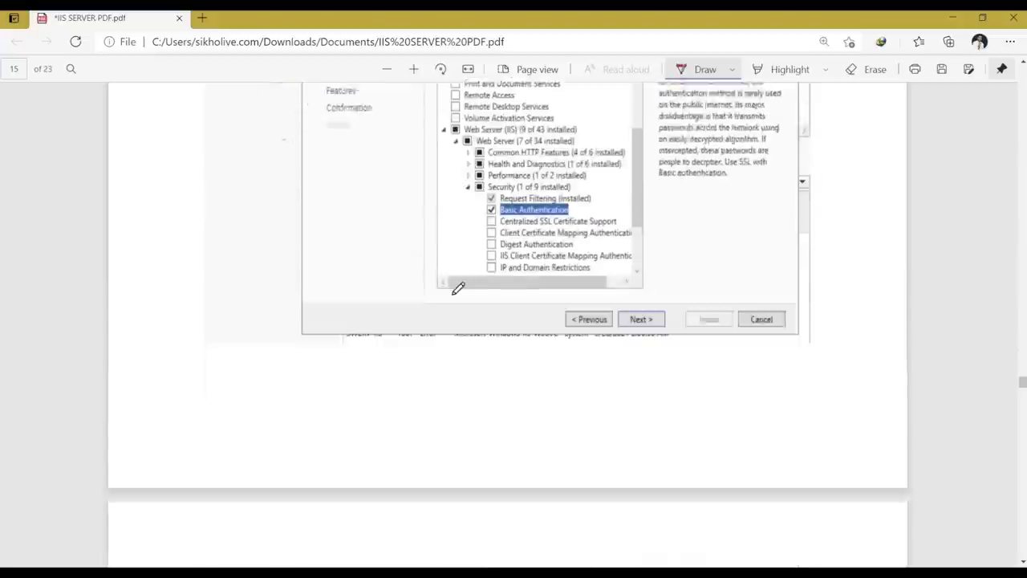
Review the PDF guide's sections on Windows authentication, URL authorization, IP and domain restrictions, and website connection limits
{"action": "scroll", "coordinate": [459, 286], "scroll_direction": "up", "scroll_amount": 6}
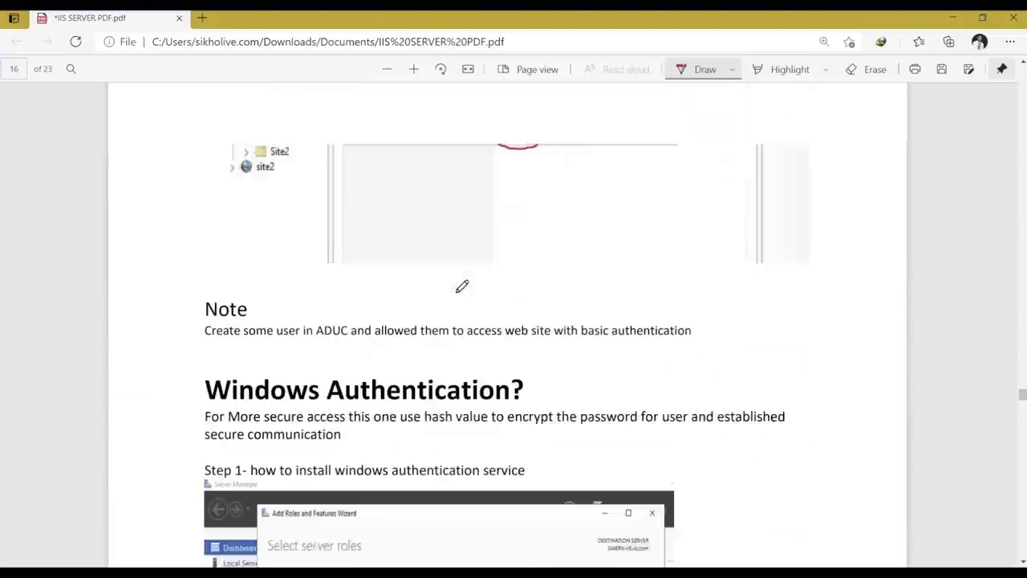
{"action": "scroll", "coordinate": [459, 286], "scroll_direction": "down", "scroll_amount": 12}
{"action": "scroll", "coordinate": [459, 289], "scroll_direction": "down", "scroll_amount": 10}
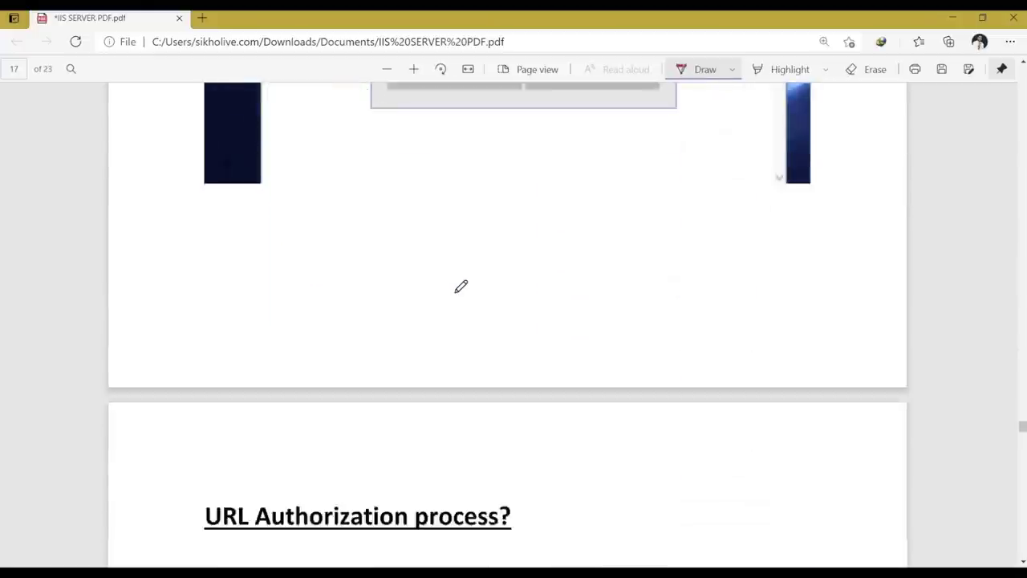
{"action": "scroll", "coordinate": [463, 286], "scroll_direction": "up", "scroll_amount": 1}
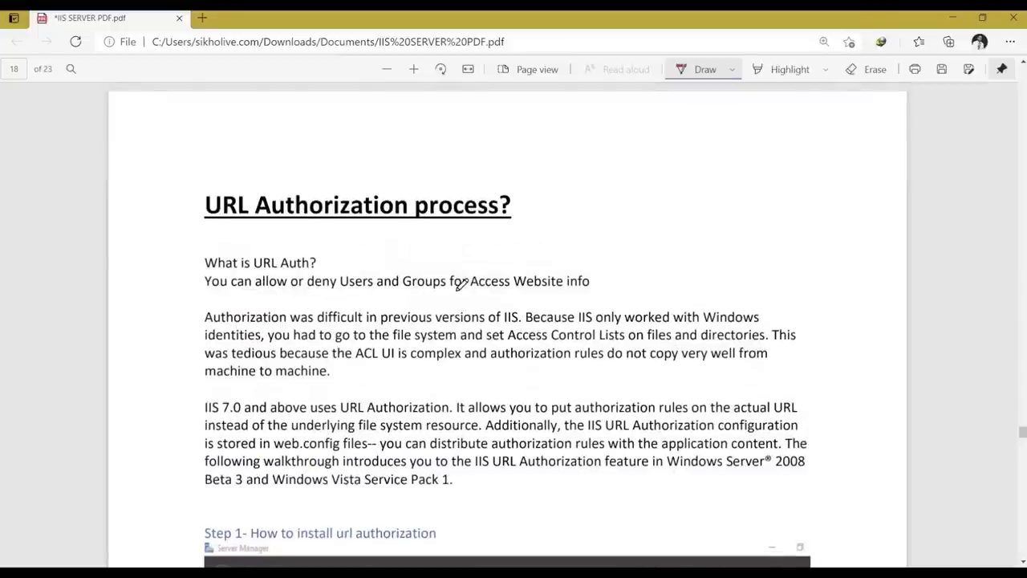
{"action": "scroll", "coordinate": [463, 285], "scroll_direction": "down", "scroll_amount": 12}
{"action": "scroll", "coordinate": [463, 286], "scroll_direction": "down", "scroll_amount": 15}
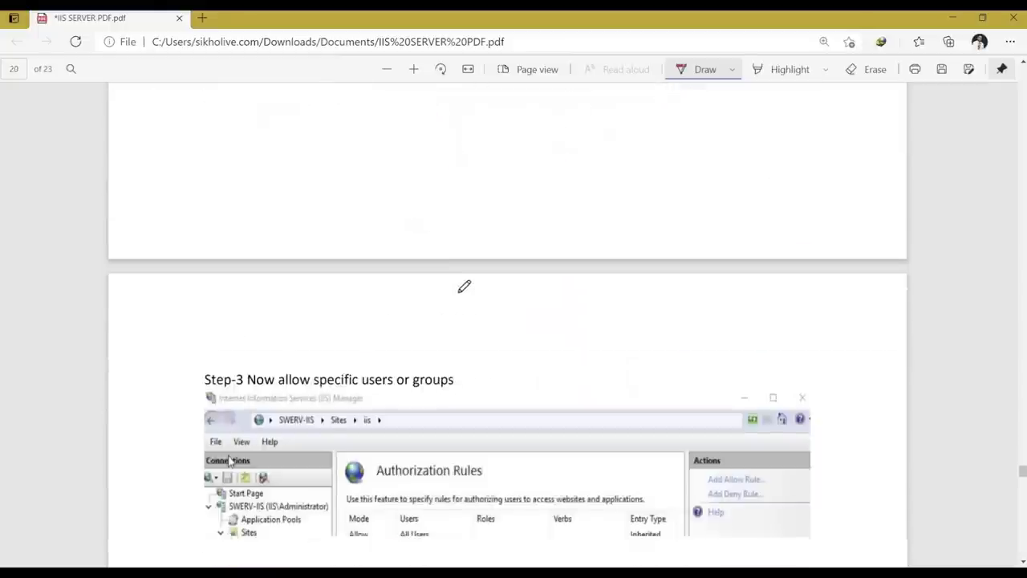
{"action": "scroll", "coordinate": [476, 290], "scroll_direction": "down", "scroll_amount": 5}
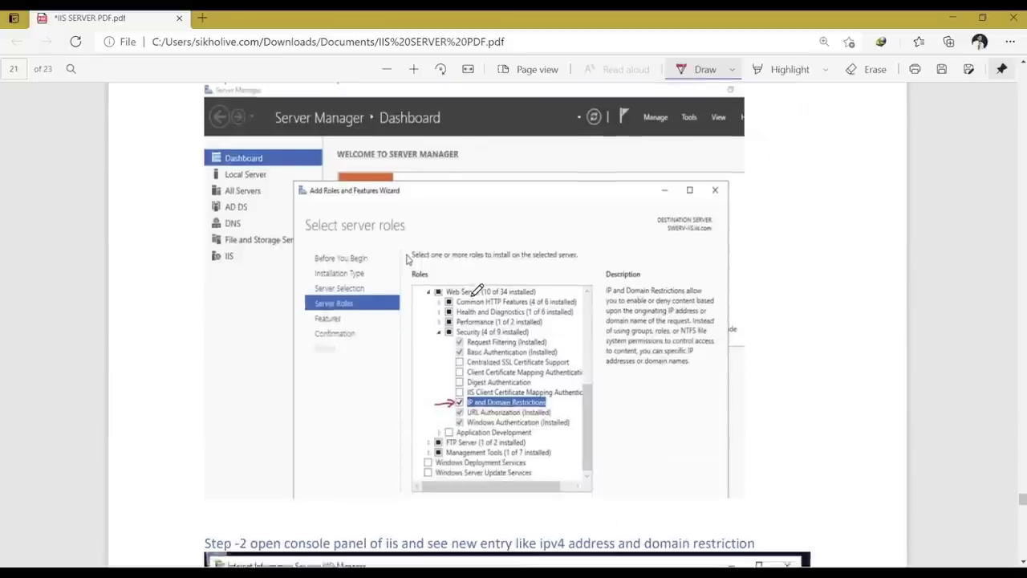
{"action": "scroll", "coordinate": [476, 289], "scroll_direction": "up", "scroll_amount": 4}
{"action": "scroll", "coordinate": [477, 290], "scroll_direction": "down", "scroll_amount": 15}
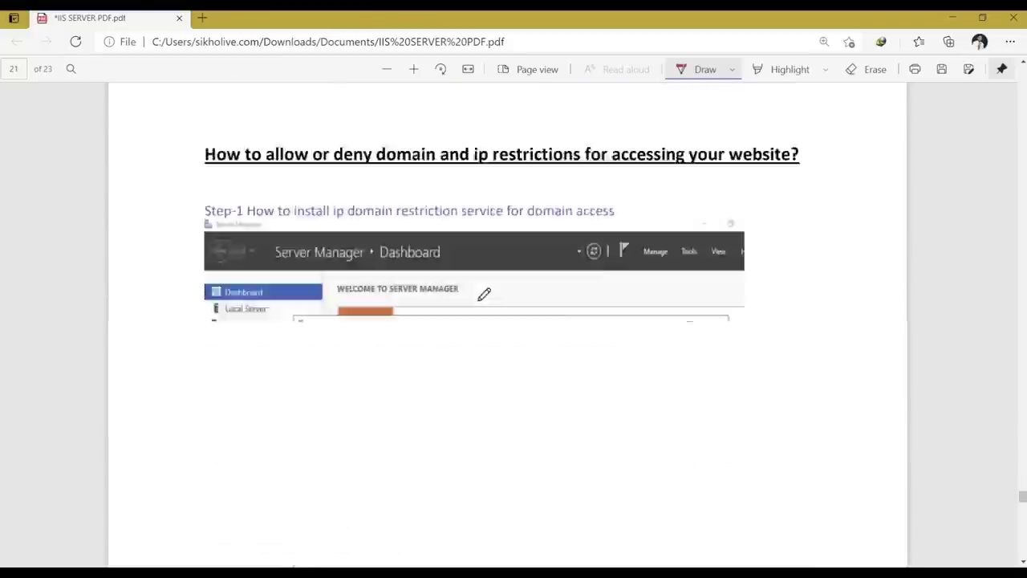
{"action": "scroll", "coordinate": [488, 294], "scroll_direction": "down", "scroll_amount": 15}
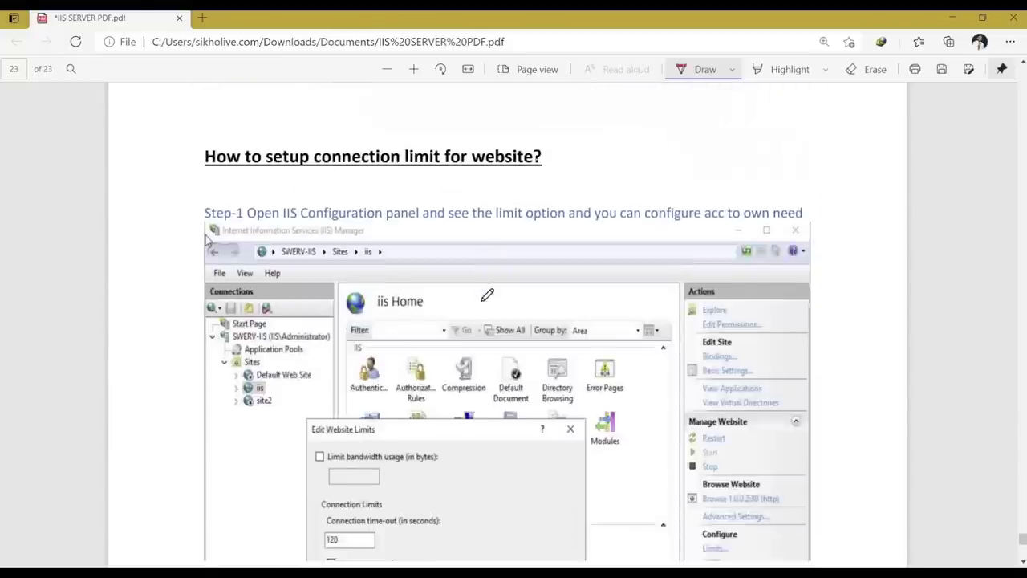
{"action": "scroll", "coordinate": [490, 293], "scroll_direction": "up", "scroll_amount": 20}
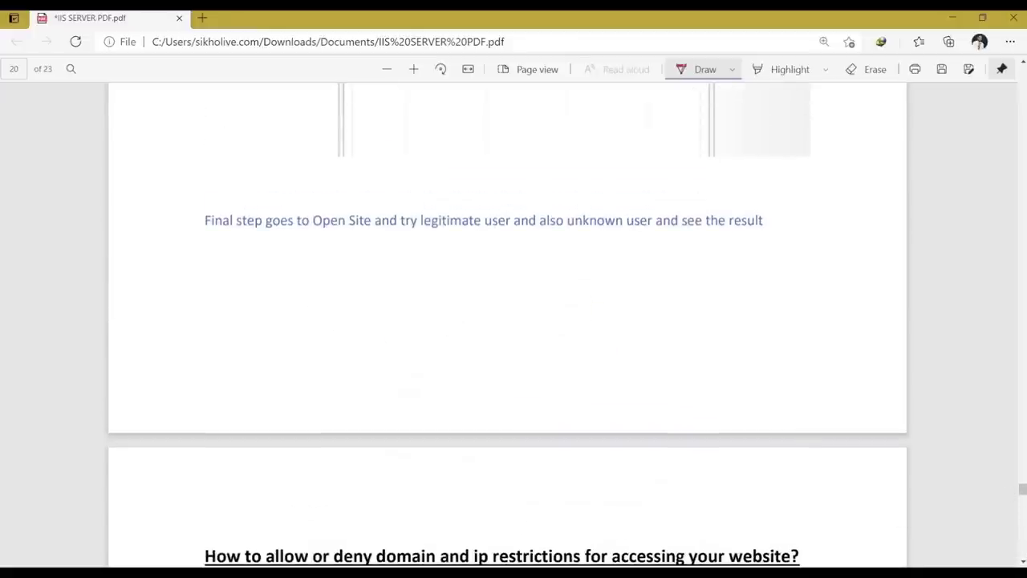
Return to the first page of the guide and review the instructions for installing IIS in Windows Server
{"action": "left_click_drag", "start_coordinate": [1023, 494], "coordinate": [1023, 72]}
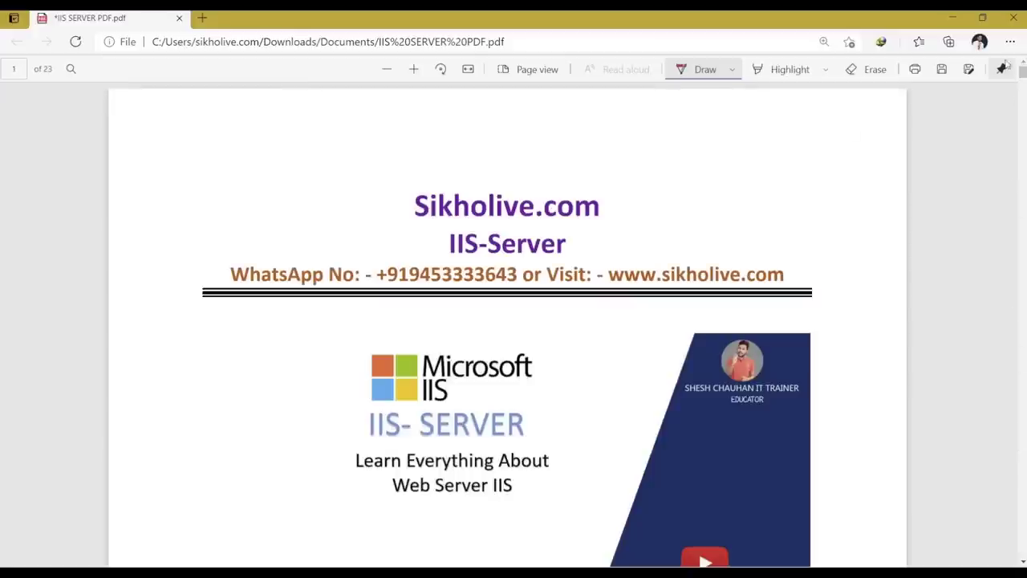
{"action": "scroll", "coordinate": [646, 241], "scroll_direction": "down", "scroll_amount": 15}
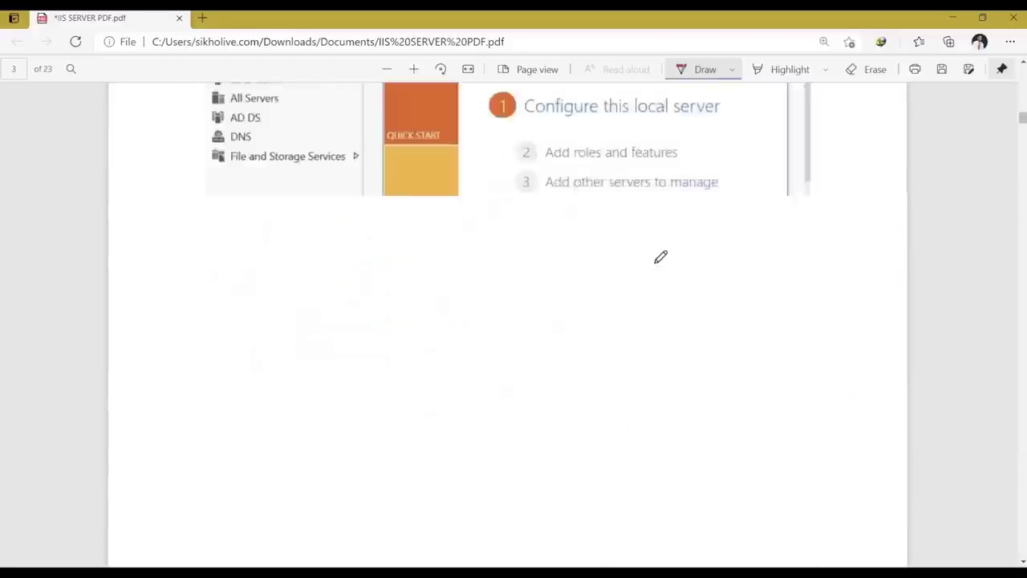
{"action": "scroll", "coordinate": [663, 252], "scroll_direction": "down", "scroll_amount": 10}
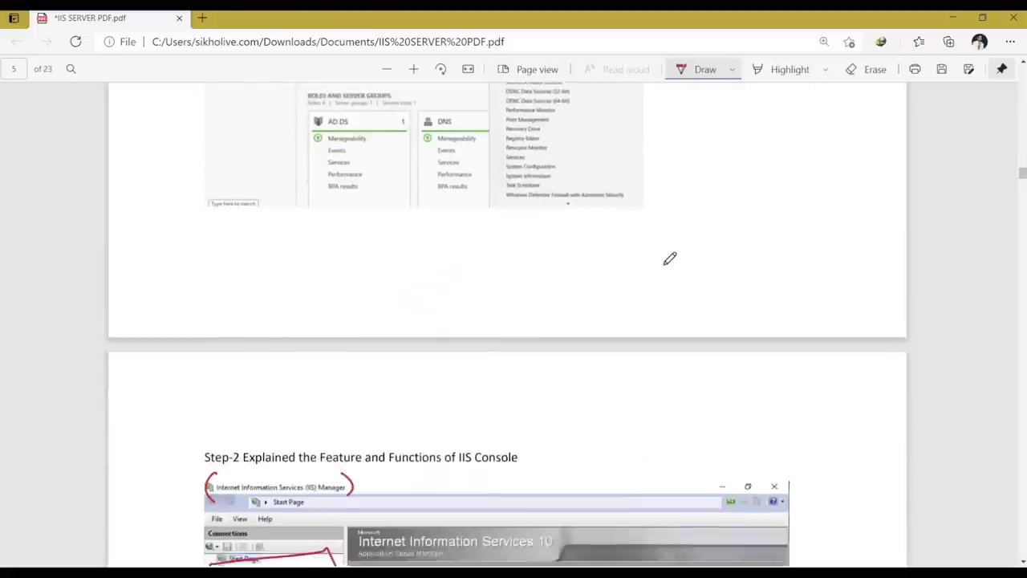
{"action": "scroll", "coordinate": [670, 258], "scroll_direction": "up", "scroll_amount": 8}
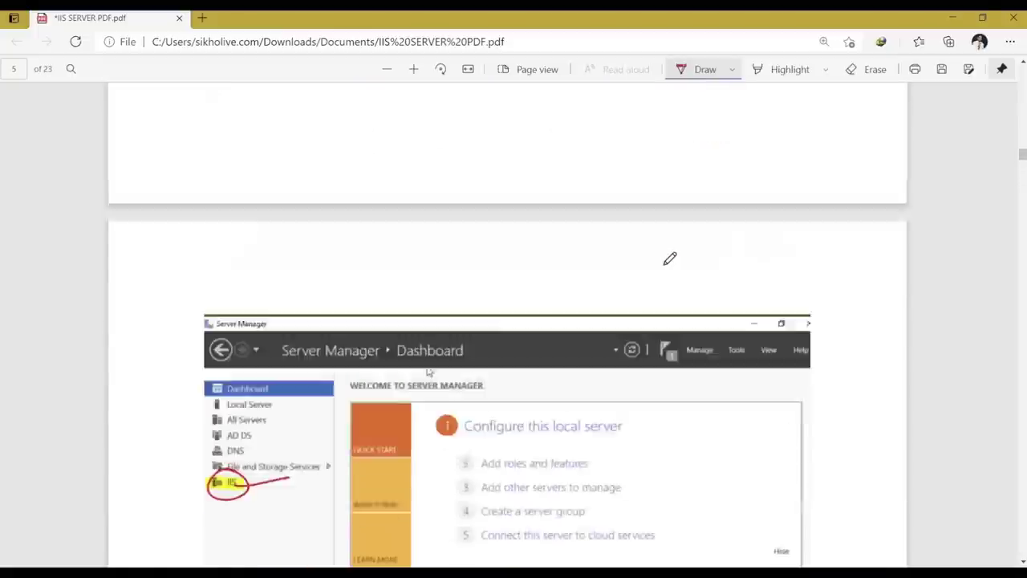
{"action": "scroll", "coordinate": [670, 258], "scroll_direction": "up", "scroll_amount": 8}
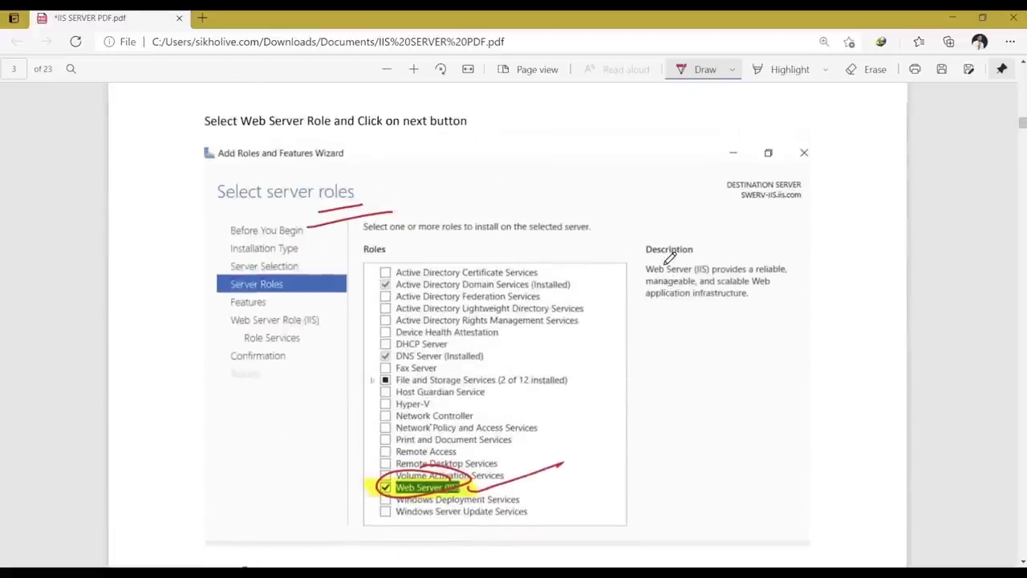
{"action": "scroll", "coordinate": [670, 259], "scroll_direction": "up", "scroll_amount": 8}
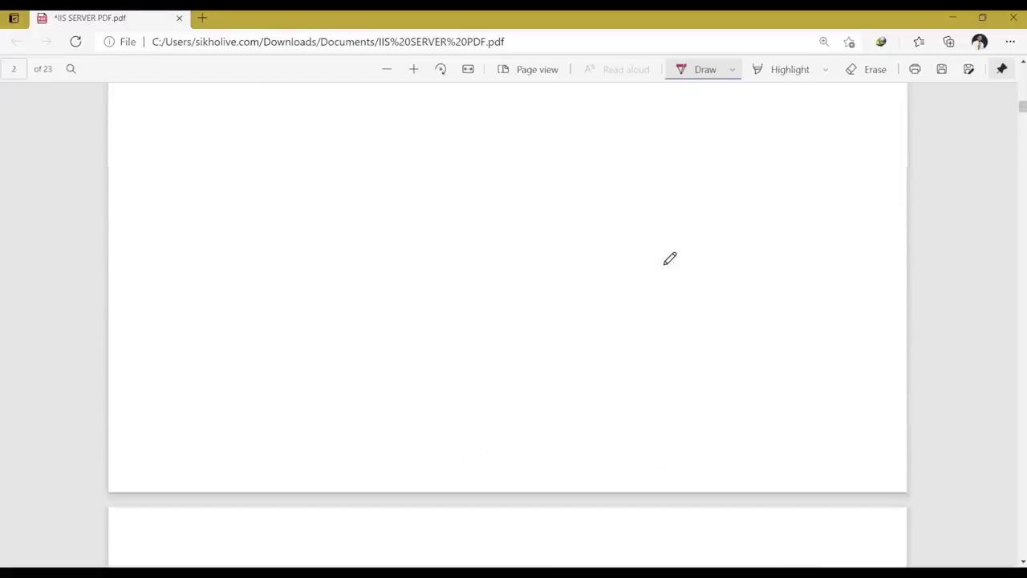
{"action": "scroll", "coordinate": [671, 258], "scroll_direction": "up", "scroll_amount": 4}
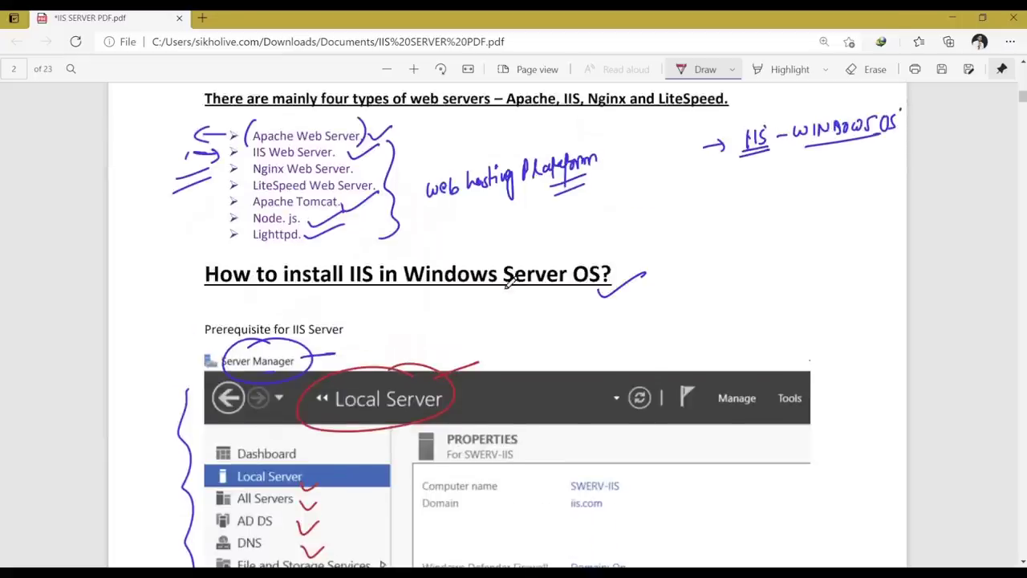
{"action": "scroll", "coordinate": [434, 263], "scroll_direction": "down", "scroll_amount": 3}
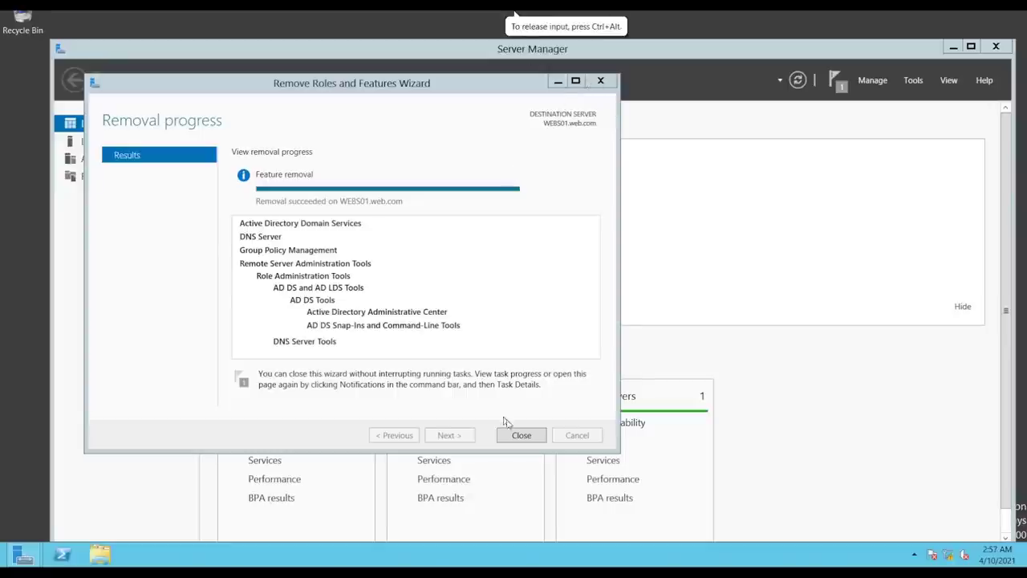
Switch to the Windows Server 2012 virtual machine and close the finished Remove Roles and Features Wizard and Server Manager
{"action": "left_click", "coordinate": [518, 438]}
{"action": "left_click", "coordinate": [521, 435]}
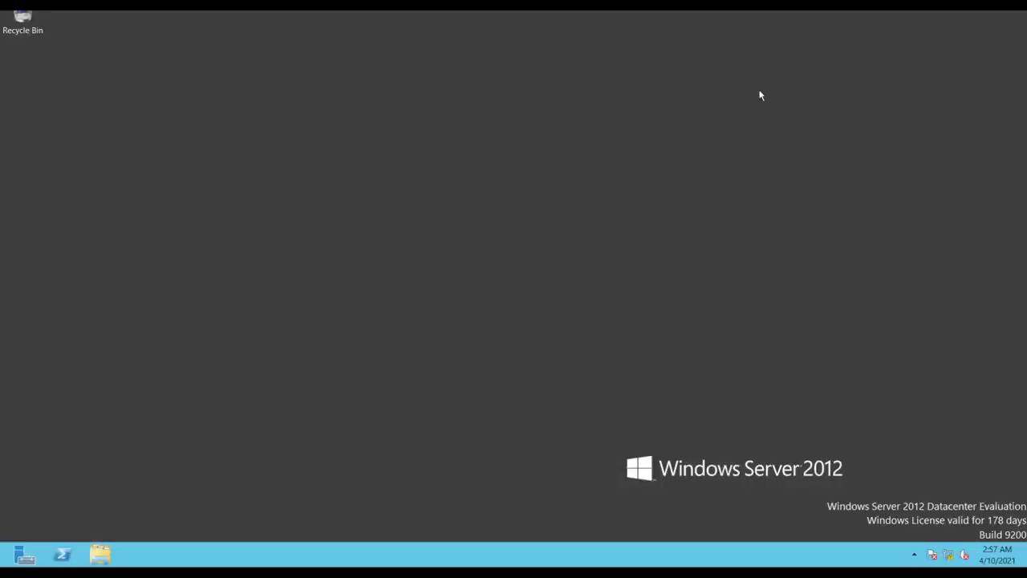
{"action": "left_click", "coordinate": [761, 95]}
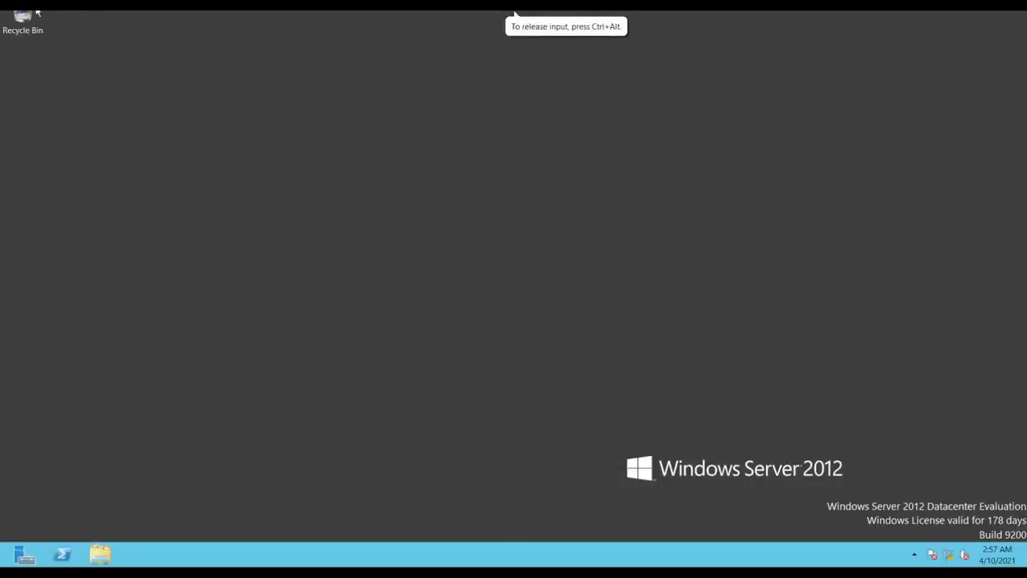
Move the Recycle Bin icon slightly lower on the desktop
{"action": "left_click_drag", "start_coordinate": [24, 30], "coordinate": [24, 82]}
{"action": "left_click", "coordinate": [223, 143]}
{"action": "right_click", "coordinate": [229, 148]}
{"action": "key", "text": "Escape"}
{"action": "left_click", "coordinate": [158, 363]}
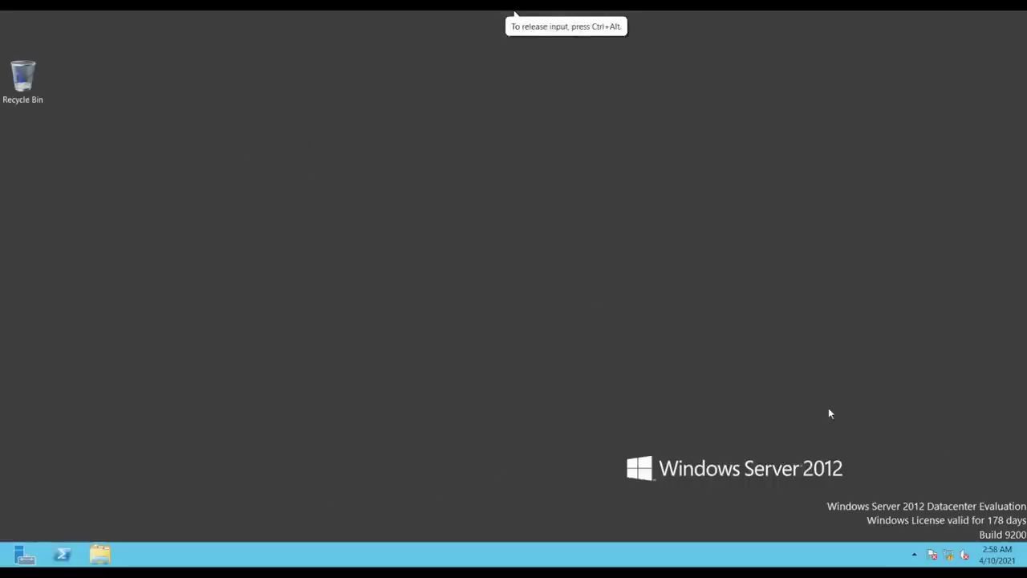
Open Network Connections with ncpa.cpl and bring up the TCP/IPv4 properties of the Ethernet0 adapter
{"action": "key", "text": "super+r"}
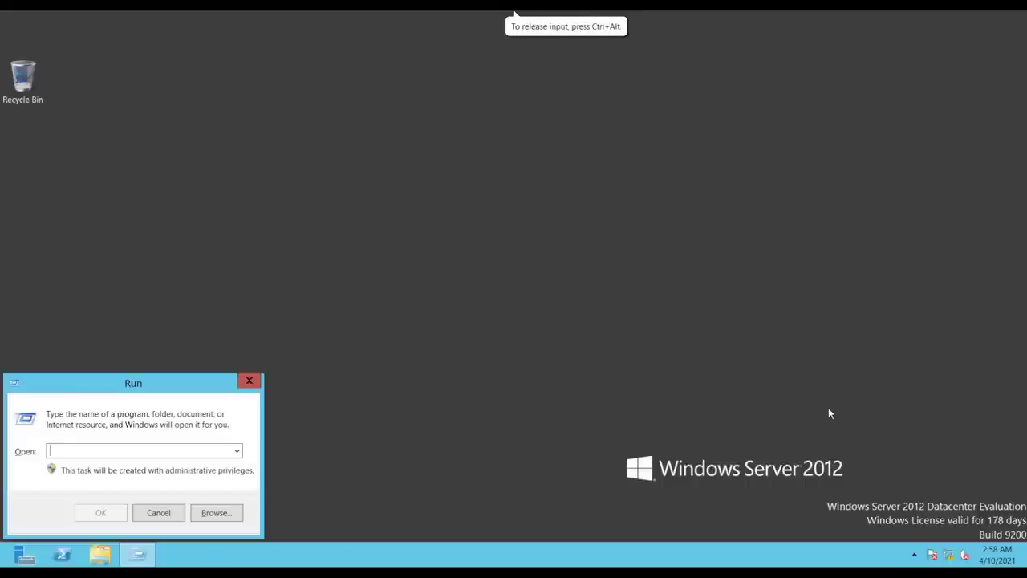
{"action": "type", "text": "ncpa.cpl"}
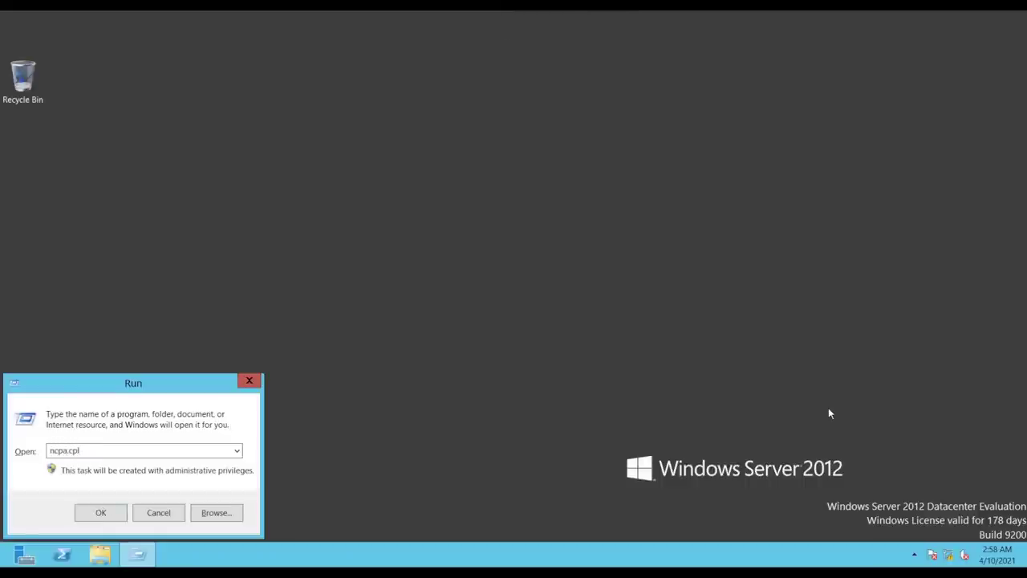
{"action": "key", "text": "Return"}
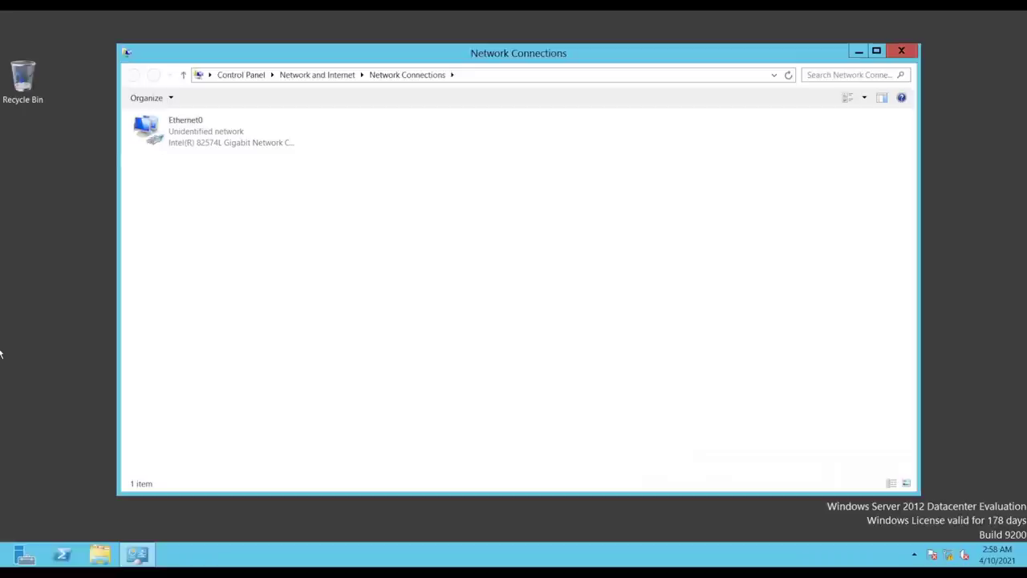
{"action": "double_click", "coordinate": [214, 141]}
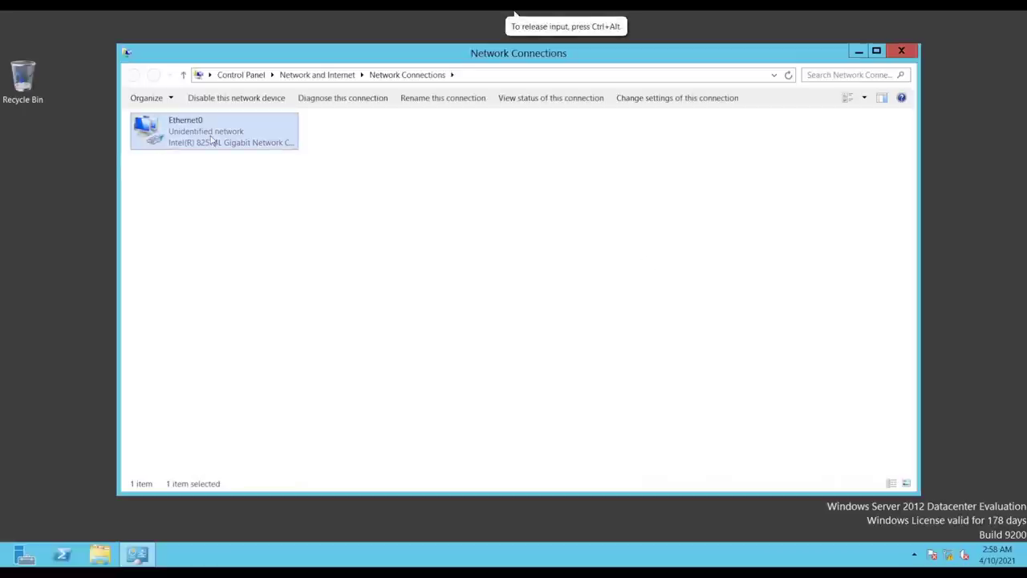
{"action": "left_click", "coordinate": [444, 380]}
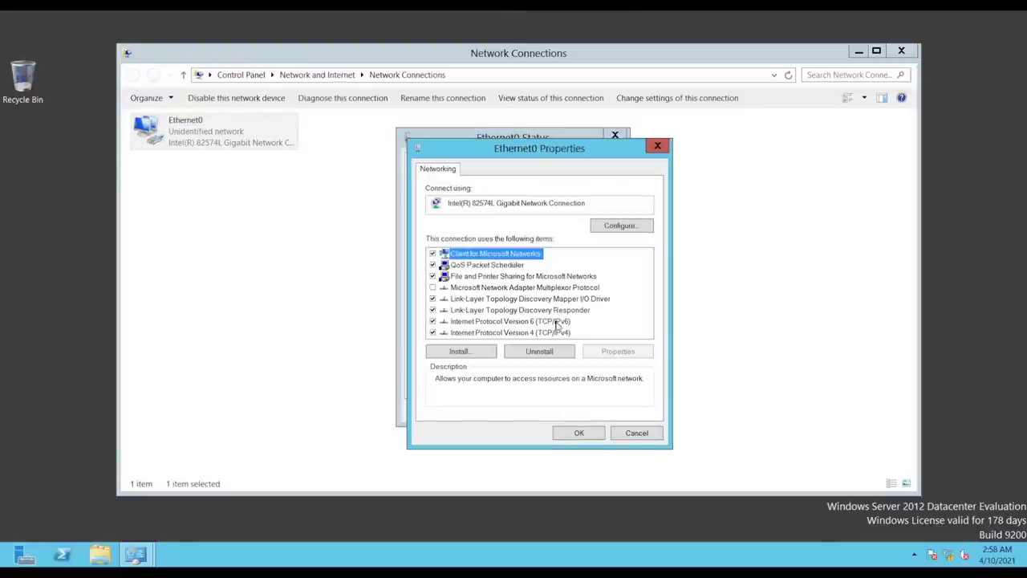
{"action": "double_click", "coordinate": [559, 332]}
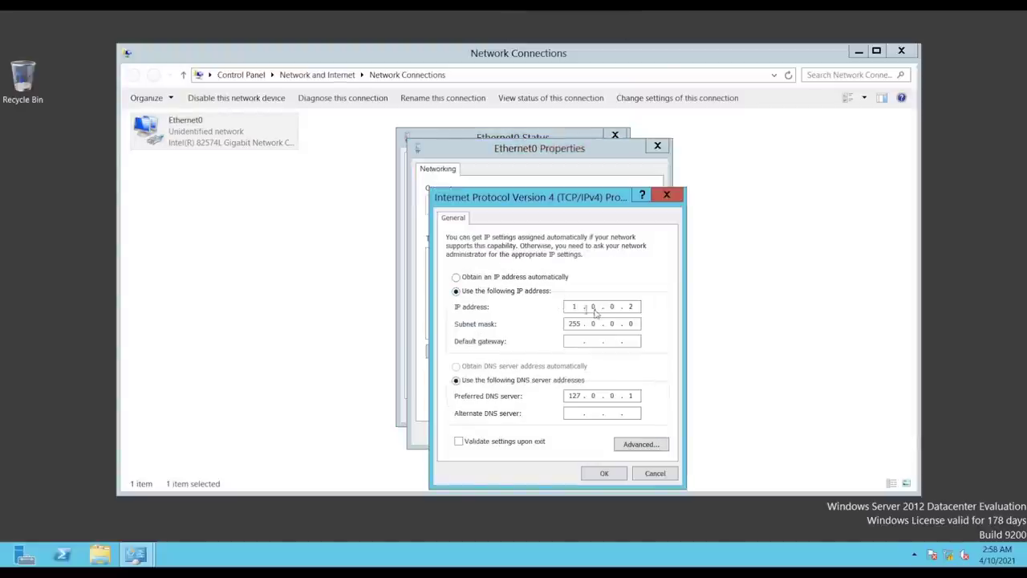
Set Ethernet0's preferred DNS server to 1.0.0.2, apply the adapter settings and close Network Connections
{"action": "double_click", "coordinate": [570, 397]}
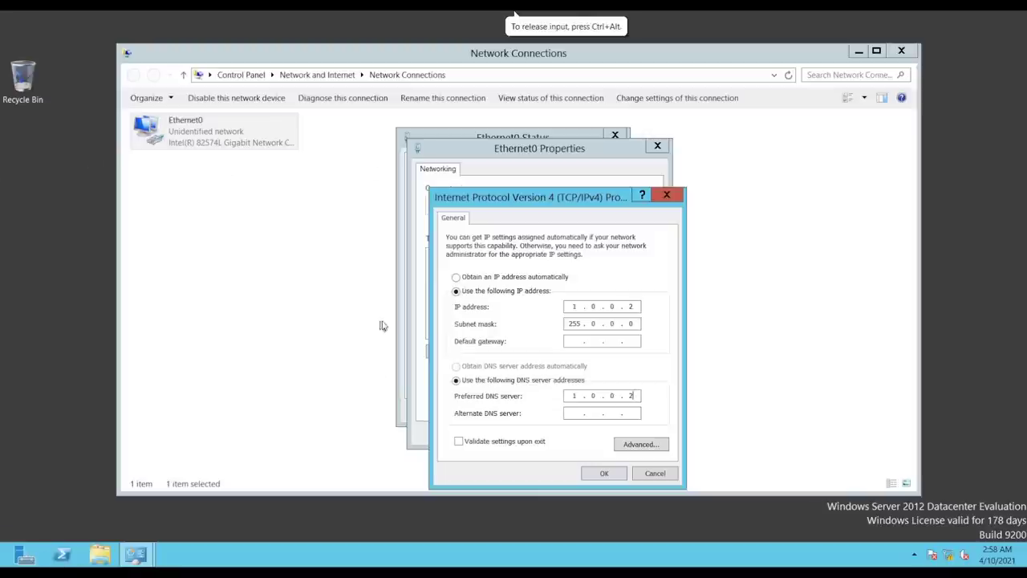
{"action": "left_click", "coordinate": [606, 474]}
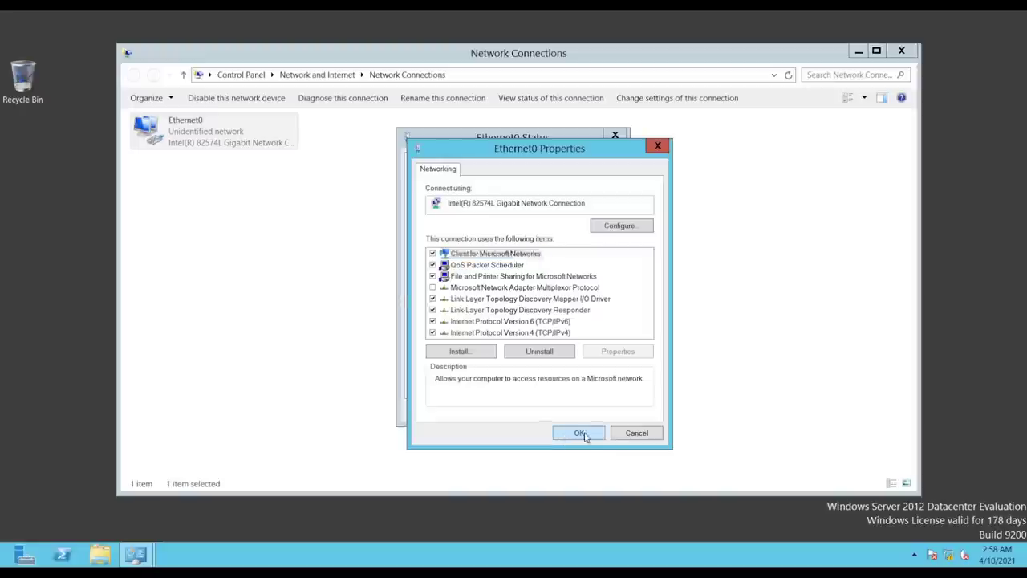
{"action": "left_click", "coordinate": [581, 436]}
{"action": "left_click", "coordinate": [615, 416]}
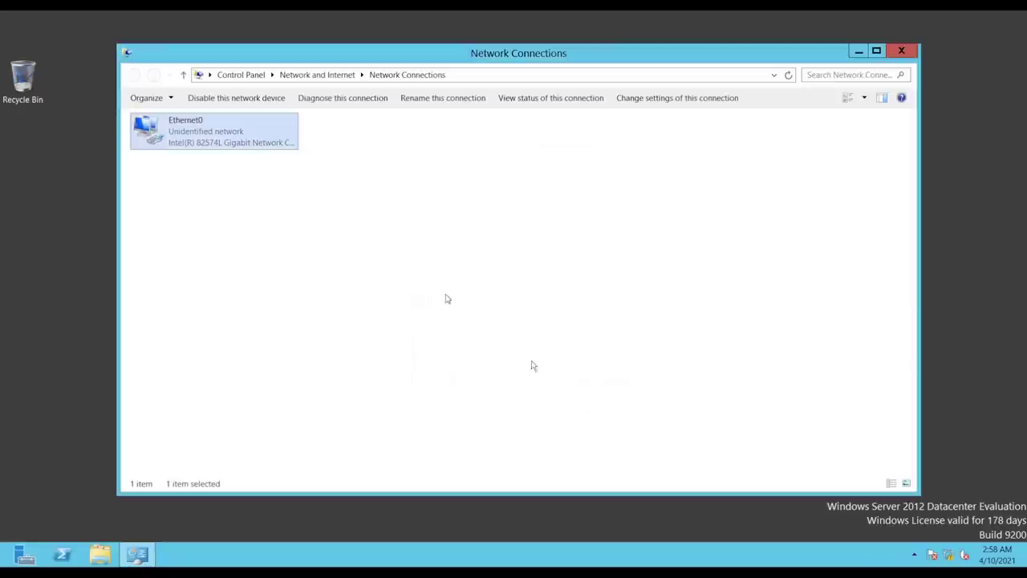
{"action": "left_click", "coordinate": [909, 51]}
{"action": "right_click", "coordinate": [370, 101]}
{"action": "left_click", "coordinate": [395, 133]}
{"action": "right_click", "coordinate": [211, 104]}
{"action": "left_click", "coordinate": [239, 133]}
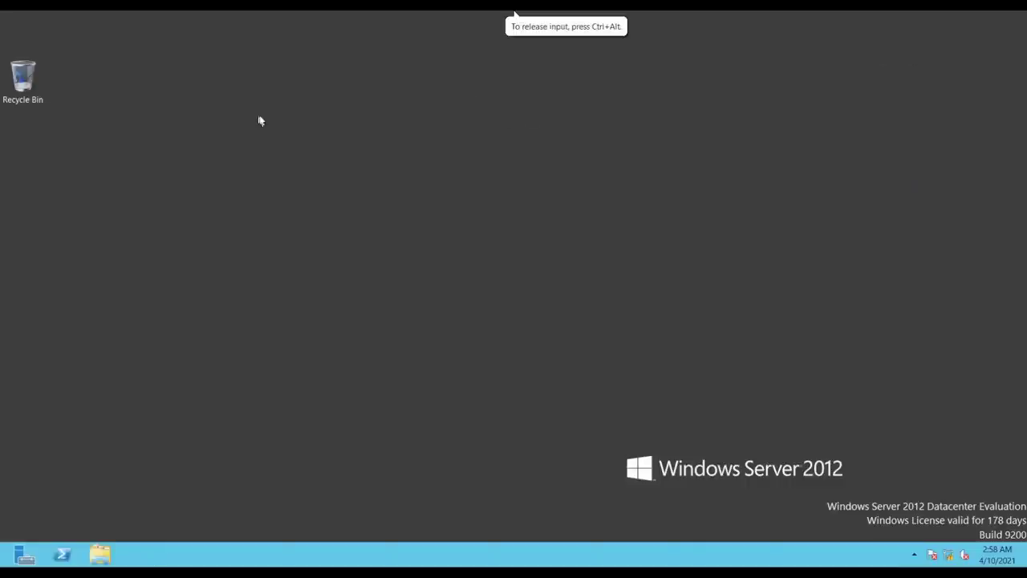
Check the network connection status and run ipconfig in a command prompt to view the server's IP configuration
{"action": "left_click", "coordinate": [949, 557]}
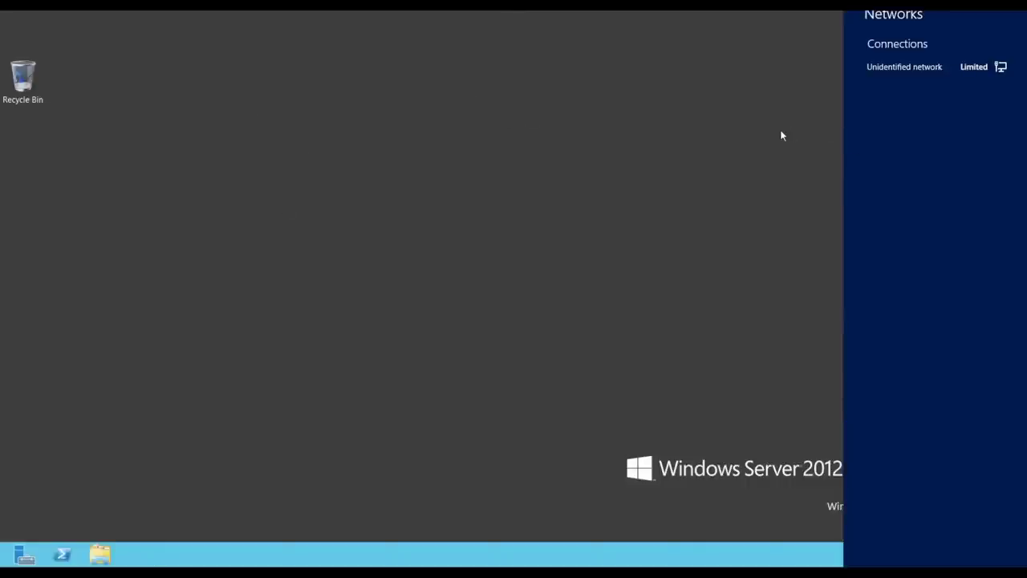
{"action": "left_click", "coordinate": [781, 135]}
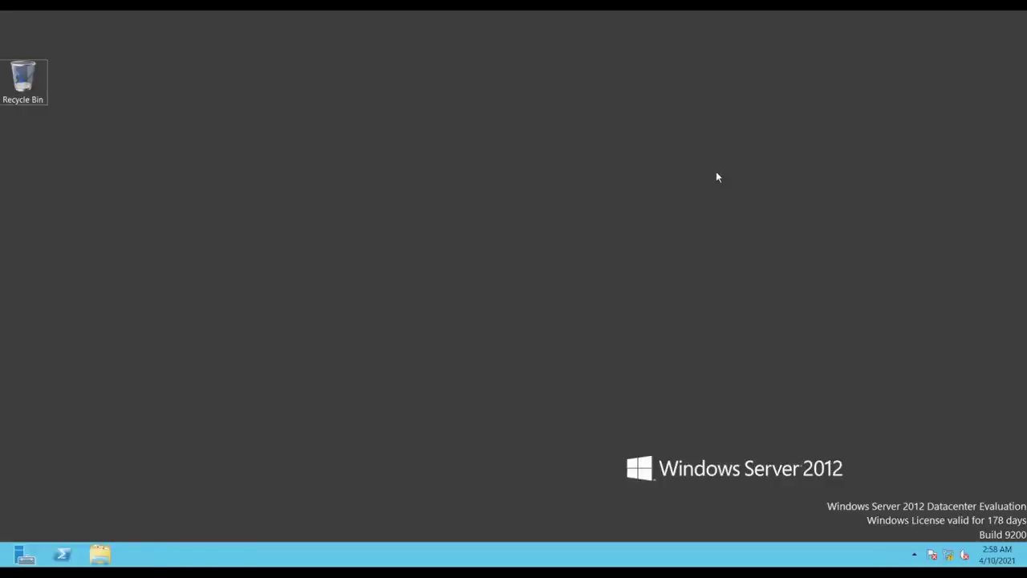
{"action": "key", "text": "super+r"}
{"action": "type", "text": "cmd"}
{"action": "key", "text": "Return"}
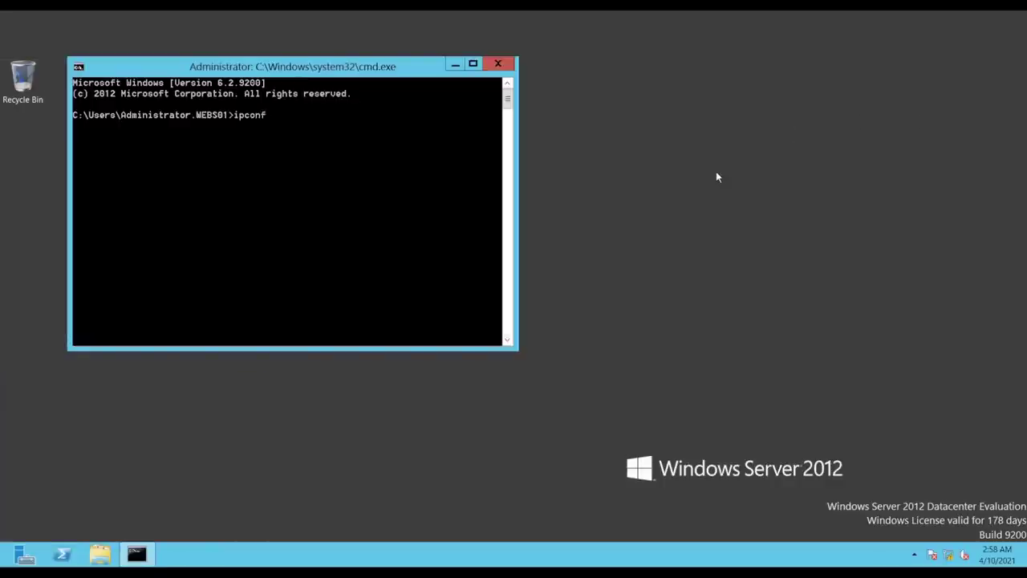
{"action": "type", "text": "ipconfig"}
{"action": "key", "text": "Return"}
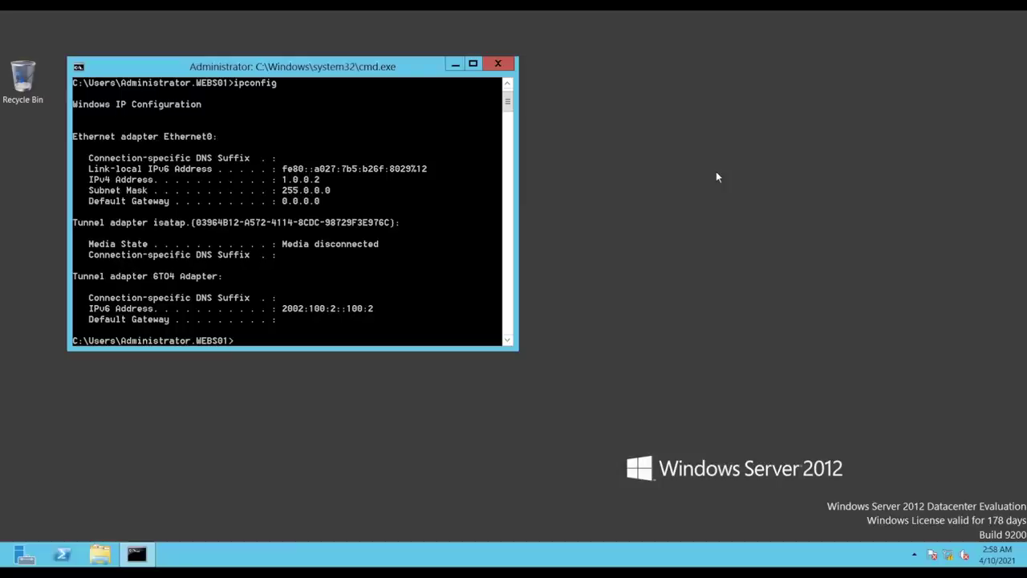
{"action": "right_click", "coordinate": [285, 211]}
{"action": "left_click", "coordinate": [293, 202]}
{"action": "left_click", "coordinate": [498, 64]}
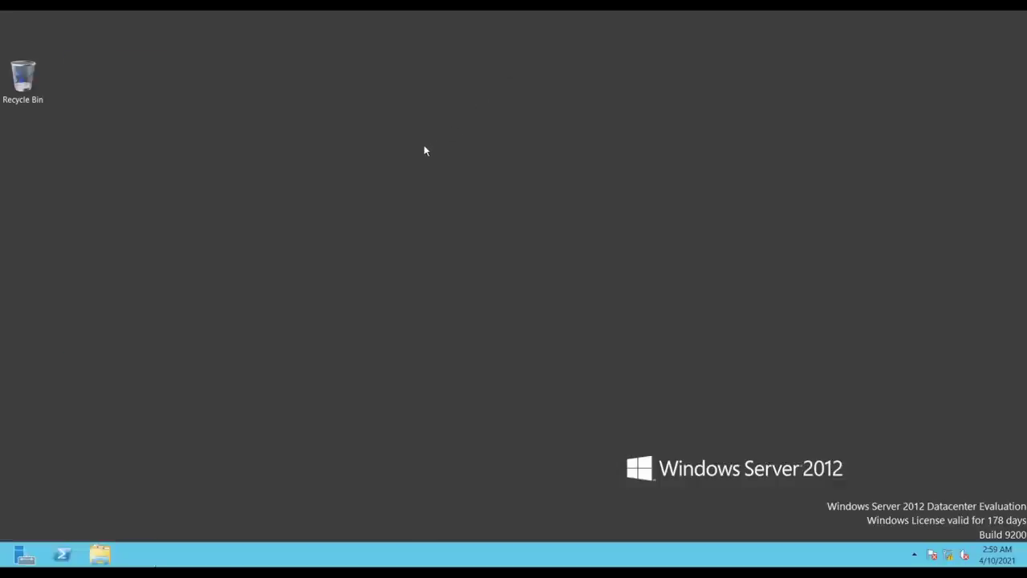
Open Server Manager, move its window fully into view and show the Local Server properties
{"action": "key", "text": "super+r"}
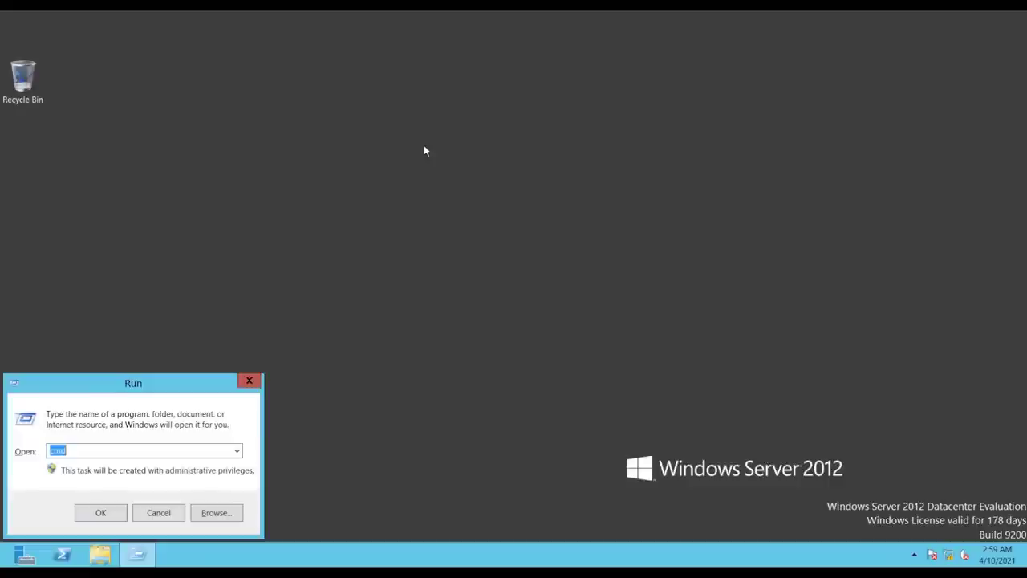
{"action": "left_click", "coordinate": [159, 514]}
{"action": "left_click", "coordinate": [32, 554]}
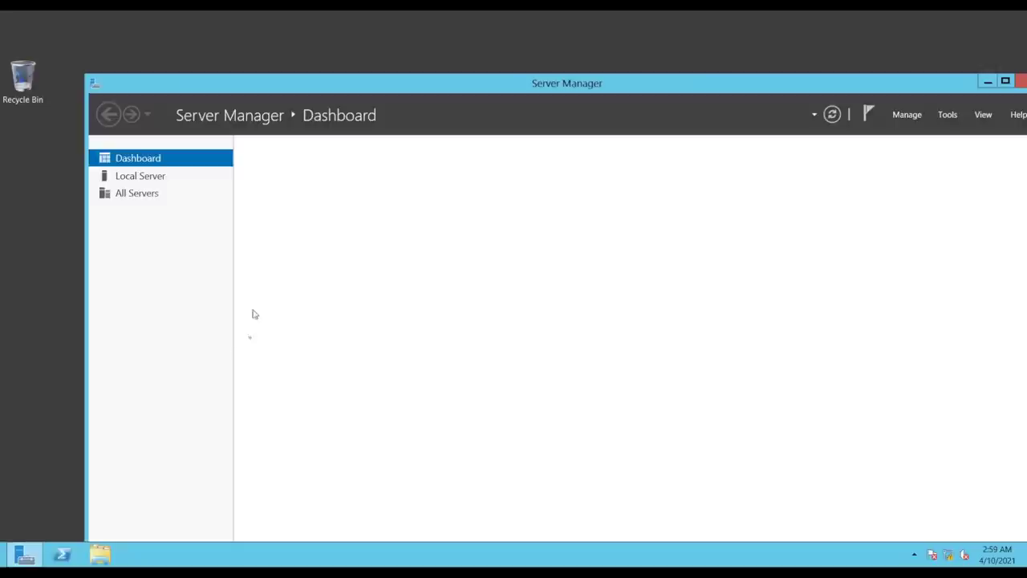
{"action": "left_click_drag", "start_coordinate": [285, 83], "coordinate": [230, 36]}
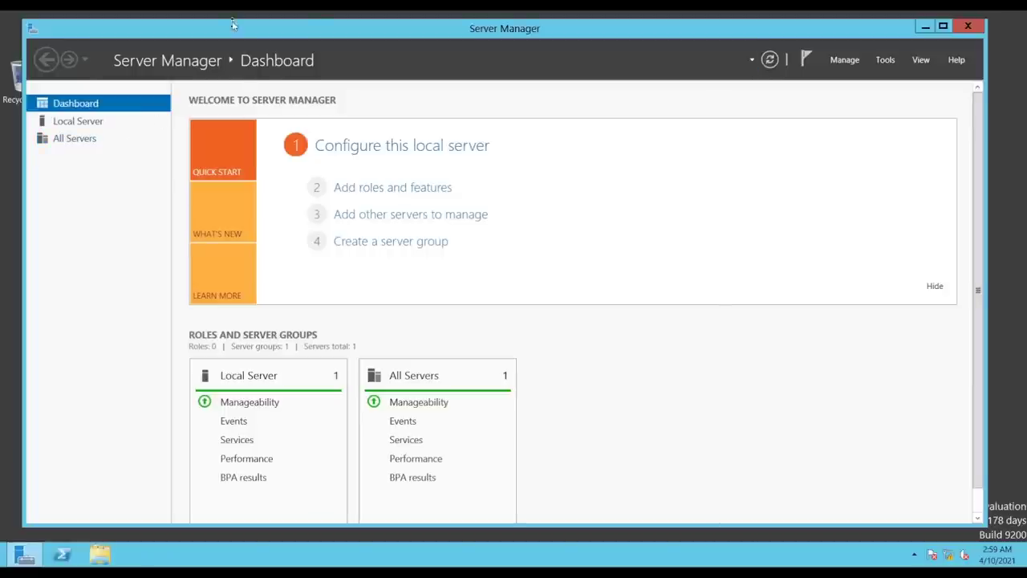
{"action": "left_click_drag", "start_coordinate": [234, 32], "coordinate": [228, 27]}
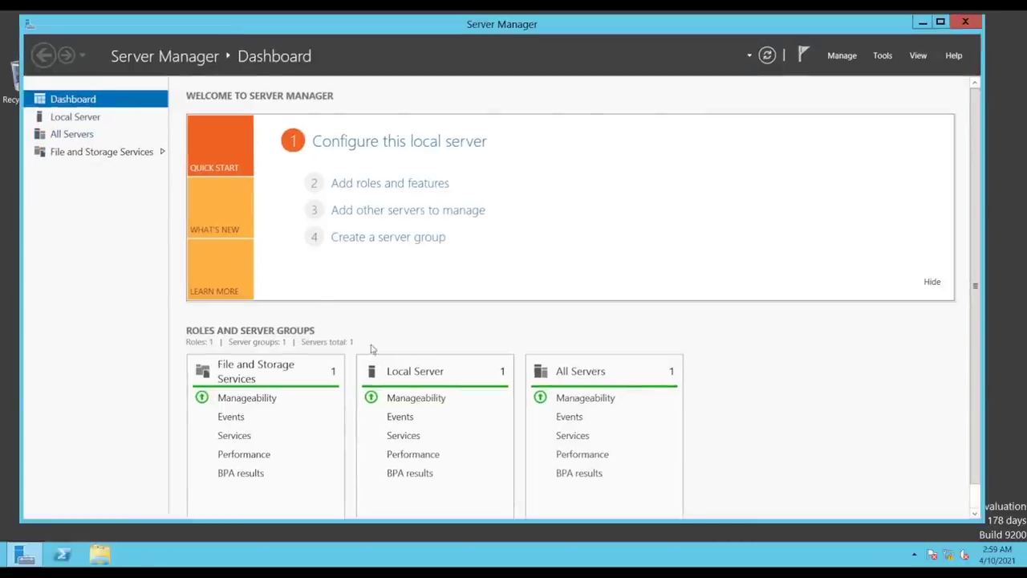
{"action": "left_click", "coordinate": [95, 118]}
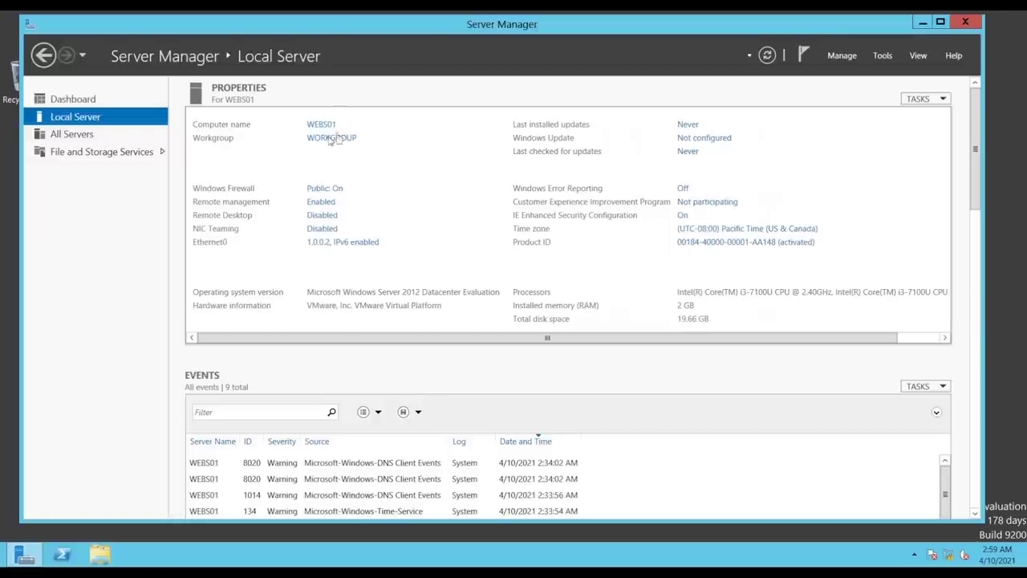
Disable Internet Protocol Version 6 (TCP/IPv6) on the Ethernet0 adapter, close Network Connections and refresh the Local Server properties
{"action": "left_click", "coordinate": [352, 243]}
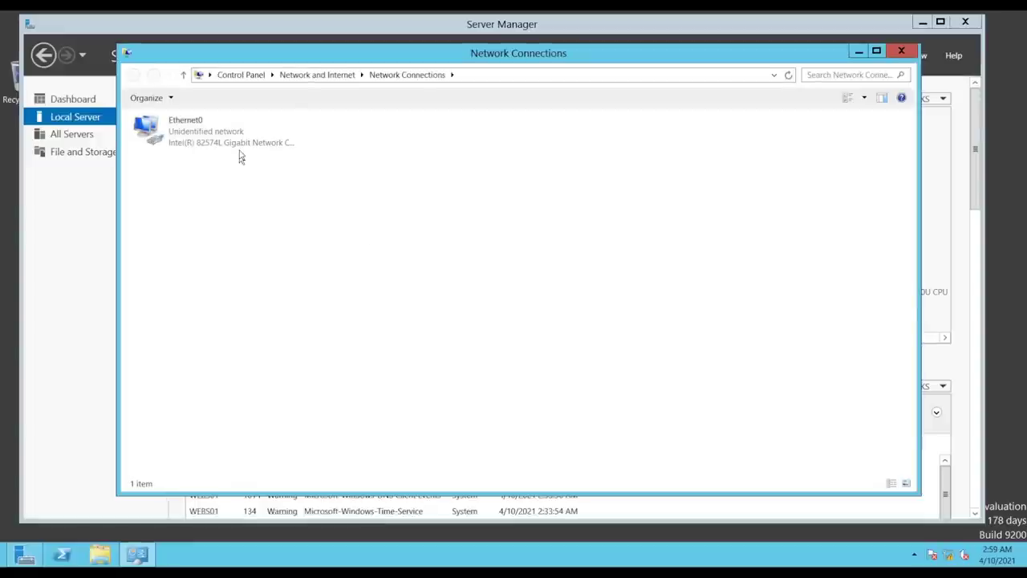
{"action": "left_click", "coordinate": [239, 150]}
{"action": "double_click", "coordinate": [238, 150]}
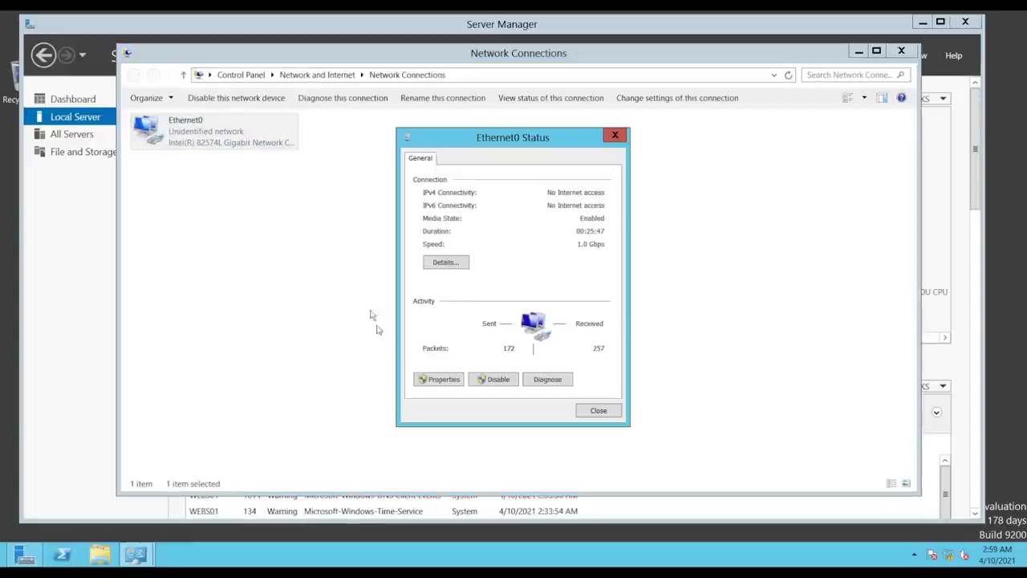
{"action": "left_click", "coordinate": [439, 376]}
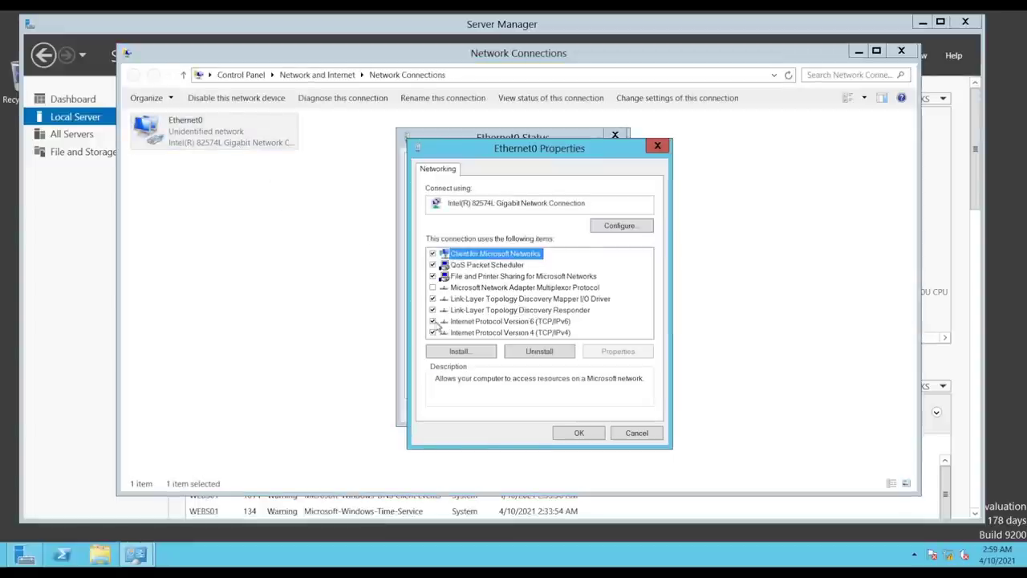
{"action": "left_click", "coordinate": [433, 322]}
{"action": "left_click", "coordinate": [571, 433]}
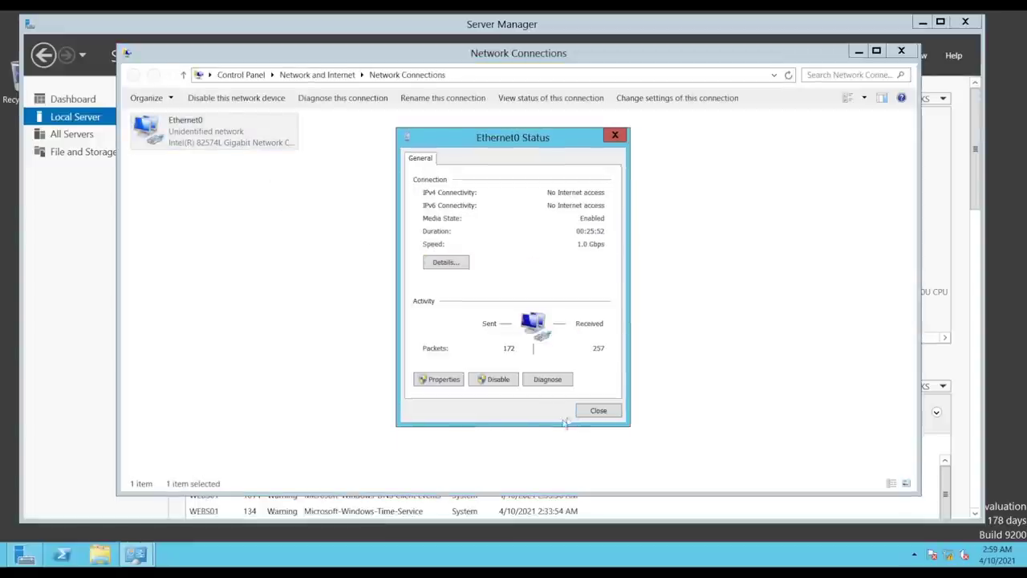
{"action": "left_click", "coordinate": [598, 410]}
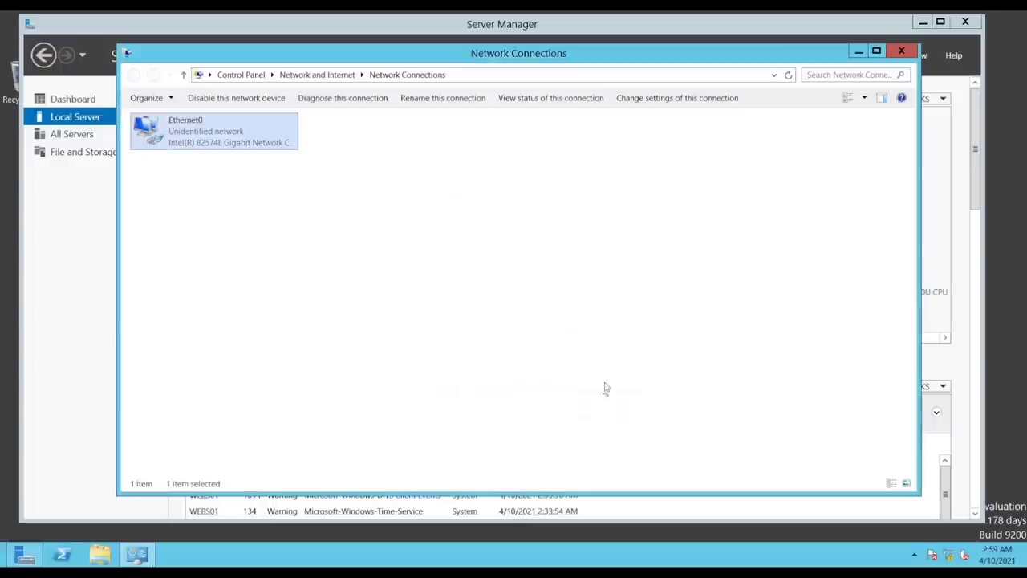
{"action": "left_click", "coordinate": [915, 50]}
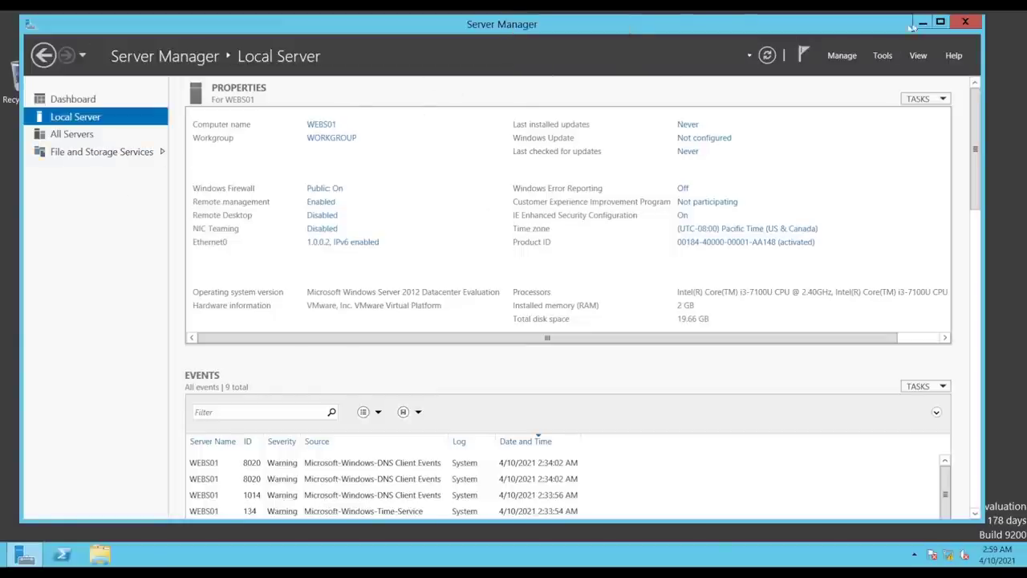
{"action": "left_click", "coordinate": [767, 55]}
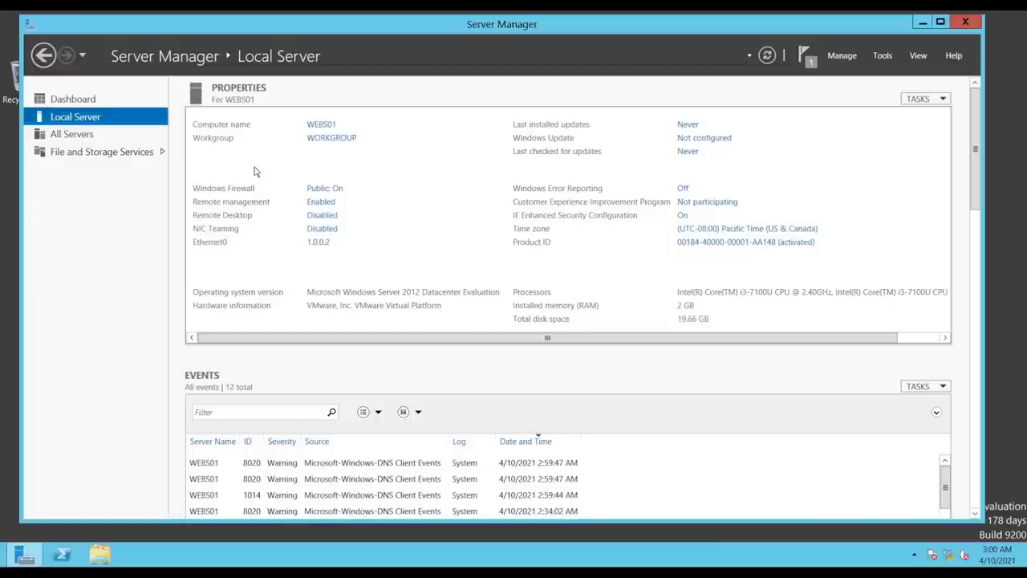
Start adding roles and features from the Dashboard, using a role-based or feature-based installation on WEBS01.web.com
{"action": "left_click", "coordinate": [74, 99]}
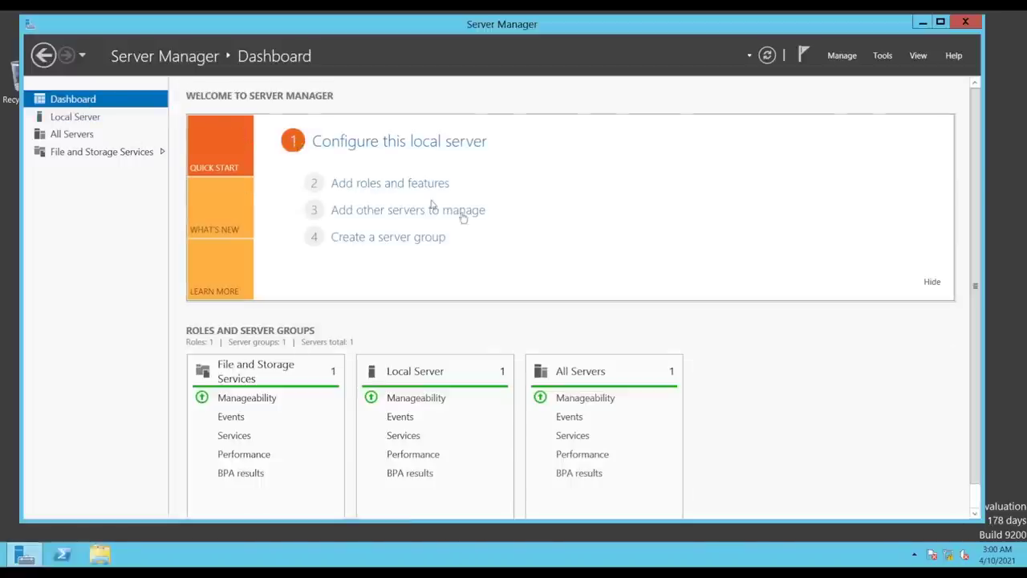
{"action": "left_click", "coordinate": [414, 186]}
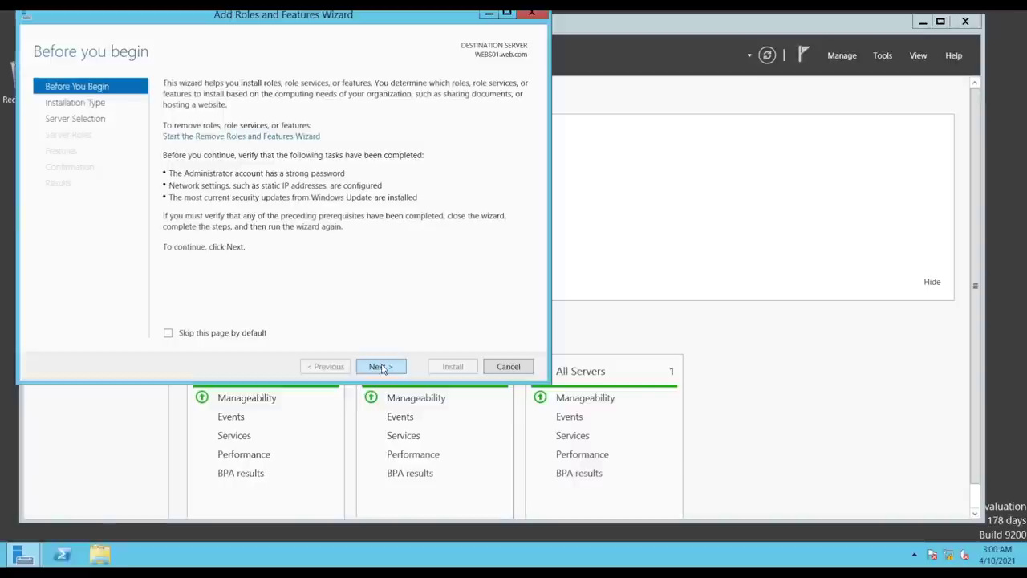
{"action": "left_click_drag", "start_coordinate": [73, 22], "coordinate": [153, 71]}
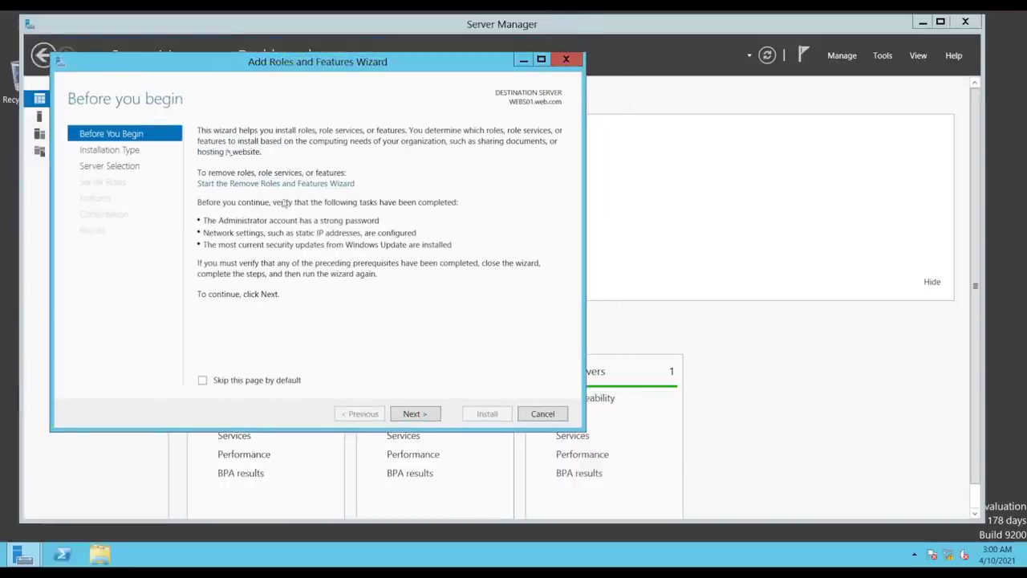
{"action": "left_click", "coordinate": [417, 414]}
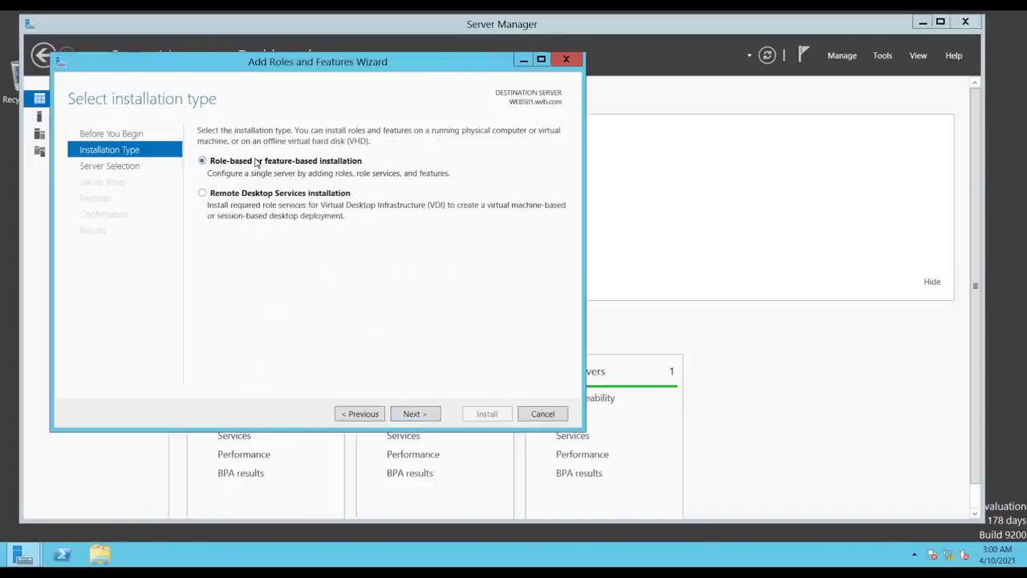
{"action": "left_click", "coordinate": [423, 415]}
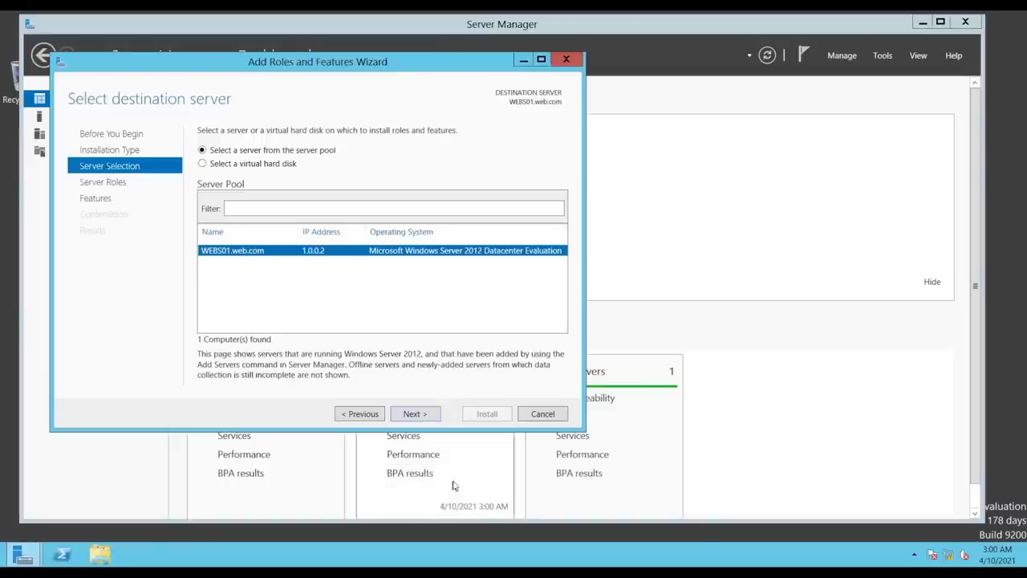
{"action": "left_click", "coordinate": [426, 415]}
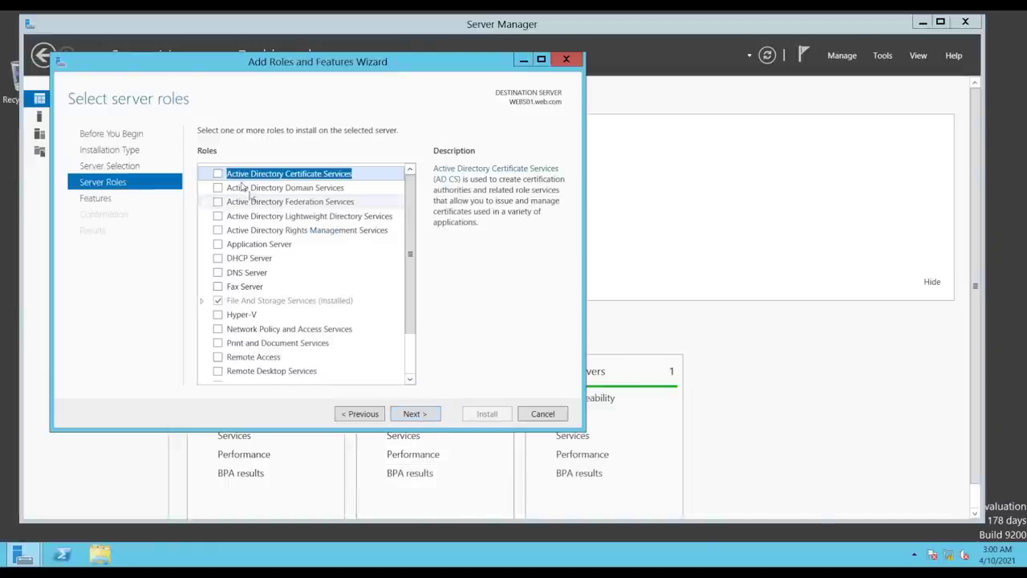
Select the Active Directory Domain Services role with its required management tools and accept the default features
{"action": "left_click", "coordinate": [220, 188]}
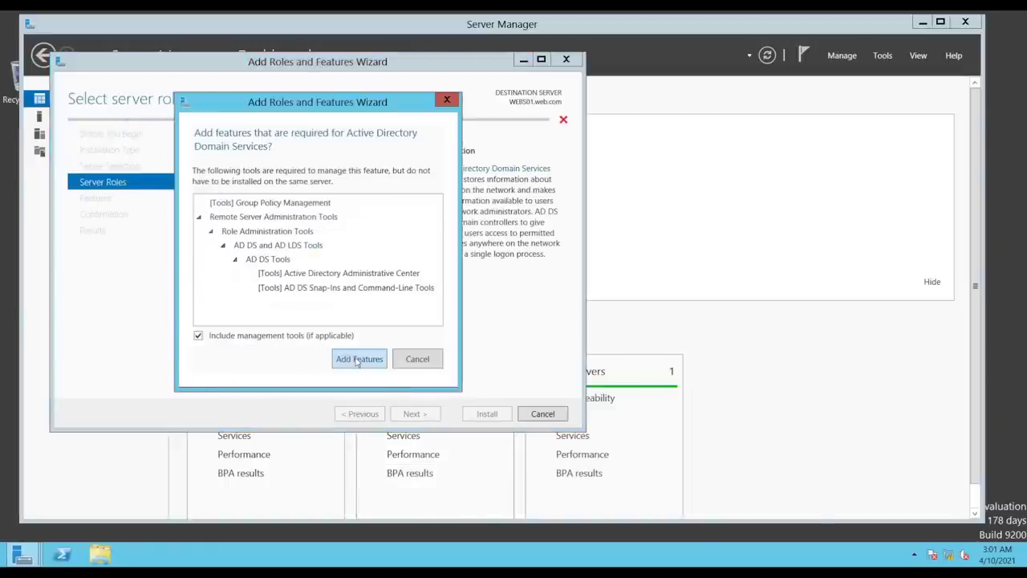
{"action": "left_click", "coordinate": [359, 361]}
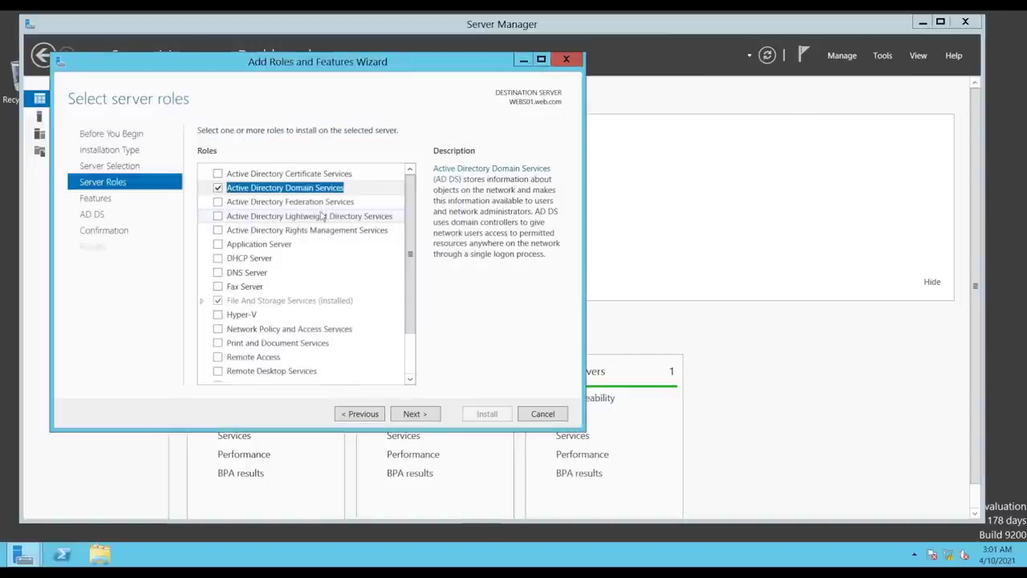
{"action": "left_click", "coordinate": [412, 414]}
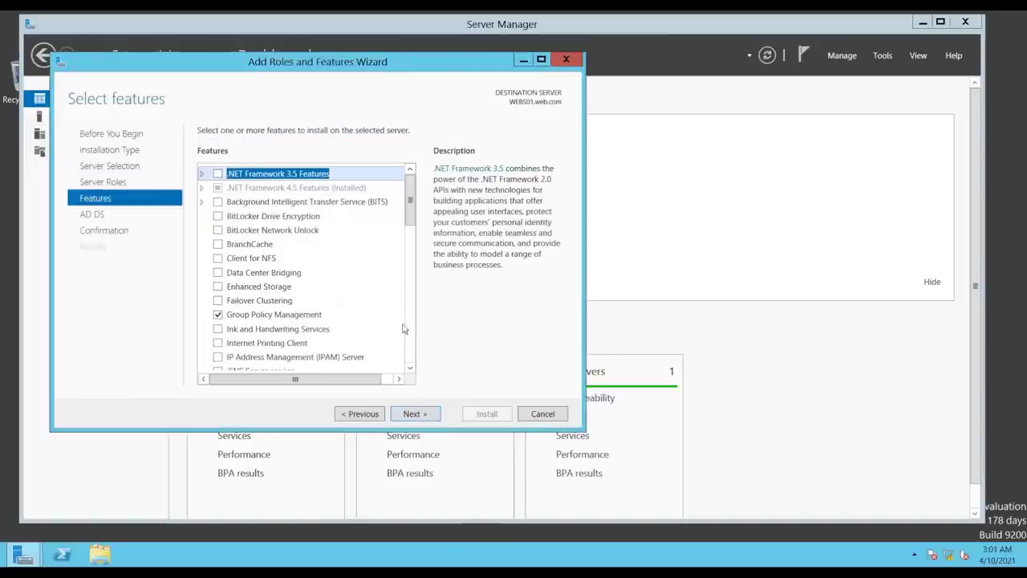
{"action": "left_click", "coordinate": [412, 415]}
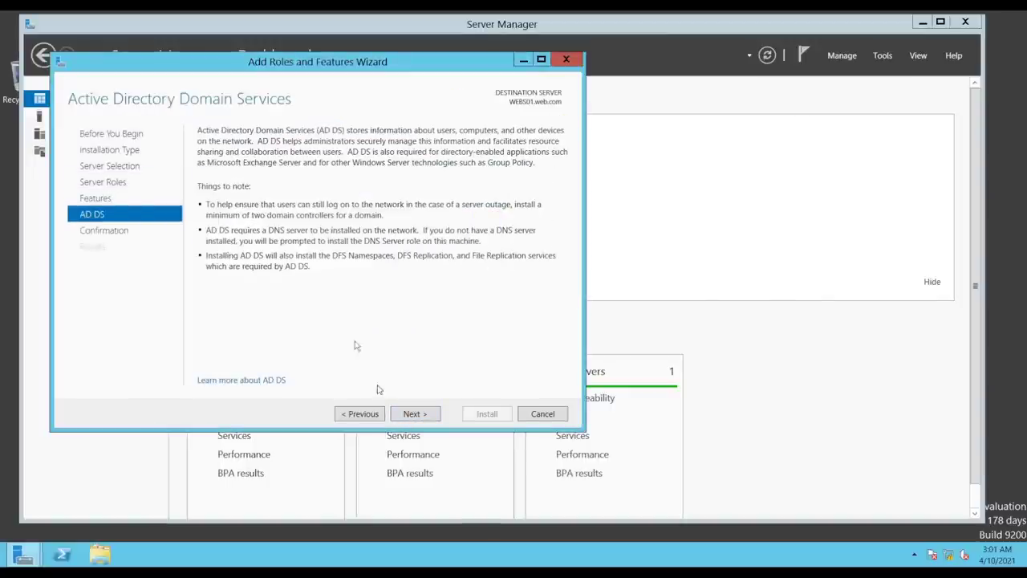
Allow the destination server to restart automatically if required and install the selected Active Directory Domain Services role
{"action": "left_click", "coordinate": [411, 414]}
{"action": "left_click", "coordinate": [203, 150]}
{"action": "left_click", "coordinate": [570, 323]}
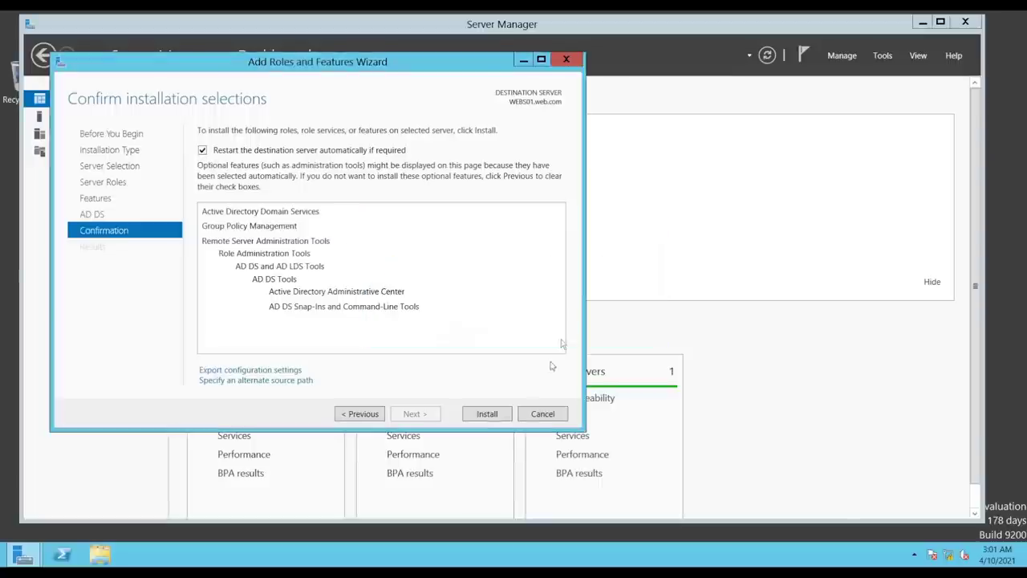
{"action": "left_click", "coordinate": [493, 417]}
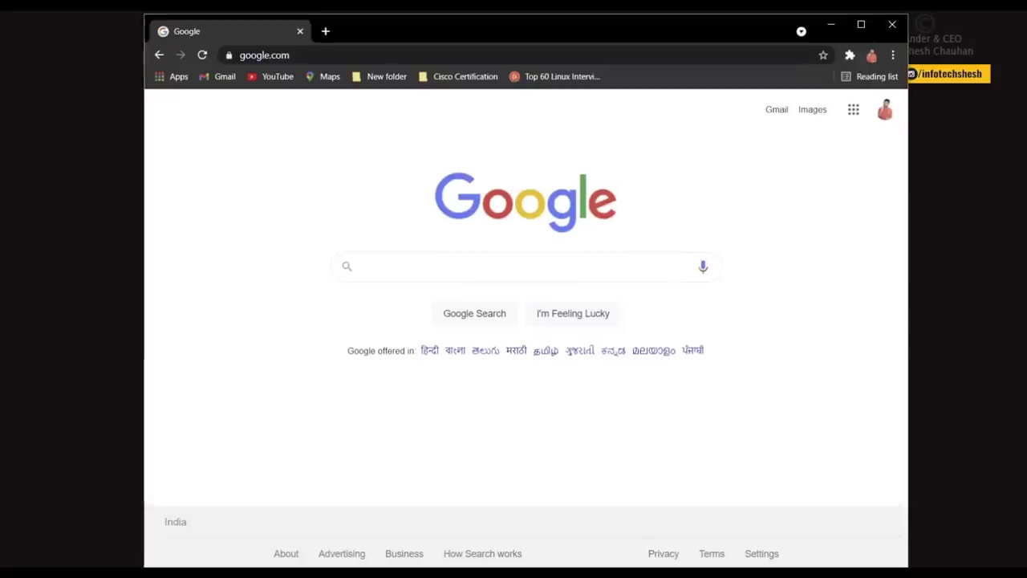
Search Google for godaddy in the Chrome browser and open the official GoDaddy website
{"action": "type", "text": "godaddy"}
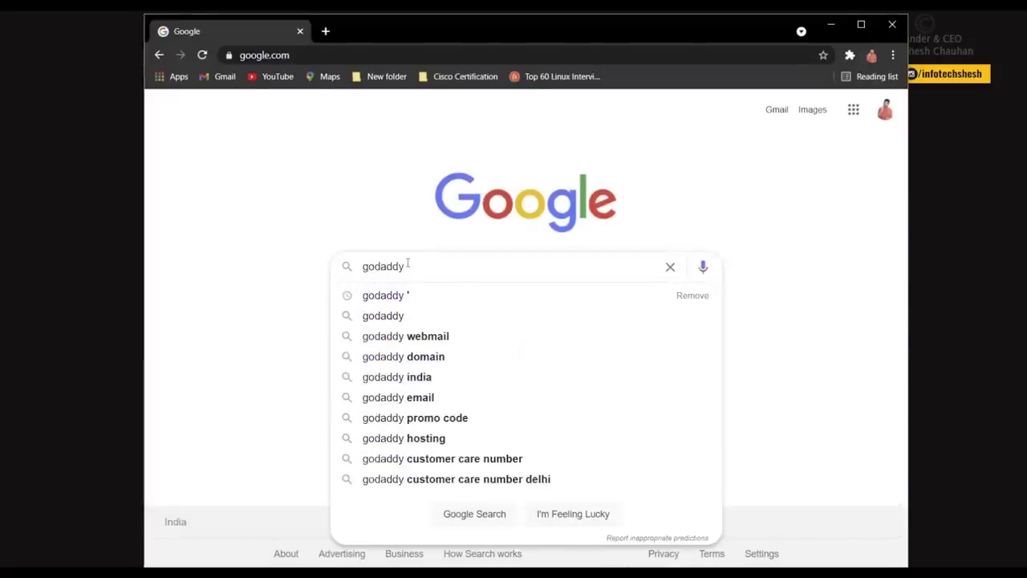
{"action": "left_click", "coordinate": [389, 295]}
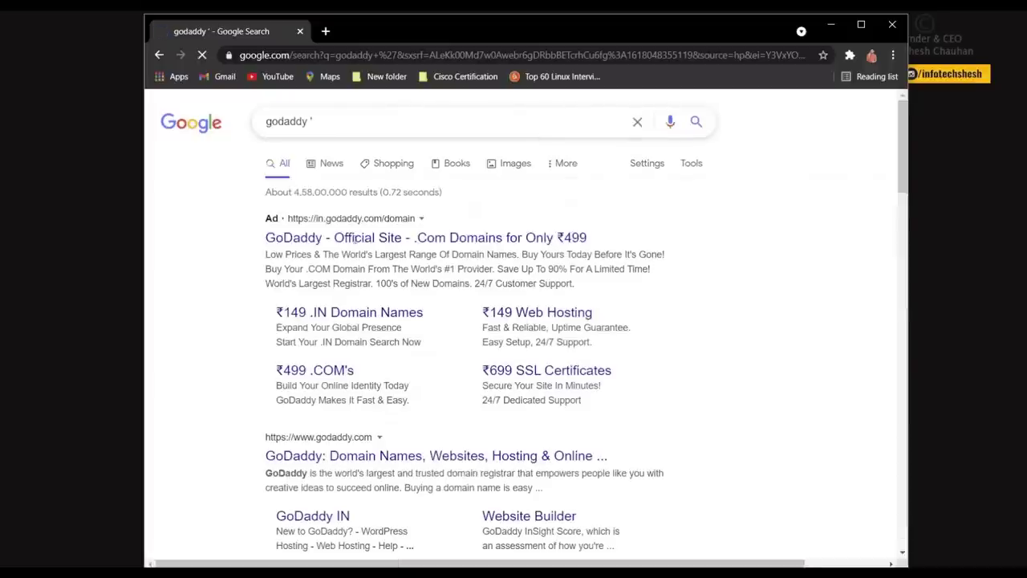
{"action": "left_click", "coordinate": [358, 454]}
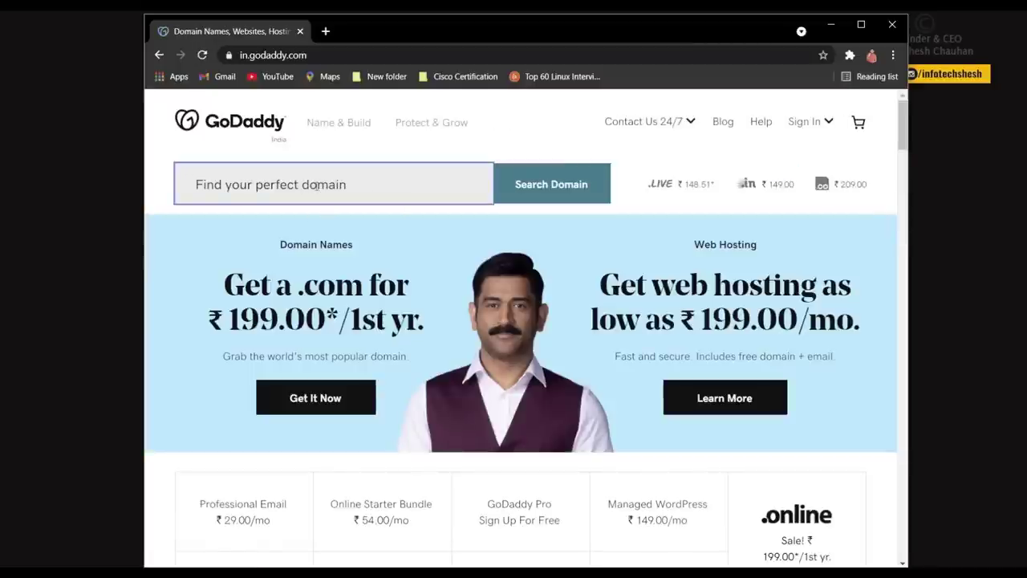
Check the availability of the domain google.com on GoDaddy and highlight the availability result
{"action": "type", "text": "google.com"}
{"action": "key", "text": "Return"}
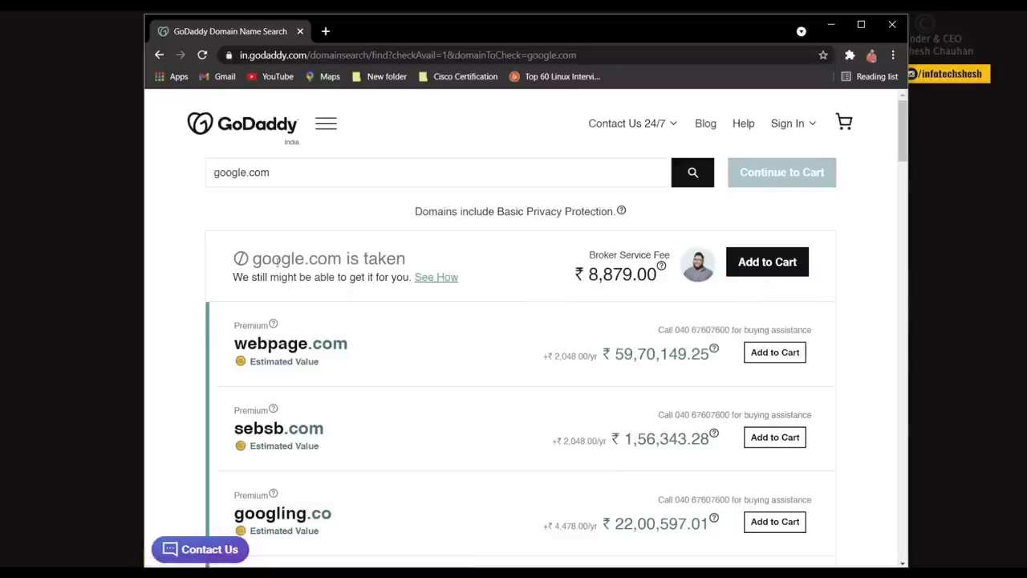
{"action": "left_click_drag", "start_coordinate": [254, 259], "coordinate": [390, 259]}
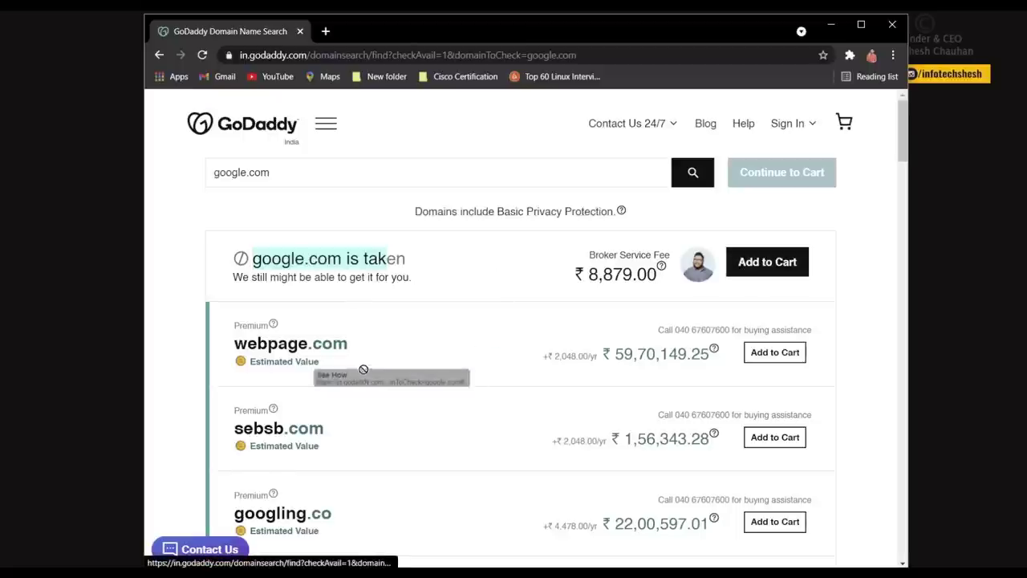
Check the availability of the domain facebook.com and highlight the availability result
{"action": "left_click", "coordinate": [293, 169]}
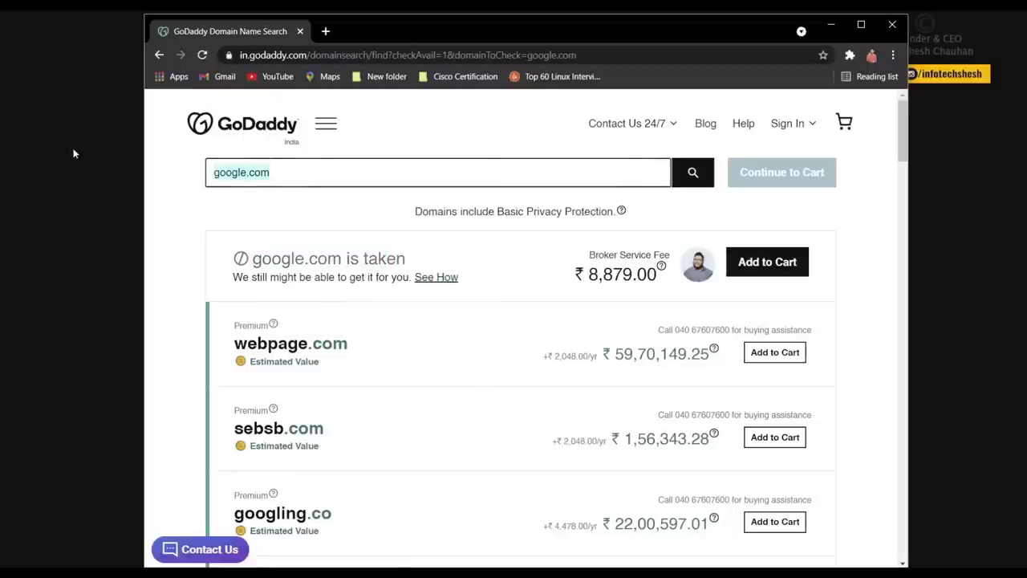
{"action": "type", "text": "faceb"}
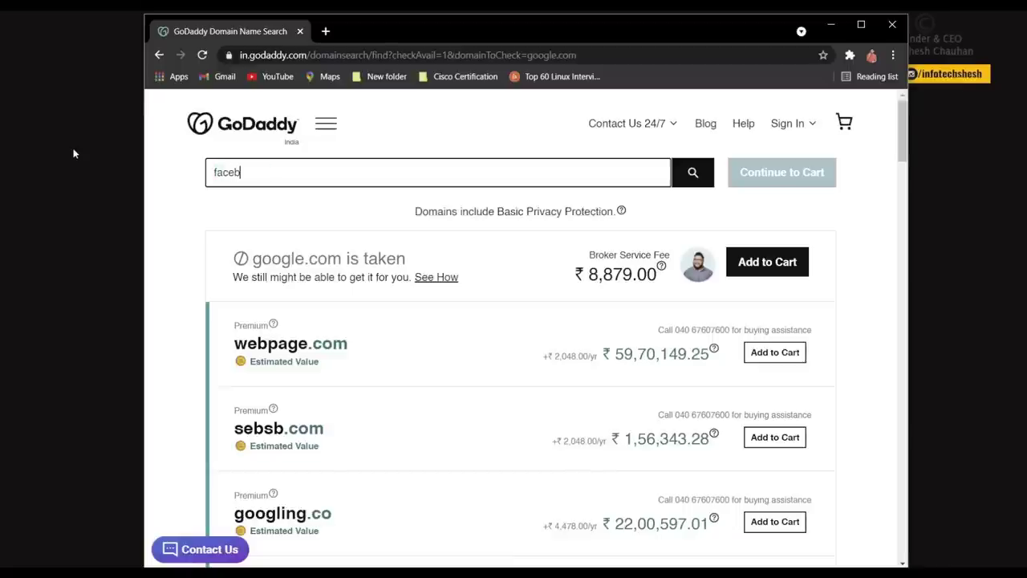
{"action": "type", "text": "ook.com"}
{"action": "key", "text": "Return"}
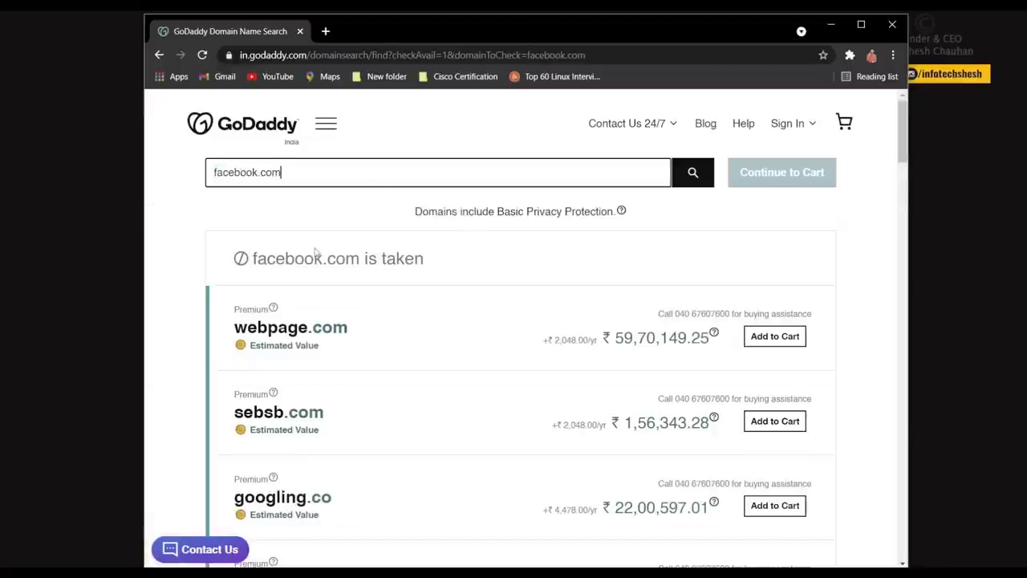
{"action": "left_click_drag", "start_coordinate": [252, 257], "coordinate": [443, 252]}
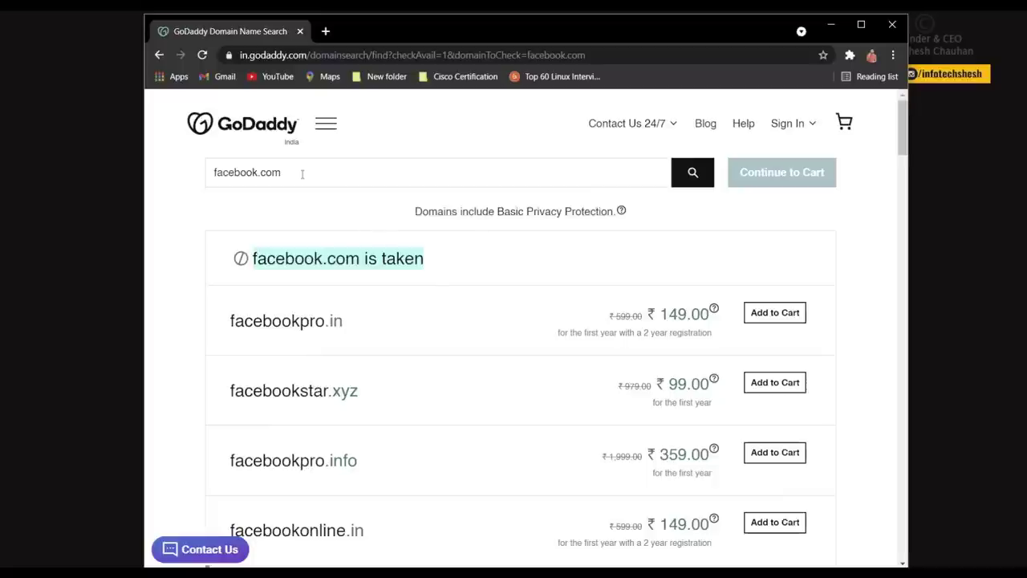
Check the availability of the made-up domain jzfgjhzfjdh.com in the GoDaddy domain search
{"action": "left_click_drag", "start_coordinate": [302, 174], "coordinate": [192, 168]}
{"action": "type", "text": "jzfgjhzfjdh"}
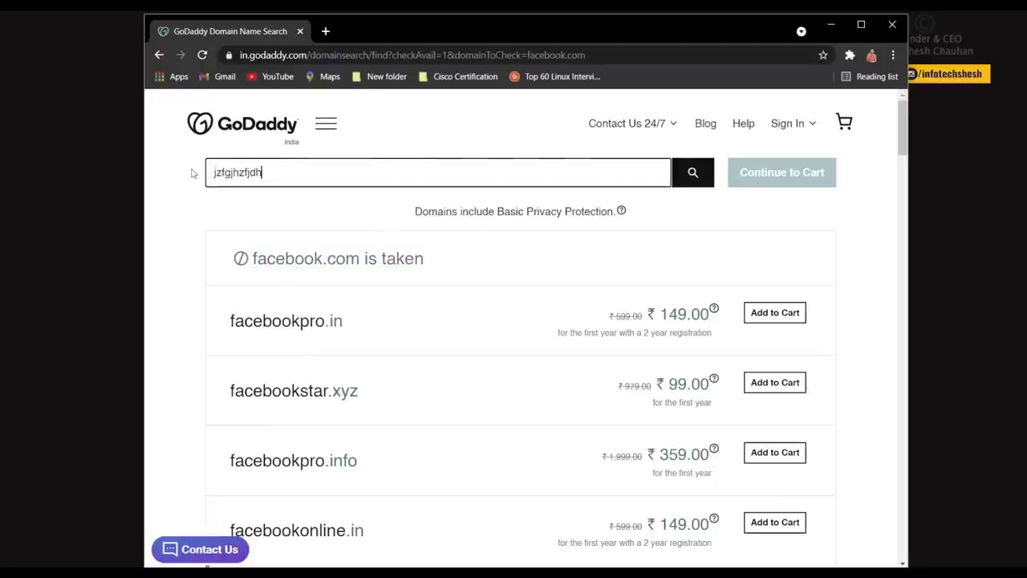
{"action": "type", "text": ".com"}
{"action": "left_click", "coordinate": [690, 173]}
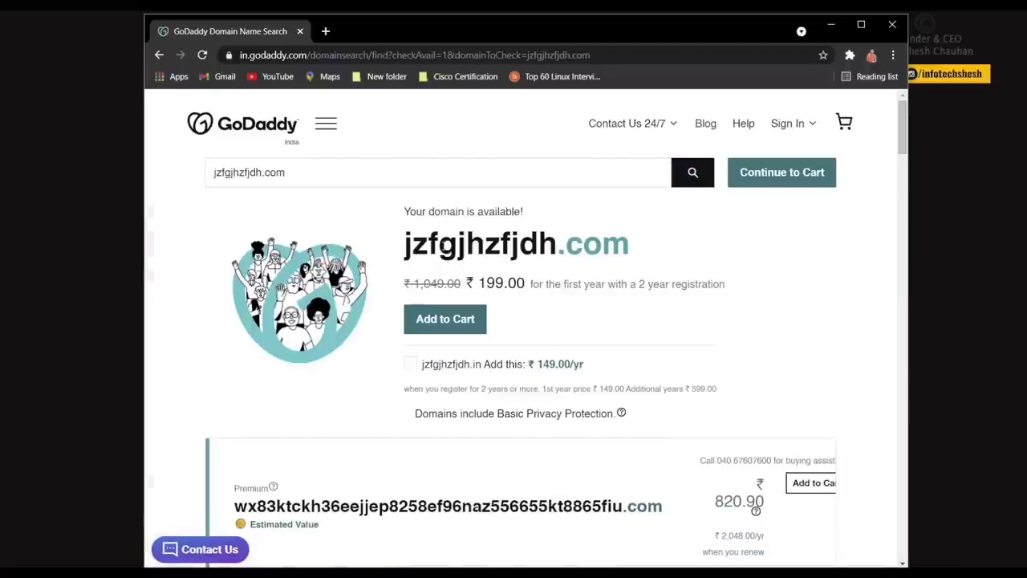
Highlight the jzfgjhzfjdh.com name and its first-year price, and browse the alternative domain extensions and their prices
{"action": "left_click_drag", "start_coordinate": [413, 241], "coordinate": [646, 258]}
{"action": "left_click_drag", "start_coordinate": [482, 283], "coordinate": [726, 283]}
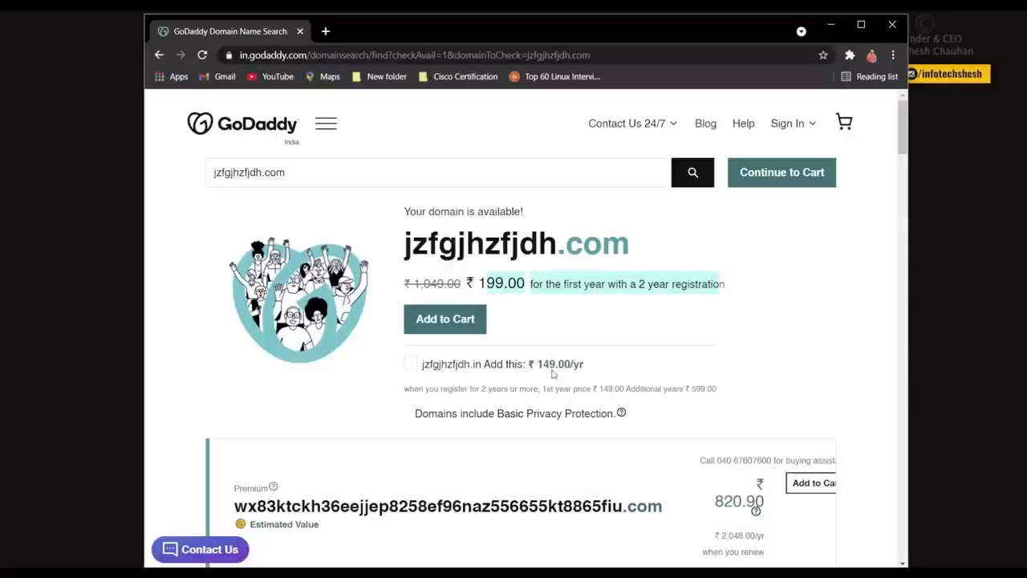
{"action": "scroll", "coordinate": [501, 308], "scroll_direction": "down", "scroll_amount": 5}
{"action": "scroll", "coordinate": [497, 273], "scroll_direction": "down", "scroll_amount": 2}
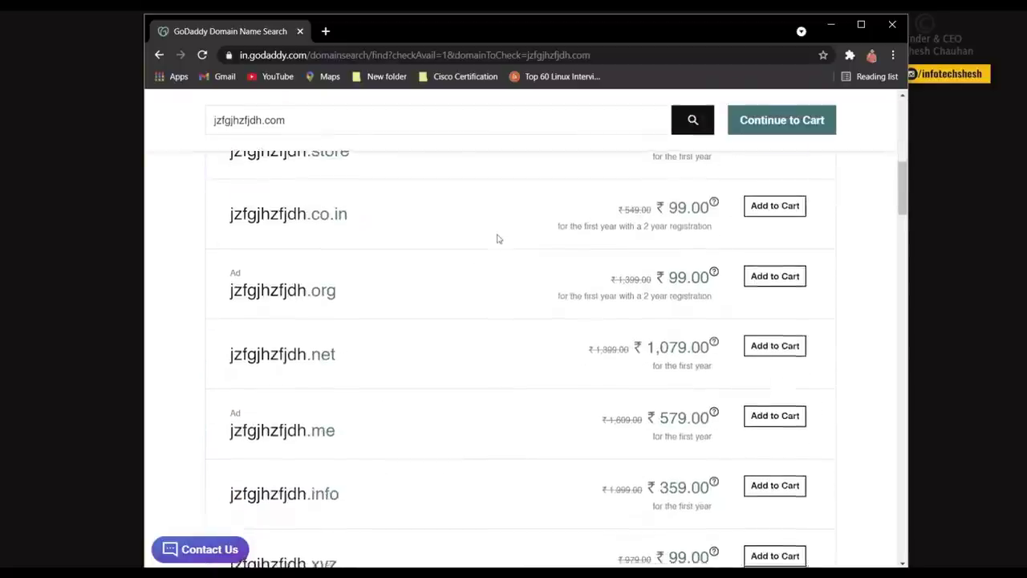
{"action": "scroll", "coordinate": [495, 236], "scroll_direction": "up", "scroll_amount": 7}
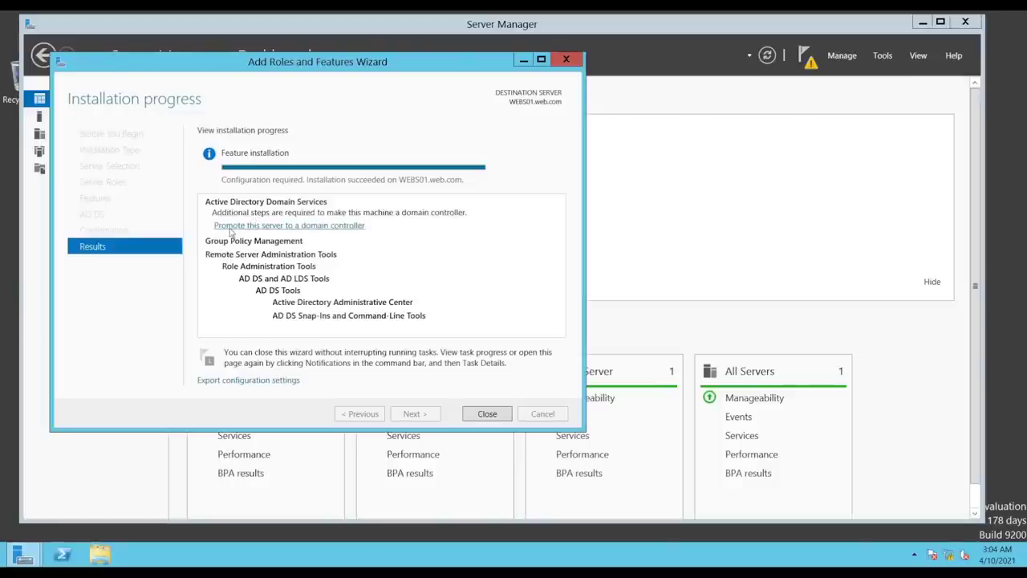
Back on the server, start promoting it to a domain controller by adding a new forest with root domain name sikholive.com
{"action": "left_click", "coordinate": [297, 226]}
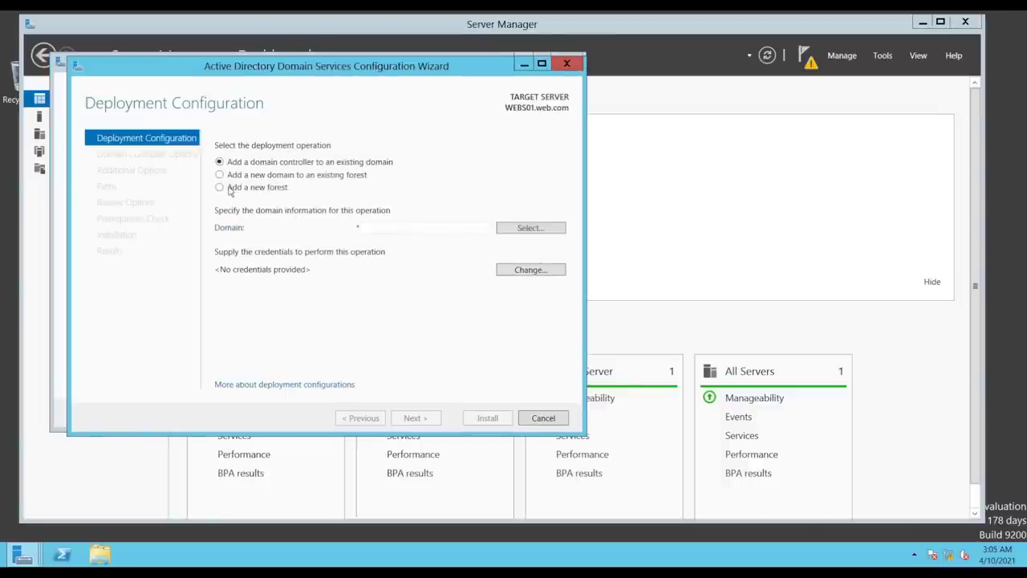
{"action": "left_click", "coordinate": [230, 187]}
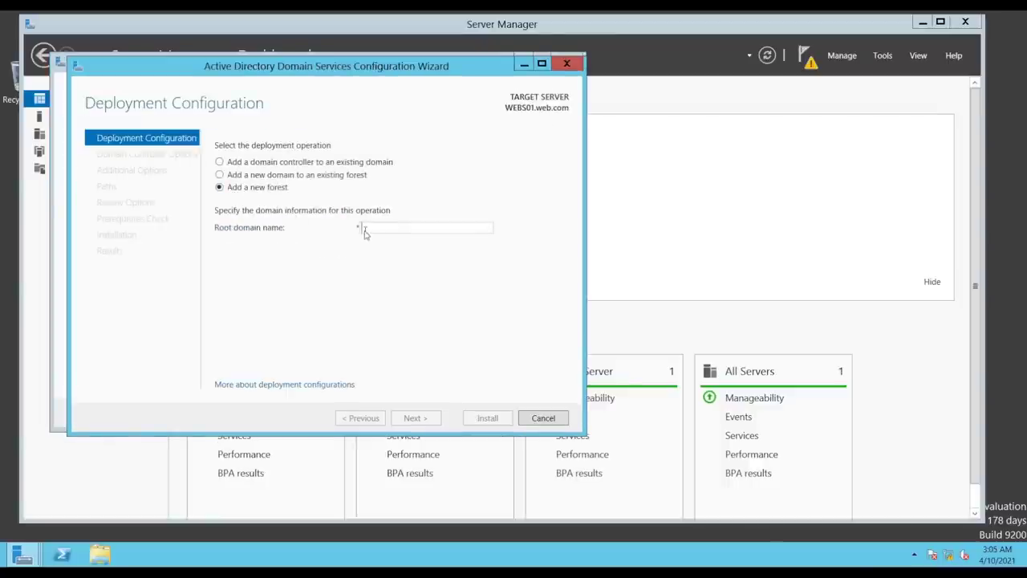
{"action": "type", "text": "sikholive.com"}
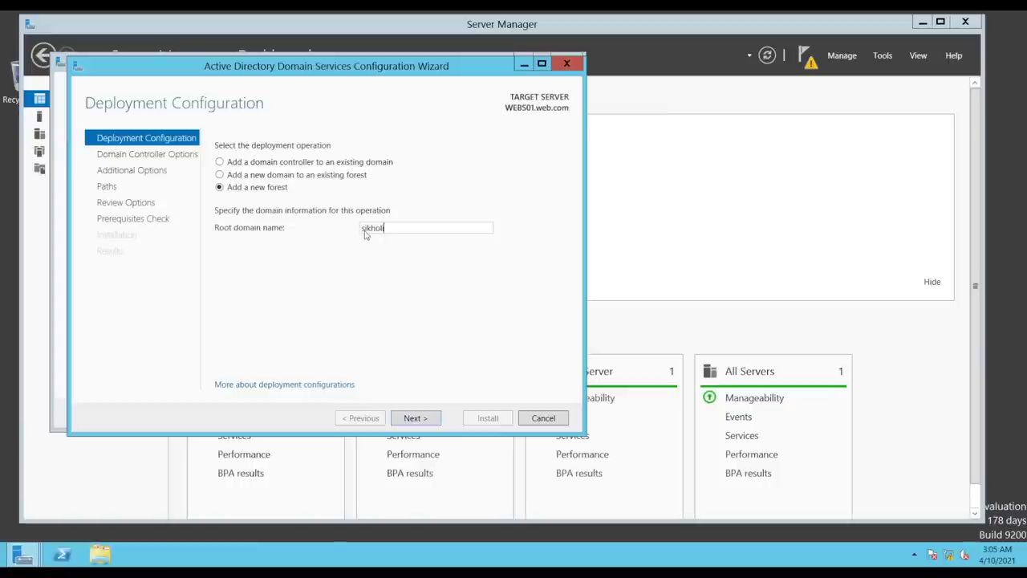
{"action": "left_click", "coordinate": [429, 418]}
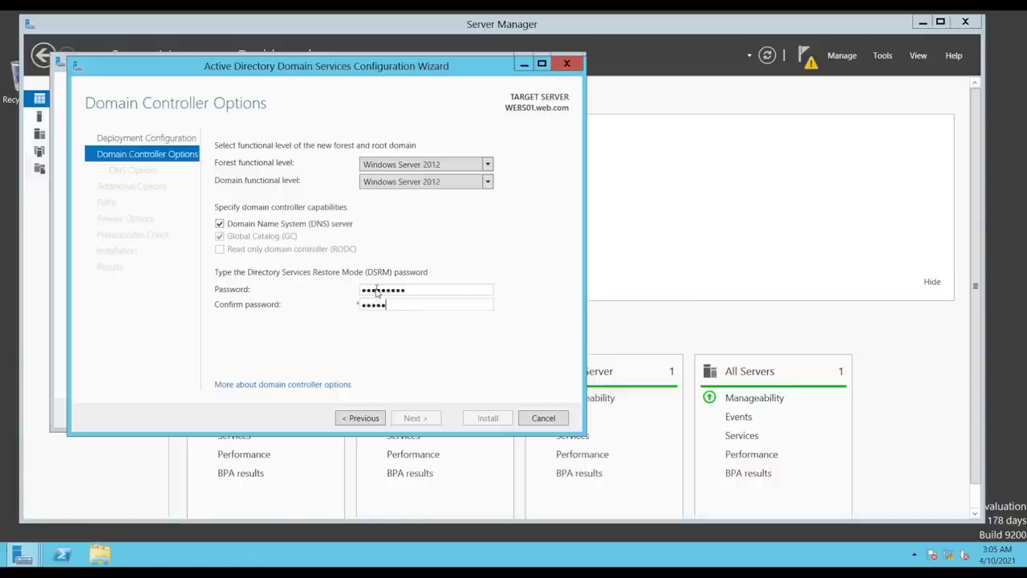
Enter and confirm the DSRM password, keeping the default domain controller capabilities, DNS options and NetBIOS domain name
{"action": "type", "text": "••"}
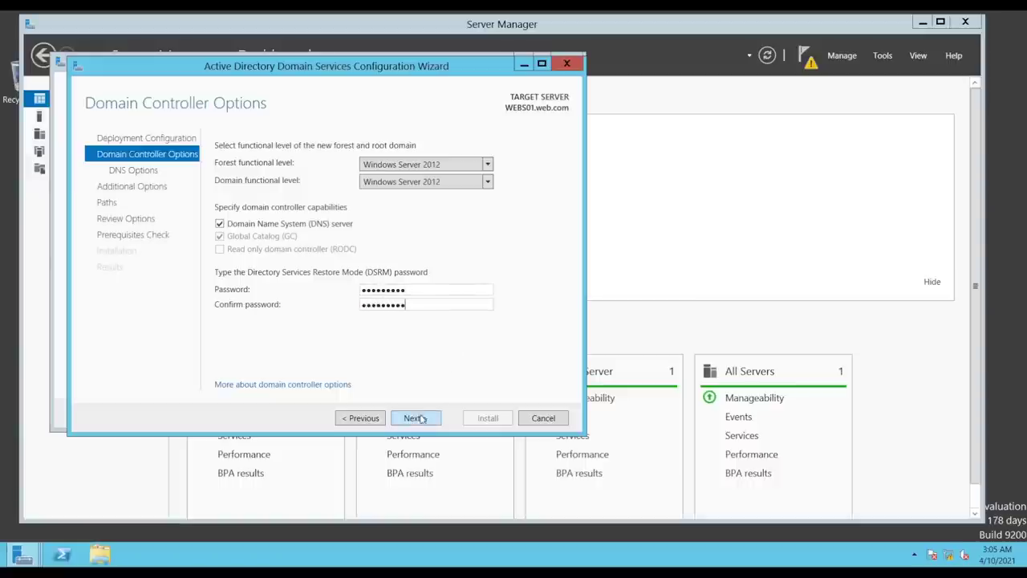
{"action": "left_click", "coordinate": [414, 419]}
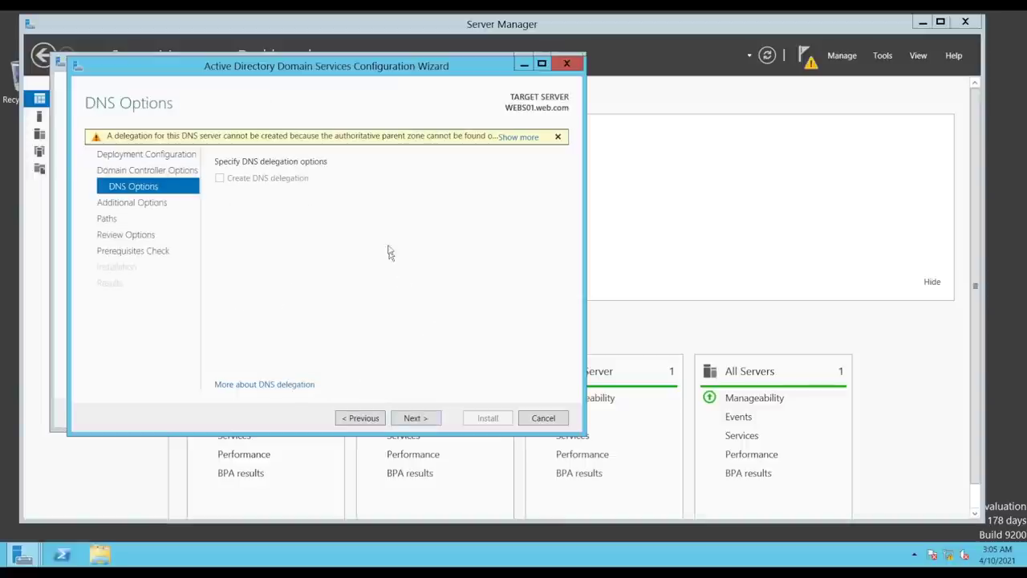
{"action": "left_click", "coordinate": [413, 418]}
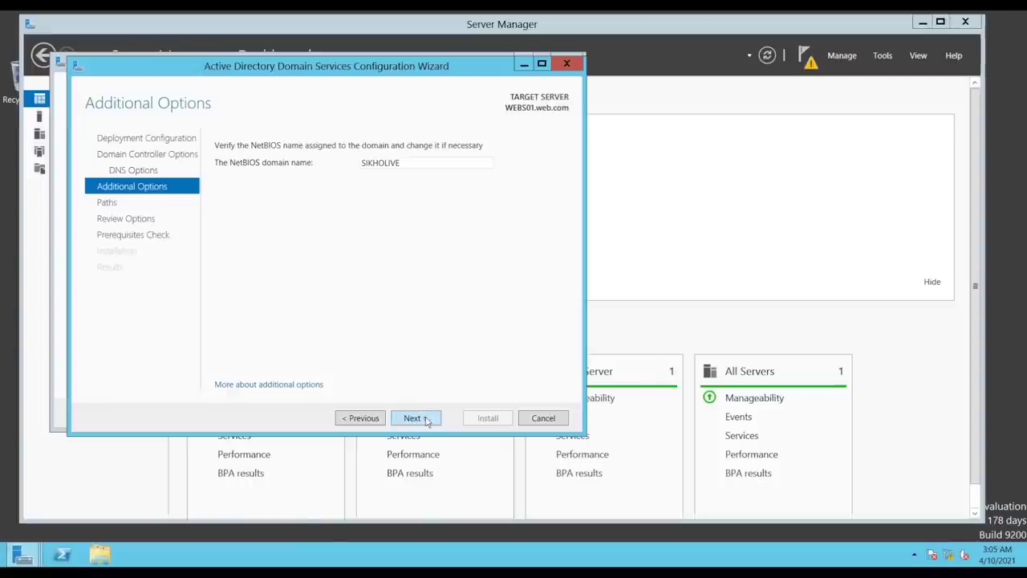
{"action": "left_click", "coordinate": [426, 418]}
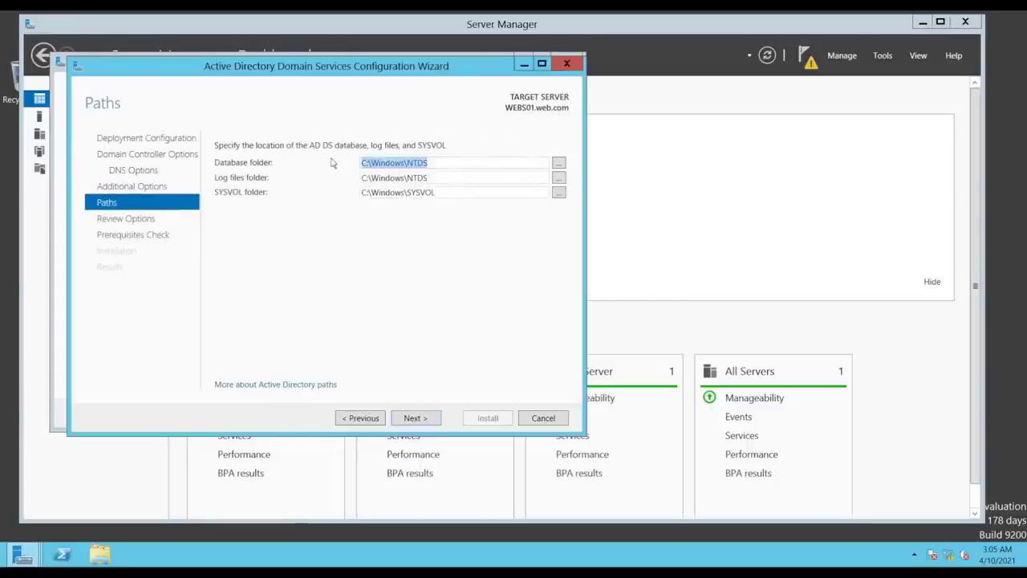
Check the database, log files and SYSVOL folder locations and accept the default paths
{"action": "key", "text": "Tab"}
{"action": "key", "text": "Tab"}
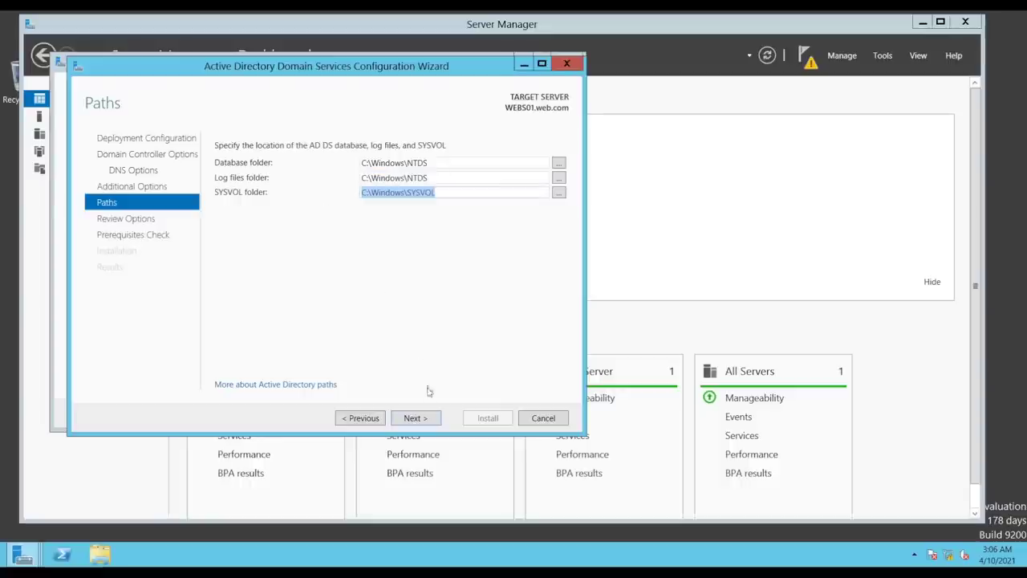
{"action": "left_click", "coordinate": [415, 417]}
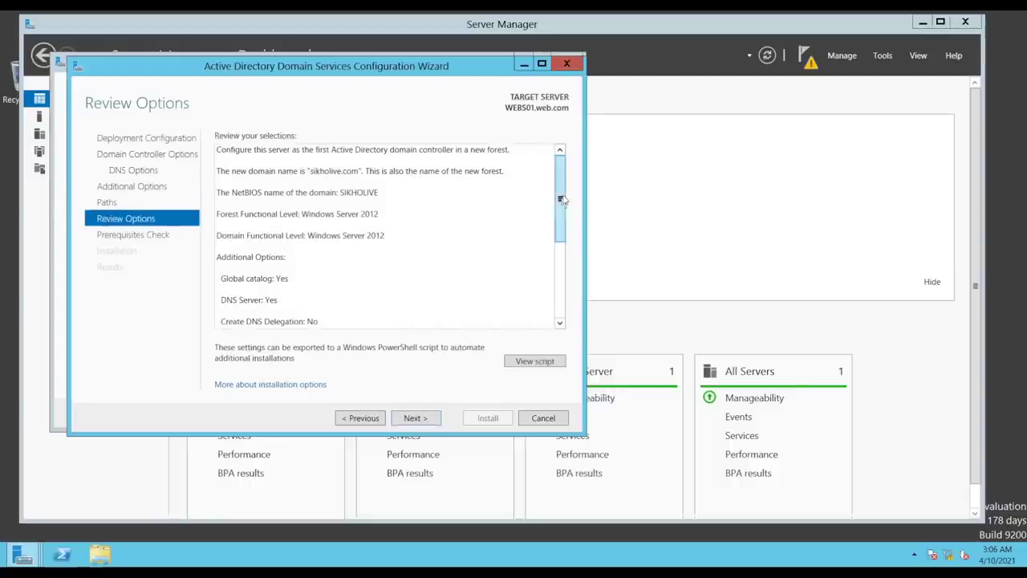
Review the selected deployment options, run the prerequisites check and install the domain controller
{"action": "left_click_drag", "start_coordinate": [560, 202], "coordinate": [562, 156]}
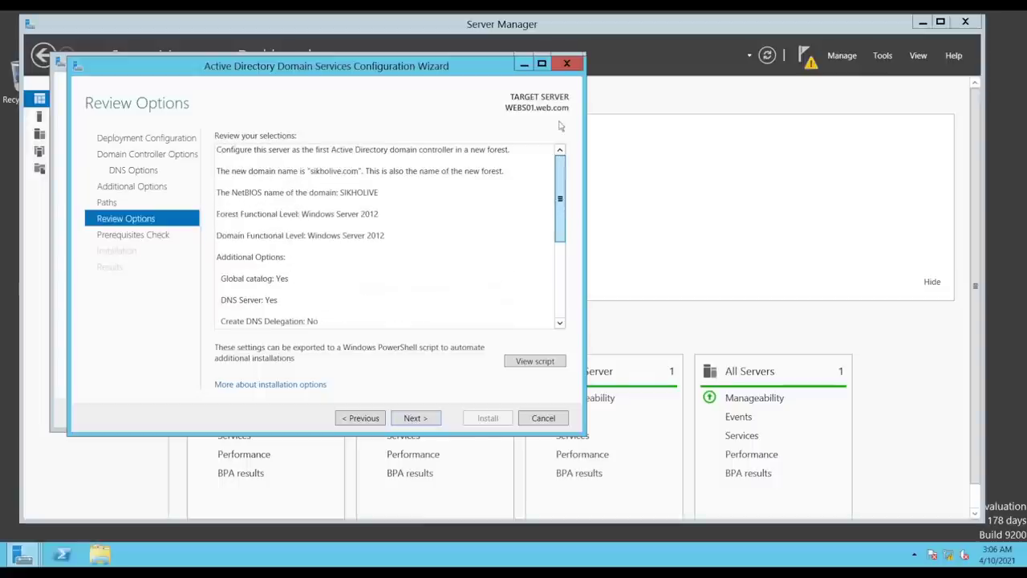
{"action": "left_click", "coordinate": [415, 418]}
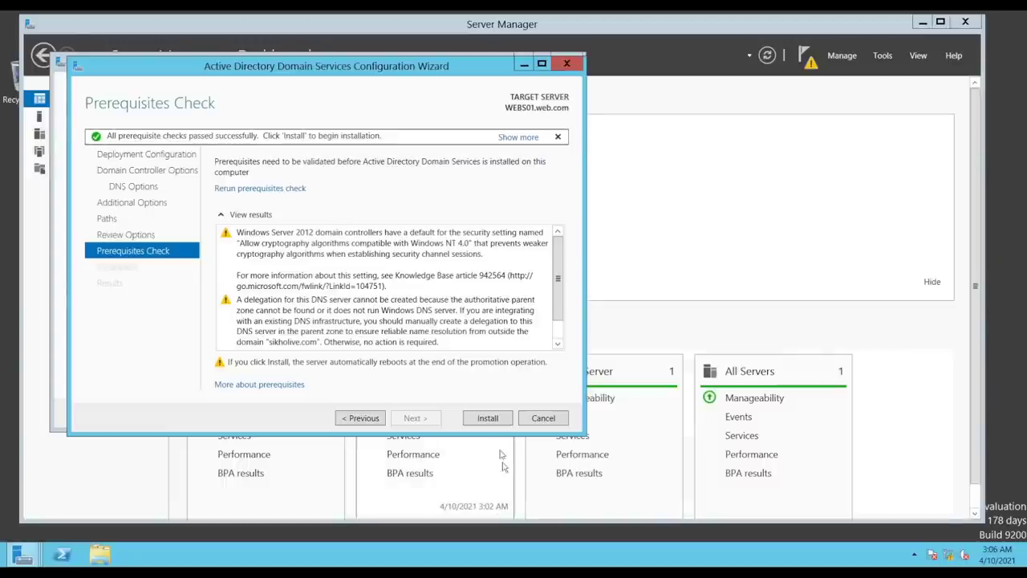
{"action": "left_click", "coordinate": [489, 419]}
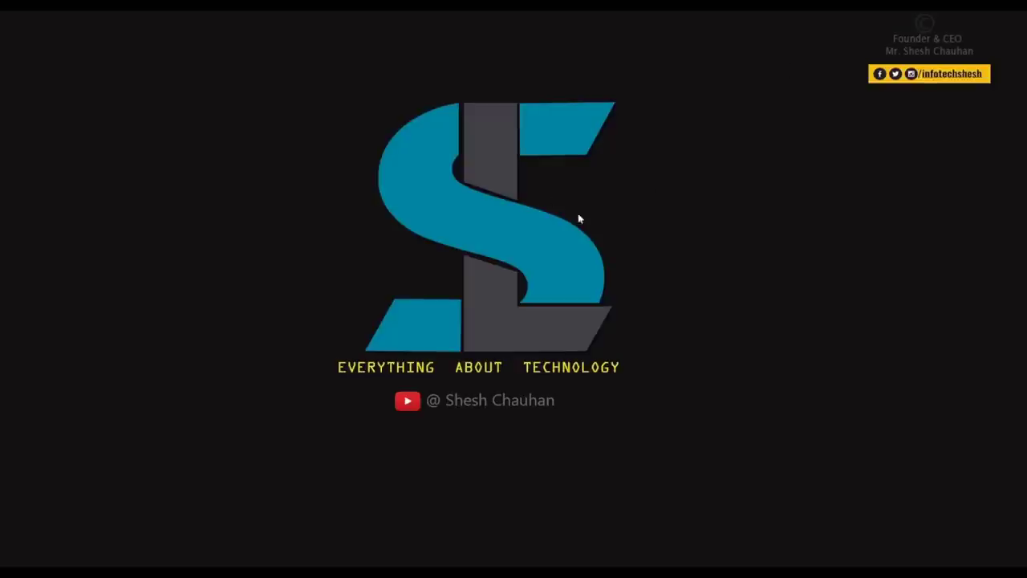
{"action": "right_click", "coordinate": [553, 197]}
{"action": "left_click", "coordinate": [591, 235]}
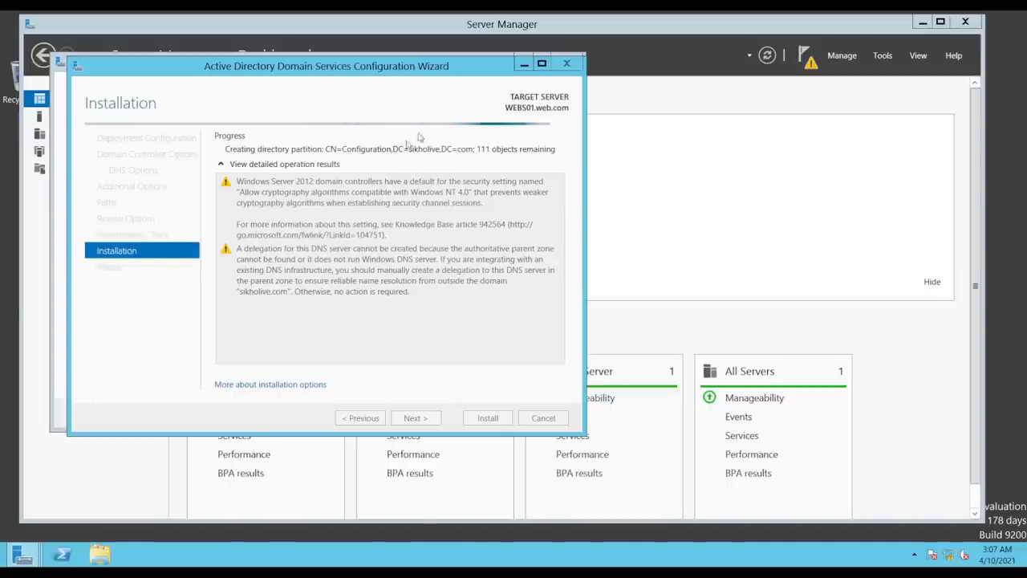
{"action": "left_click_drag", "start_coordinate": [391, 75], "coordinate": [453, 75]}
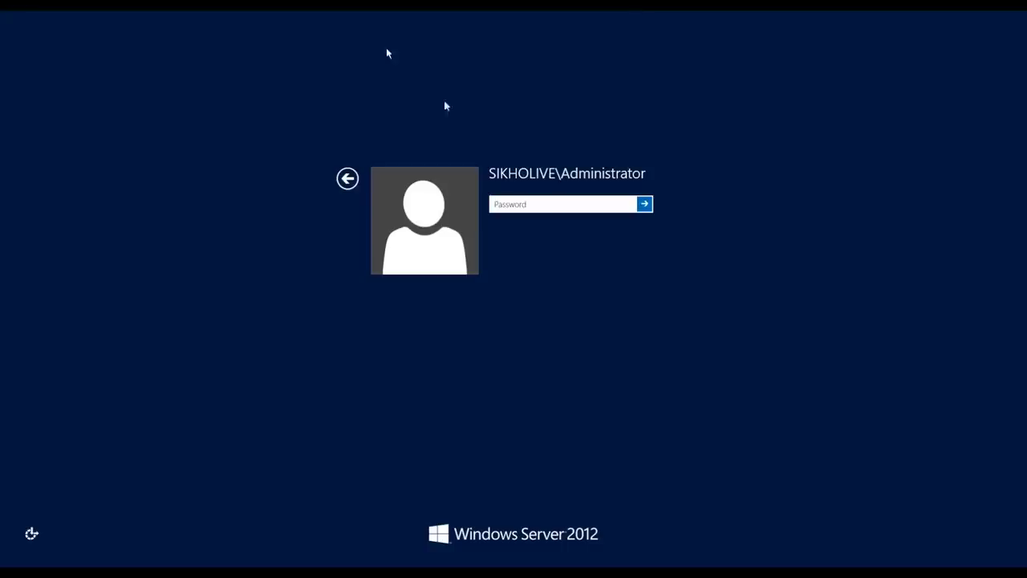
Sign in to the SIKHOLIVE domain as Administrator with the account password
{"action": "left_click", "coordinate": [523, 206]}
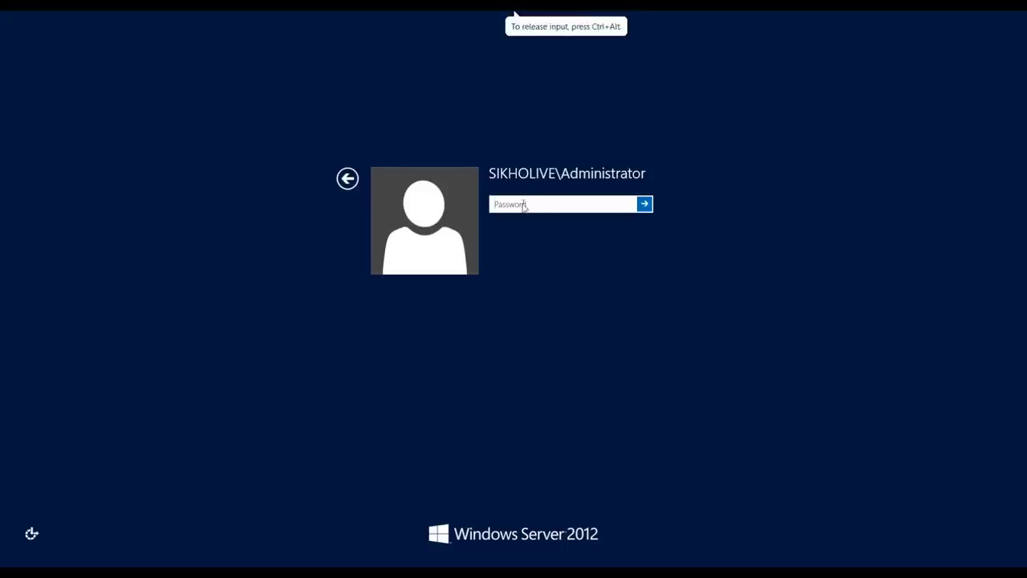
{"action": "type", "text": "*********"}
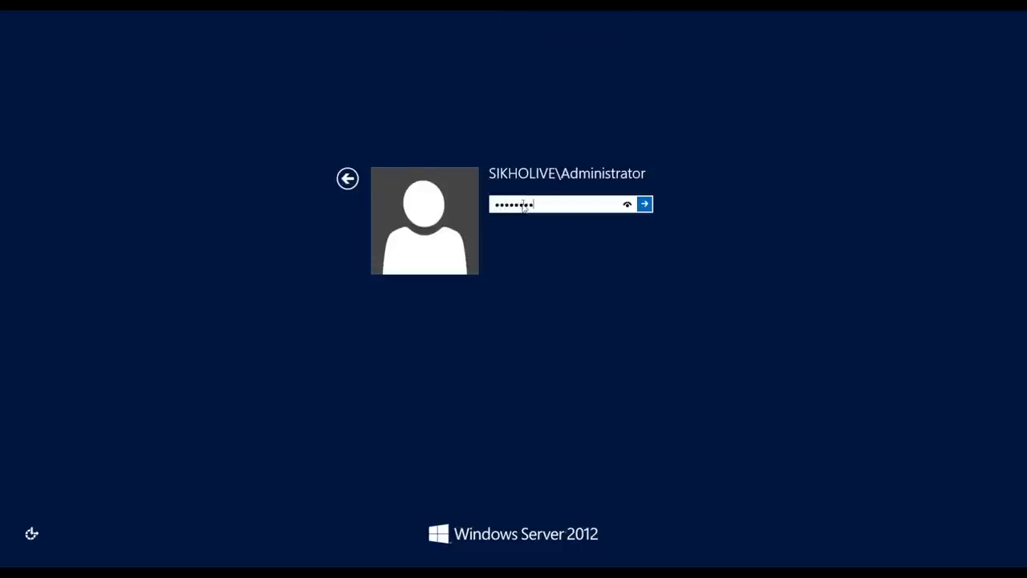
{"action": "key", "text": "Return"}
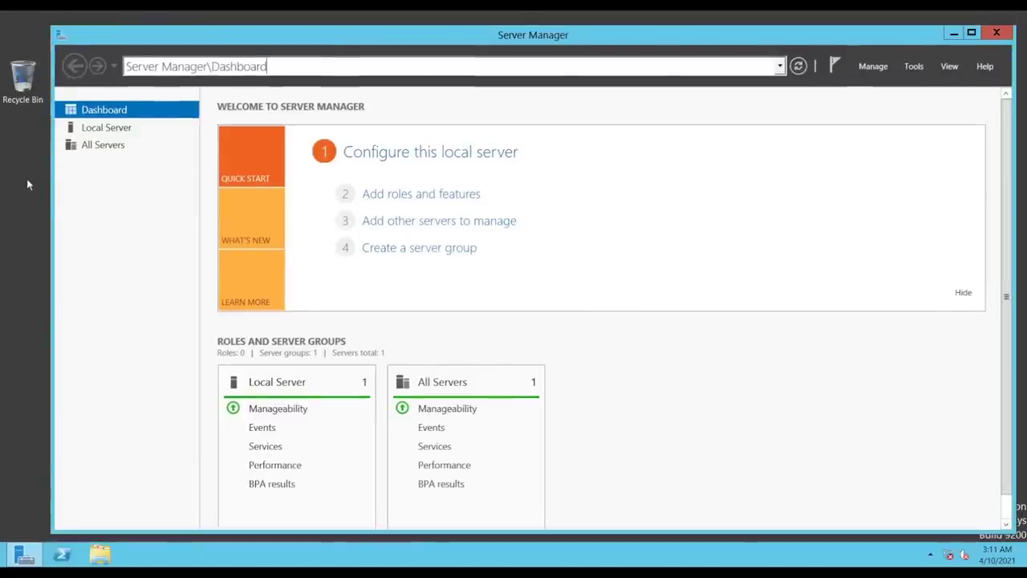
Show the local server's properties in Server Manager
{"action": "left_click", "coordinate": [6, 258]}
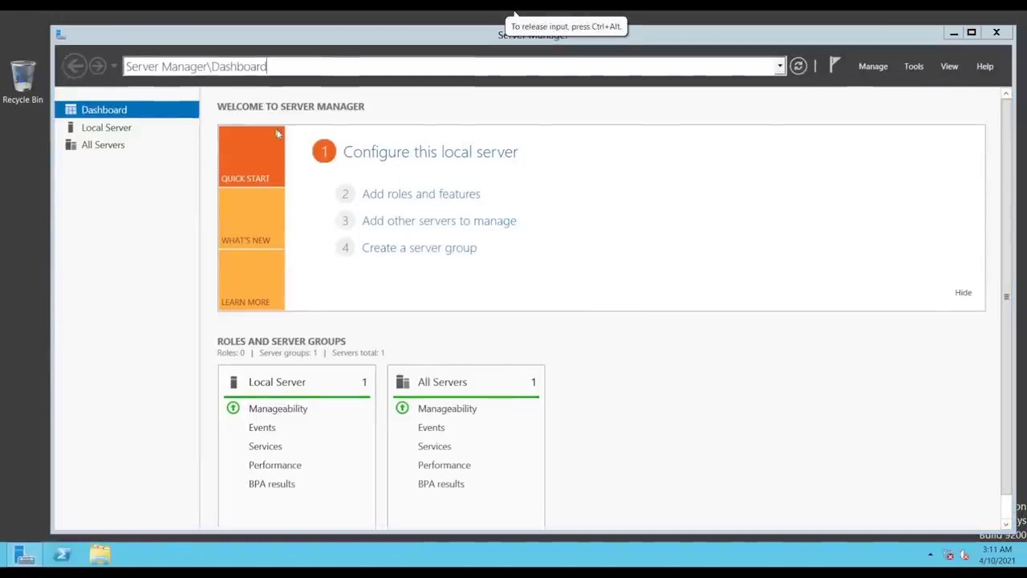
{"action": "left_click", "coordinate": [104, 112]}
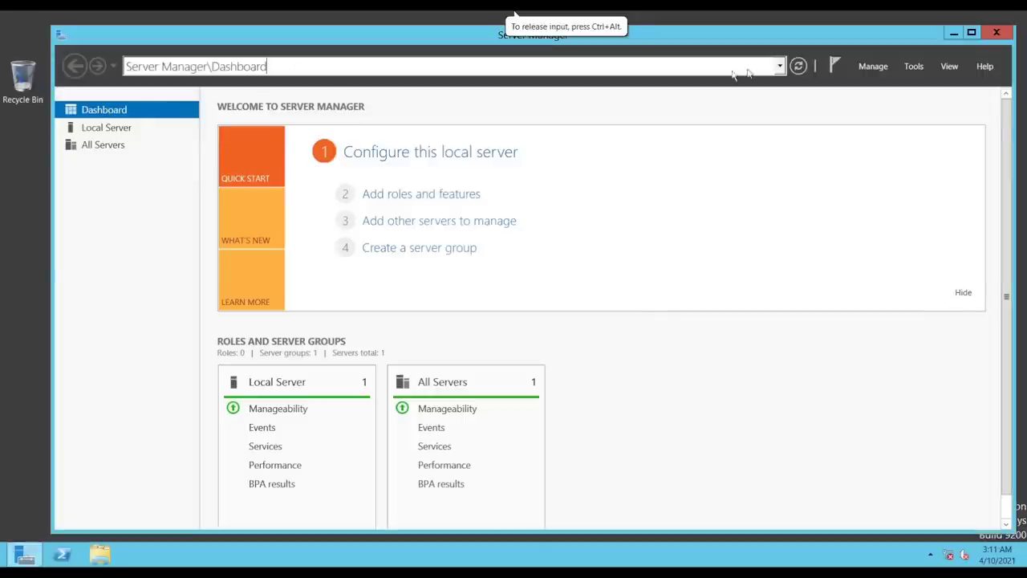
{"action": "left_click", "coordinate": [125, 131]}
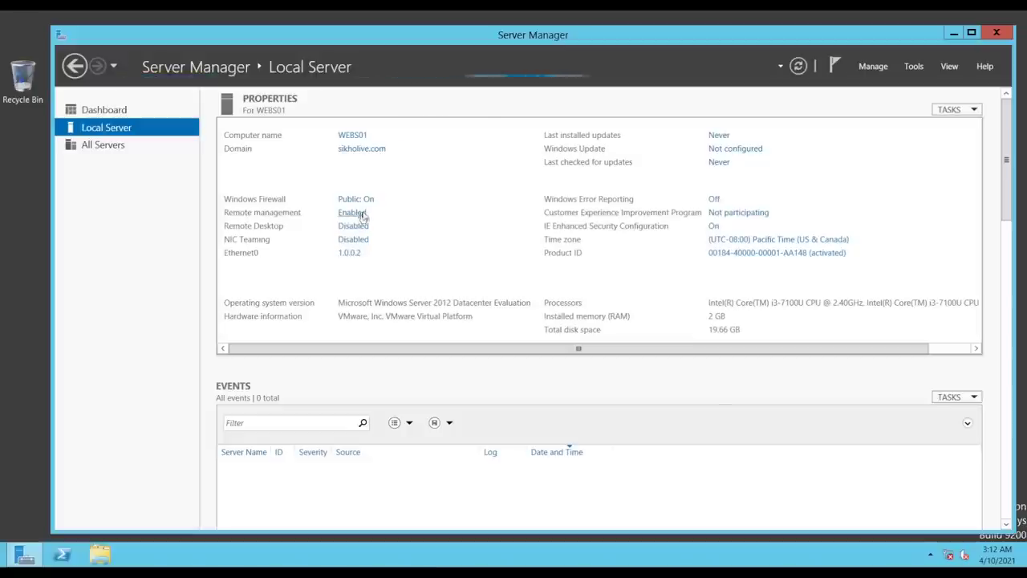
Set the preferred DNS server in Ethernet0's IPv4 properties to 1.0.0.2 and close the adapter's dialogs
{"action": "left_click", "coordinate": [353, 252]}
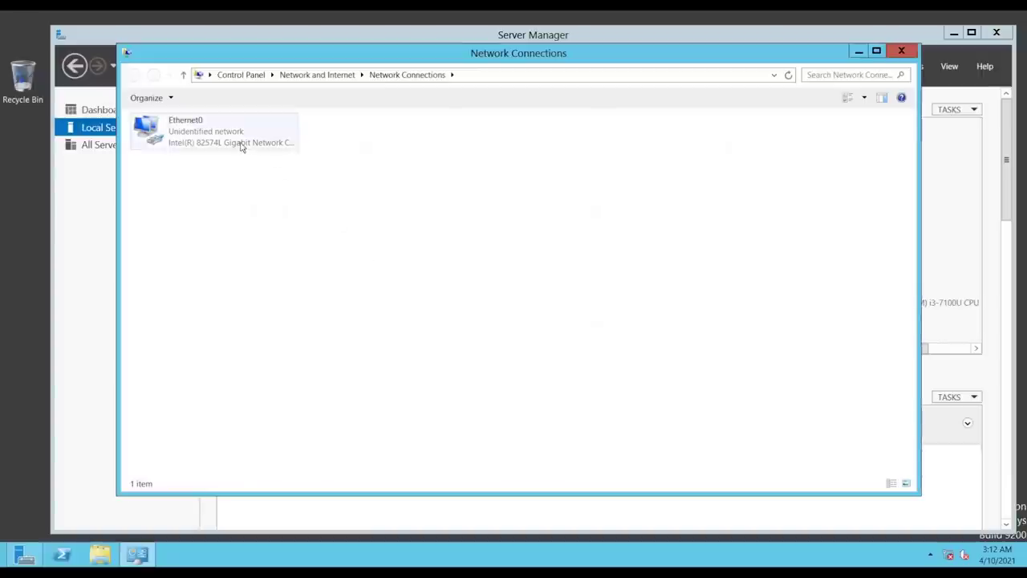
{"action": "left_click", "coordinate": [240, 145]}
{"action": "double_click", "coordinate": [215, 145]}
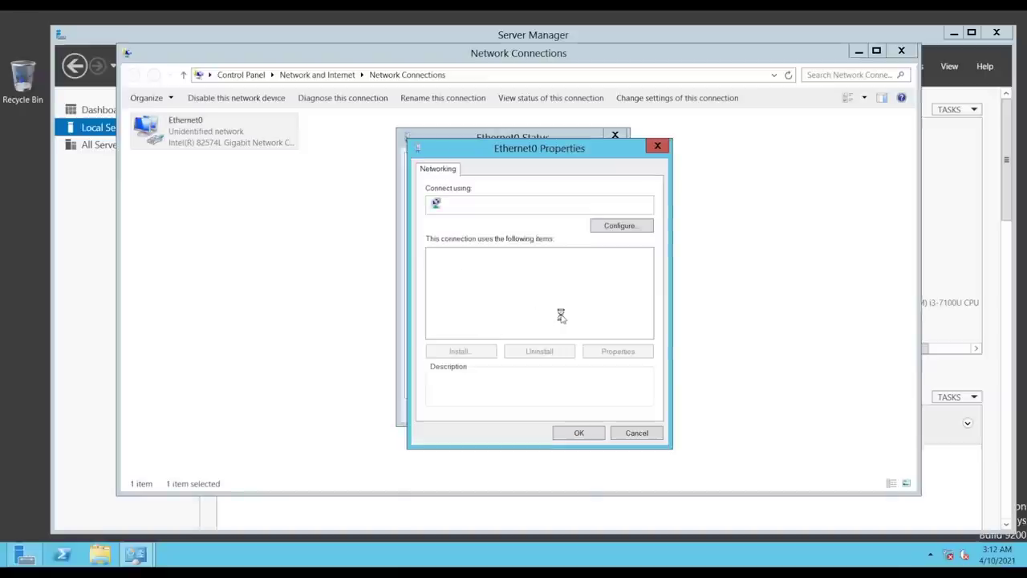
{"action": "double_click", "coordinate": [560, 333]}
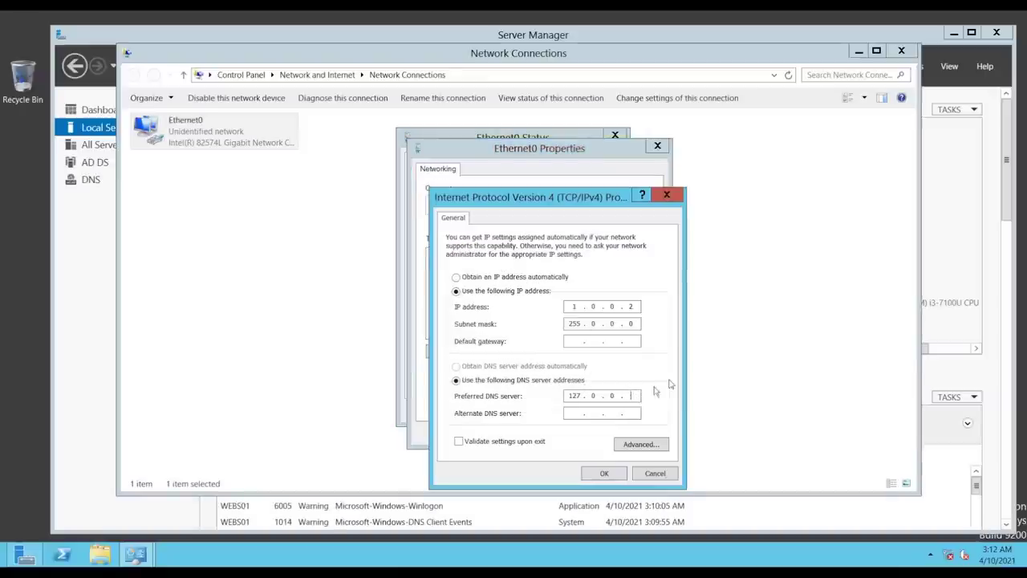
{"action": "type", "text": "1"}
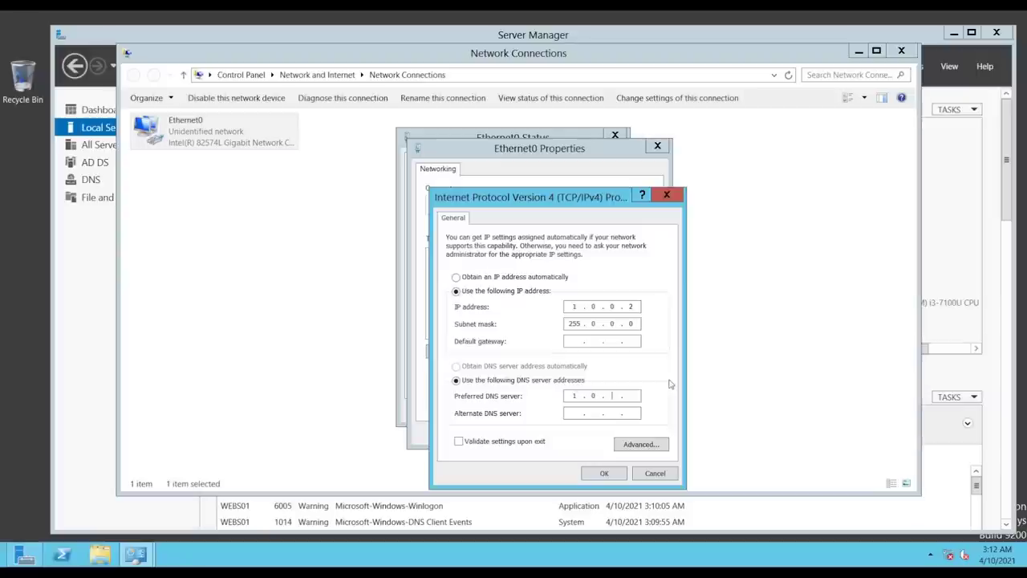
{"action": "type", "text": ".0.0.2"}
{"action": "left_click", "coordinate": [604, 473]}
{"action": "left_click", "coordinate": [586, 428]}
{"action": "left_click", "coordinate": [598, 411]}
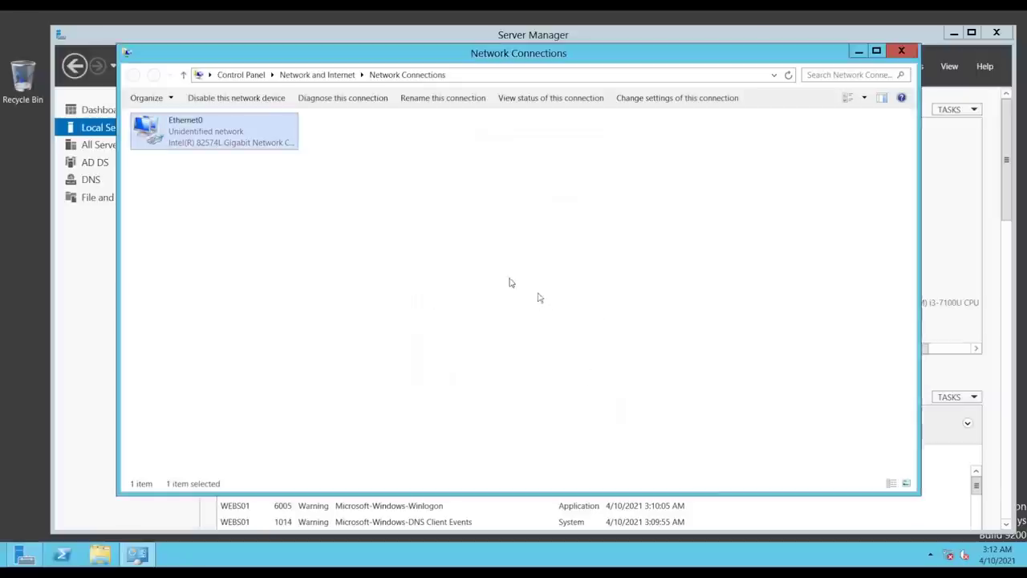
Disable and re-enable the Ethernet0 adapter, and close Network Connections
{"action": "left_click", "coordinate": [221, 99]}
{"action": "left_click", "coordinate": [219, 99]}
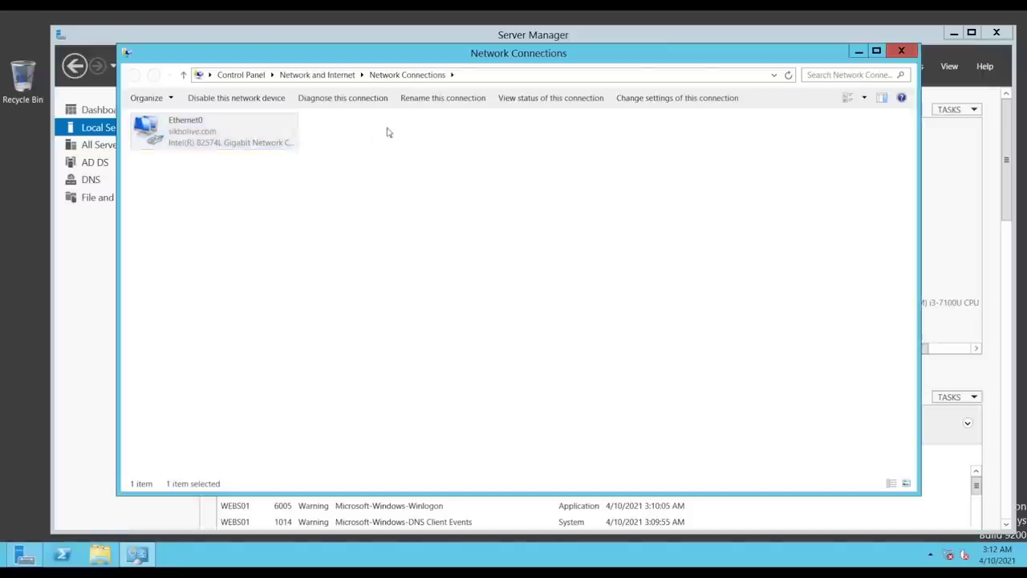
{"action": "left_click", "coordinate": [901, 51]}
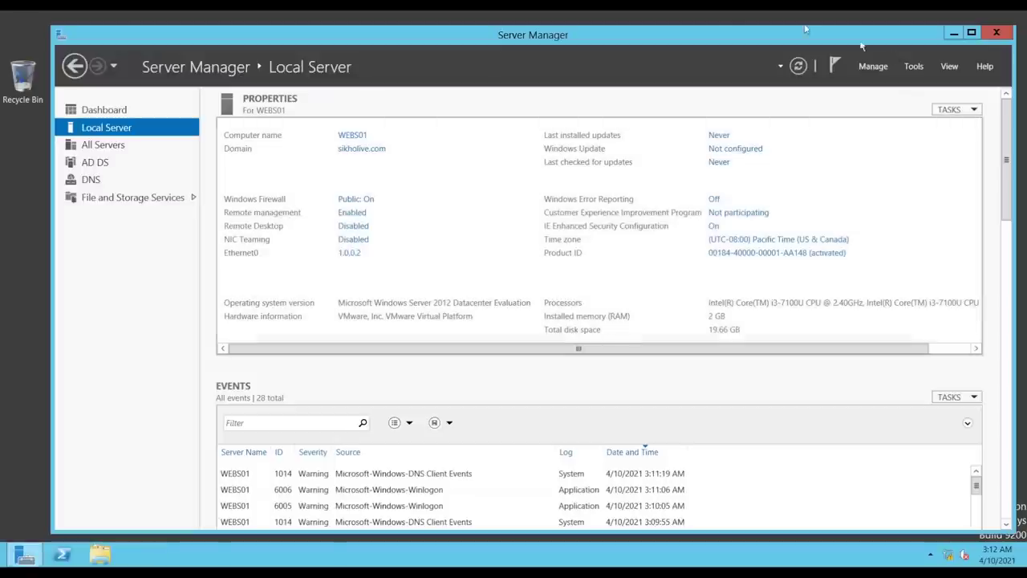
Open the DNS management console, enlarge its window and expand the WEBS01 server node
{"action": "left_click_drag", "start_coordinate": [687, 36], "coordinate": [680, 28]}
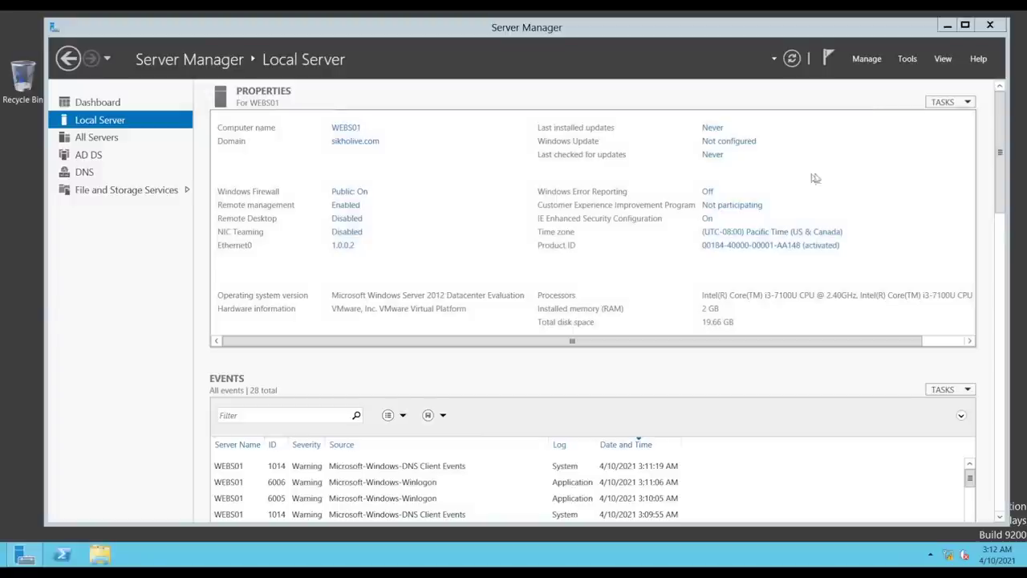
{"action": "left_click", "coordinate": [908, 59]}
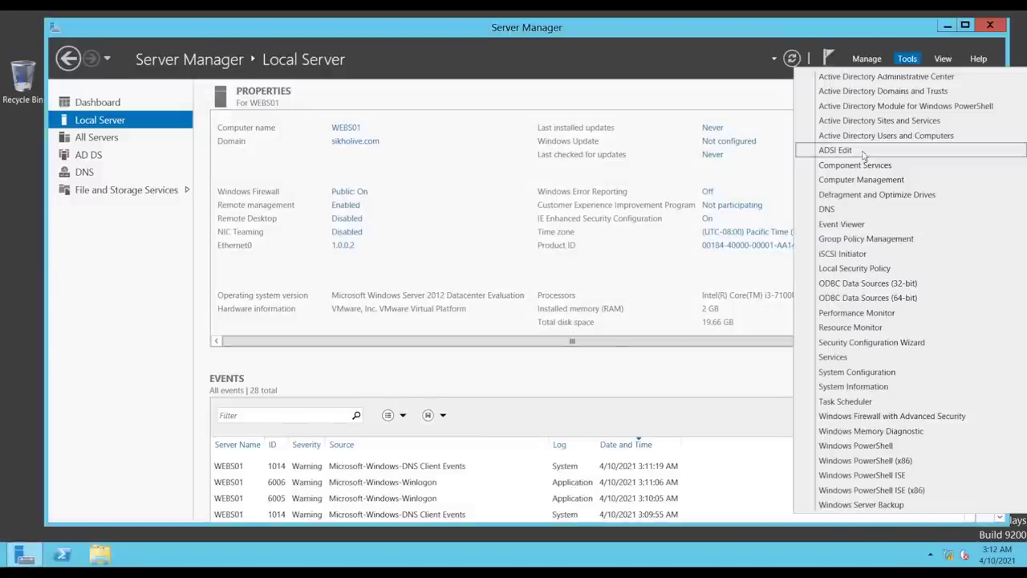
{"action": "left_click", "coordinate": [830, 209]}
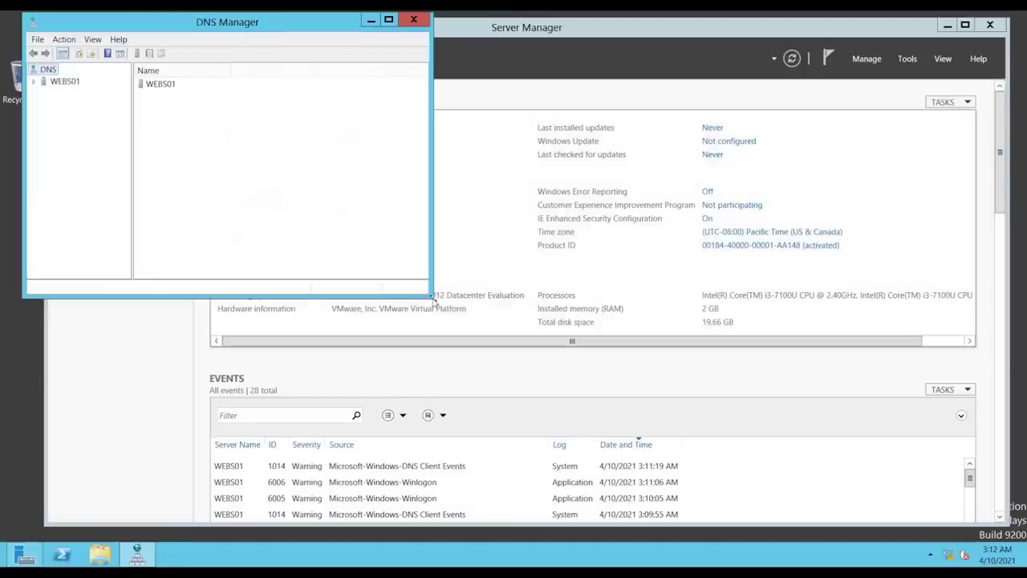
{"action": "left_click_drag", "start_coordinate": [434, 299], "coordinate": [707, 518]}
{"action": "double_click", "coordinate": [64, 81]}
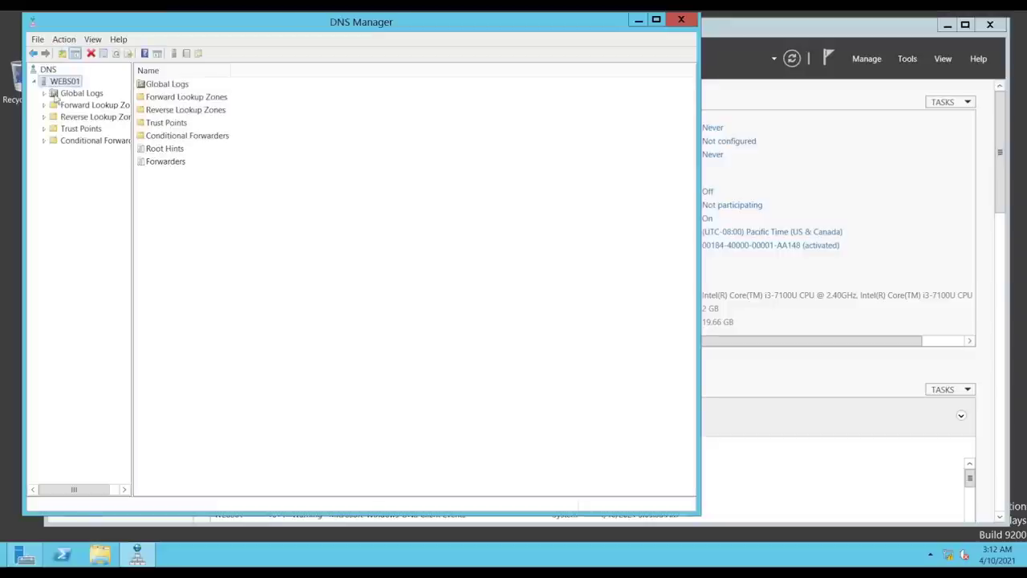
Widen the console tree and expand the Forward Lookup Zones folder under WEBS01
{"action": "left_click_drag", "start_coordinate": [133, 100], "coordinate": [171, 97]}
{"action": "left_click", "coordinate": [79, 119]}
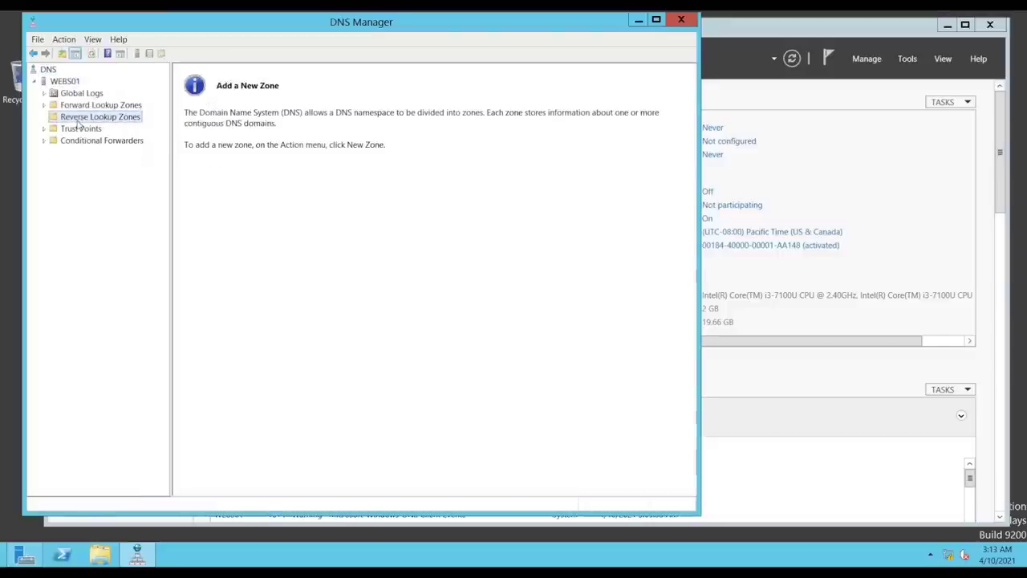
{"action": "double_click", "coordinate": [99, 107]}
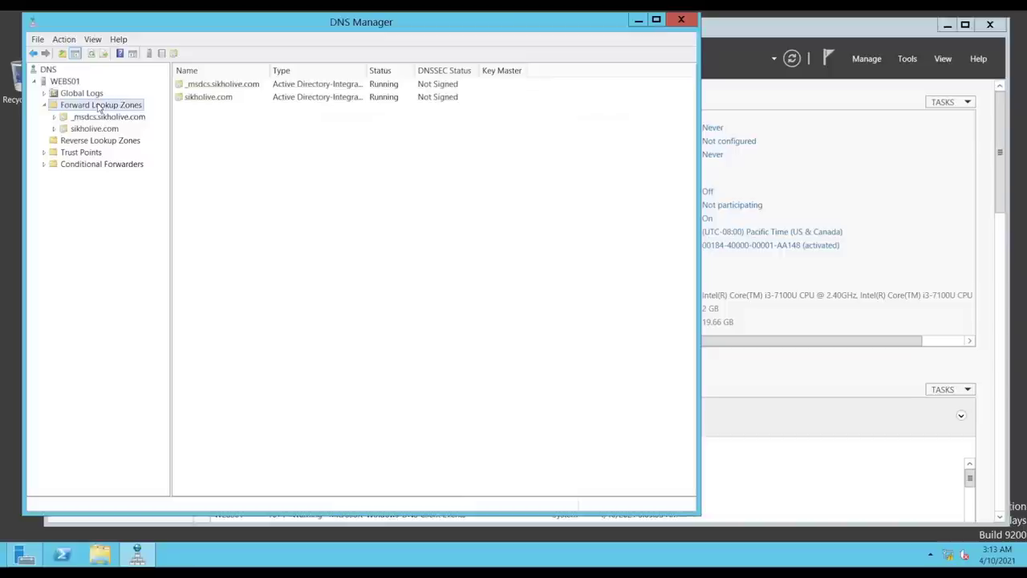
Create an Active Directory-integrated reverse lookup zone for network ID 1.0.0, replicated to the domain's DNS servers, allowing only secure dynamic updates
{"action": "right_click", "coordinate": [79, 143]}
{"action": "left_click", "coordinate": [101, 150]}
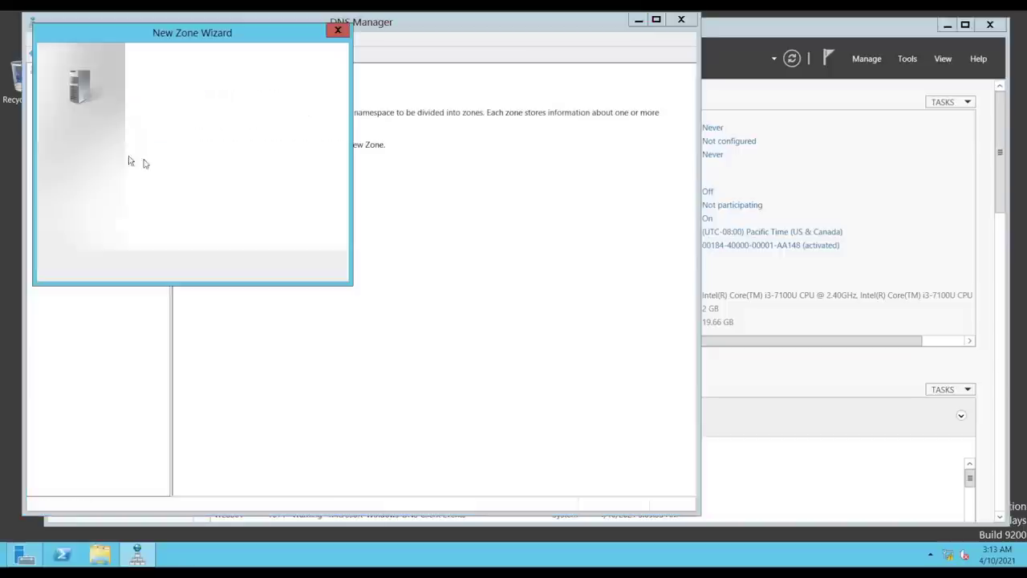
{"action": "left_click", "coordinate": [264, 267]}
{"action": "left_click", "coordinate": [264, 267]}
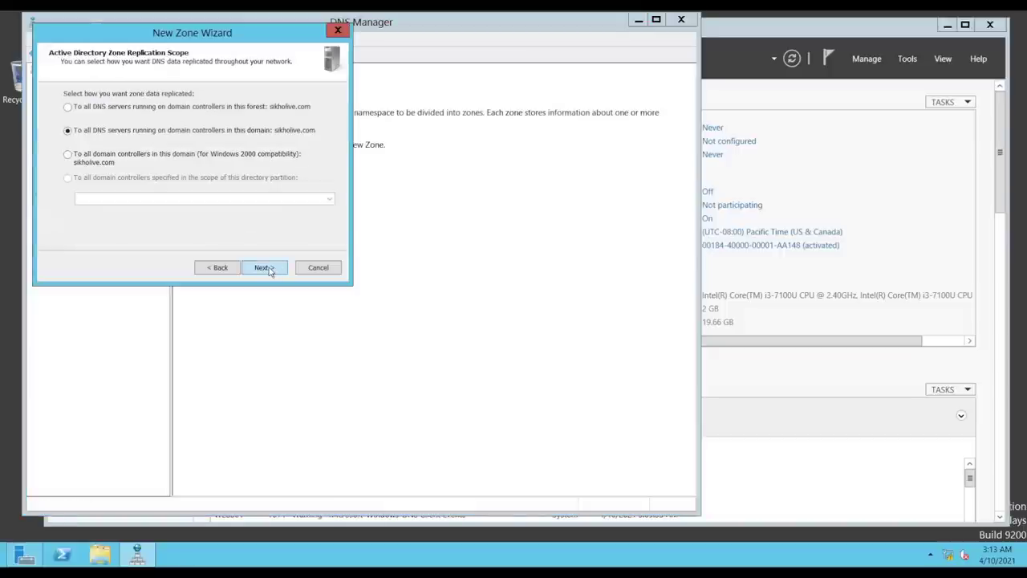
{"action": "left_click", "coordinate": [269, 271]}
{"action": "left_click", "coordinate": [270, 270]}
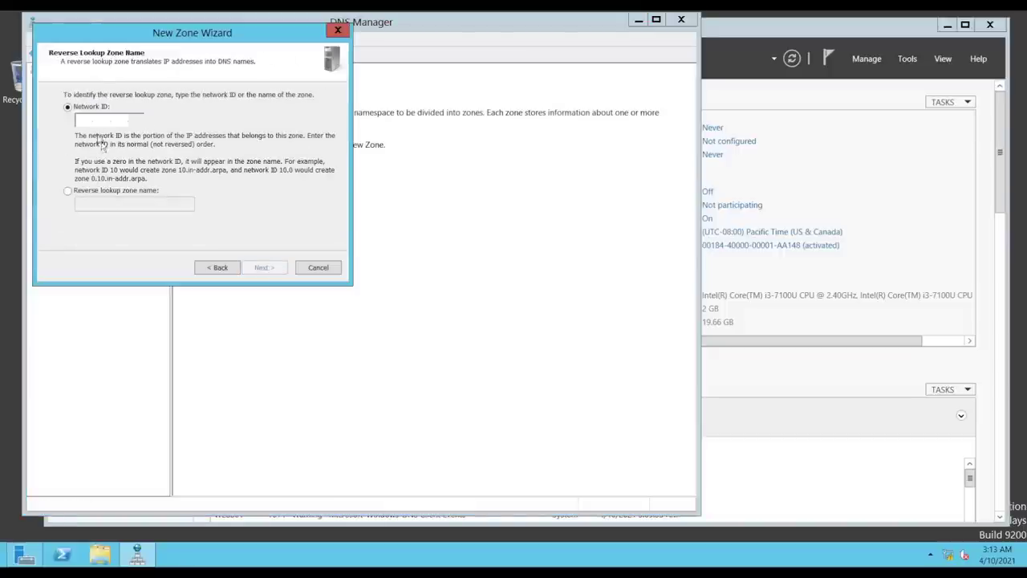
{"action": "type", "text": "1.0.0"}
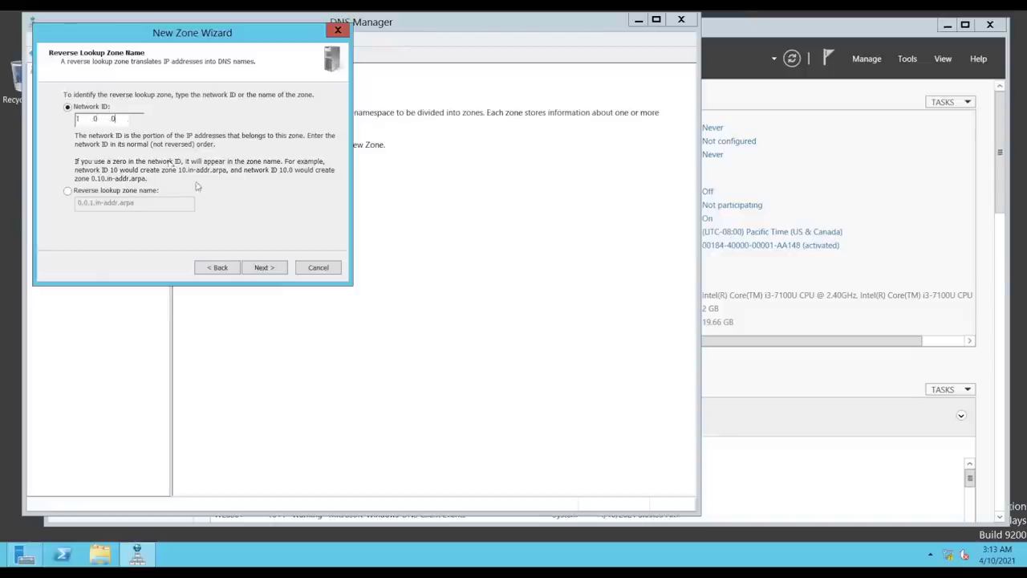
{"action": "left_click", "coordinate": [268, 269]}
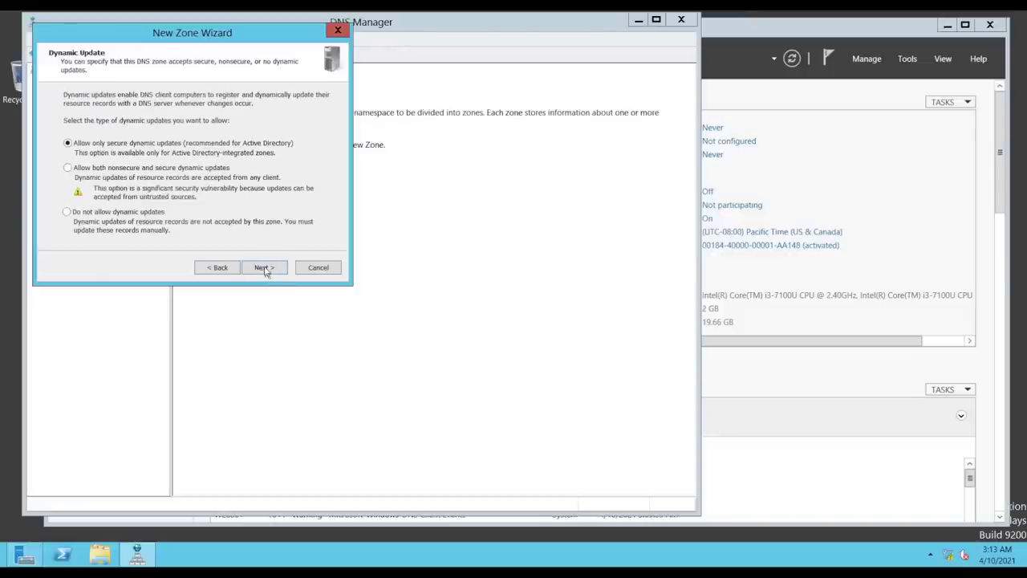
{"action": "left_click", "coordinate": [267, 269]}
{"action": "left_click", "coordinate": [264, 268]}
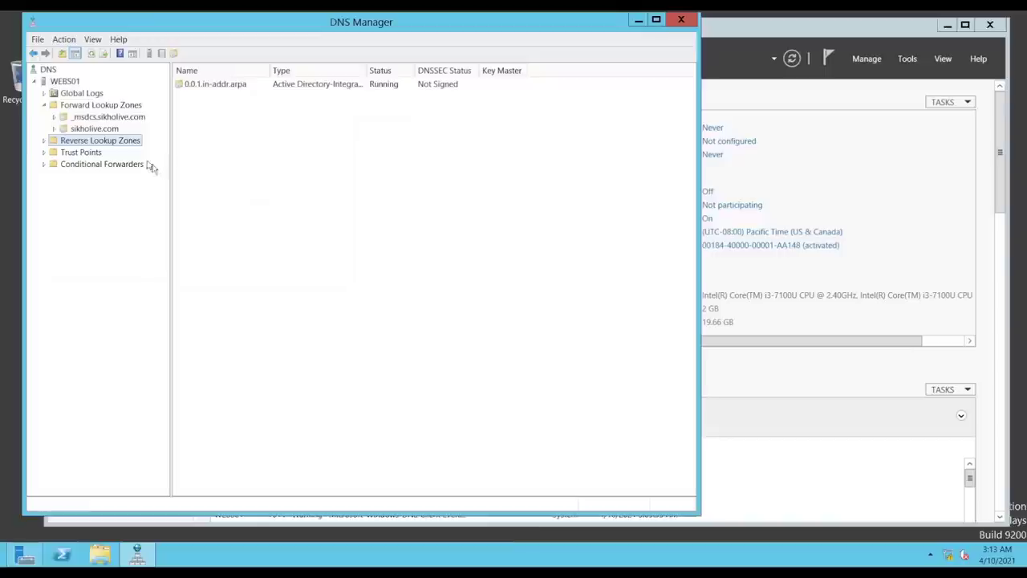
Expand Reverse Lookup Zones and look through the new reverse zone and the sikholive.com forward zone
{"action": "double_click", "coordinate": [119, 143]}
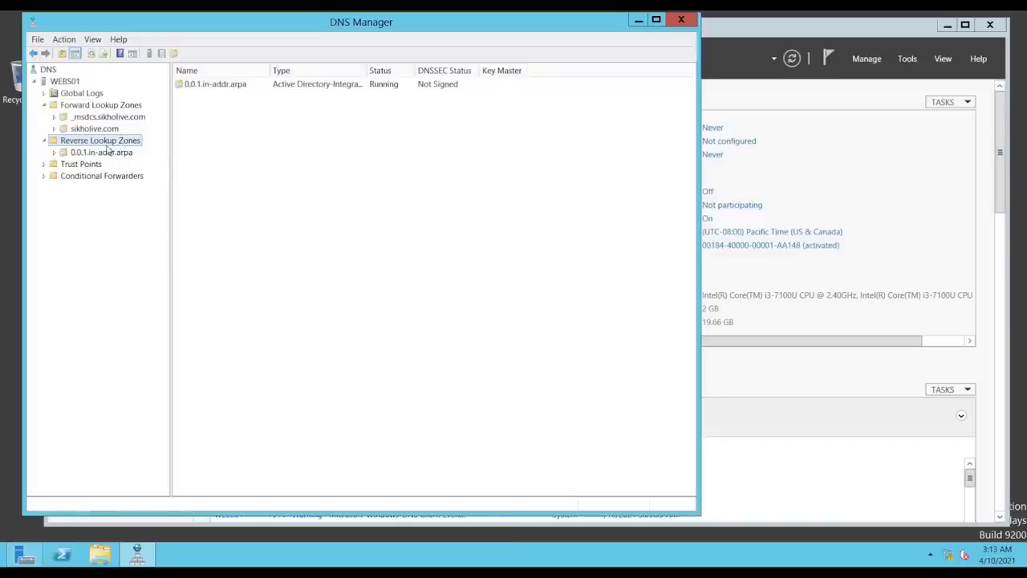
{"action": "left_click", "coordinate": [107, 153]}
{"action": "left_click", "coordinate": [96, 130]}
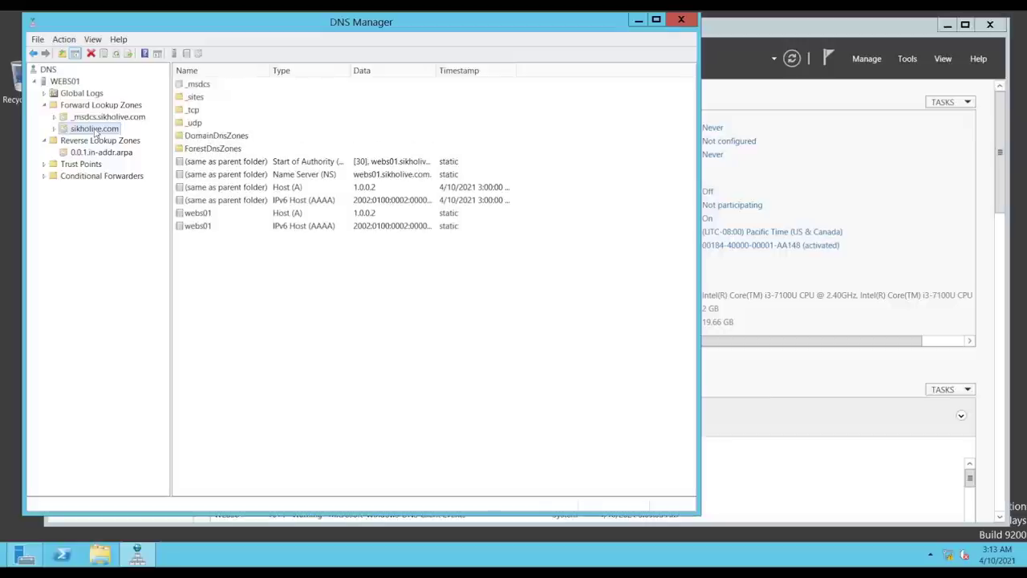
{"action": "left_click", "coordinate": [82, 106]}
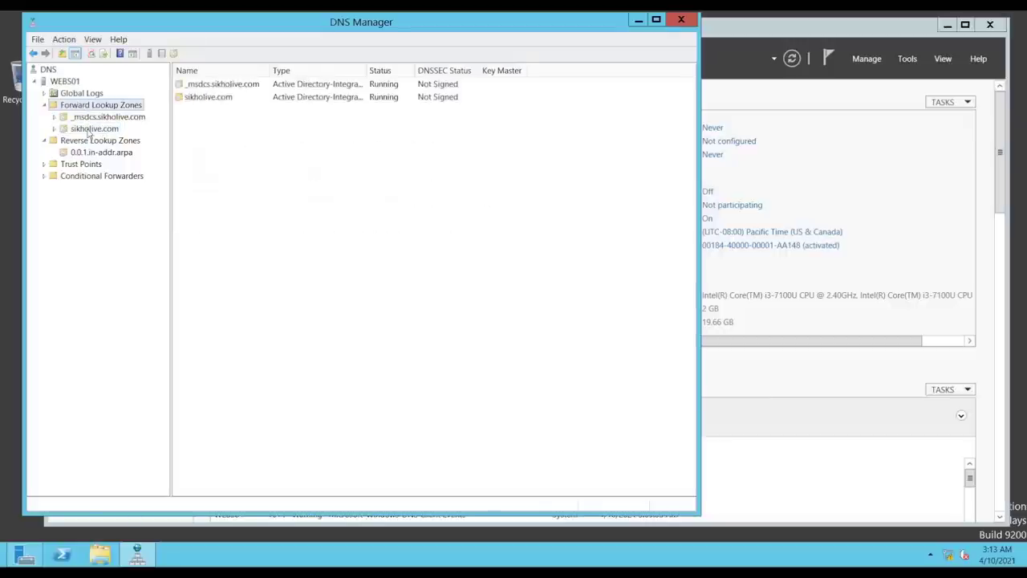
Enable updating the associated pointer (PTR) record for the webs01 Host (A) record in sikholive.com
{"action": "left_click", "coordinate": [91, 130]}
{"action": "double_click", "coordinate": [280, 214]}
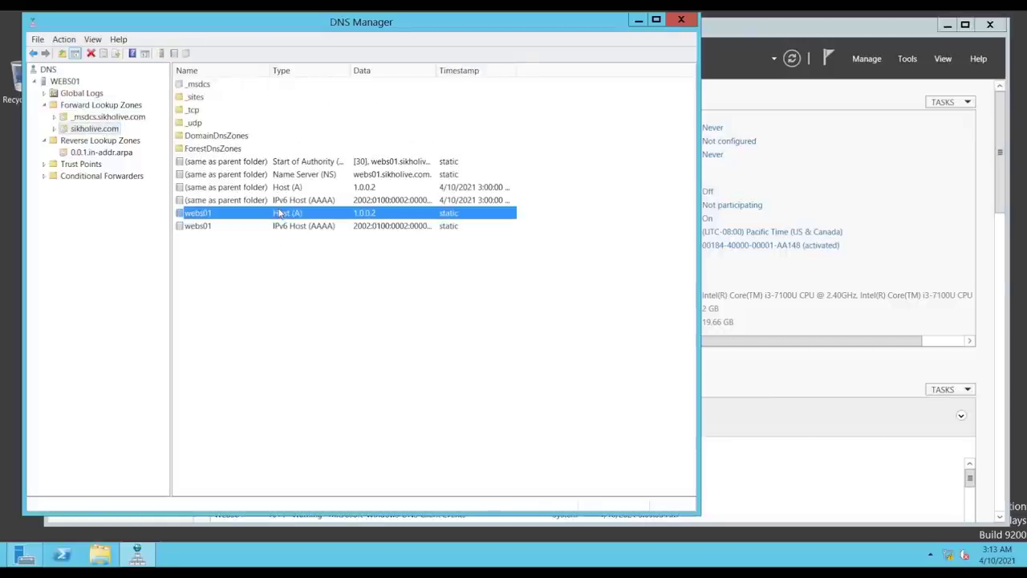
{"action": "left_click", "coordinate": [251, 265]}
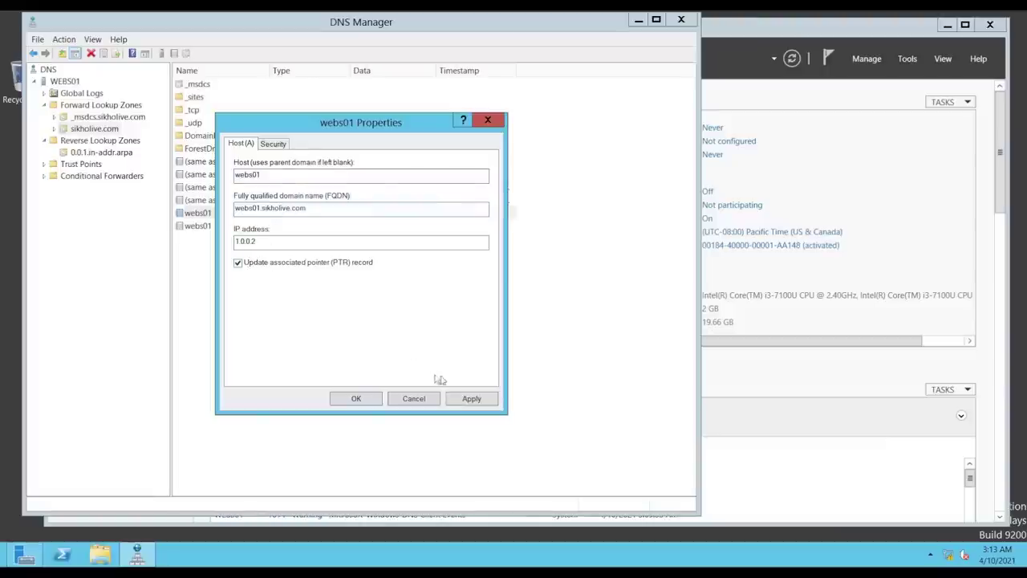
{"action": "left_click", "coordinate": [471, 398]}
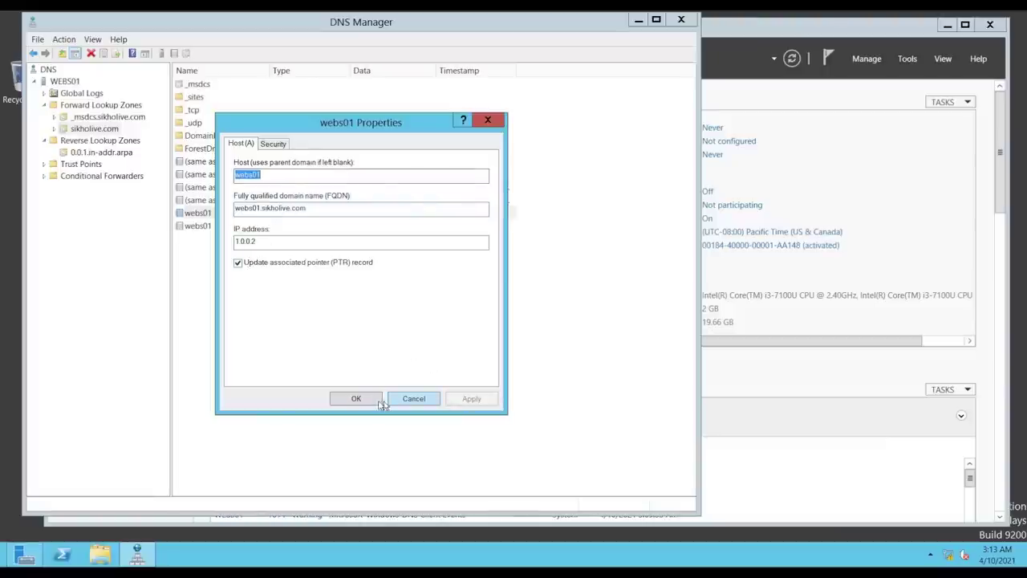
{"action": "left_click", "coordinate": [361, 399]}
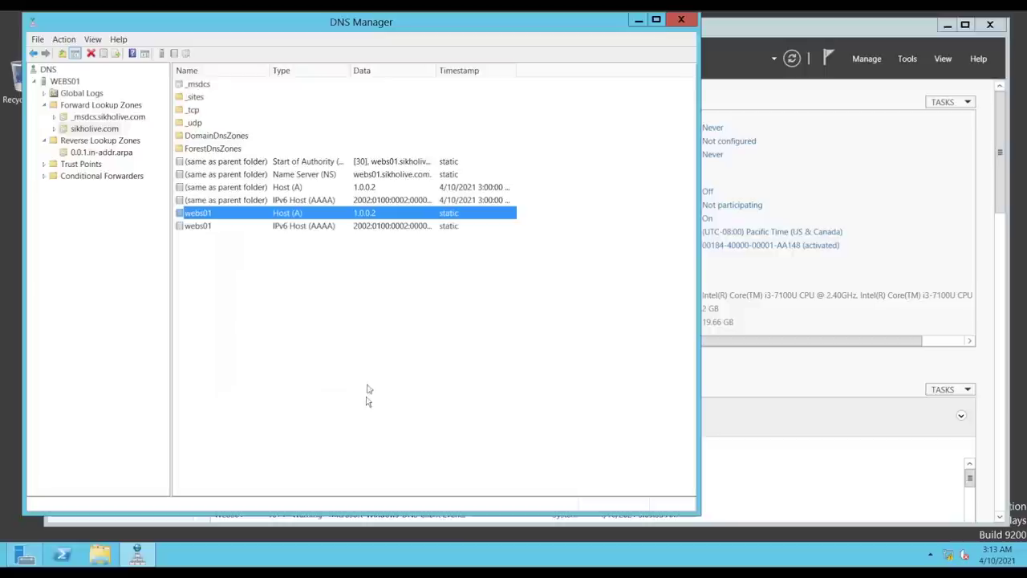
{"action": "left_click", "coordinate": [319, 281]}
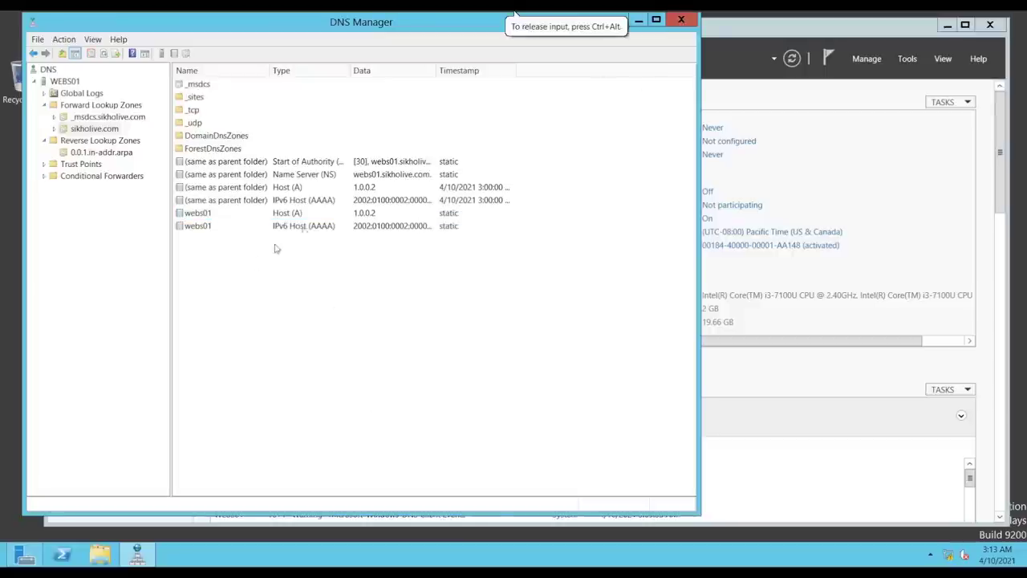
Minimize the DNS console, reposition the Server Manager window and open a command prompt
{"action": "left_click", "coordinate": [639, 20]}
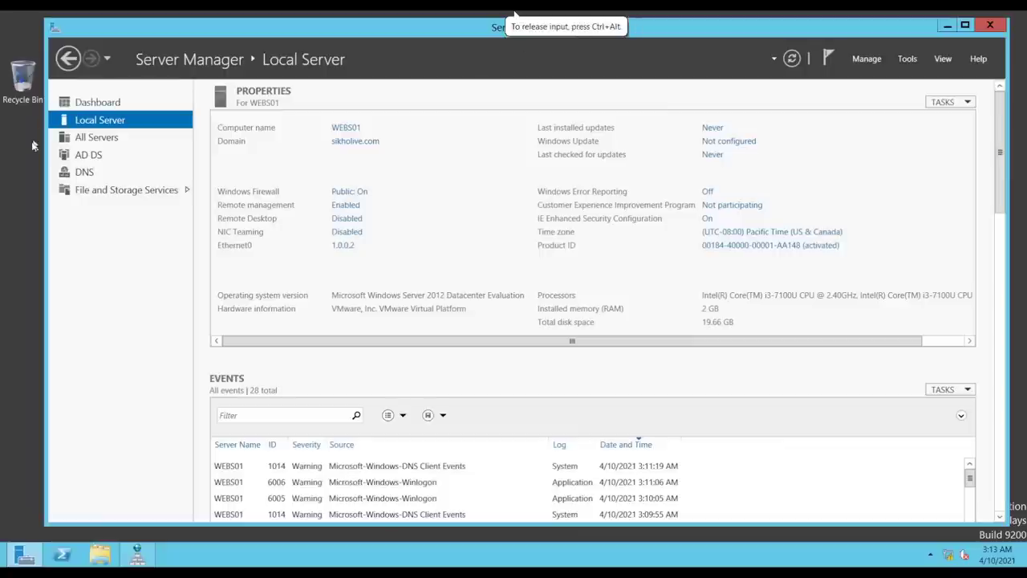
{"action": "mouse_move", "coordinate": [267, 29]}
{"action": "left_mouse_down"}
{"action": "mouse_move", "coordinate": [247, 23]}
{"action": "mouse_move", "coordinate": [256, 25]}
{"action": "left_mouse_up"}
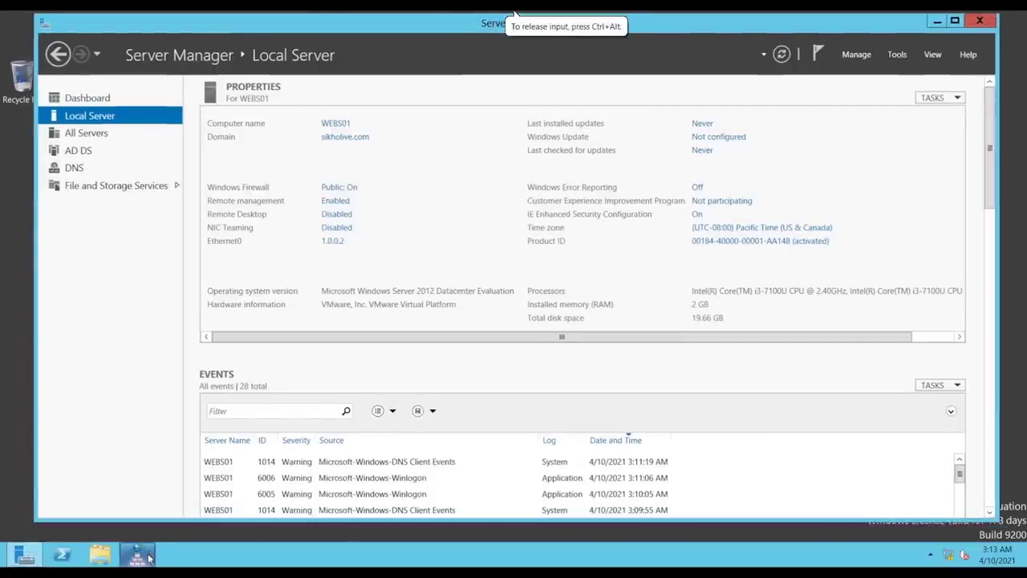
{"action": "left_click", "coordinate": [21, 432]}
{"action": "key", "text": "super+r"}
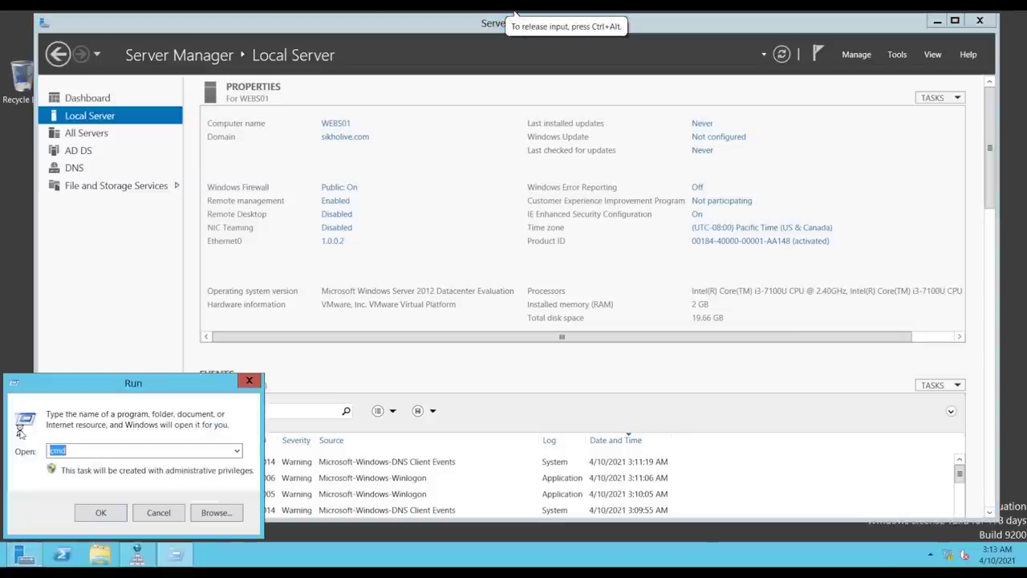
{"action": "key", "text": "Return"}
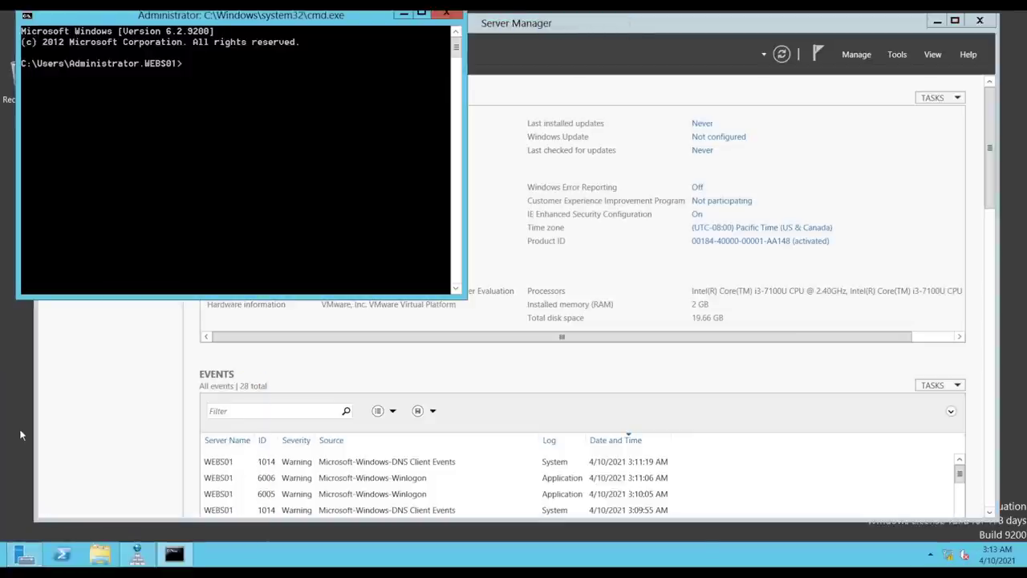
Ping sikholive.com from the command prompt to test name resolution
{"action": "type", "text": "goo"}
{"action": "key", "text": "BackSpace"}
{"action": "key", "text": "BackSpace"}
{"action": "key", "text": "BackSpace"}
{"action": "type", "text": "sik"}
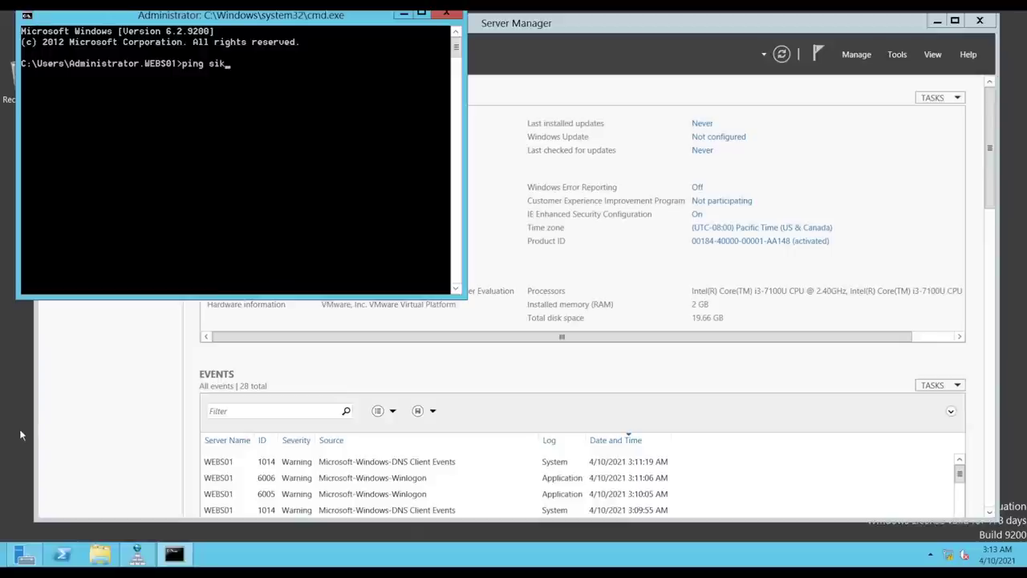
{"action": "type", "text": "holive.com"}
{"action": "key", "text": "Return"}
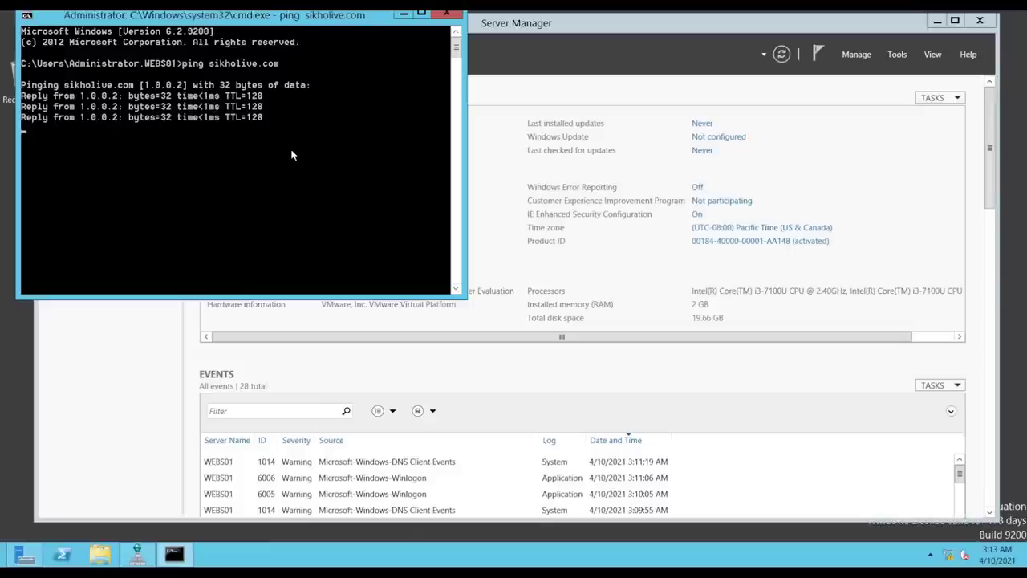
Ping 1.0.0.2 and close the command prompt
{"action": "key", "text": "Return"}
{"action": "type", "text": "ping 1."}
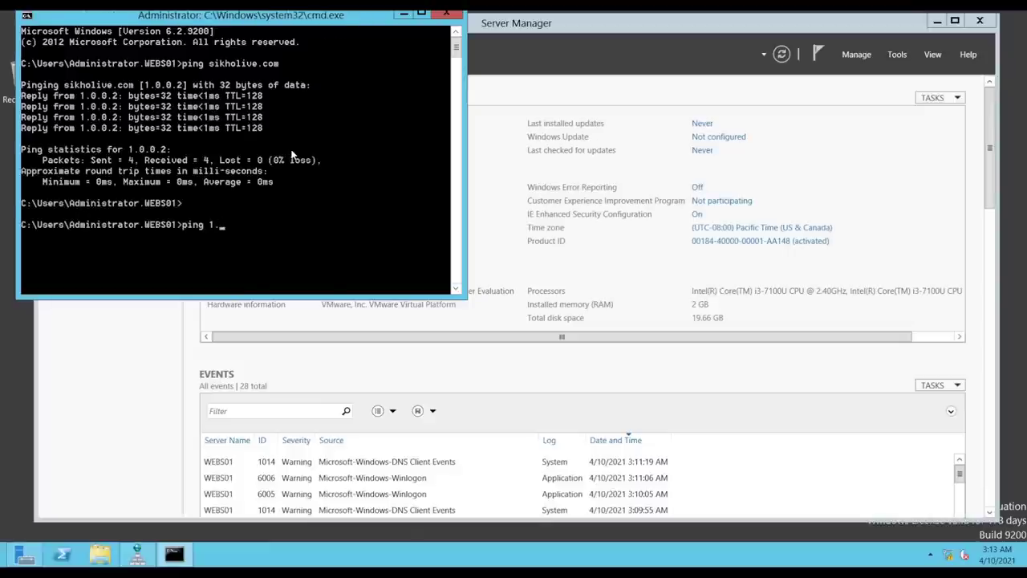
{"action": "type", "text": "0.0.2"}
{"action": "key", "text": "Return"}
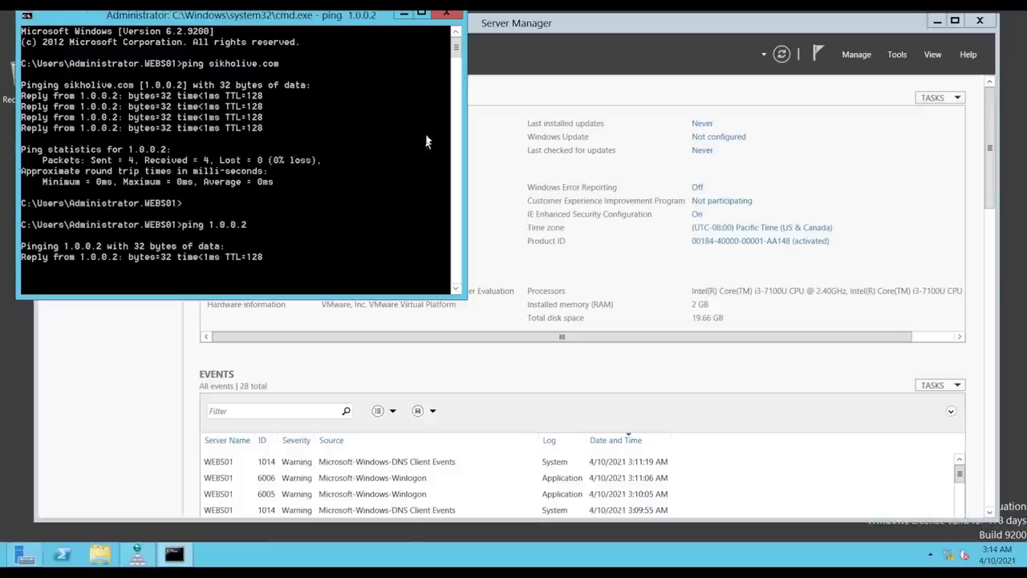
{"action": "left_click", "coordinate": [446, 14]}
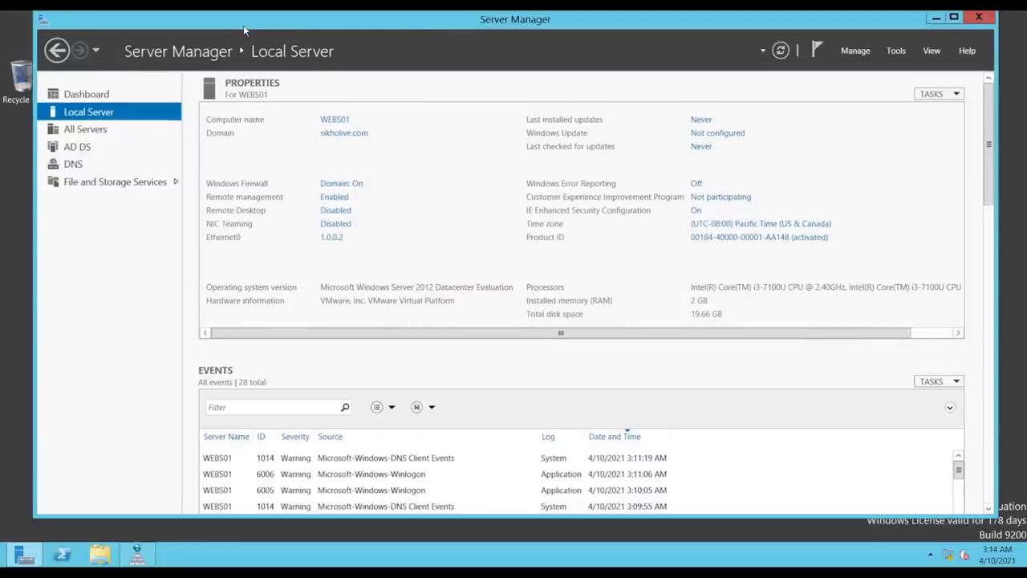
Start adding roles and features from the Server Manager dashboard, using a role-based installation on WEBS01.sikholive.com
{"action": "double_click", "coordinate": [251, 28]}
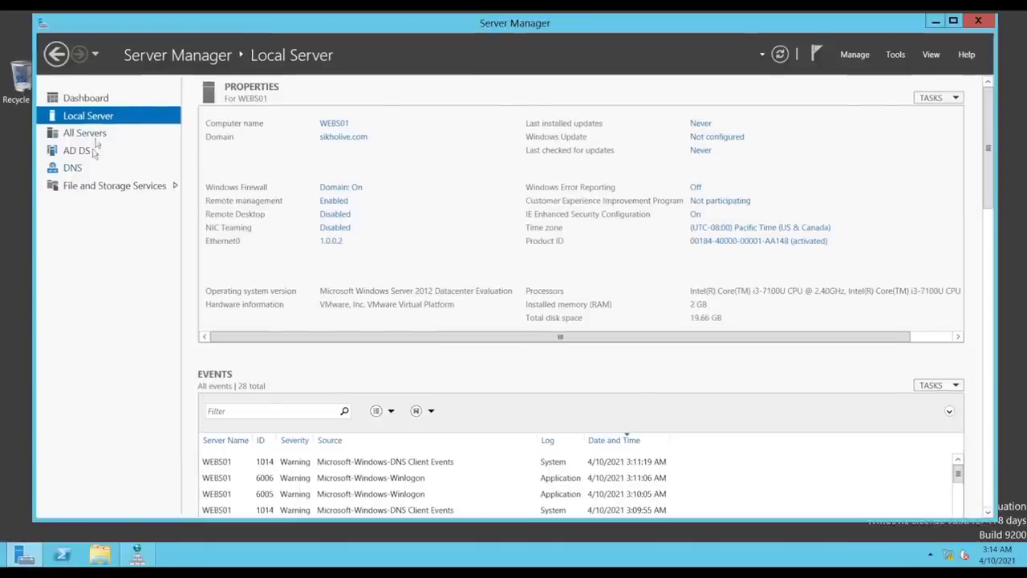
{"action": "left_click", "coordinate": [85, 99]}
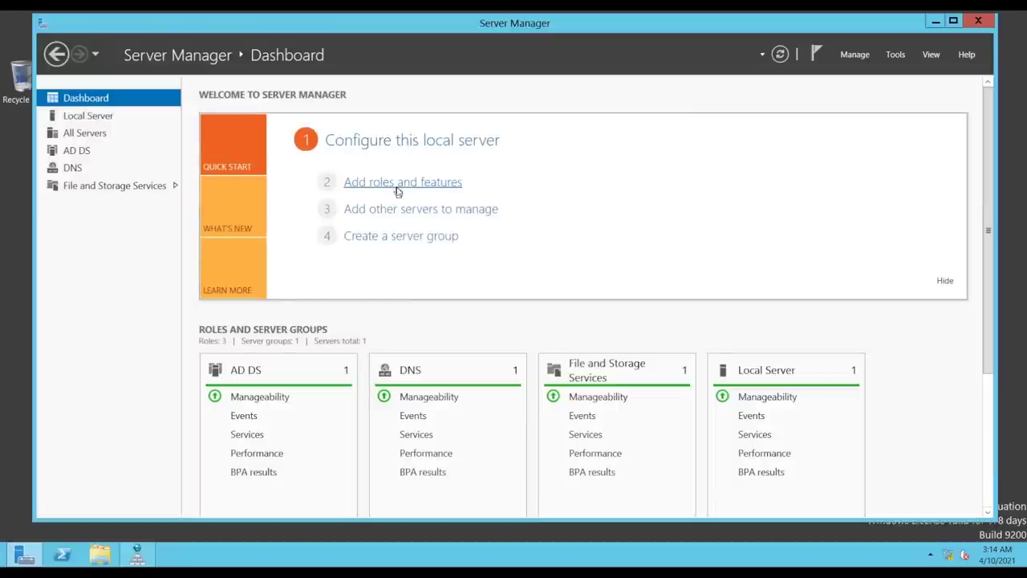
{"action": "left_click", "coordinate": [398, 191]}
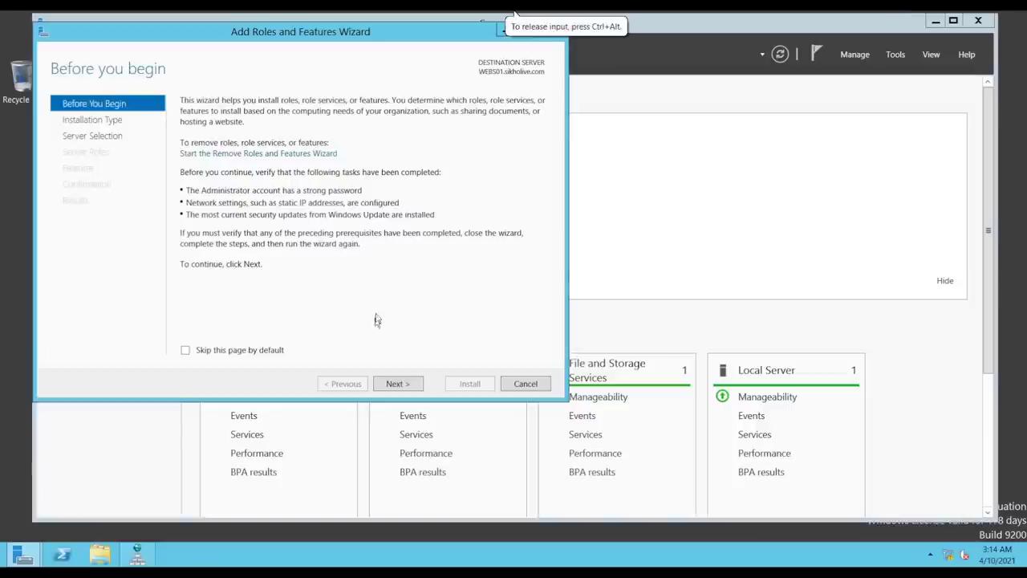
{"action": "left_click_drag", "start_coordinate": [263, 32], "coordinate": [303, 59]}
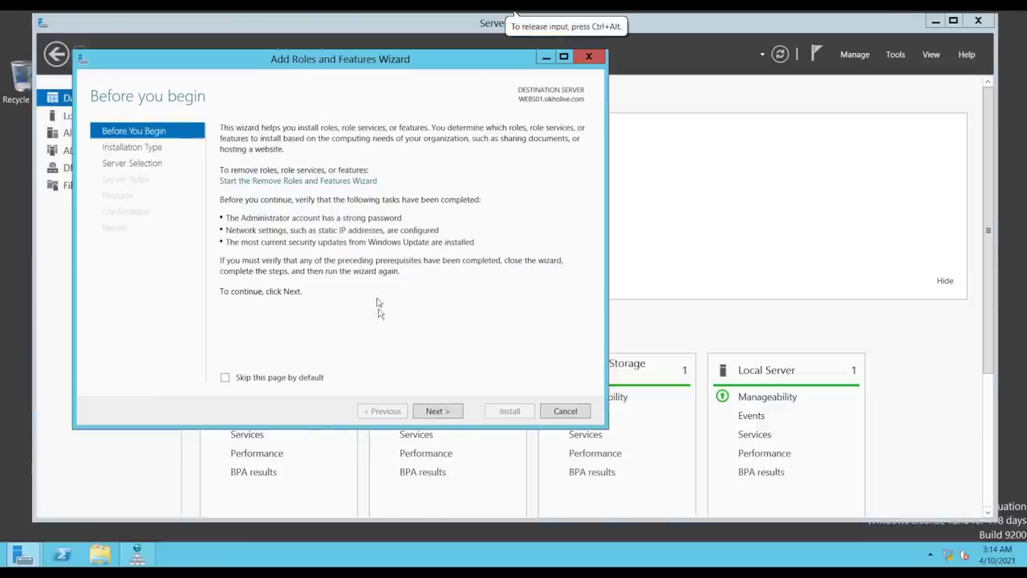
{"action": "left_click", "coordinate": [435, 410]}
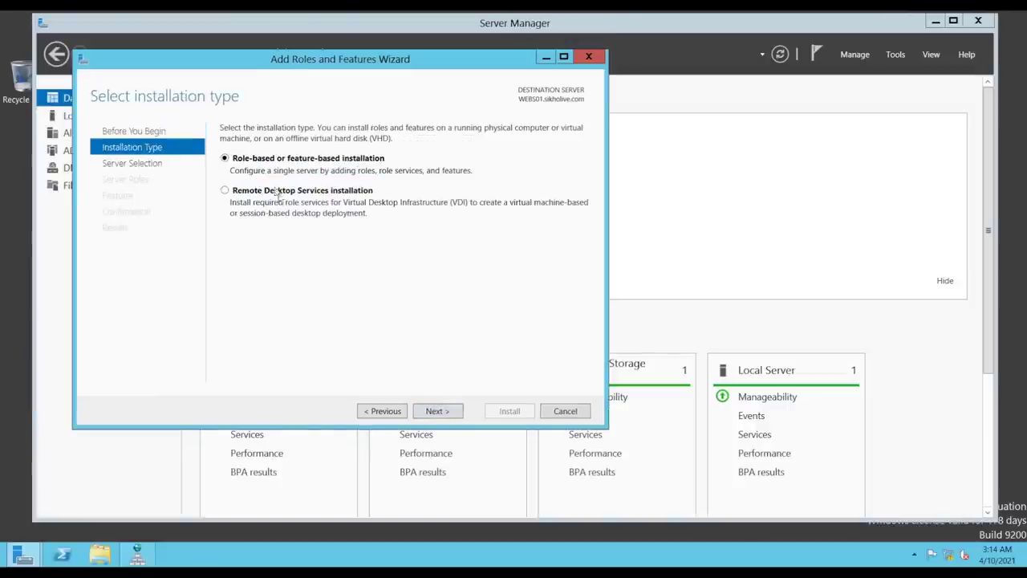
{"action": "left_click", "coordinate": [433, 410]}
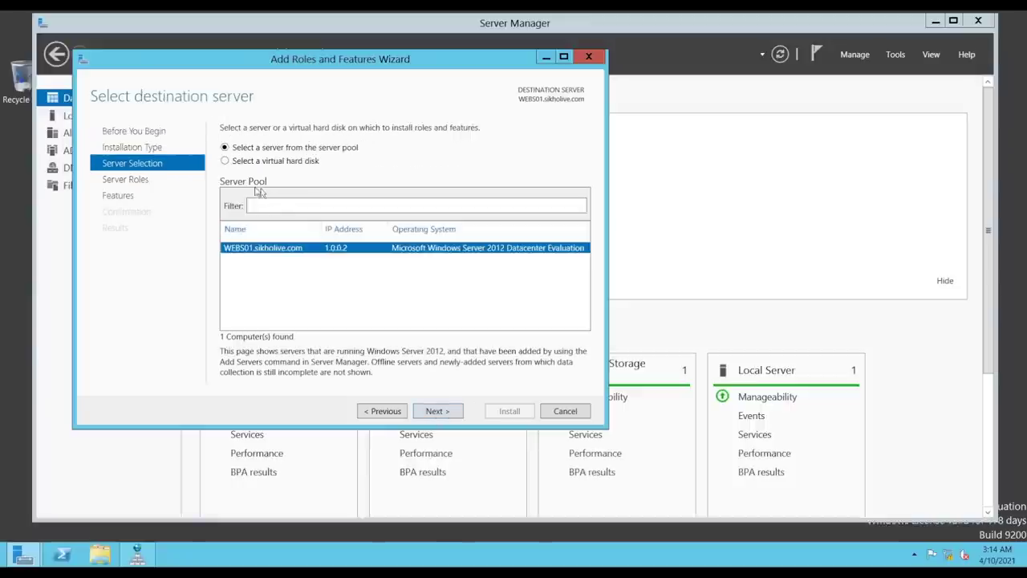
{"action": "left_click", "coordinate": [432, 411]}
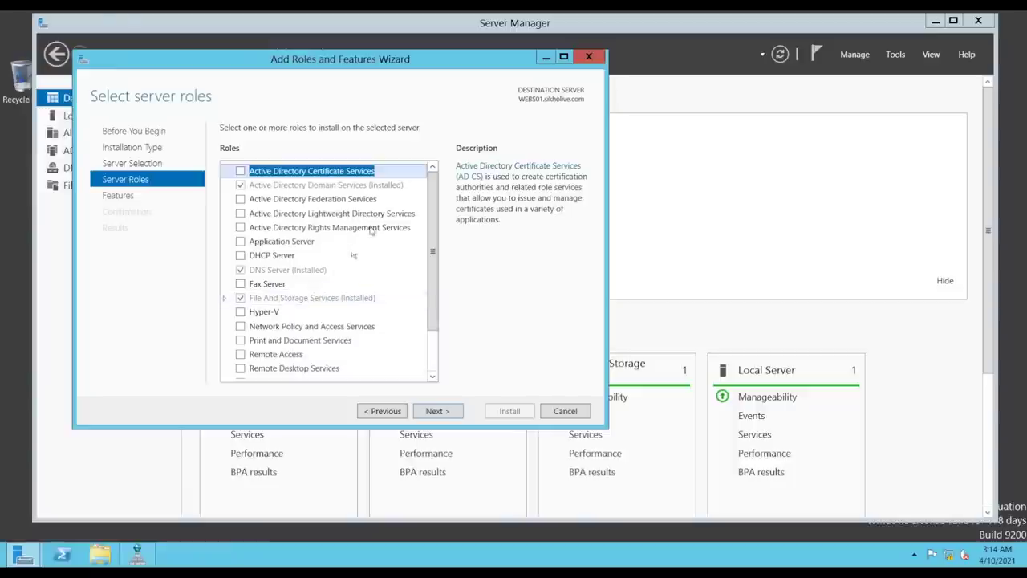
Choose the Web Server (IIS) role for installation, including its required management tools
{"action": "scroll", "coordinate": [301, 297], "scroll_direction": "down", "scroll_amount": 2}
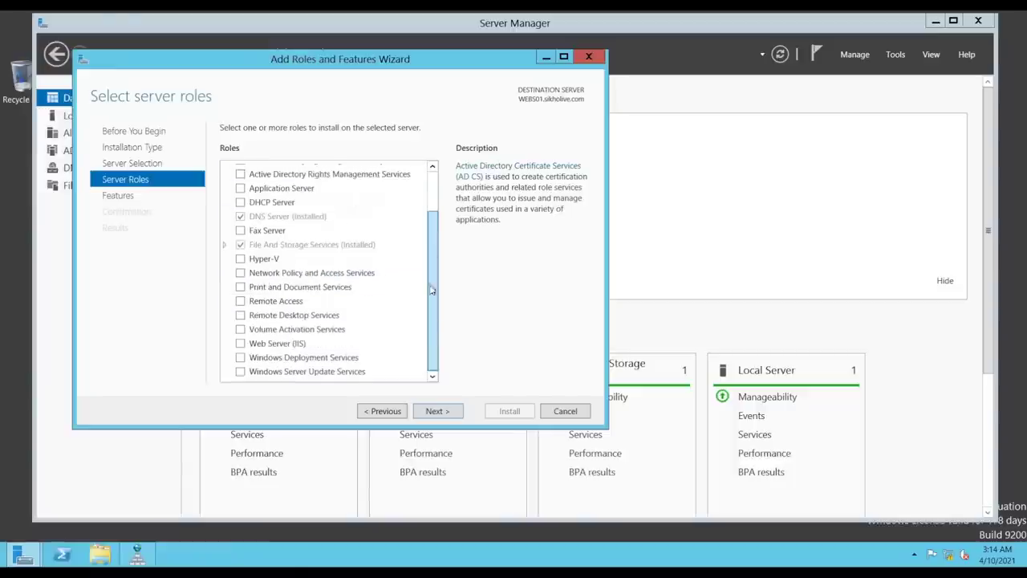
{"action": "left_click", "coordinate": [241, 343]}
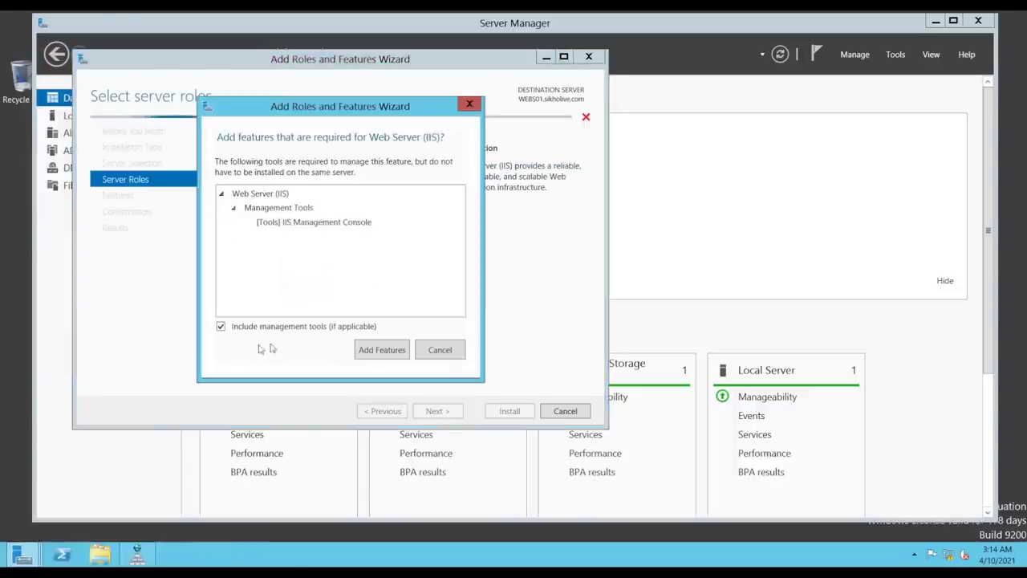
{"action": "left_click", "coordinate": [386, 350]}
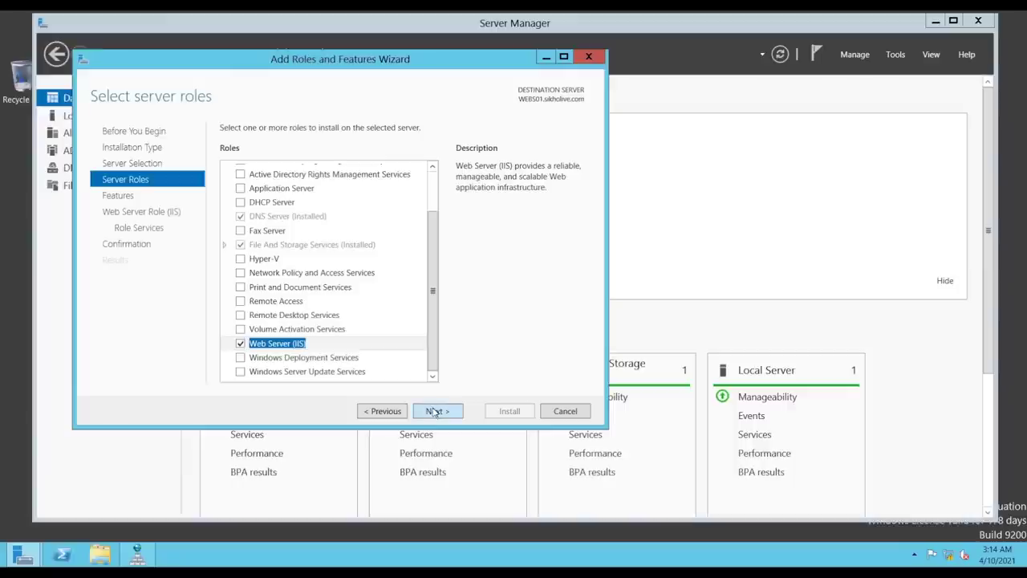
Keep the default features and add the FTP Server role service with FTP Service to the Web Server (IIS) role
{"action": "left_click", "coordinate": [435, 411]}
{"action": "left_click_drag", "start_coordinate": [434, 211], "coordinate": [435, 346]}
{"action": "left_click", "coordinate": [440, 410]}
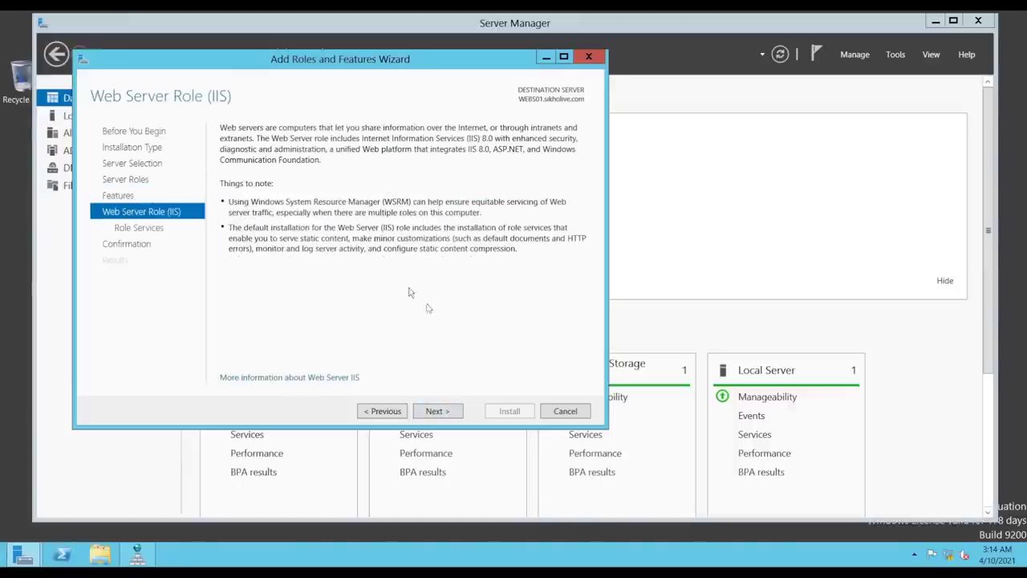
{"action": "left_click", "coordinate": [441, 410]}
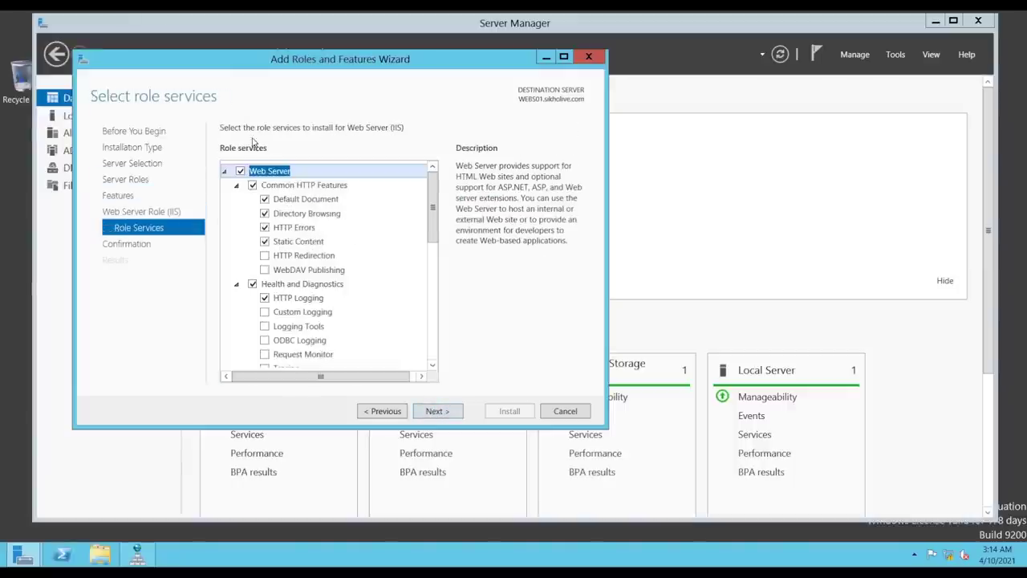
{"action": "left_click_drag", "start_coordinate": [431, 197], "coordinate": [434, 323]}
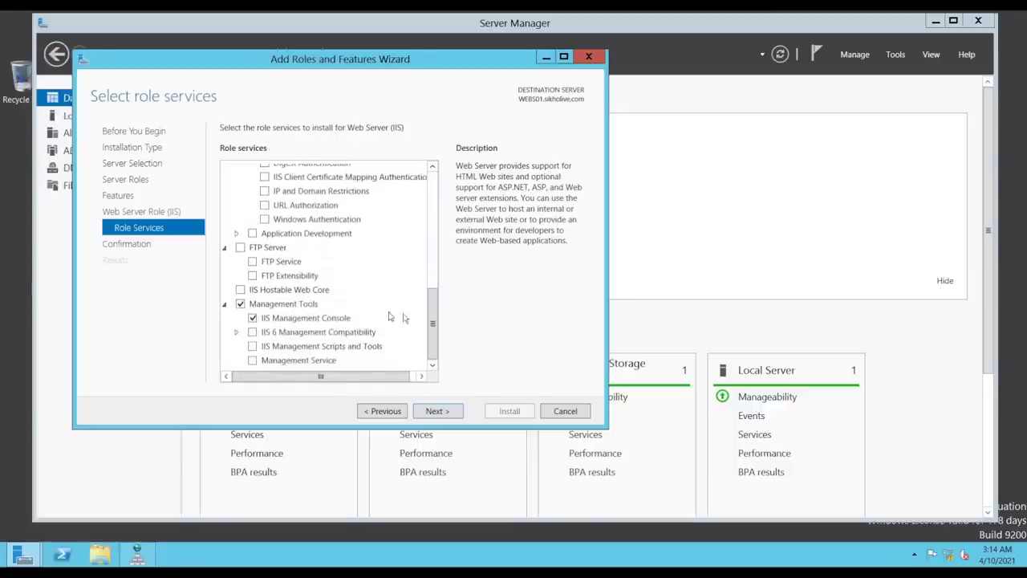
{"action": "left_click", "coordinate": [240, 247]}
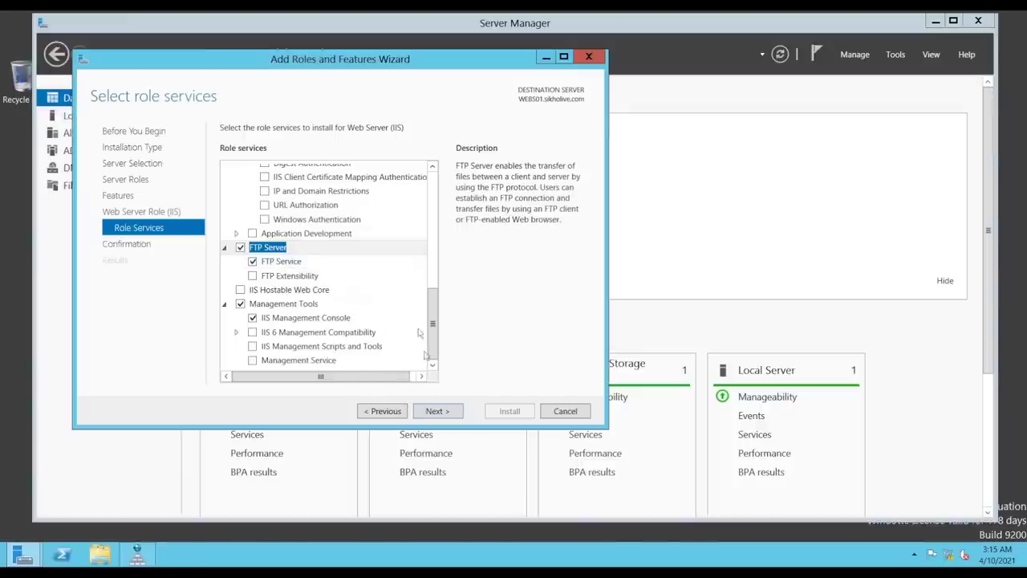
{"action": "left_click", "coordinate": [442, 410]}
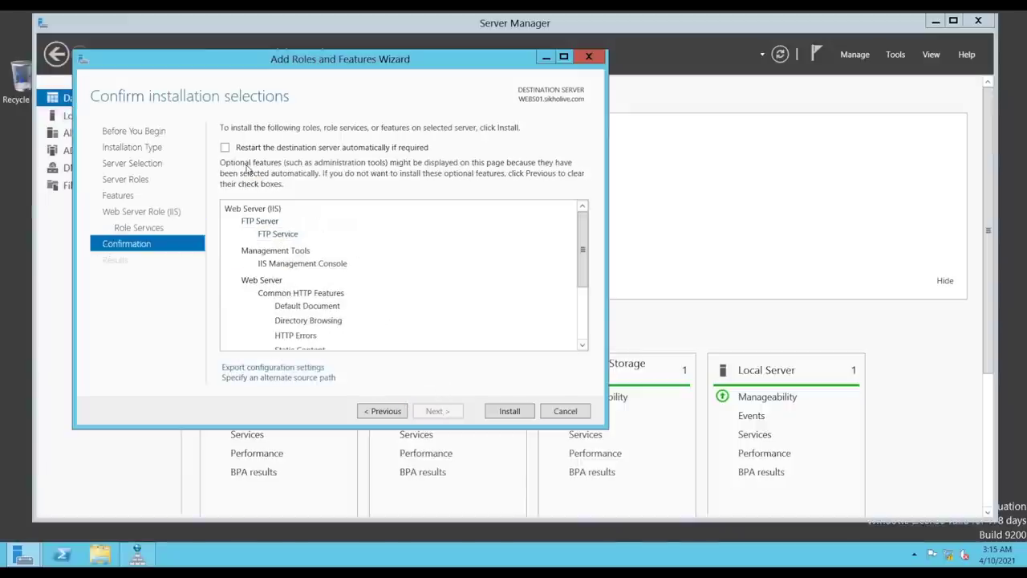
Allow an automatic restart of the destination server if required, install the selected roles, and close the wizard
{"action": "left_click", "coordinate": [225, 149]}
{"action": "left_click", "coordinate": [569, 322]}
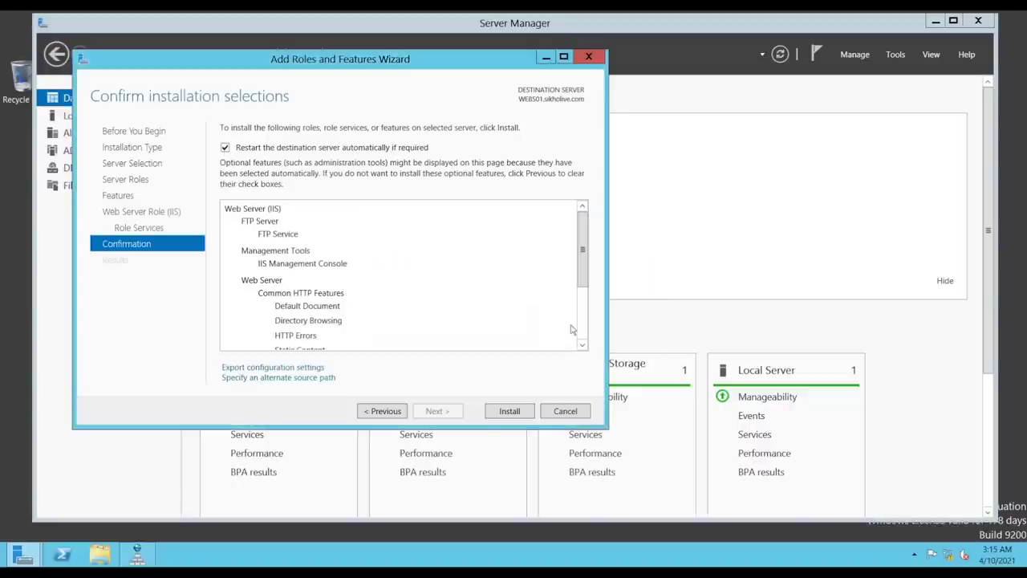
{"action": "left_click", "coordinate": [511, 412]}
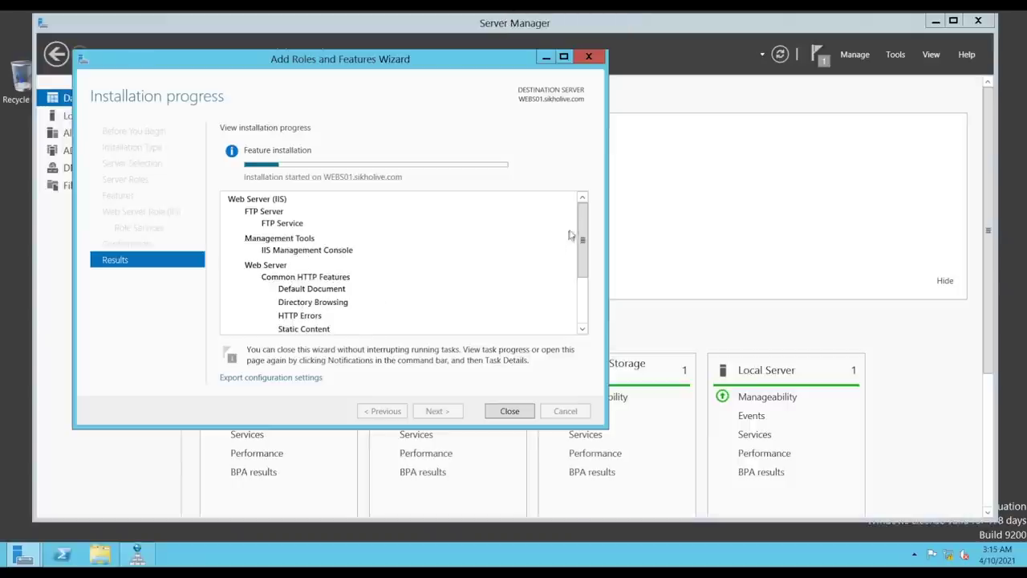
{"action": "left_click_drag", "start_coordinate": [583, 229], "coordinate": [575, 296]}
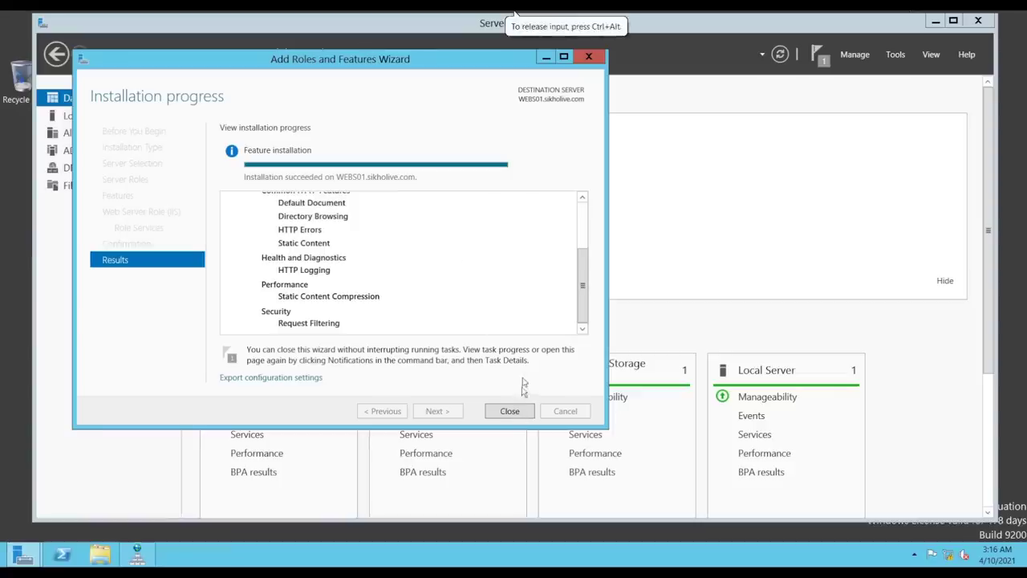
{"action": "left_click", "coordinate": [517, 410]}
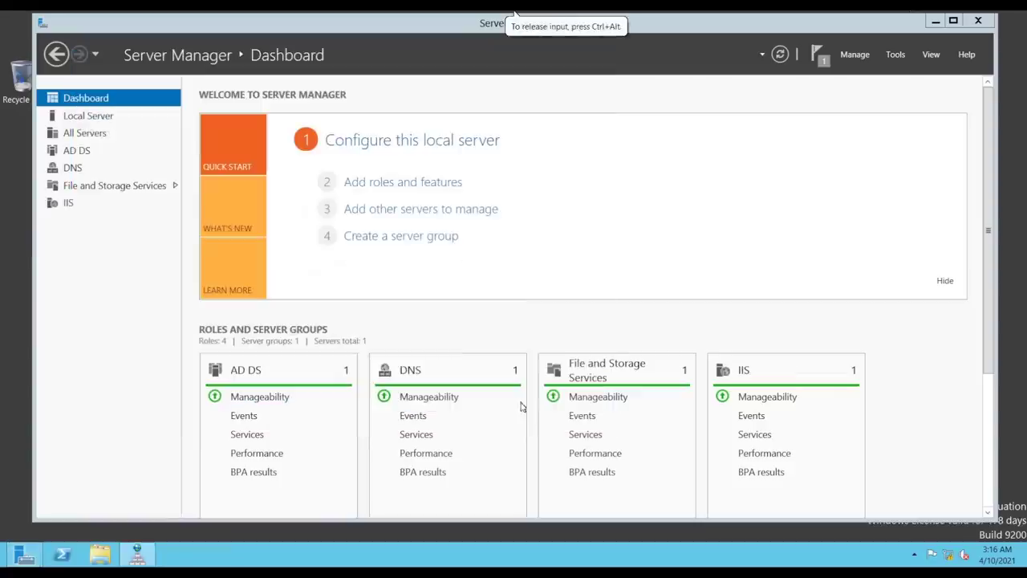
Pin DNS Manager to the taskbar and close its window
{"action": "left_click", "coordinate": [892, 57]}
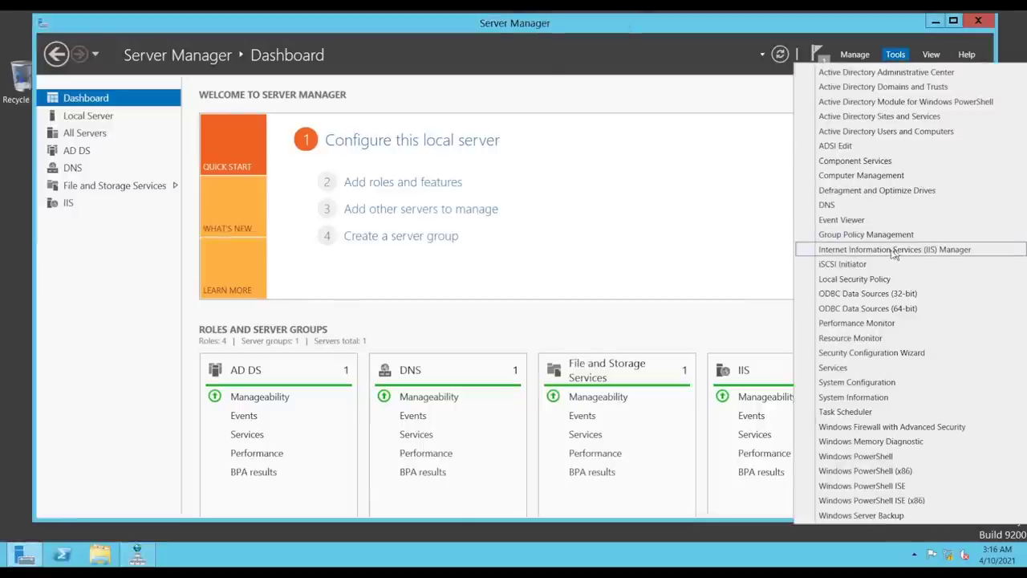
{"action": "left_click", "coordinate": [141, 554]}
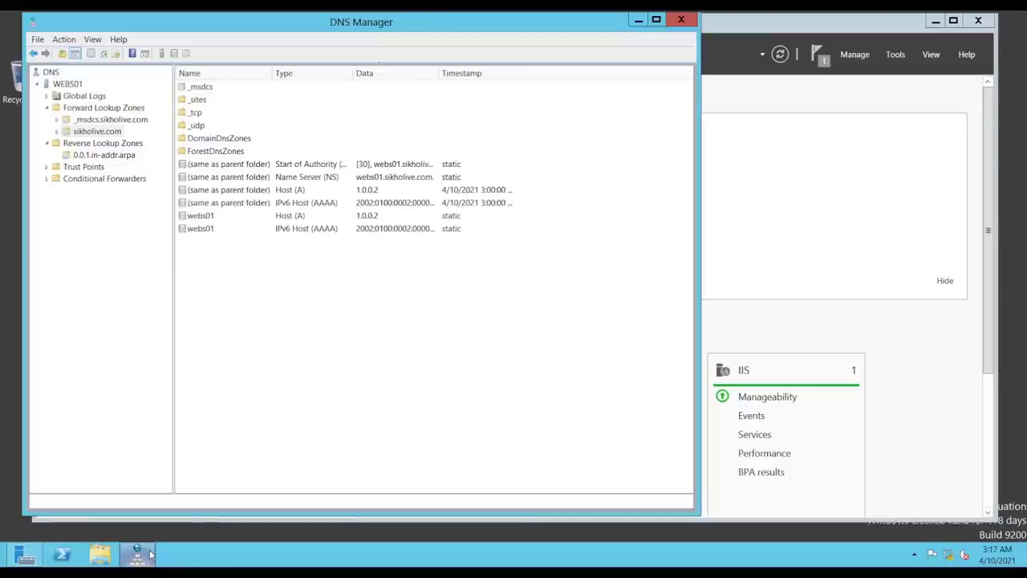
{"action": "right_click", "coordinate": [149, 554]}
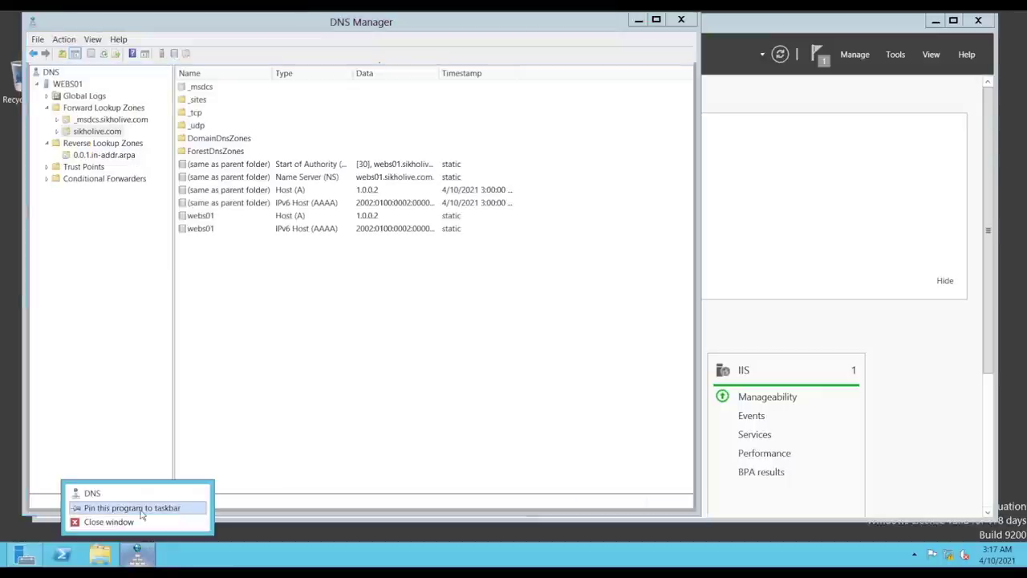
{"action": "left_click", "coordinate": [155, 487]}
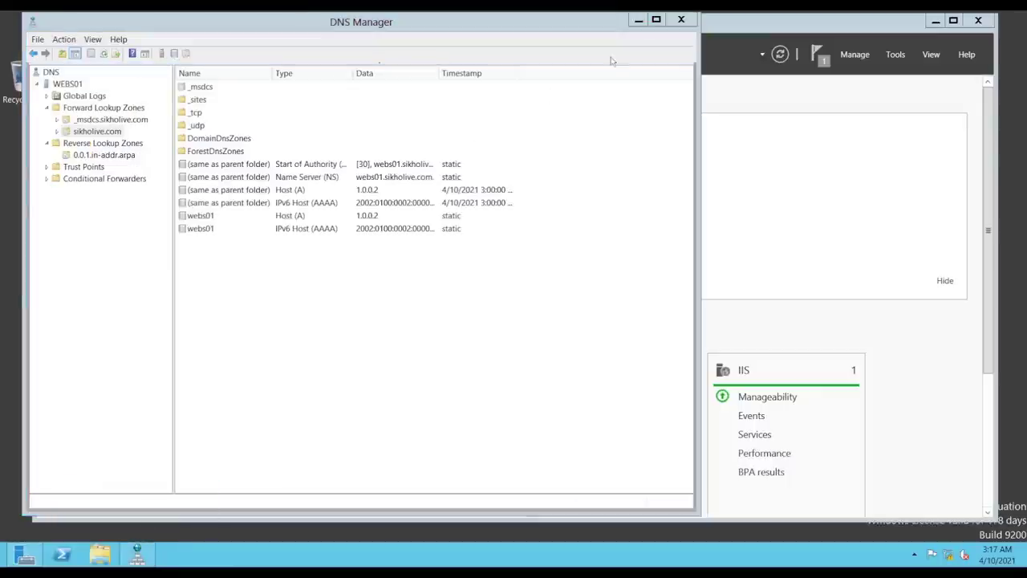
{"action": "left_click", "coordinate": [681, 19]}
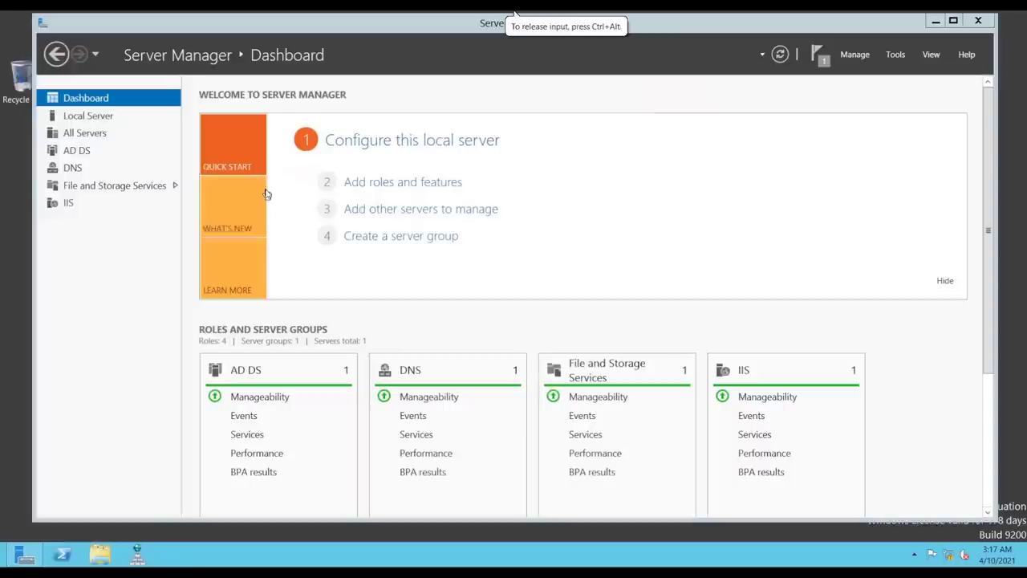
{"action": "right_click", "coordinate": [24, 550]}
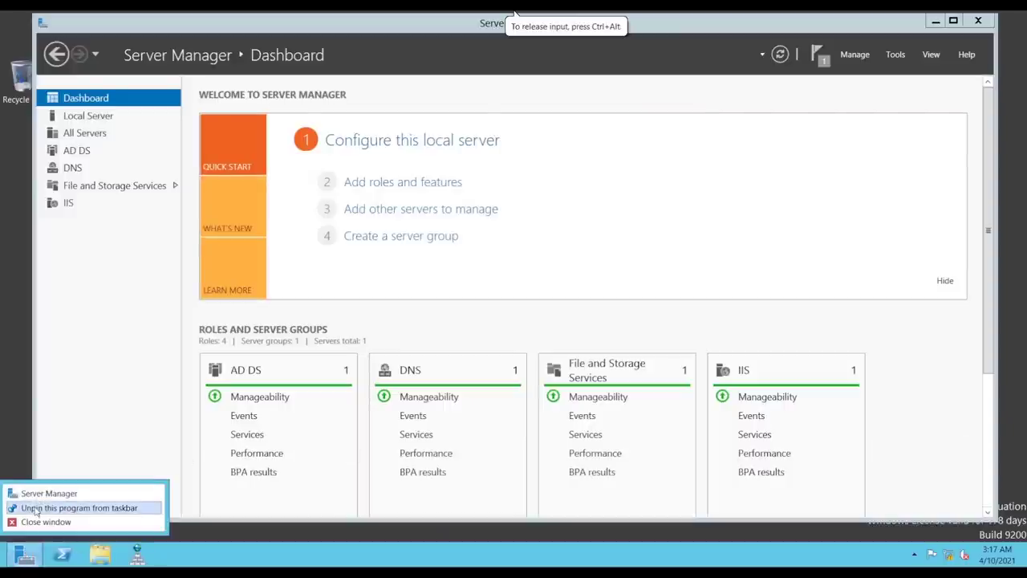
{"action": "left_click", "coordinate": [13, 406]}
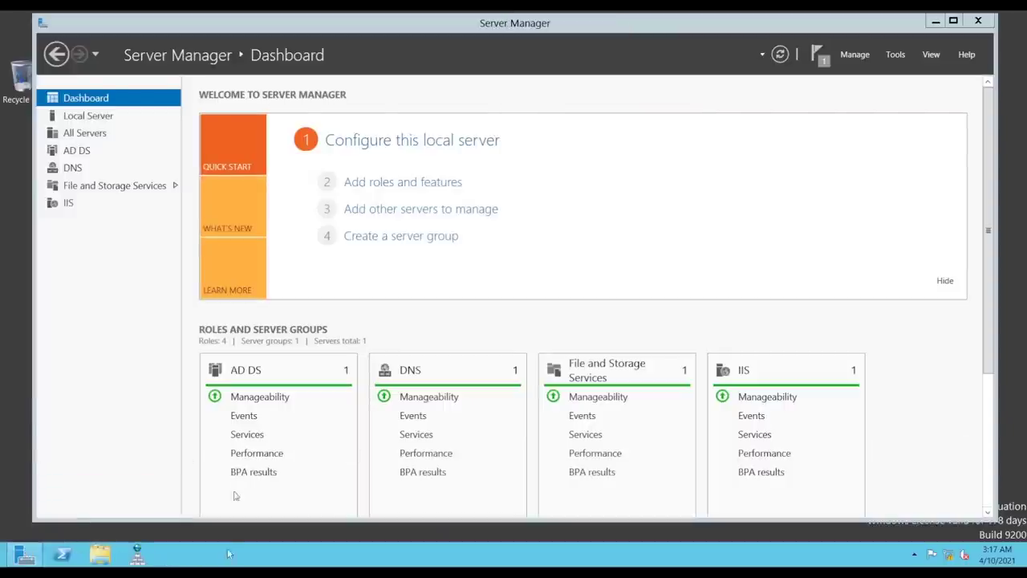
Open Internet Information Services (IIS) Manager from Server Manager, minimize Server Manager, and pin IIS Manager to the taskbar
{"action": "left_click", "coordinate": [895, 54]}
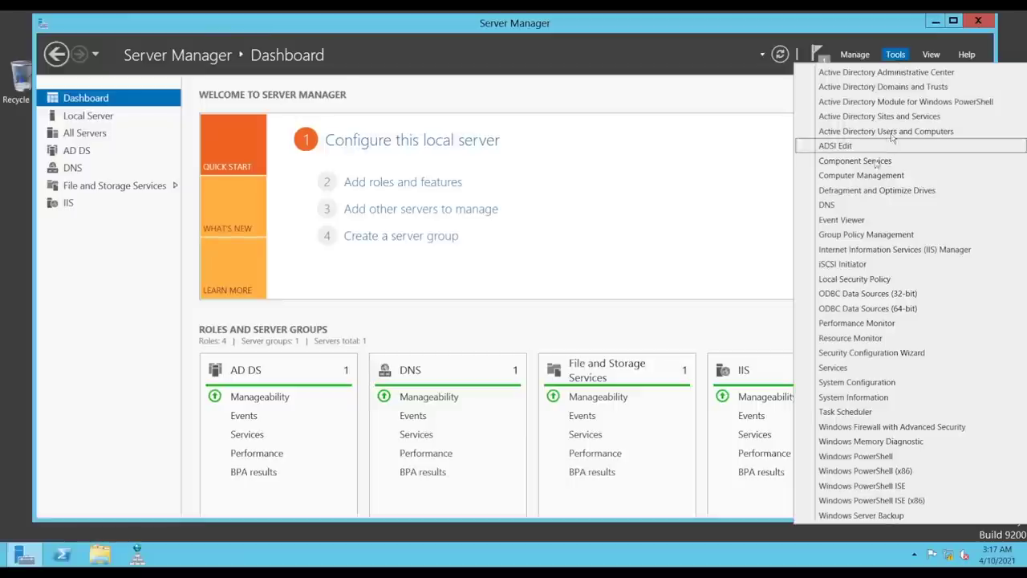
{"action": "left_click", "coordinate": [907, 251]}
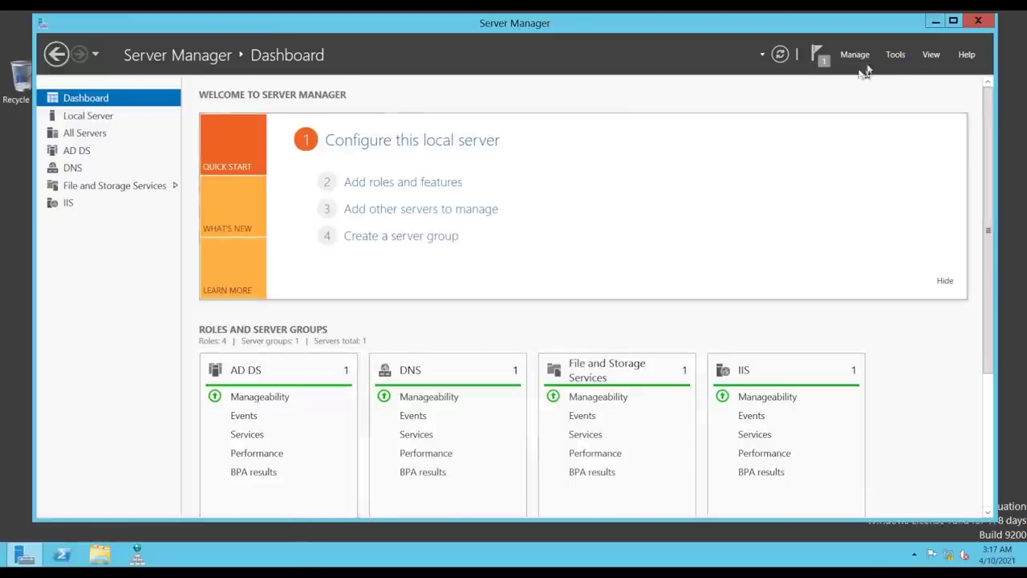
{"action": "left_click", "coordinate": [936, 21]}
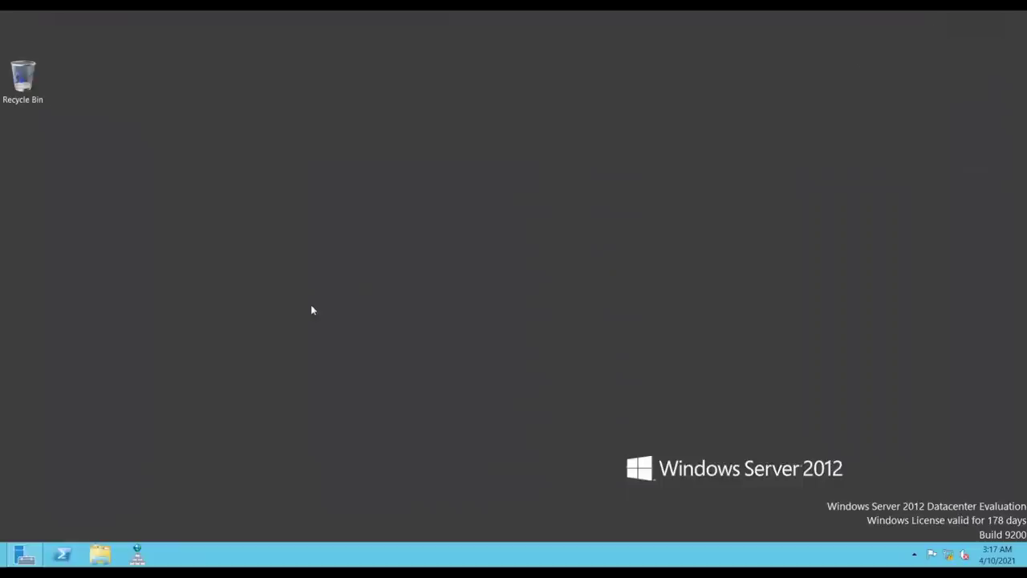
{"action": "right_click", "coordinate": [207, 233]}
{"action": "left_click", "coordinate": [232, 263]}
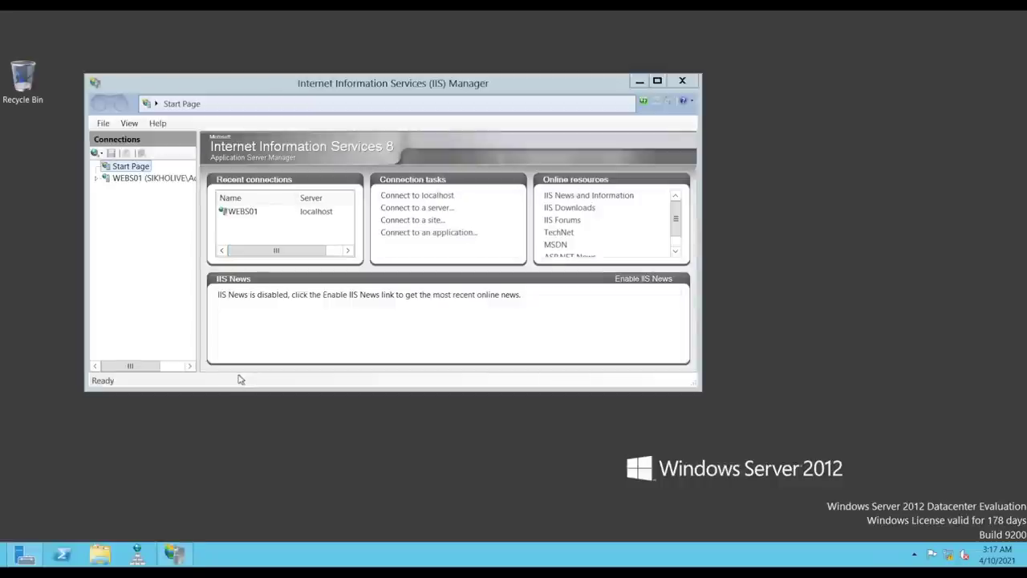
{"action": "right_click", "coordinate": [186, 560]}
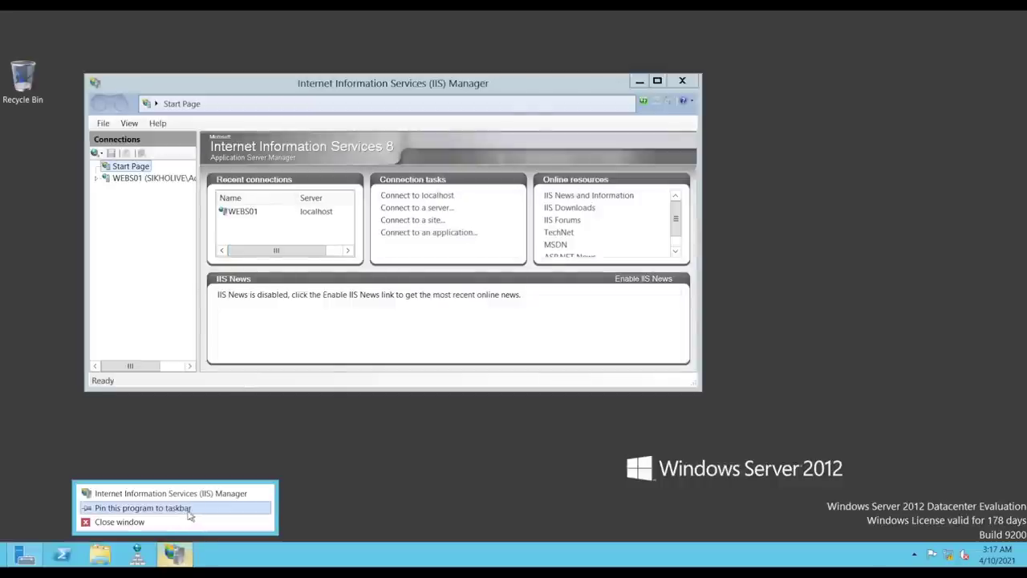
{"action": "left_click", "coordinate": [190, 513]}
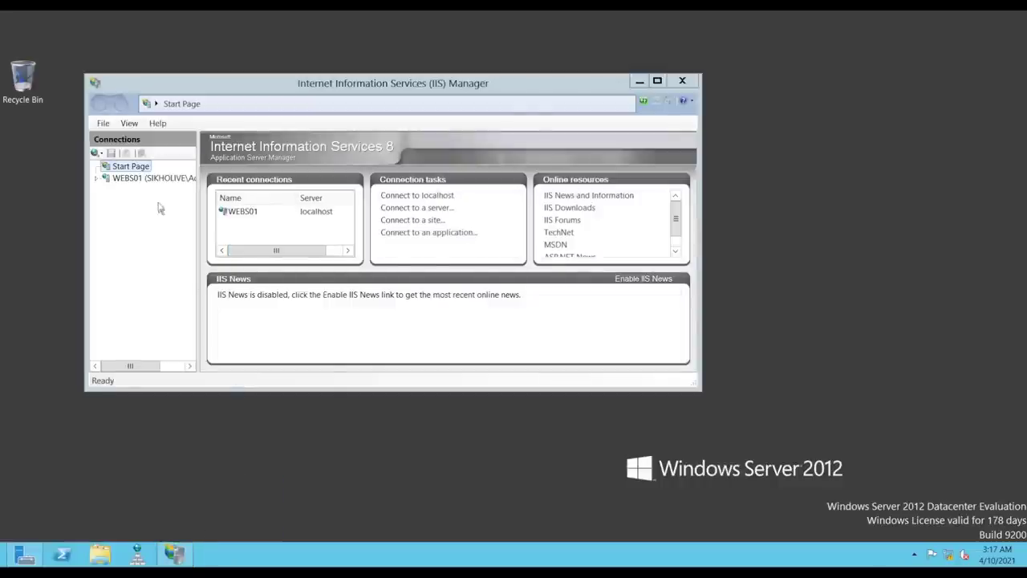
Enlarge and reposition the IIS Manager window so it fills most of the desktop
{"action": "left_click_drag", "start_coordinate": [551, 82], "coordinate": [529, 43]}
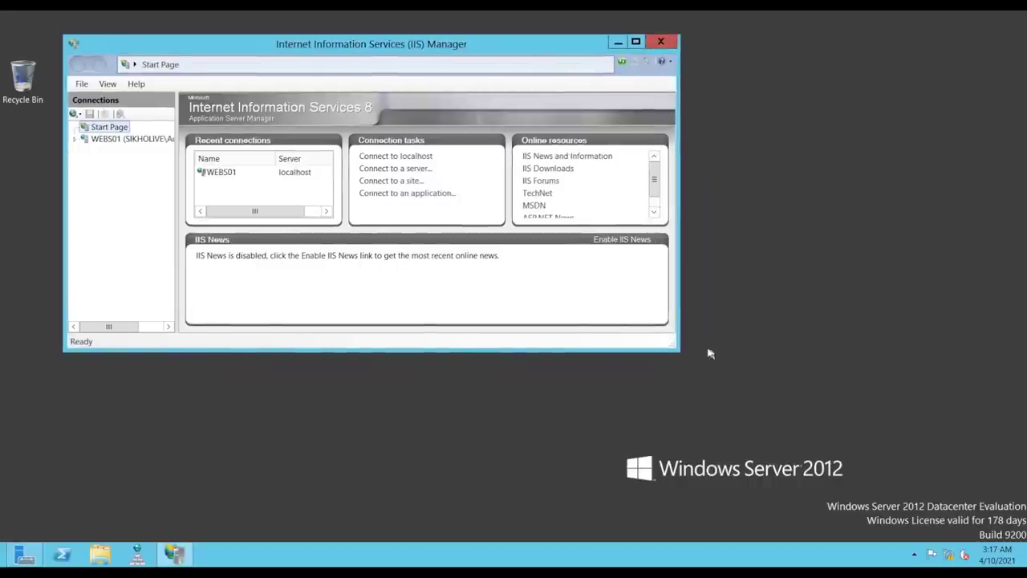
{"action": "left_click_drag", "start_coordinate": [680, 361], "coordinate": [982, 544]}
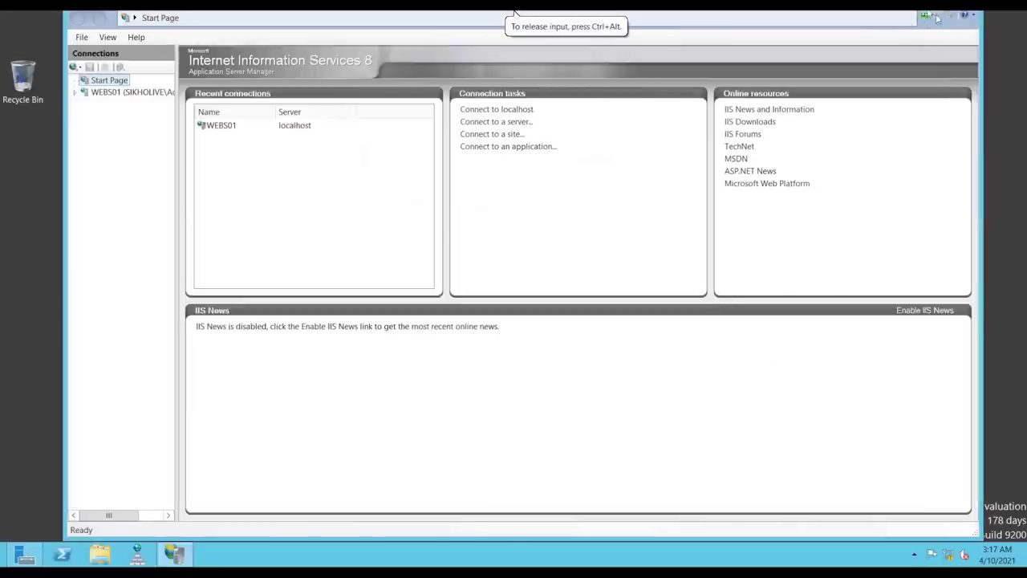
{"action": "left_click_drag", "start_coordinate": [513, 11], "coordinate": [171, 71]}
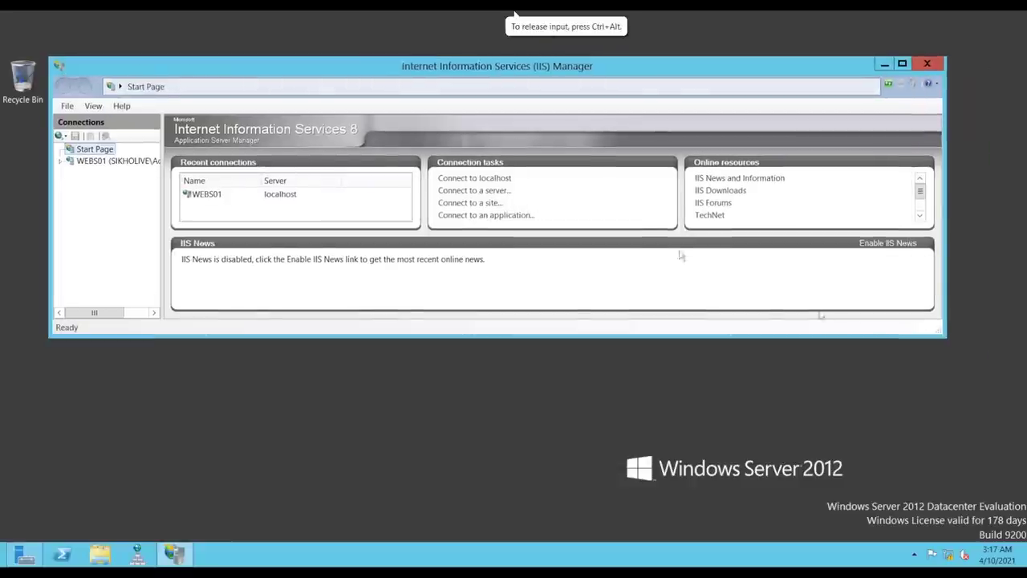
{"action": "left_click_drag", "start_coordinate": [945, 342], "coordinate": [929, 532]}
{"action": "left_click_drag", "start_coordinate": [573, 61], "coordinate": [587, 38]}
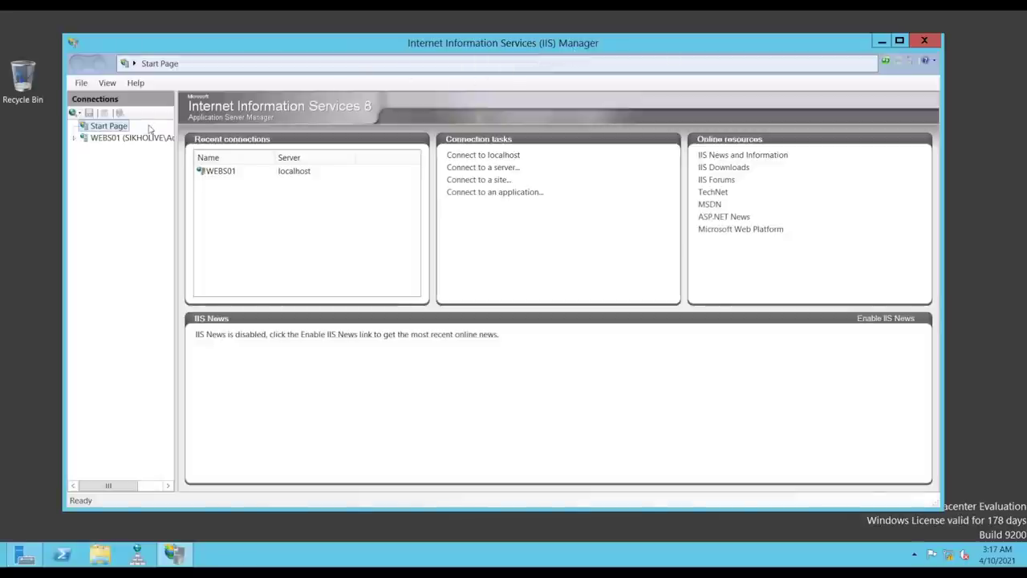
Connect to localhost in IIS Manager, decline the Microsoft Web Platform offer, and expand the WEBS01 server node
{"action": "left_click", "coordinate": [225, 172]}
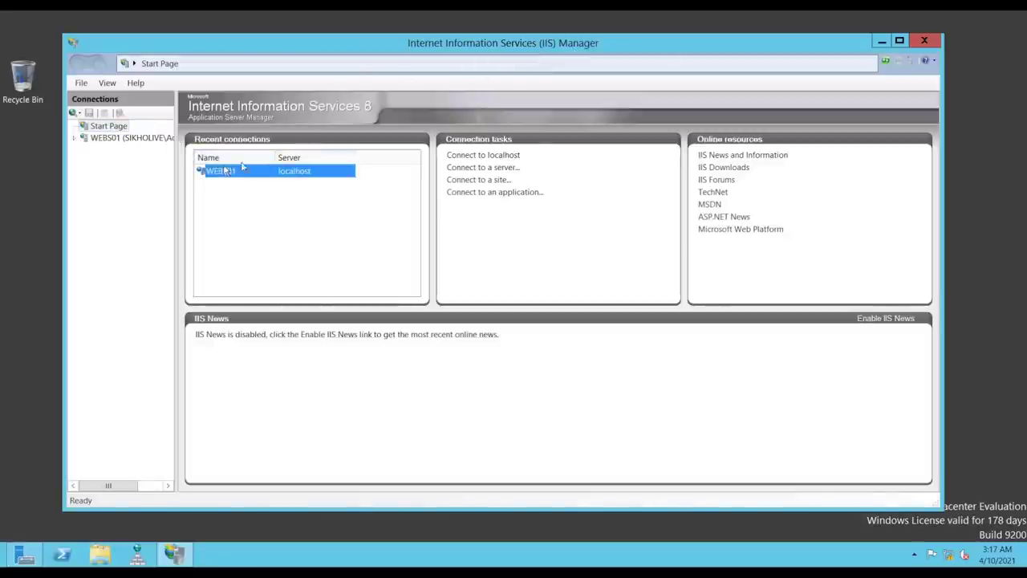
{"action": "left_click", "coordinate": [515, 158]}
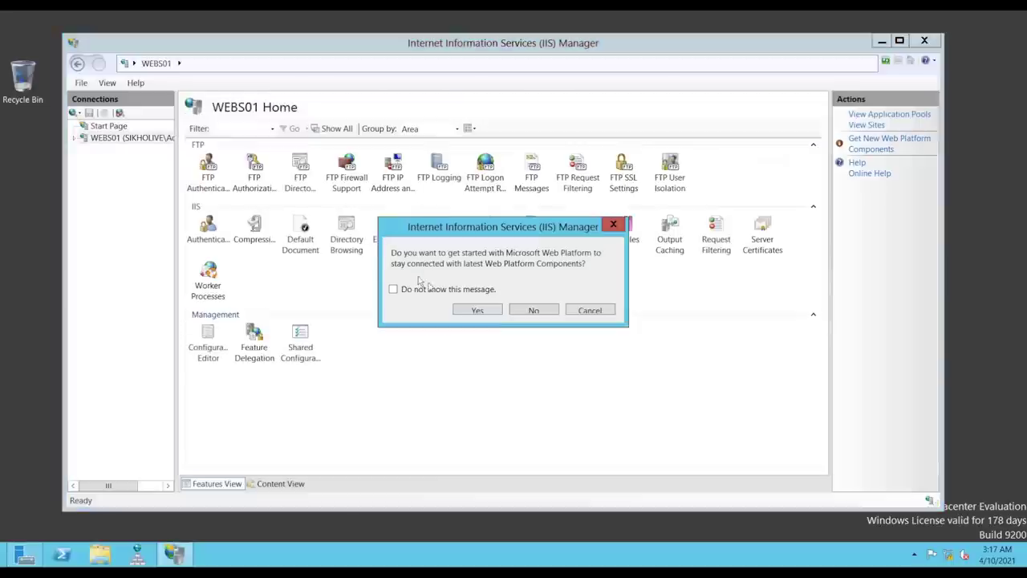
{"action": "left_click", "coordinate": [532, 309]}
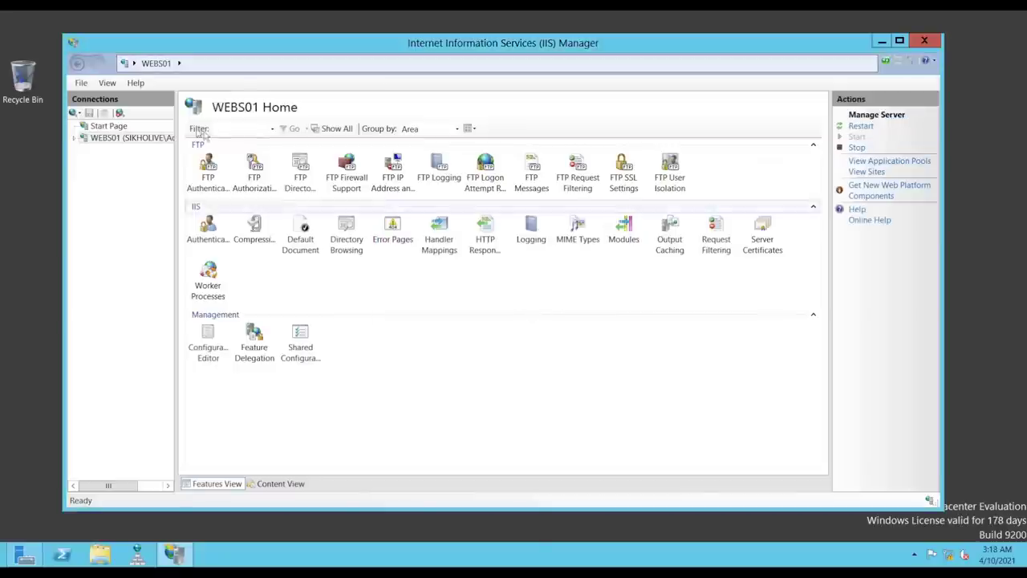
{"action": "left_click", "coordinate": [75, 138]}
Examine the Connect to Site dialog from the Start Page and cancel it
{"action": "left_click", "coordinate": [108, 126]}
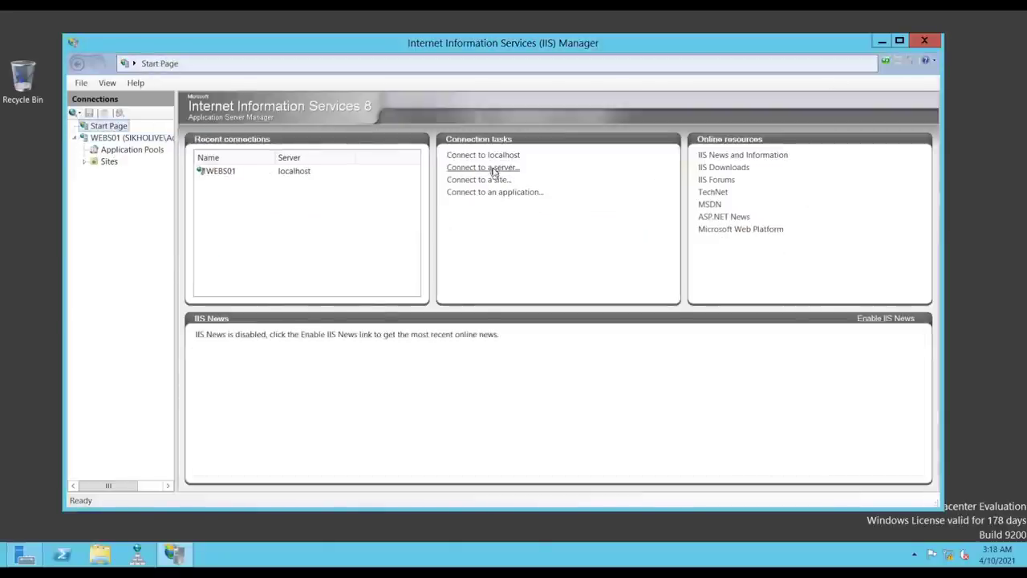
{"action": "left_click", "coordinate": [481, 180]}
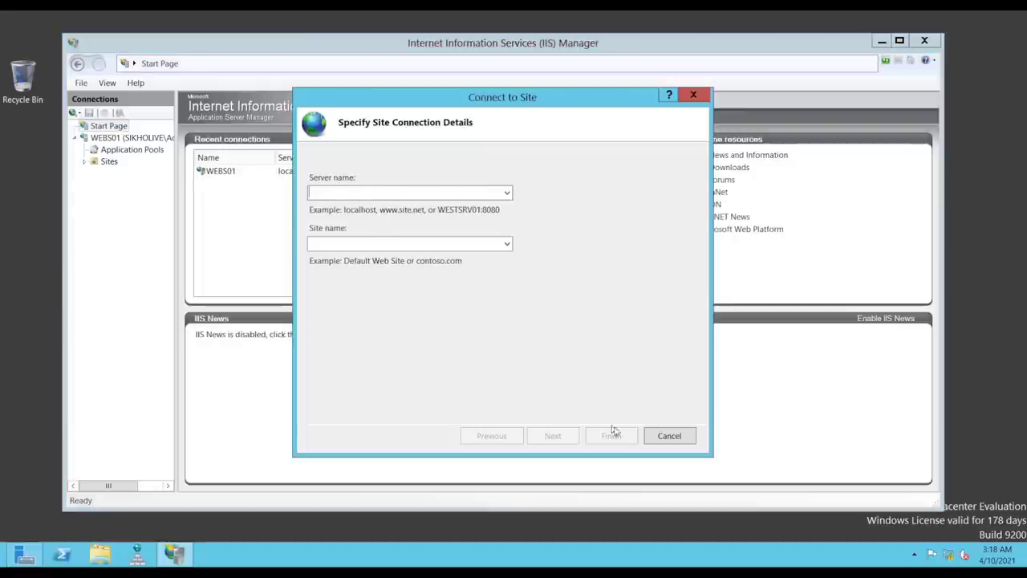
{"action": "left_click", "coordinate": [670, 436]}
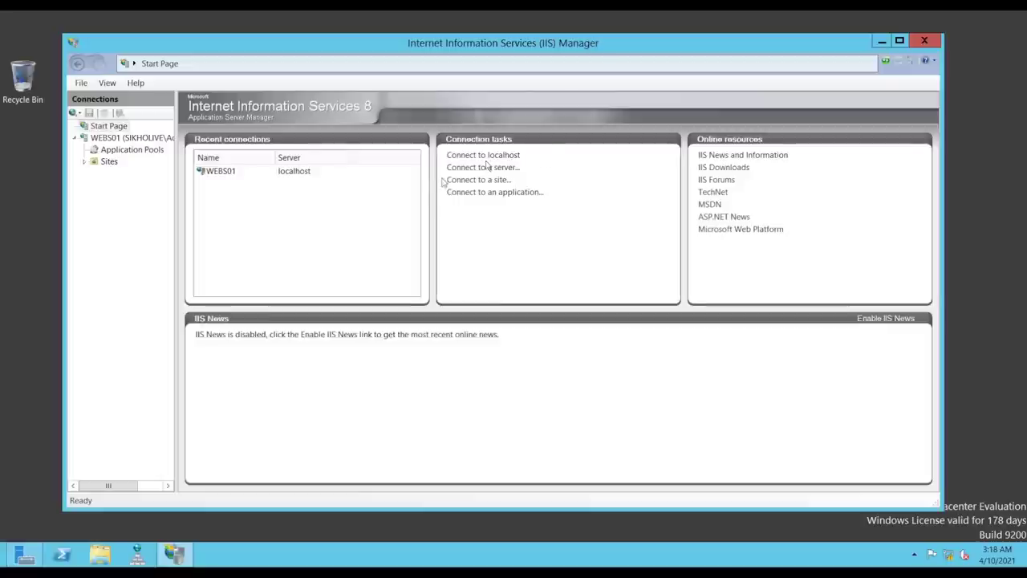
View the WEBS01 home features, open its Application Pools, and select the default application pool
{"action": "left_click", "coordinate": [119, 137]}
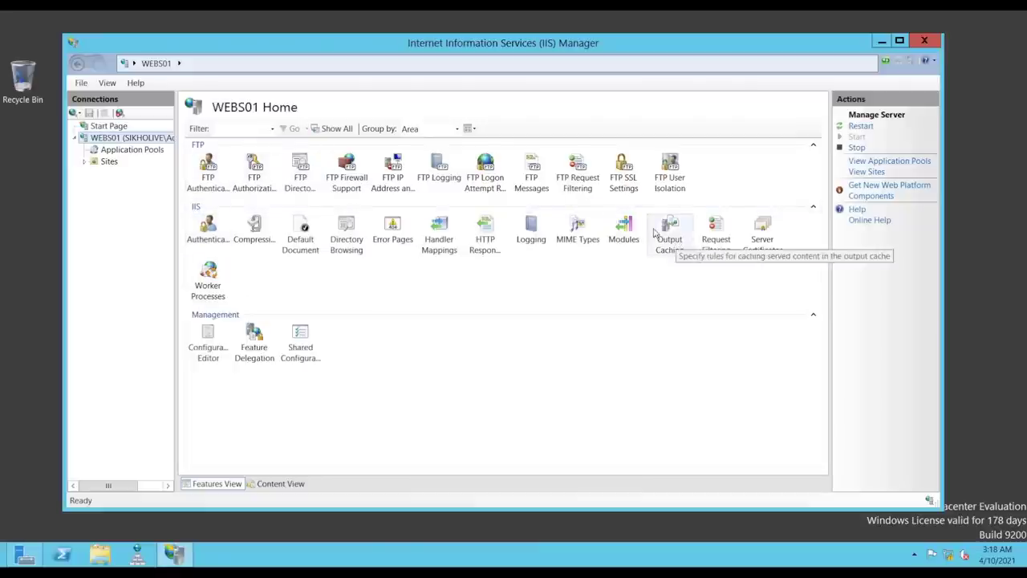
{"action": "left_click", "coordinate": [120, 150]}
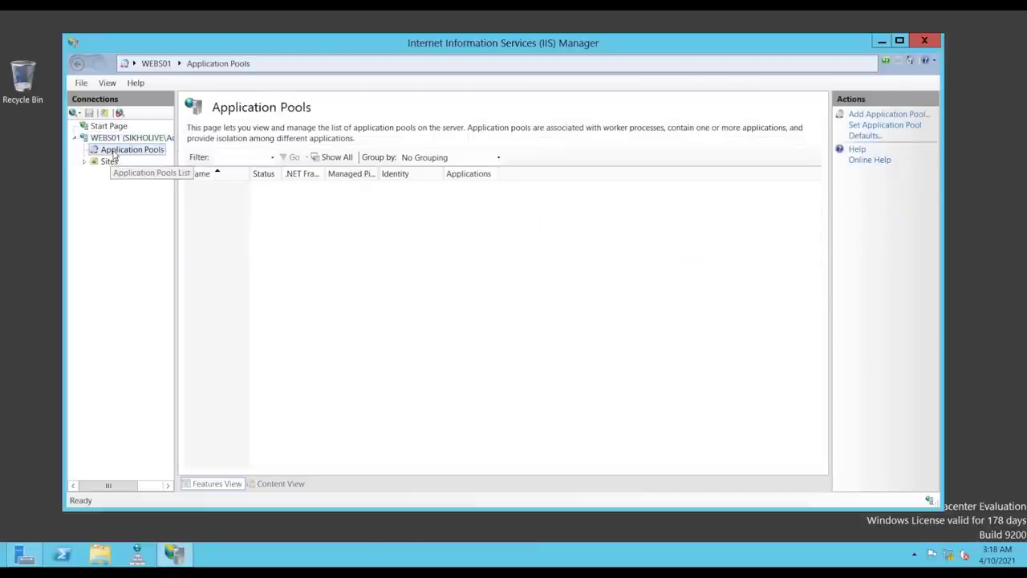
{"action": "left_click", "coordinate": [317, 189]}
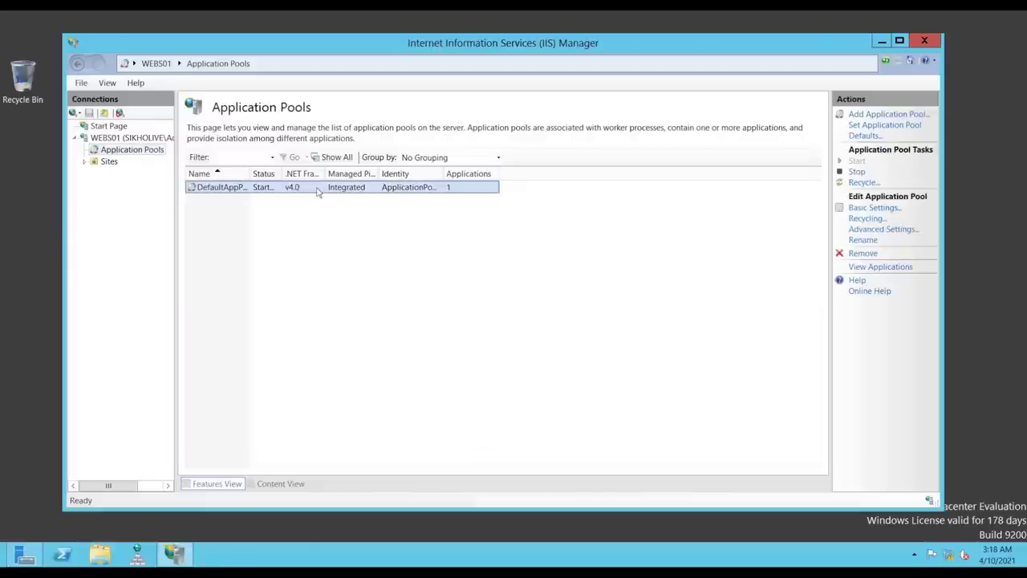
View the Sites list of WEBS01 and open the Default Web Site's home features
{"action": "left_click", "coordinate": [103, 166]}
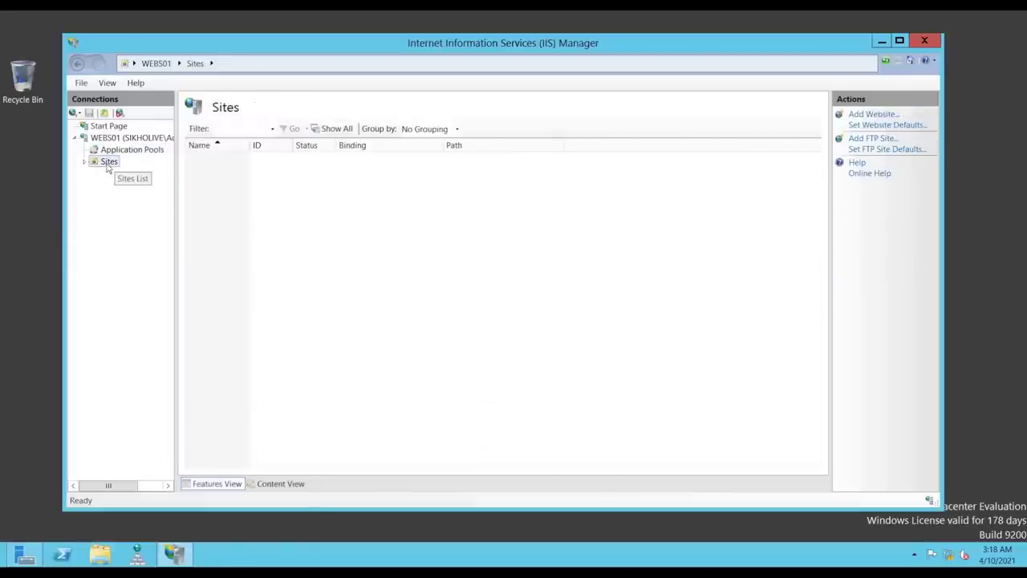
{"action": "left_click", "coordinate": [122, 175]}
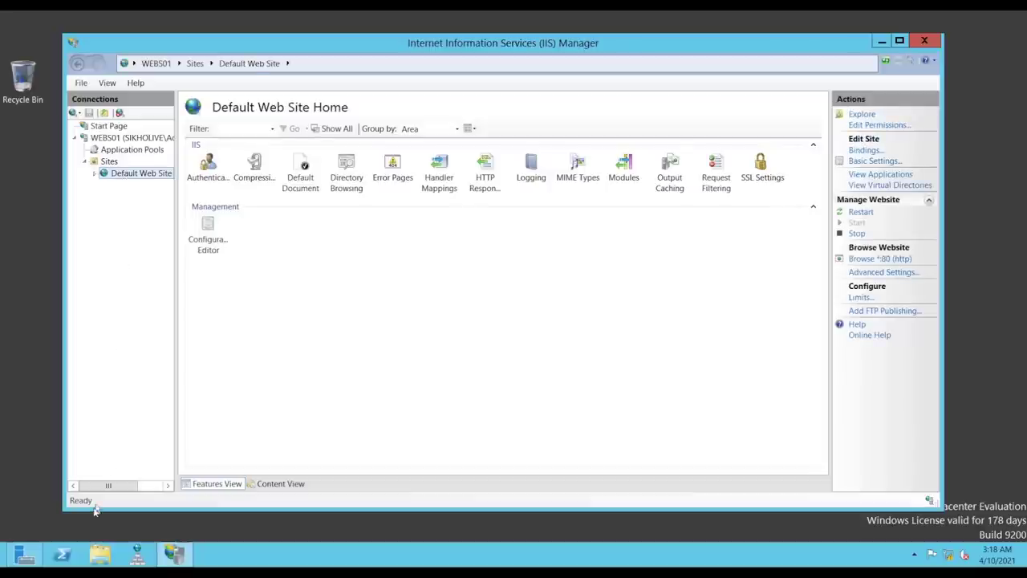
Launch Internet Explorer by running iexplore.exe and pin it to the taskbar
{"action": "key", "text": "super+r"}
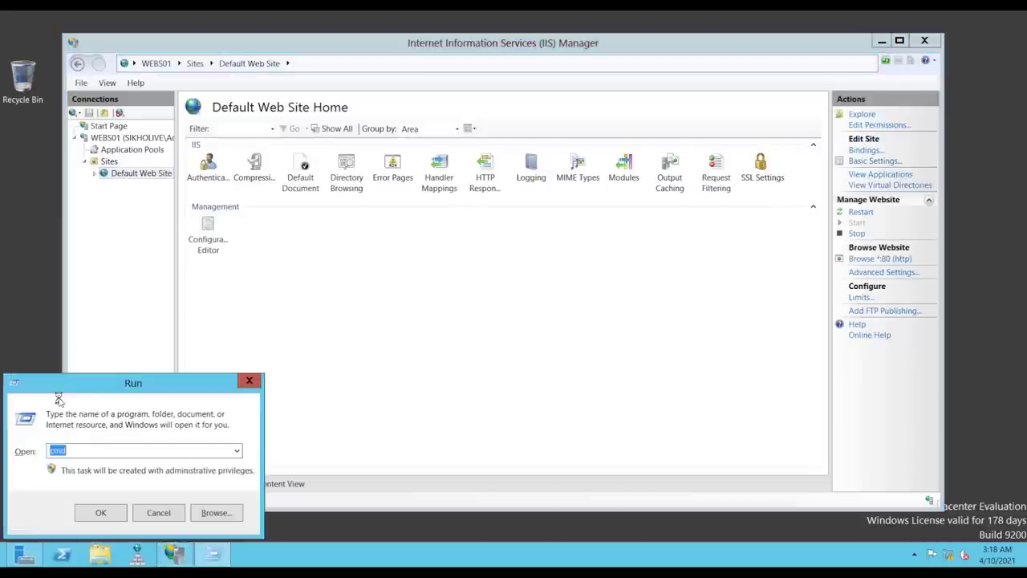
{"action": "type", "text": "iexplore.exe"}
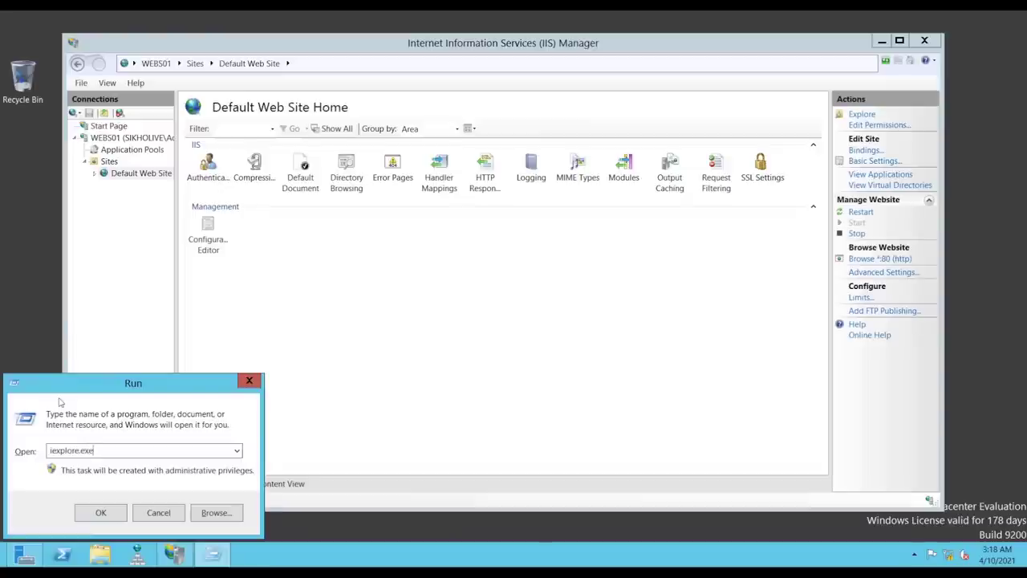
{"action": "key", "text": "Return"}
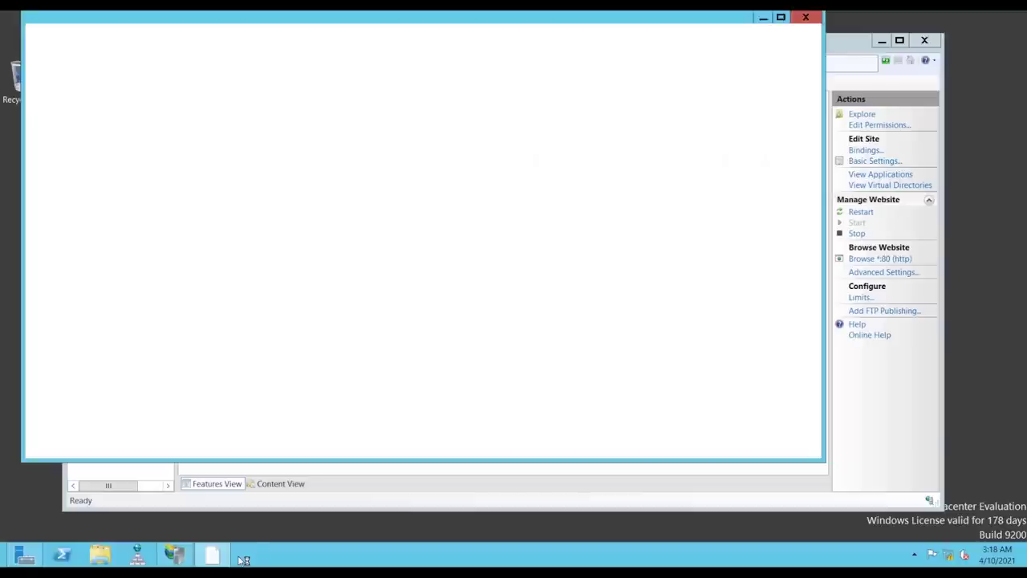
{"action": "right_click", "coordinate": [223, 556]}
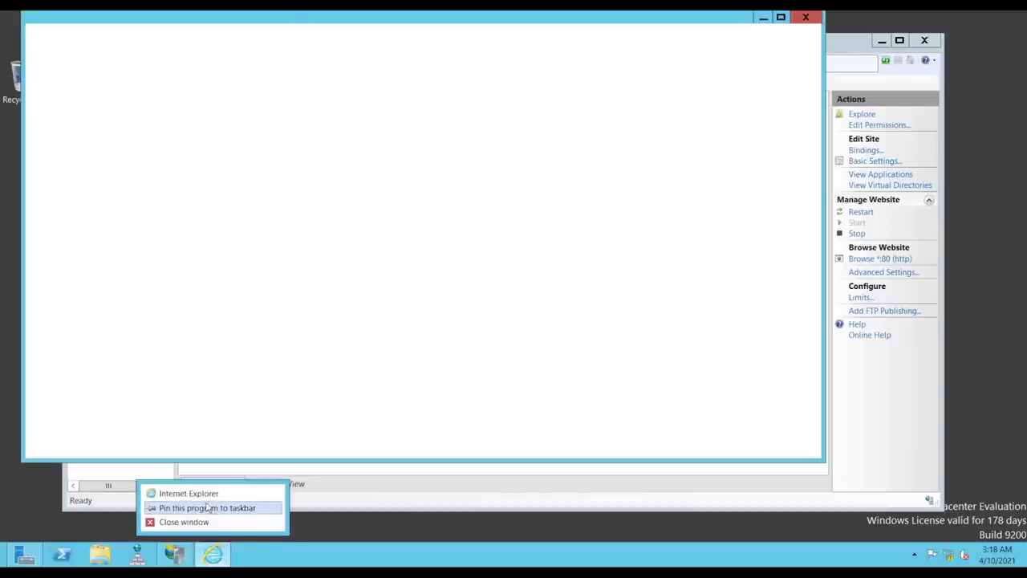
{"action": "left_click", "coordinate": [269, 259]}
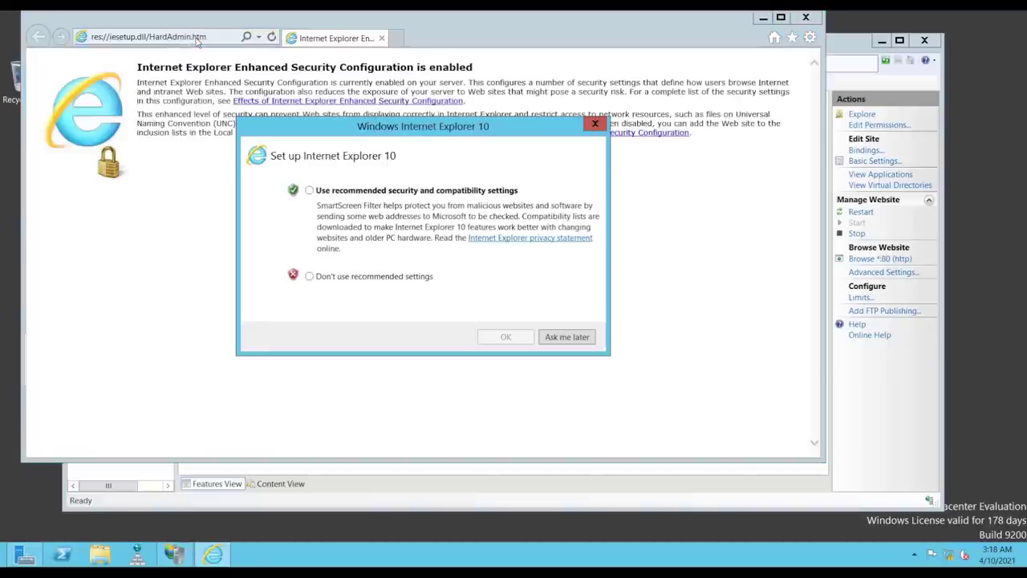
Dismiss the Internet Explorer 10 setup without recommended settings, and check the web page served at localhost before closing the browser
{"action": "left_click", "coordinate": [330, 278]}
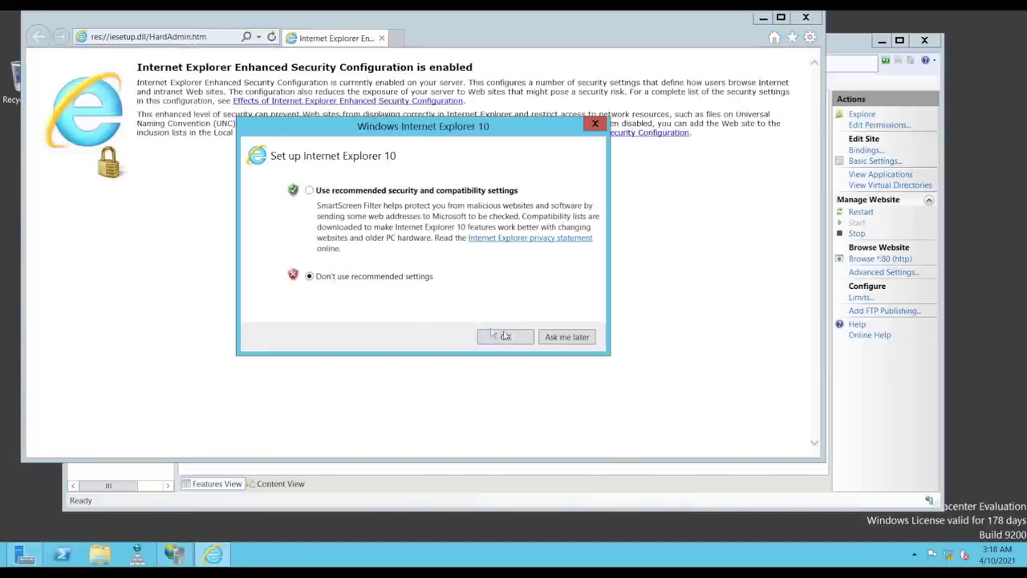
{"action": "left_click", "coordinate": [549, 338]}
{"action": "left_click", "coordinate": [173, 38]}
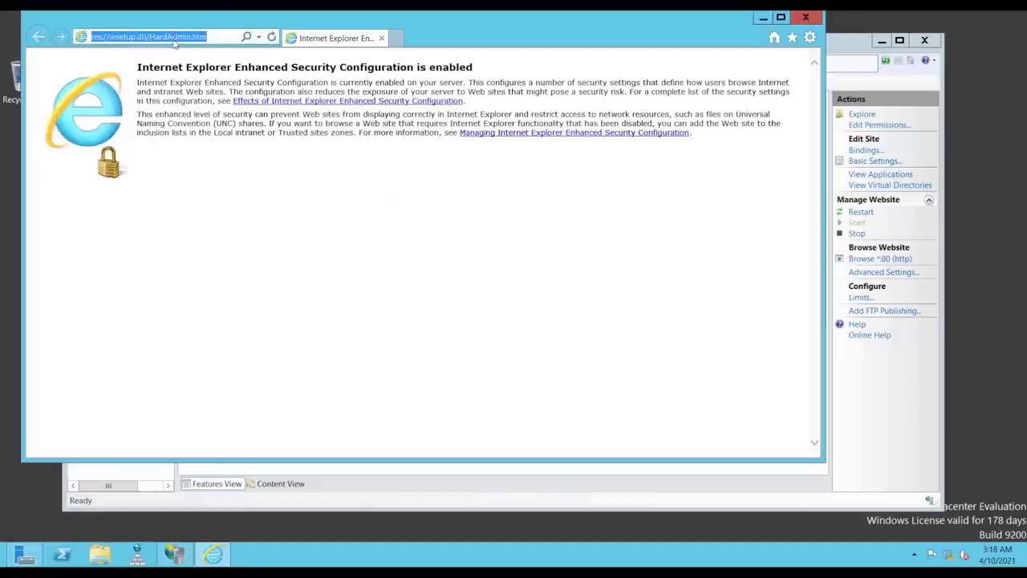
{"action": "type", "text": "localhost"}
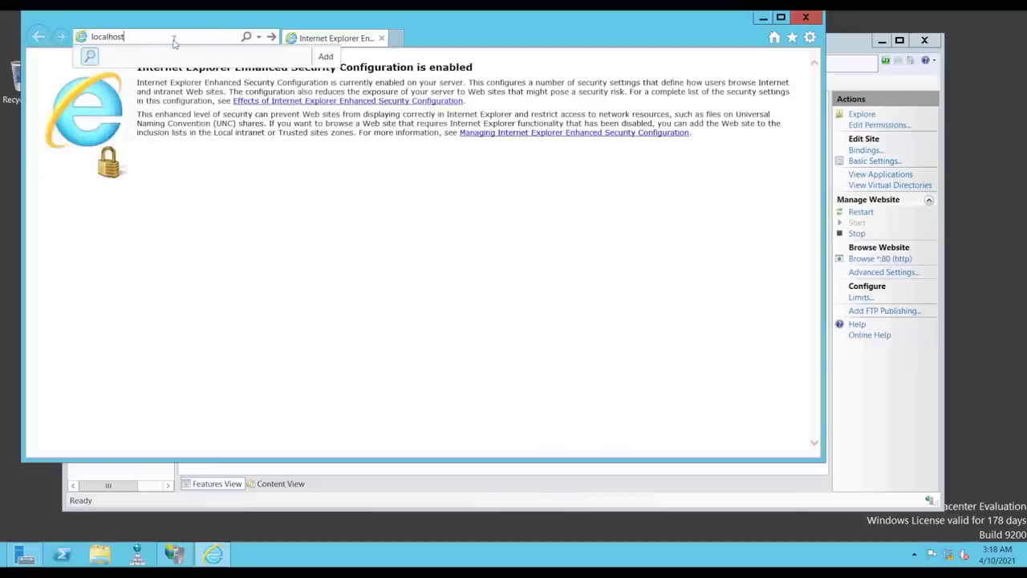
{"action": "key", "text": "Return"}
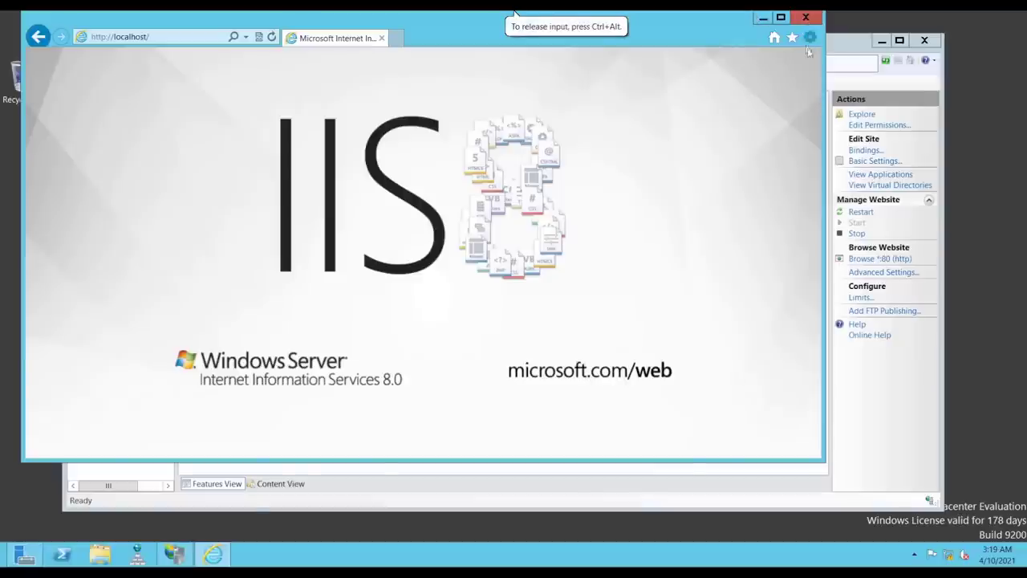
{"action": "left_click", "coordinate": [806, 18]}
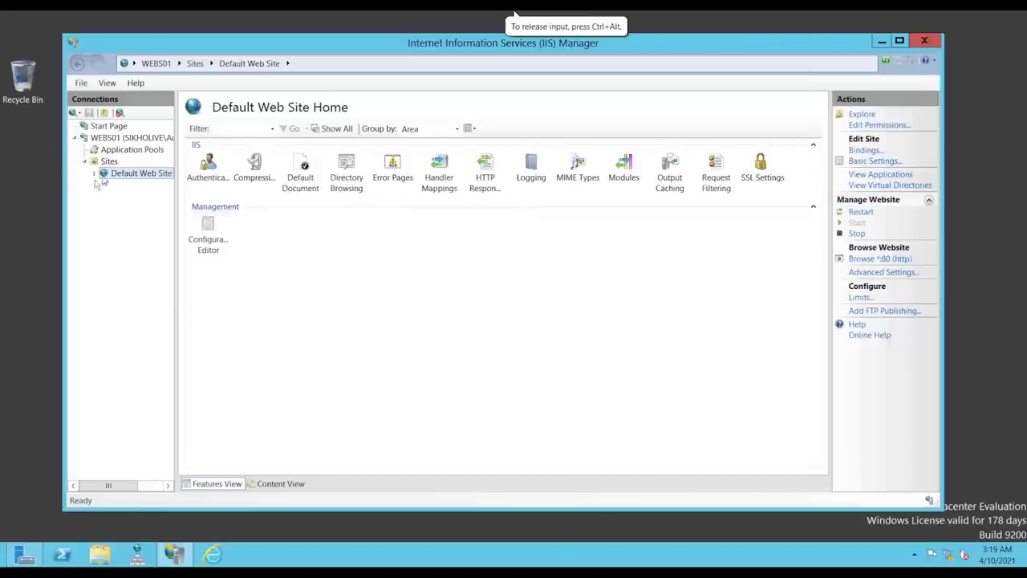
Browse the Default Web Site on *:80 (http) from IIS Manager and close the browser window
{"action": "left_click", "coordinate": [881, 258]}
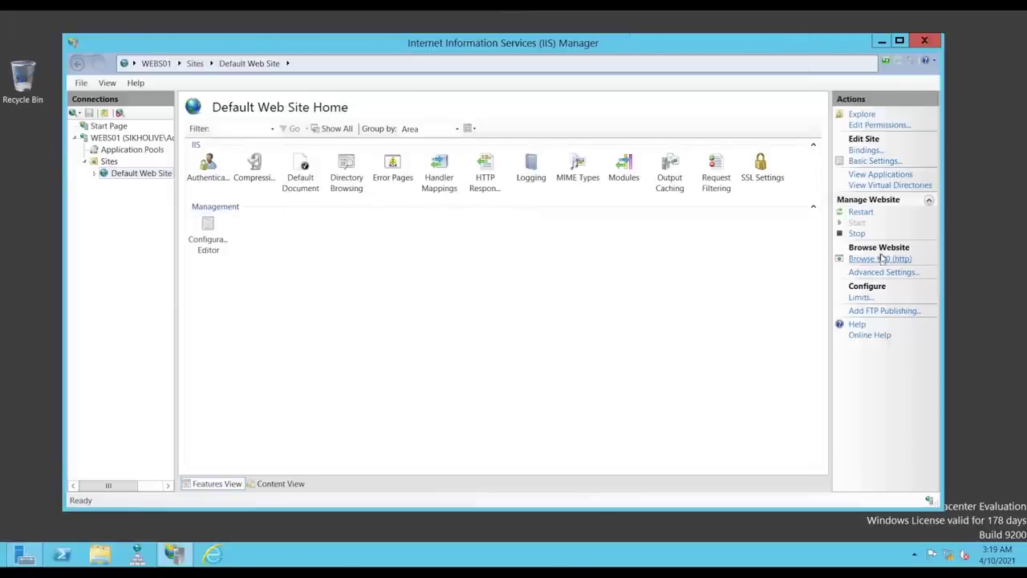
{"action": "left_click", "coordinate": [88, 23]}
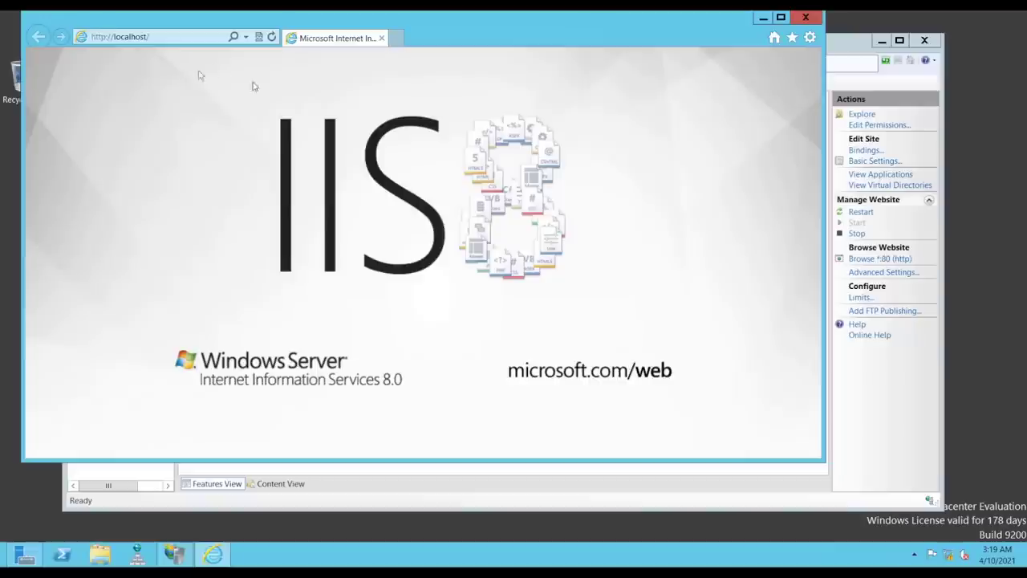
{"action": "left_click", "coordinate": [803, 16]}
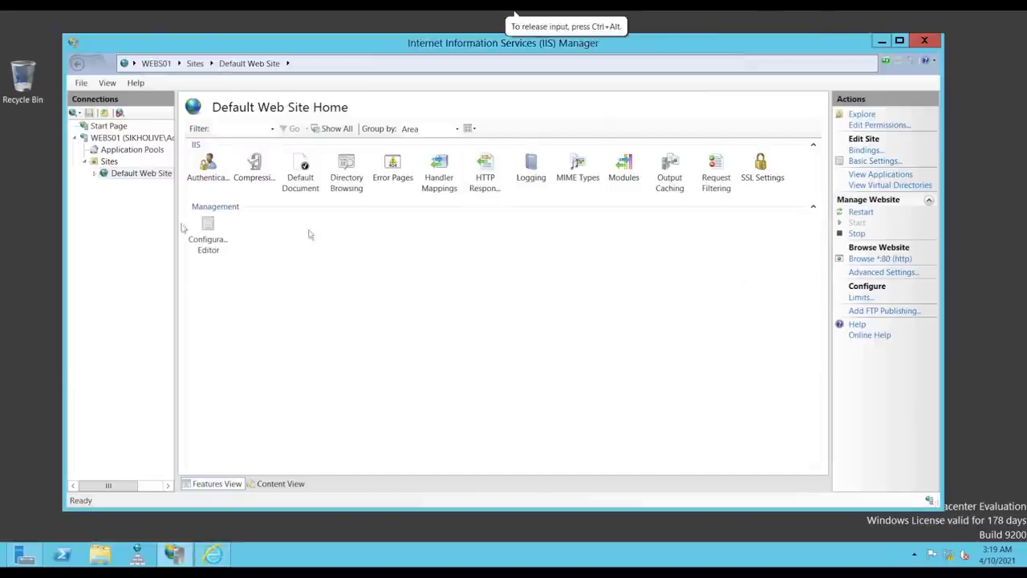
Create a new text document on the desktop beside the IIS Manager window and open it in Notepad
{"action": "left_click", "coordinate": [72, 160]}
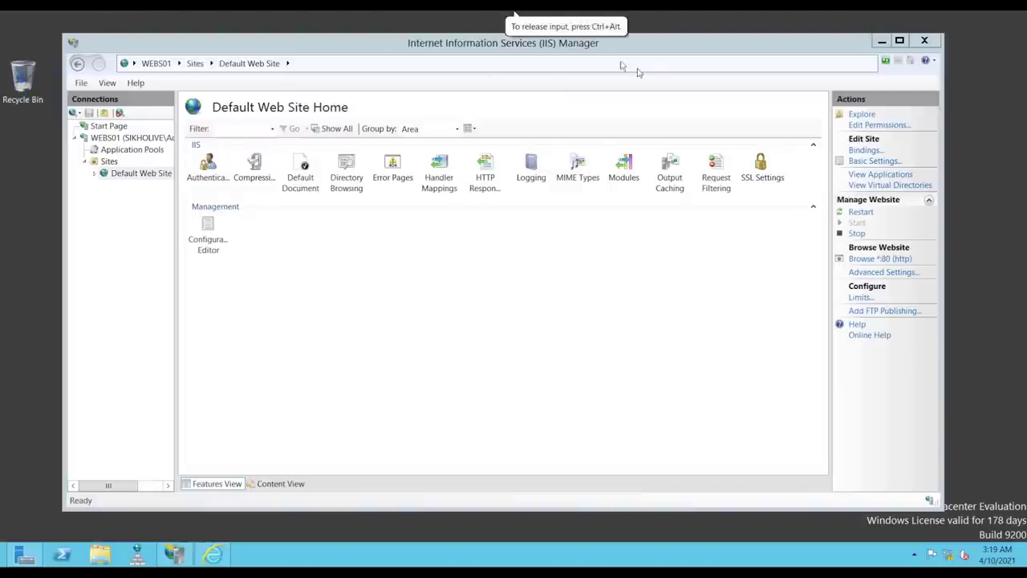
{"action": "left_click_drag", "start_coordinate": [834, 44], "coordinate": [854, 41]}
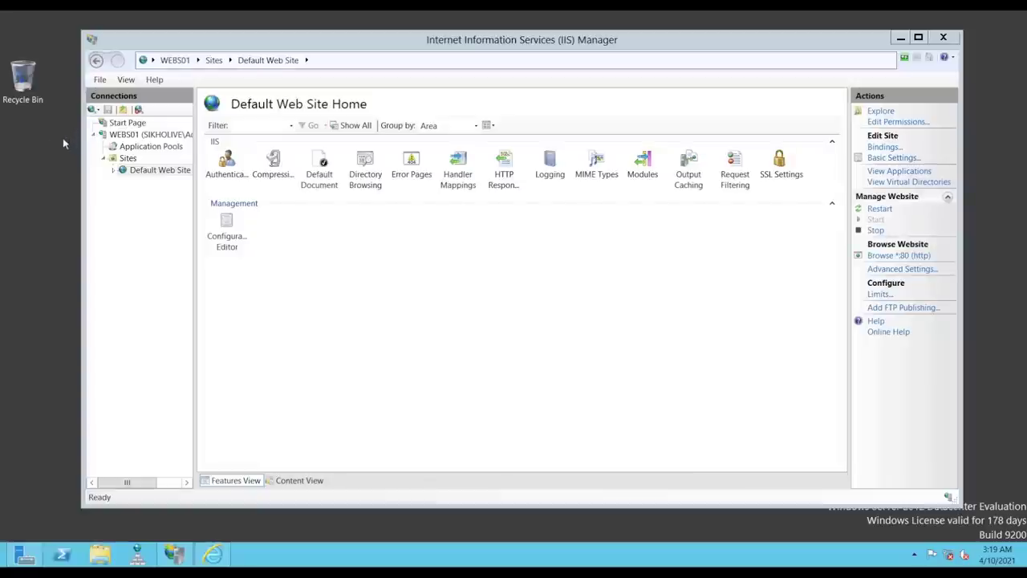
{"action": "right_click", "coordinate": [46, 149]}
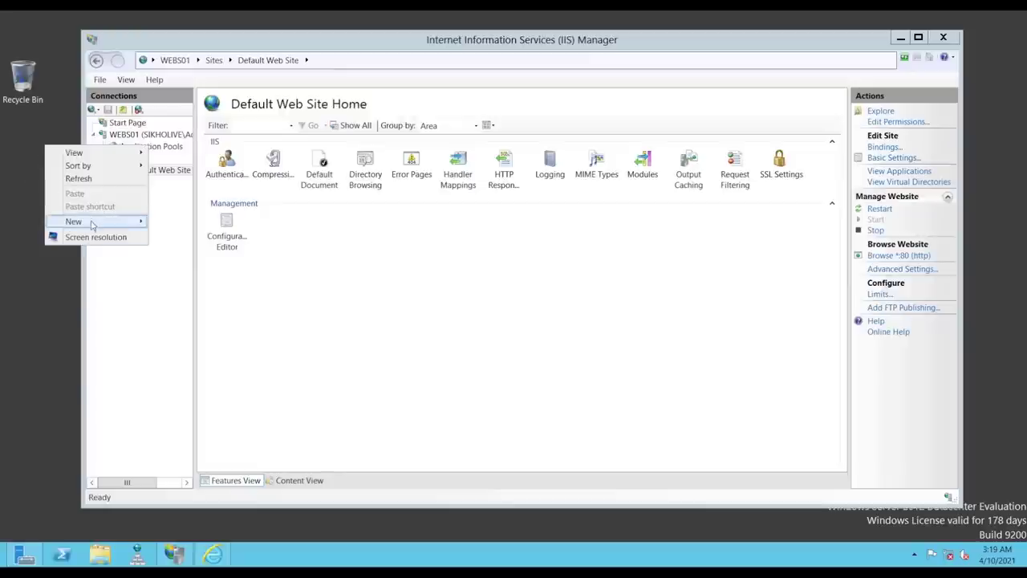
{"action": "mouse_move", "coordinate": [146, 221]}
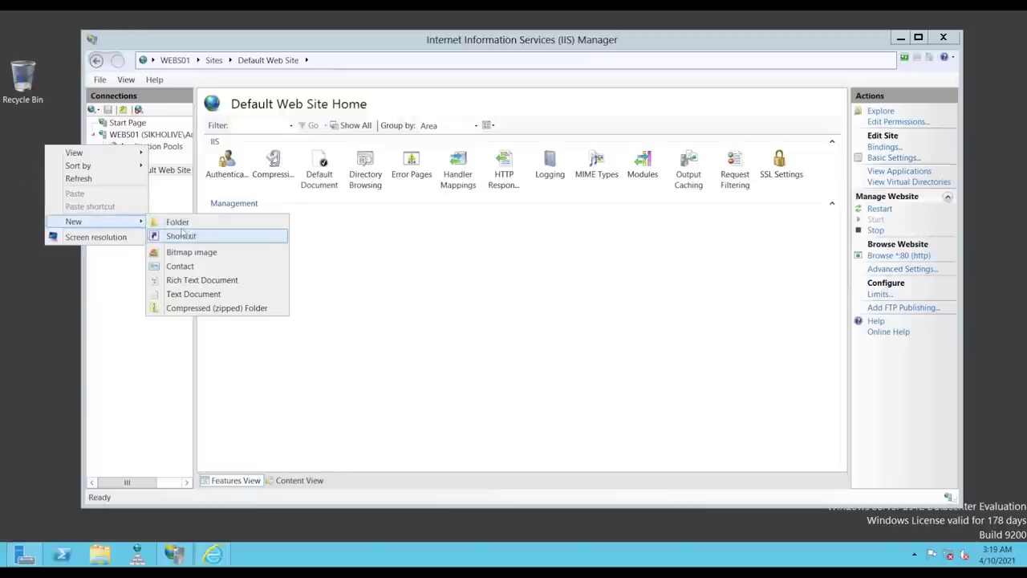
{"action": "left_click", "coordinate": [183, 295]}
{"action": "left_click_drag", "start_coordinate": [160, 44], "coordinate": [210, 44]}
{"action": "right_click", "coordinate": [74, 155]}
{"action": "left_click", "coordinate": [101, 162]}
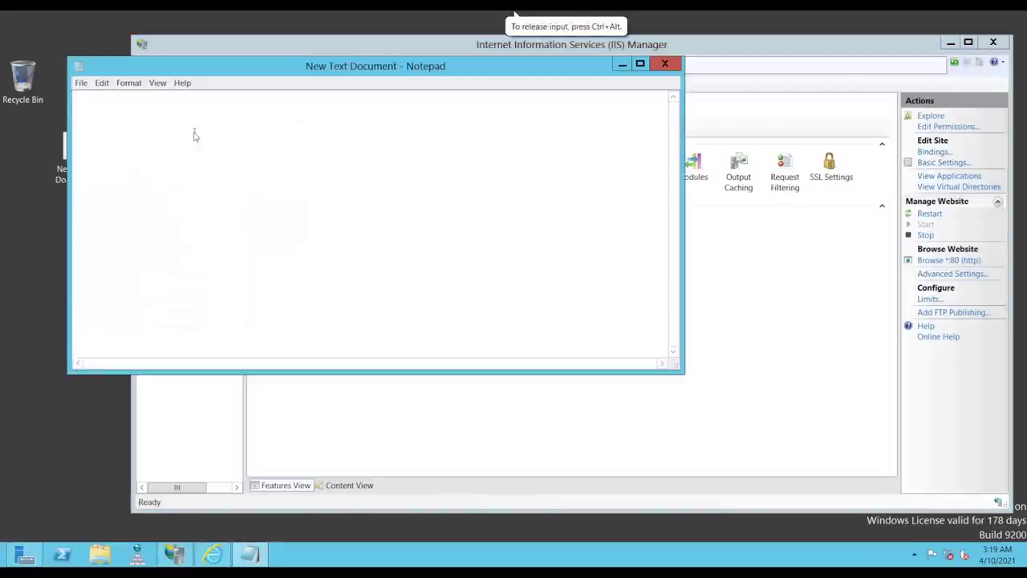
Write "welcome in sikholive online training and education" in the text document and highlight the line
{"action": "type", "text": "welcome ins ikholive"}
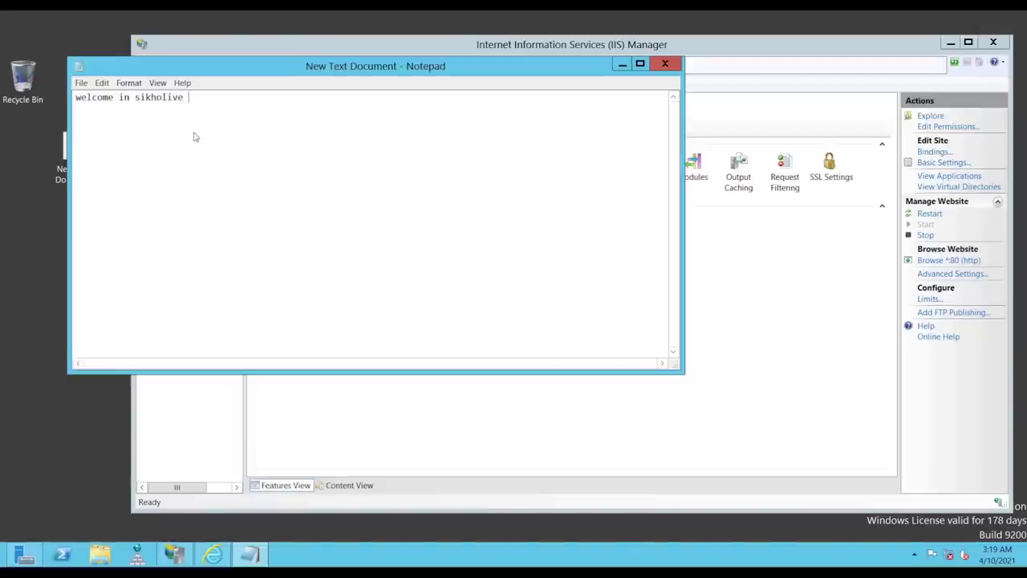
{"action": "type", "text": " online training and ed"}
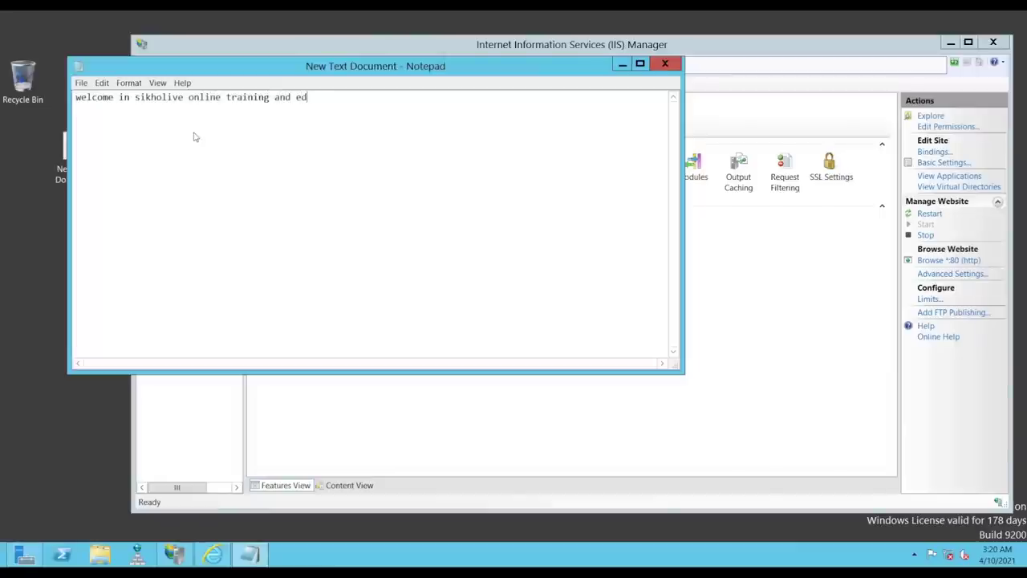
{"action": "type", "text": "n"}
{"action": "left_click_drag", "start_coordinate": [343, 97], "coordinate": [36, 74]}
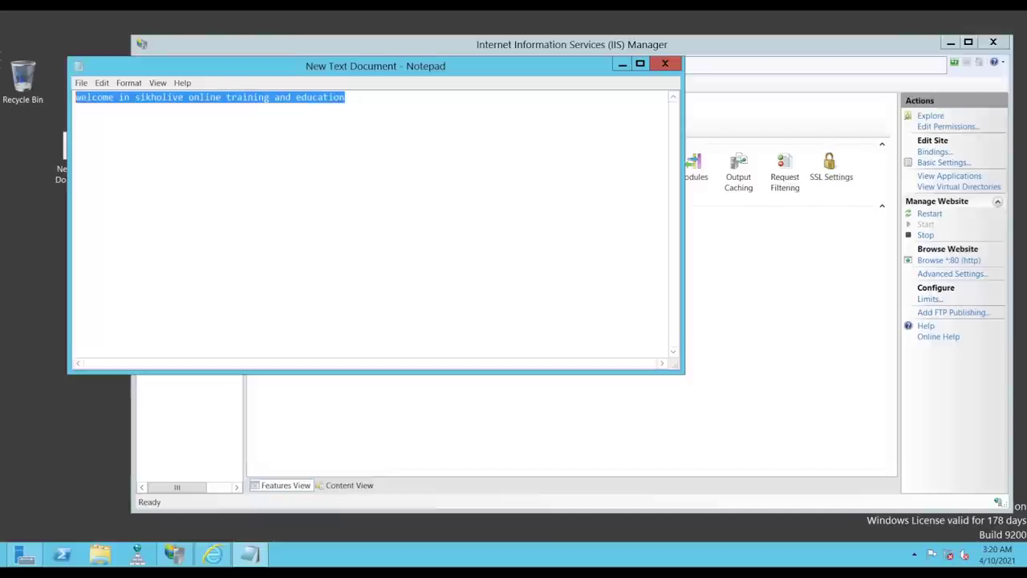
Save the document to the Desktop as sikholive.html and close Notepad
{"action": "left_click", "coordinate": [81, 83]}
{"action": "left_click", "coordinate": [126, 140]}
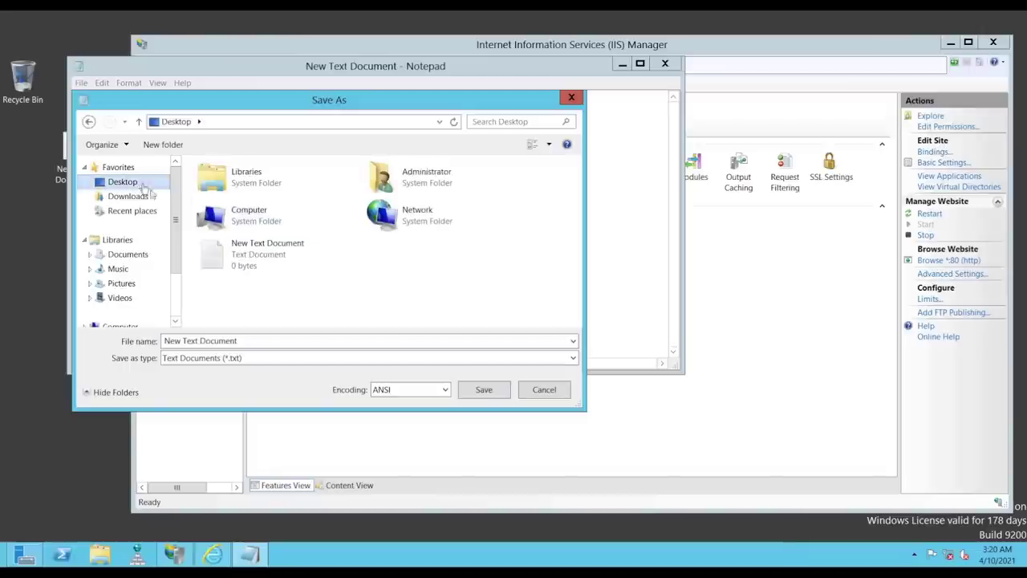
{"action": "type", "text": "i"}
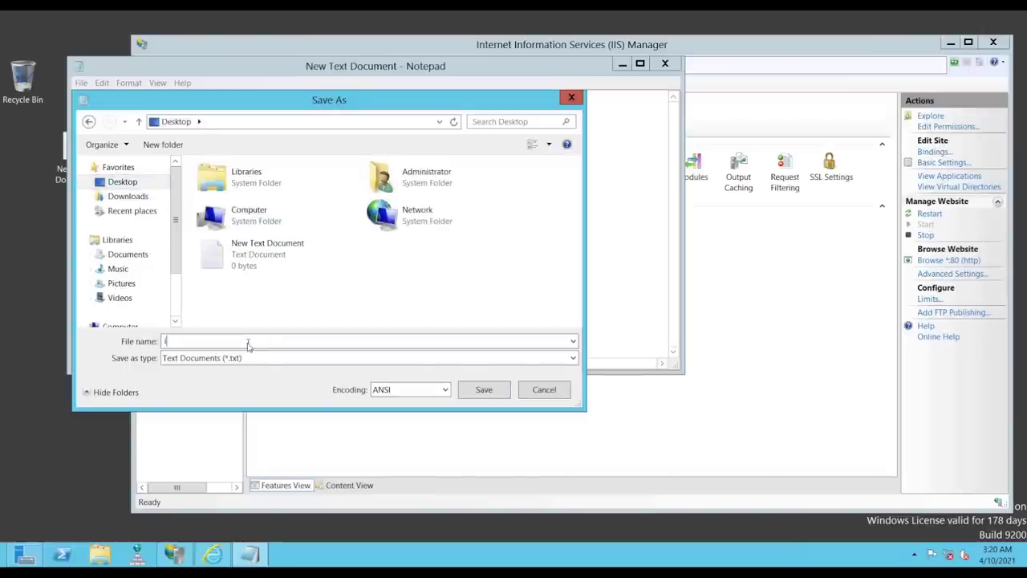
{"action": "type", "text": "nsit"}
{"action": "type", "text": "holive"}
{"action": "type", "text": ".h"}
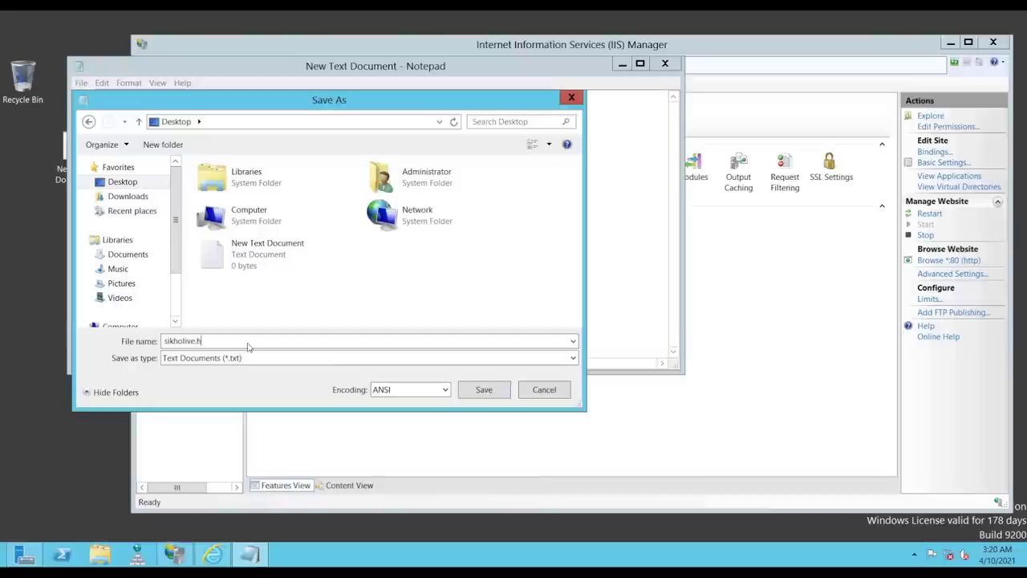
{"action": "type", "text": "tml"}
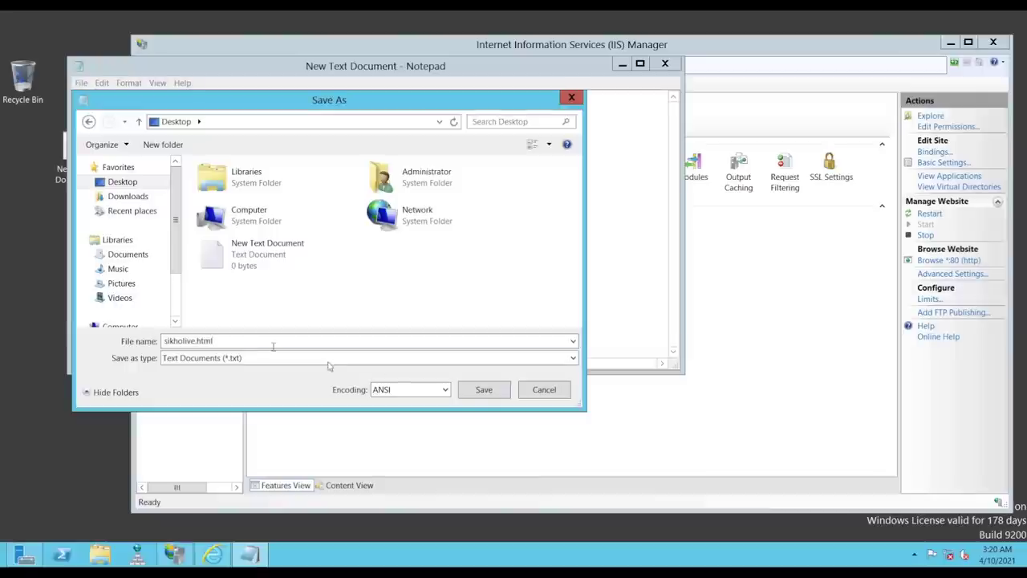
{"action": "left_click", "coordinate": [483, 391]}
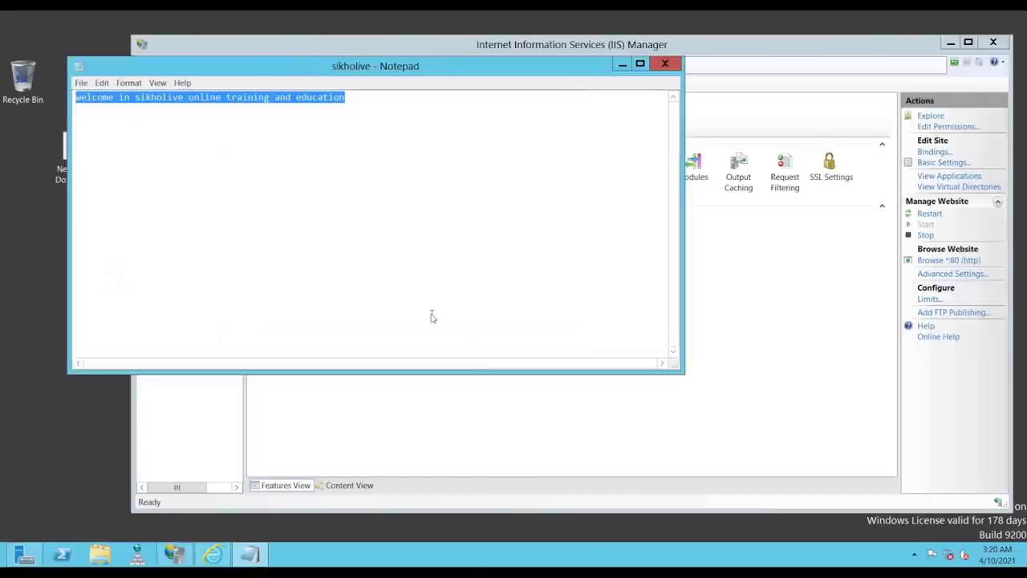
{"action": "left_click", "coordinate": [665, 63]}
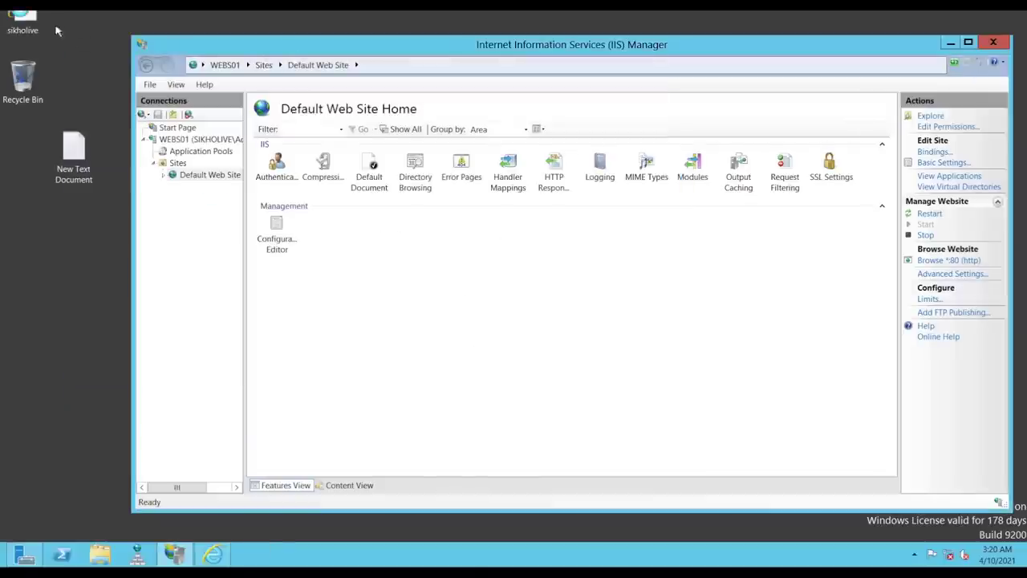
Open the sikholive page from the desktop in Internet Explorer and check its welcome text
{"action": "double_click", "coordinate": [25, 18]}
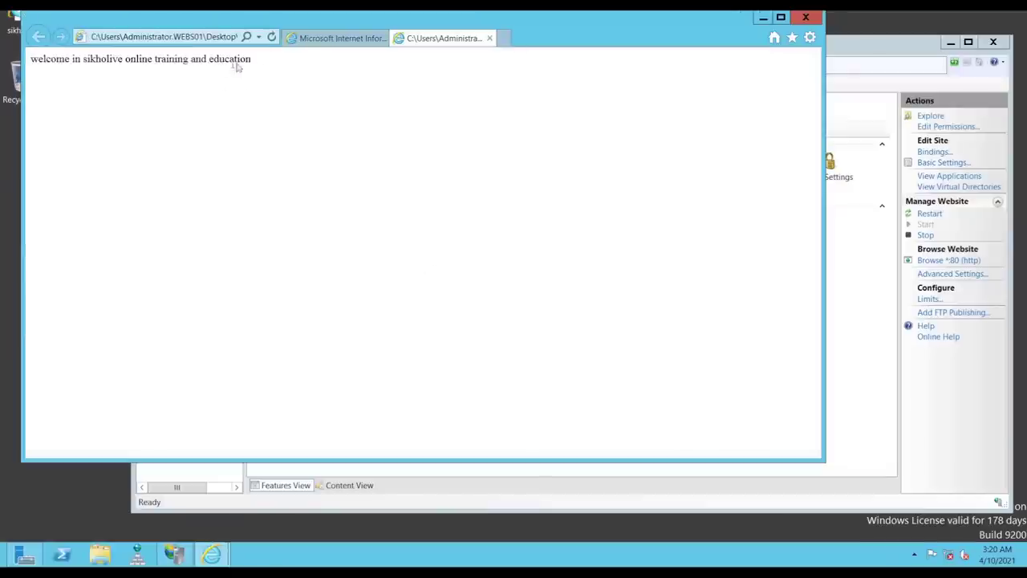
{"action": "triple_click", "coordinate": [199, 61]}
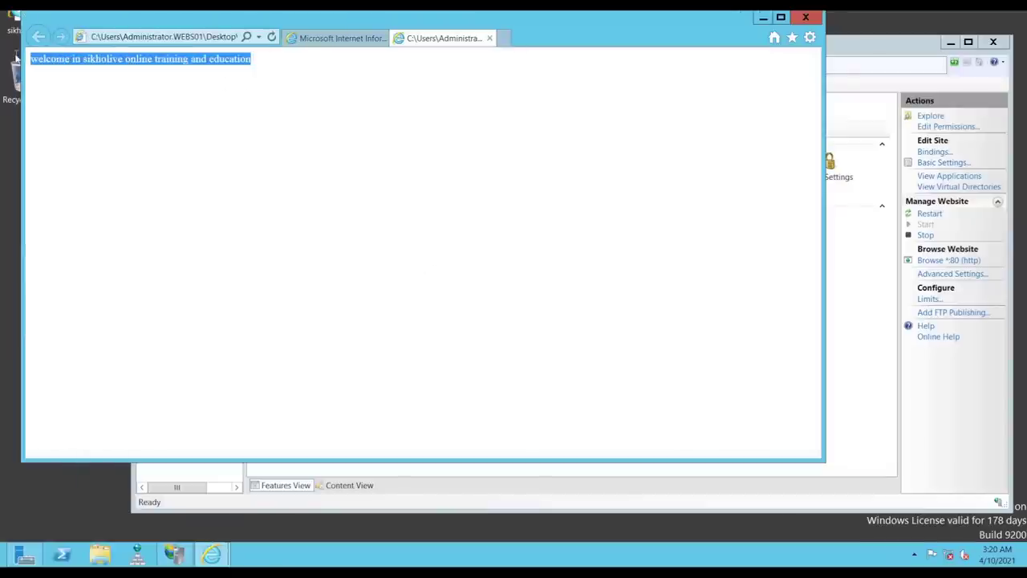
{"action": "left_click", "coordinate": [149, 87]}
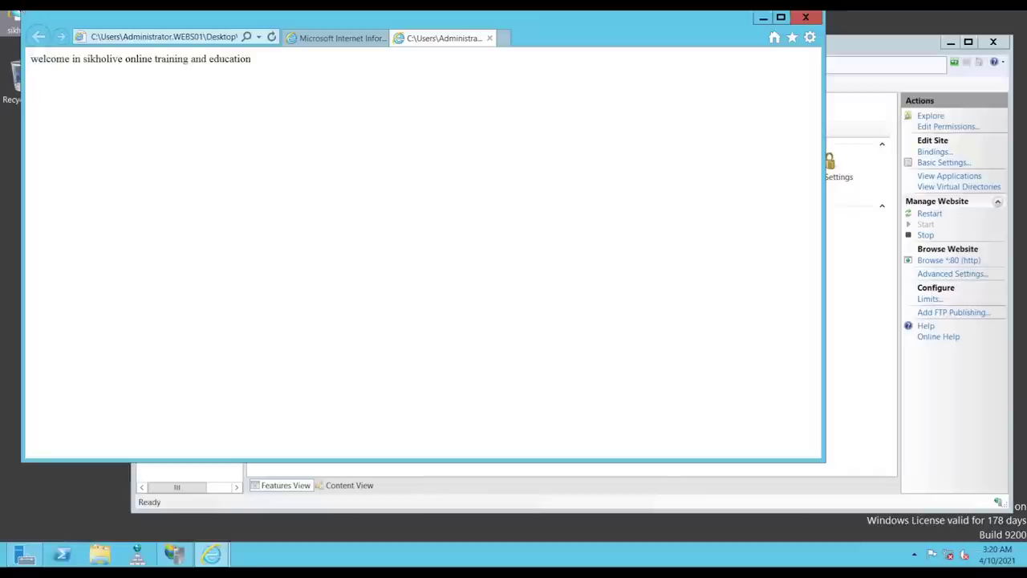
Move the sikholive file below the Recycle Bin, uncover the desktop icons by shifting the browser window, and highlight the welcome text
{"action": "left_click_drag", "start_coordinate": [16, 16], "coordinate": [18, 217]}
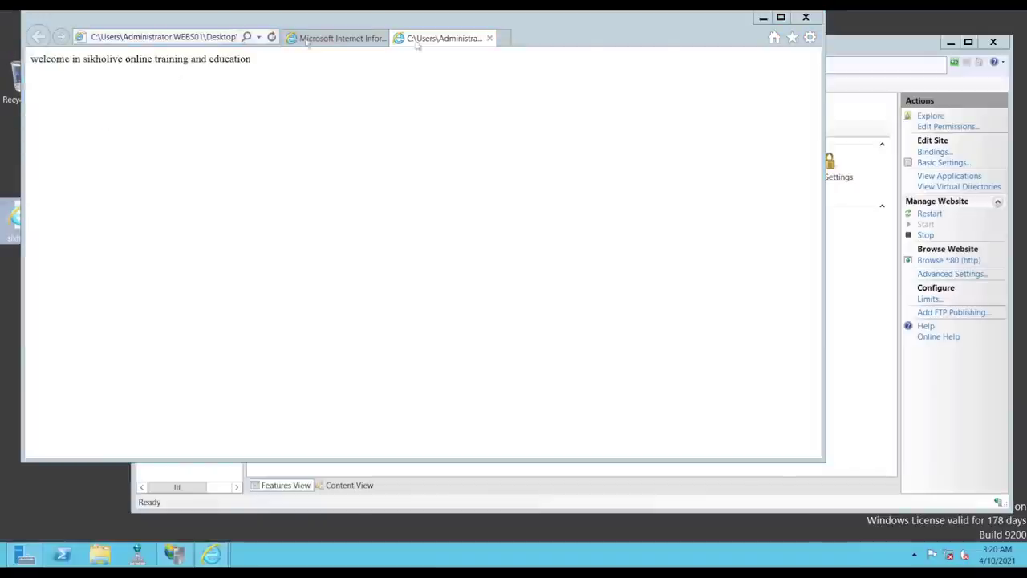
{"action": "left_click", "coordinate": [681, 29]}
{"action": "left_click_drag", "start_coordinate": [681, 29], "coordinate": [760, 48]}
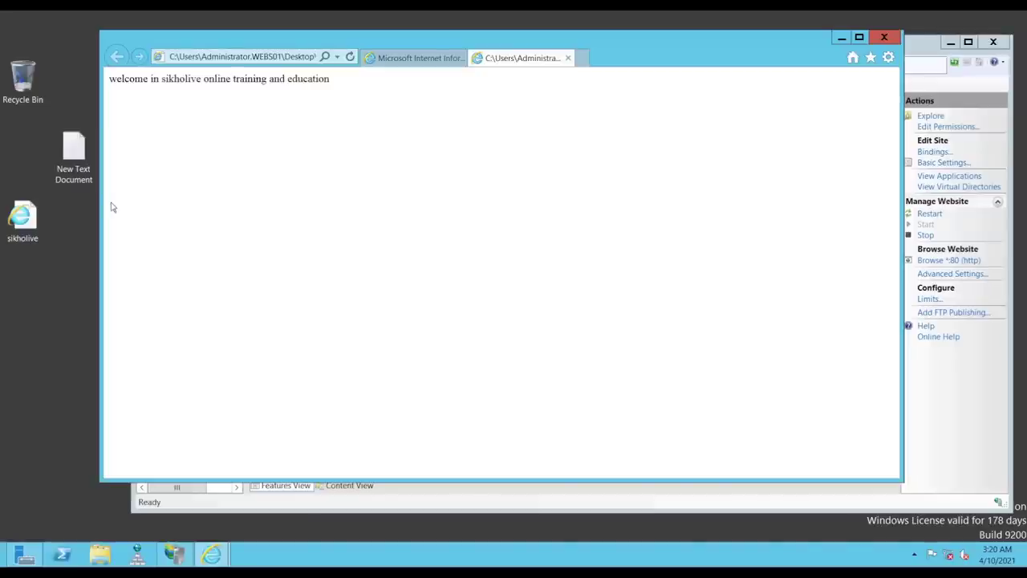
{"action": "left_click_drag", "start_coordinate": [343, 79], "coordinate": [111, 82]}
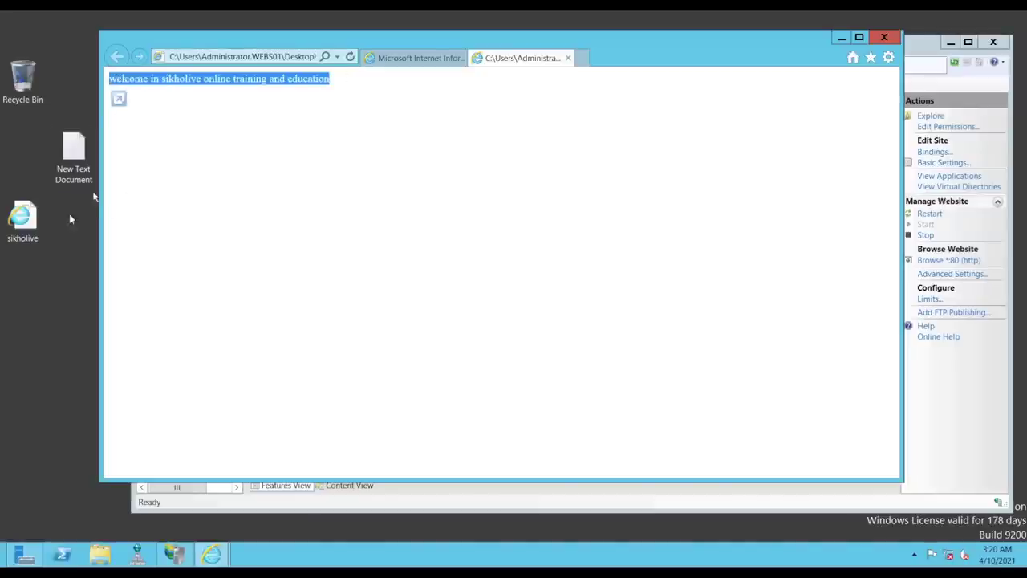
Close Internet Explorer with all its tabs and select the sikholive file on the desktop
{"action": "left_click", "coordinate": [35, 238]}
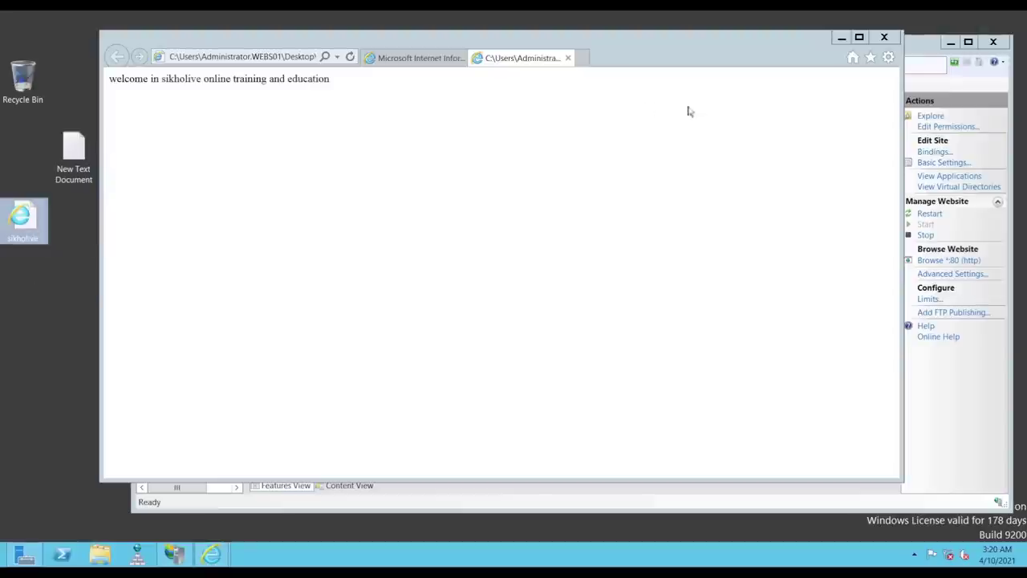
{"action": "left_click", "coordinate": [886, 39]}
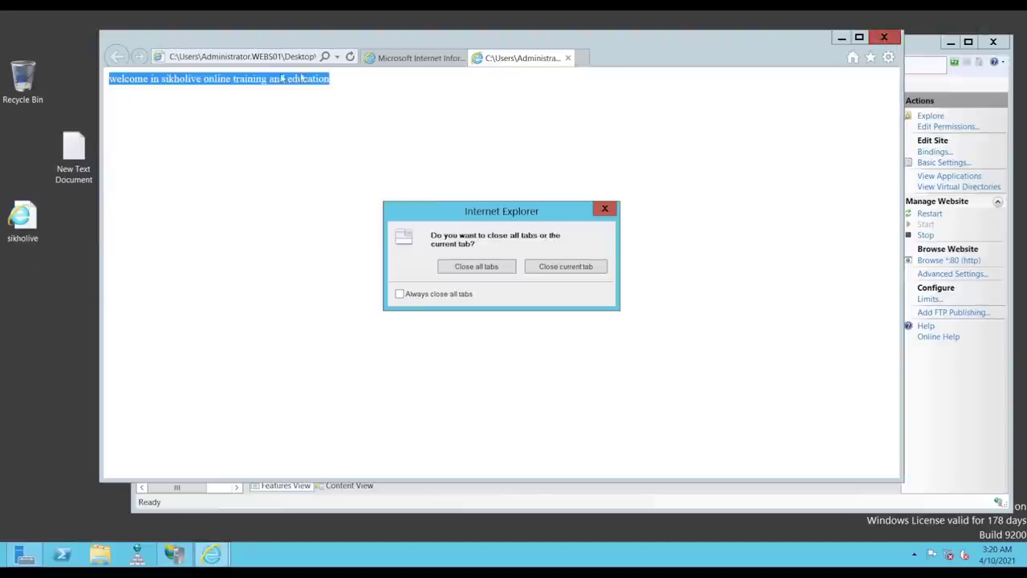
{"action": "left_click", "coordinate": [476, 266]}
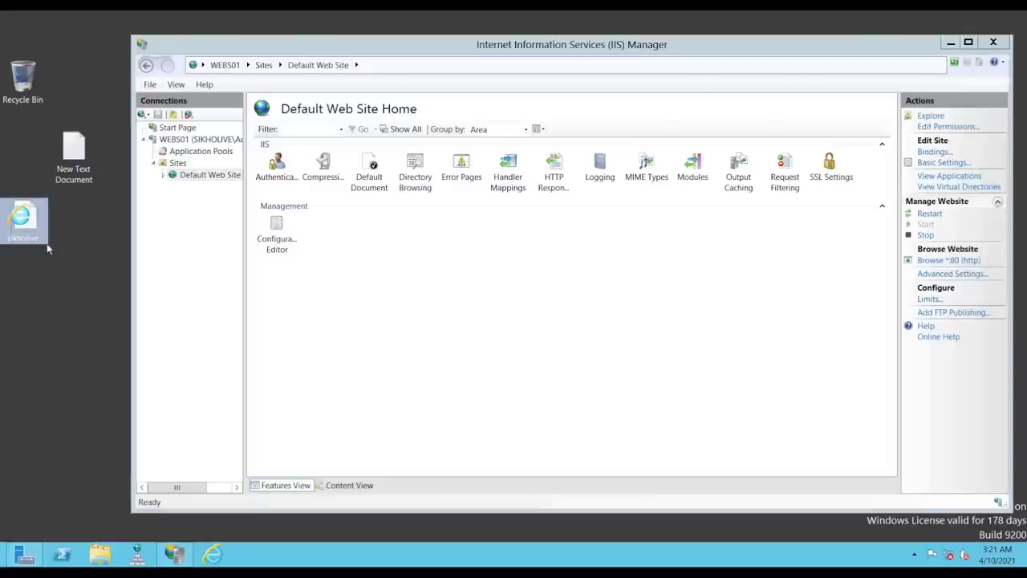
{"action": "double_click", "coordinate": [21, 219]}
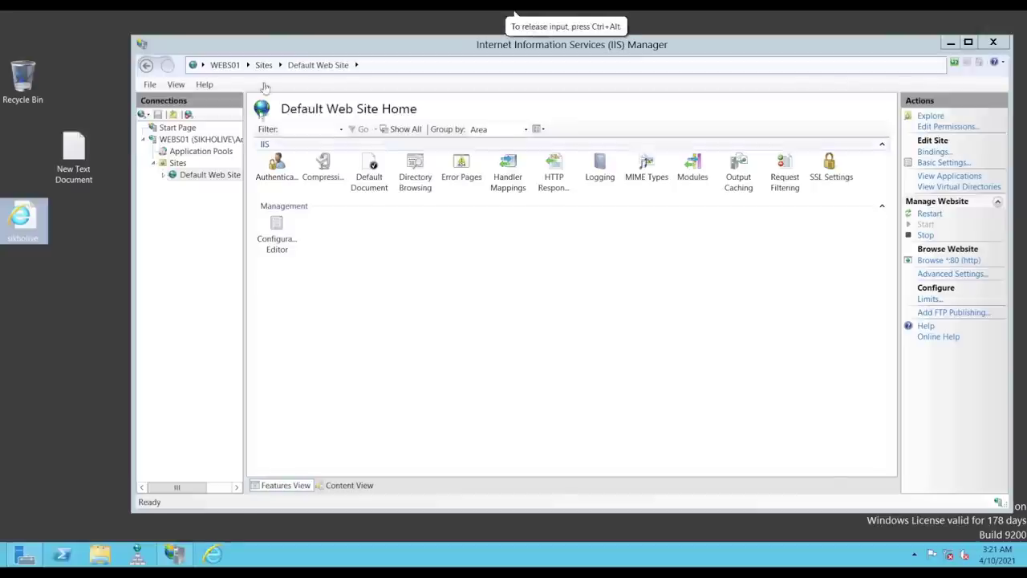
{"action": "left_click", "coordinate": [212, 557]}
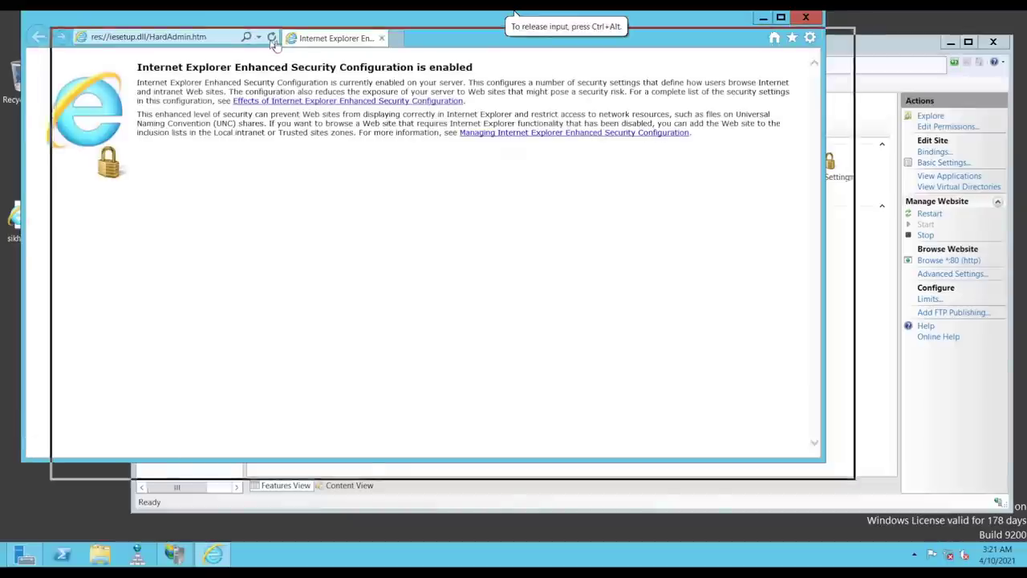
{"action": "left_click", "coordinate": [240, 55]}
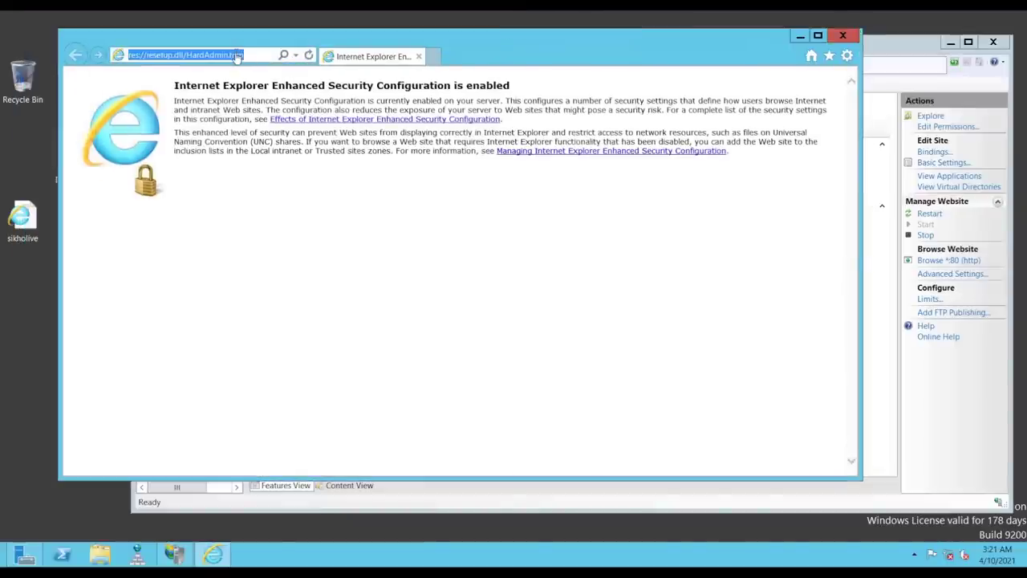
{"action": "type", "text": "www.sikholive.co"}
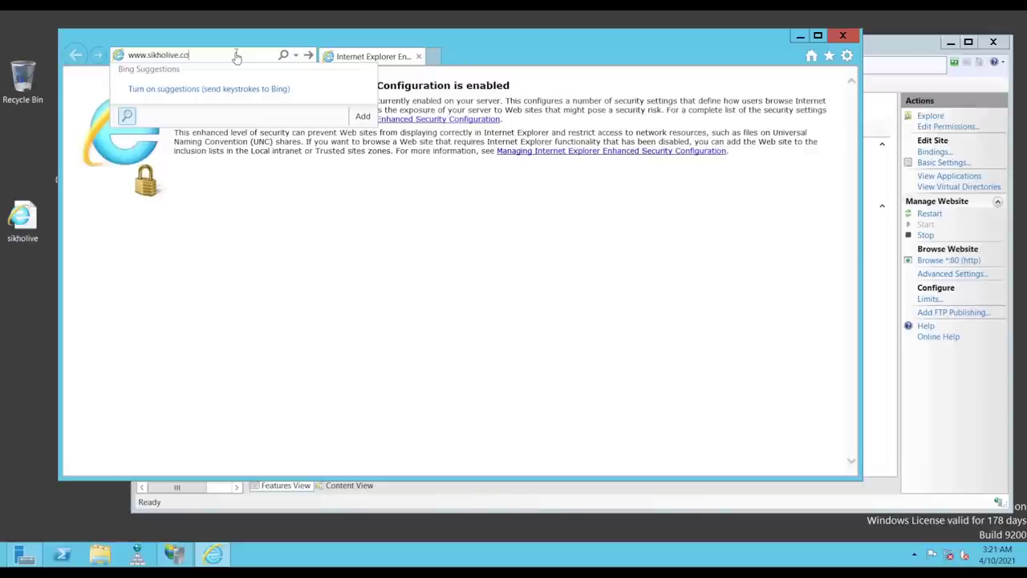
{"action": "type", "text": "m"}
{"action": "key", "text": "Return"}
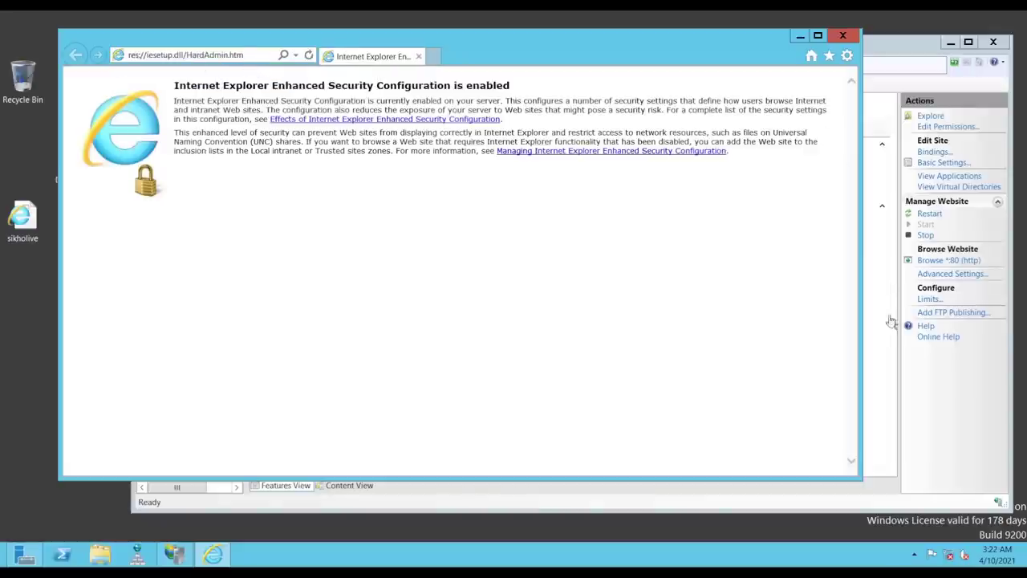
In IIS Manager, edit the Default Web Site's http binding on port 80 and assign it the IP address 1.0.0.2
{"action": "left_click", "coordinate": [889, 290]}
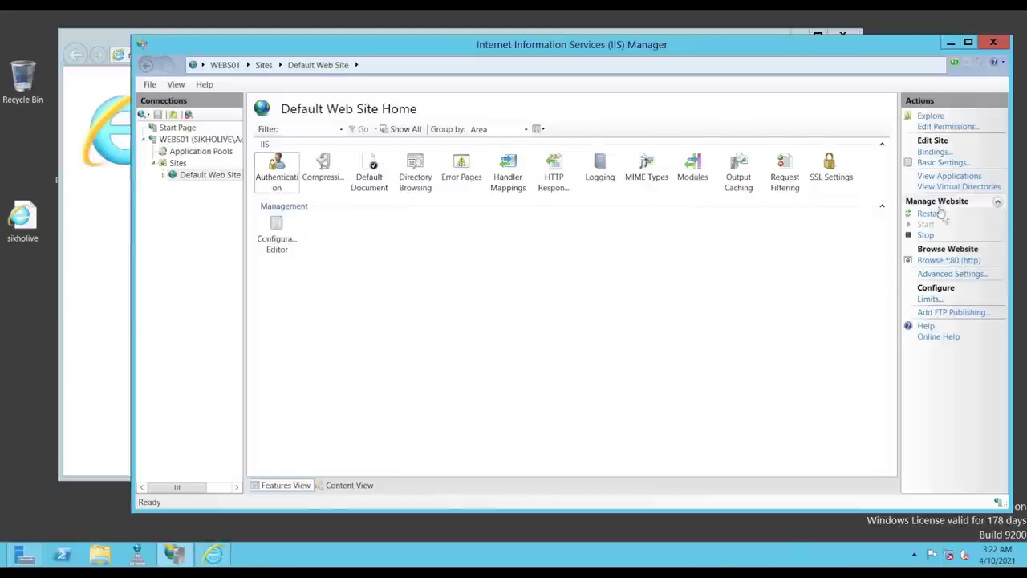
{"action": "left_click", "coordinate": [934, 152]}
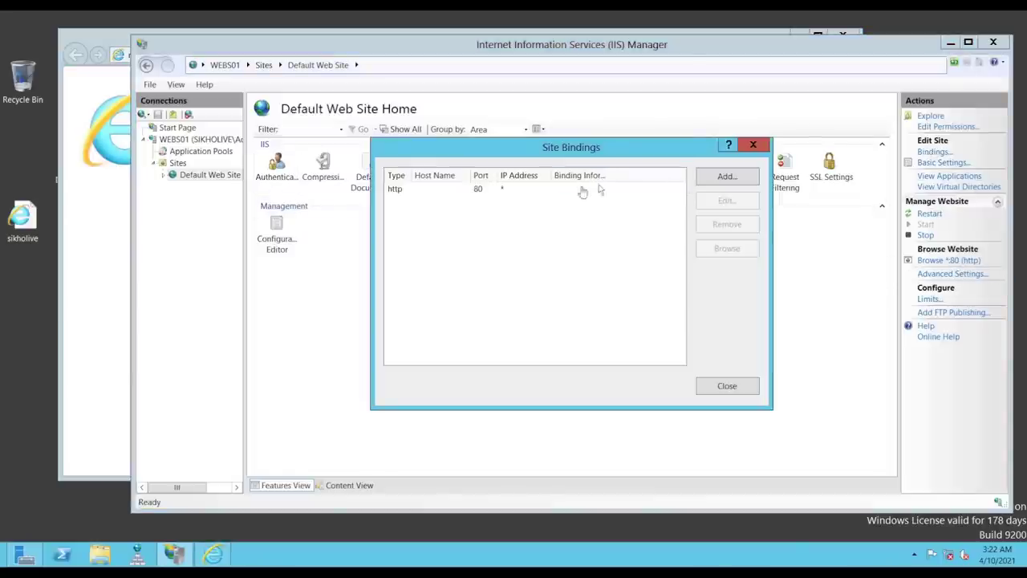
{"action": "left_click", "coordinate": [547, 191]}
{"action": "left_click", "coordinate": [730, 201]}
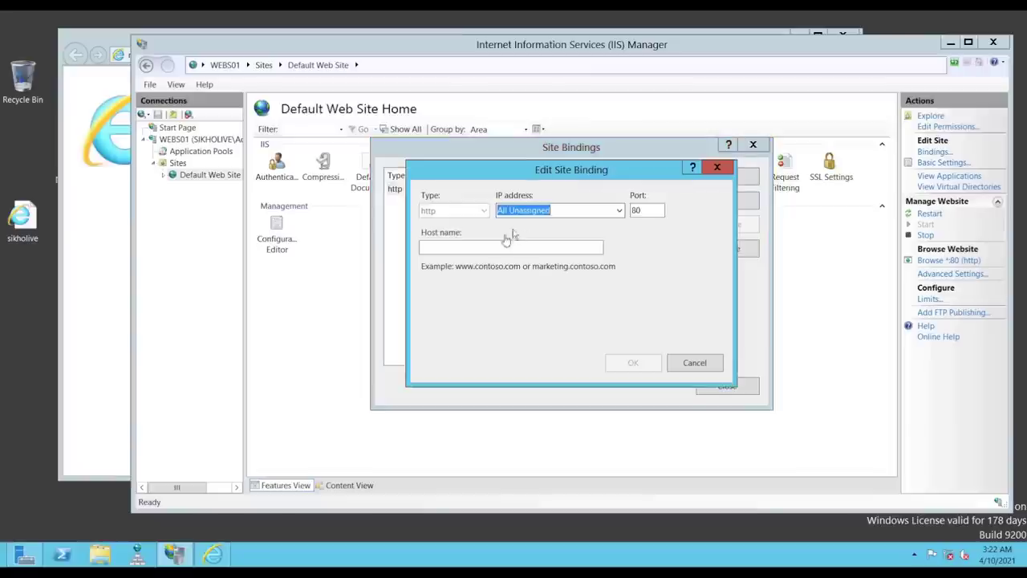
{"action": "left_click", "coordinate": [488, 248]}
{"action": "left_click", "coordinate": [619, 211]}
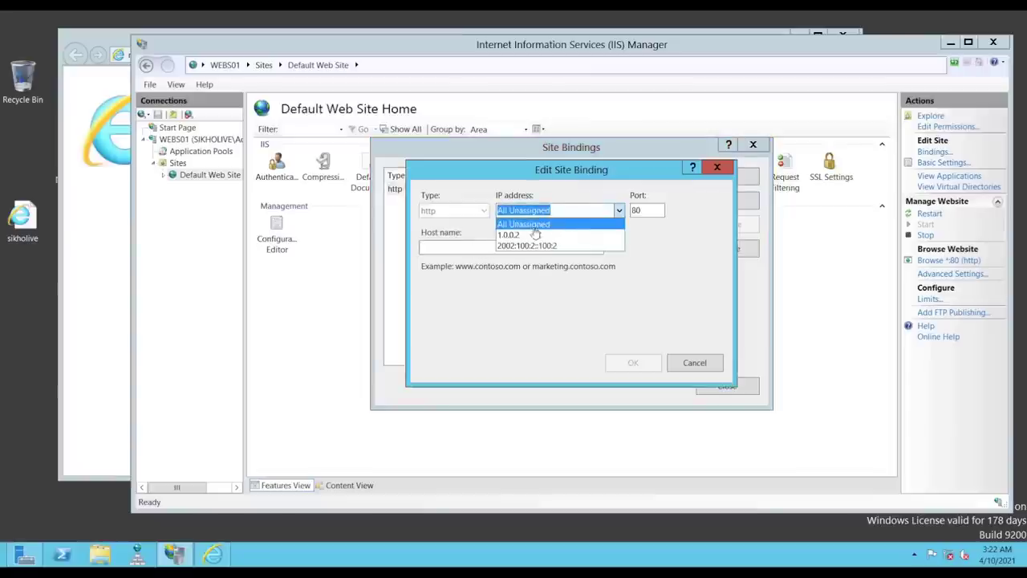
{"action": "left_click", "coordinate": [522, 235]}
{"action": "left_click", "coordinate": [502, 247]}
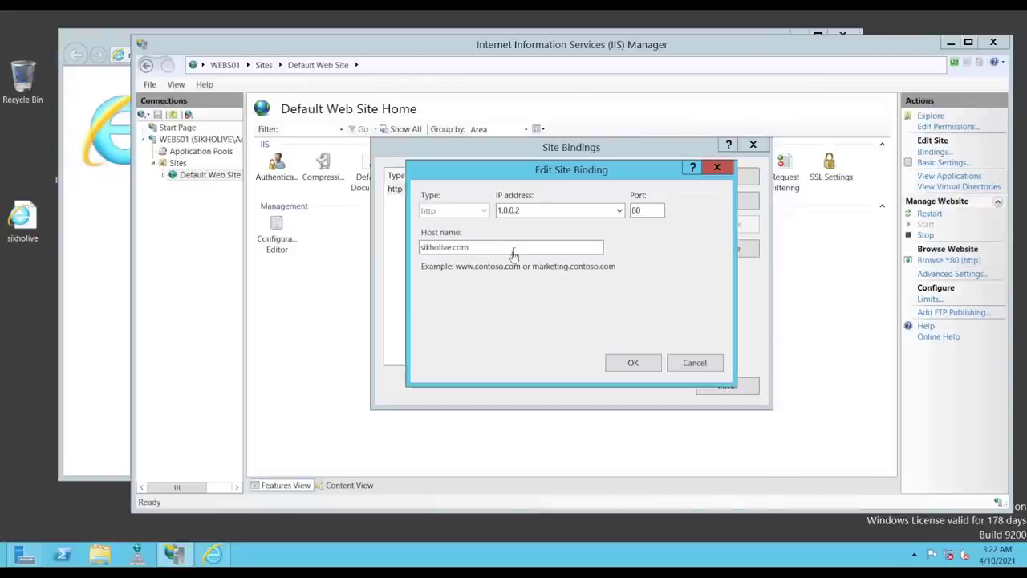
{"action": "left_click", "coordinate": [421, 249]}
{"action": "type", "text": "www."}
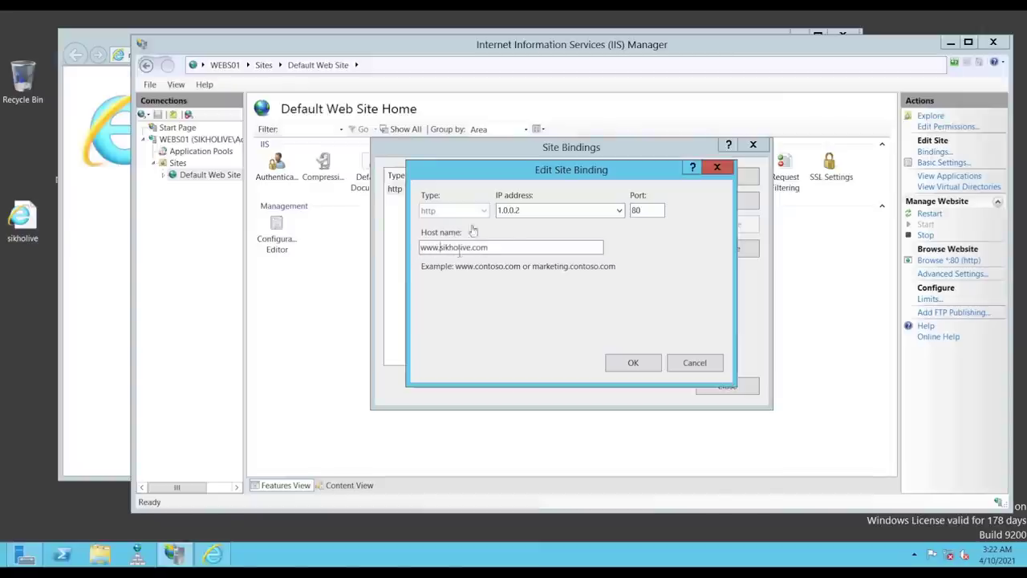
{"action": "key", "text": "Return"}
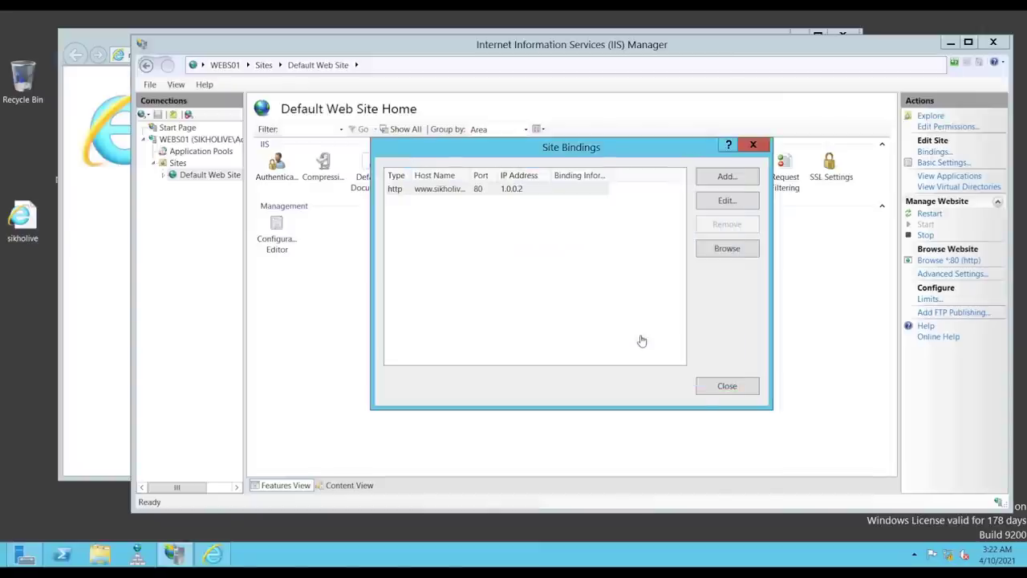
{"action": "left_click", "coordinate": [718, 390]}
In DNS Manager, open the webs01 Host (A) record in the sikholive.com forward lookup zone and copy its fully qualified domain name
{"action": "left_click", "coordinate": [88, 109]}
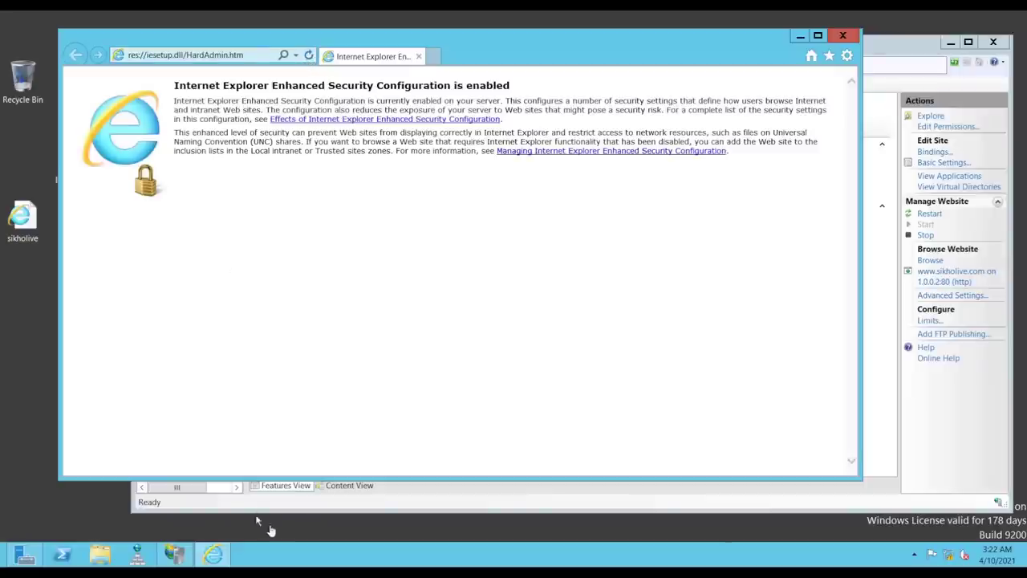
{"action": "left_click", "coordinate": [140, 559]}
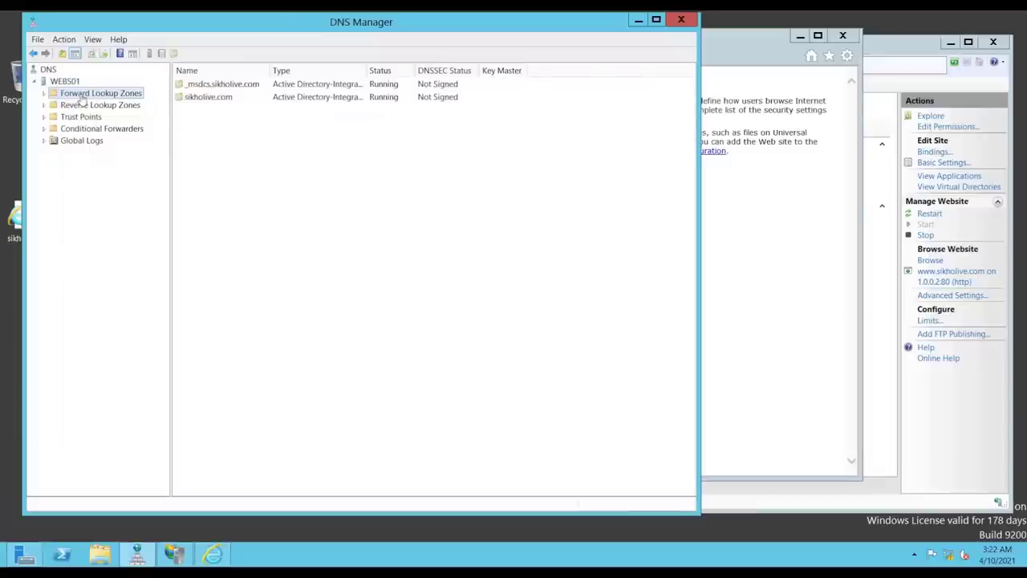
{"action": "double_click", "coordinate": [83, 94]}
{"action": "left_click", "coordinate": [90, 118]}
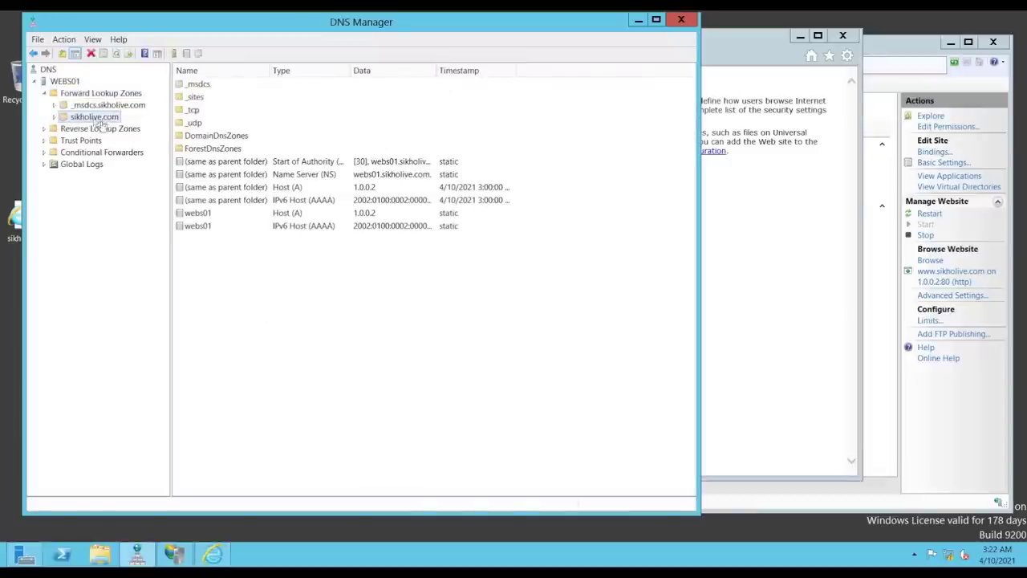
{"action": "double_click", "coordinate": [287, 214]}
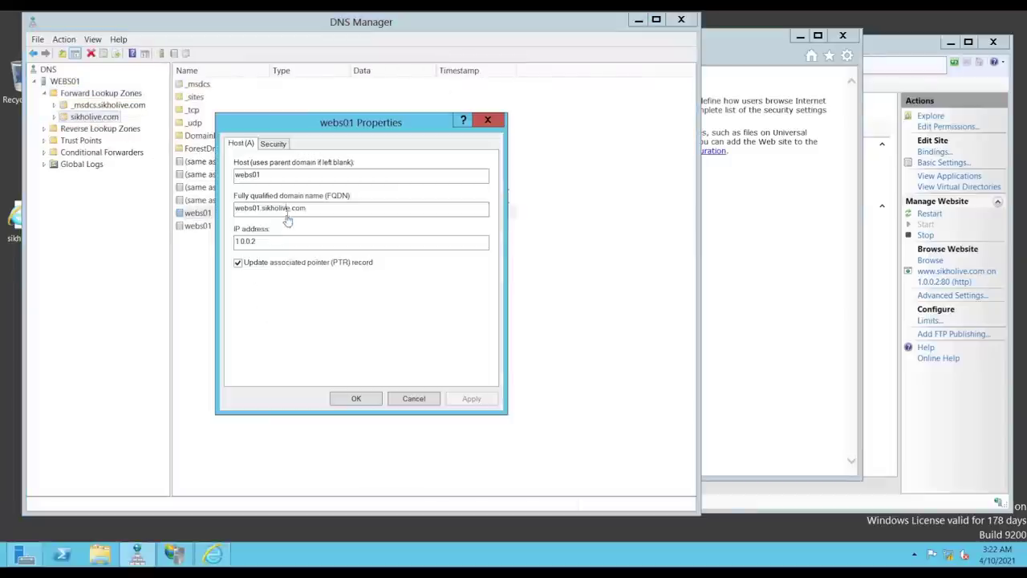
{"action": "left_click_drag", "start_coordinate": [268, 175], "coordinate": [205, 176]}
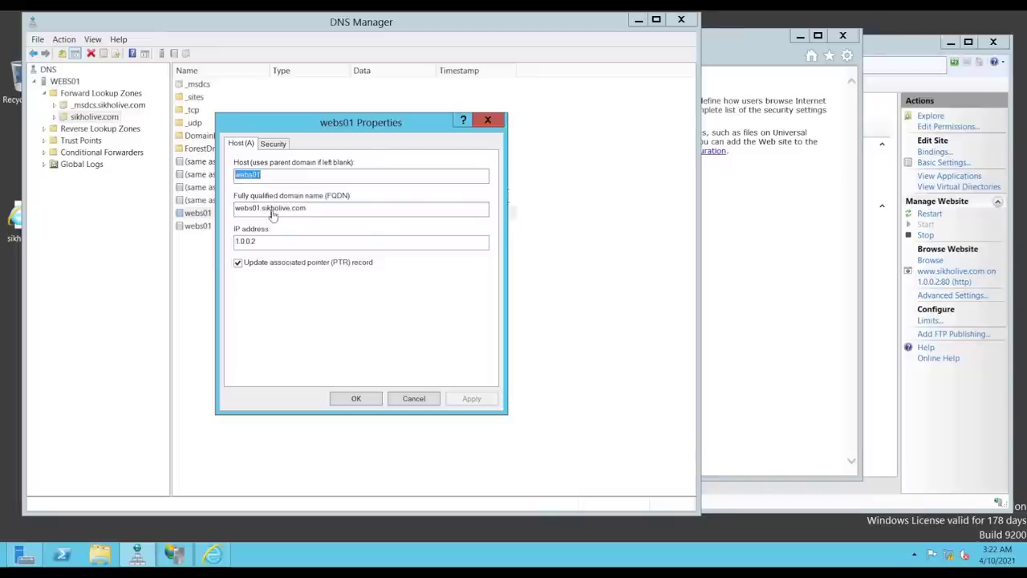
{"action": "left_click_drag", "start_coordinate": [313, 211], "coordinate": [248, 210]}
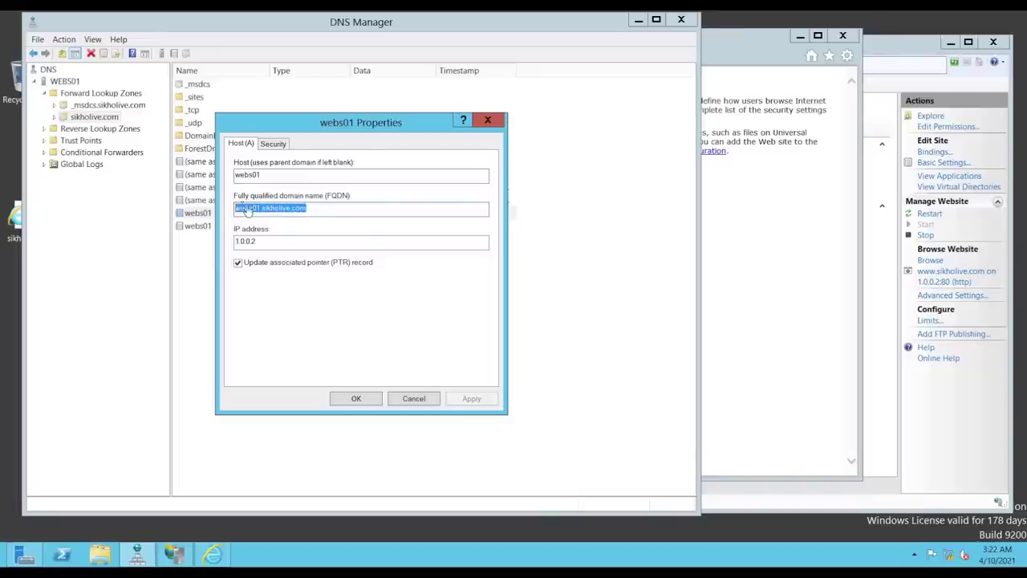
{"action": "right_click", "coordinate": [262, 212]}
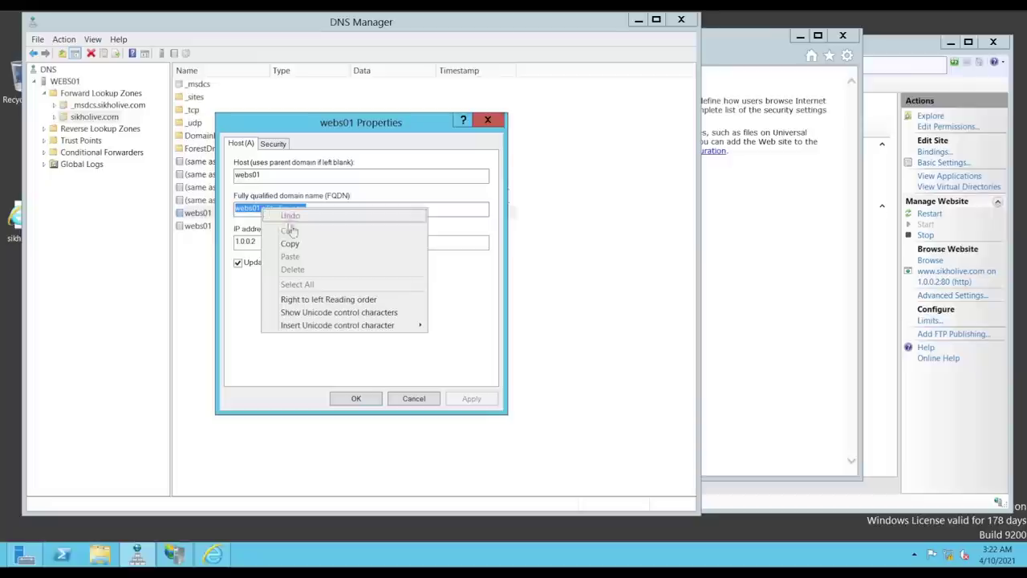
{"action": "left_click", "coordinate": [287, 242]}
Switch to Internet Explorer, browse to the copied address webs01.sikholive.com, dismiss the security prompts and minimize the browser
{"action": "left_click", "coordinate": [215, 549]}
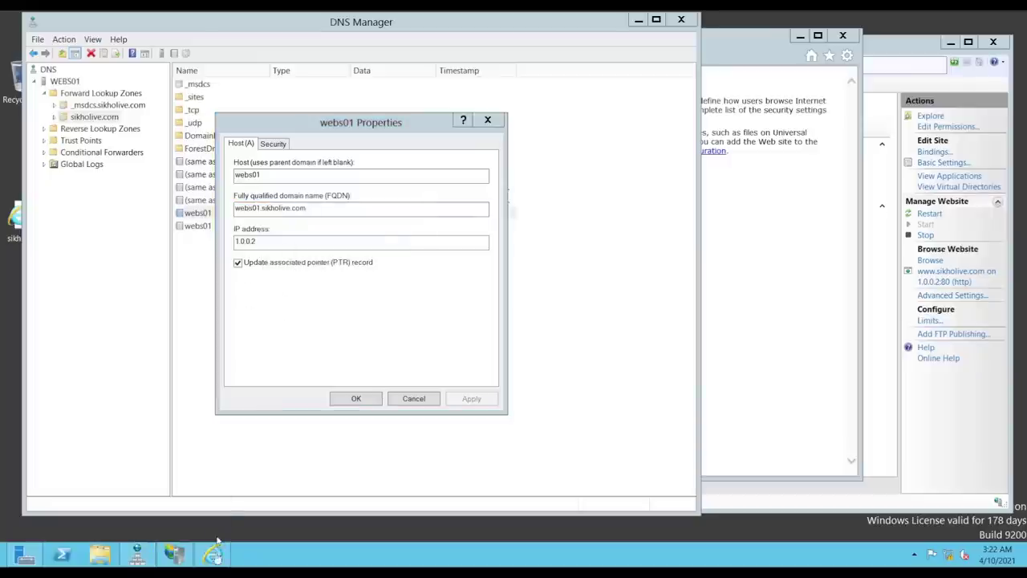
{"action": "left_click", "coordinate": [213, 55]}
{"action": "key", "text": "ctrl+v"}
{"action": "key", "text": "Return"}
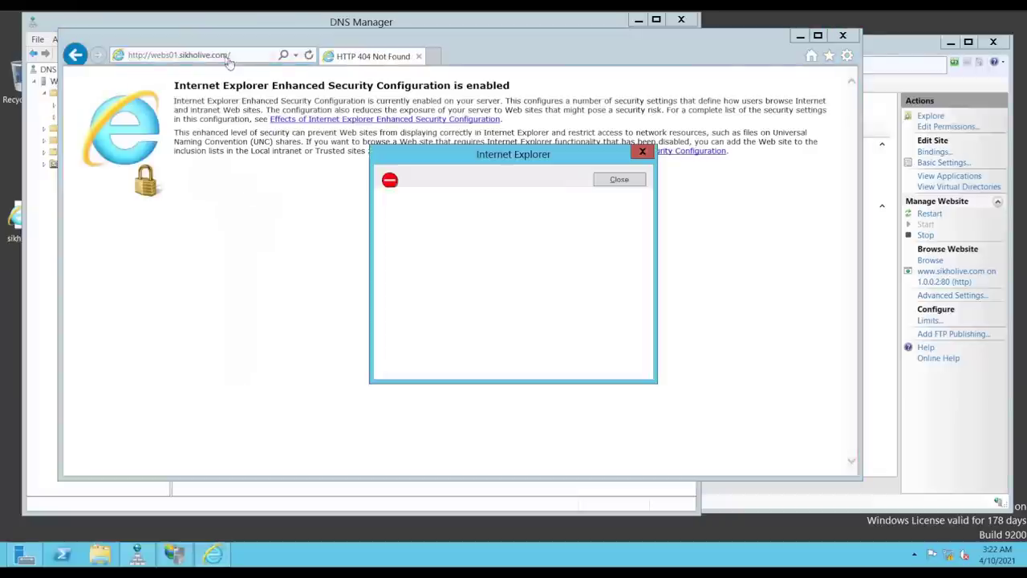
{"action": "left_click", "coordinate": [619, 282]}
{"action": "left_click", "coordinate": [586, 255]}
{"action": "left_click", "coordinate": [585, 372]}
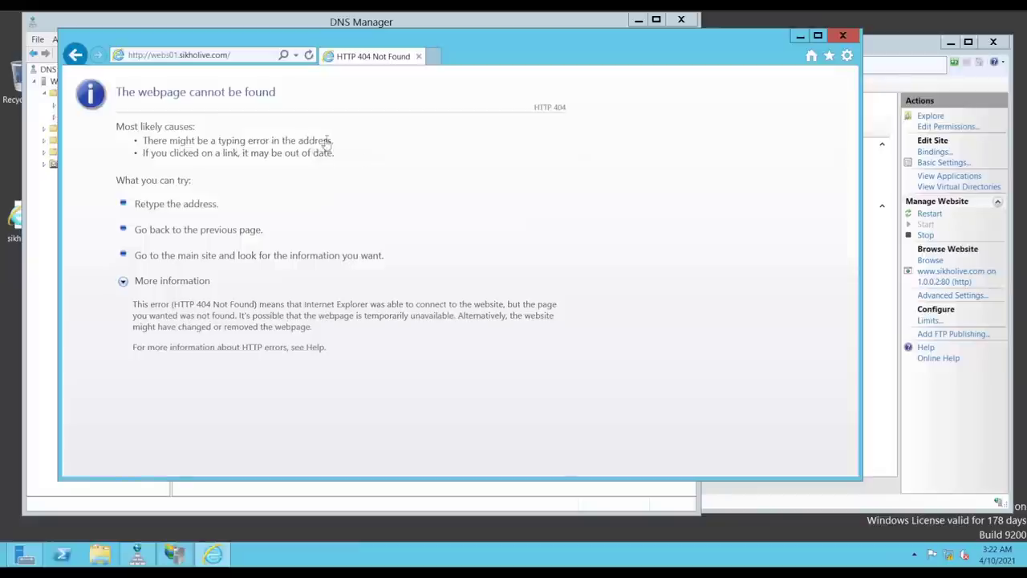
{"action": "left_click", "coordinate": [800, 42]}
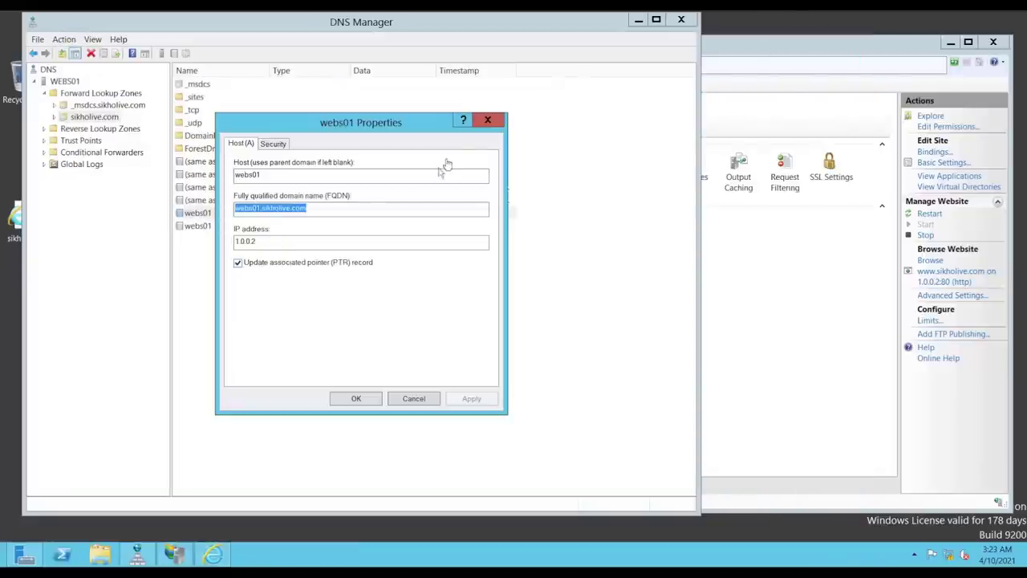
Close the webs01 record's properties and review the records in the sikholive.com zone
{"action": "left_click", "coordinate": [489, 121]}
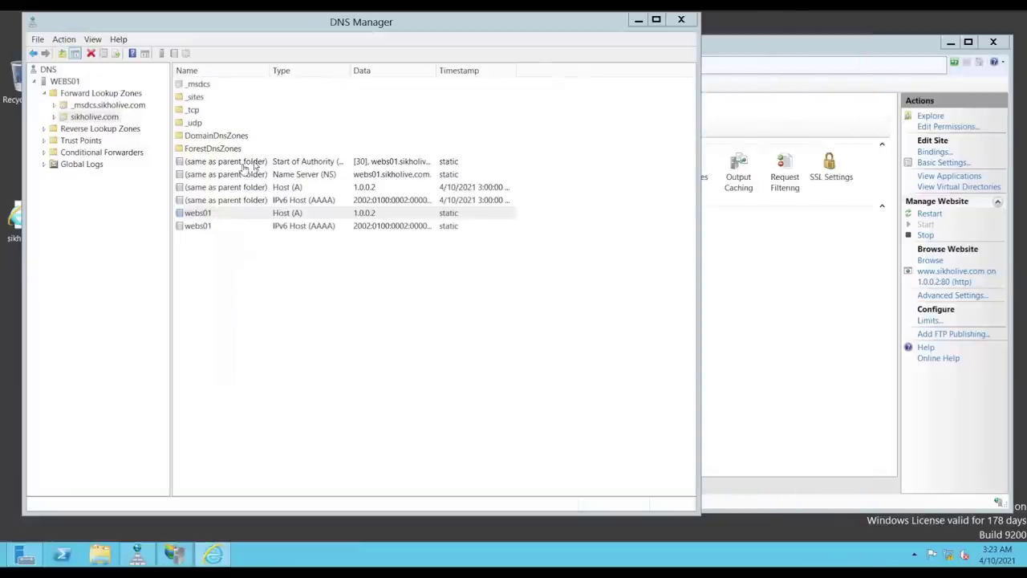
{"action": "left_click", "coordinate": [82, 117]}
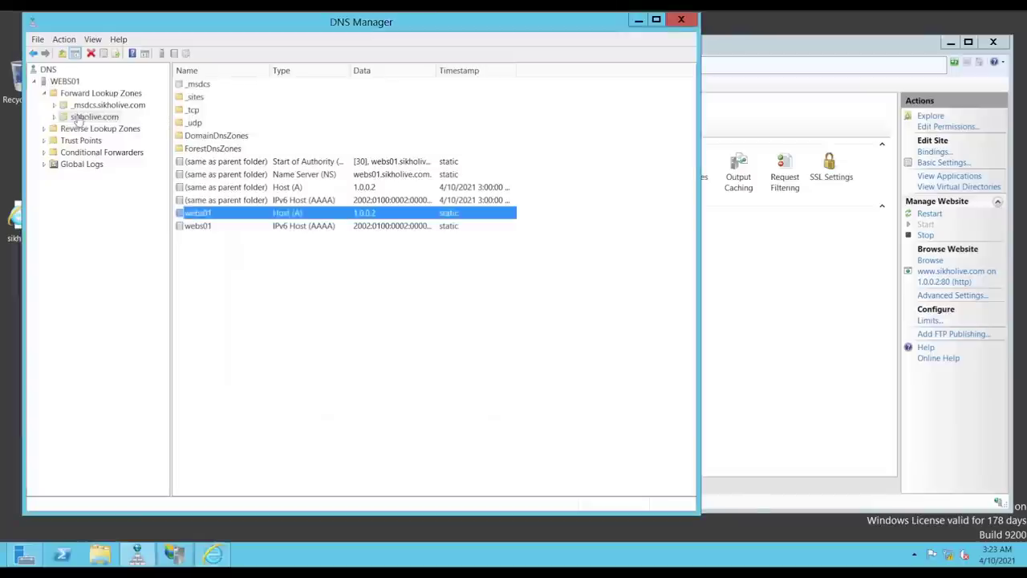
{"action": "left_click", "coordinate": [213, 228]}
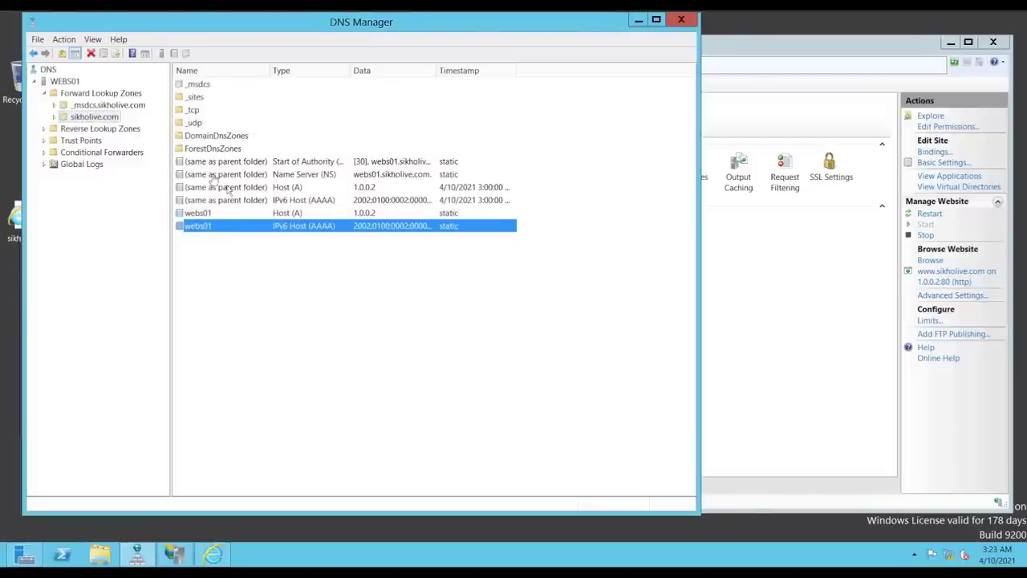
Add a new host record named www with IP address 1.0.0.2 and an associated pointer record to the sikholive.com zone, and select it
{"action": "left_click", "coordinate": [102, 118]}
{"action": "right_click", "coordinate": [103, 118]}
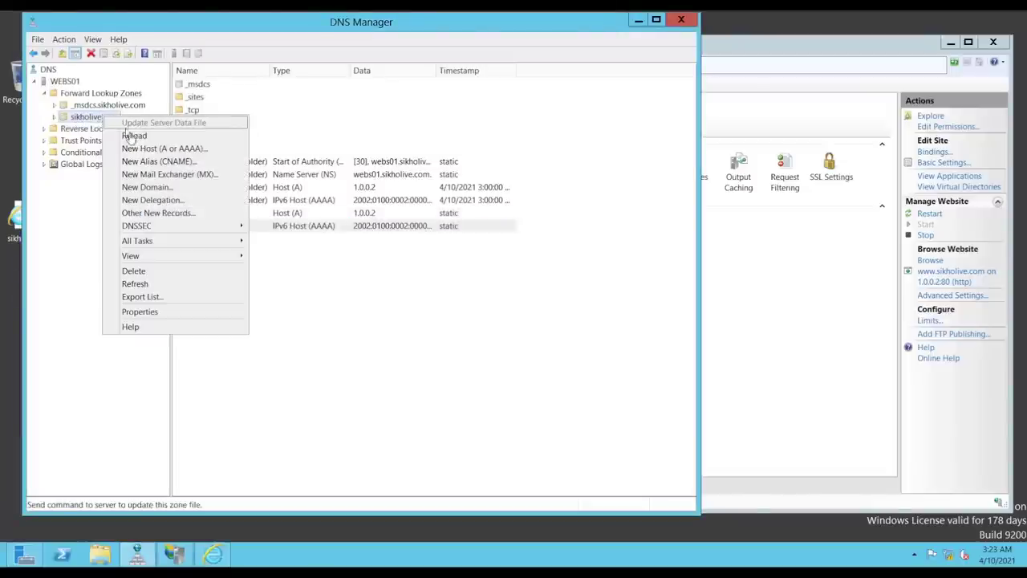
{"action": "left_click", "coordinate": [163, 146]}
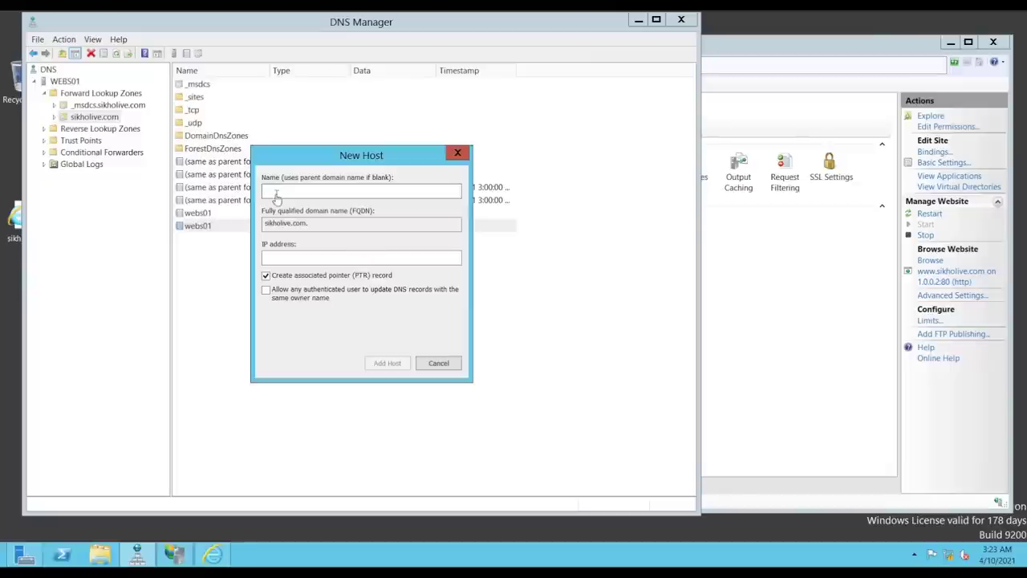
{"action": "type", "text": "www"}
{"action": "left_click", "coordinate": [282, 257]}
{"action": "type", "text": "1.0.0.2"}
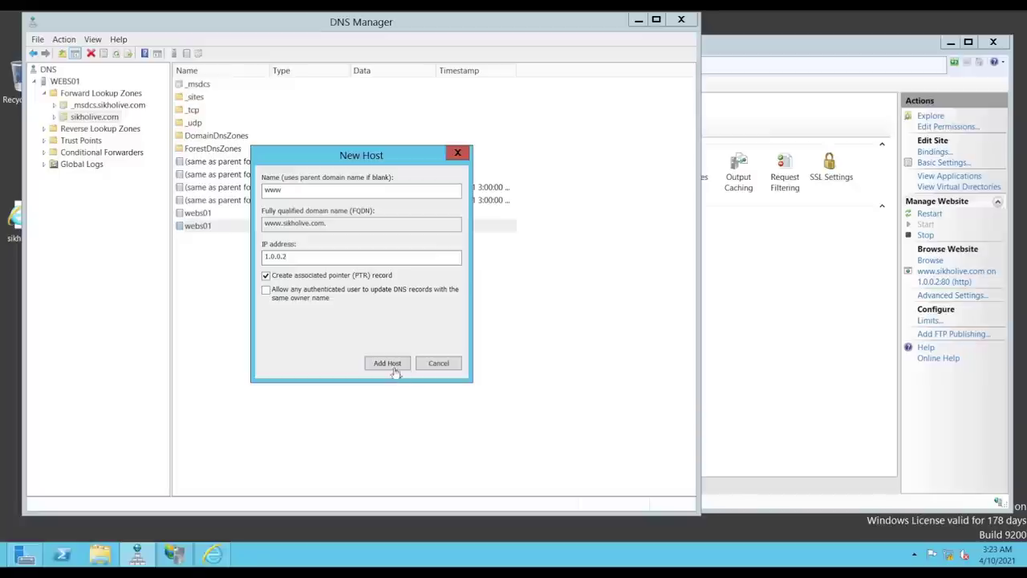
{"action": "left_click", "coordinate": [390, 365]}
{"action": "left_click", "coordinate": [615, 319]}
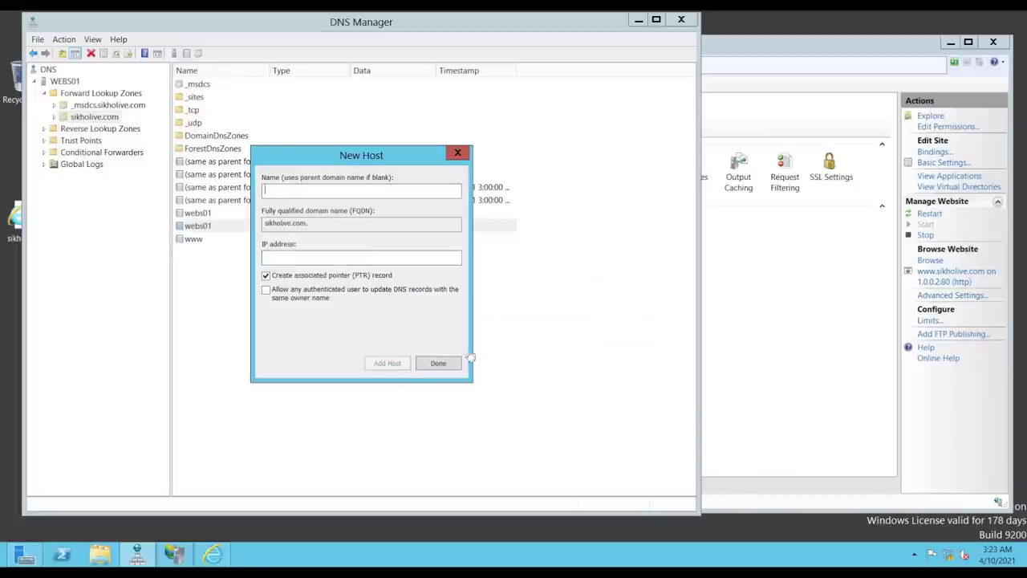
{"action": "left_click", "coordinate": [437, 365]}
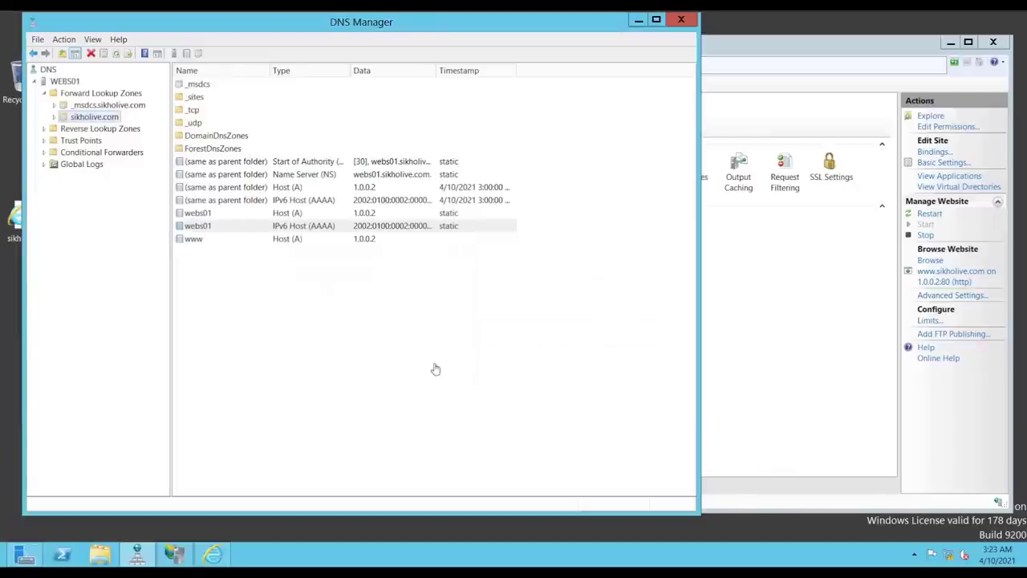
{"action": "left_click", "coordinate": [225, 240]}
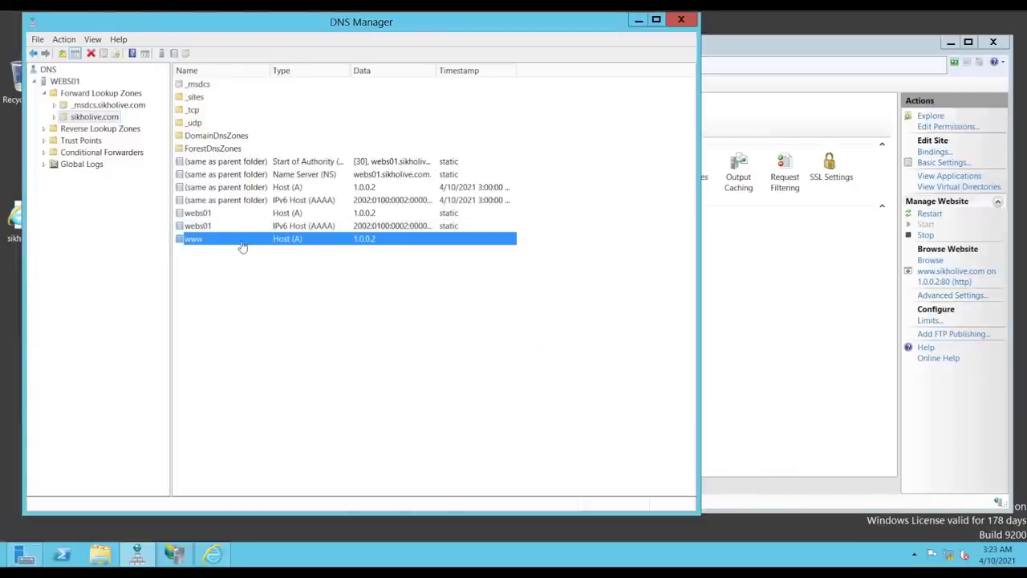
Open the properties of the www host record, check its fully qualified domain name, and close them
{"action": "double_click", "coordinate": [242, 244]}
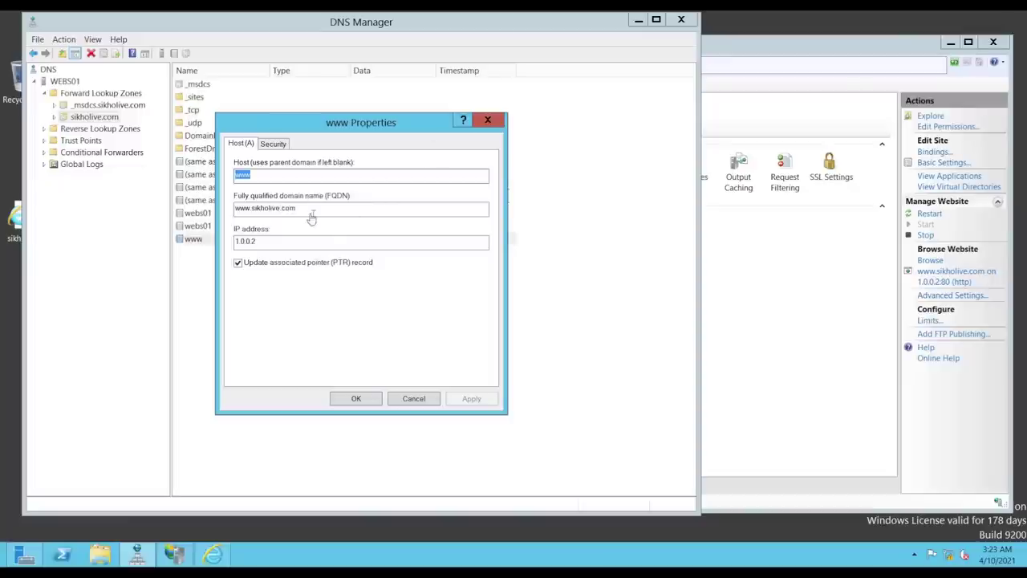
{"action": "key", "text": "Tab"}
{"action": "left_click", "coordinate": [488, 120]}
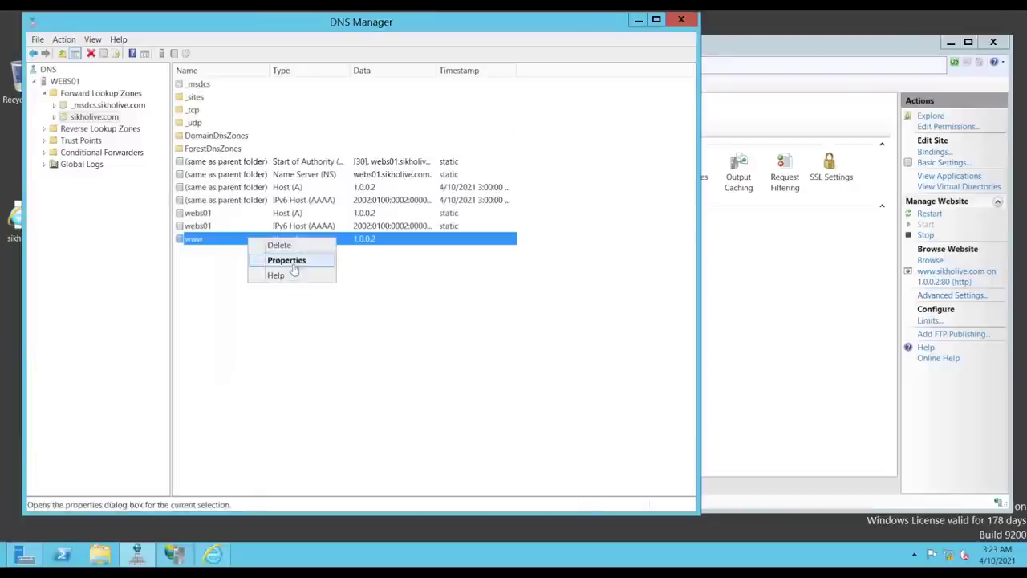
{"action": "left_click", "coordinate": [285, 260]}
{"action": "left_click", "coordinate": [386, 406]}
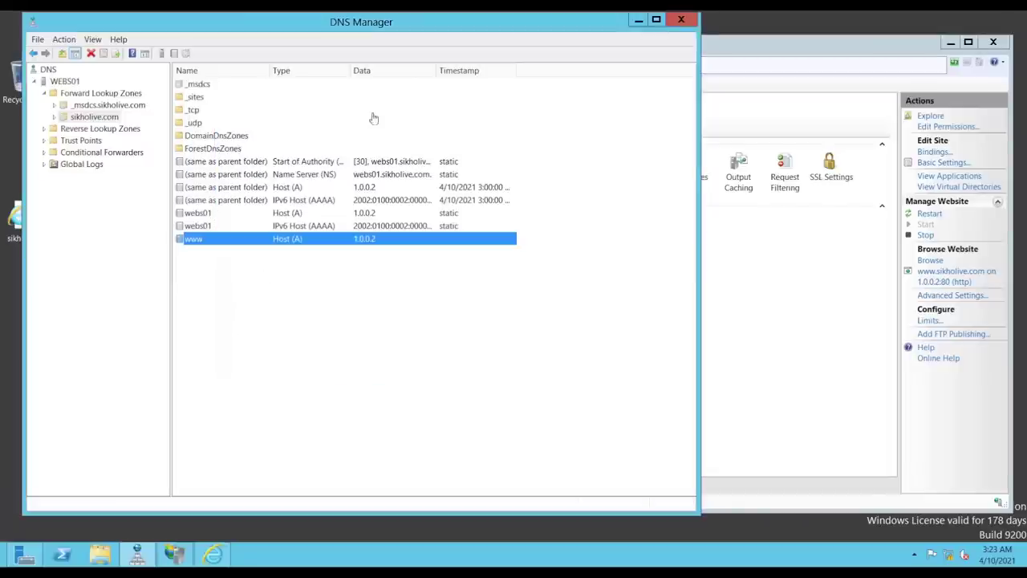
{"action": "left_click", "coordinate": [769, 269]}
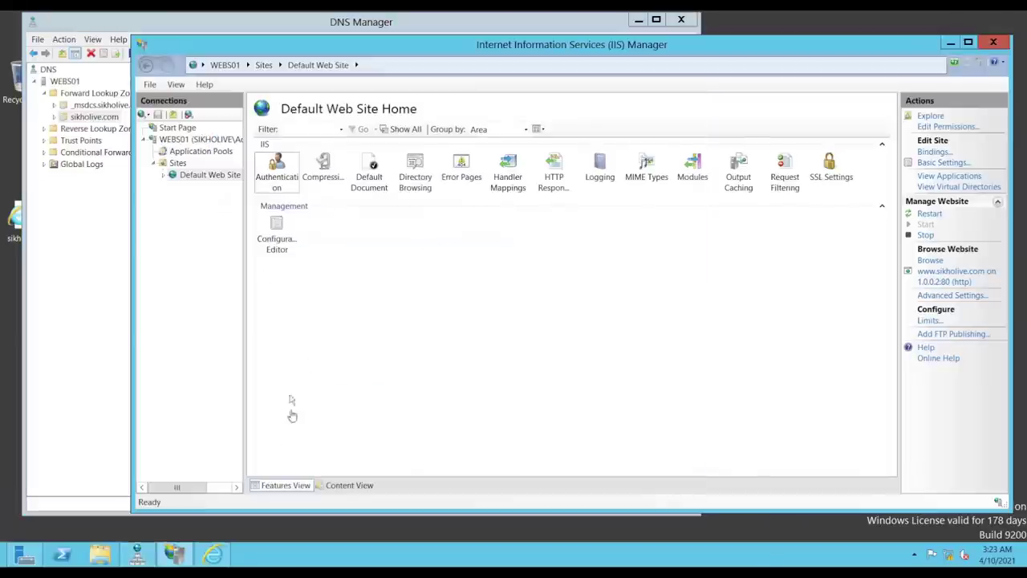
{"action": "left_click", "coordinate": [212, 554]}
{"action": "left_click", "coordinate": [227, 55]}
{"action": "type", "text": "www.sikholive.com"}
{"action": "key", "text": "Return"}
Browse to the web server's IP address 1.0.0.2
{"action": "left_click", "coordinate": [228, 54]}
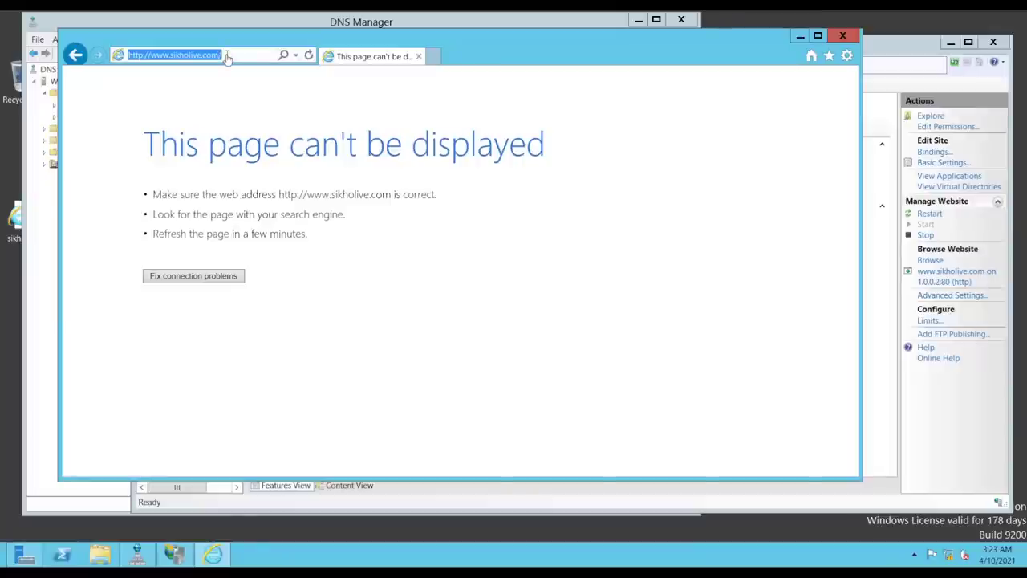
{"action": "type", "text": "1.0.0"}
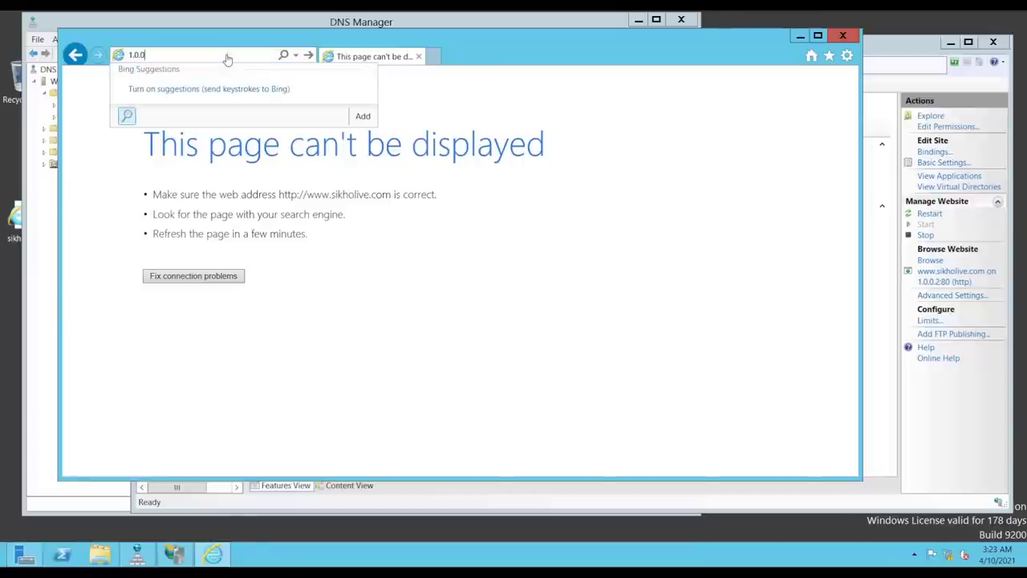
{"action": "type", "text": ".2"}
{"action": "key", "text": "Return"}
{"action": "left_click", "coordinate": [199, 59]}
{"action": "key", "text": "Home"}
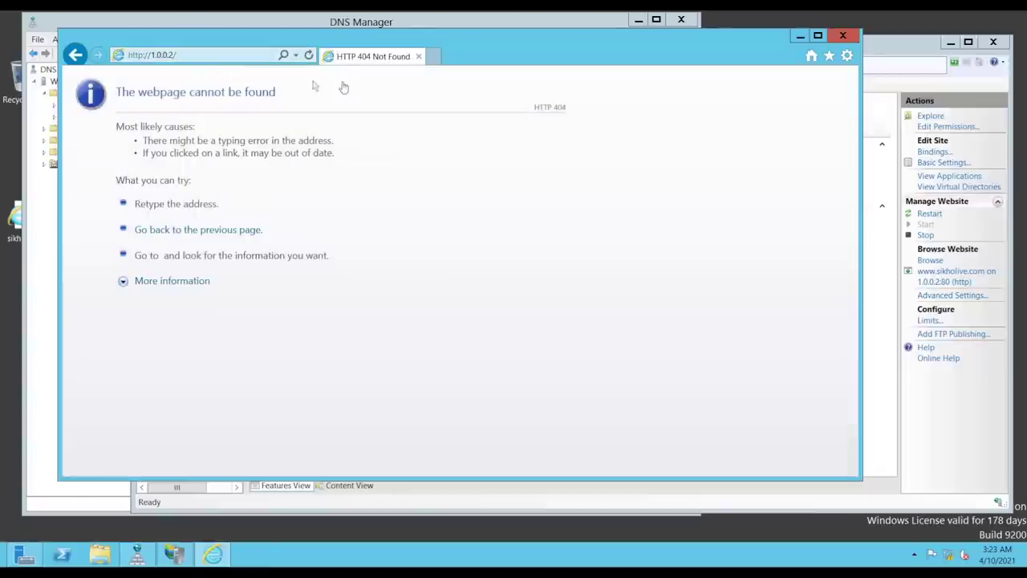
{"action": "left_click", "coordinate": [214, 58]}
{"action": "left_click", "coordinate": [214, 58]}
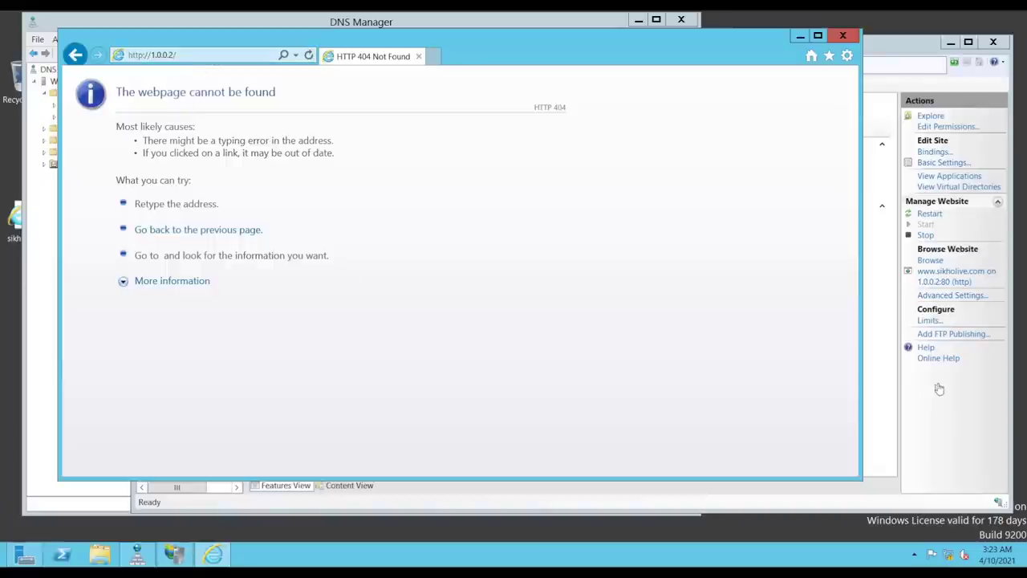
{"action": "left_click", "coordinate": [880, 391]}
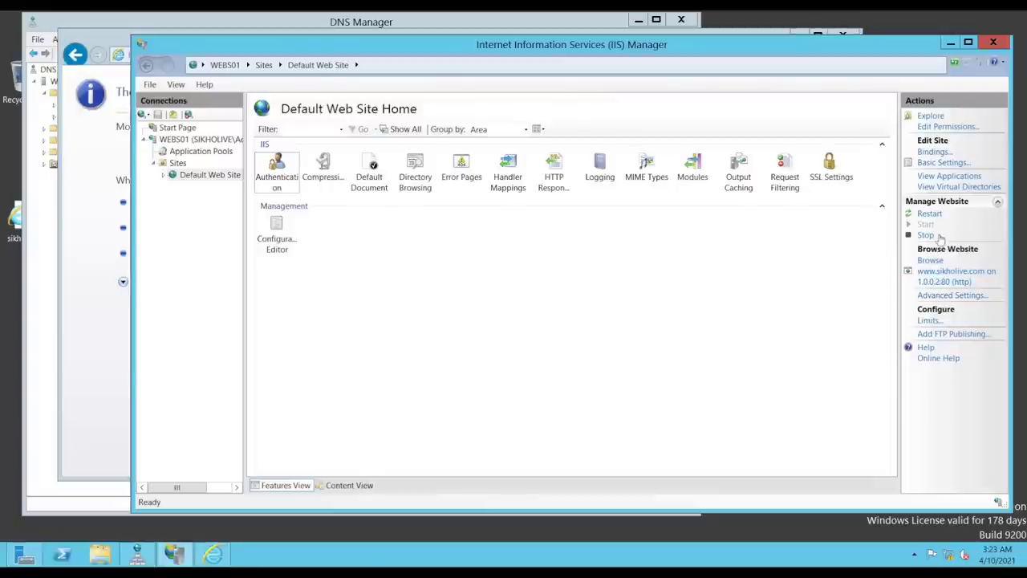
{"action": "left_click", "coordinate": [961, 277]}
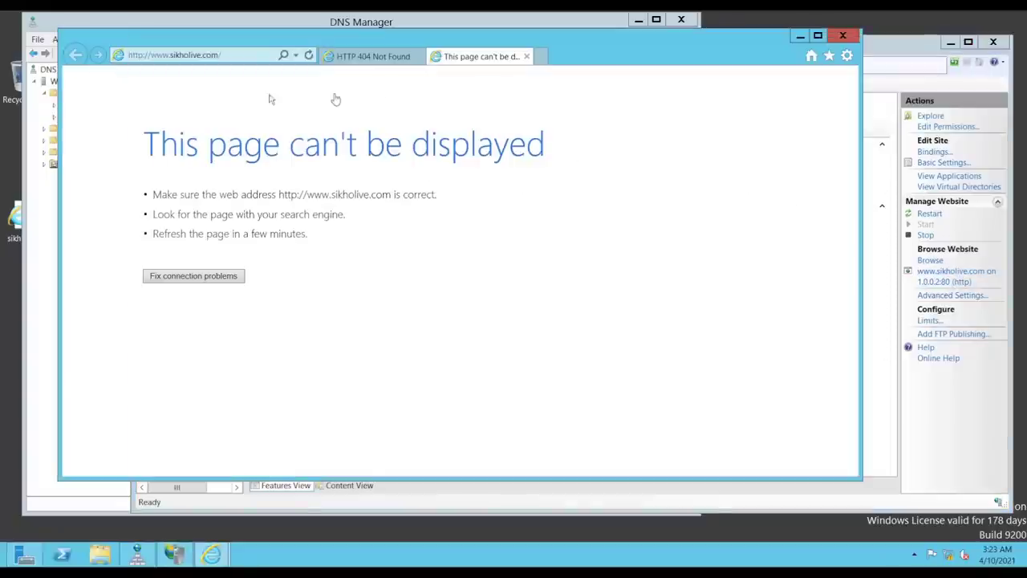
In IIS Manager, edit the Default Web Site's http binding to clear its host name, and close the site bindings
{"action": "left_click", "coordinate": [931, 153]}
{"action": "left_click", "coordinate": [488, 191]}
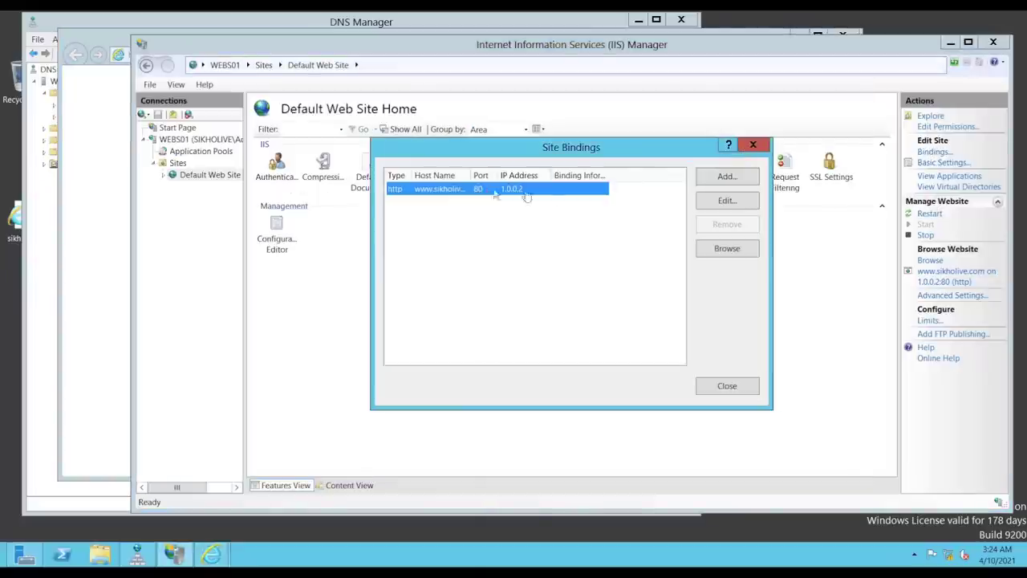
{"action": "left_click", "coordinate": [726, 202]}
{"action": "left_click_drag", "start_coordinate": [493, 246], "coordinate": [321, 245]}
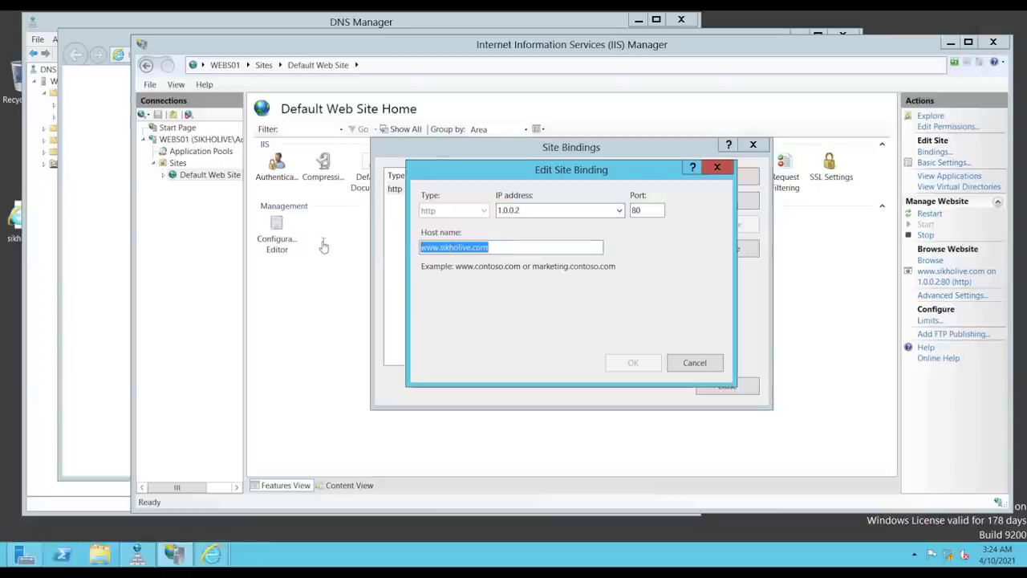
{"action": "key", "text": "BackSpace"}
{"action": "left_click", "coordinate": [642, 365]}
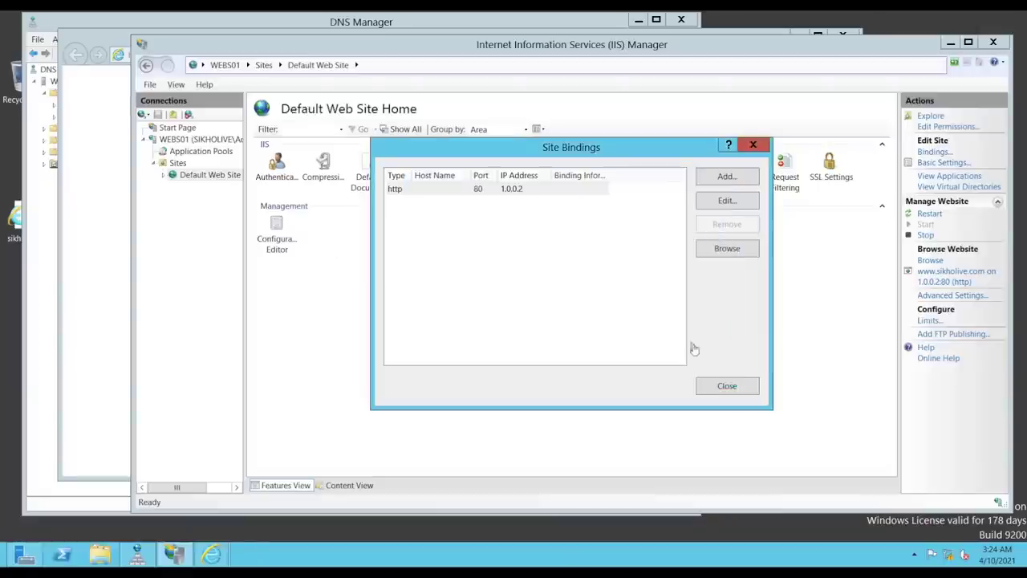
{"action": "left_click", "coordinate": [723, 386]}
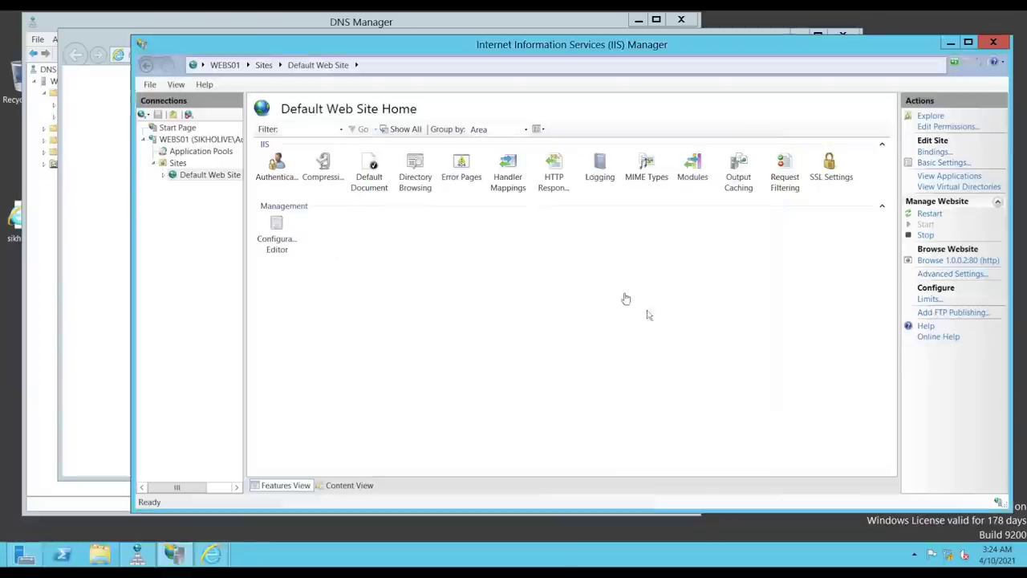
Switch back to Internet Explorer and load 1.0.0.2 in the current tab to test the edited binding
{"action": "left_click", "coordinate": [110, 43]}
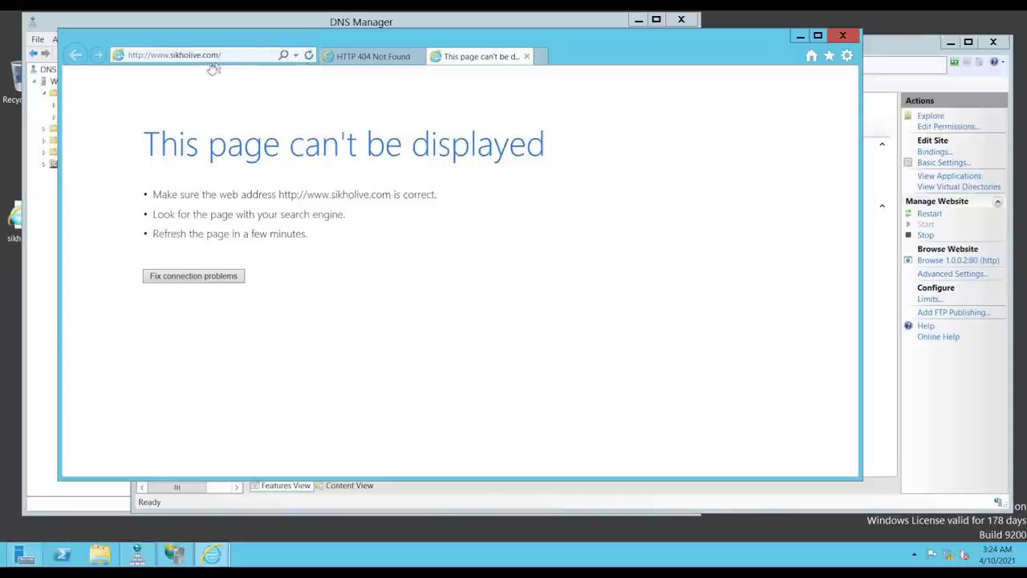
{"action": "left_click", "coordinate": [239, 61]}
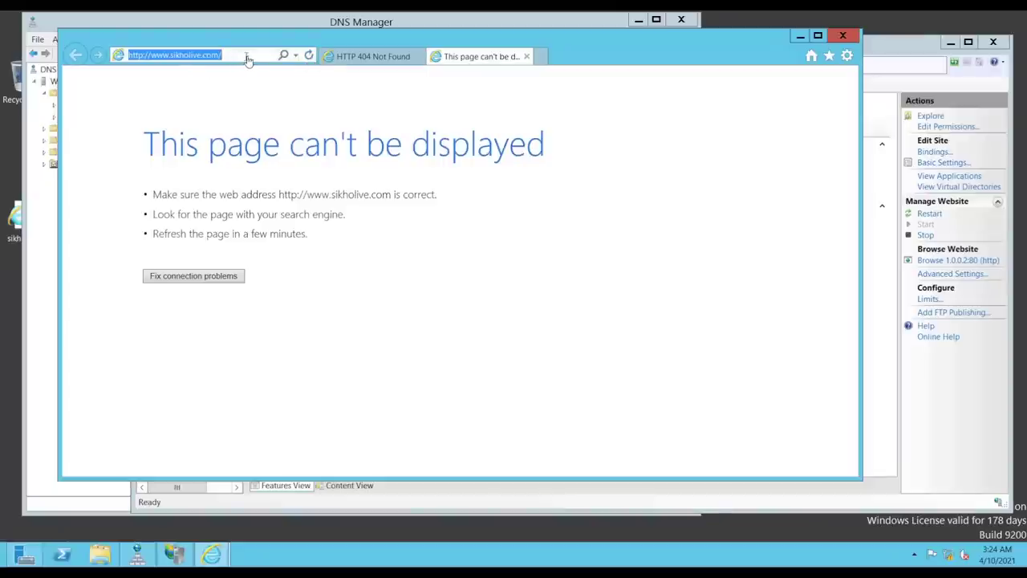
{"action": "type", "text": "1.0.0.2/"}
{"action": "key", "text": "Return"}
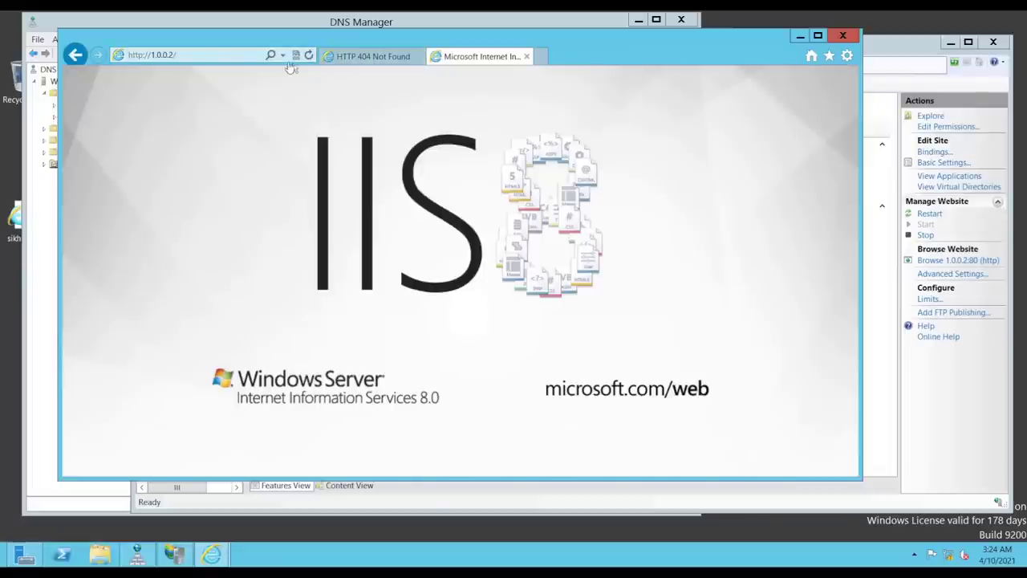
{"action": "left_click", "coordinate": [353, 58]}
{"action": "left_click", "coordinate": [212, 58]}
{"action": "type", "text": "wsikholive"}
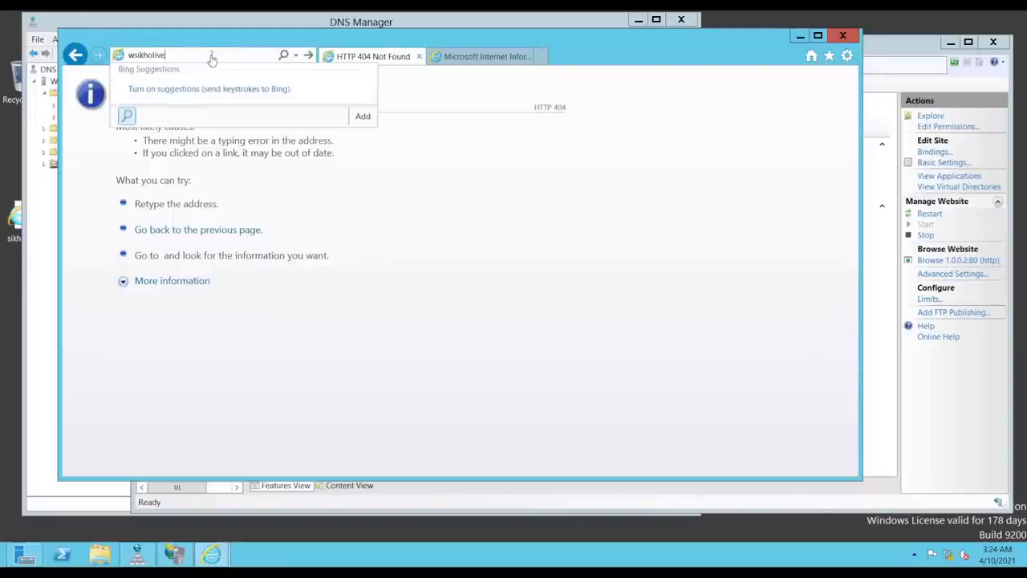
{"action": "key", "text": "BackSpace"}
{"action": "key", "text": "BackSpace"}
{"action": "key", "text": "BackSpace"}
{"action": "key", "text": "BackSpace"}
{"action": "key", "text": "BackSpace"}
{"action": "key", "text": "BackSpace"}
{"action": "key", "text": "BackSpace"}
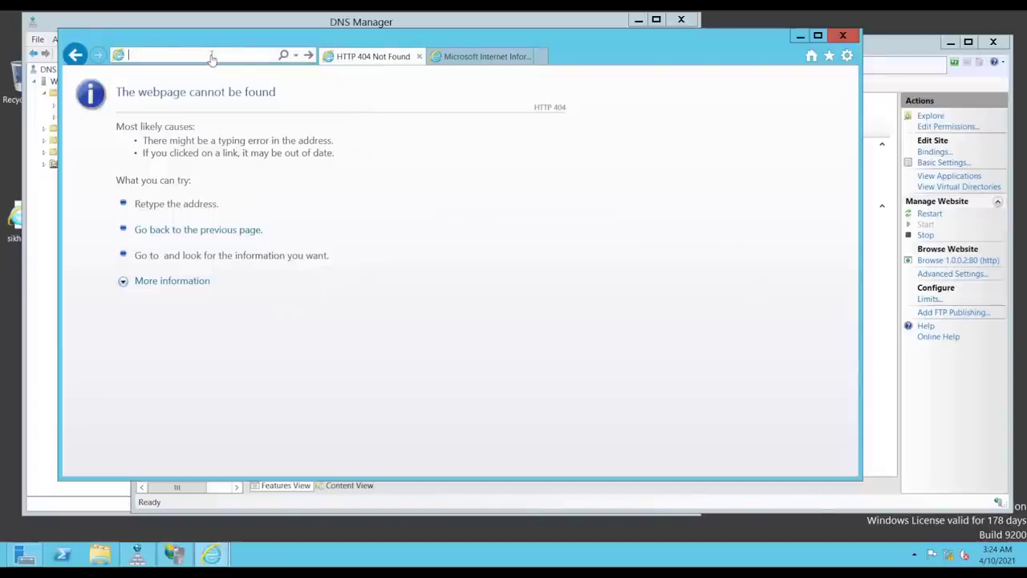
{"action": "type", "text": "www.sikholive.com"}
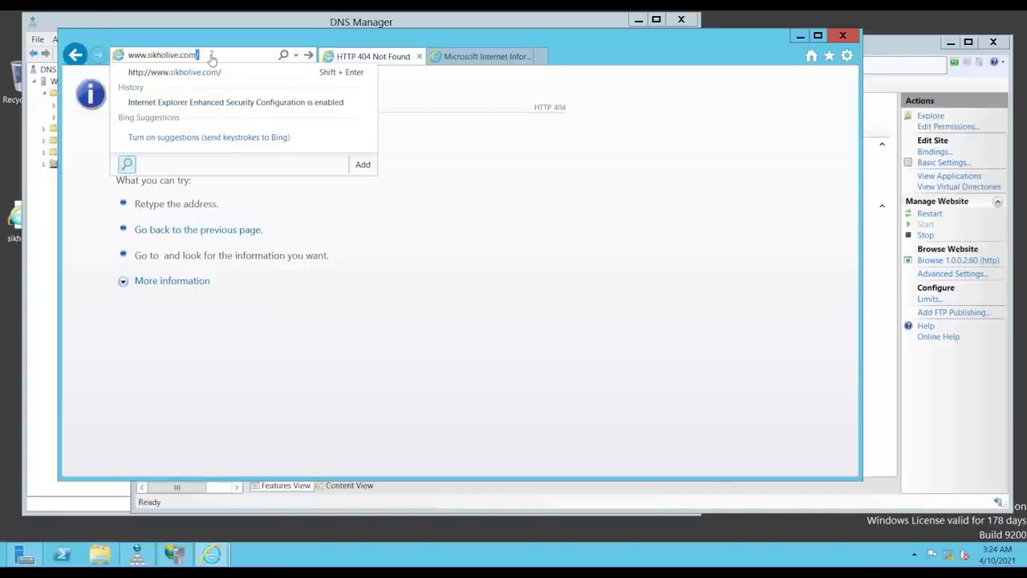
{"action": "key", "text": "Return"}
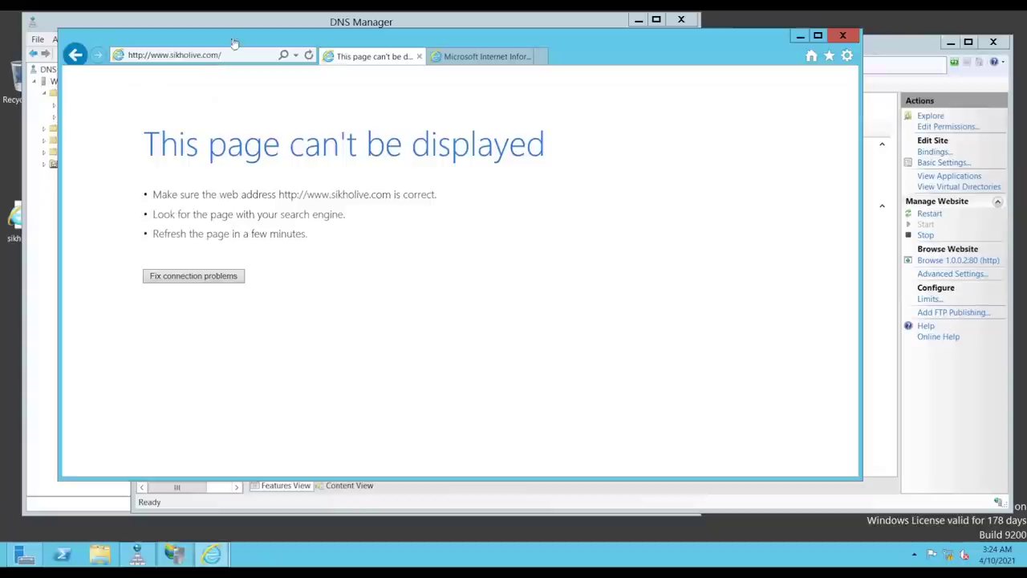
{"action": "left_click", "coordinate": [267, 58]}
{"action": "left_click", "coordinate": [267, 58]}
{"action": "left_click", "coordinate": [462, 57]}
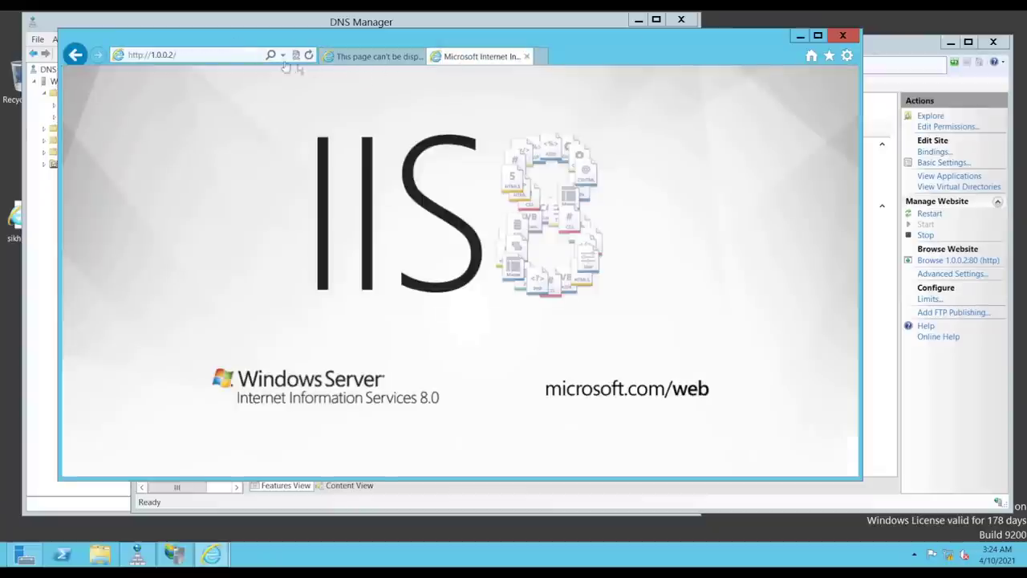
{"action": "left_click", "coordinate": [378, 58]}
{"action": "left_click", "coordinate": [220, 56]}
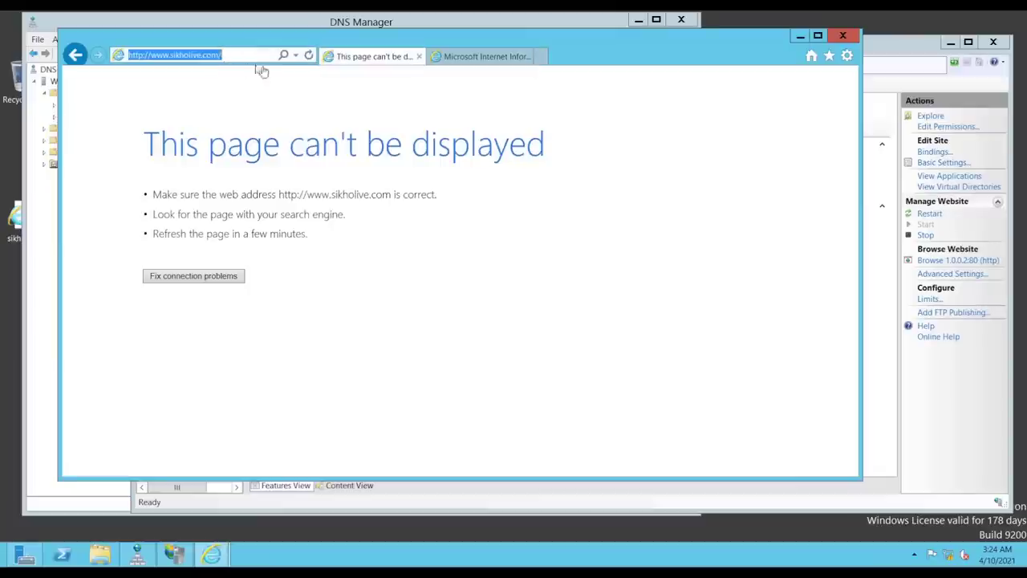
{"action": "left_click", "coordinate": [839, 268]}
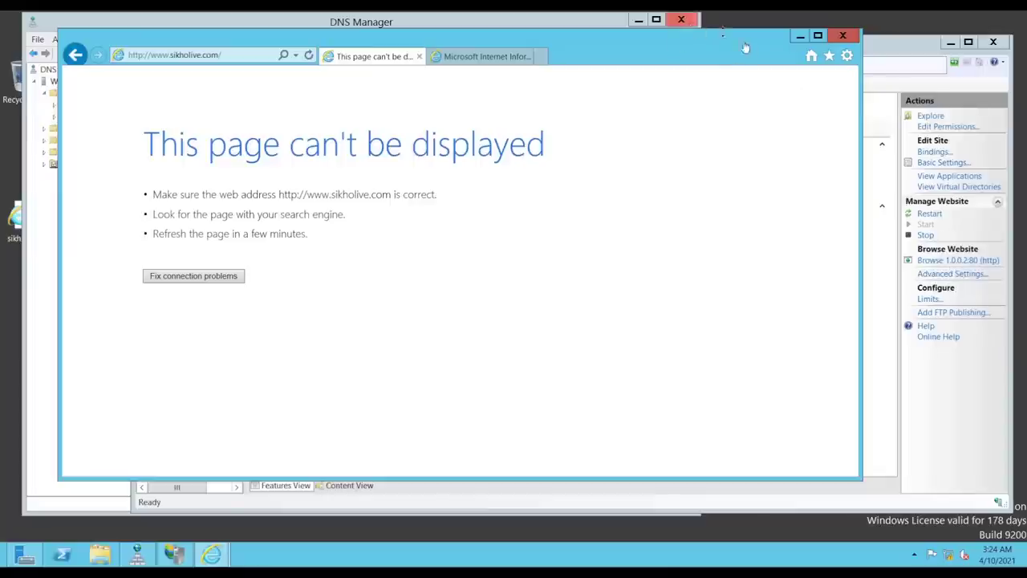
{"action": "left_click", "coordinate": [800, 35]}
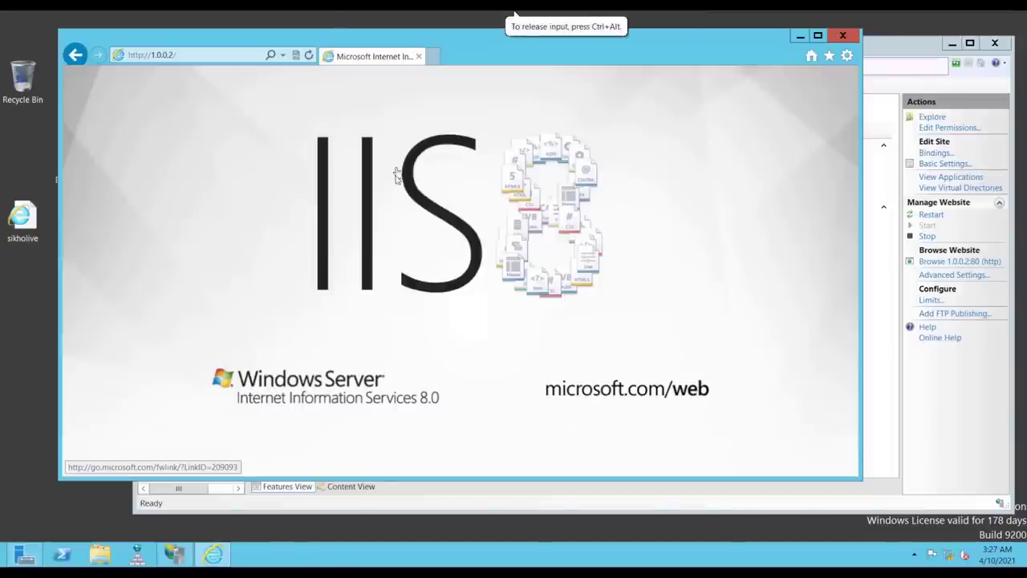
Bring IIS Manager to the front and rename the sikholive HTML file on the desktop as web
{"action": "left_click", "coordinate": [875, 54]}
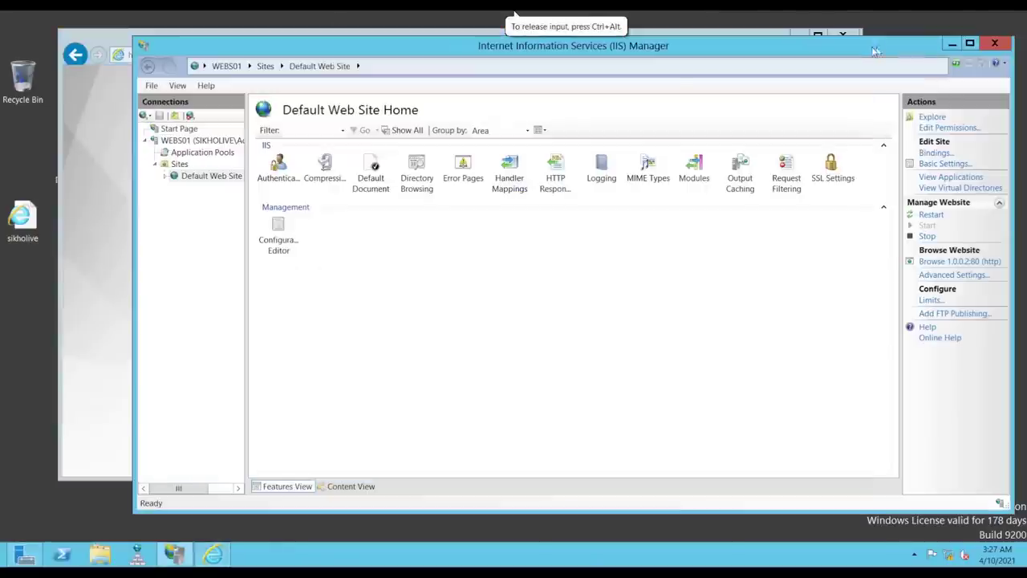
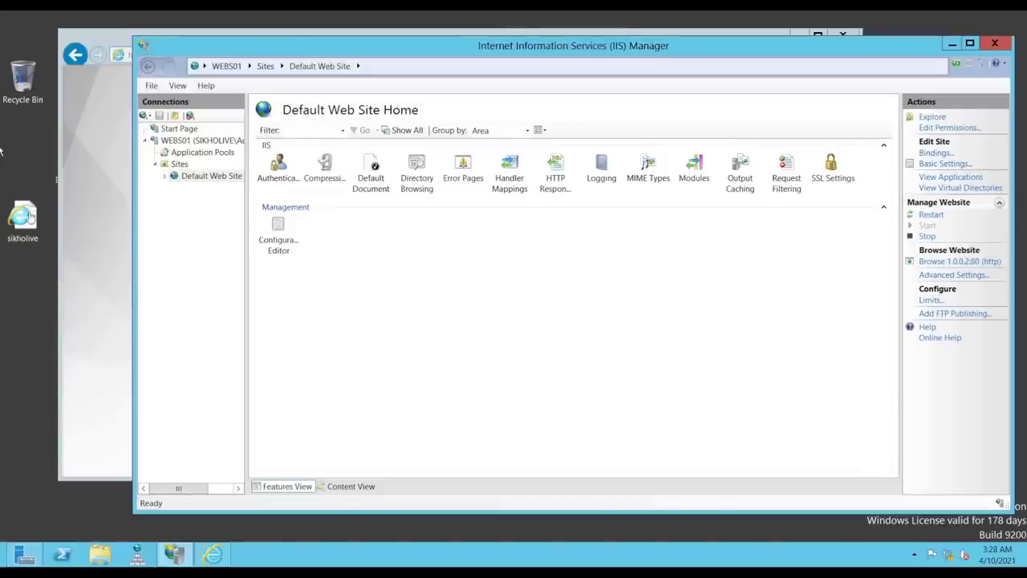
{"action": "right_click", "coordinate": [24, 215]}
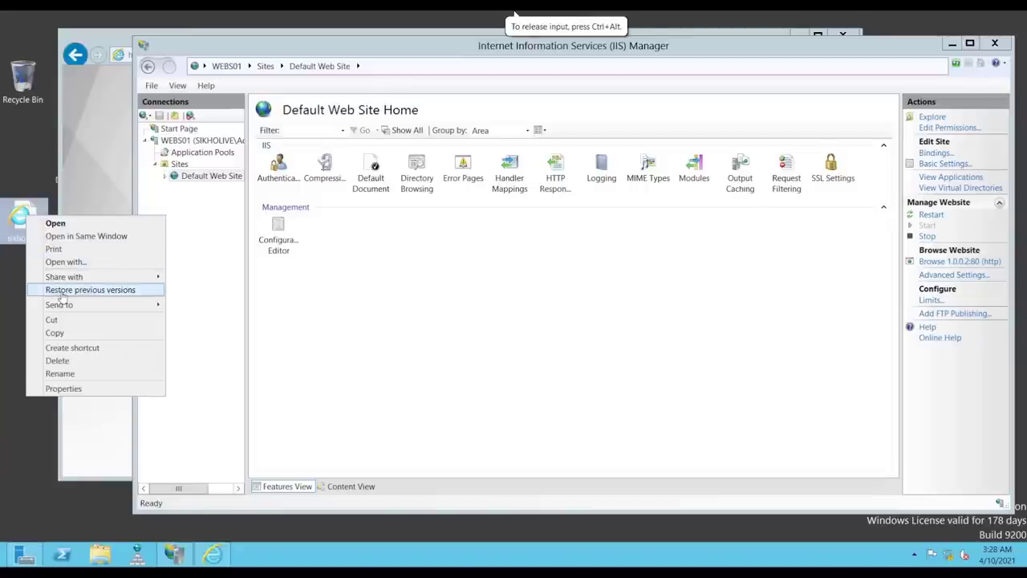
{"action": "left_click", "coordinate": [19, 218]}
{"action": "right_click", "coordinate": [19, 218]}
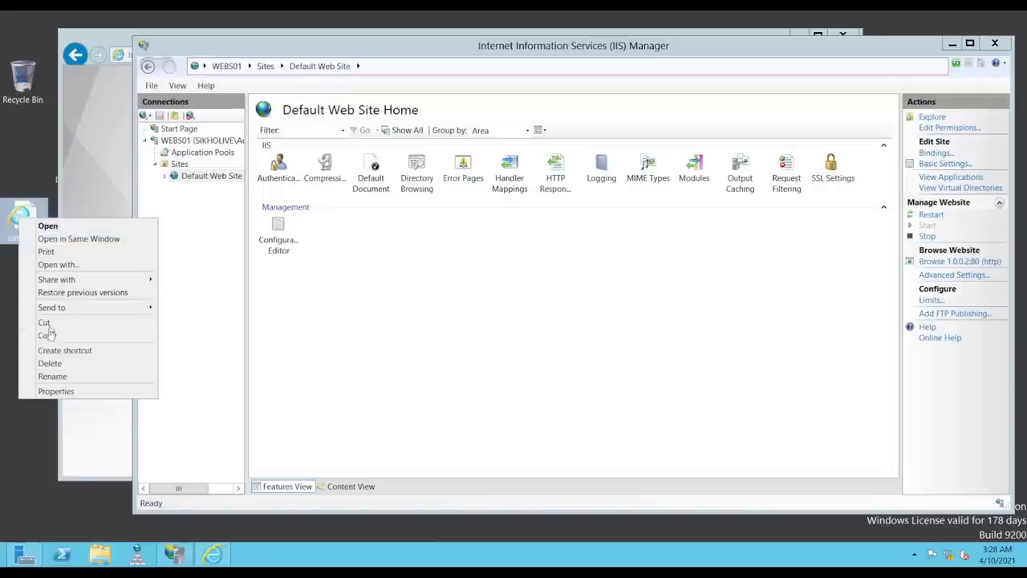
{"action": "left_click", "coordinate": [52, 376]}
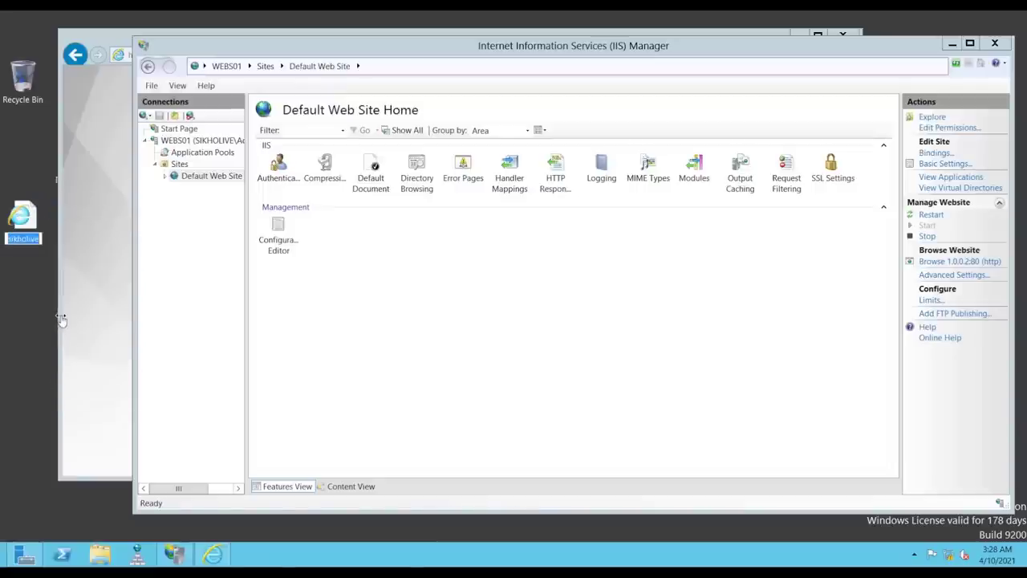
{"action": "type", "text": "web.com"}
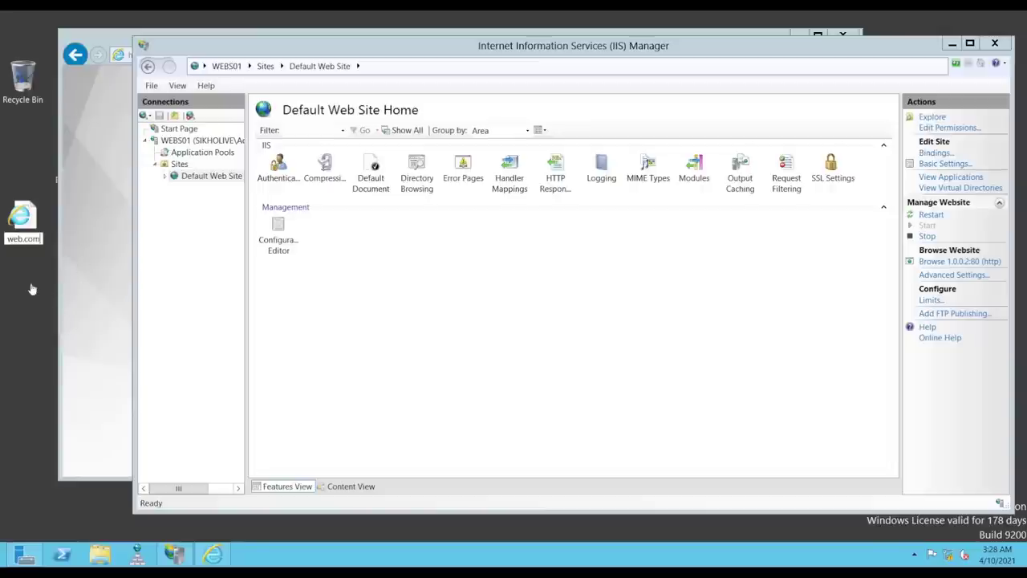
{"action": "key", "text": "BackSpace"}
{"action": "key", "text": "BackSpace"}
{"action": "key", "text": "BackSpace"}
Preview the web file in the browser, close the browser, and check the file type in the file's properties
{"action": "double_click", "coordinate": [32, 229]}
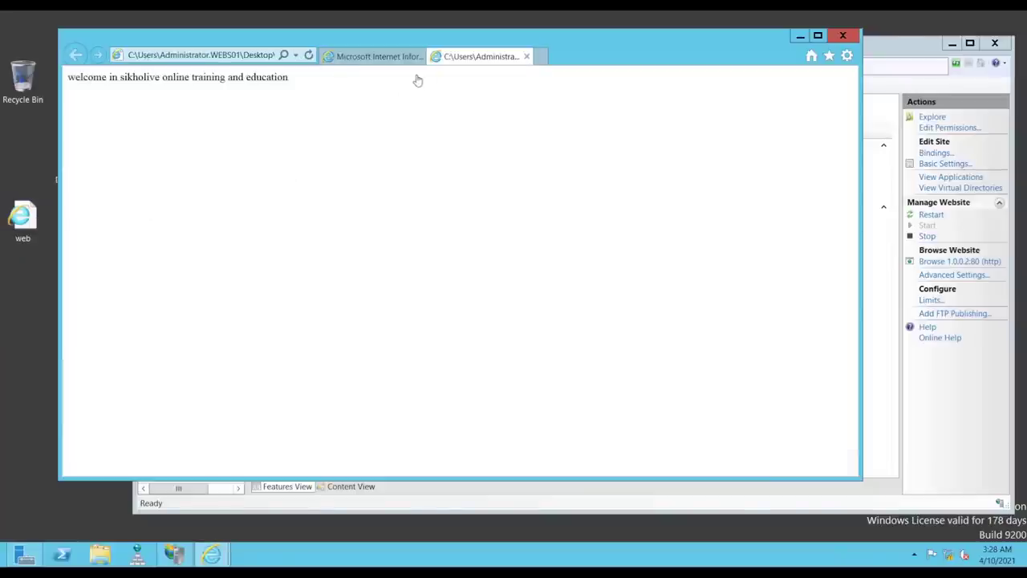
{"action": "left_click", "coordinate": [844, 36]}
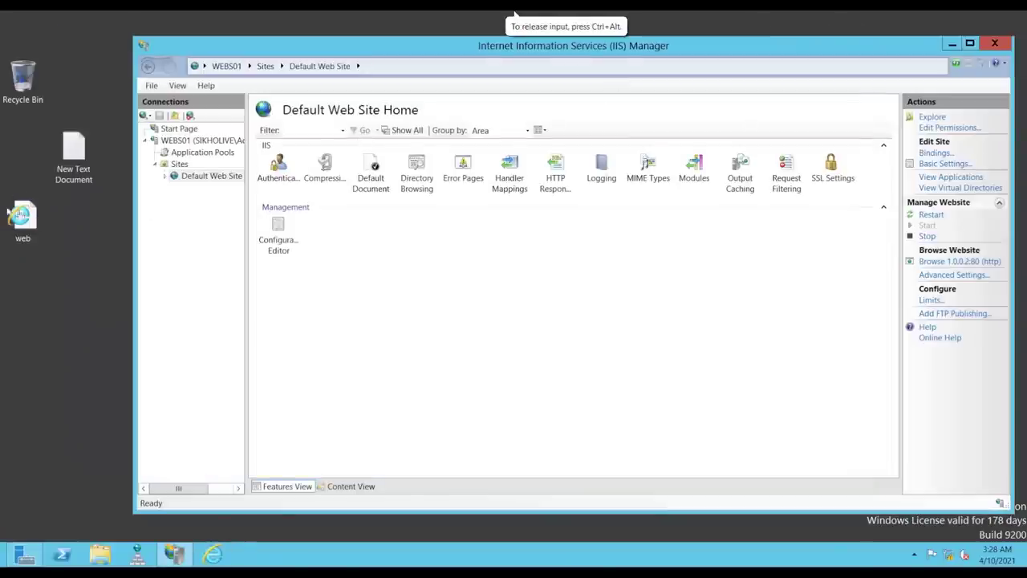
{"action": "right_click", "coordinate": [37, 217]}
{"action": "left_click", "coordinate": [76, 388]}
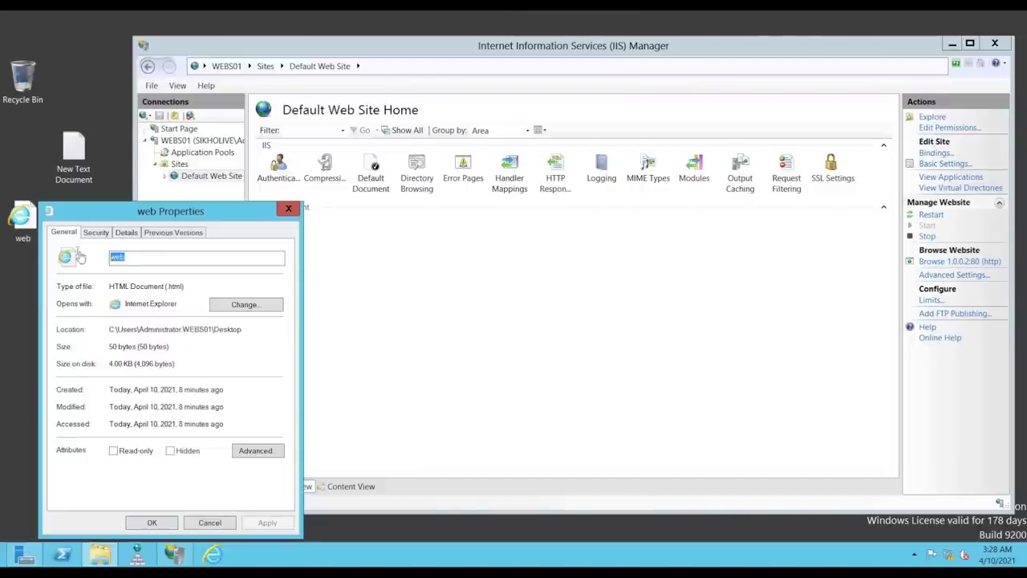
{"action": "left_click_drag", "start_coordinate": [193, 287], "coordinate": [167, 288]}
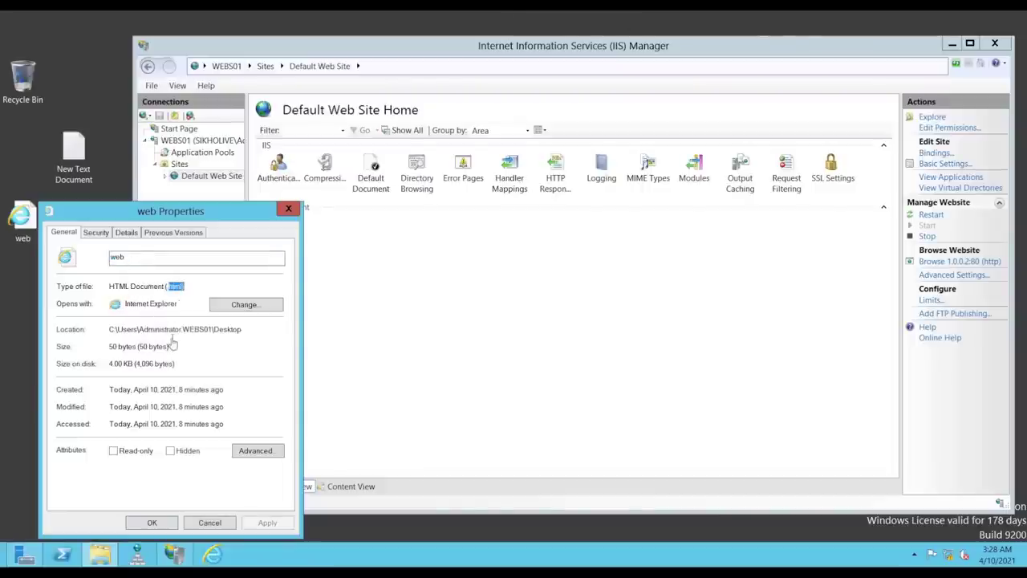
Close the web file's properties and cut the file from the desktop
{"action": "left_click", "coordinate": [288, 209]}
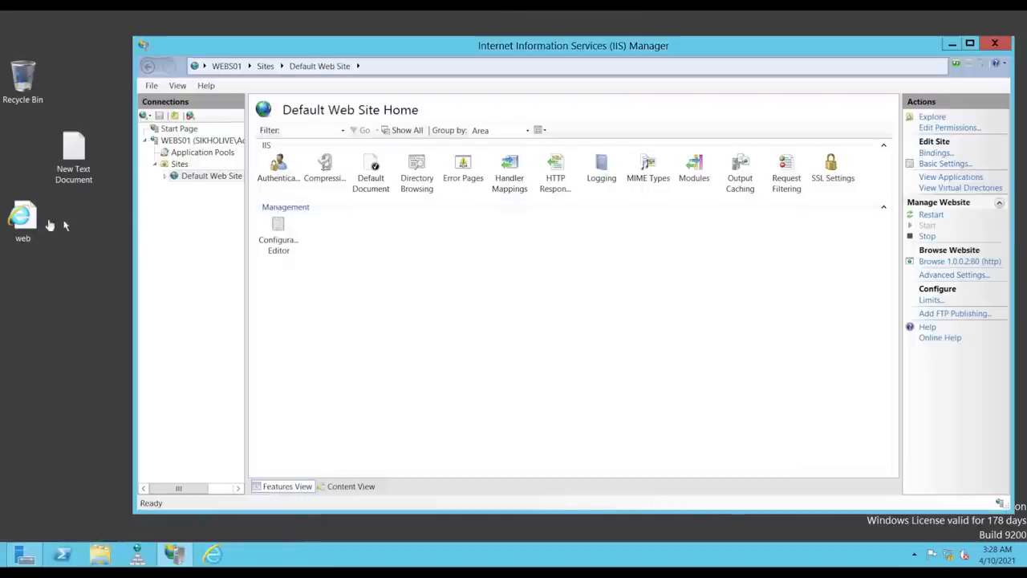
{"action": "left_click", "coordinate": [23, 219]}
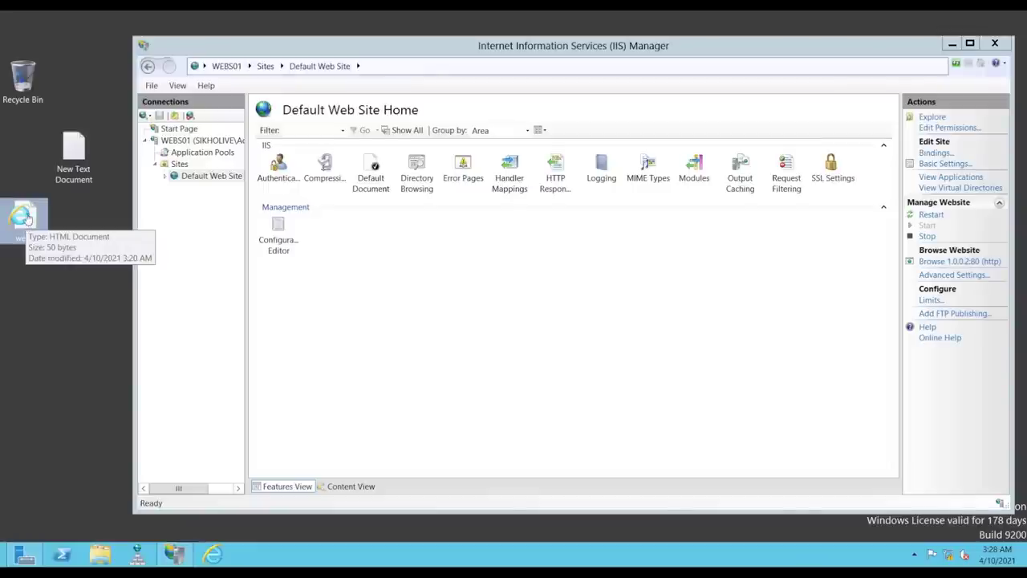
{"action": "right_click", "coordinate": [27, 218]}
{"action": "left_click", "coordinate": [49, 318]}
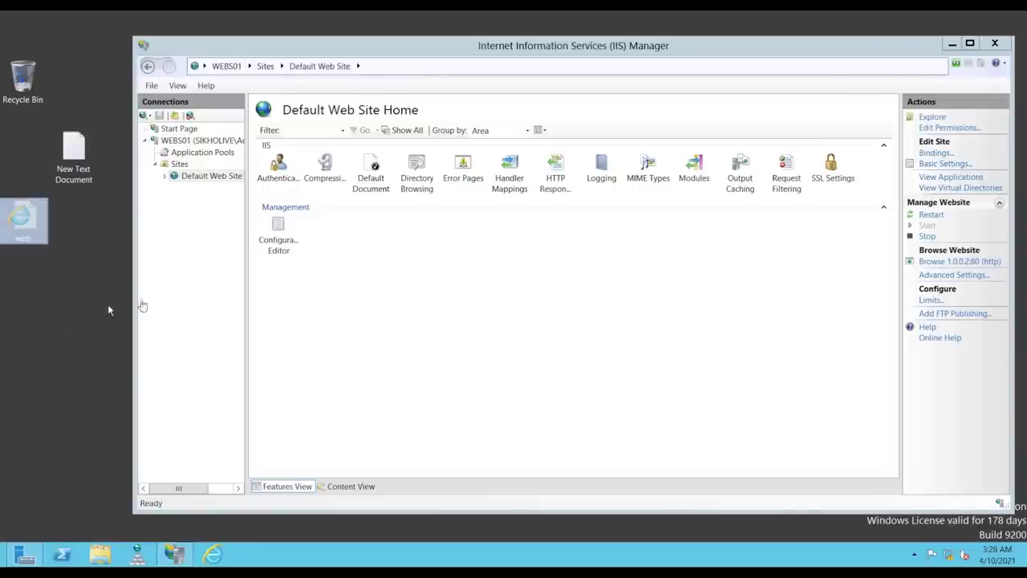
Open File Explorer and go to the wwwroot folder in C:\inetpub
{"action": "left_click", "coordinate": [100, 554]}
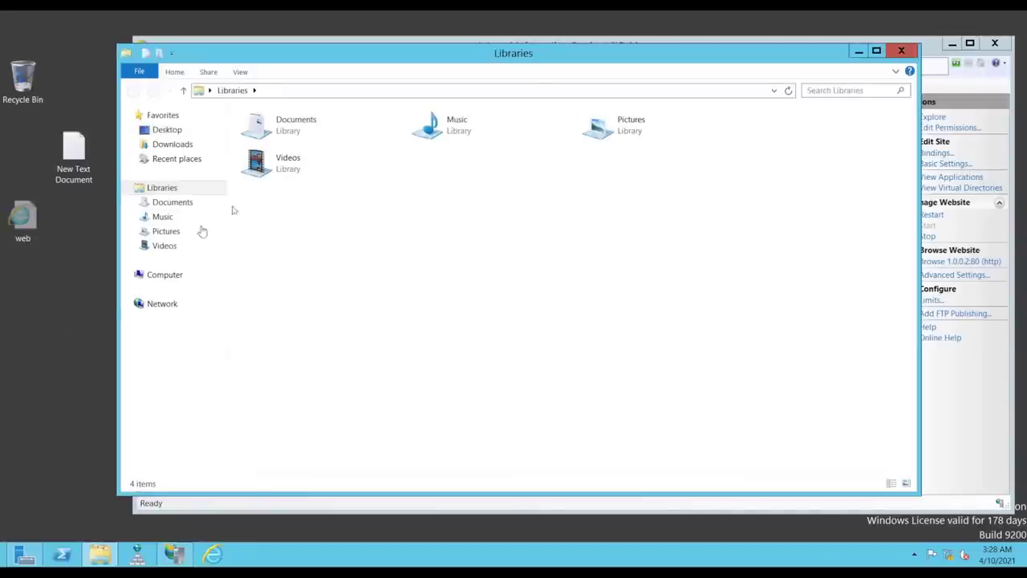
{"action": "left_click", "coordinate": [162, 276]}
{"action": "double_click", "coordinate": [311, 147]}
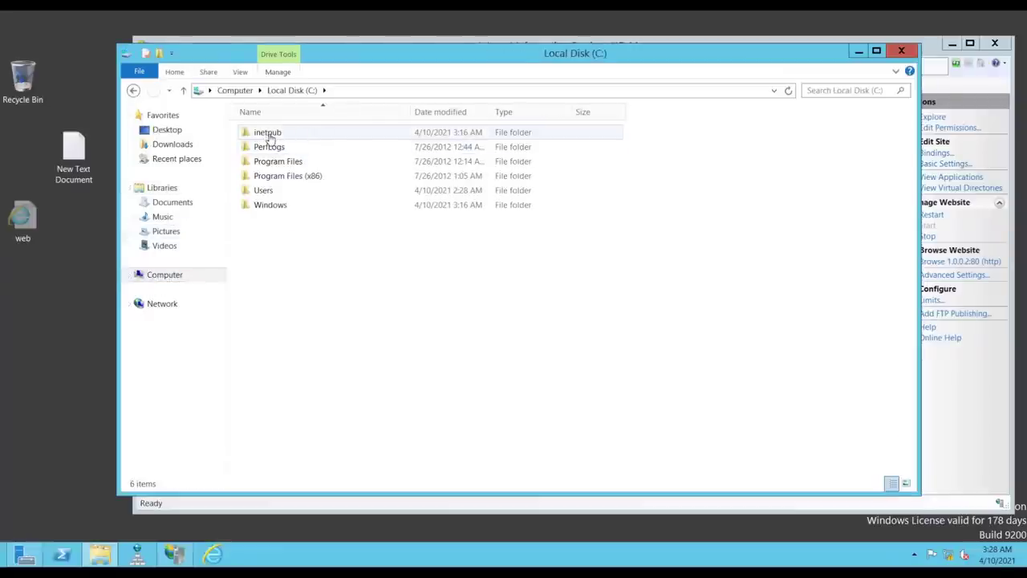
{"action": "double_click", "coordinate": [268, 134]}
{"action": "double_click", "coordinate": [272, 207]}
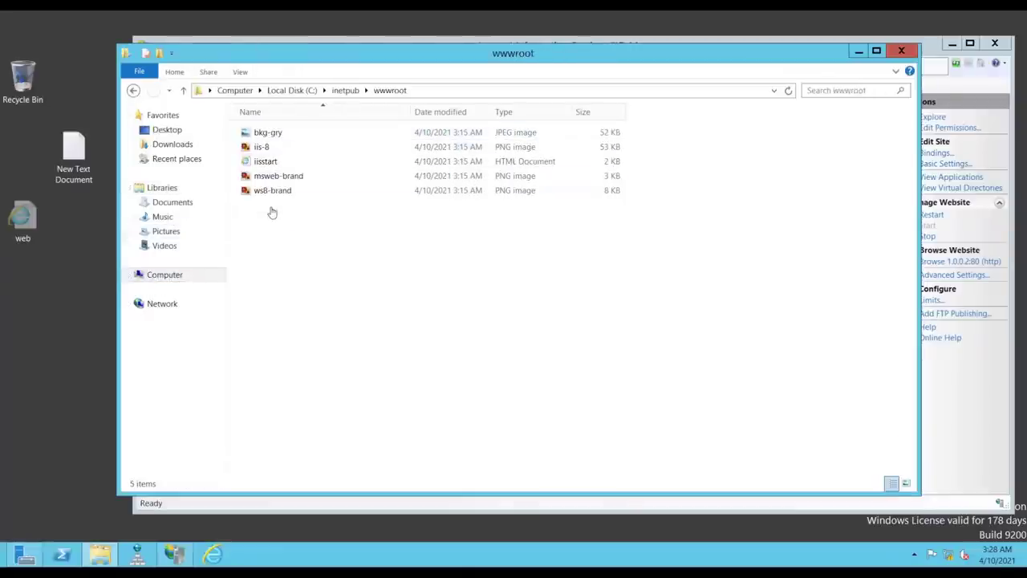
{"action": "right_click", "coordinate": [285, 240]}
{"action": "key", "text": "Escape"}
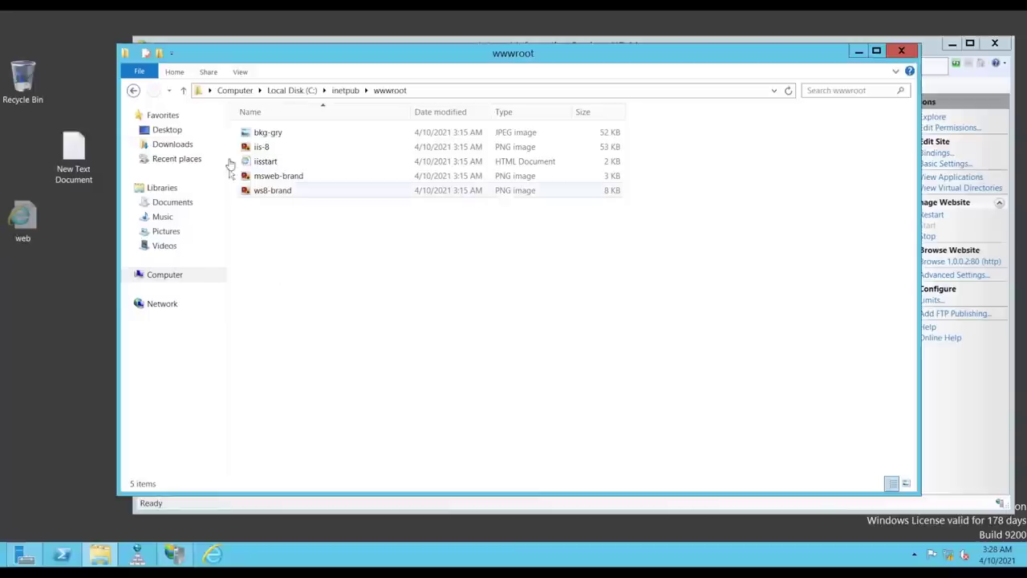
{"action": "left_click", "coordinate": [183, 90]}
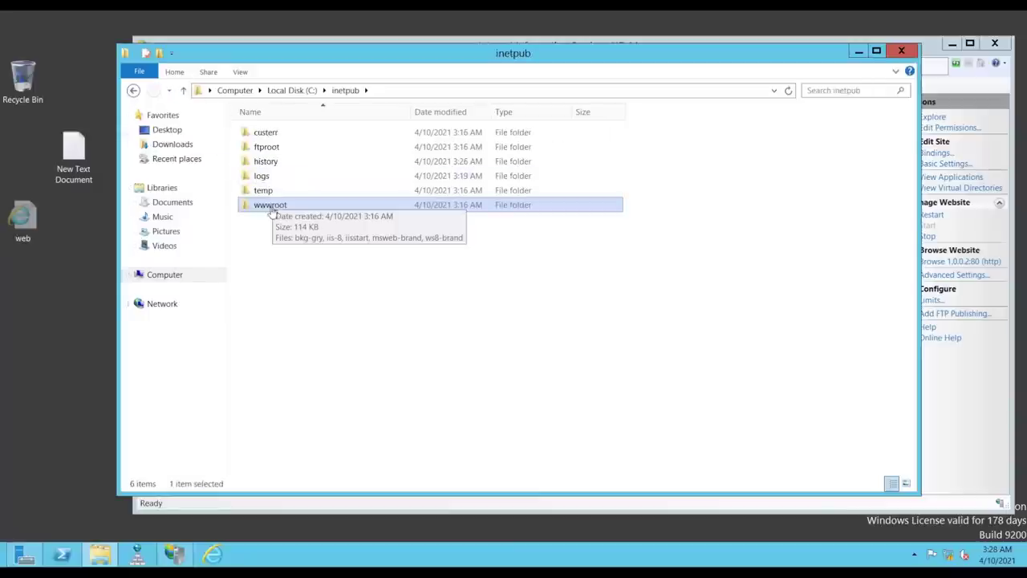
{"action": "double_click", "coordinate": [277, 207]}
Create a new folder named 2ndsite in wwwroot
{"action": "right_click", "coordinate": [291, 271]}
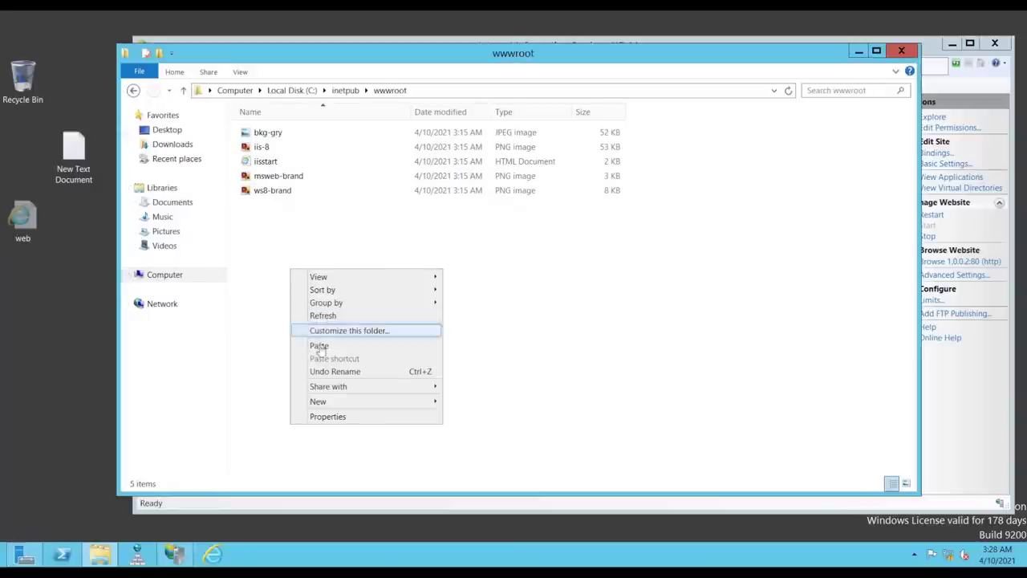
{"action": "mouse_move", "coordinate": [346, 401]}
{"action": "left_click", "coordinate": [446, 406]}
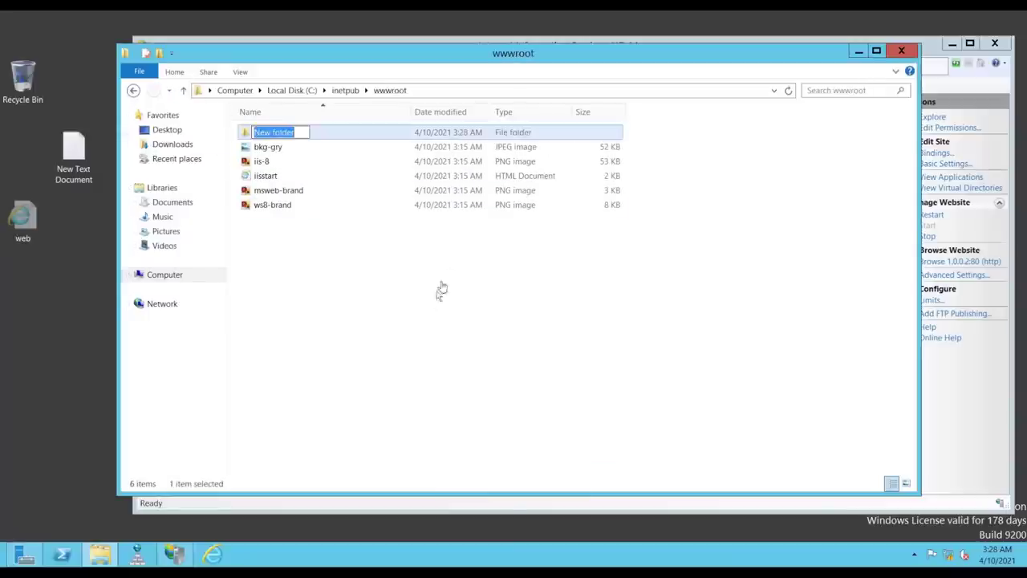
{"action": "type", "text": "si"}
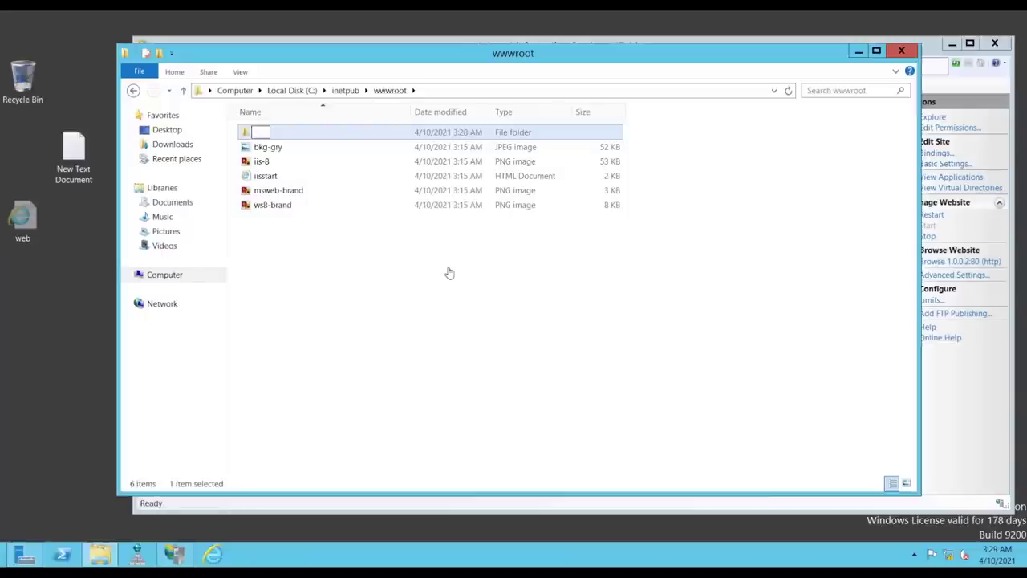
{"action": "type", "text": "@nd"}
{"action": "key", "text": "BackSpace"}
{"action": "type", "text": "2ndsite"}
{"action": "key", "text": "Return"}
Paste the cut web file into the 2ndsite folder, check it there, and close File Explorer
{"action": "double_click", "coordinate": [266, 132]}
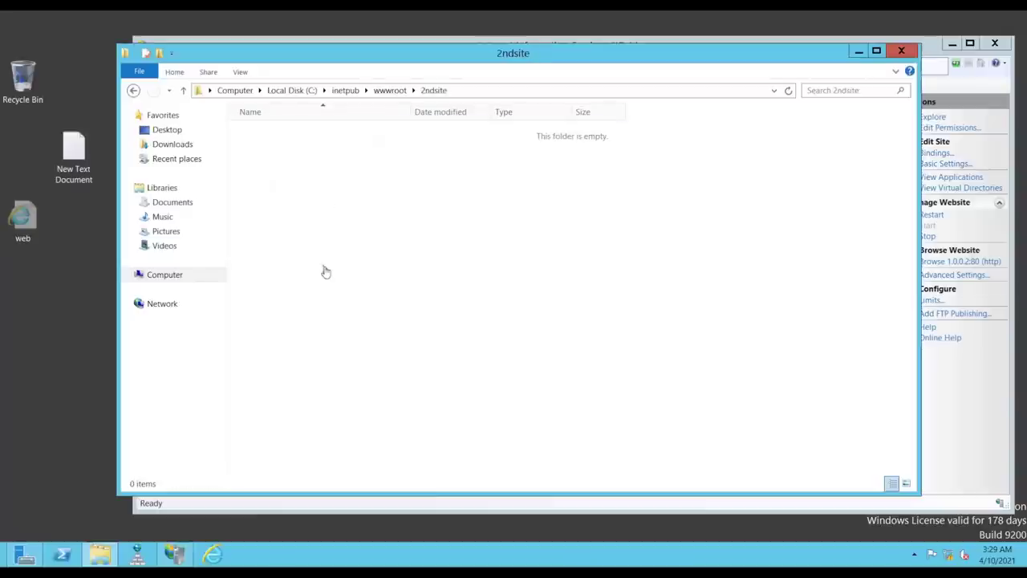
{"action": "key", "text": "ctrl+v"}
{"action": "left_click", "coordinate": [337, 195]}
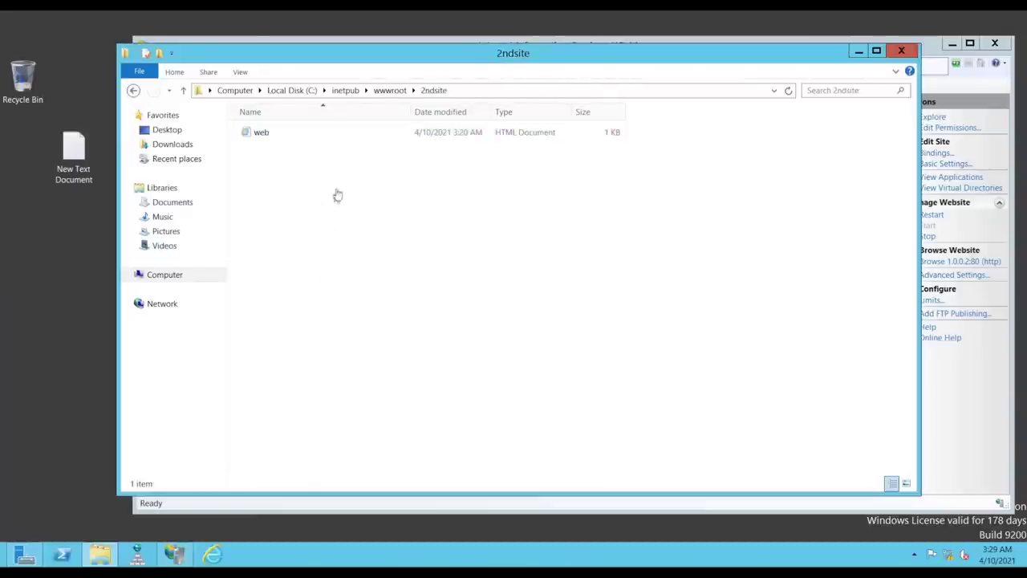
{"action": "left_click", "coordinate": [280, 134]}
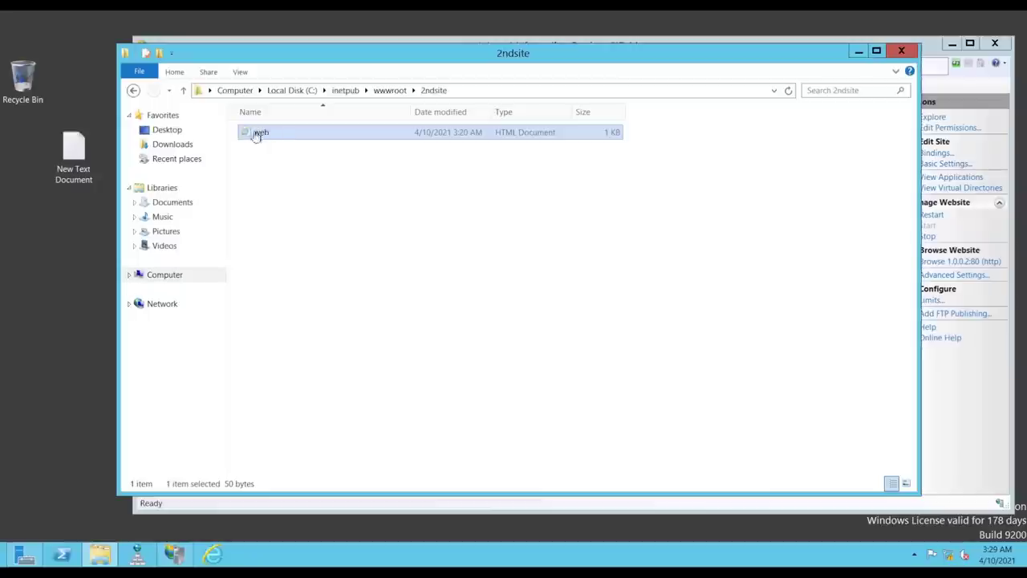
{"action": "left_click", "coordinate": [183, 91]}
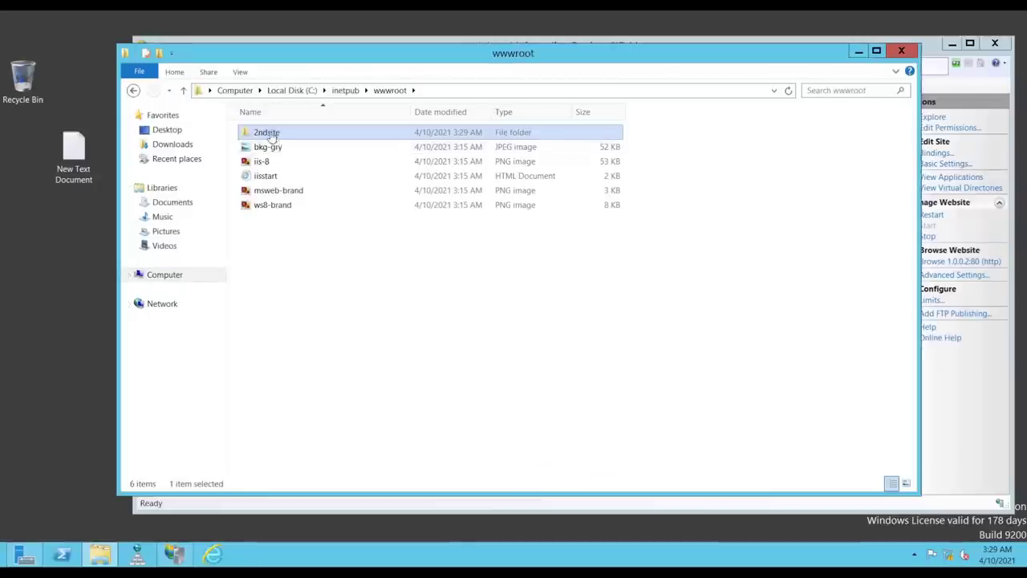
{"action": "double_click", "coordinate": [268, 137]}
{"action": "left_click", "coordinate": [262, 138]}
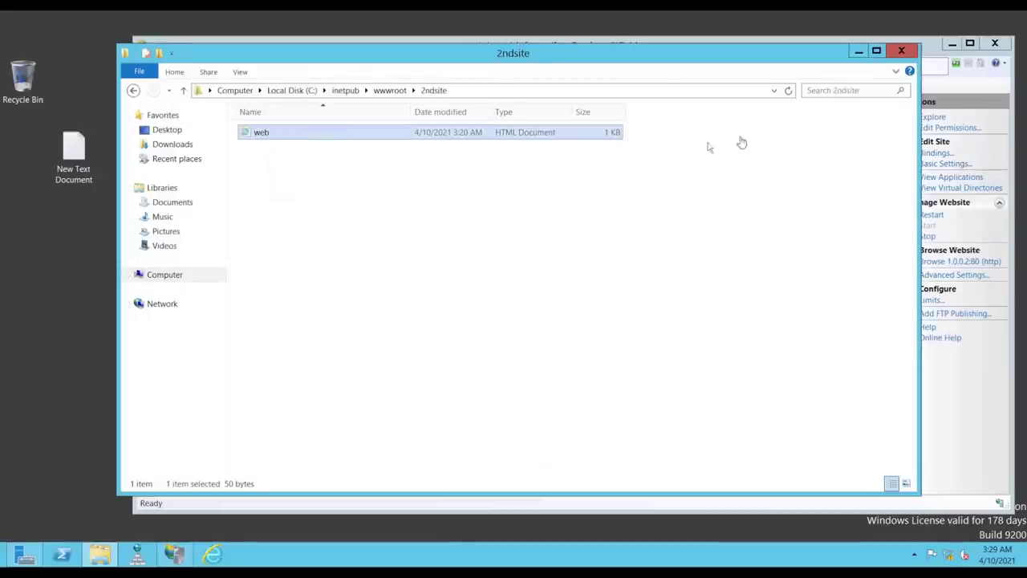
{"action": "left_click", "coordinate": [901, 51]}
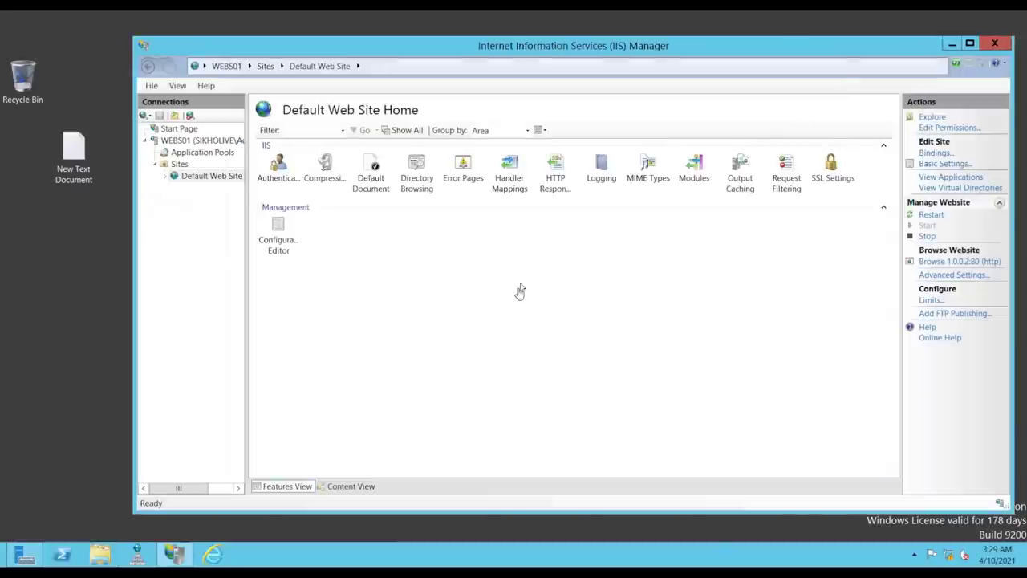
Expand Default Web Site in IIS Manager and look through its website management options
{"action": "left_click", "coordinate": [165, 176]}
{"action": "right_click", "coordinate": [193, 176]}
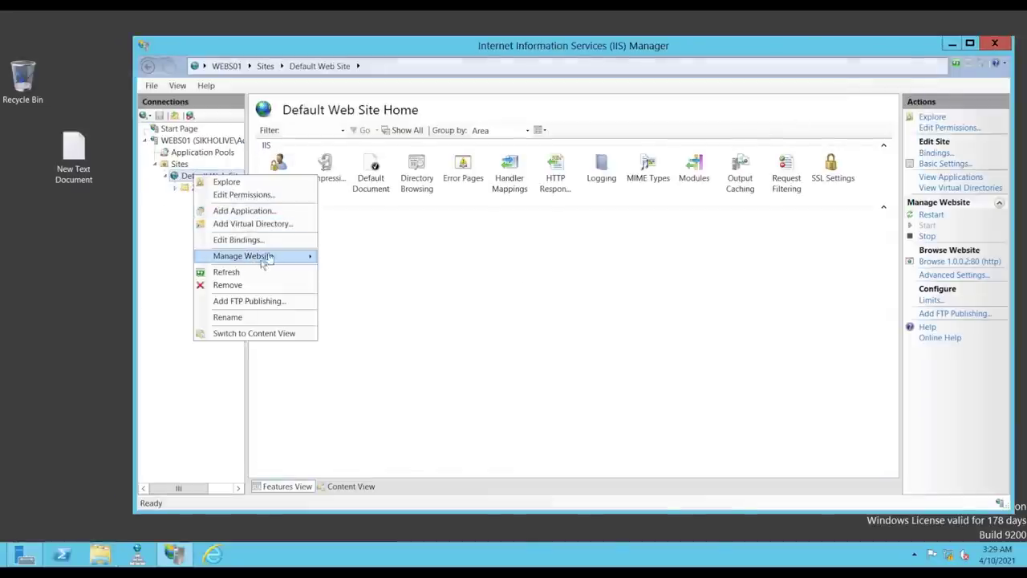
{"action": "mouse_move", "coordinate": [305, 262]}
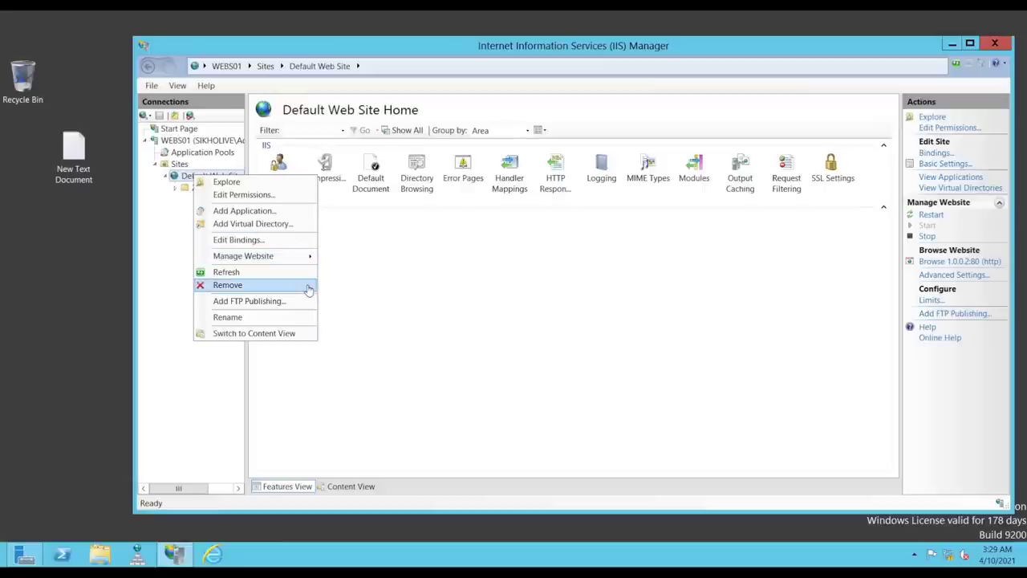
{"action": "mouse_move", "coordinate": [269, 257]}
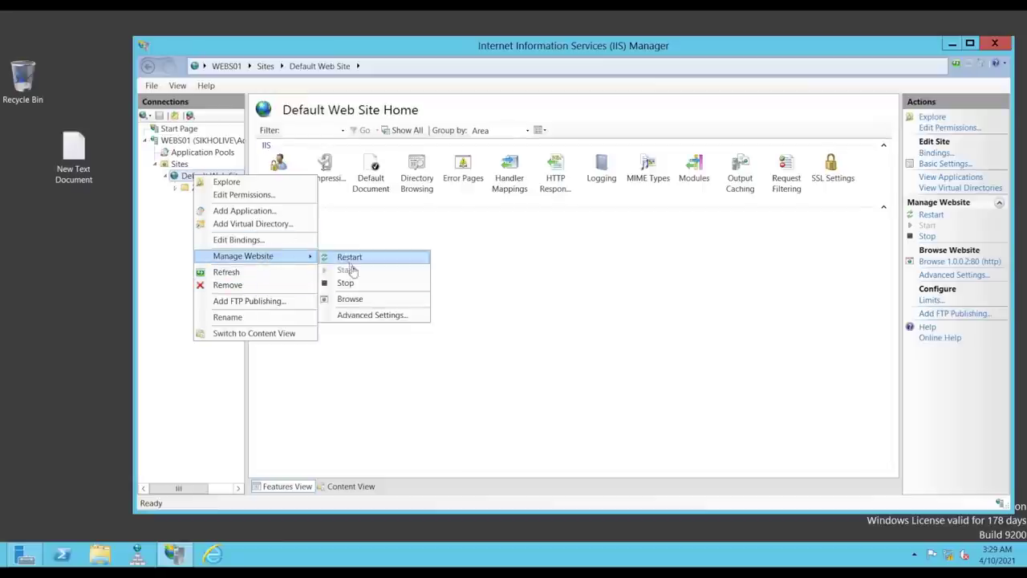
{"action": "left_click", "coordinate": [522, 289]}
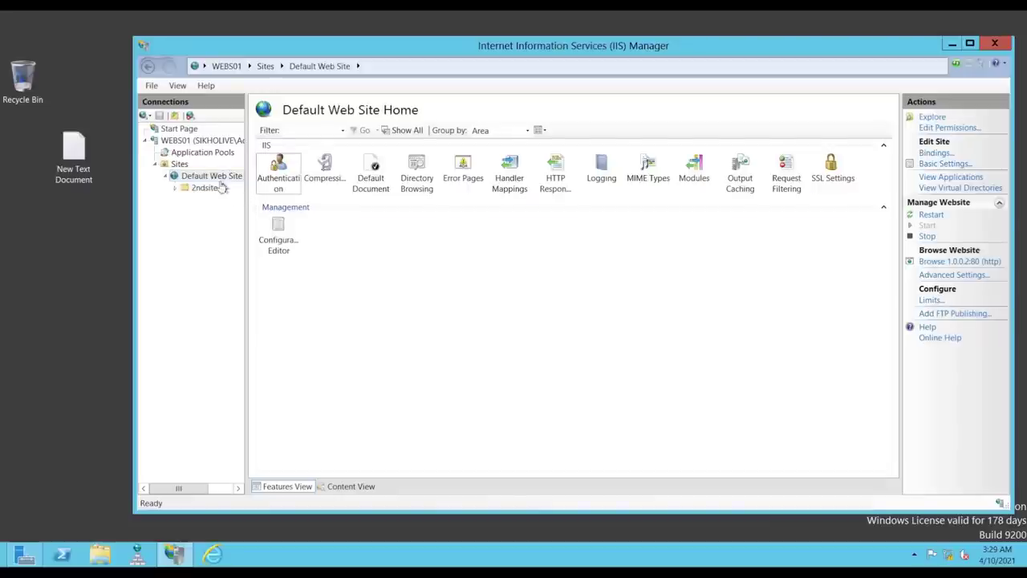
Open Network Connections with ncpa.cpl and bring up the Internet Protocol Version 4 properties of Ethernet0
{"action": "left_click", "coordinate": [99, 277]}
{"action": "key", "text": "super+r"}
{"action": "type", "text": "nc"}
{"action": "key", "text": "Down"}
{"action": "key", "text": "Return"}
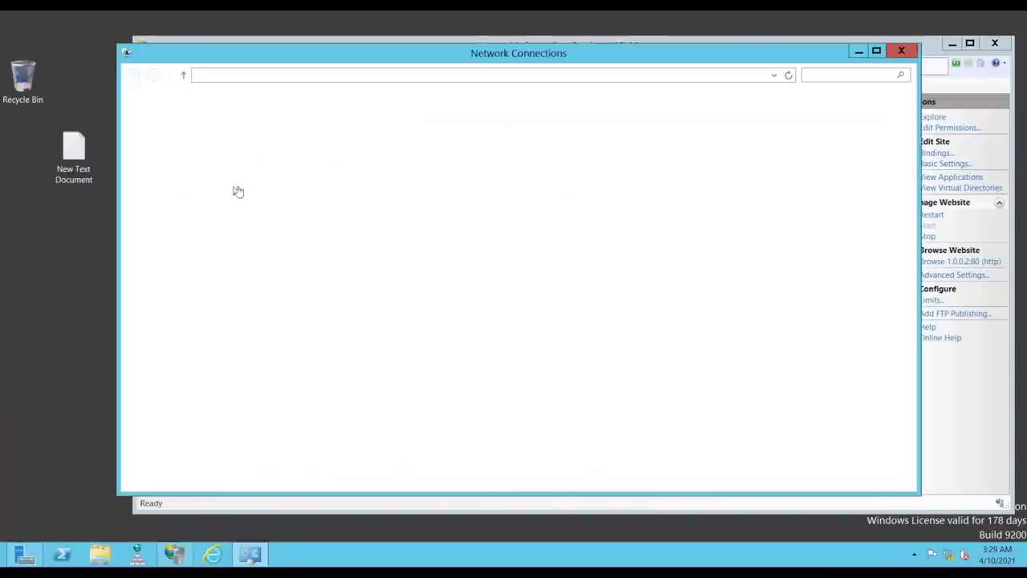
{"action": "left_click", "coordinate": [213, 139]}
{"action": "double_click", "coordinate": [213, 139]}
{"action": "left_click", "coordinate": [452, 379]}
{"action": "double_click", "coordinate": [564, 332]}
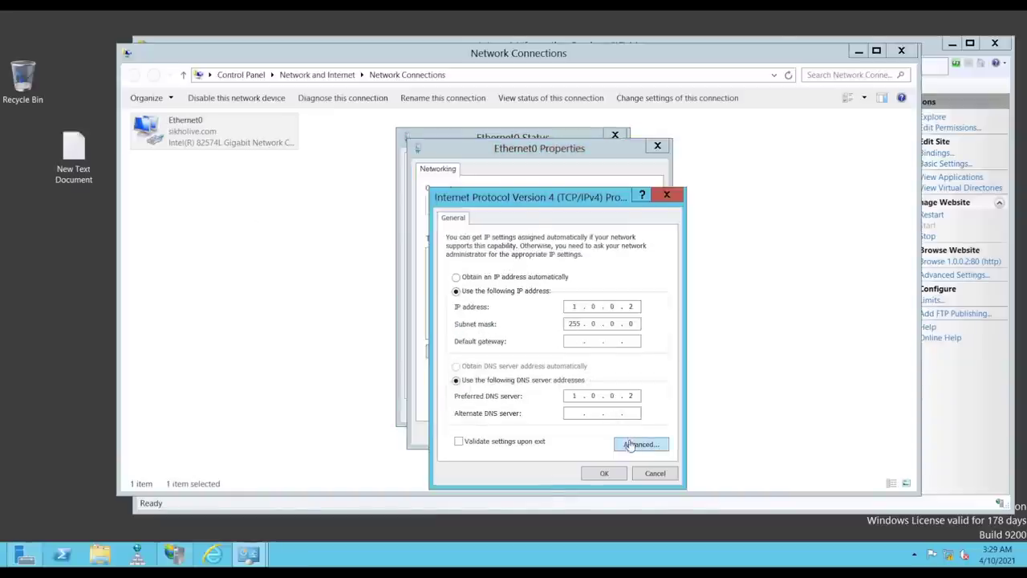
Add the IP address 1.0.0.100 with subnet mask 255.0.0.0 to Ethernet0, accept the settings, and close the adapter's dialogs
{"action": "left_click", "coordinate": [631, 444]}
{"action": "left_click", "coordinate": [560, 316]}
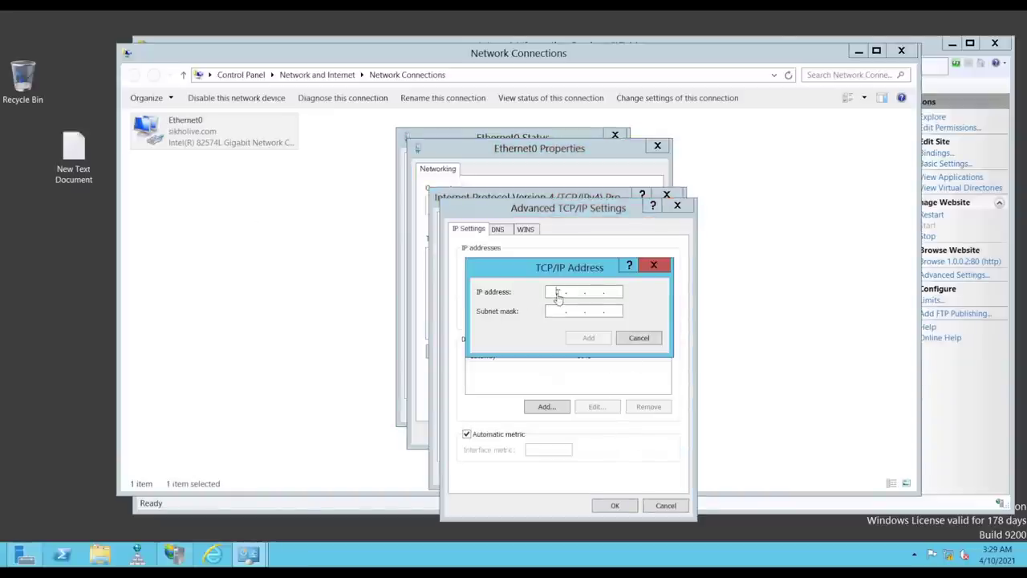
{"action": "type", "text": "1.0.0.100"}
{"action": "left_click", "coordinate": [556, 310]}
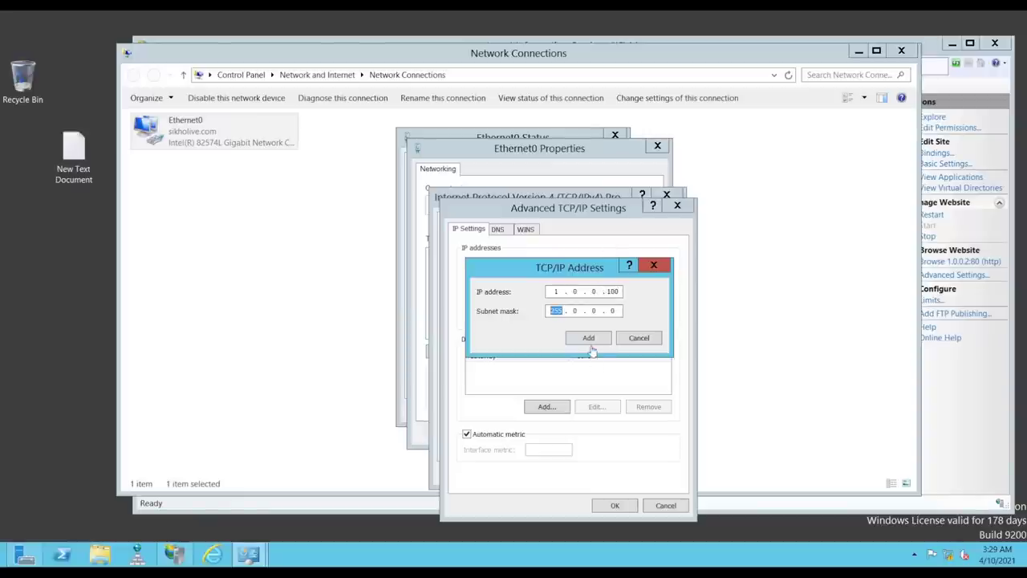
{"action": "left_click", "coordinate": [588, 338]}
{"action": "left_click", "coordinate": [615, 505]}
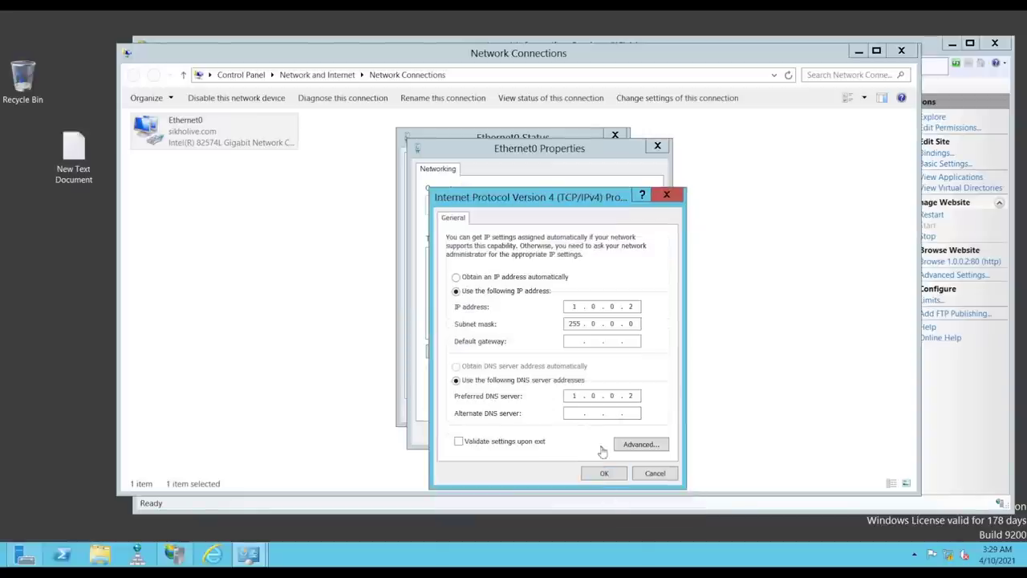
{"action": "left_click", "coordinate": [608, 474]}
{"action": "left_click", "coordinate": [598, 433]}
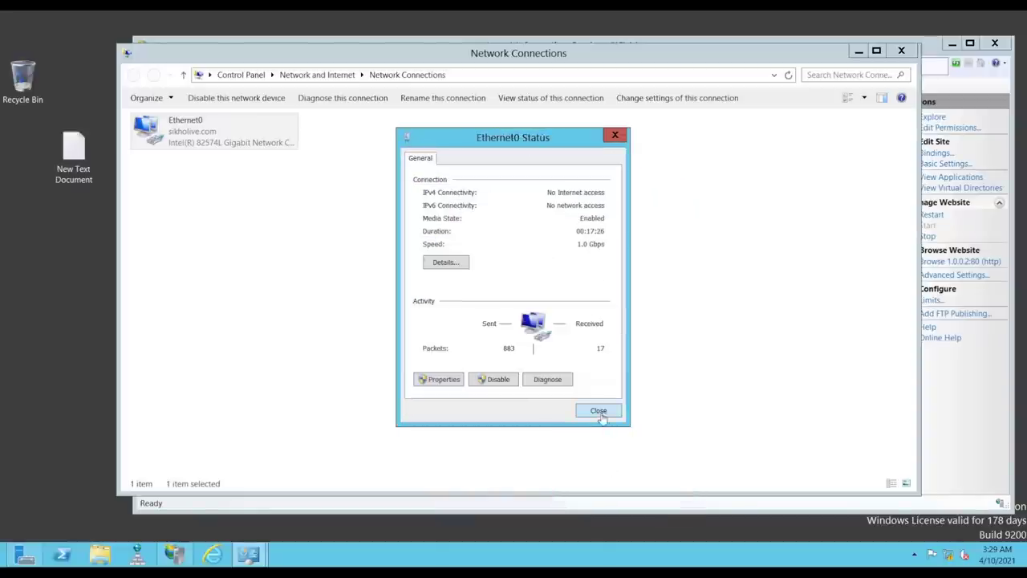
{"action": "left_click", "coordinate": [598, 408]}
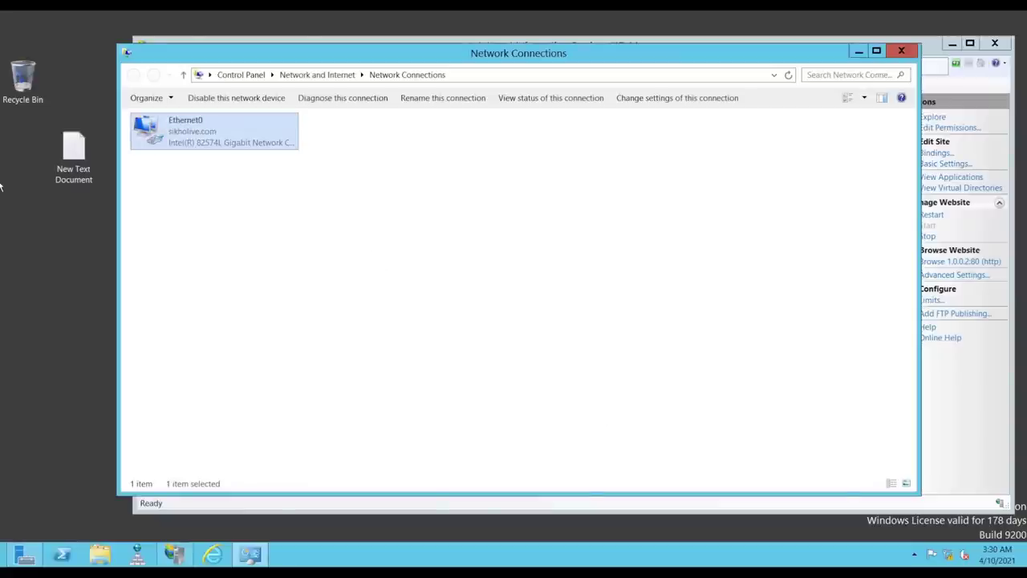
Run ipconfig in a Command Prompt to check the server's IP addresses, and close the prompt
{"action": "mouse_move", "coordinate": [0, 186]}
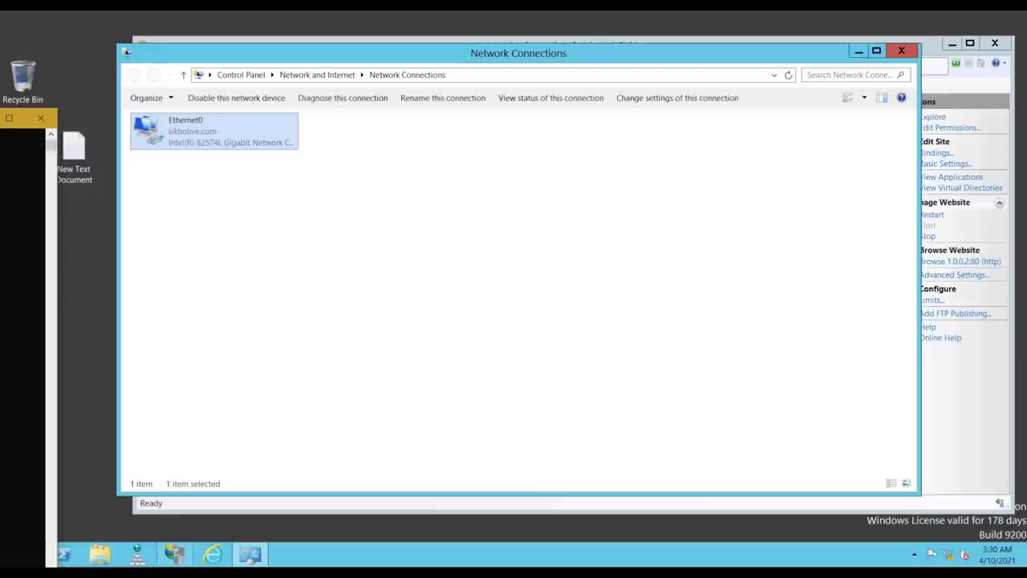
{"action": "left_click", "coordinate": [96, 278]}
{"action": "key", "text": "super+r"}
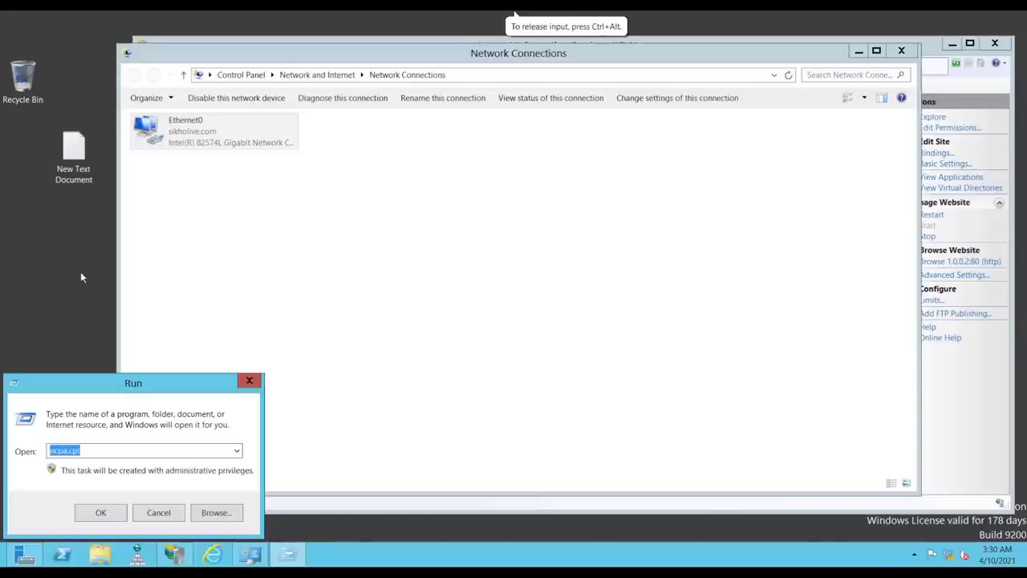
{"action": "type", "text": "cms"}
{"action": "key", "text": "Return"}
{"action": "key", "text": "Return"}
{"action": "type", "text": "cmd"}
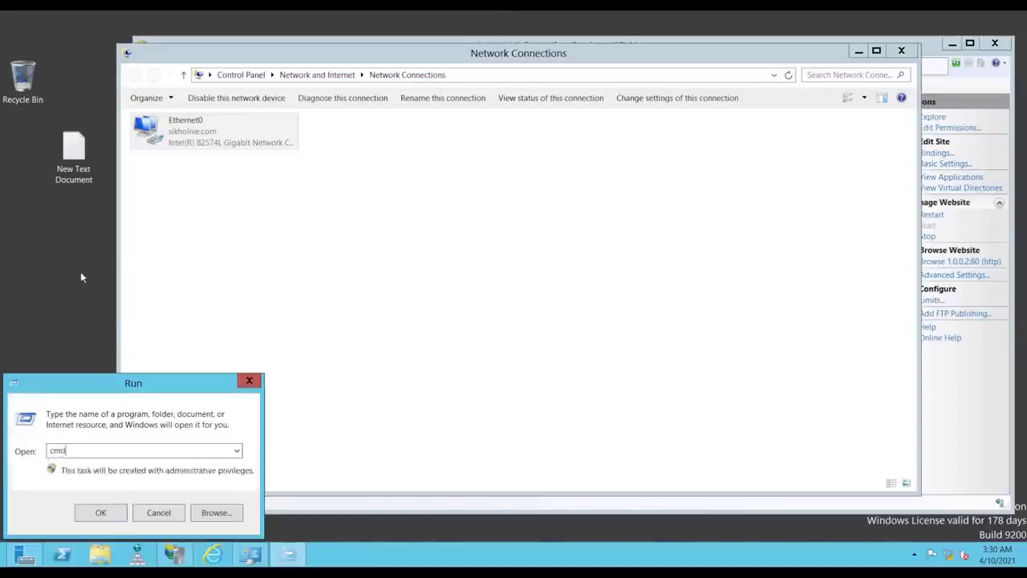
{"action": "key", "text": "Return"}
{"action": "type", "text": "ipconfig"}
{"action": "key", "text": "Return"}
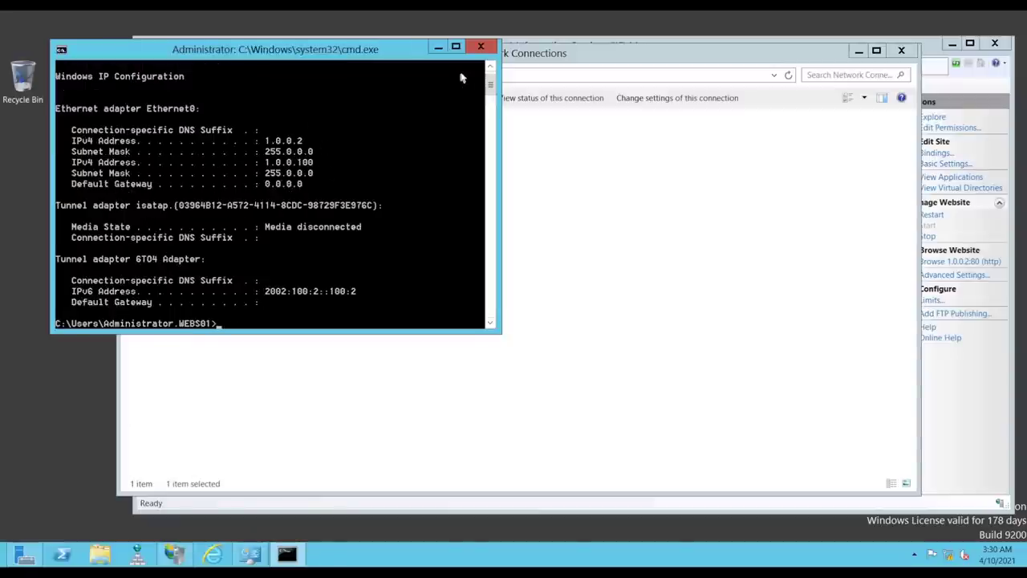
{"action": "left_click", "coordinate": [483, 49]}
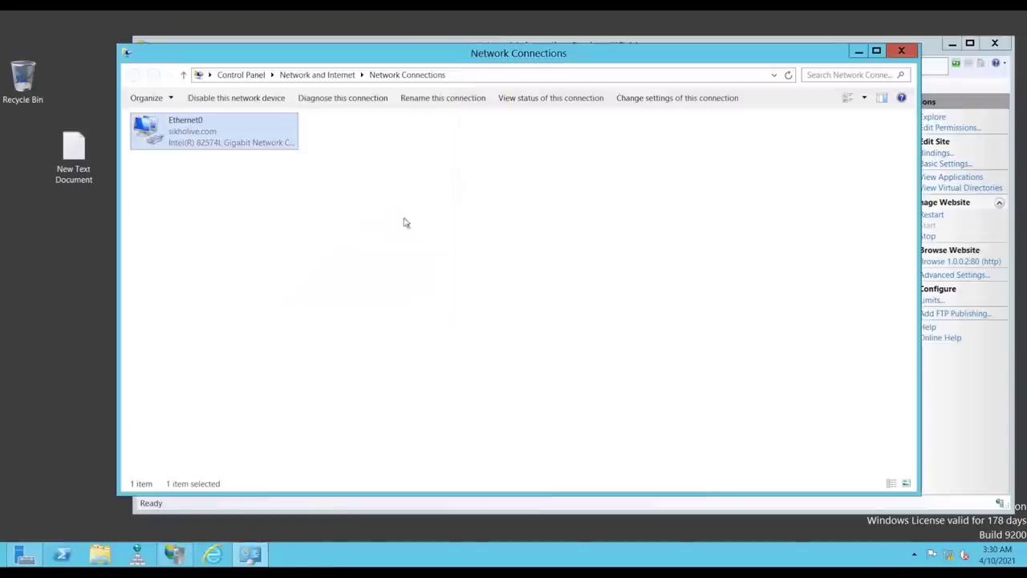
Close the Network Connections window and start adding a new website under Sites with the site name web
{"action": "left_click", "coordinate": [901, 49]}
{"action": "left_click", "coordinate": [213, 261]}
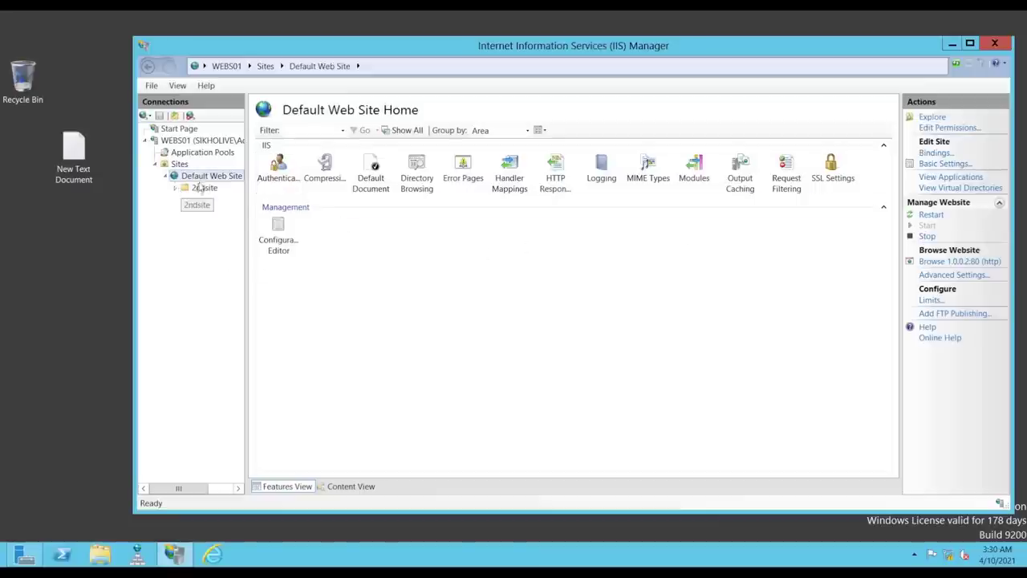
{"action": "right_click", "coordinate": [179, 164]}
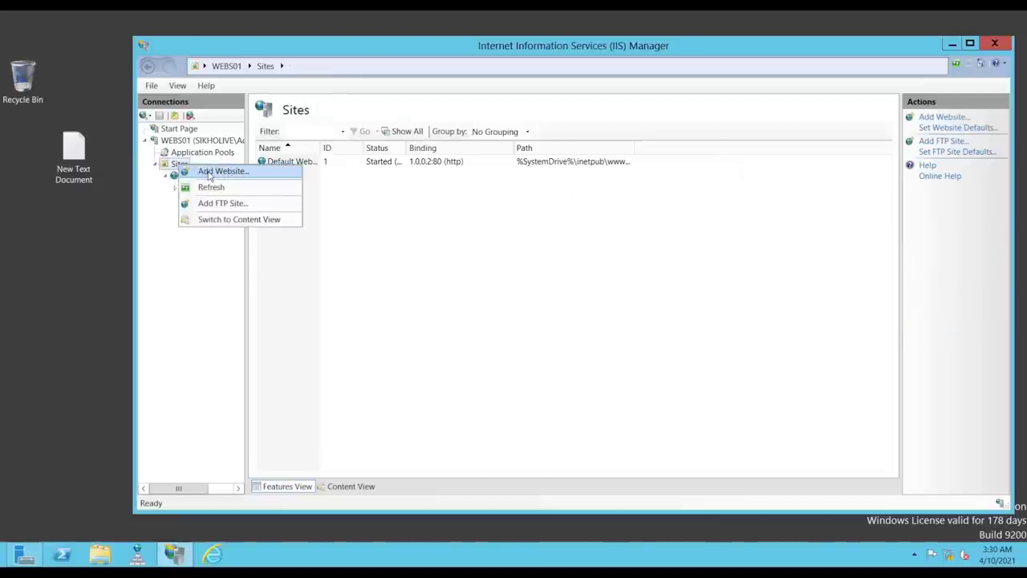
{"action": "left_click", "coordinate": [221, 171]}
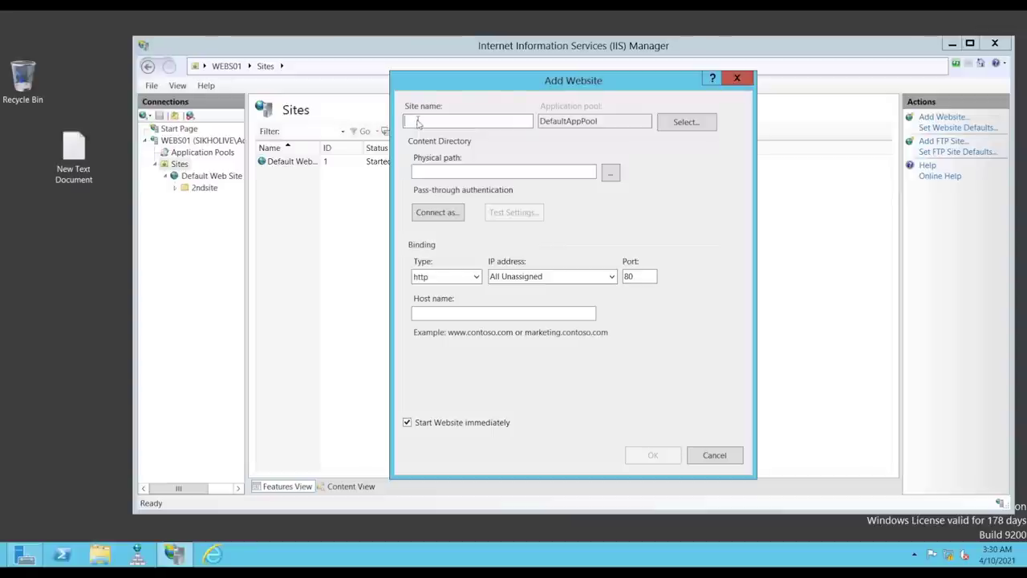
{"action": "type", "text": "web"}
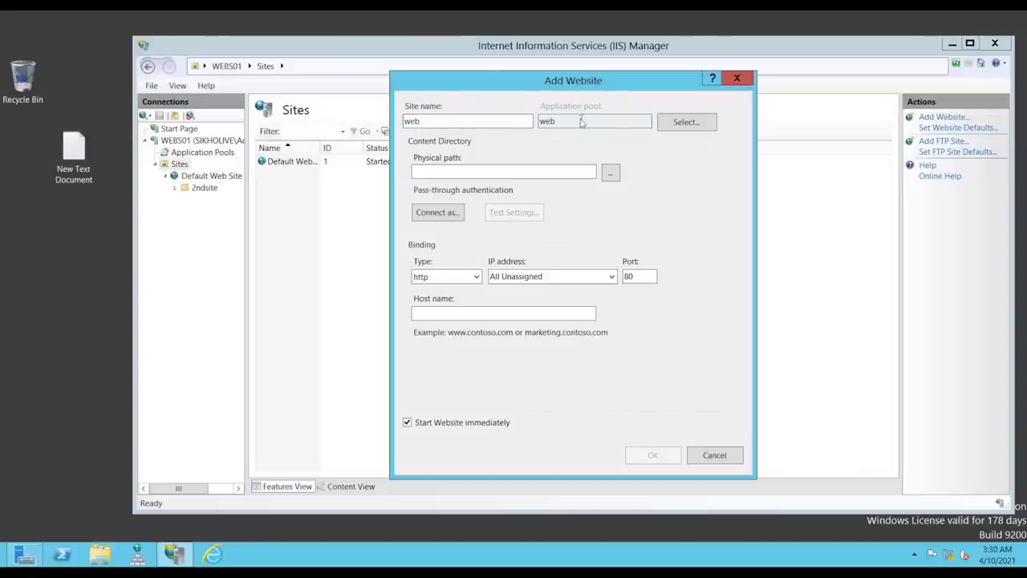
Set the new site's physical path to the 2ndsite folder in C:\inetpub\wwwroot
{"action": "left_click", "coordinate": [610, 173]}
{"action": "double_click", "coordinate": [479, 279]}
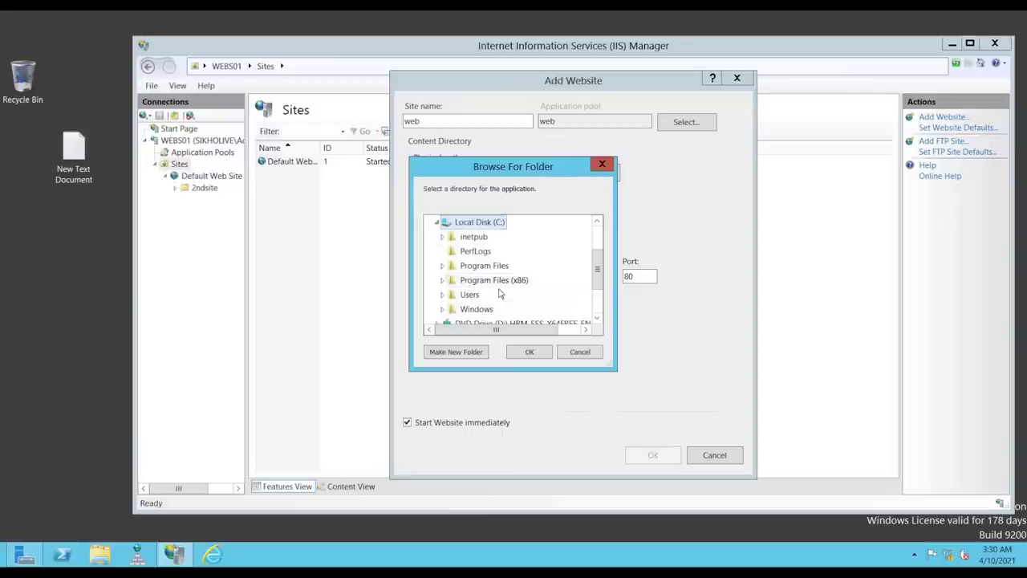
{"action": "double_click", "coordinate": [474, 236]}
{"action": "double_click", "coordinate": [482, 309]}
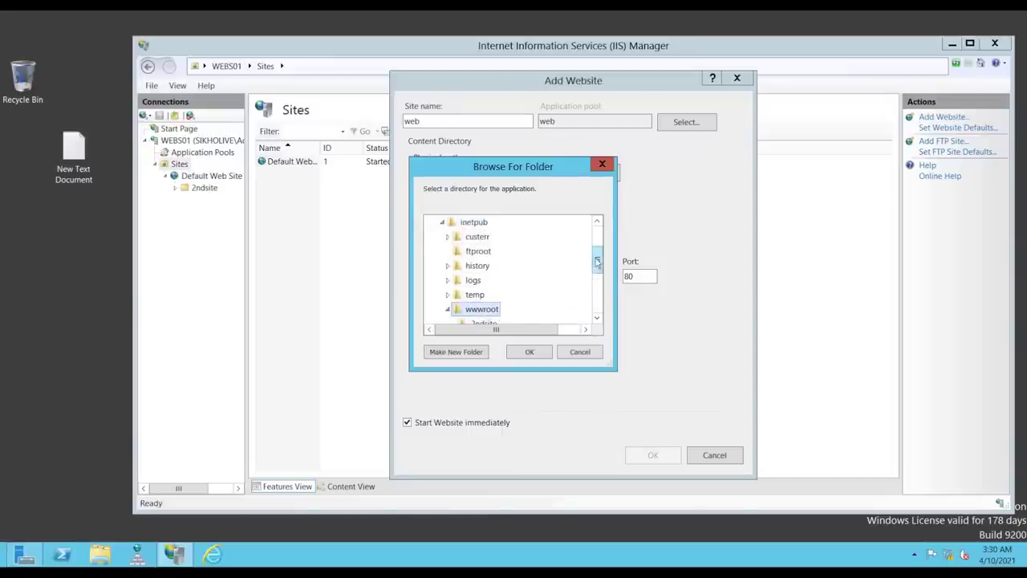
{"action": "left_click_drag", "start_coordinate": [597, 260], "coordinate": [597, 273]}
{"action": "left_click", "coordinate": [491, 281]}
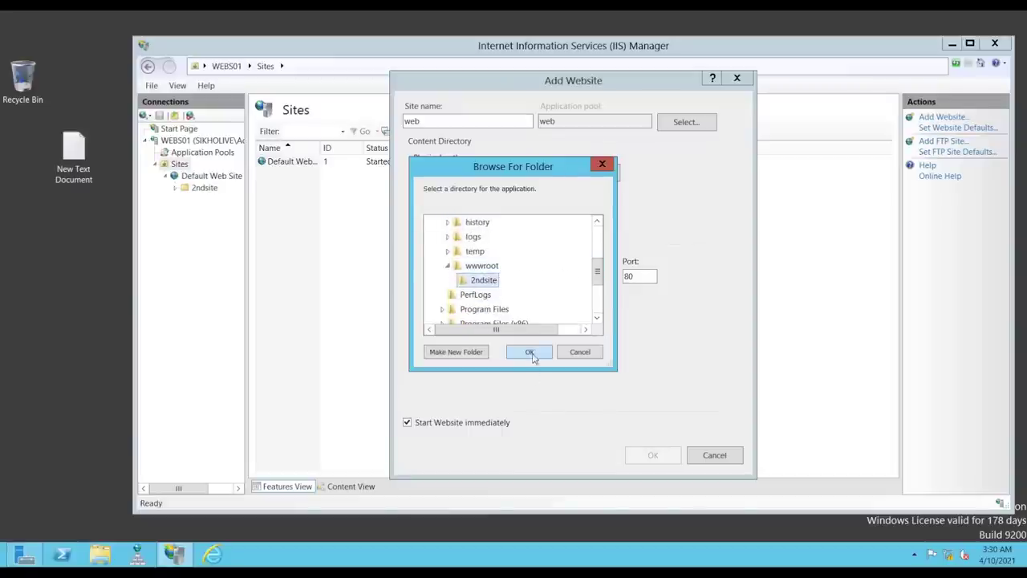
{"action": "left_click", "coordinate": [530, 352]}
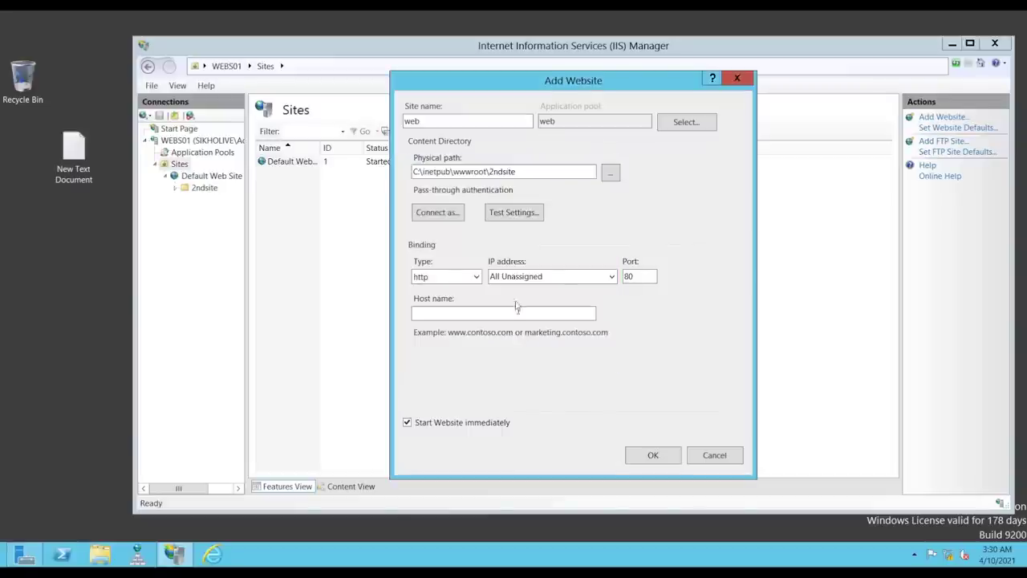
Bind the new site to IP address 1.0.0.100, keeping http, port 80 and an empty host name, and create it
{"action": "left_click", "coordinate": [475, 277]}
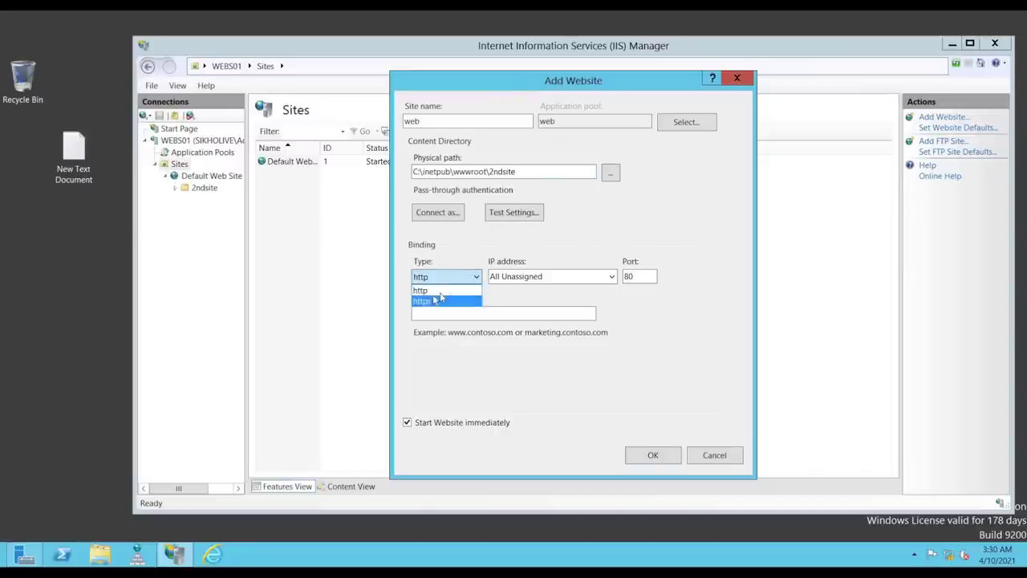
{"action": "left_click", "coordinate": [595, 282]}
{"action": "left_click", "coordinate": [609, 276]}
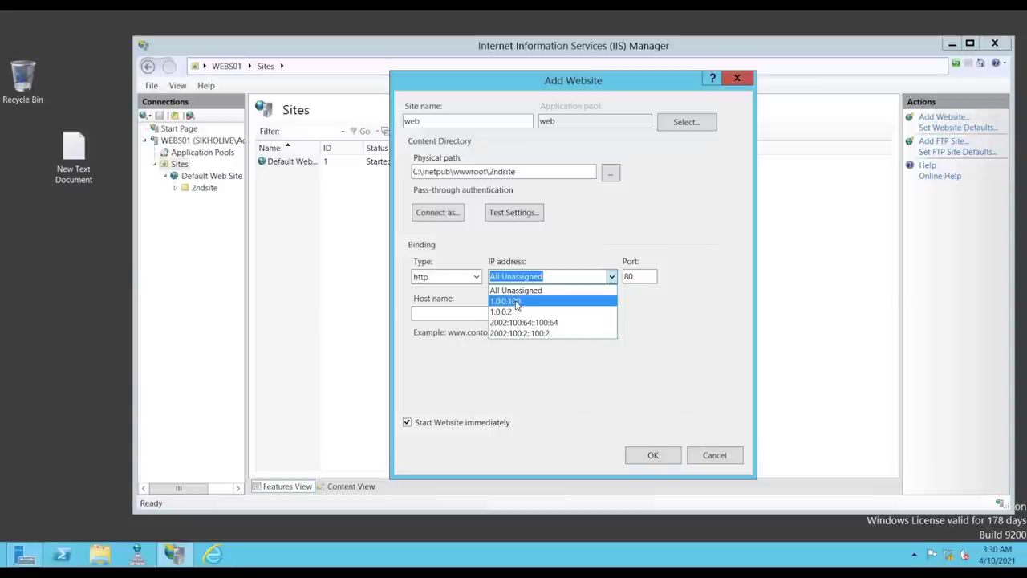
{"action": "left_click", "coordinate": [518, 301]}
{"action": "left_click", "coordinate": [644, 277]}
{"action": "left_click", "coordinate": [459, 314]}
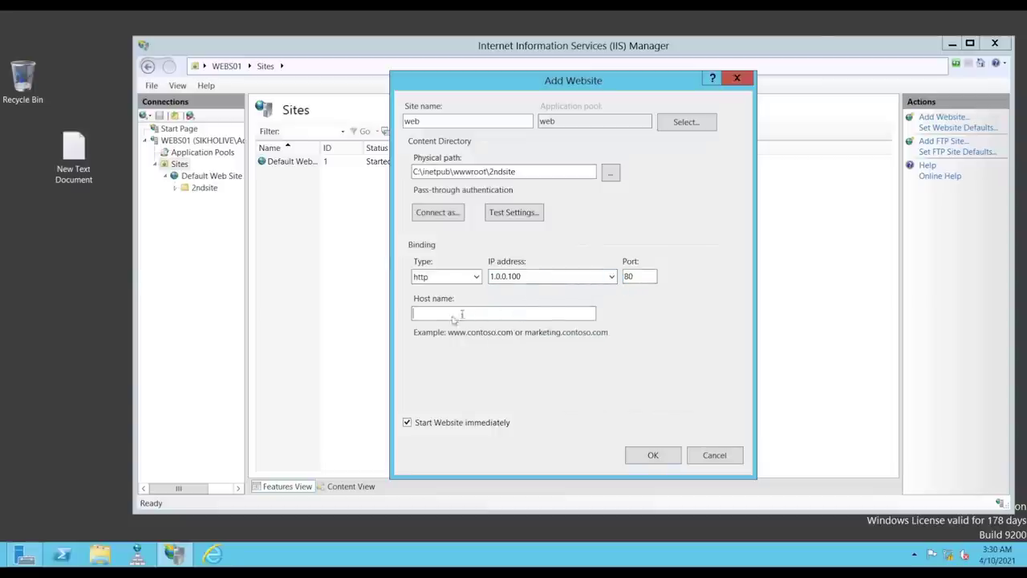
{"action": "left_click", "coordinate": [654, 456]}
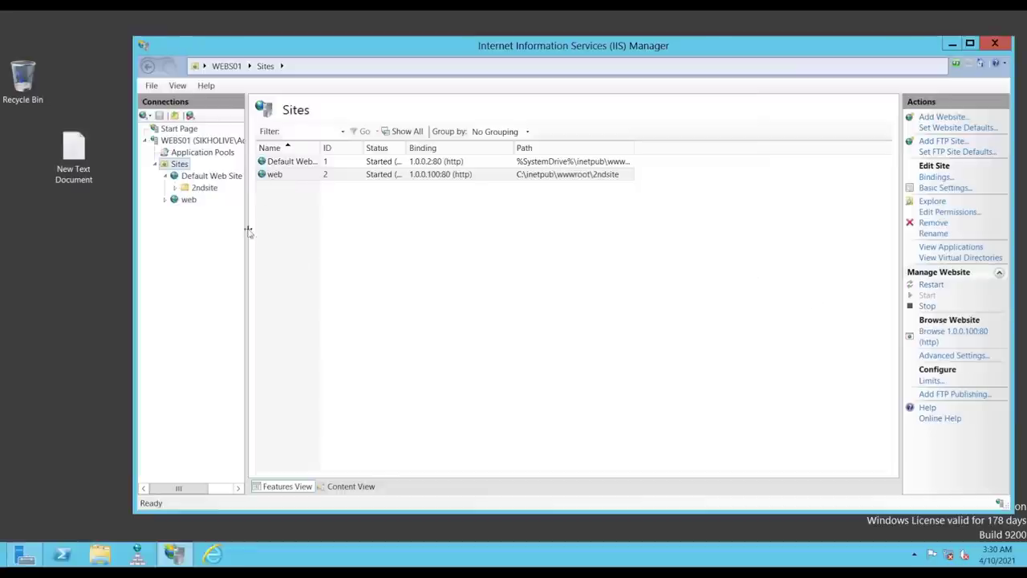
Browse the web site on 1.0.0.100:80 and examine the error details and requested URL on the returned page
{"action": "left_click", "coordinate": [190, 204]}
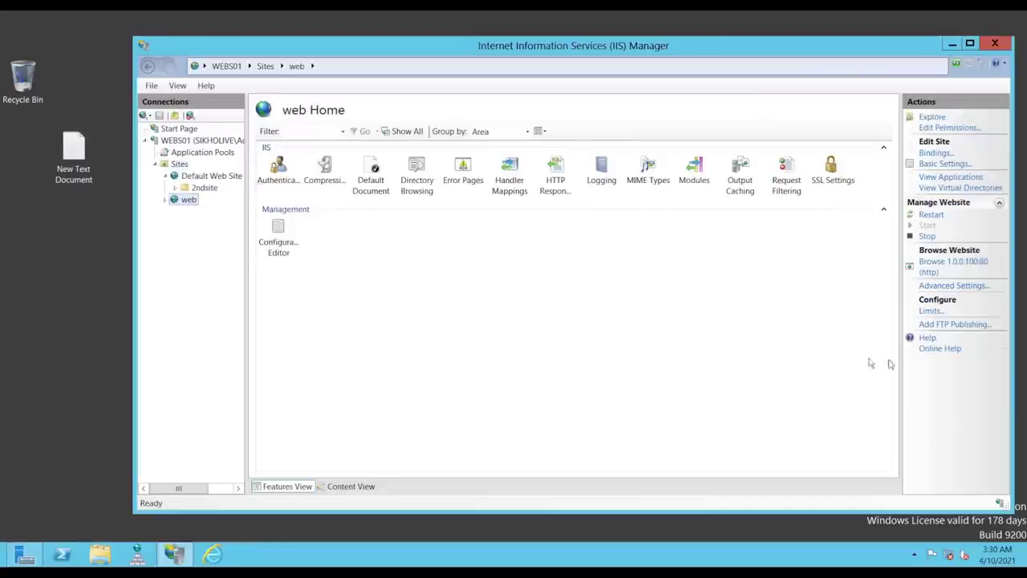
{"action": "left_click", "coordinate": [944, 265]}
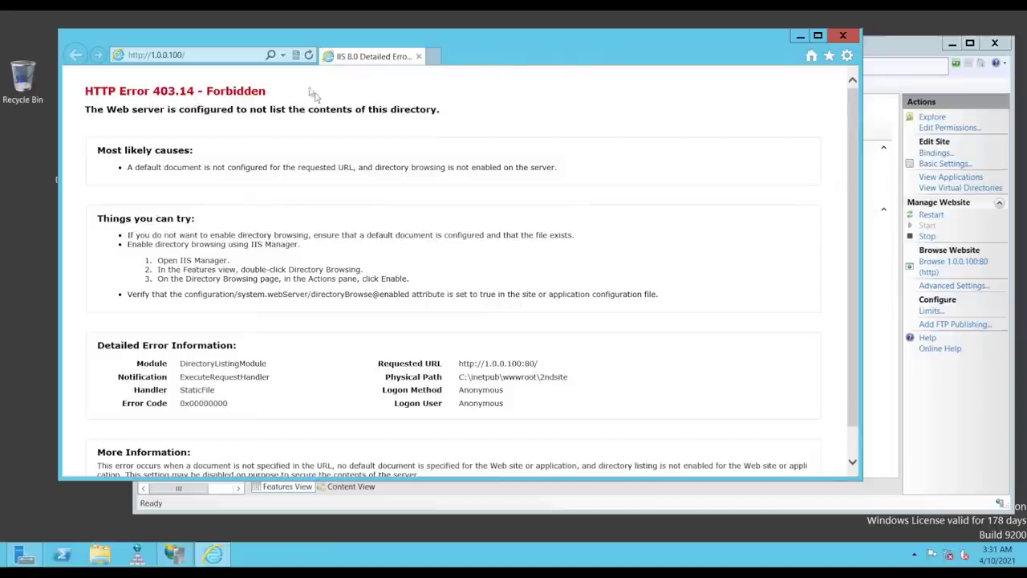
{"action": "left_click_drag", "start_coordinate": [117, 91], "coordinate": [354, 111]}
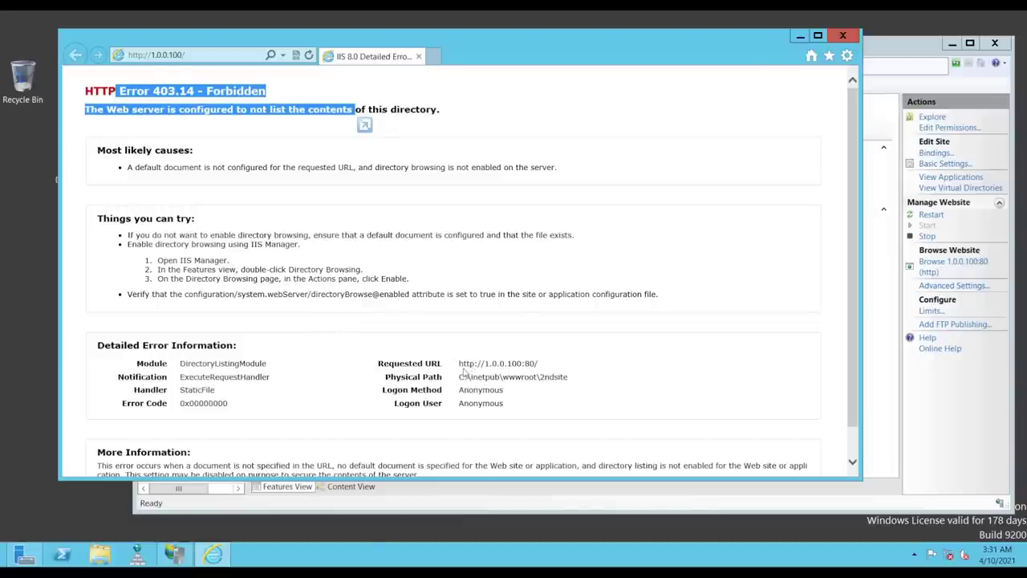
{"action": "left_click_drag", "start_coordinate": [459, 363], "coordinate": [570, 363]}
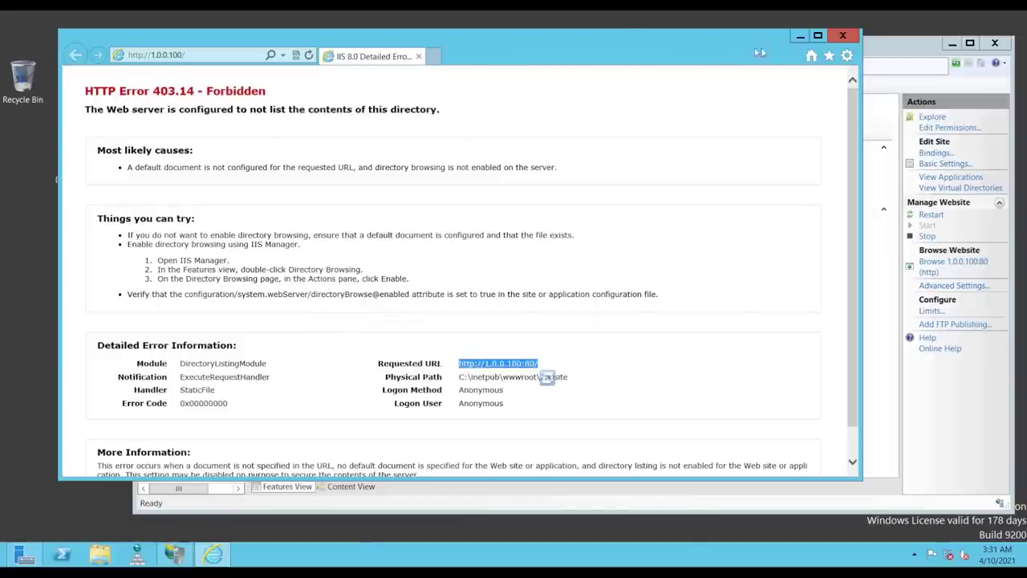
{"action": "left_click", "coordinate": [302, 62]}
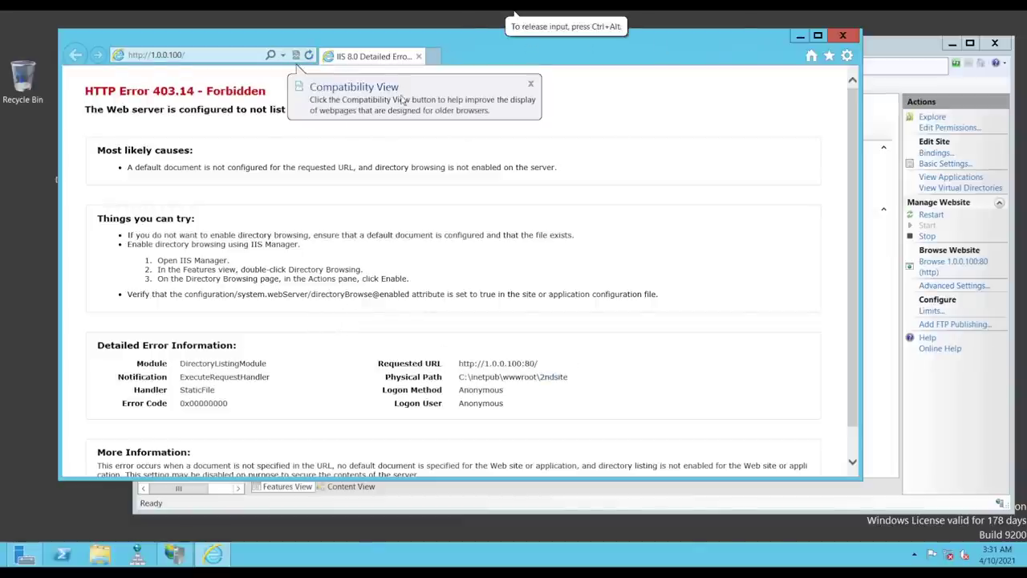
Return to IIS Manager and stop the Default Web Site
{"action": "left_click", "coordinate": [889, 392]}
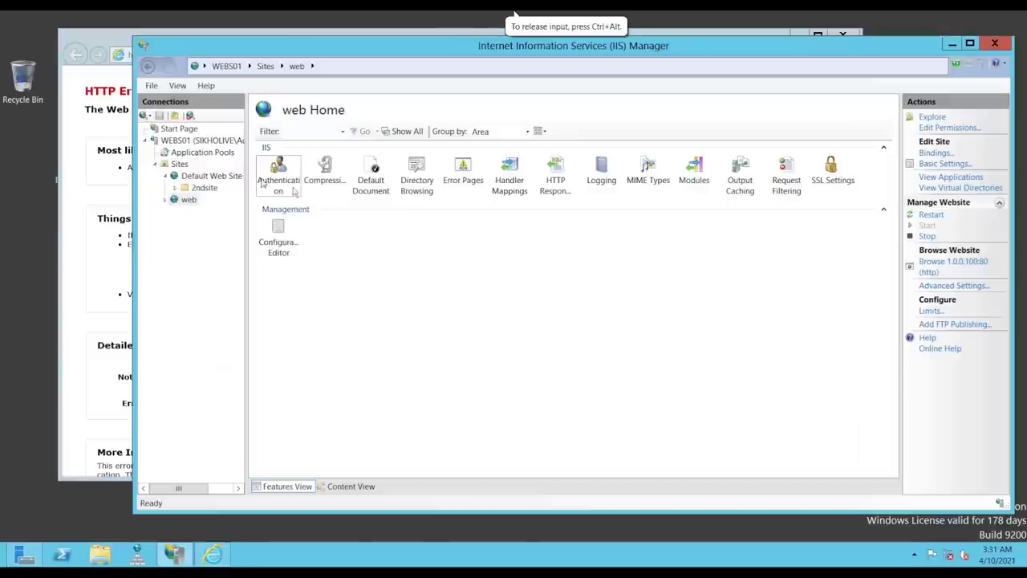
{"action": "right_click", "coordinate": [198, 175]}
{"action": "mouse_move", "coordinate": [246, 254]}
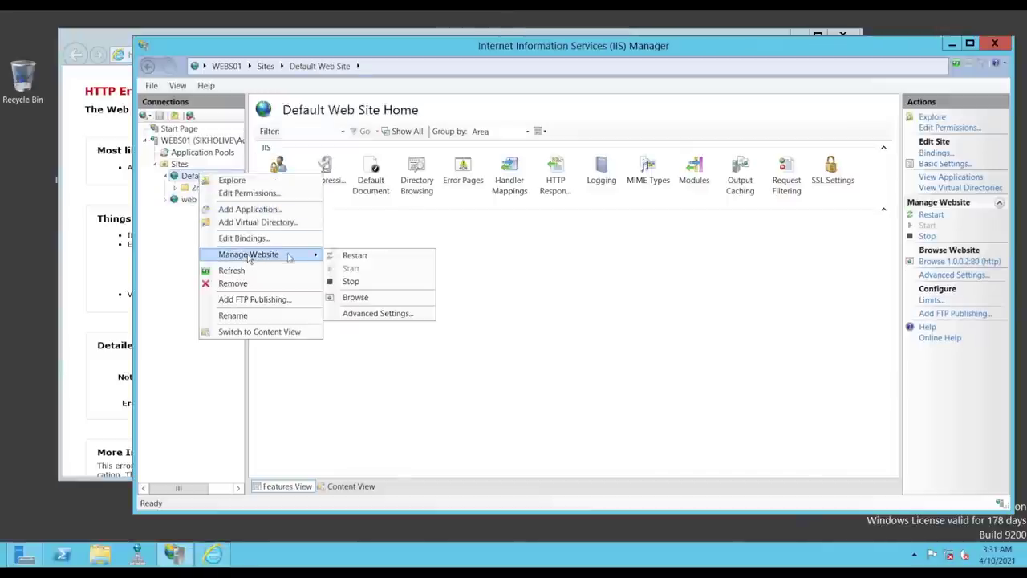
{"action": "left_click", "coordinate": [360, 279]}
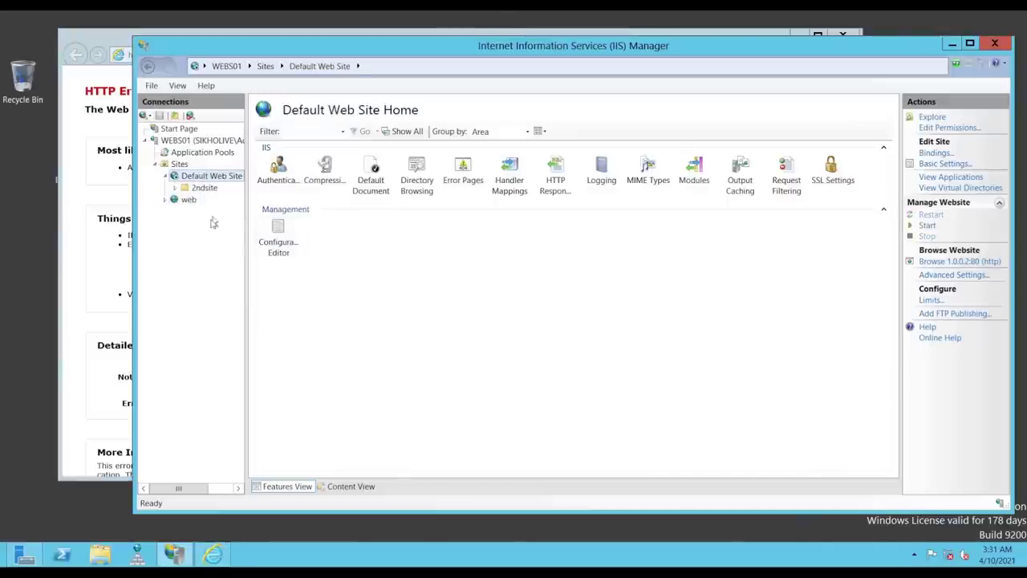
Browse the web site on 1.0.0.100:80 again to check the returned page, and close both browser tabs
{"action": "left_click", "coordinate": [189, 200]}
{"action": "left_click", "coordinate": [923, 267]}
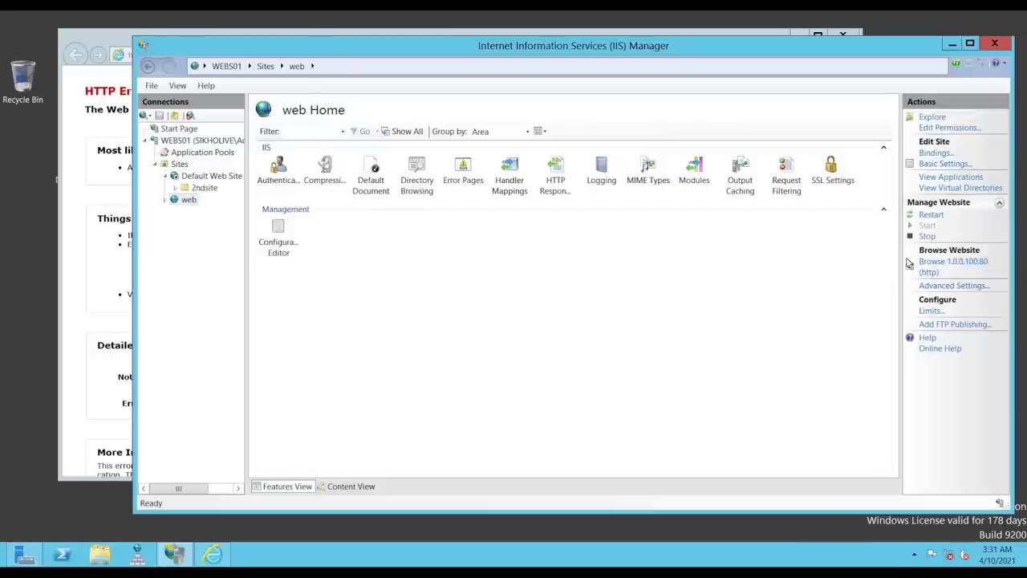
{"action": "left_click", "coordinate": [112, 40]}
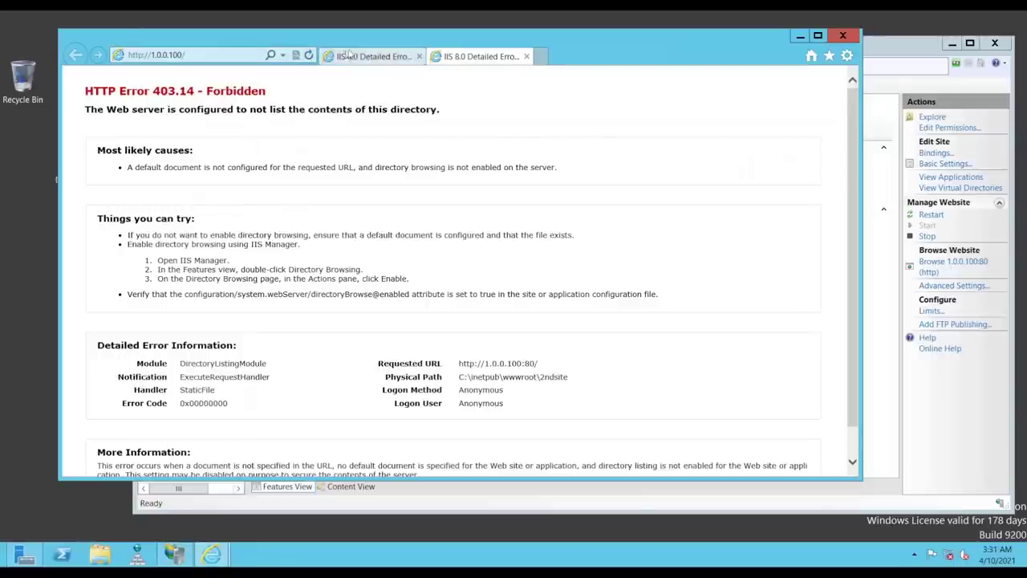
{"action": "left_click", "coordinate": [398, 57]}
{"action": "left_click", "coordinate": [419, 57]}
{"action": "left_click", "coordinate": [419, 57]}
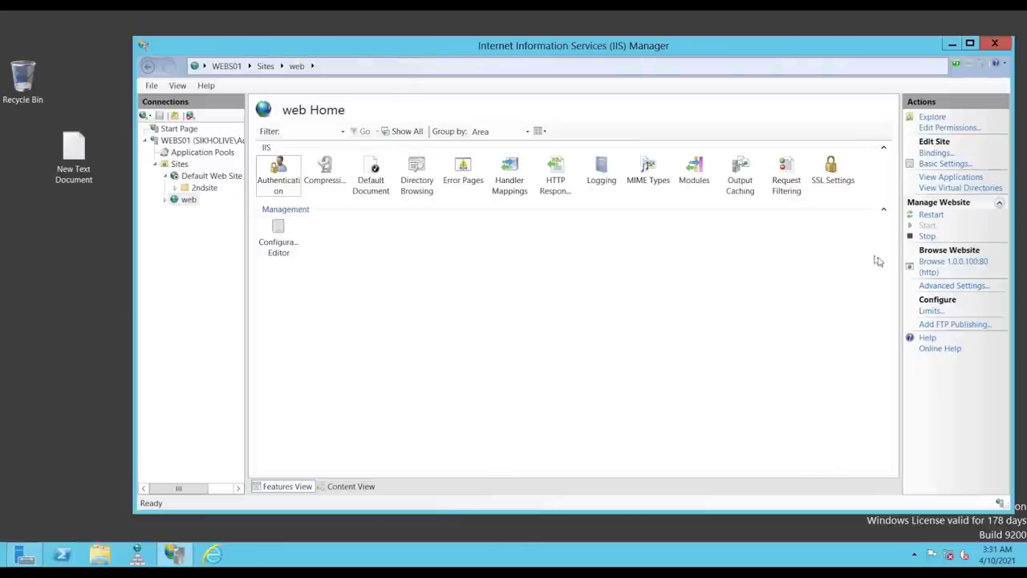
Review the web site's http binding and its available IP addresses, leaving the binding settings as they are
{"action": "left_click", "coordinate": [937, 154]}
{"action": "left_click", "coordinate": [477, 194]}
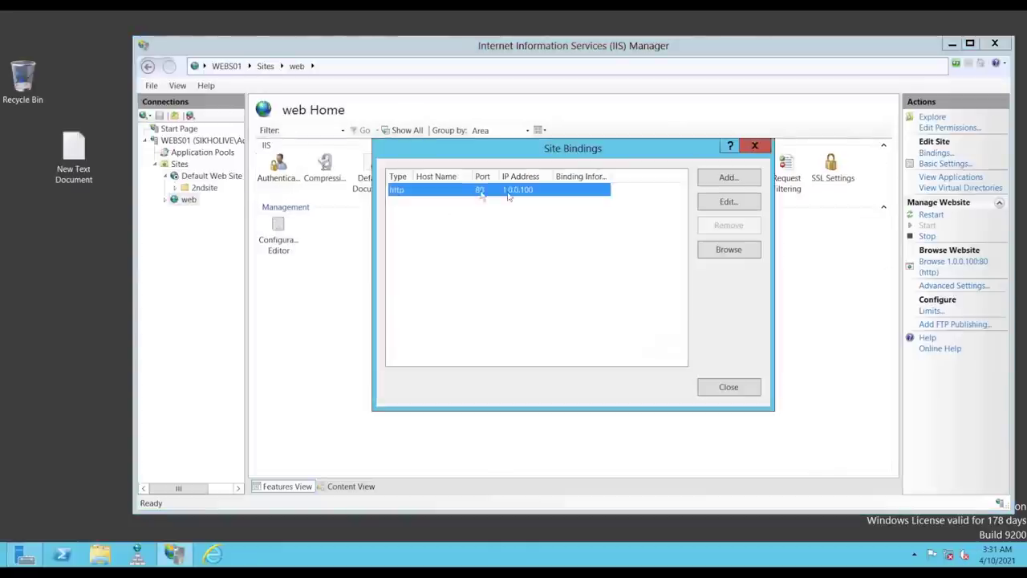
{"action": "left_click", "coordinate": [728, 201]}
{"action": "left_click", "coordinate": [602, 213]}
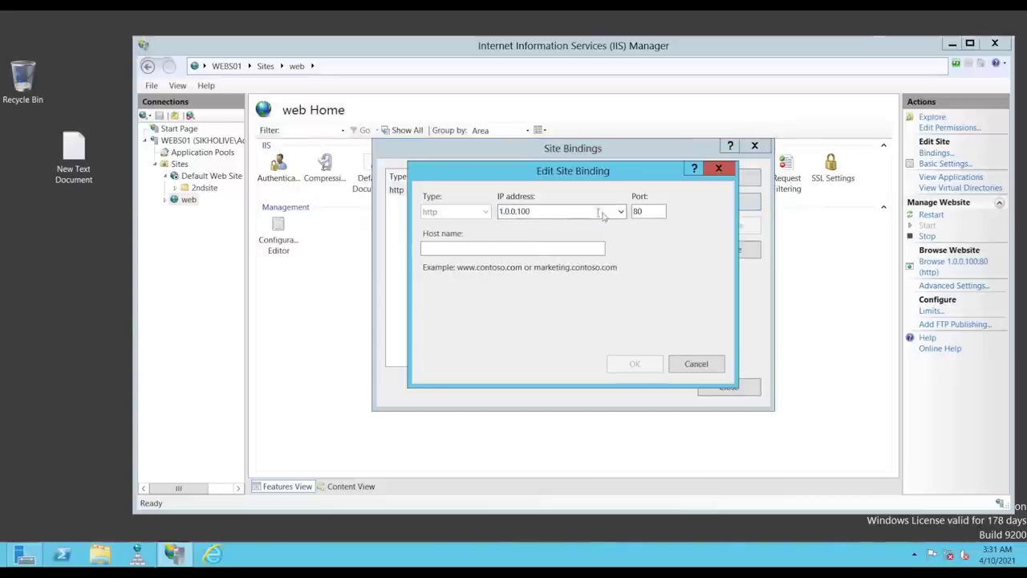
{"action": "left_click", "coordinate": [621, 214]}
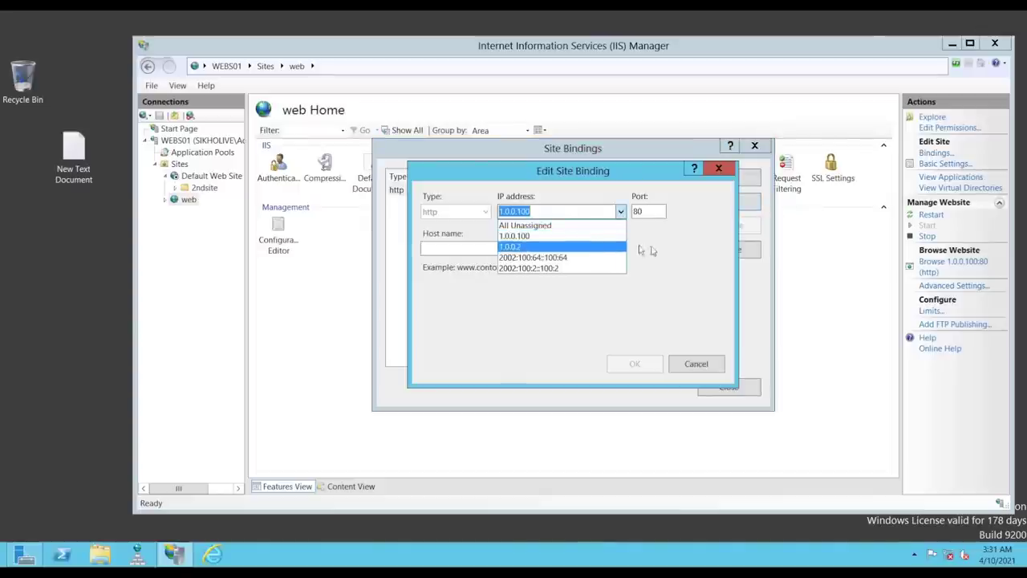
{"action": "left_click", "coordinate": [716, 188]}
{"action": "left_click", "coordinate": [719, 169]}
{"action": "left_click", "coordinate": [755, 145]}
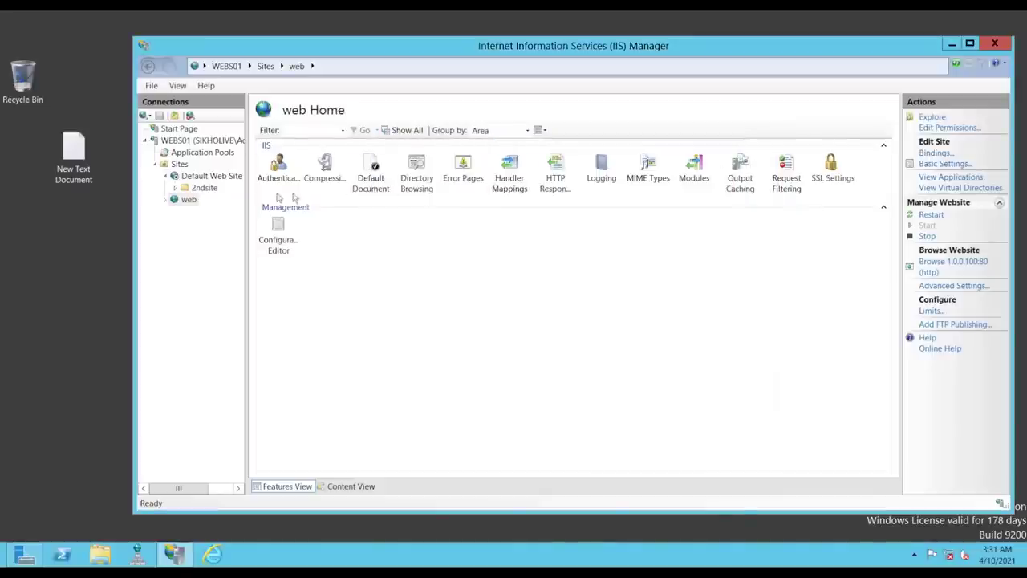
Add web.html as a default document for the web site, and browse the site on 1.0.0.100:80 to check it
{"action": "left_click", "coordinate": [377, 172]}
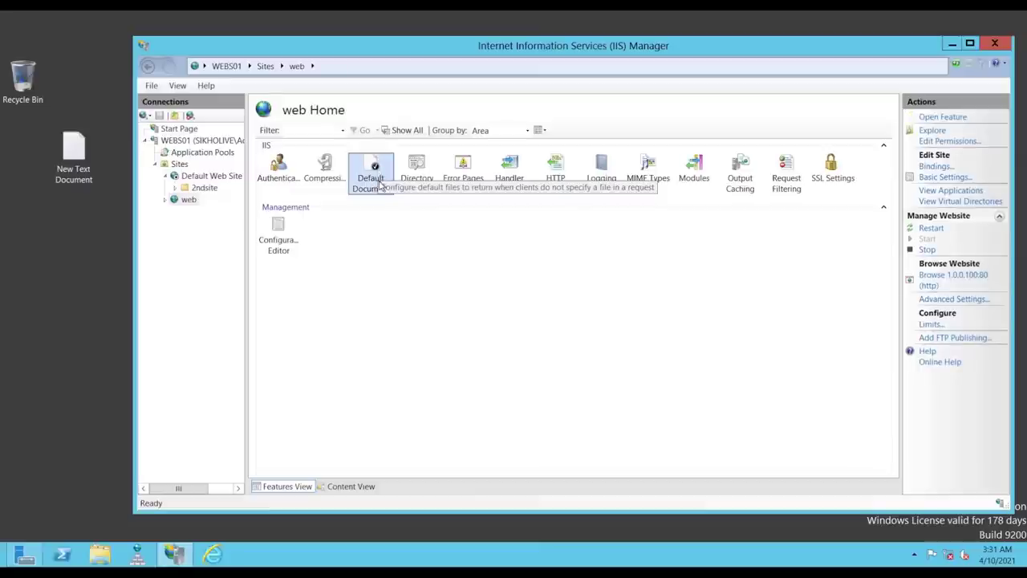
{"action": "double_click", "coordinate": [382, 182]}
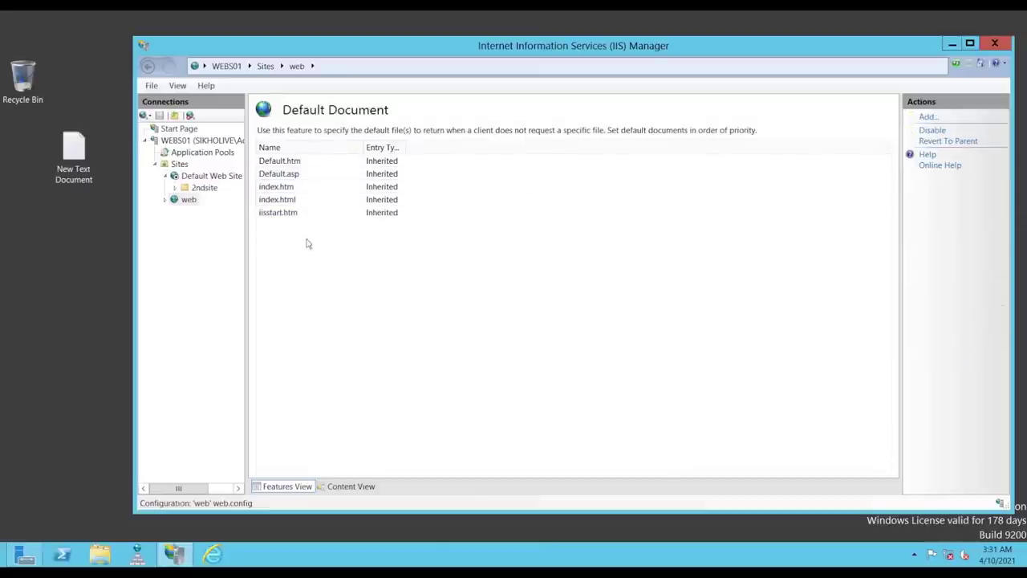
{"action": "left_click", "coordinate": [928, 117]}
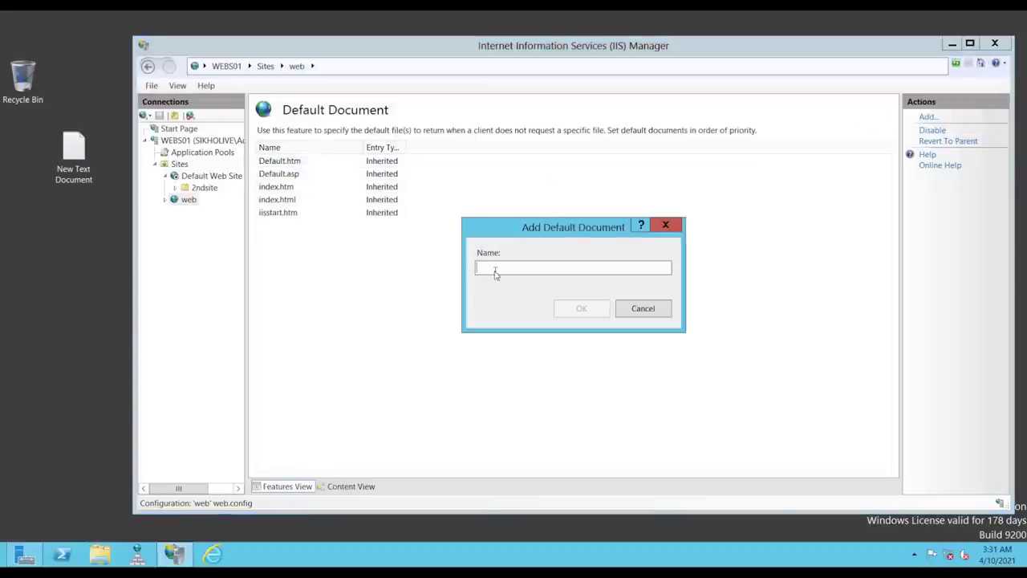
{"action": "type", "text": "web"}
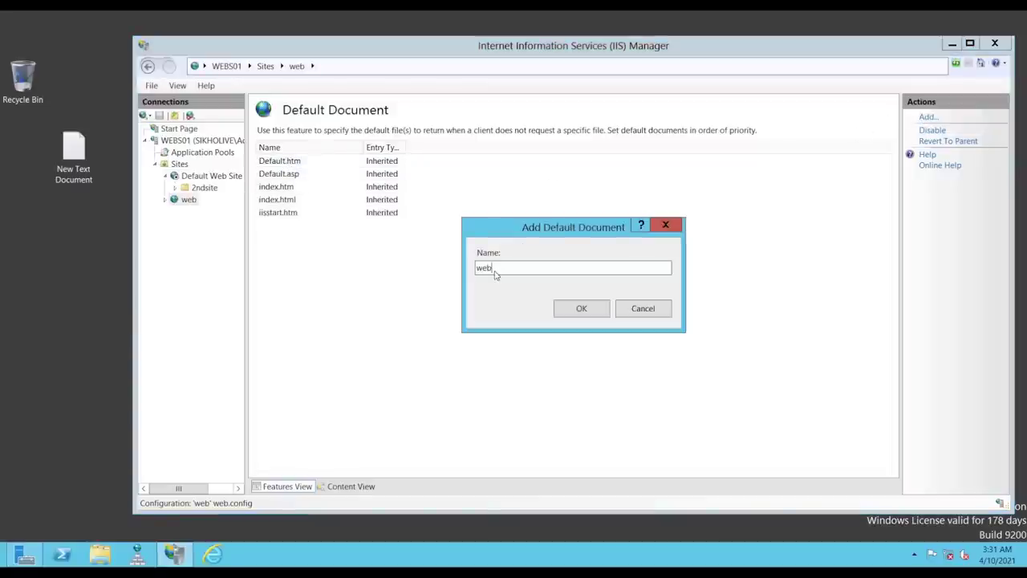
{"action": "type", "text": ".html"}
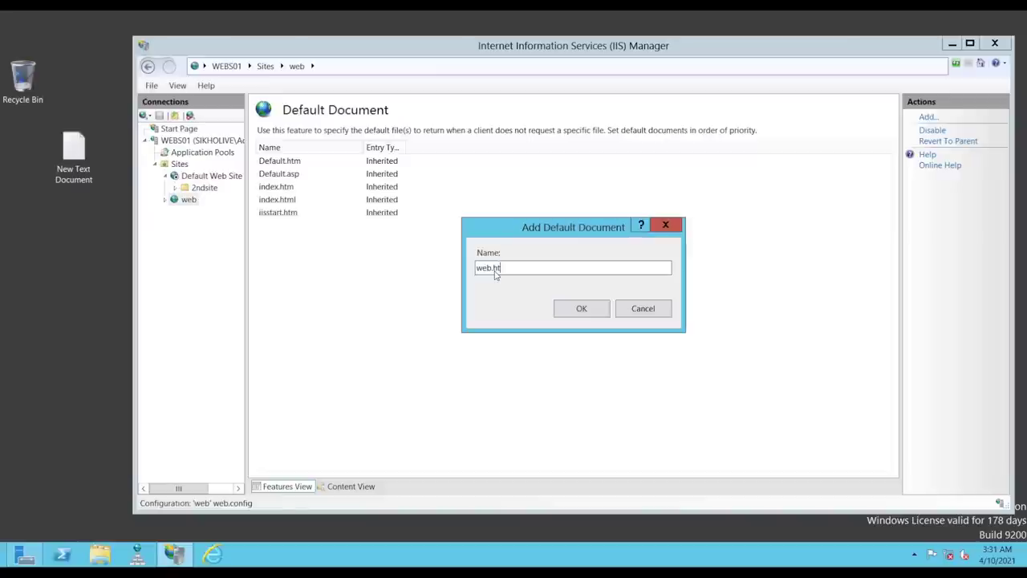
{"action": "left_click", "coordinate": [583, 309]}
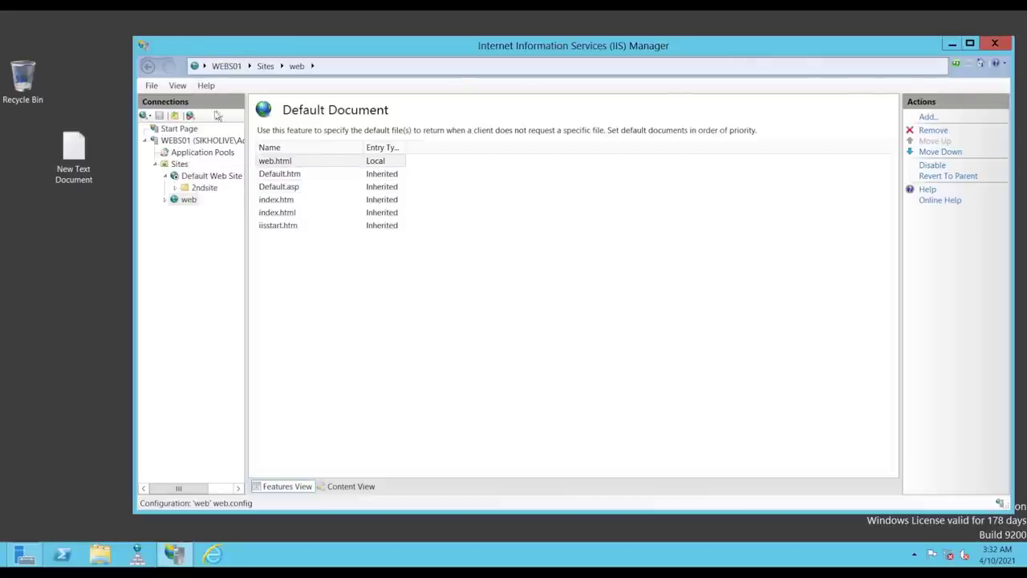
{"action": "left_click", "coordinate": [189, 200]}
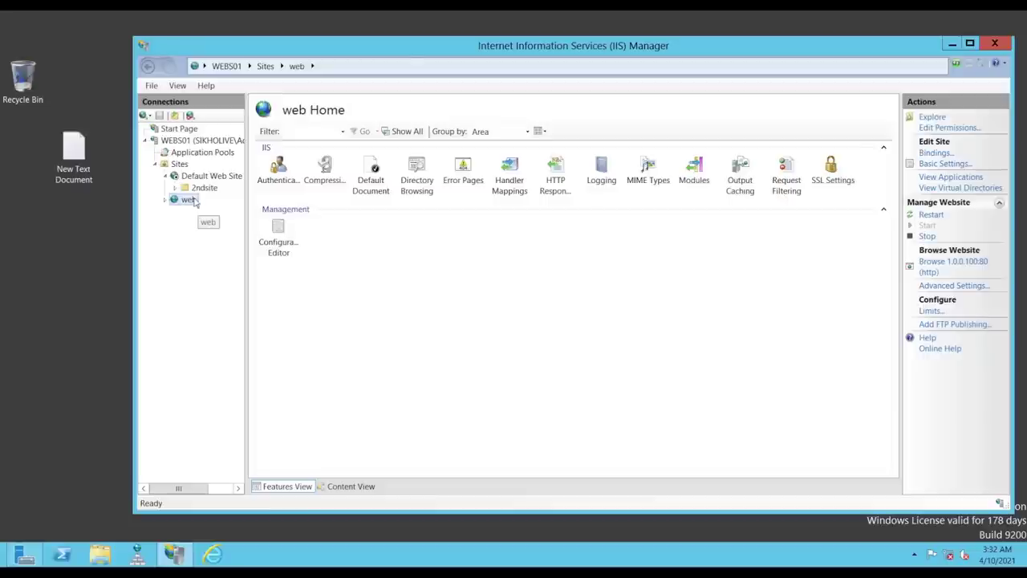
{"action": "left_click", "coordinate": [953, 262]}
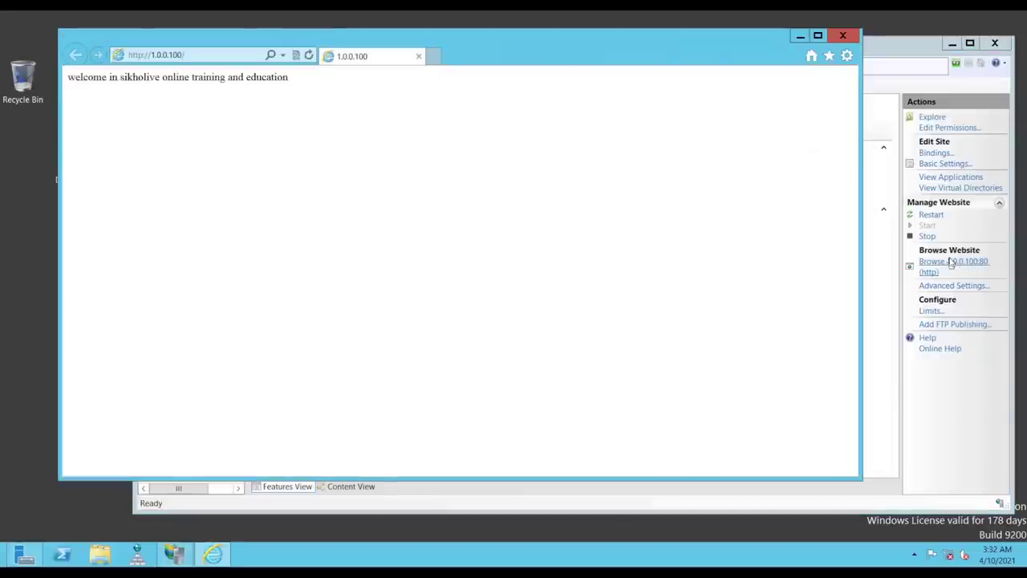
Check the text and address of the page the web site returns in the browser
{"action": "left_click_drag", "start_coordinate": [68, 79], "coordinate": [323, 87]}
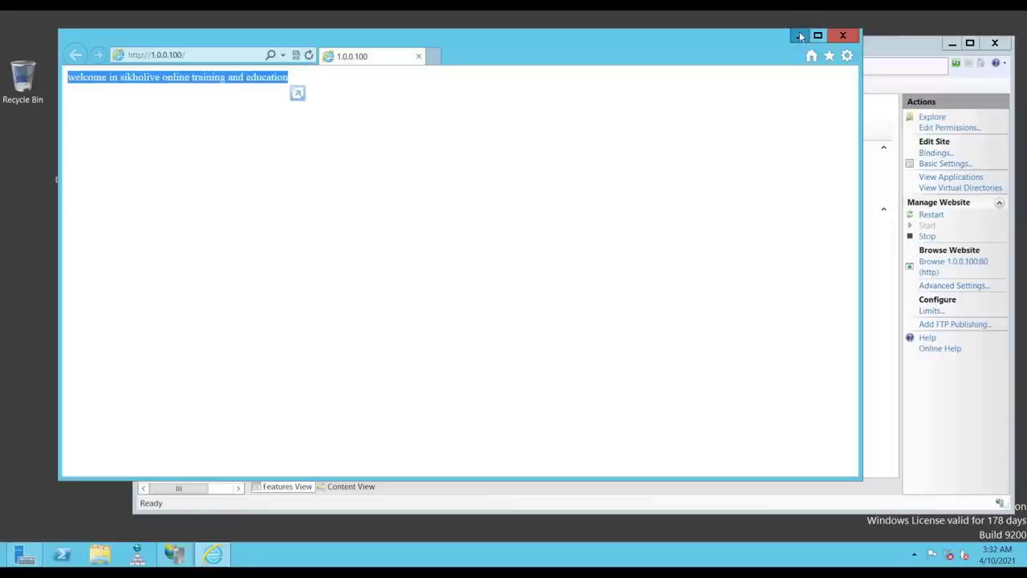
{"action": "left_click", "coordinate": [361, 96]}
{"action": "left_click", "coordinate": [186, 56]}
{"action": "left_click", "coordinate": [195, 56]}
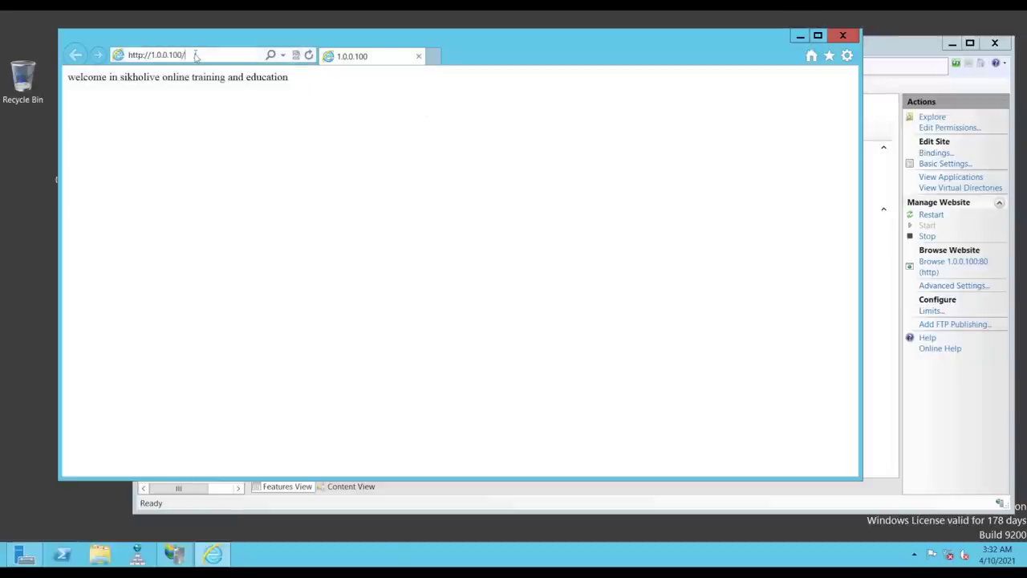
{"action": "left_click", "coordinate": [650, 128]}
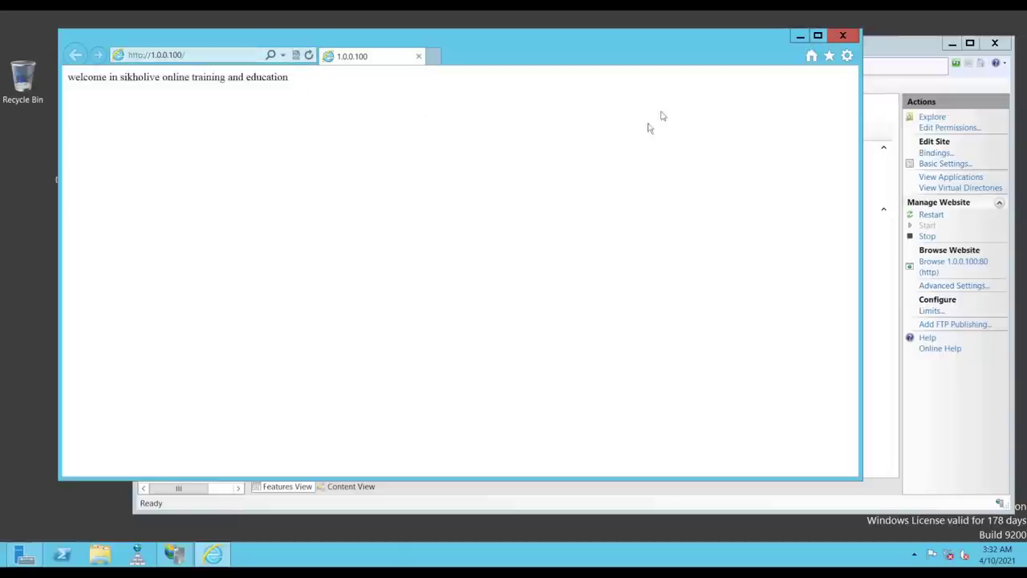
{"action": "left_click_drag", "start_coordinate": [227, 44], "coordinate": [264, 55]}
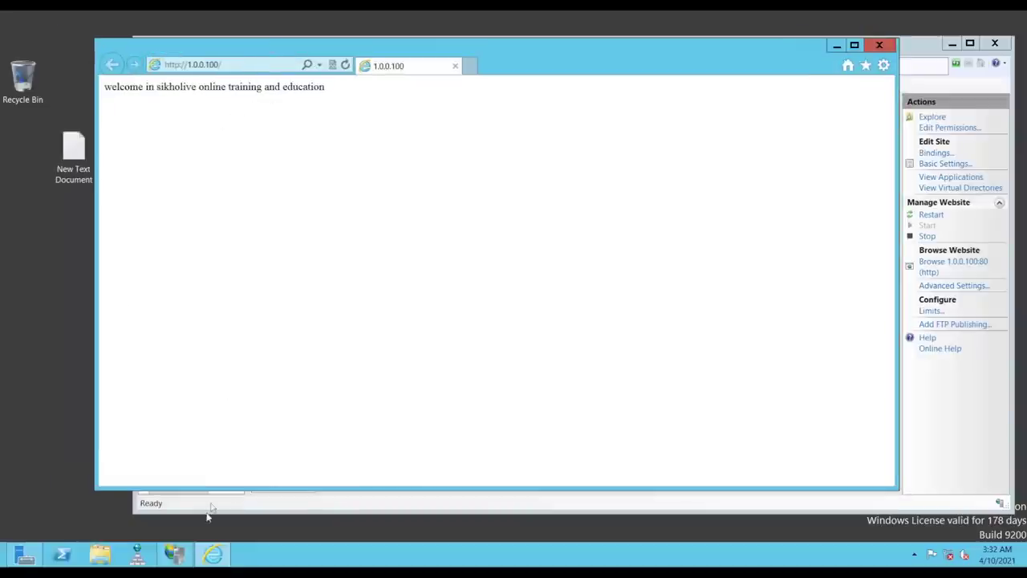
Switch to DNS Manager and create a forward lookup zone named web.com with the wizard's default zone type, replication and dynamic update options
{"action": "left_click", "coordinate": [147, 556]}
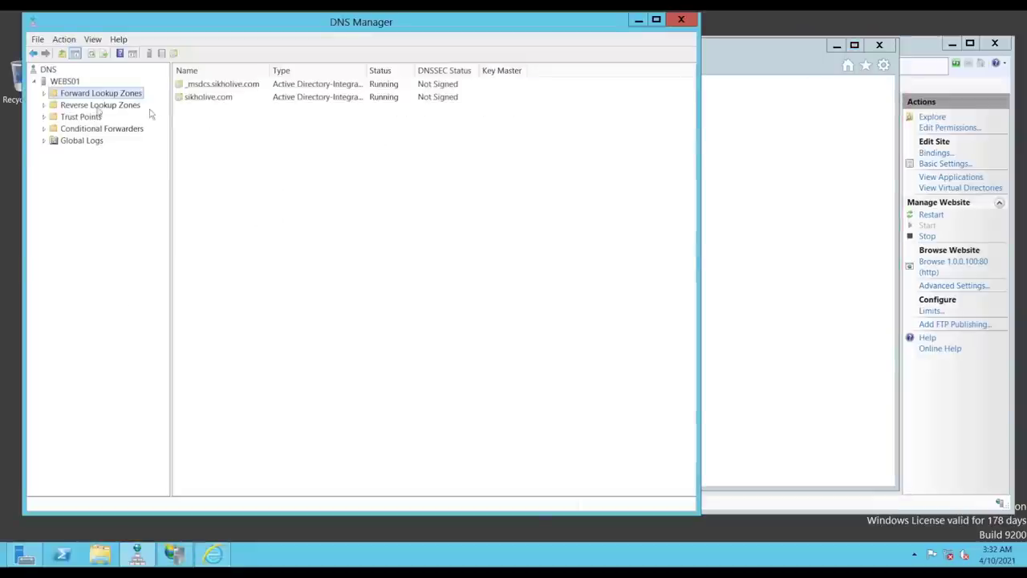
{"action": "double_click", "coordinate": [81, 96]}
{"action": "right_click", "coordinate": [83, 94]}
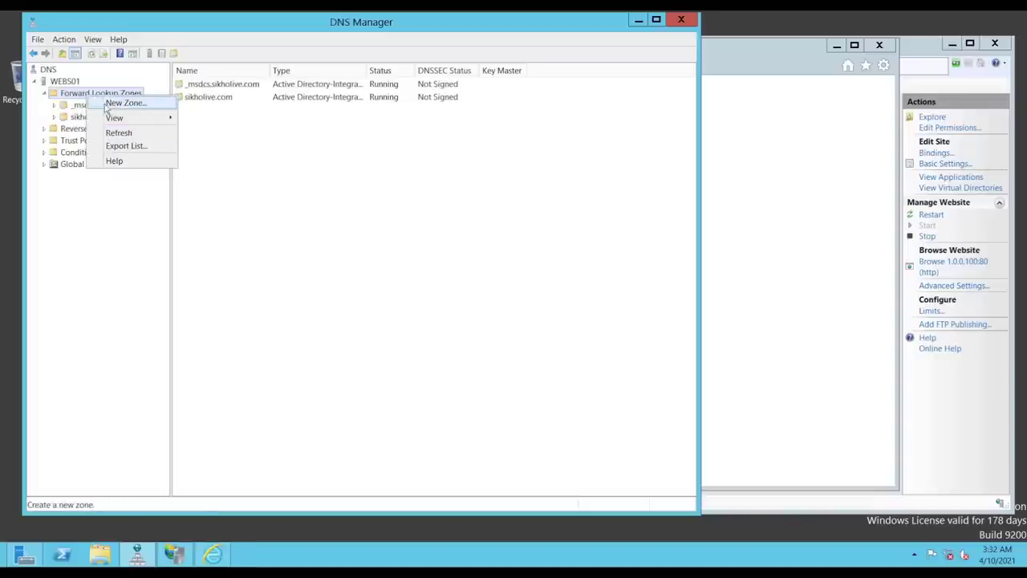
{"action": "left_click", "coordinate": [105, 103]}
{"action": "left_click", "coordinate": [253, 269]}
{"action": "left_click", "coordinate": [255, 267]}
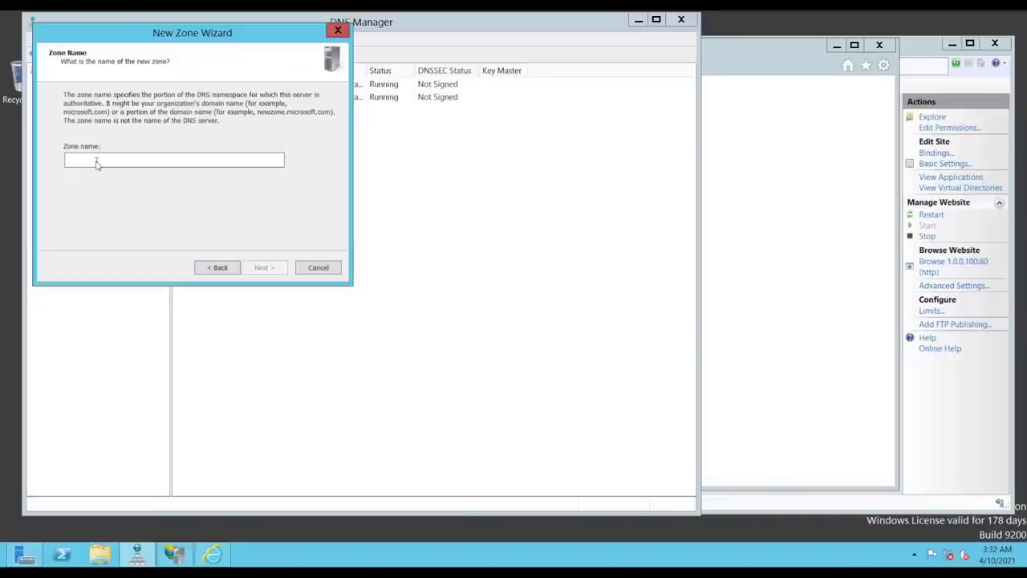
{"action": "type", "text": "s"}
{"action": "key", "text": "BackSpace"}
{"action": "type", "text": "web.com"}
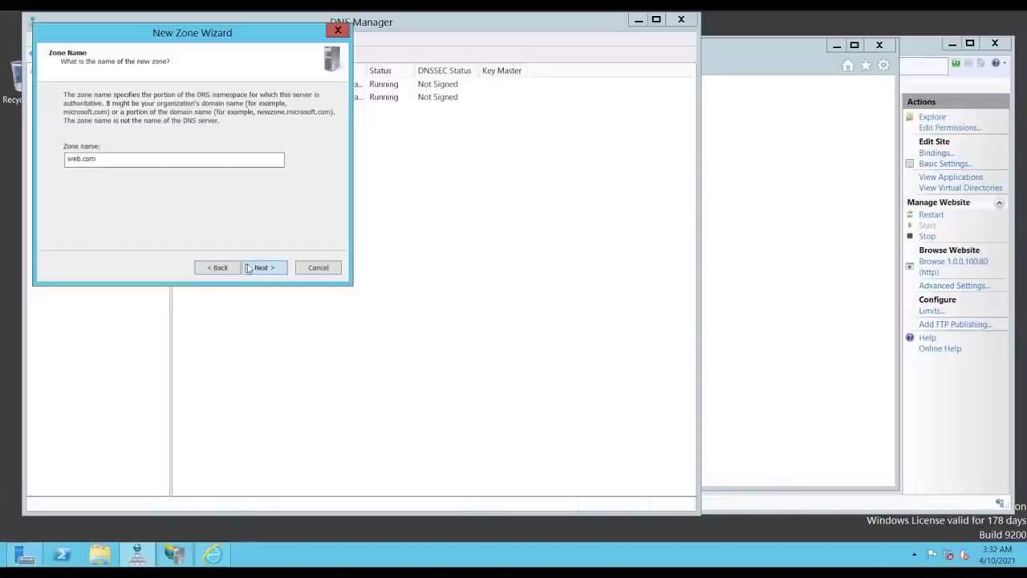
{"action": "left_click", "coordinate": [272, 273]}
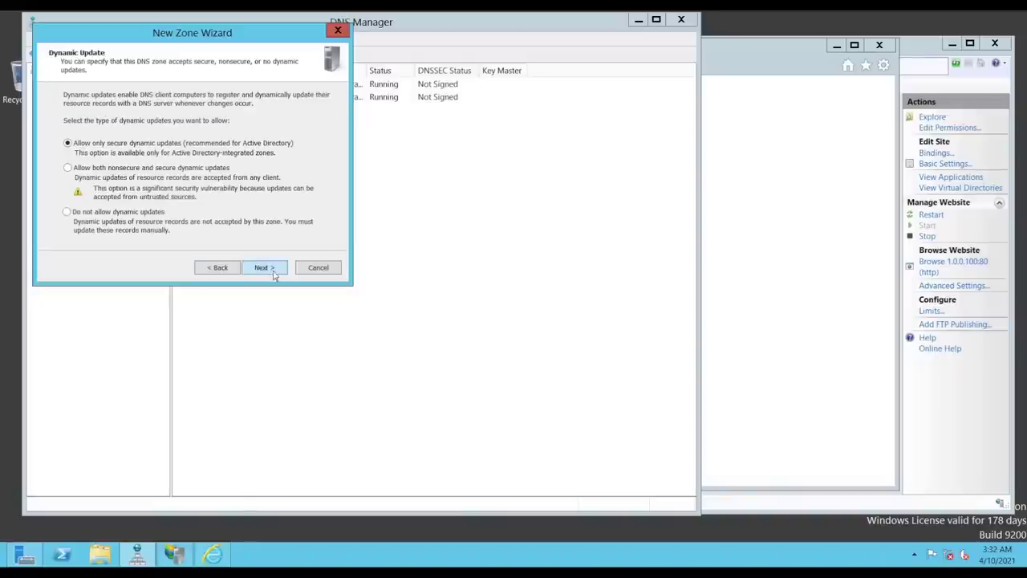
{"action": "left_click", "coordinate": [272, 270]}
{"action": "left_click", "coordinate": [267, 267]}
Add a host record named www with IP address 1.0.0.100 to the web.com zone, keeping the associated pointer record option
{"action": "left_click", "coordinate": [201, 110]}
{"action": "double_click", "coordinate": [201, 110]}
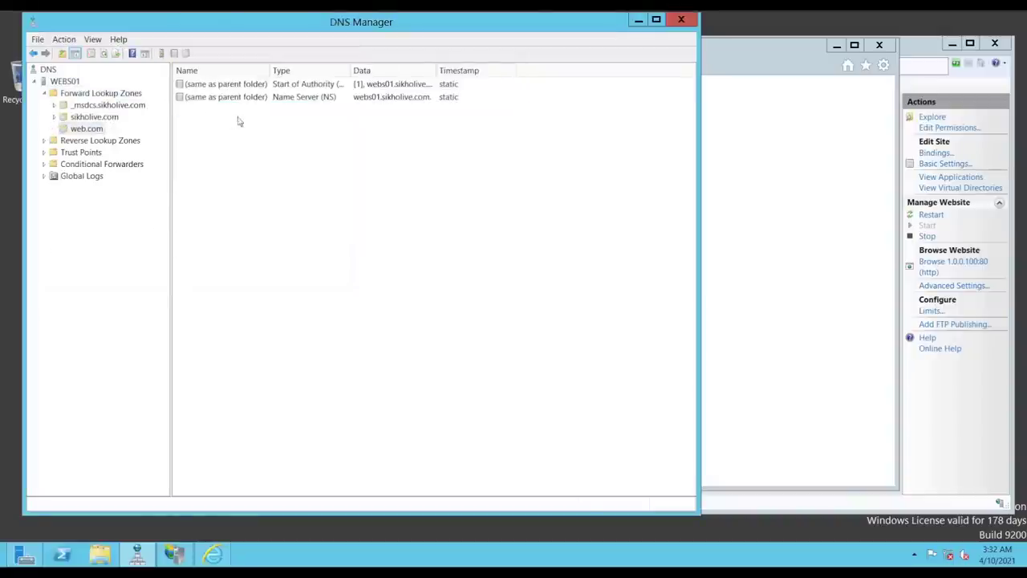
{"action": "right_click", "coordinate": [94, 130]}
{"action": "left_click", "coordinate": [128, 158]}
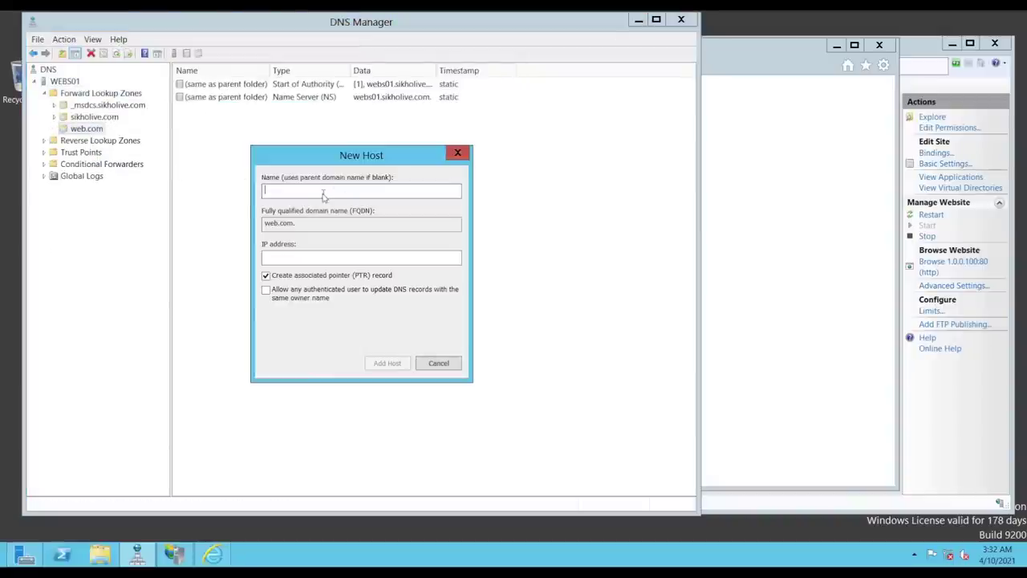
{"action": "type", "text": "www"}
{"action": "left_click", "coordinate": [281, 257]}
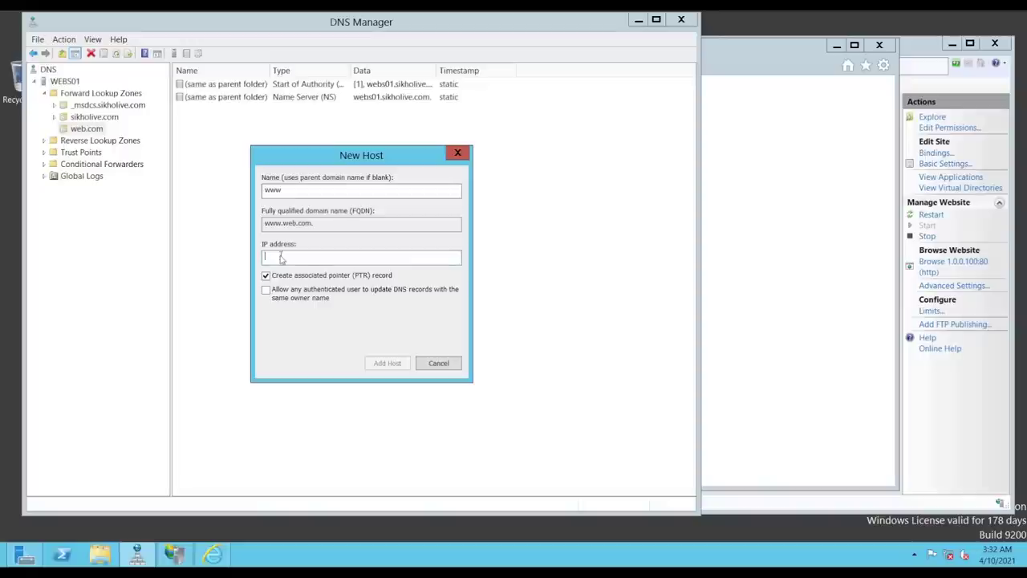
{"action": "type", "text": "1.0.0.100"}
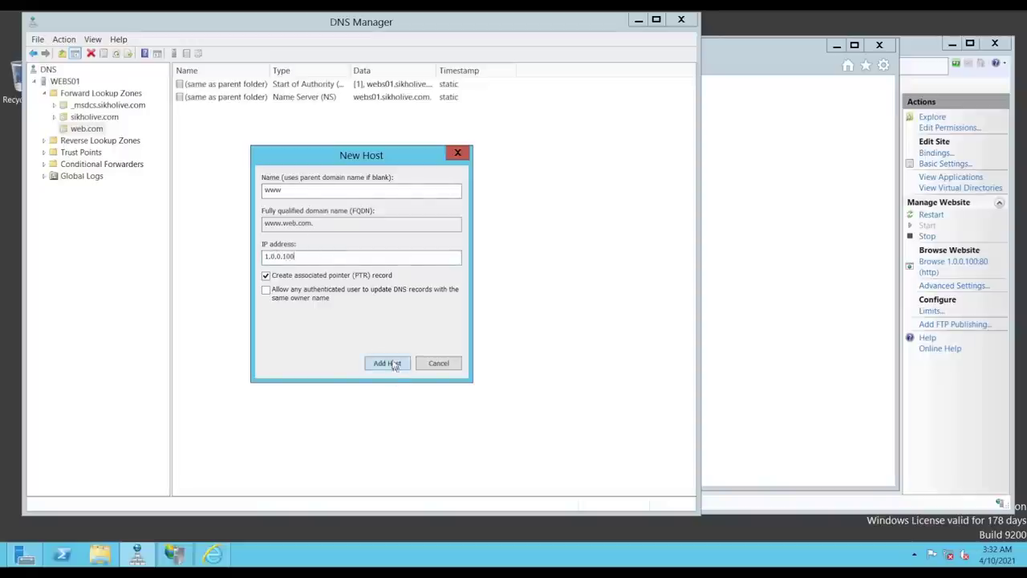
{"action": "left_click", "coordinate": [387, 362]}
{"action": "left_click", "coordinate": [627, 321]}
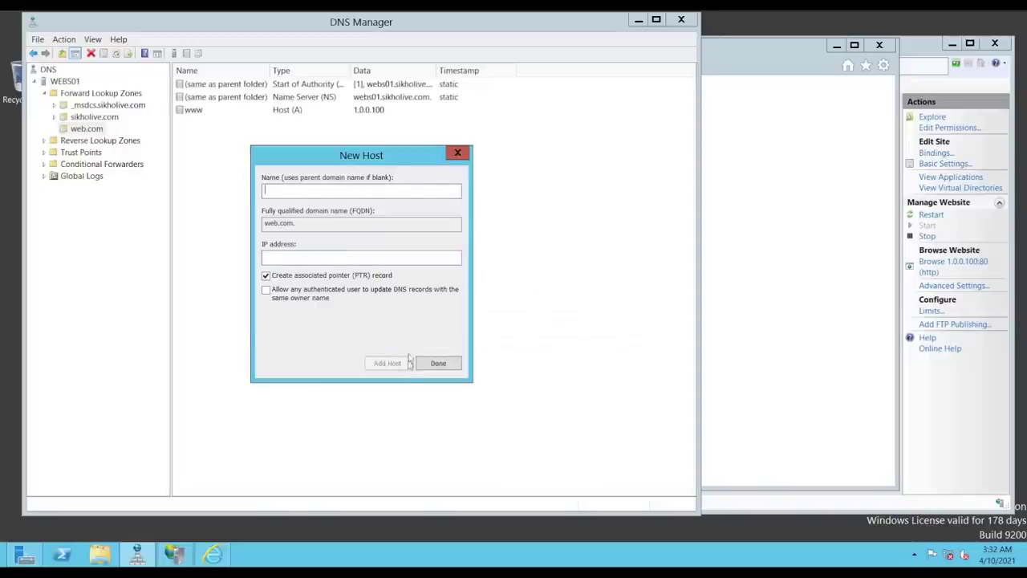
{"action": "left_click", "coordinate": [437, 364]}
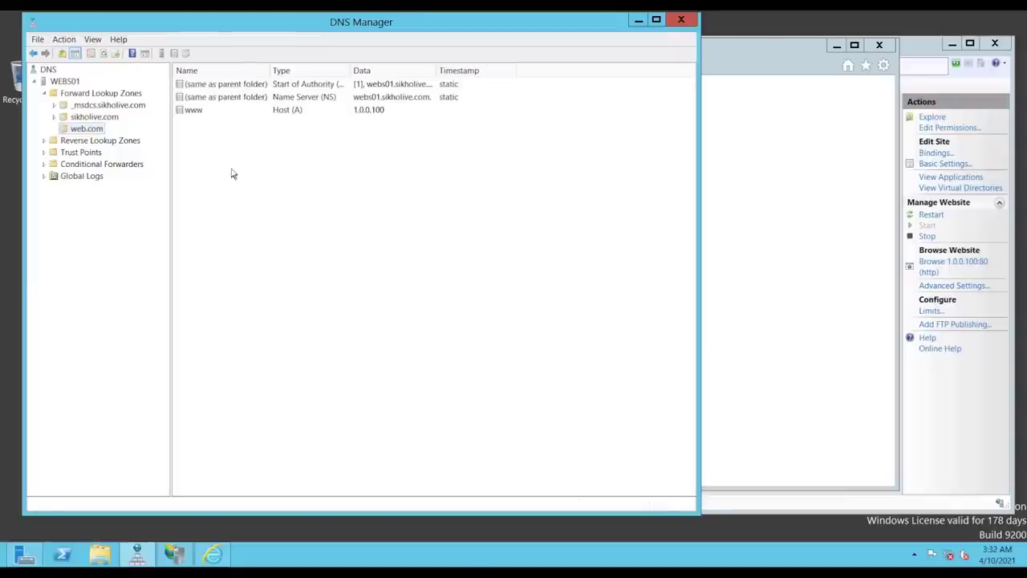
{"action": "left_click", "coordinate": [281, 110]}
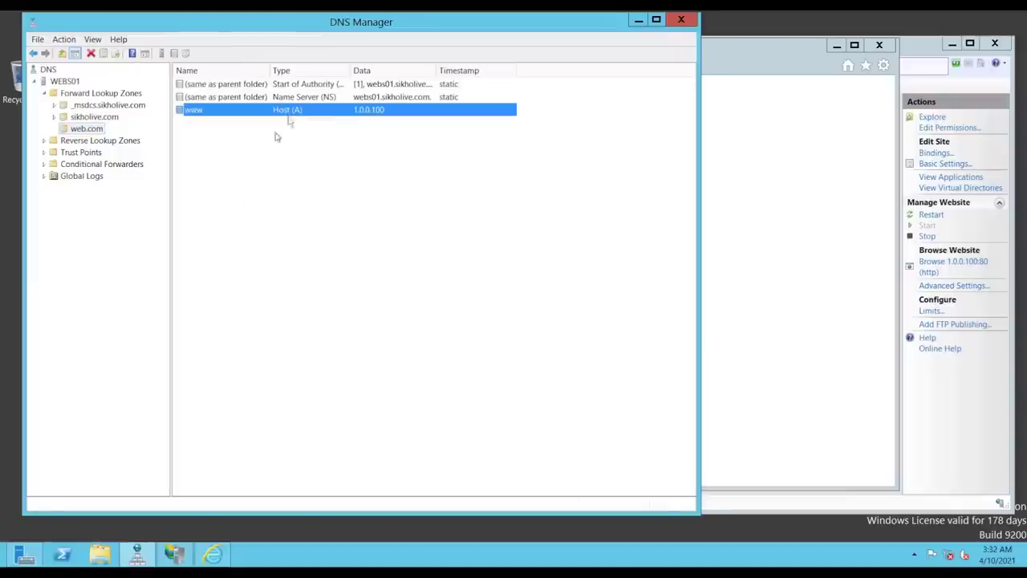
{"action": "left_click", "coordinate": [213, 554]}
{"action": "left_click", "coordinate": [232, 65]}
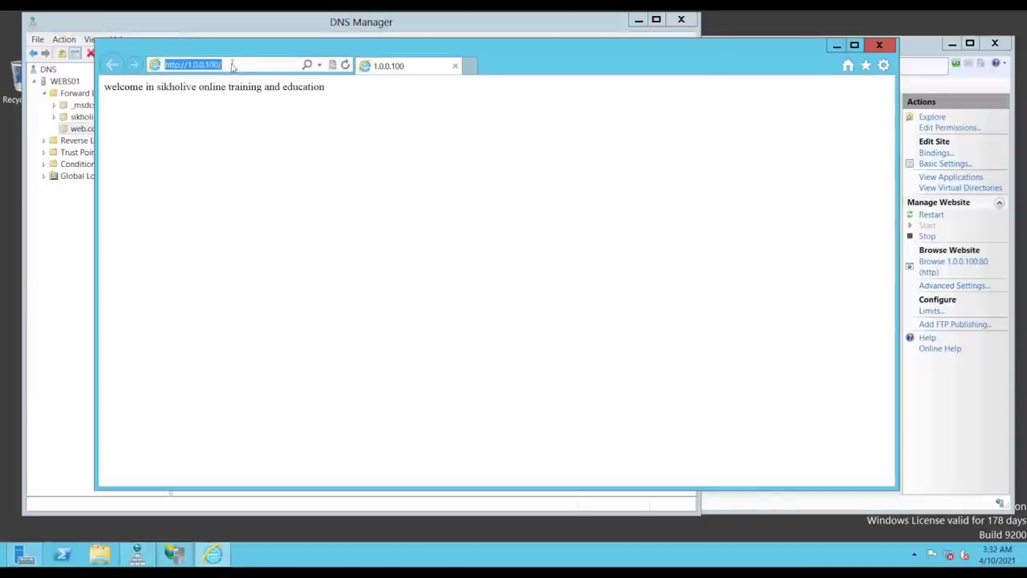
{"action": "type", "text": "www.web.com"}
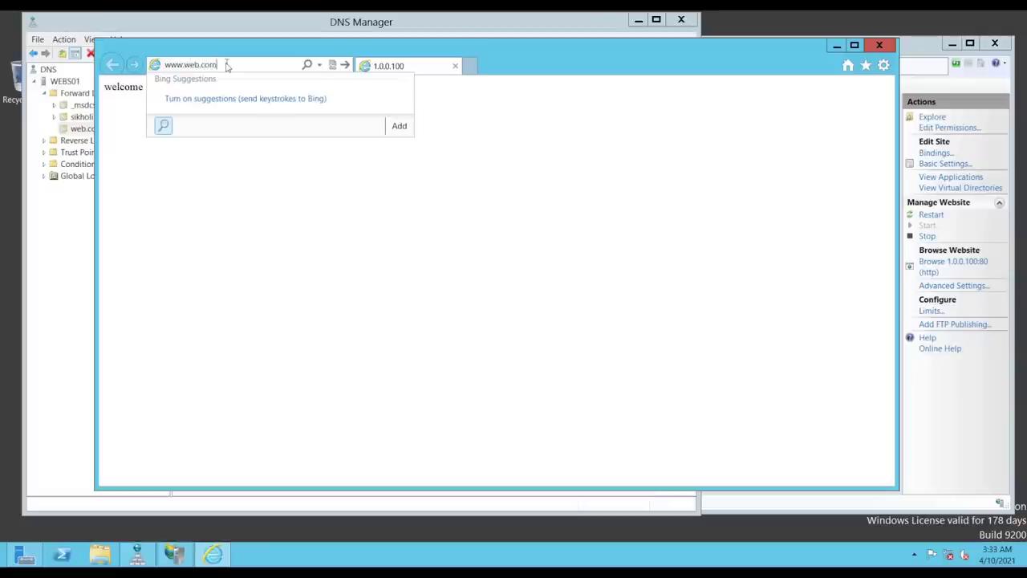
{"action": "key", "text": "Return"}
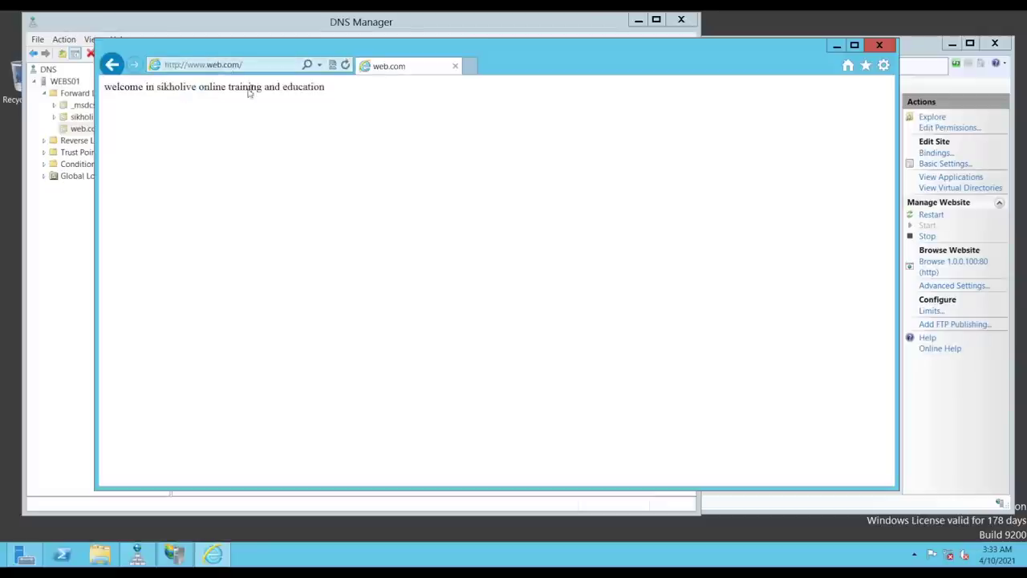
{"action": "left_click_drag", "start_coordinate": [280, 90], "coordinate": [106, 88]}
Open 1.0.0.100 in a new browser tab to check the site by its IP address
{"action": "left_click", "coordinate": [473, 66]}
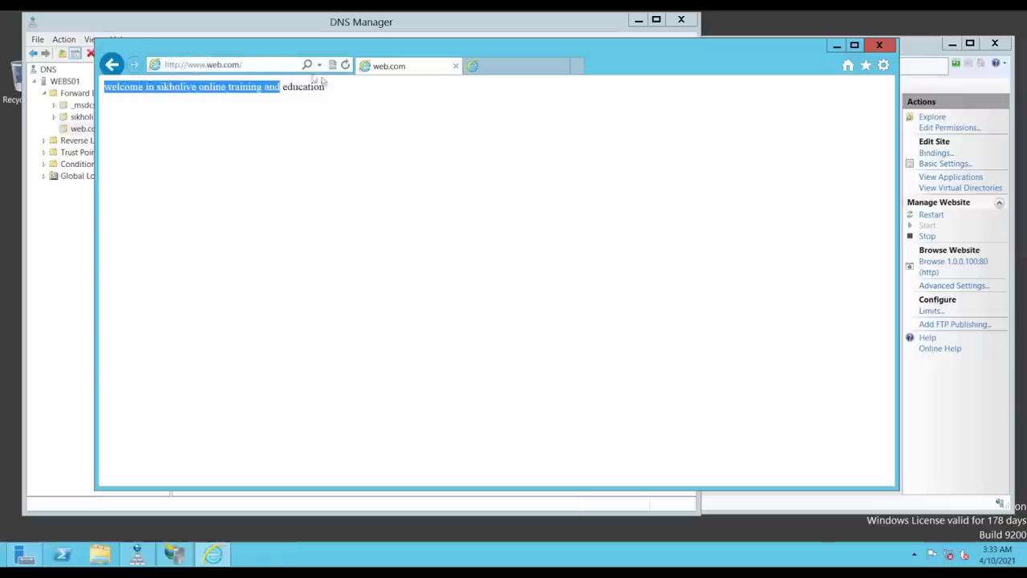
{"action": "type", "text": ".0.0.100"}
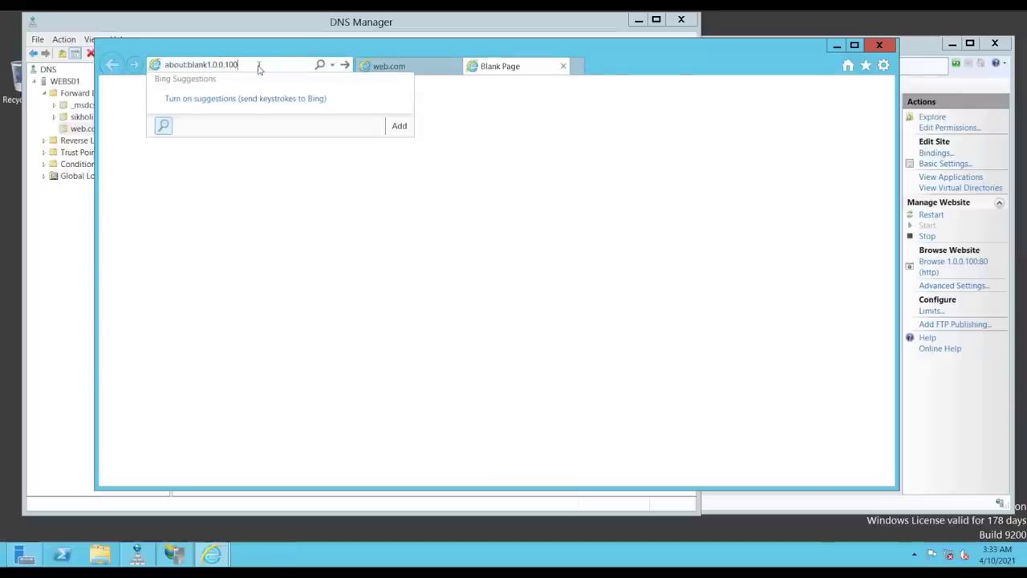
{"action": "key", "text": "Return"}
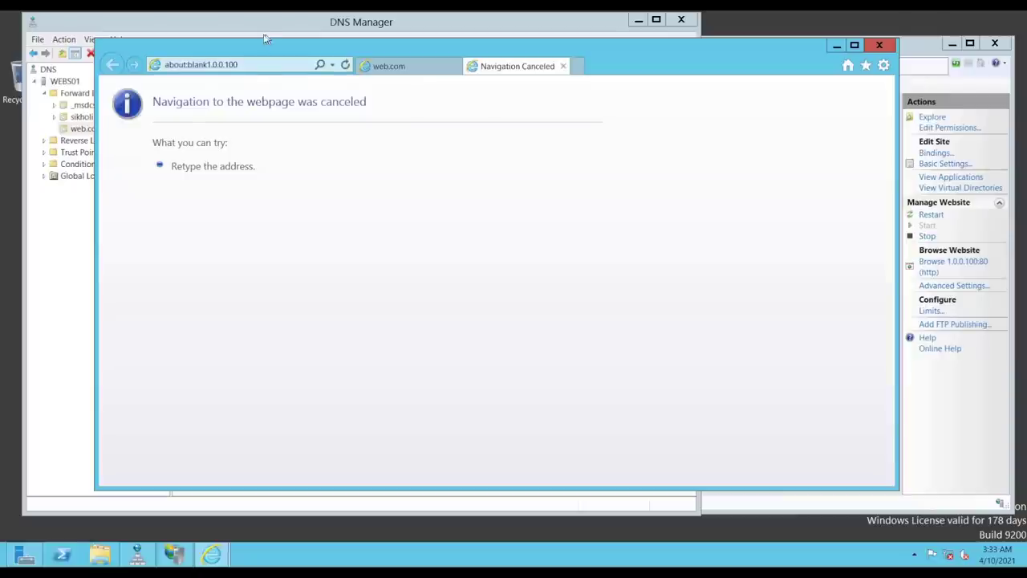
{"action": "left_click", "coordinate": [156, 67]}
{"action": "type", "text": "1.0.0.100"}
{"action": "key", "text": "Return"}
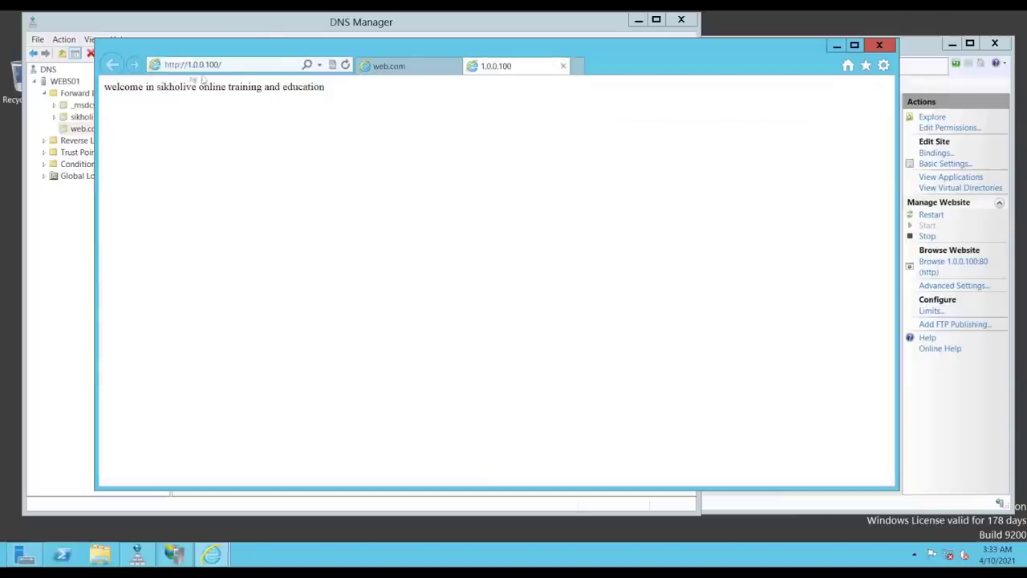
{"action": "left_click", "coordinate": [237, 64]}
Compare the page text in the web.com and 1.0.0.100 tabs, and close the browser
{"action": "left_click", "coordinate": [394, 66]}
{"action": "left_click_drag", "start_coordinate": [104, 86], "coordinate": [270, 85]}
{"action": "left_click", "coordinate": [344, 88]}
{"action": "left_click_drag", "start_coordinate": [344, 87], "coordinate": [139, 81]}
{"action": "left_click", "coordinate": [502, 66]}
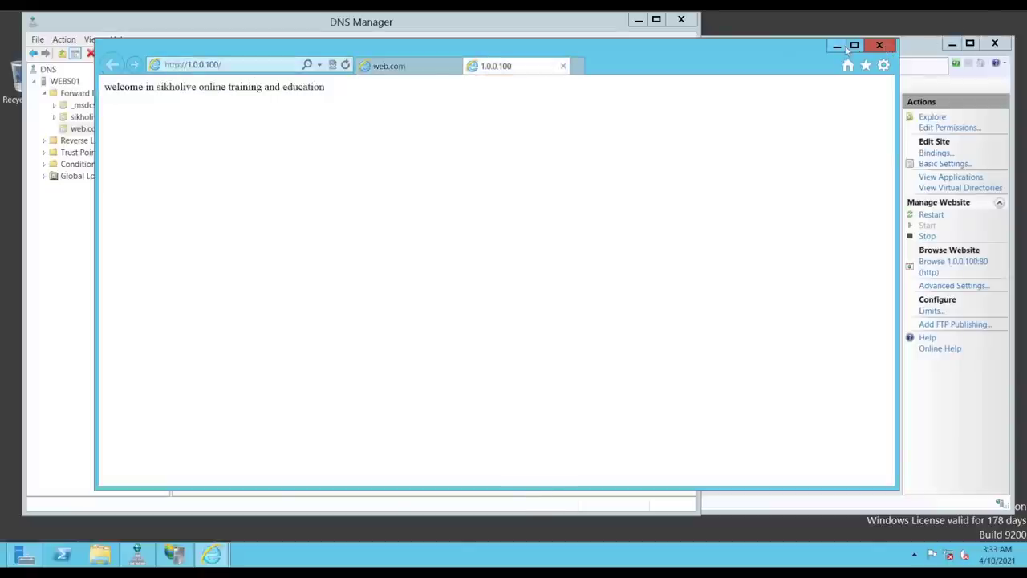
{"action": "left_click", "coordinate": [875, 50]}
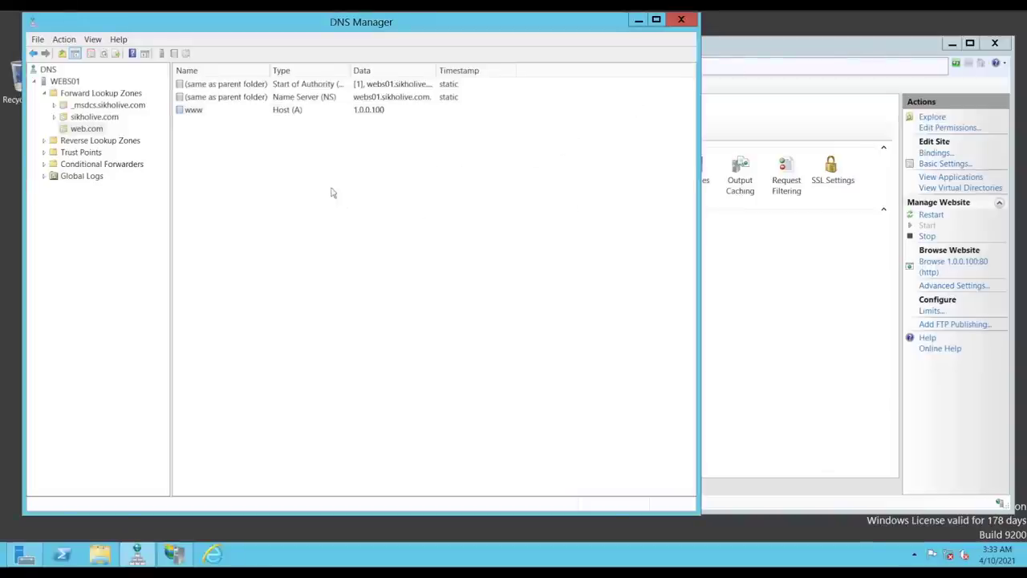
Review the sikholive.com, web.com and reverse lookup zones, and close DNS Manager
{"action": "left_click", "coordinate": [90, 118]}
{"action": "left_click", "coordinate": [87, 130]}
{"action": "left_click", "coordinate": [81, 140]}
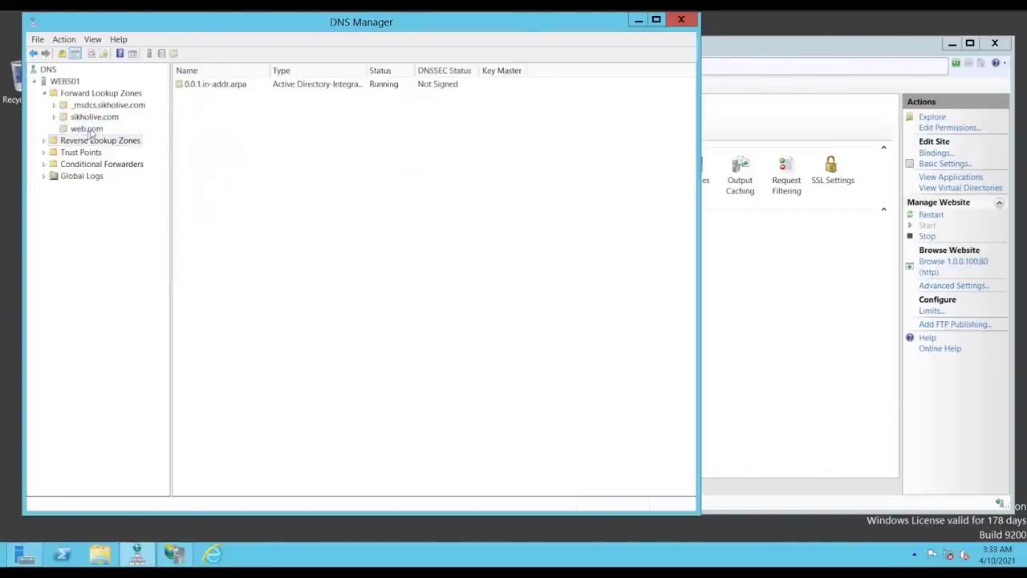
{"action": "left_click", "coordinate": [747, 42]}
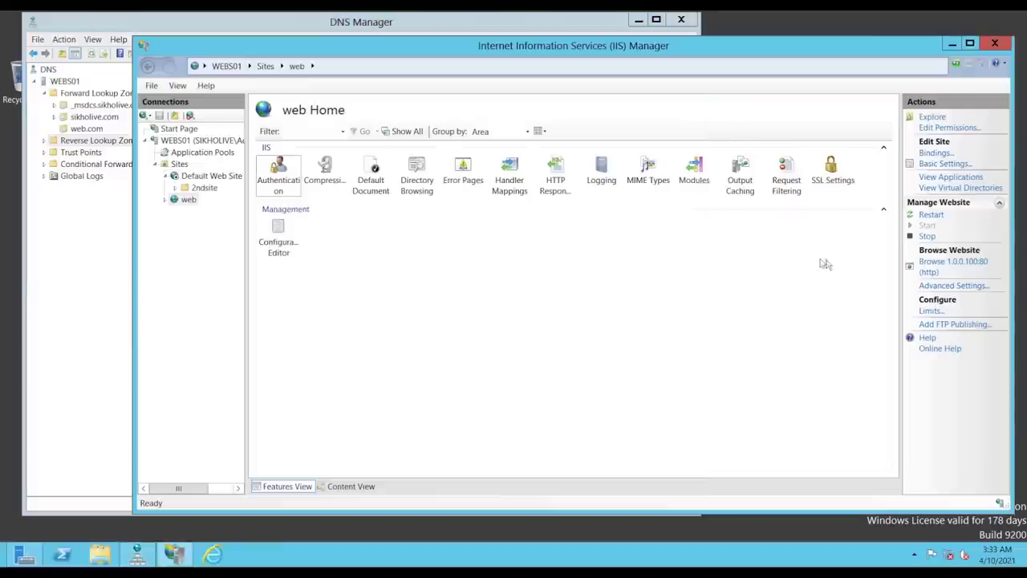
{"action": "left_click", "coordinate": [570, 26]}
{"action": "left_click", "coordinate": [682, 20]}
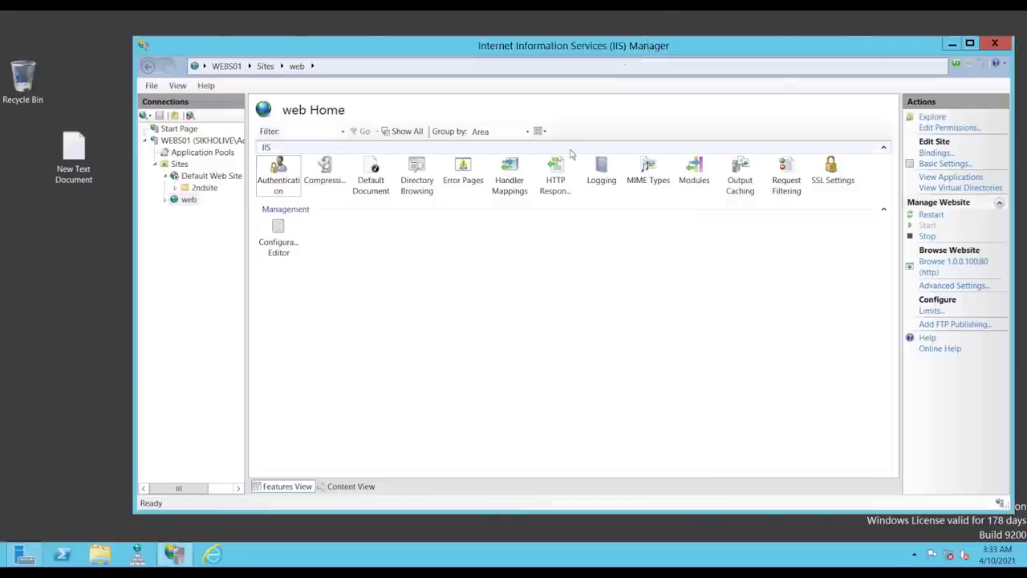
Review the Default Web Site and the web site in IIS Manager
{"action": "left_click_drag", "start_coordinate": [578, 52], "coordinate": [538, 51]}
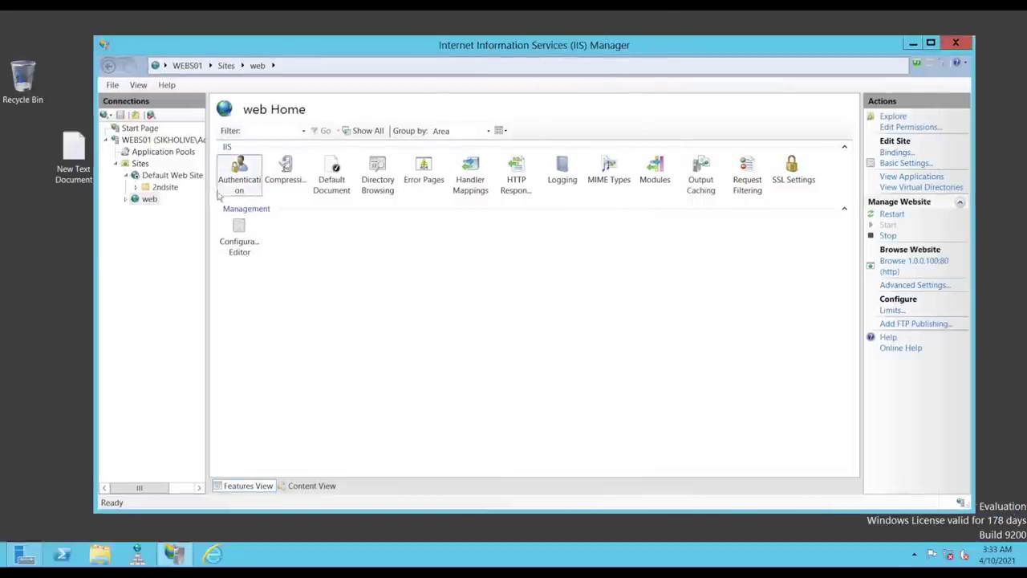
{"action": "left_click", "coordinate": [170, 175]}
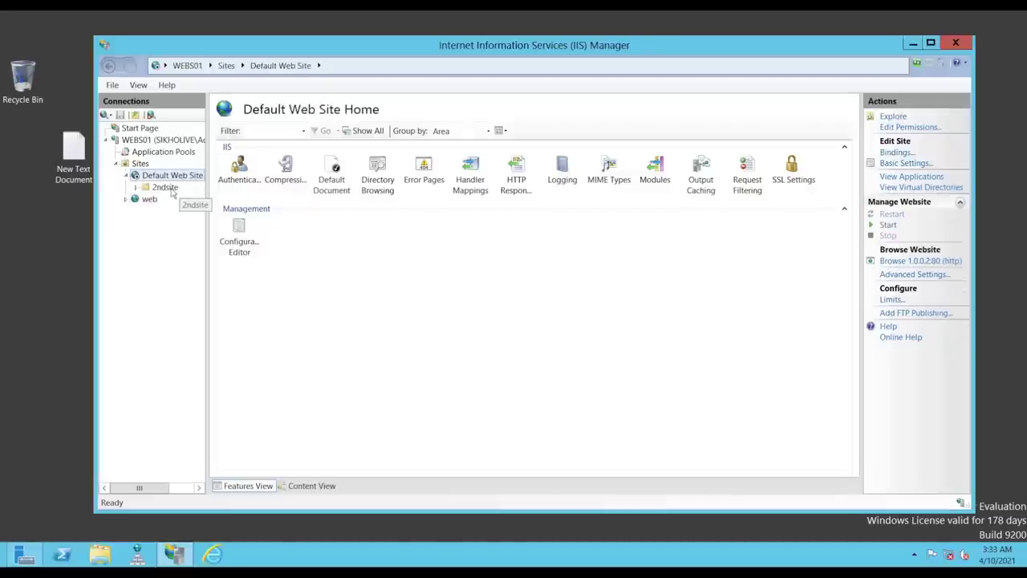
{"action": "left_click", "coordinate": [149, 199]}
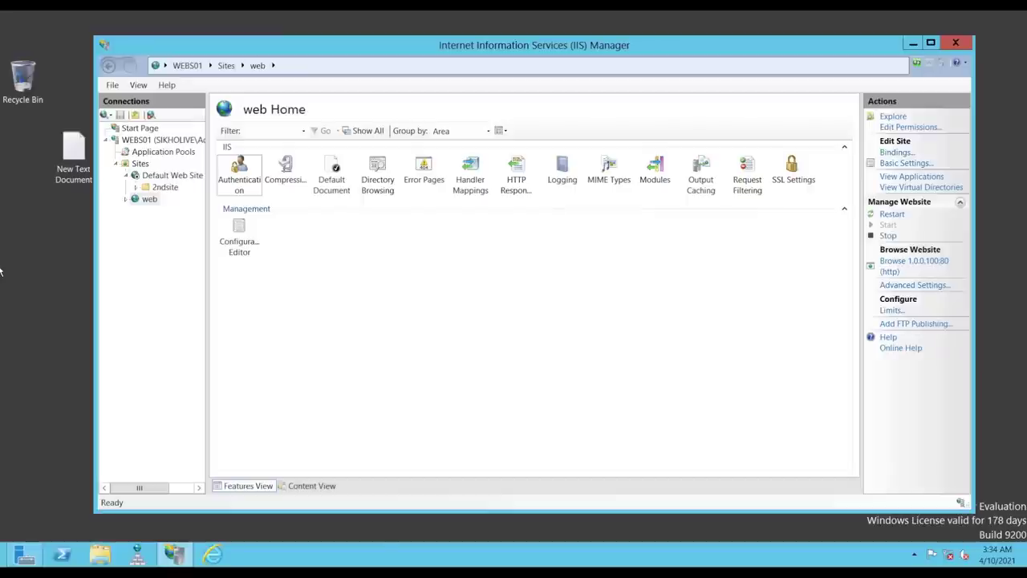
Open Internet Explorer and minimise it, and start the Default Web Site in IIS Manager
{"action": "left_click", "coordinate": [212, 554]}
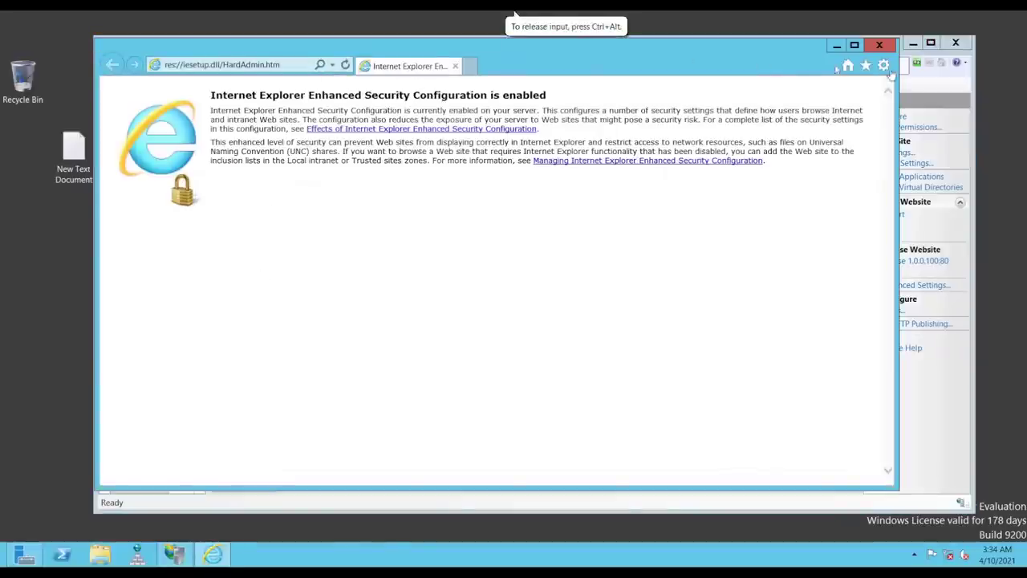
{"action": "left_click", "coordinate": [837, 45]}
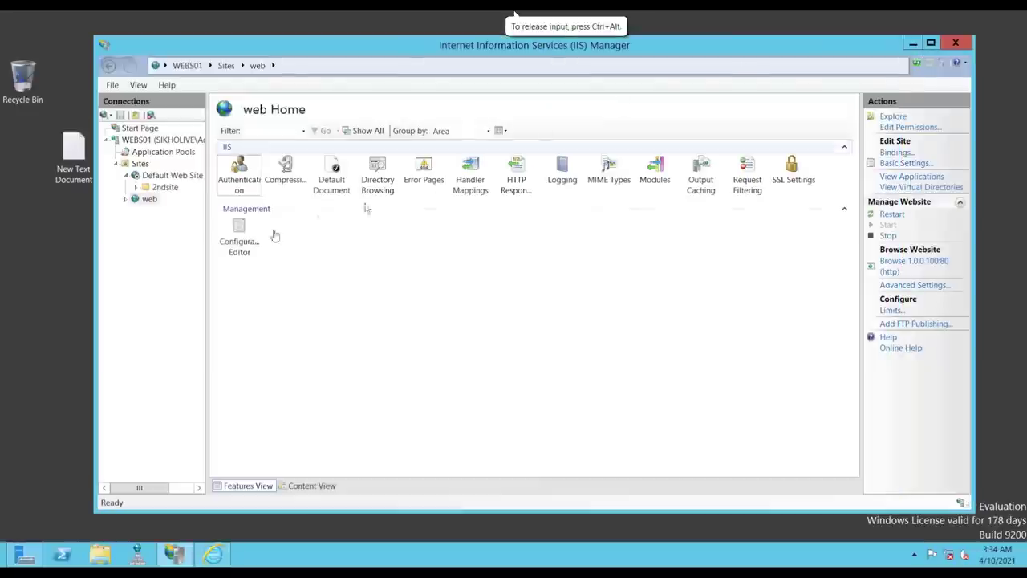
{"action": "right_click", "coordinate": [167, 175]}
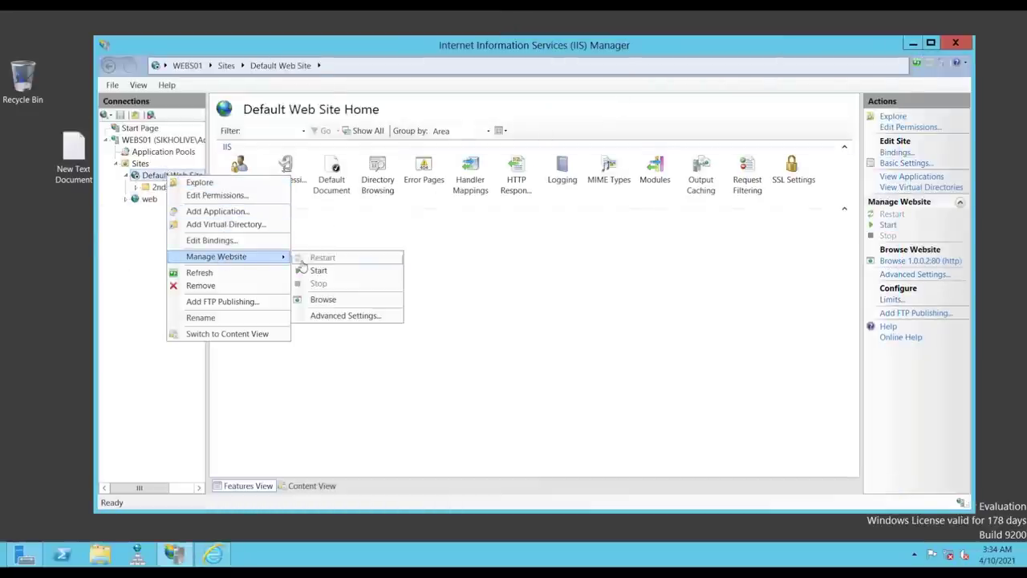
{"action": "left_click", "coordinate": [307, 270]}
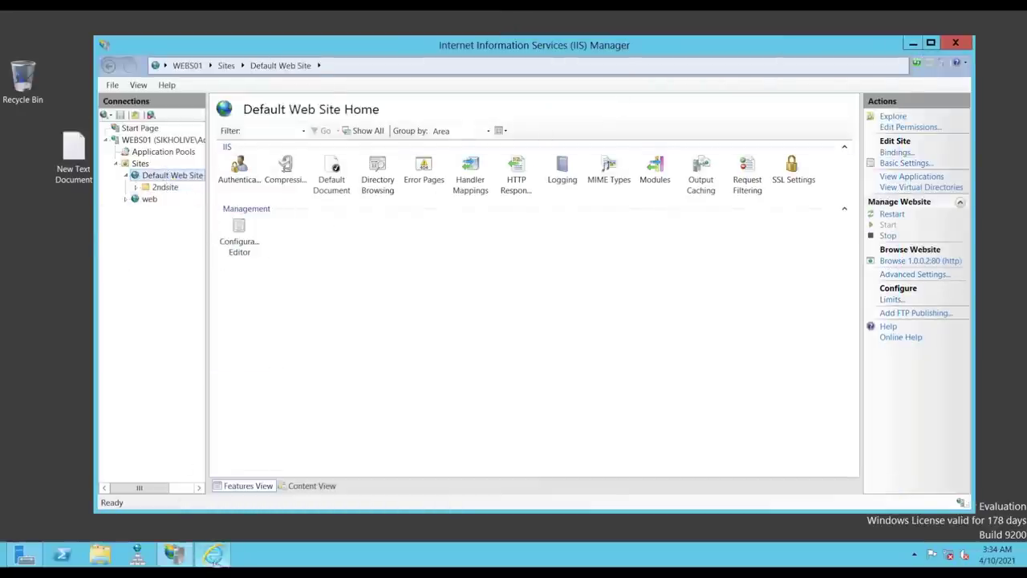
{"action": "left_click", "coordinate": [213, 554]}
{"action": "left_click", "coordinate": [267, 64]}
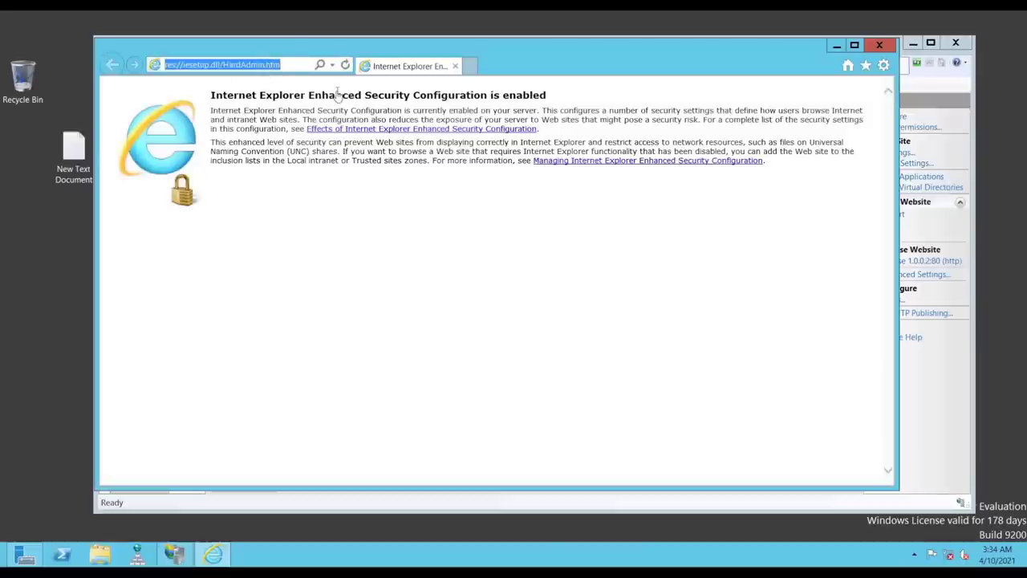
{"action": "type", "text": "www.web"}
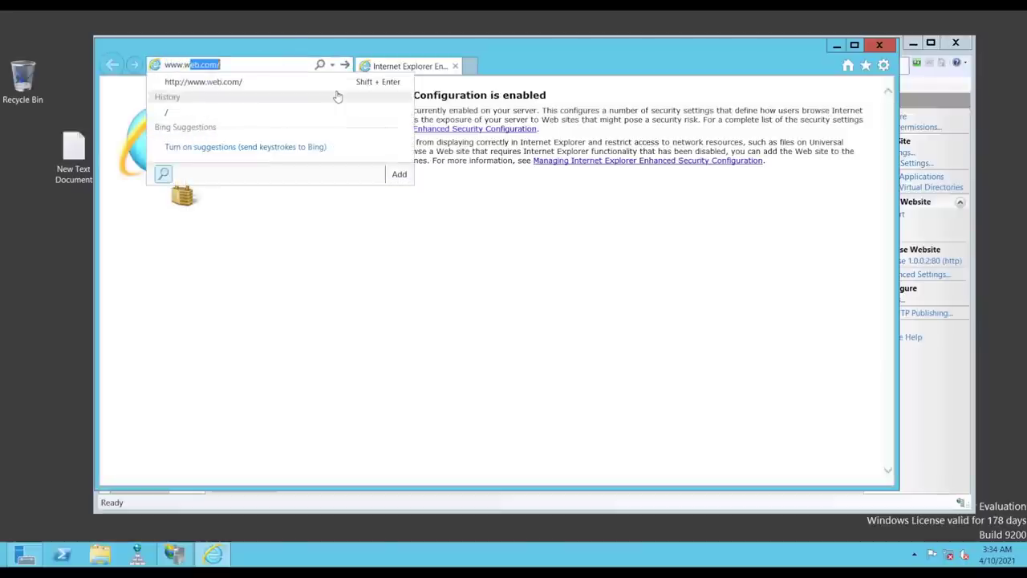
{"action": "type", "text": ".com"}
{"action": "key", "text": "Return"}
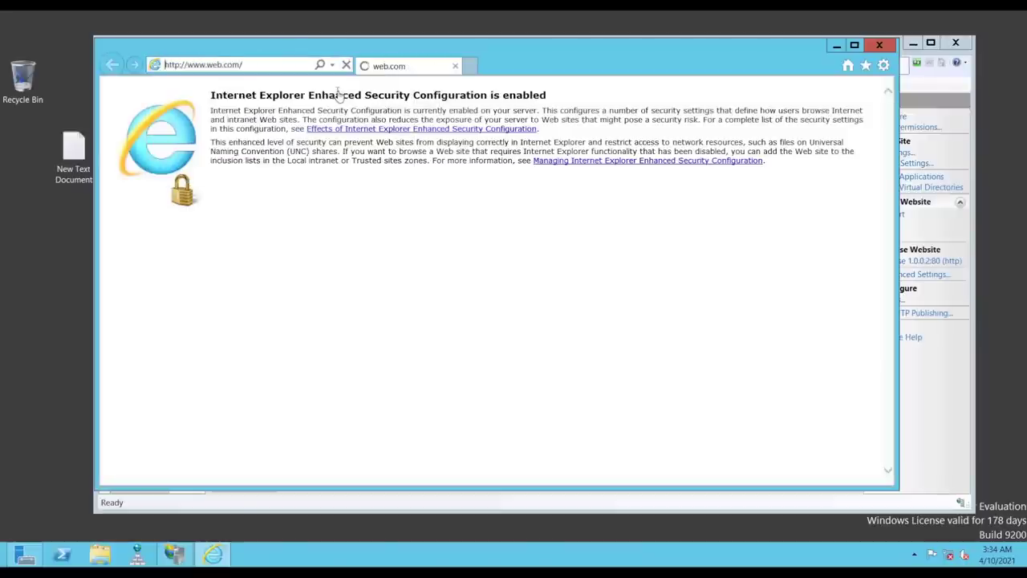
{"action": "key", "text": "ctrl+t"}
{"action": "left_click", "coordinate": [270, 64]}
{"action": "type", "text": "1"}
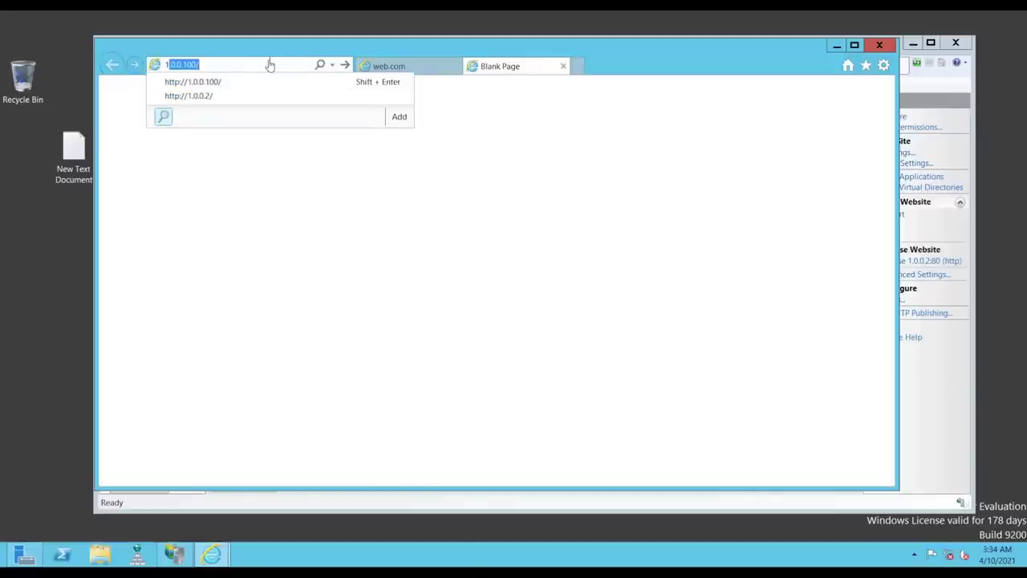
{"action": "key", "text": "Down"}
{"action": "key", "text": "Down"}
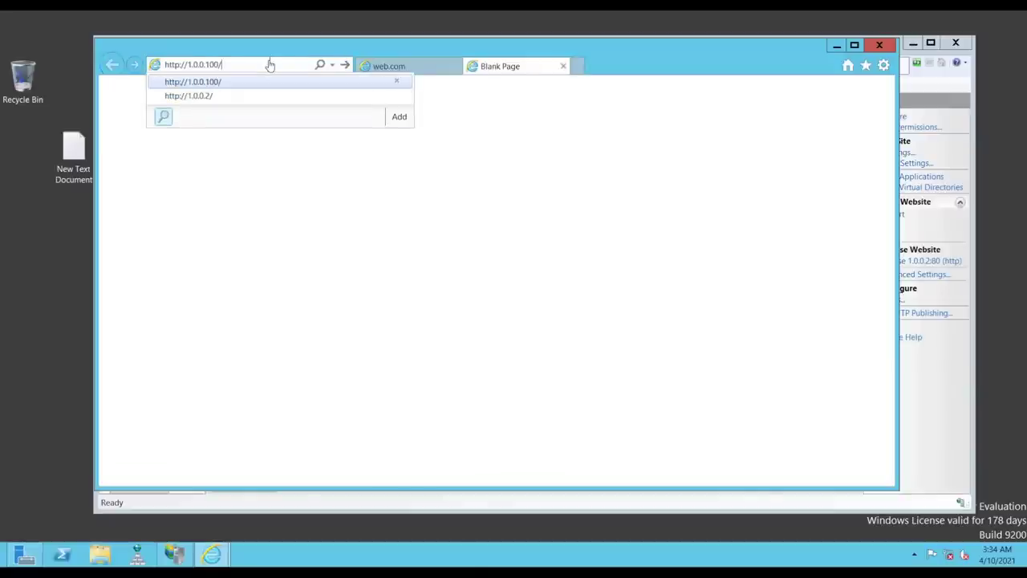
{"action": "key", "text": "Return"}
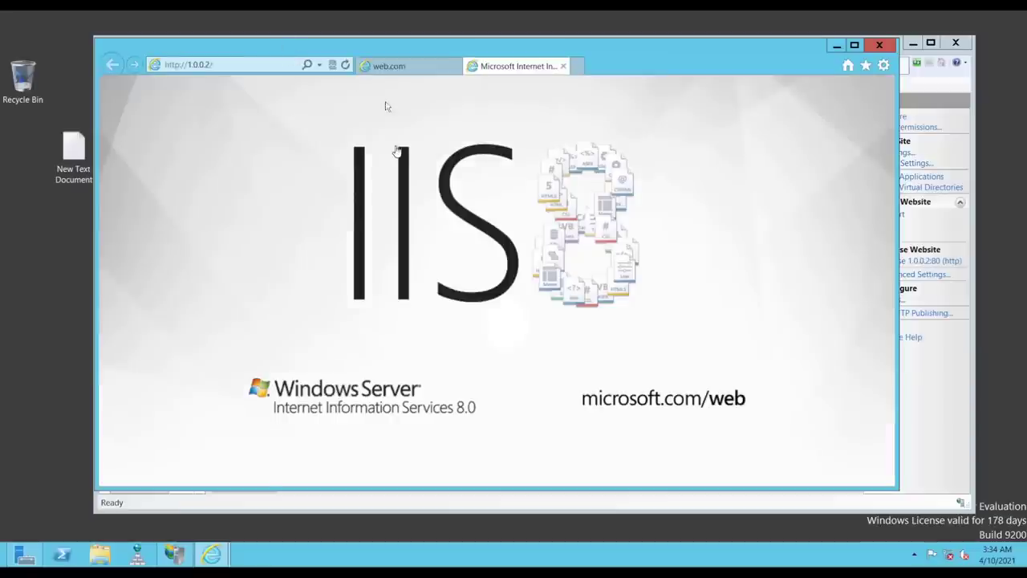
Compare the pages in the web.com and 1.0.0.2 tabs, and minimise the browser
{"action": "left_click", "coordinate": [389, 66]}
{"action": "left_click", "coordinate": [522, 67]}
{"action": "left_click", "coordinate": [389, 65]}
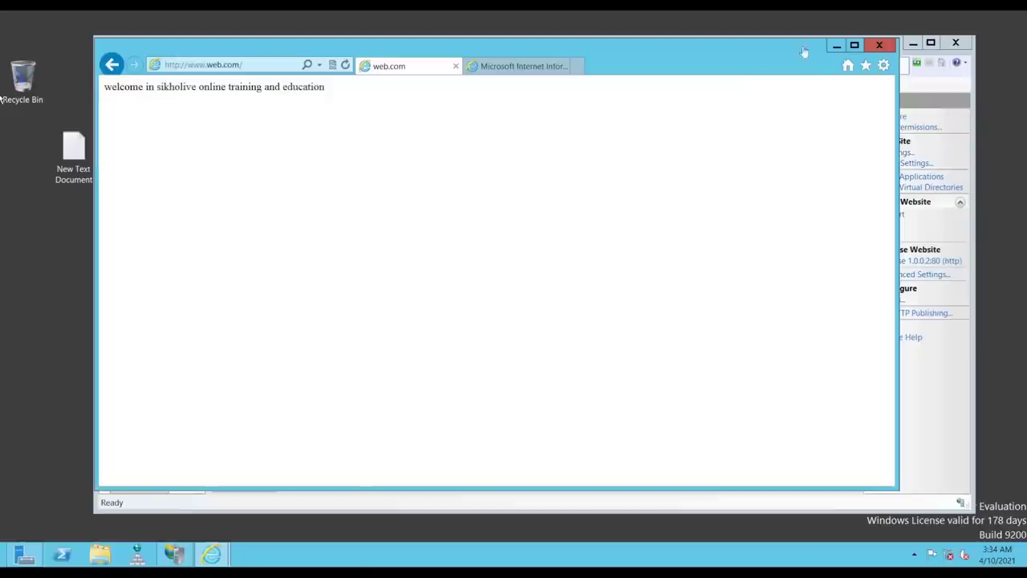
{"action": "left_click", "coordinate": [516, 67]}
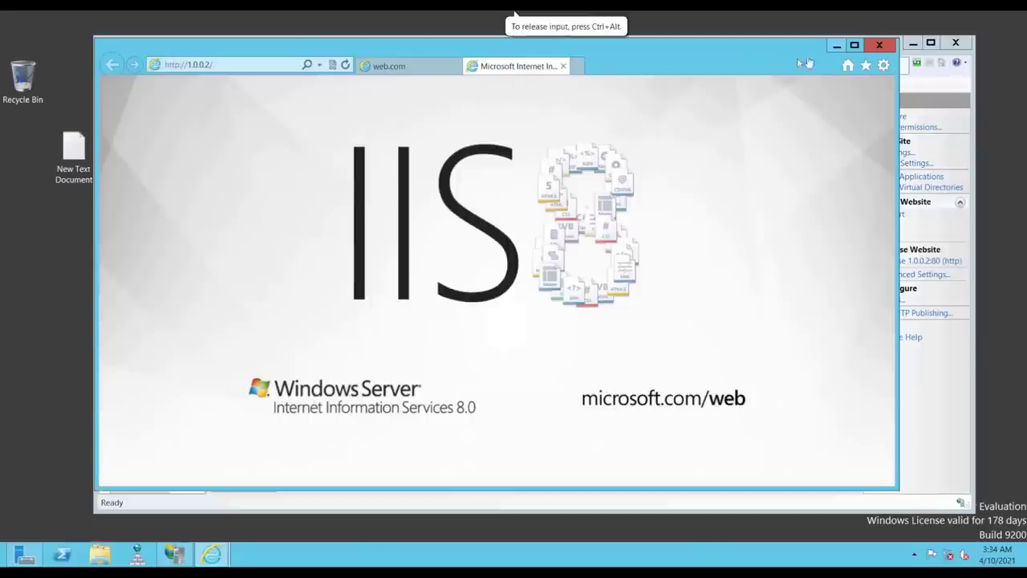
{"action": "left_click", "coordinate": [837, 45]}
Stop the Default Web Site in IIS Manager
{"action": "right_click", "coordinate": [181, 172]}
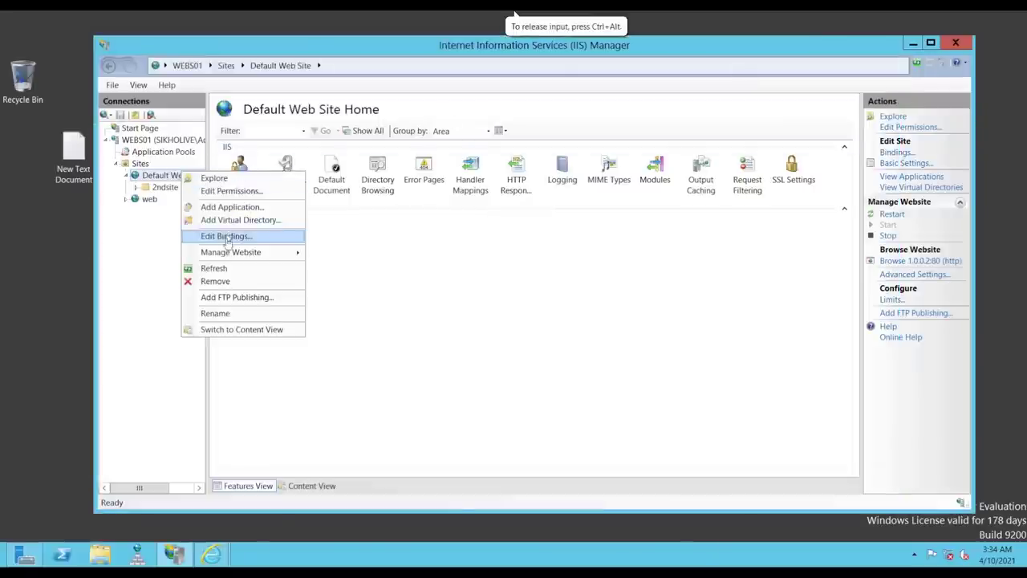
{"action": "mouse_move", "coordinate": [245, 252]}
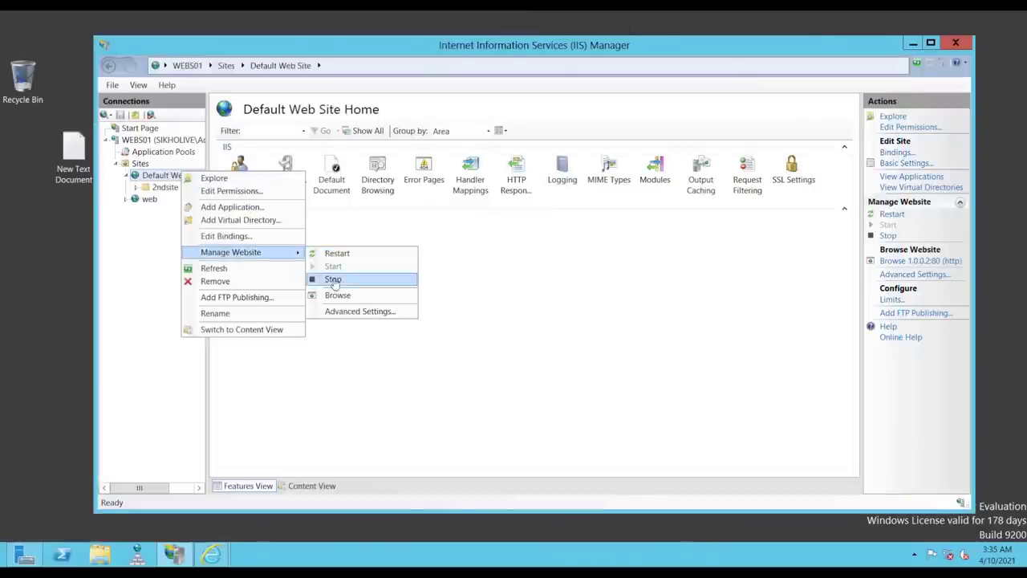
{"action": "left_click", "coordinate": [335, 278]}
Disable Anonymous Authentication in the Authentication settings of the web site
{"action": "left_click", "coordinate": [149, 199]}
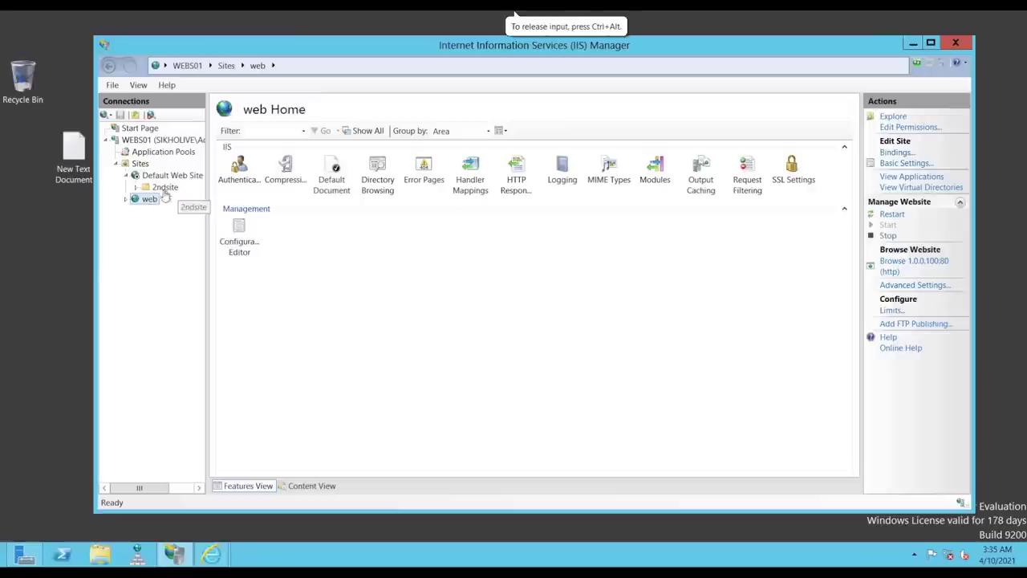
{"action": "double_click", "coordinate": [239, 168]}
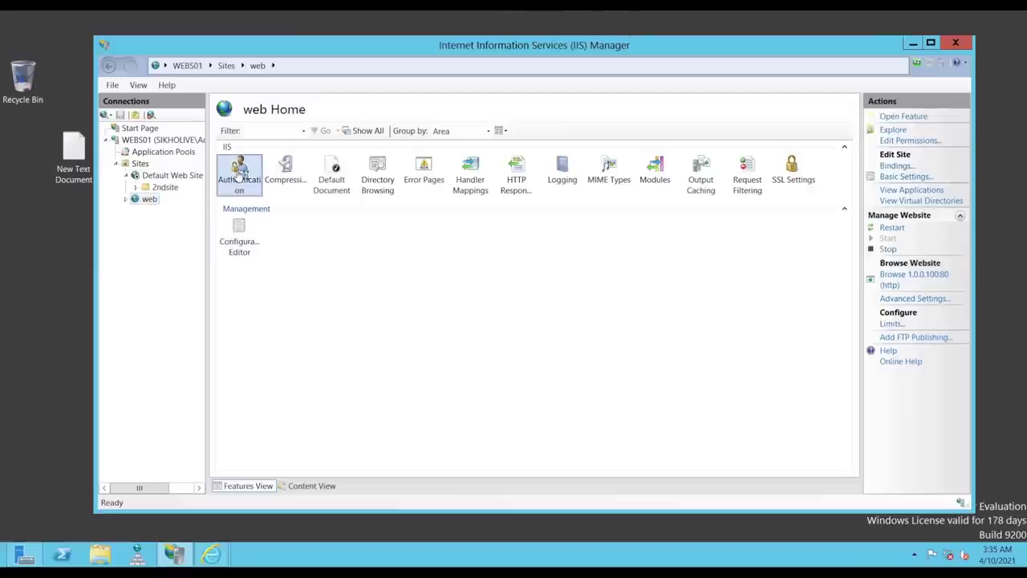
{"action": "left_click", "coordinate": [265, 160]}
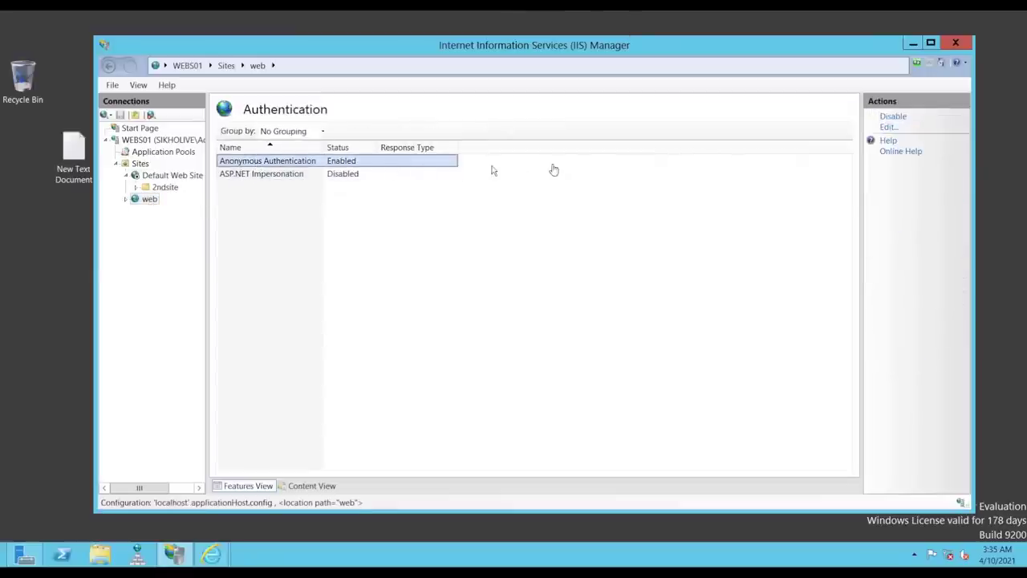
{"action": "left_click", "coordinate": [893, 117]}
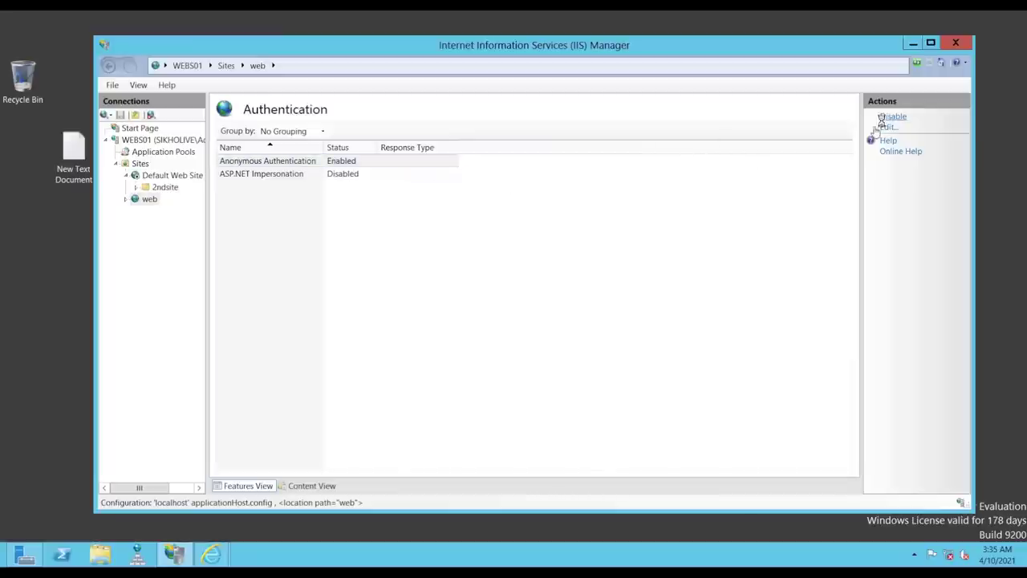
{"action": "mouse_move", "coordinate": [211, 554]}
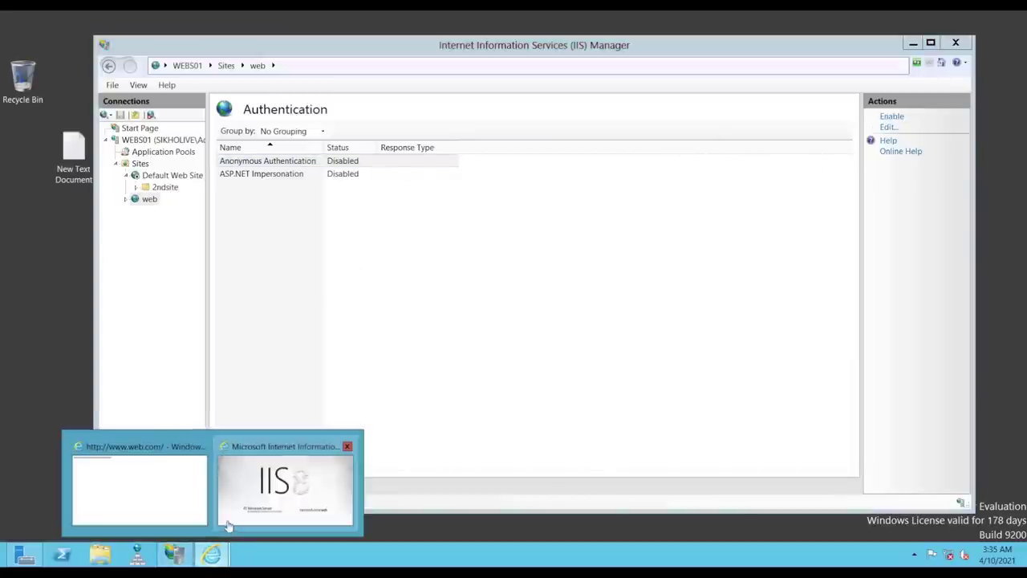
{"action": "left_click", "coordinate": [351, 447]}
{"action": "left_click", "coordinate": [195, 477]}
{"action": "left_click", "coordinate": [345, 65]}
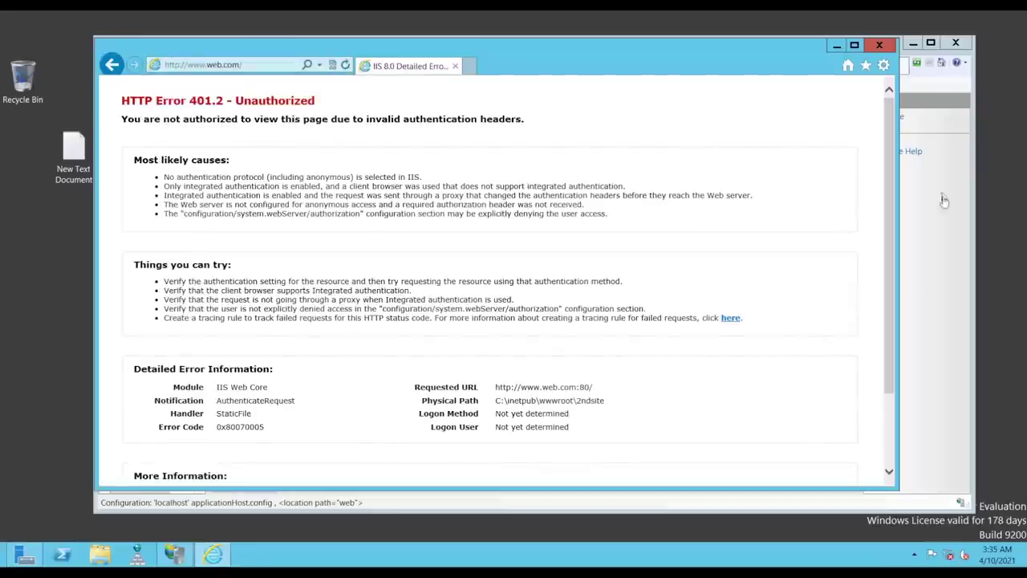
{"action": "left_click", "coordinate": [944, 228]}
{"action": "left_click", "coordinate": [890, 118]}
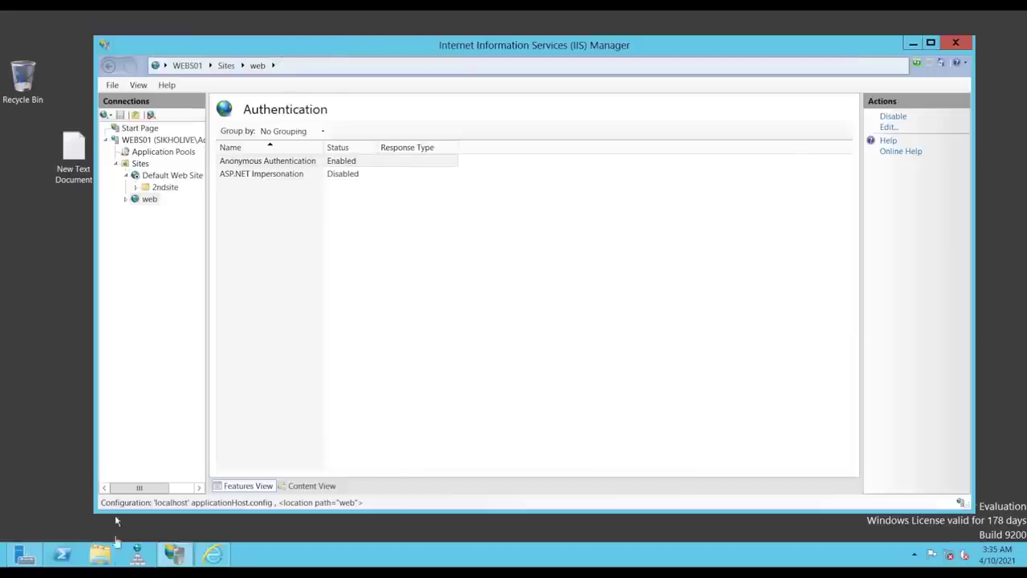
{"action": "left_click", "coordinate": [213, 554]}
{"action": "left_click_drag", "start_coordinate": [207, 53], "coordinate": [147, 55]}
{"action": "left_click", "coordinate": [284, 65]}
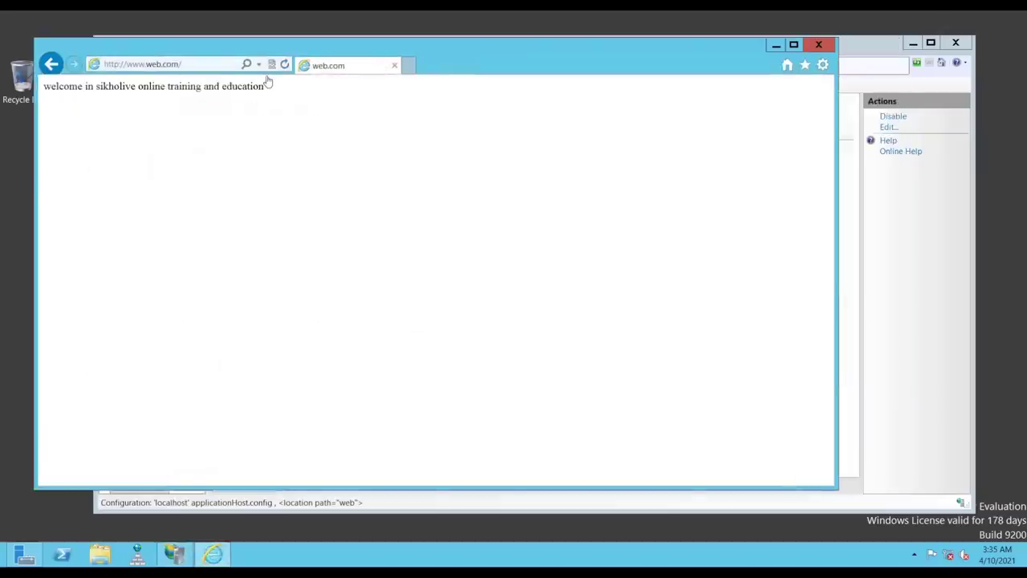
Disable Anonymous Authentication for the web site, and open Active Directory Users and Computers from Server Manager
{"action": "left_click", "coordinate": [892, 117]}
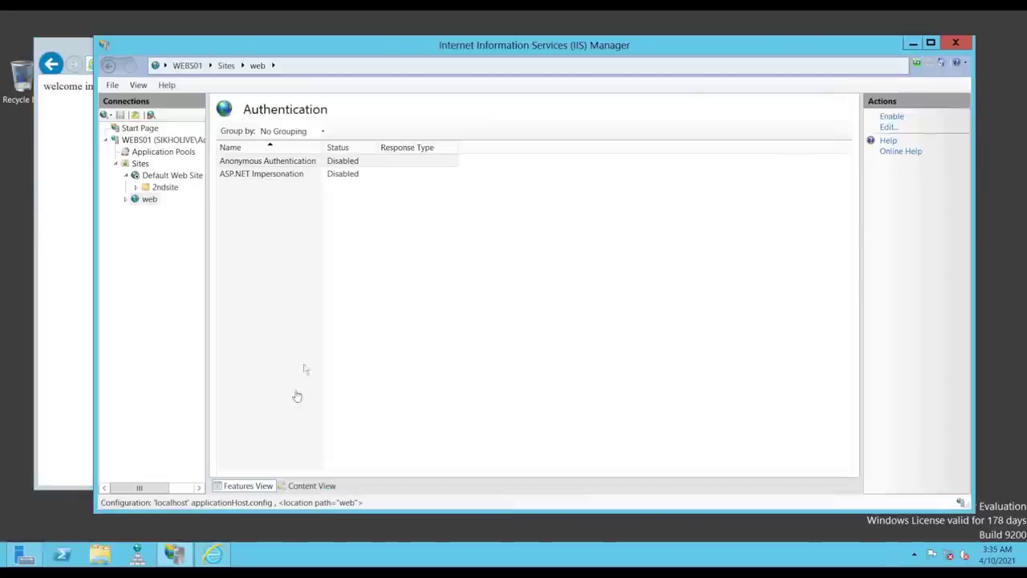
{"action": "left_click", "coordinate": [24, 553]}
{"action": "left_click", "coordinate": [896, 54]}
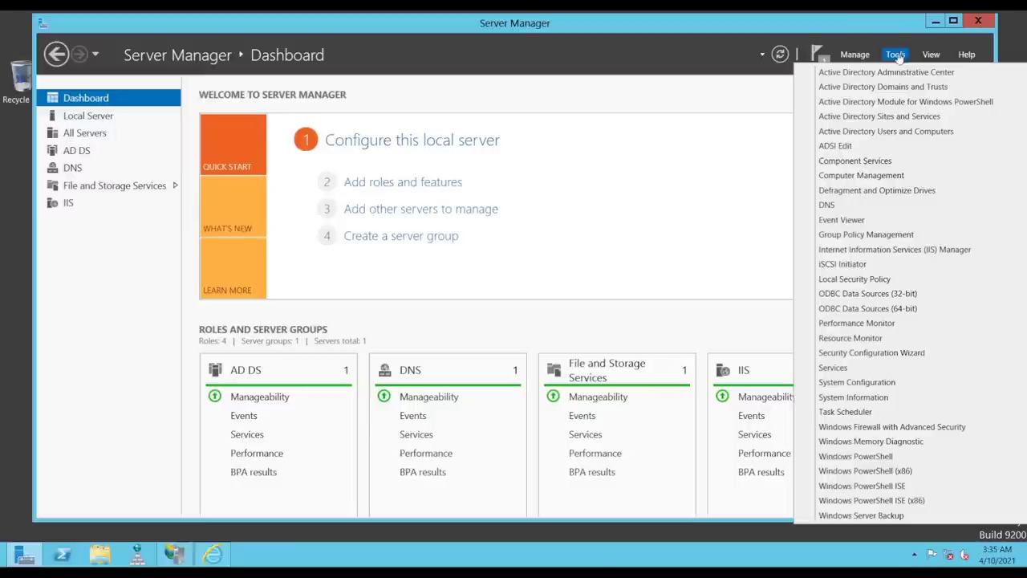
{"action": "left_click", "coordinate": [883, 135]}
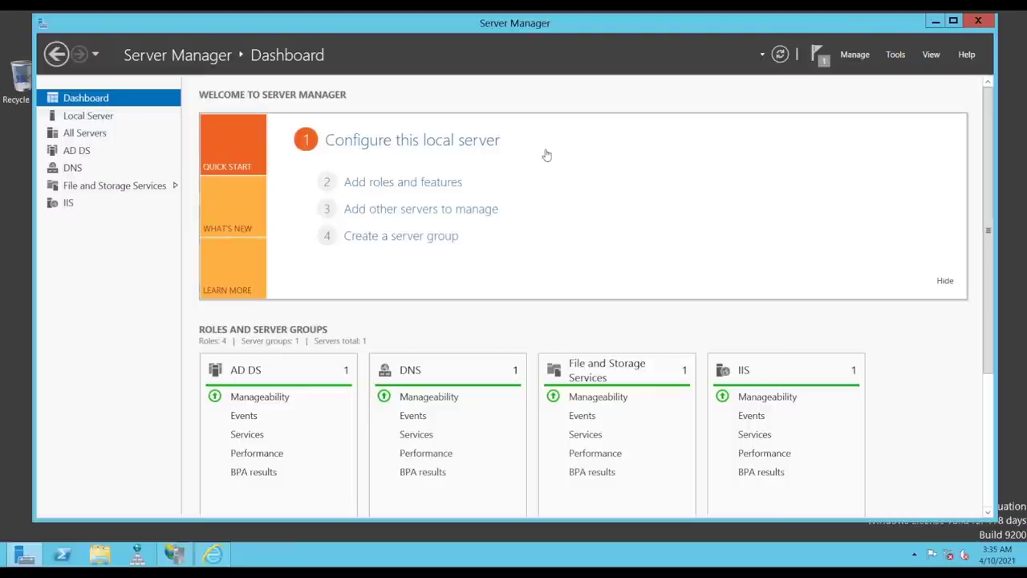
Enlarge the Active Directory Users and Computers window and open the Users container of the sikholive.com domain
{"action": "left_click_drag", "start_coordinate": [248, 49], "coordinate": [317, 86]}
{"action": "left_click_drag", "start_coordinate": [547, 362], "coordinate": [757, 521]}
{"action": "left_click", "coordinate": [168, 161]}
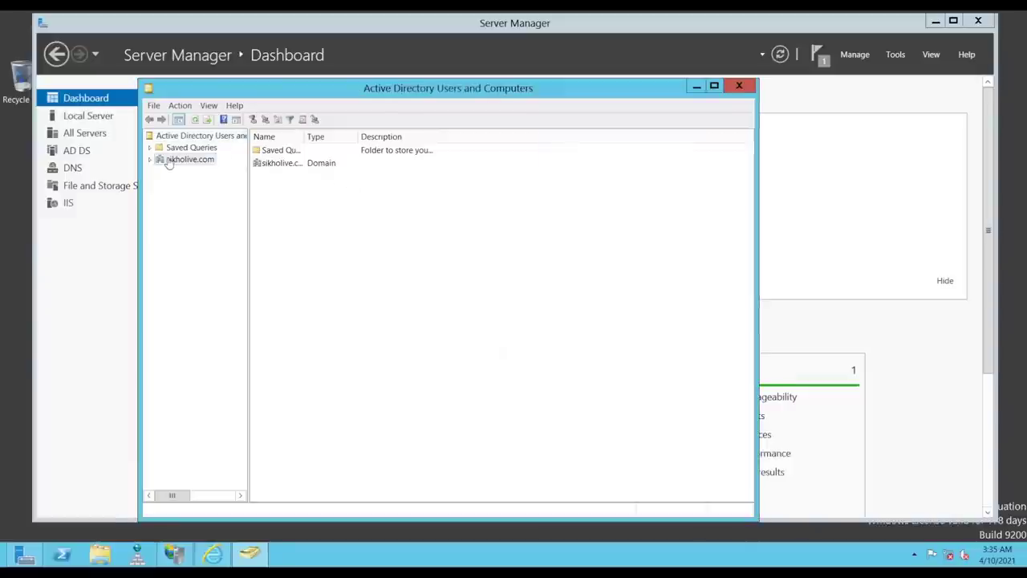
{"action": "double_click", "coordinate": [273, 216]}
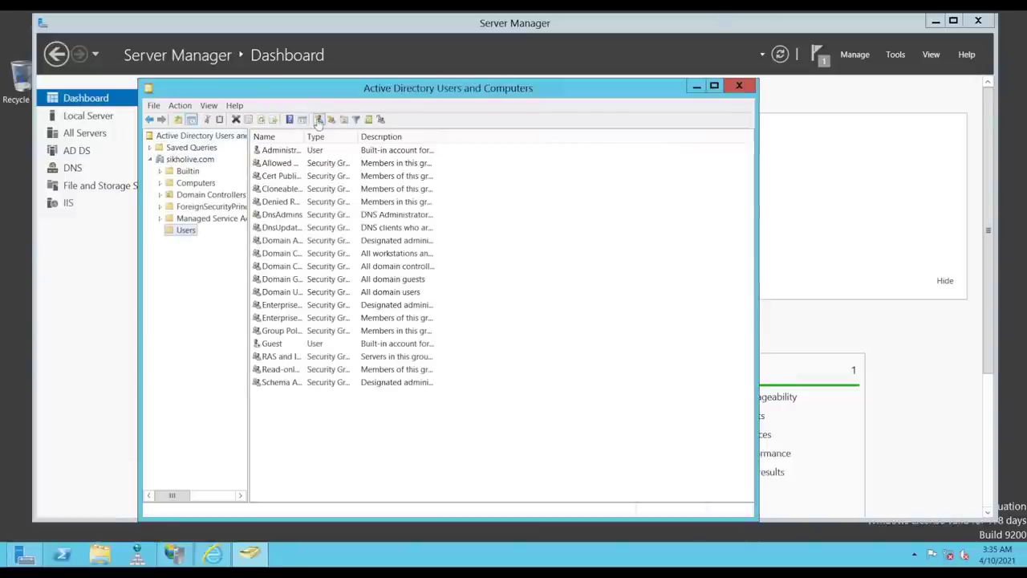
Start a new domain user in Users with webuser as both the first name and the user logon name
{"action": "left_click", "coordinate": [318, 119]}
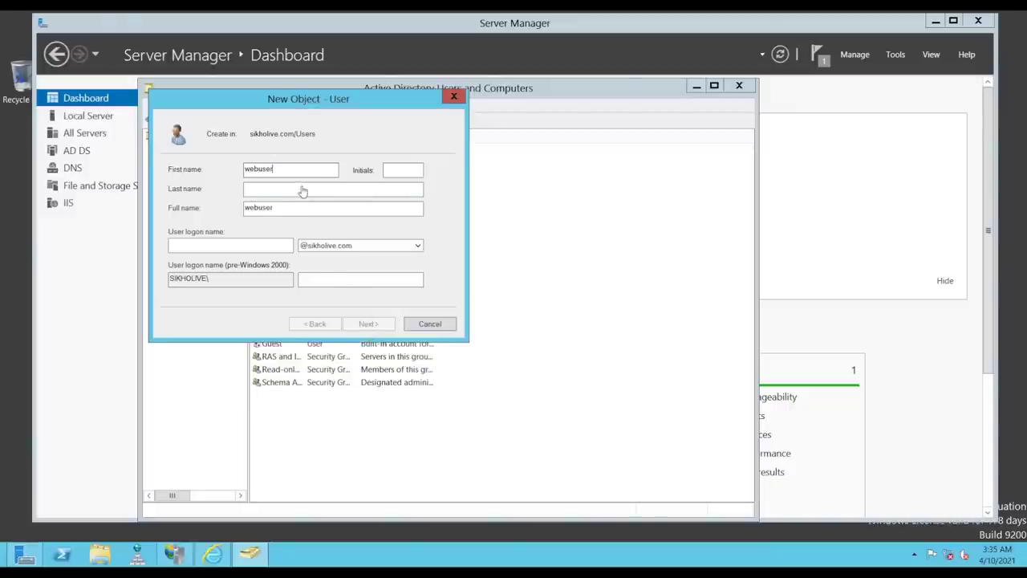
{"action": "left_click_drag", "start_coordinate": [275, 169], "coordinate": [175, 173]}
{"action": "key", "text": "ctrl+c"}
{"action": "left_click", "coordinate": [205, 245]}
{"action": "key", "text": "ctrl+v"}
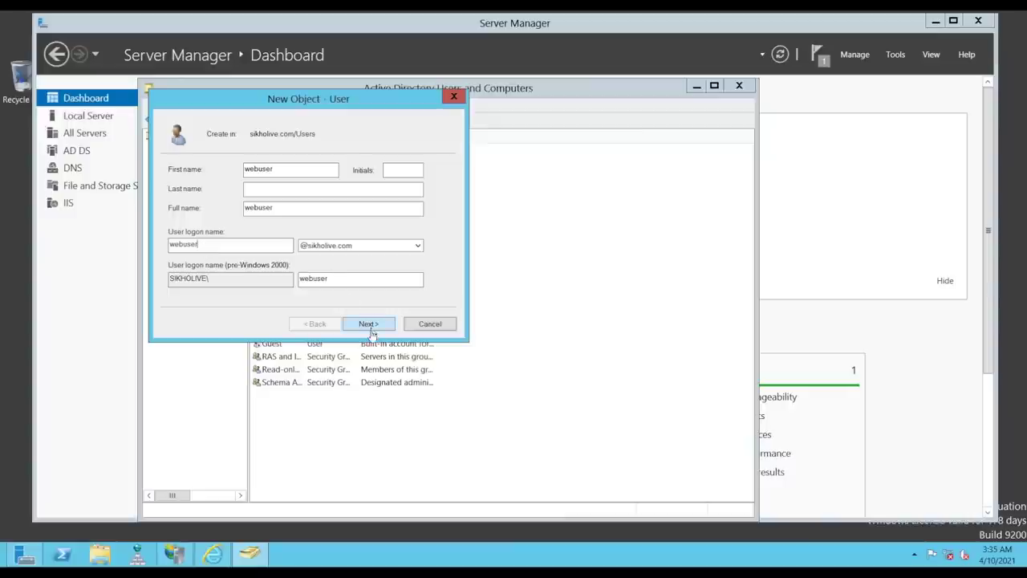
{"action": "left_click", "coordinate": [369, 323]}
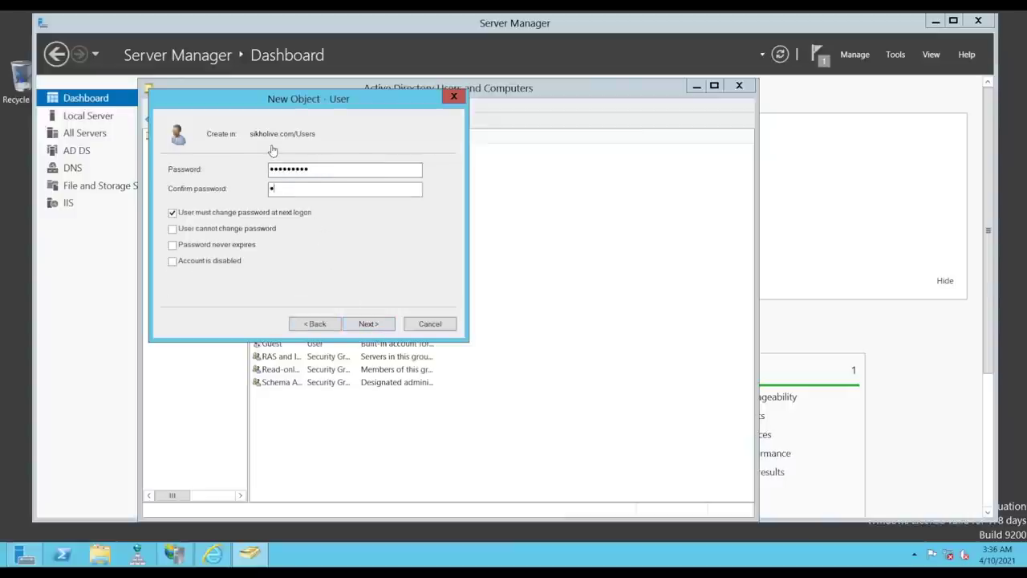
Enter and confirm the account password, set it as unchangeable and never expiring without a change at next logon, and finish creating webuser
{"action": "type", "text": "•••"}
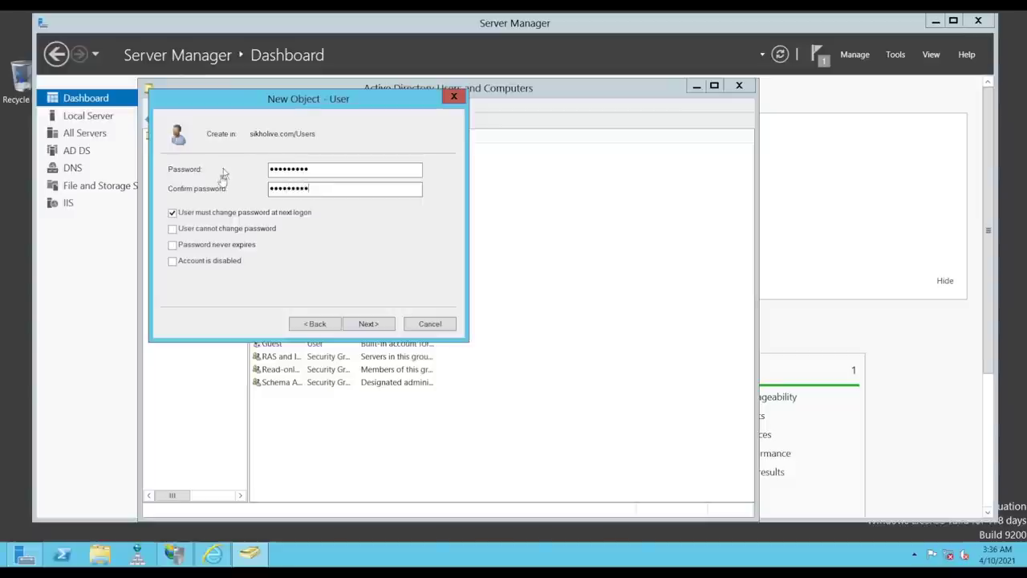
{"action": "left_click", "coordinate": [203, 212]}
{"action": "left_click", "coordinate": [197, 229]}
{"action": "left_click", "coordinate": [192, 245]}
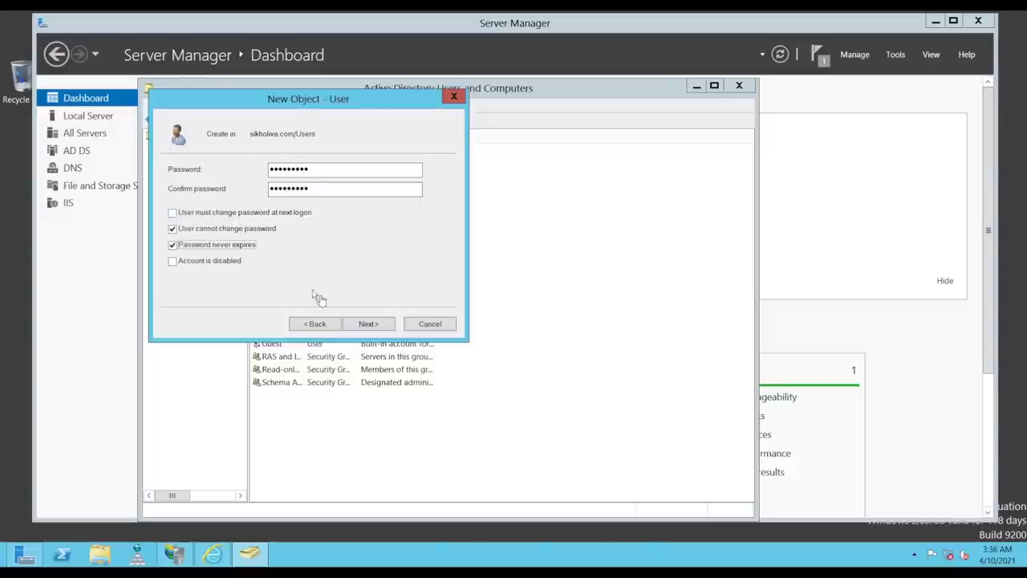
{"action": "left_click", "coordinate": [369, 324]}
{"action": "left_click", "coordinate": [371, 325]}
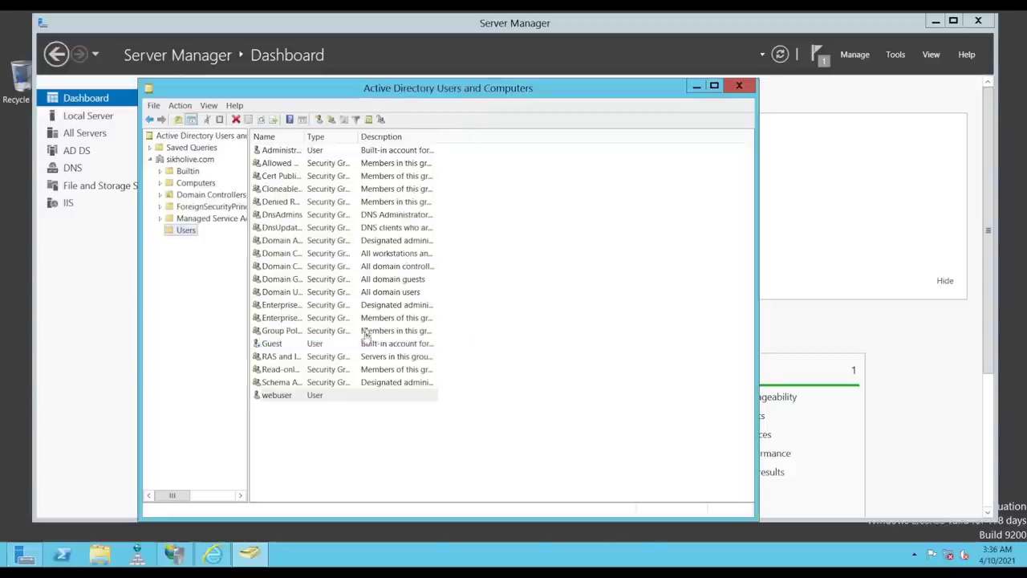
Create a global security group named g1 in the Users container
{"action": "left_click", "coordinate": [331, 120]}
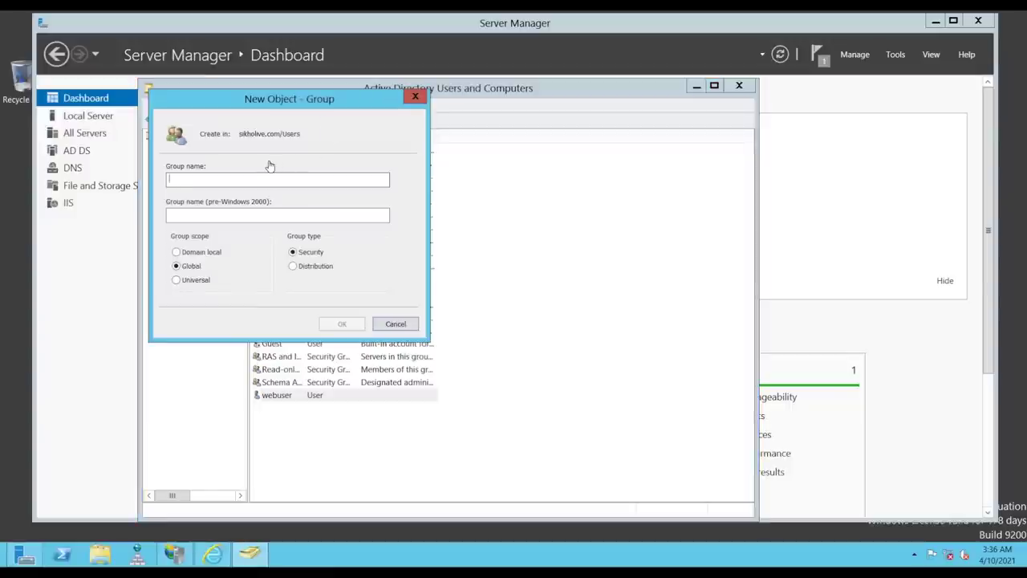
{"action": "type", "text": "we"}
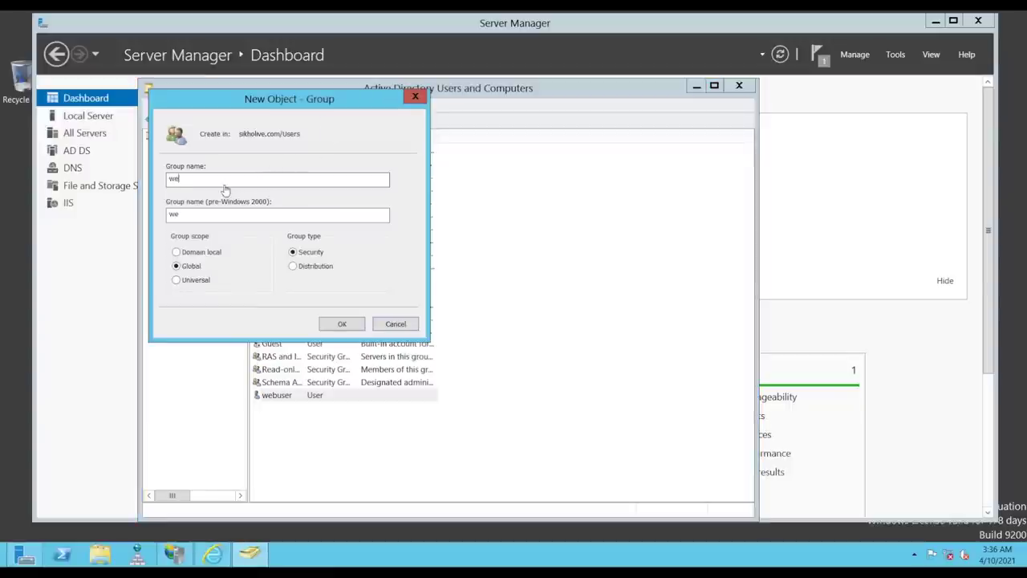
{"action": "type", "text": "bgrou"}
{"action": "key", "text": "BackSpace"}
{"action": "key", "text": "BackSpace"}
{"action": "key", "text": "BackSpace"}
{"action": "key", "text": "BackSpace"}
{"action": "key", "text": "BackSpace"}
{"action": "key", "text": "BackSpace"}
{"action": "key", "text": "BackSpace"}
{"action": "type", "text": "g"}
{"action": "key", "text": "BackSpace"}
{"action": "type", "text": "g1"}
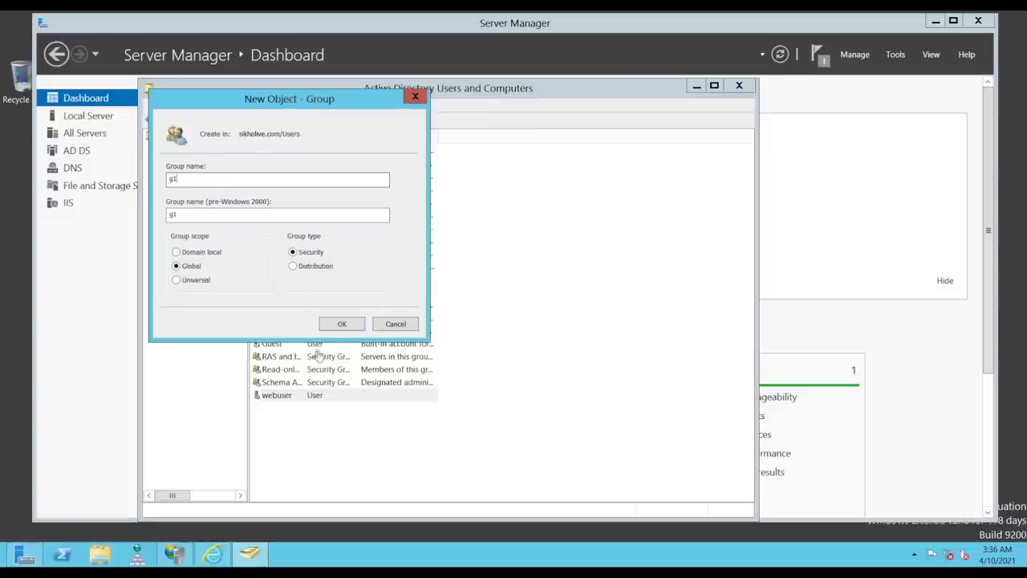
{"action": "left_click", "coordinate": [344, 323]}
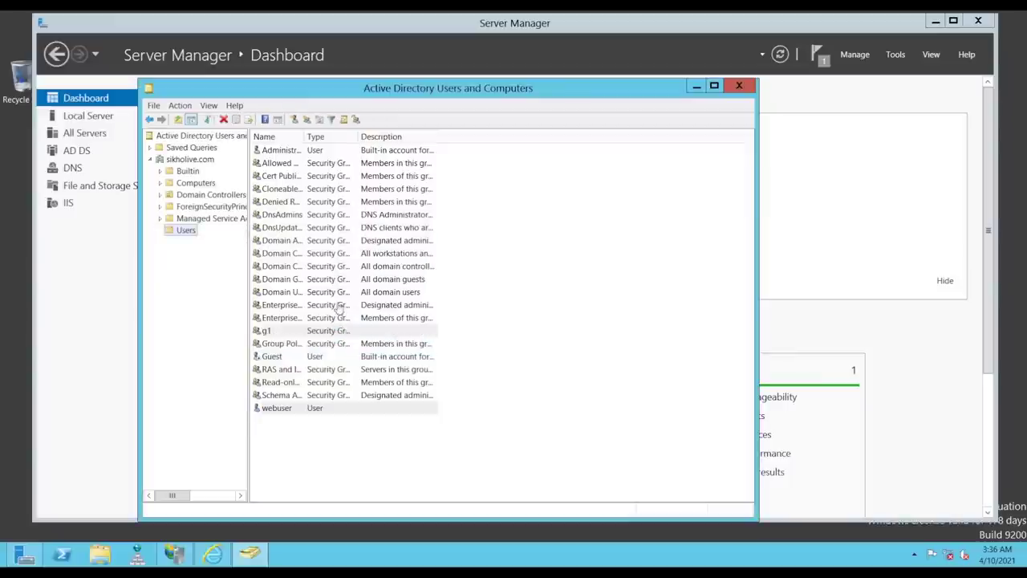
Add webuser as a member of the g1 security group and save the group's properties
{"action": "left_click", "coordinate": [278, 334]}
{"action": "double_click", "coordinate": [279, 334]}
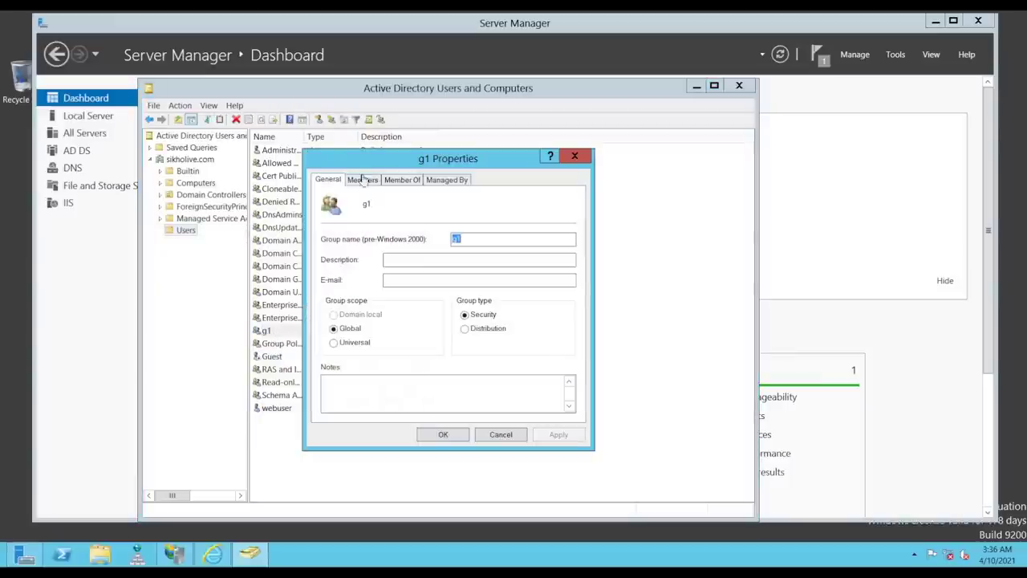
{"action": "left_click", "coordinate": [362, 180]}
{"action": "left_click", "coordinate": [347, 396]}
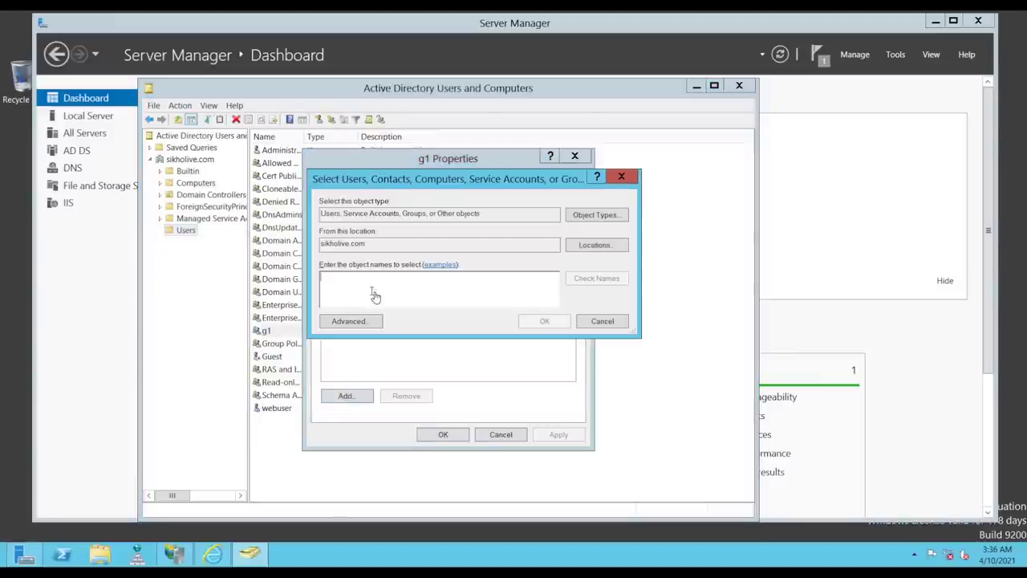
{"action": "type", "text": "webuser"}
{"action": "left_click", "coordinate": [592, 282]}
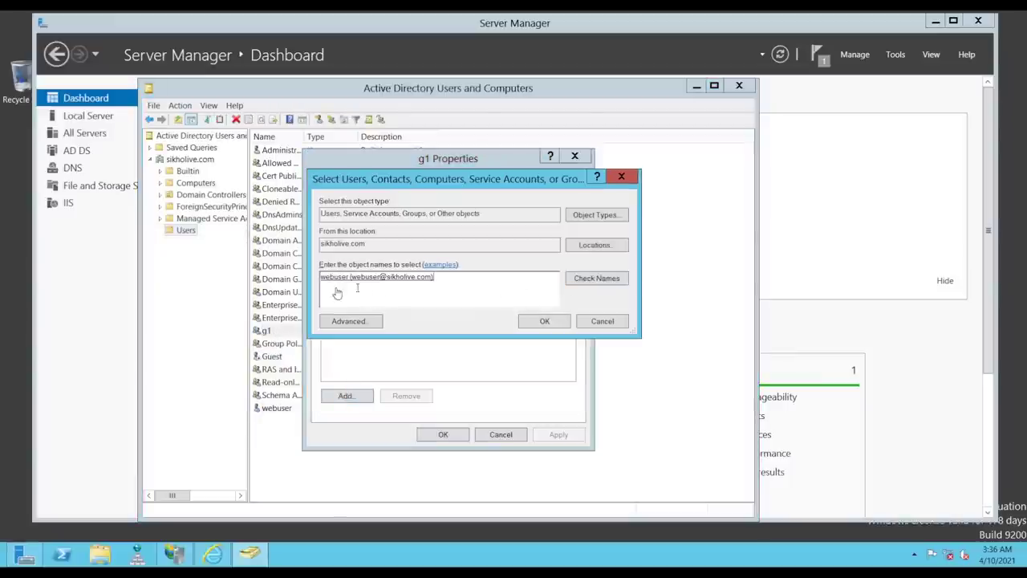
{"action": "left_click", "coordinate": [549, 323]}
{"action": "left_click", "coordinate": [444, 434]}
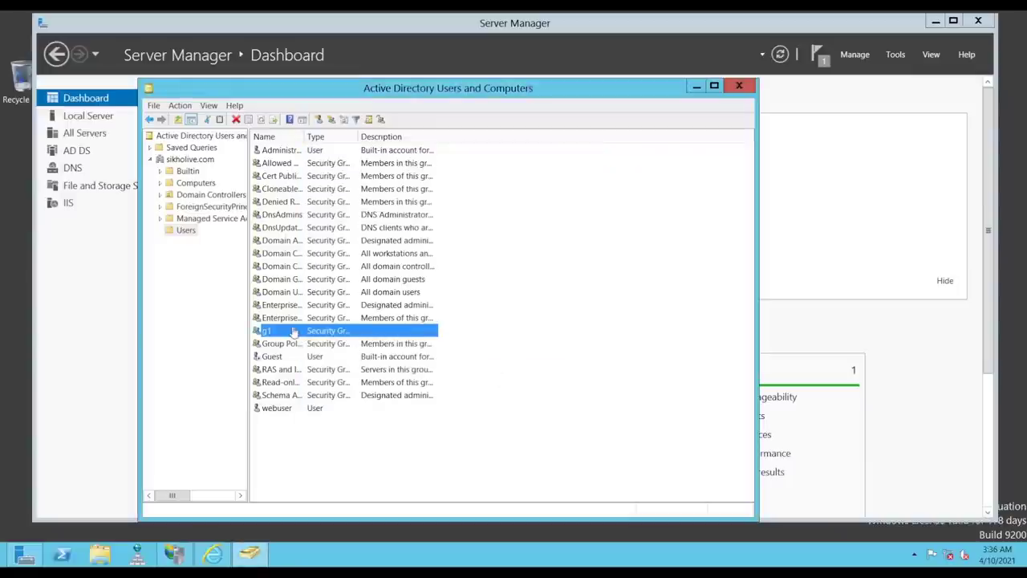
Start a new domain user in the Users container with user1 as both the first name and the user logon name
{"action": "left_click", "coordinate": [319, 120]}
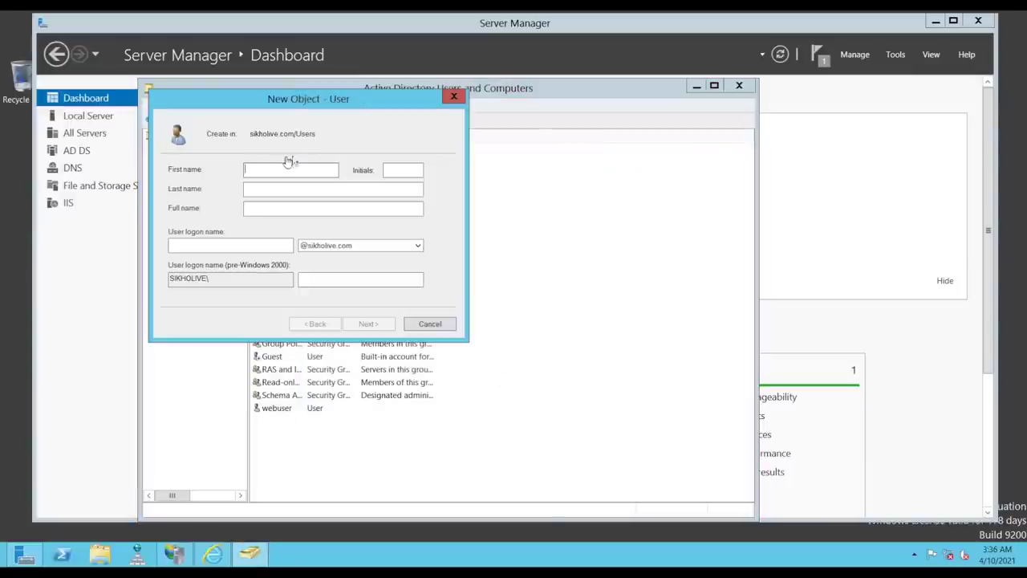
{"action": "type", "text": "user1"}
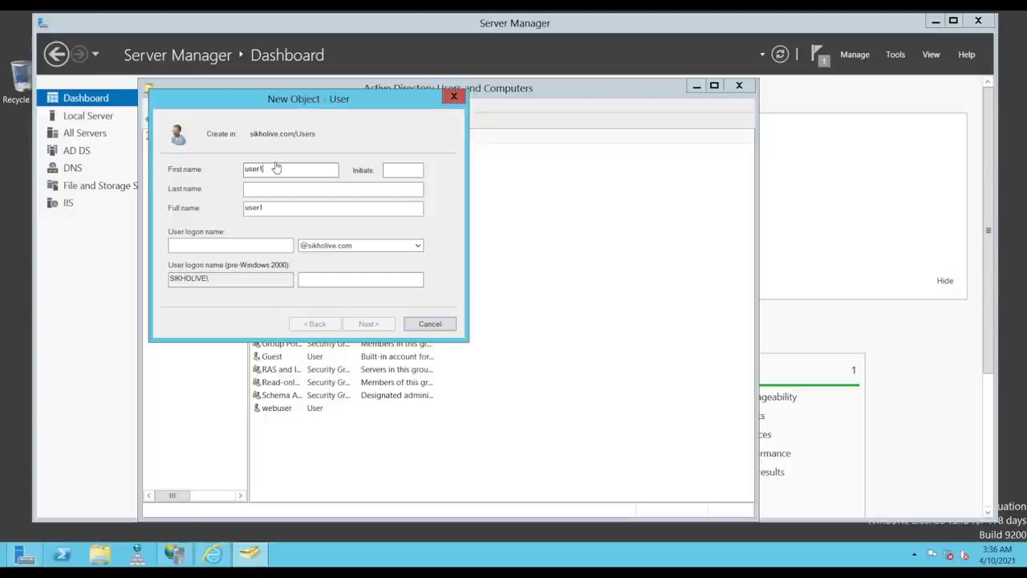
{"action": "type", "text": "u"}
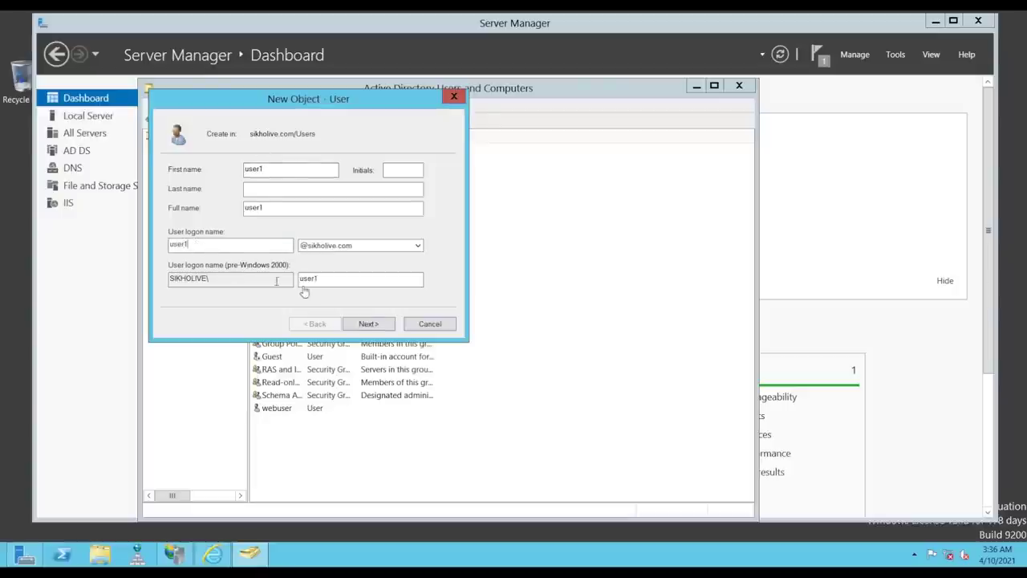
{"action": "left_click", "coordinate": [369, 324]}
Enter and confirm user1's account password, require no change at next logon, make it unchangeable and never expiring, and finish creating the account
{"action": "type", "text": "•••••••"}
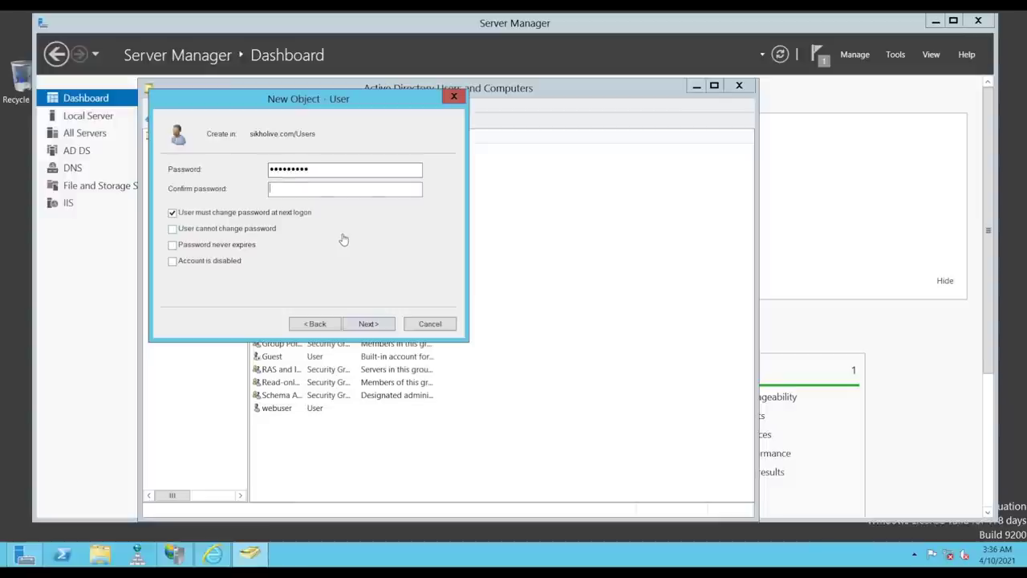
{"action": "type", "text": "••"}
{"action": "left_click", "coordinate": [216, 213]}
{"action": "left_click", "coordinate": [193, 228]}
{"action": "left_click", "coordinate": [196, 245]}
{"action": "left_click", "coordinate": [369, 323]}
{"action": "left_click", "coordinate": [369, 324]}
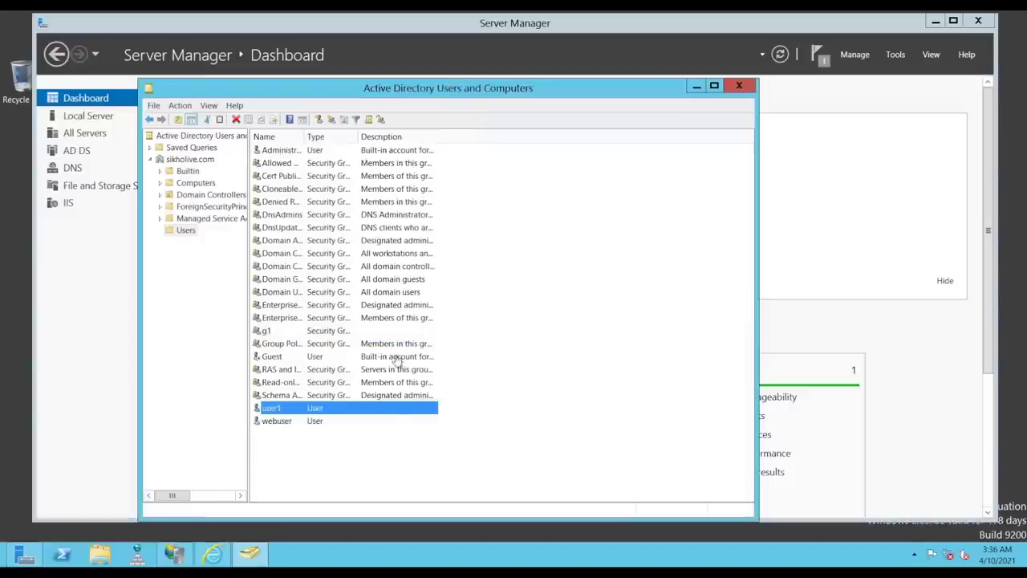
Review the g1, user1 and webuser entries in the Users container and close Active Directory Users and Computers
{"action": "left_click", "coordinate": [276, 332]}
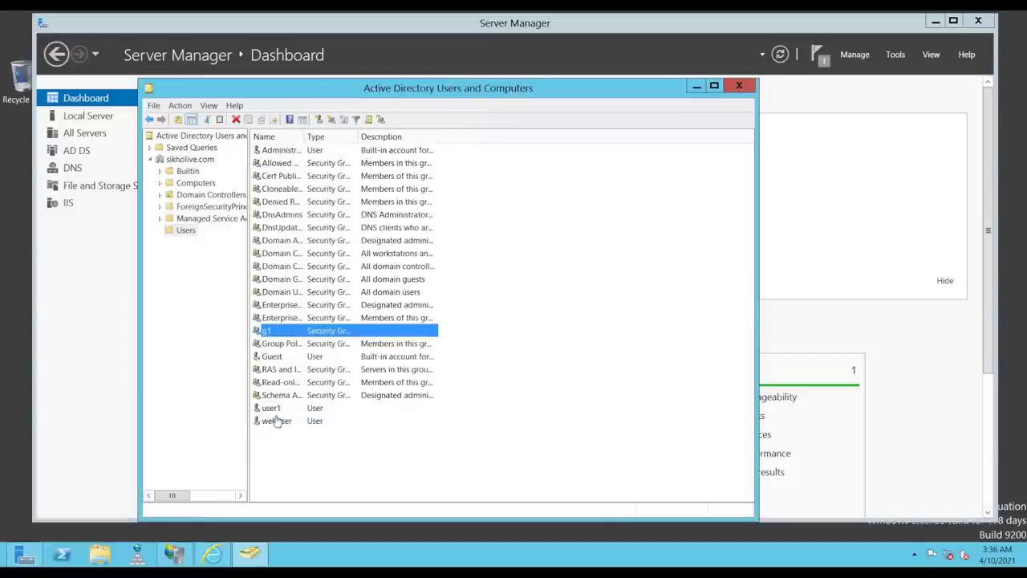
{"action": "left_click", "coordinate": [275, 409]}
{"action": "left_click", "coordinate": [281, 423]}
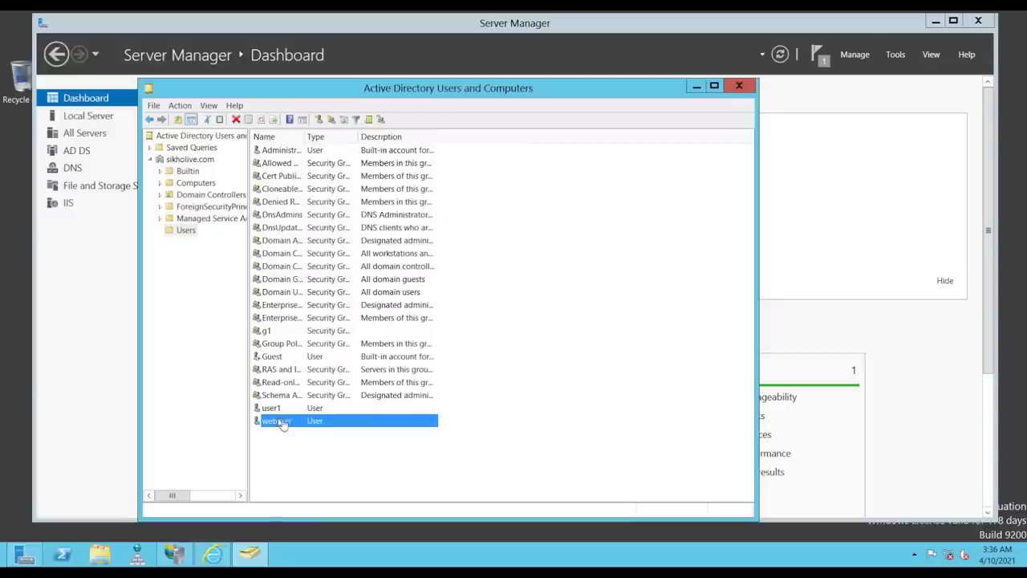
{"action": "left_click", "coordinate": [268, 331]}
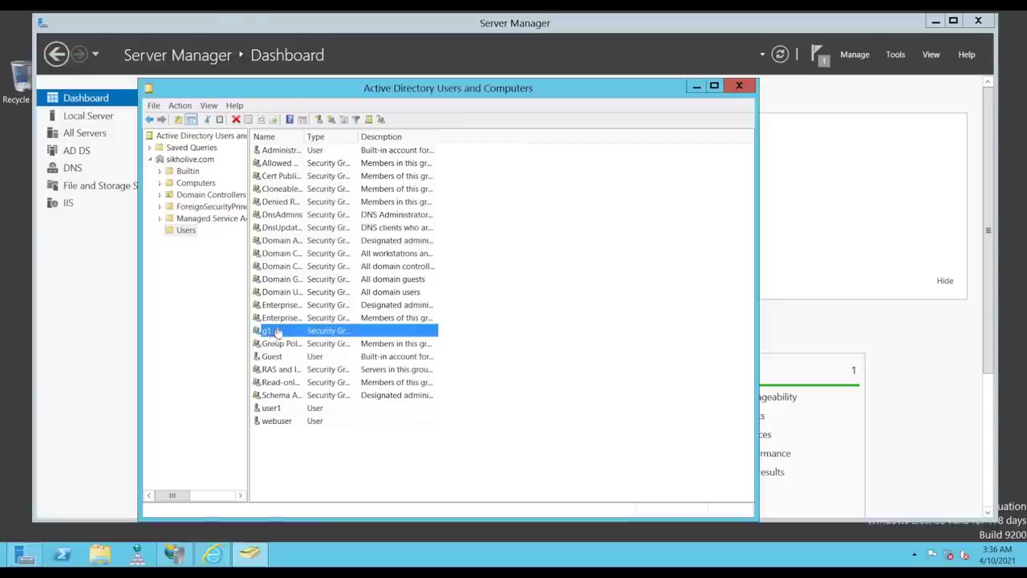
{"action": "left_click", "coordinate": [740, 87]}
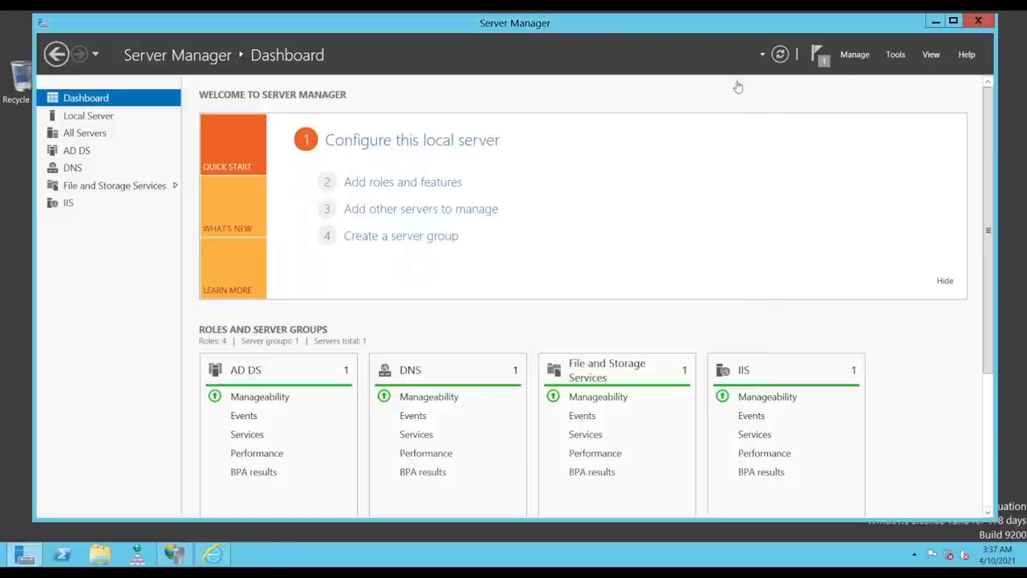
{"action": "left_click", "coordinate": [936, 22]}
{"action": "left_click", "coordinate": [453, 232]}
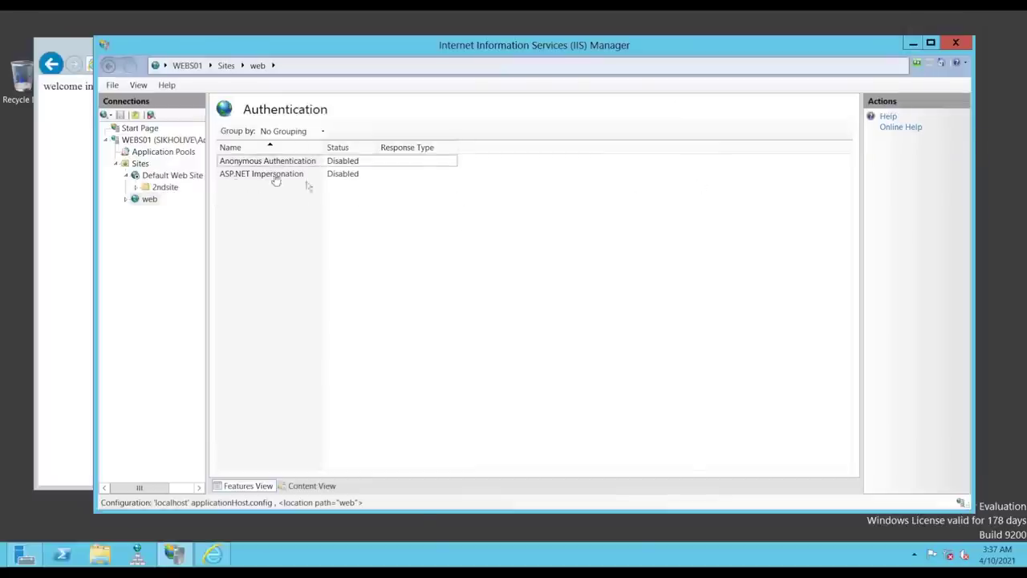
{"action": "left_click", "coordinate": [78, 241]}
{"action": "left_click", "coordinate": [284, 64]}
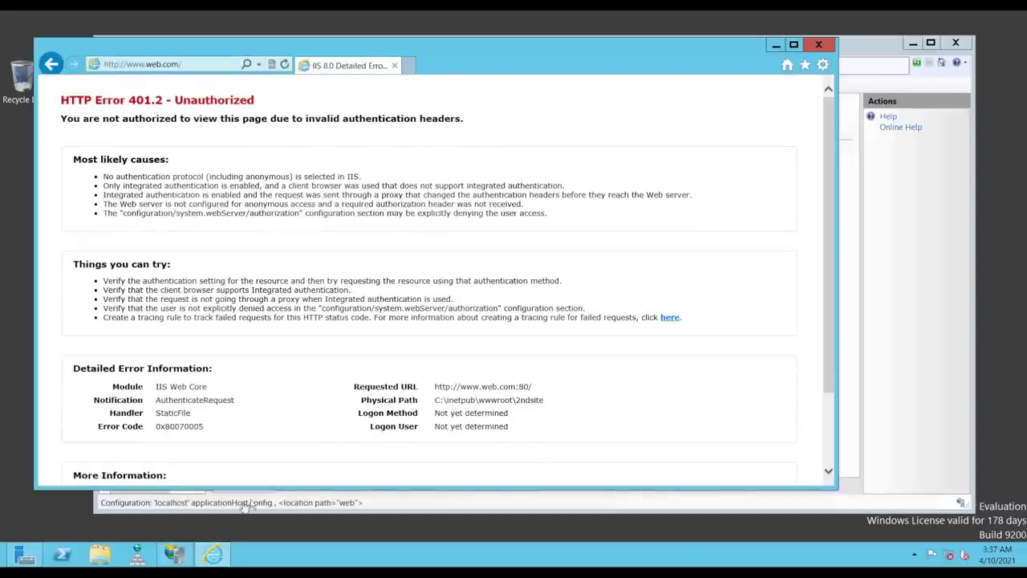
Switch to Server Manager and start adding roles and features, continuing to the server roles with WEBS01.sikholive.com as the destination server
{"action": "left_click", "coordinate": [35, 555]}
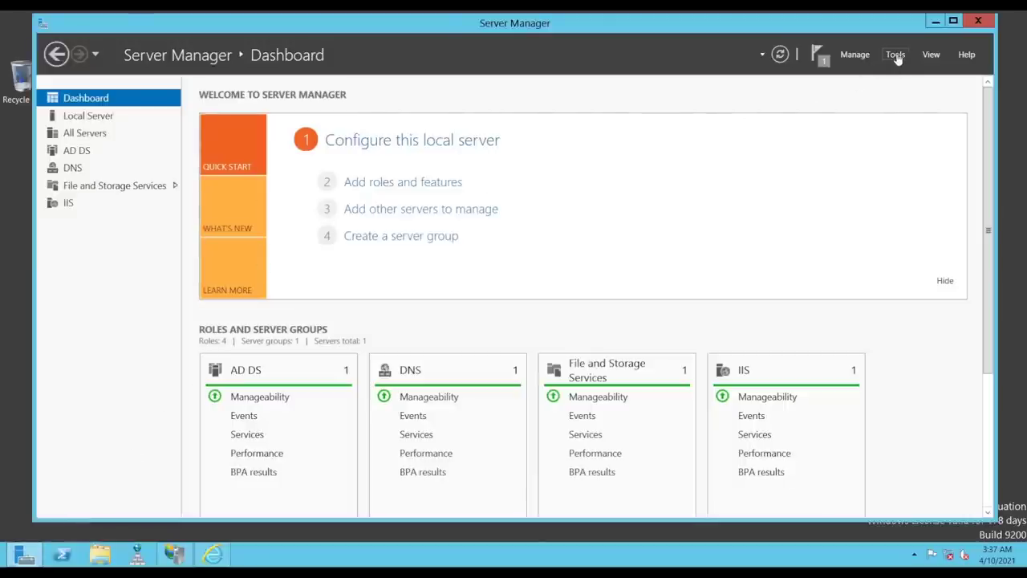
{"action": "left_click", "coordinate": [411, 183]}
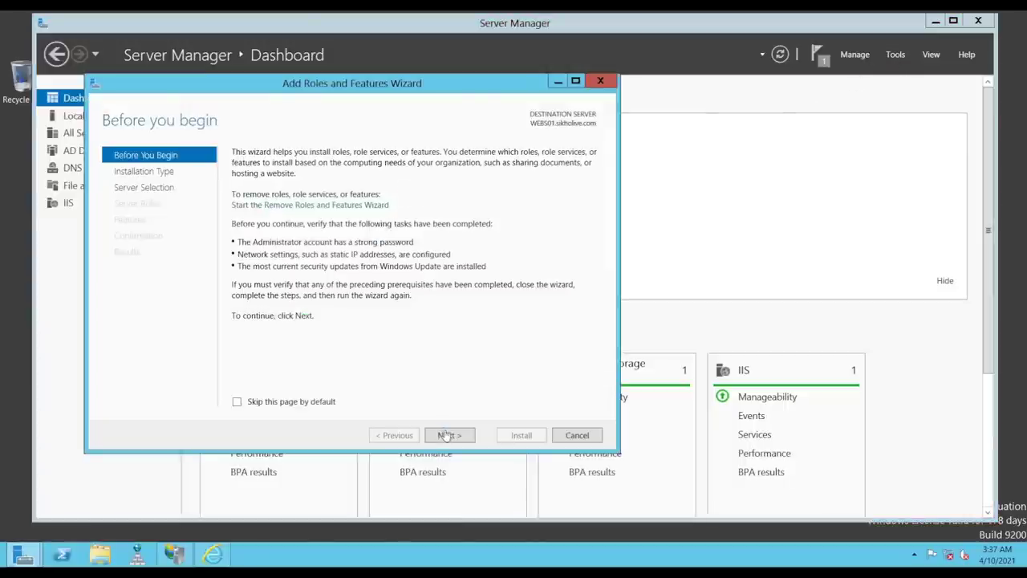
{"action": "left_click", "coordinate": [448, 435]}
{"action": "left_click", "coordinate": [449, 435]}
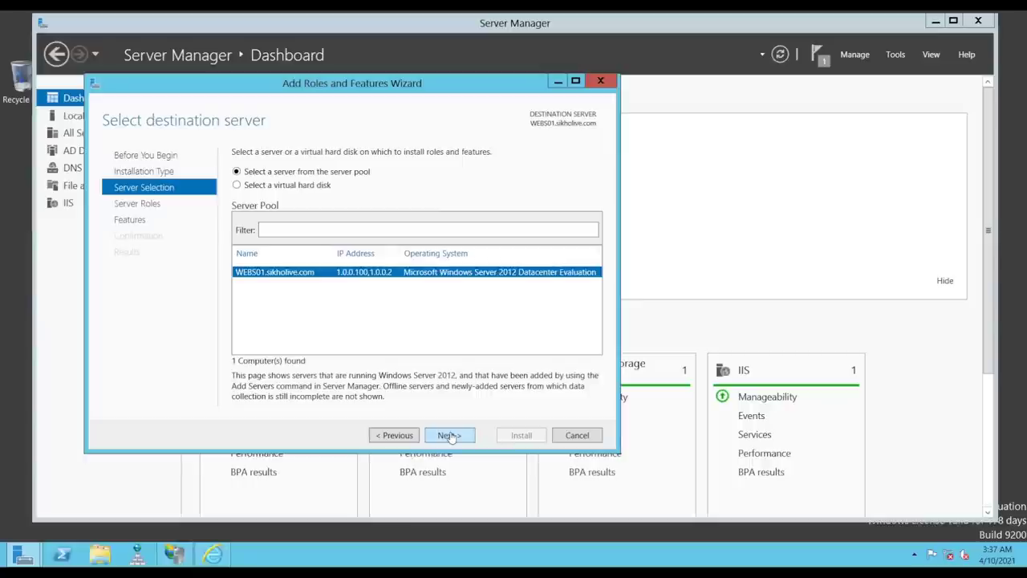
{"action": "left_click", "coordinate": [449, 435]}
Select the Basic Authentication role service within the Security section of Web Server under Web Server (IIS)
{"action": "scroll", "coordinate": [434, 314], "scroll_direction": "down", "scroll_amount": 2}
{"action": "left_click", "coordinate": [236, 367]}
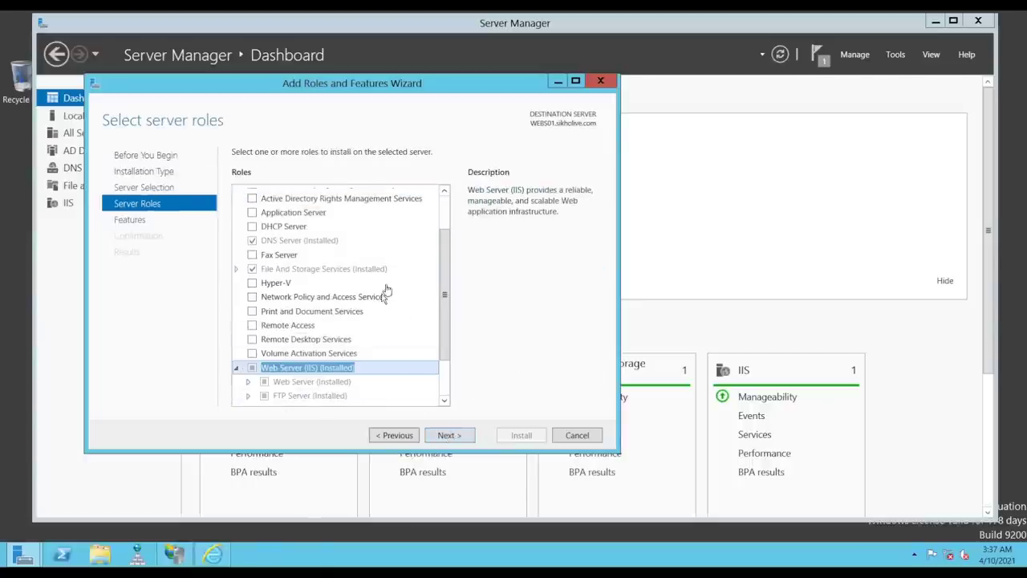
{"action": "scroll", "coordinate": [440, 247], "scroll_direction": "down", "scroll_amount": 2}
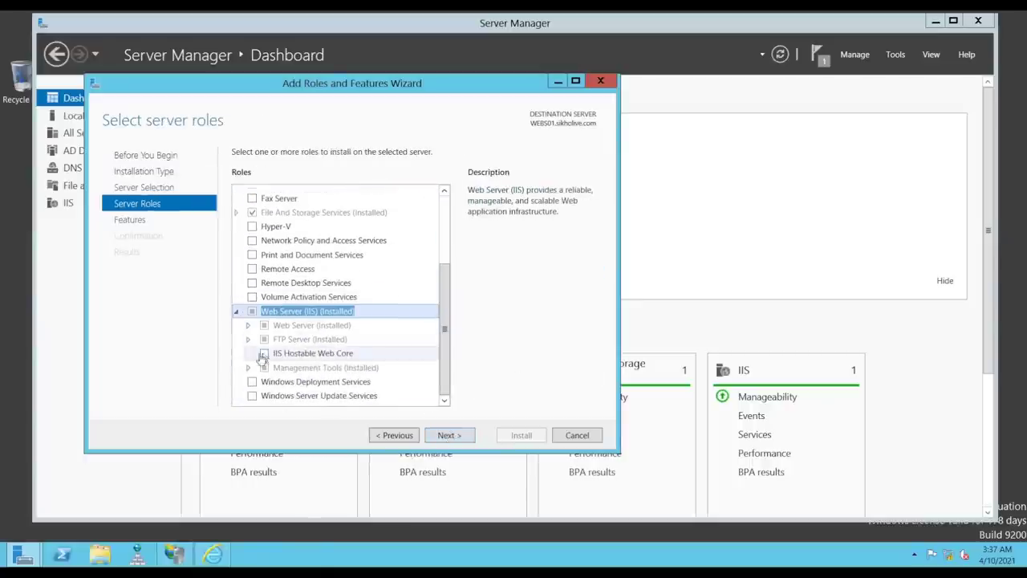
{"action": "left_click", "coordinate": [253, 328]}
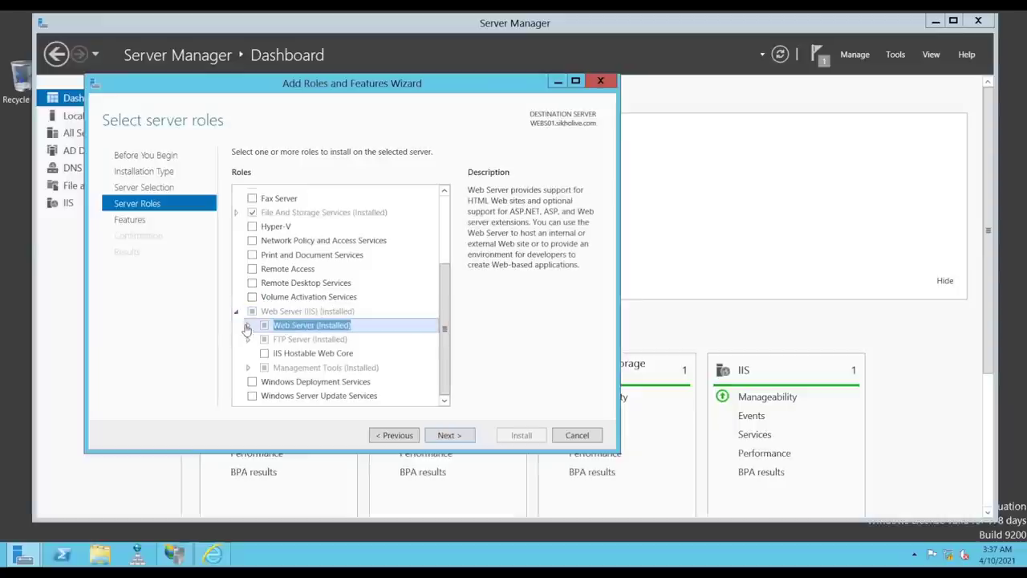
{"action": "left_click", "coordinate": [248, 327]}
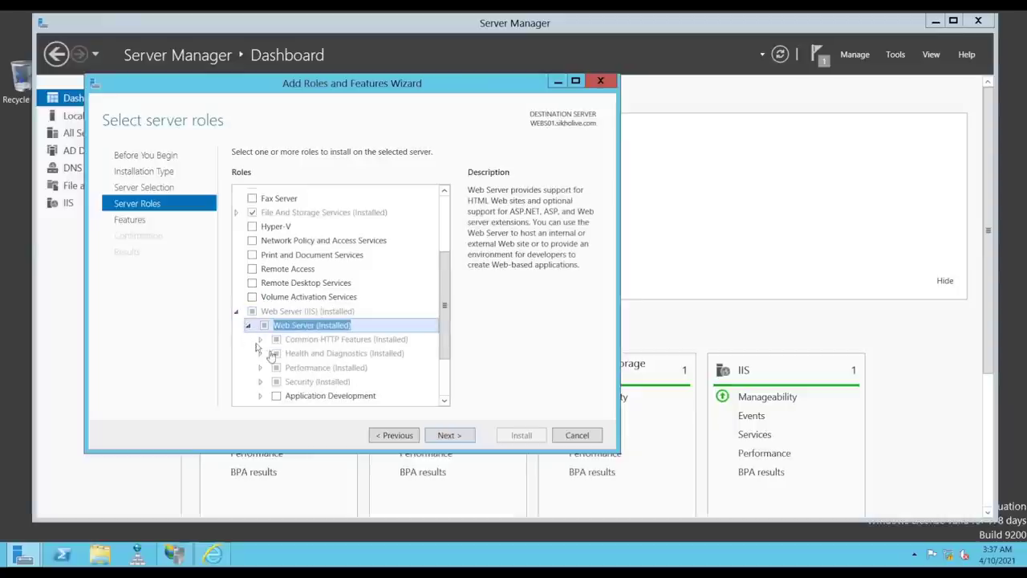
{"action": "scroll", "coordinate": [446, 313], "scroll_direction": "down", "scroll_amount": 2}
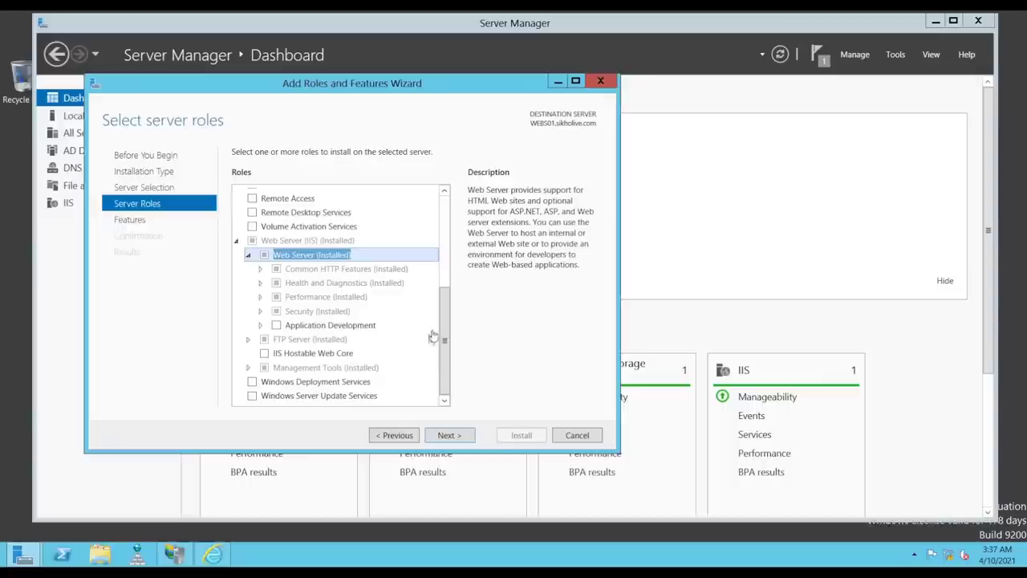
{"action": "left_click", "coordinate": [260, 269]}
{"action": "left_click", "coordinate": [260, 270]}
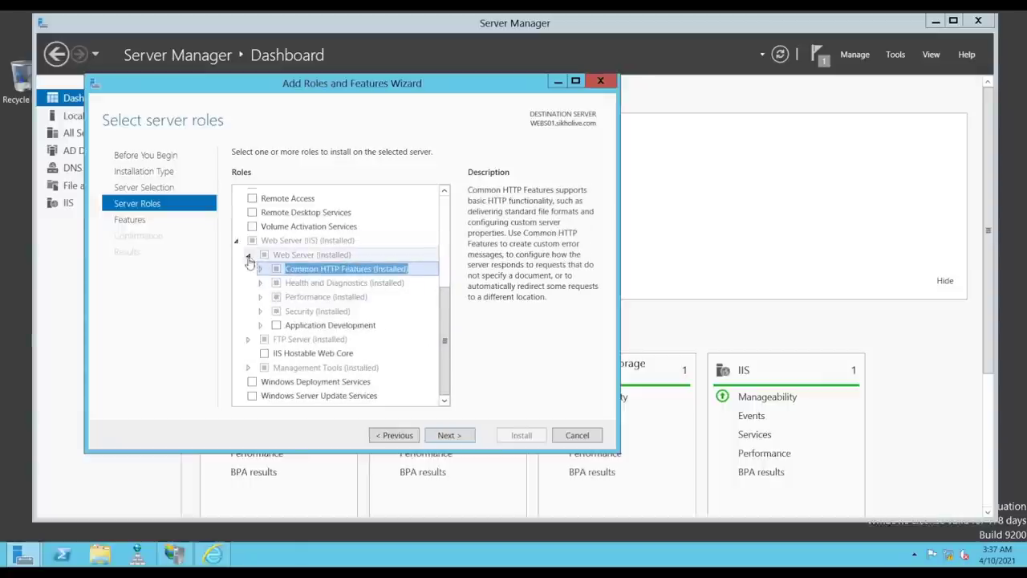
{"action": "left_click", "coordinate": [261, 312]}
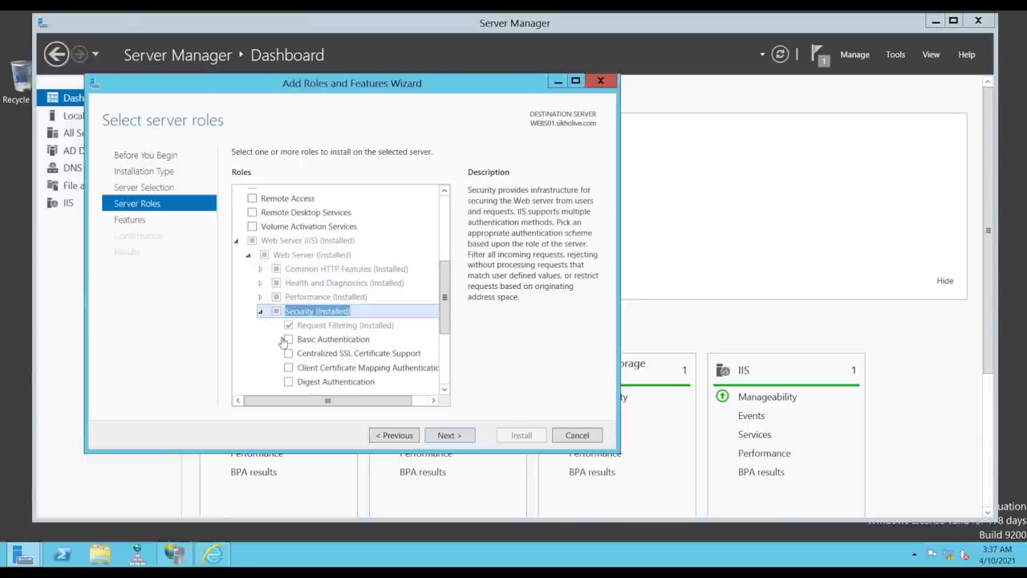
{"action": "left_click", "coordinate": [289, 339]}
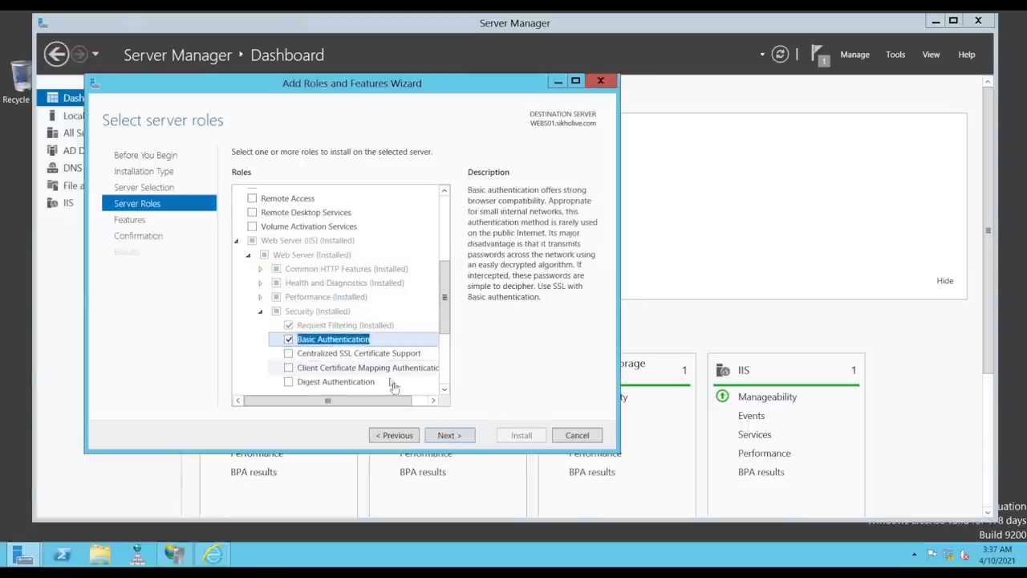
Install the Basic Authentication role service without adding any features, and close the wizard after the installation finishes
{"action": "left_click", "coordinate": [448, 435]}
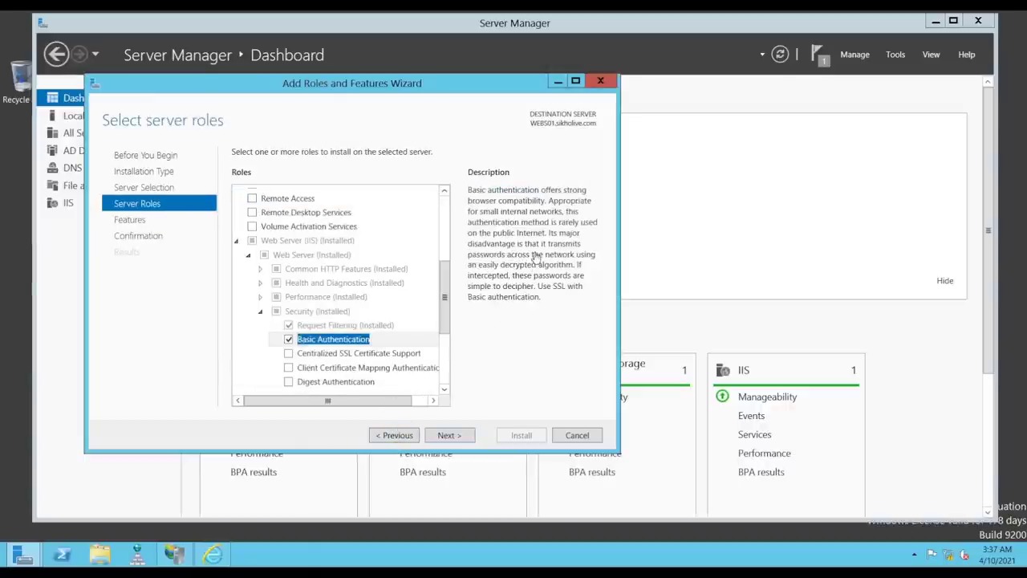
{"action": "left_click", "coordinate": [449, 437]}
{"action": "left_click", "coordinate": [455, 437]}
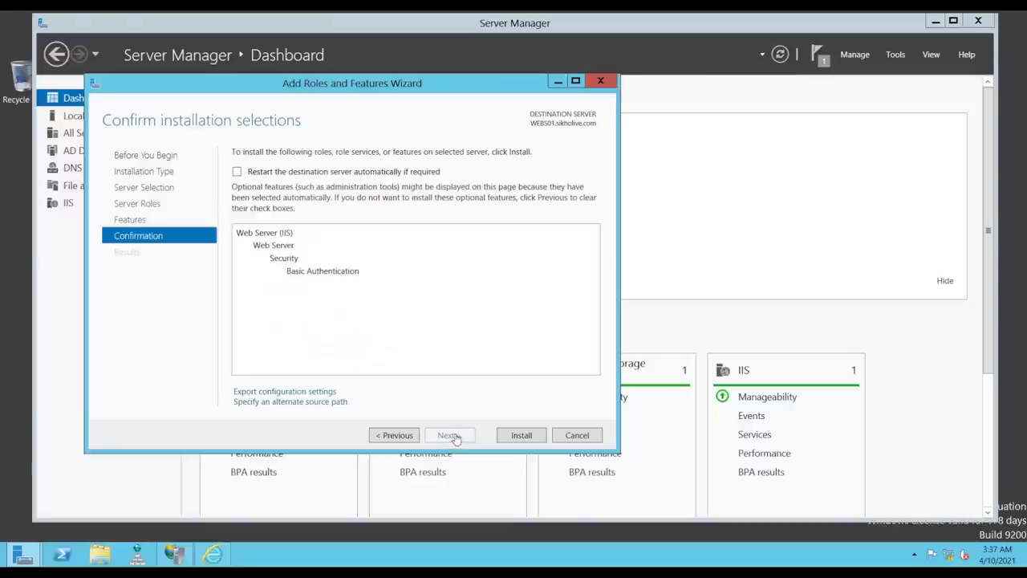
{"action": "left_click", "coordinate": [526, 437]}
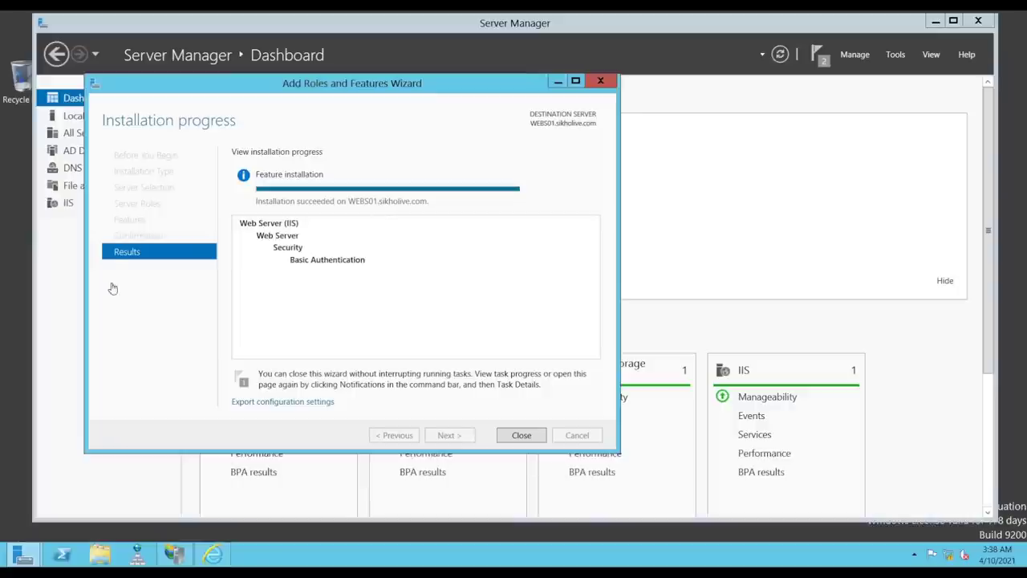
{"action": "left_click", "coordinate": [518, 439]}
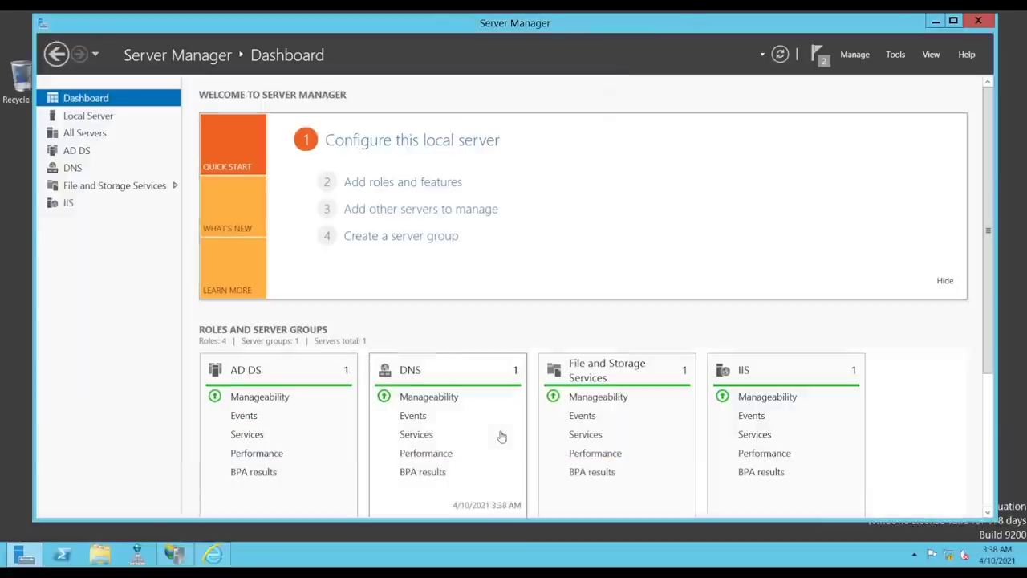
Switch to IIS Manager, then refresh and reopen the web site's Authentication settings to check for the Basic Authentication method
{"action": "left_click", "coordinate": [189, 556]}
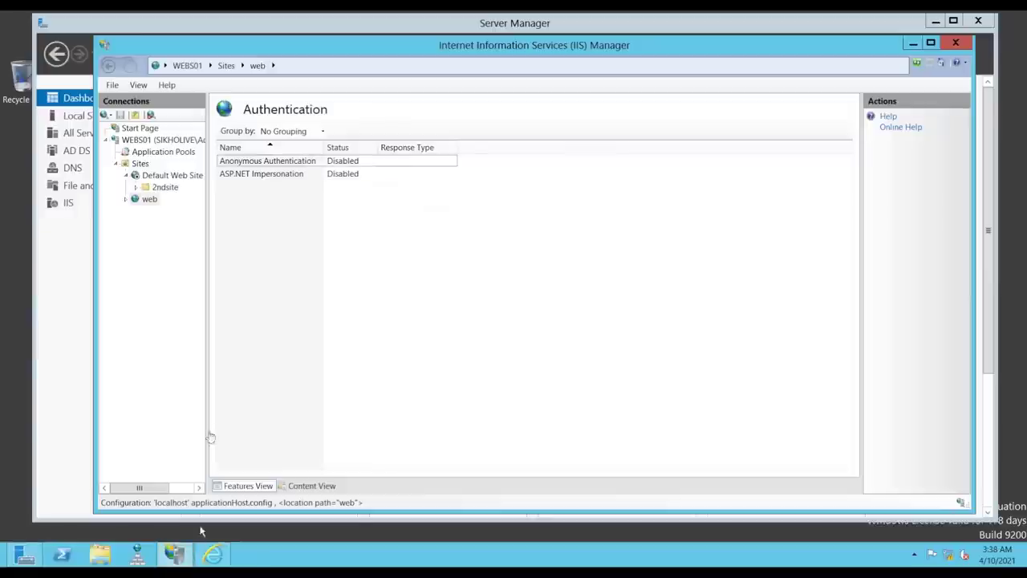
{"action": "right_click", "coordinate": [437, 199]}
{"action": "left_click", "coordinate": [387, 250]}
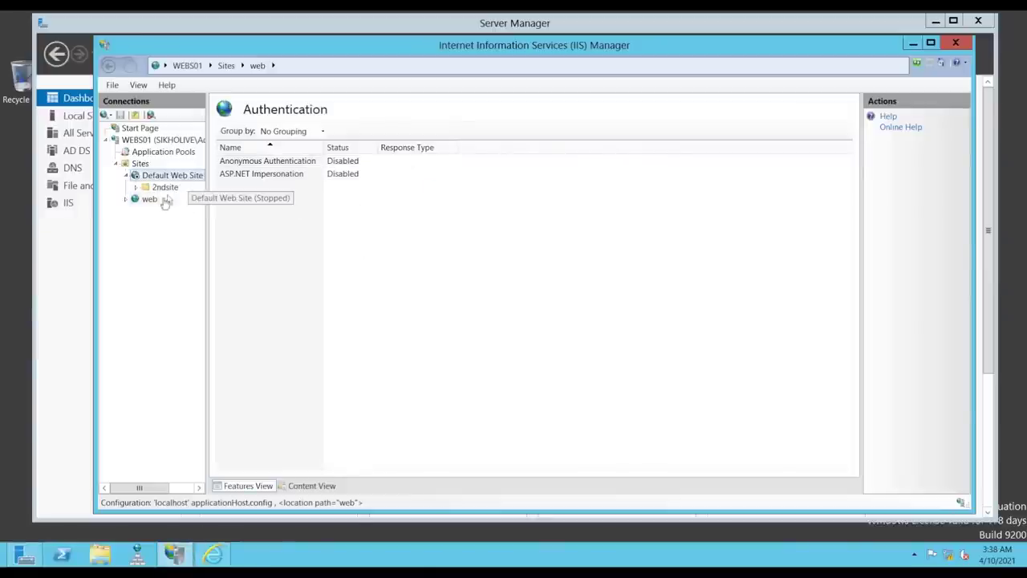
{"action": "left_click", "coordinate": [171, 175]}
{"action": "left_click", "coordinate": [149, 200]}
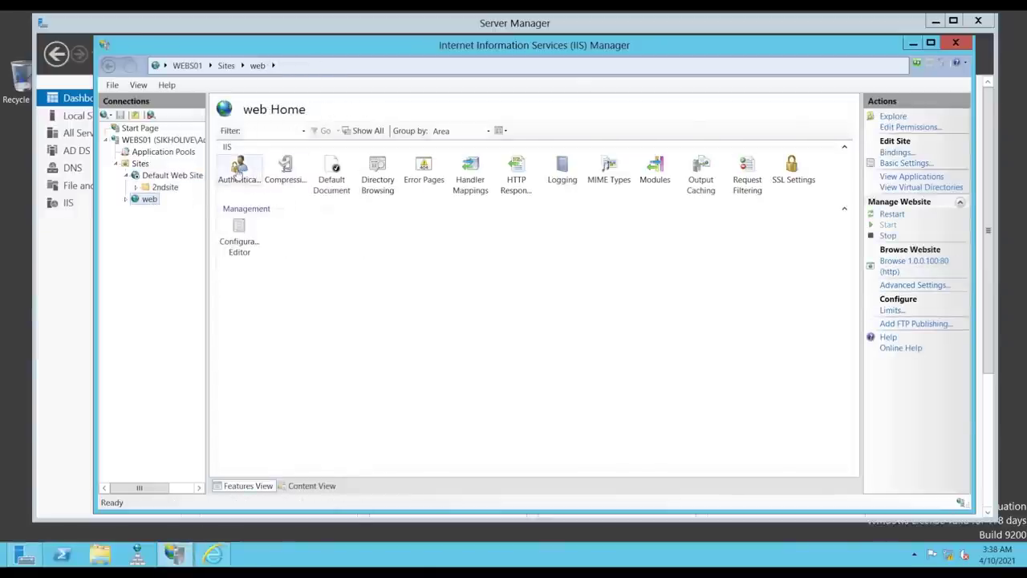
{"action": "double_click", "coordinate": [237, 171]}
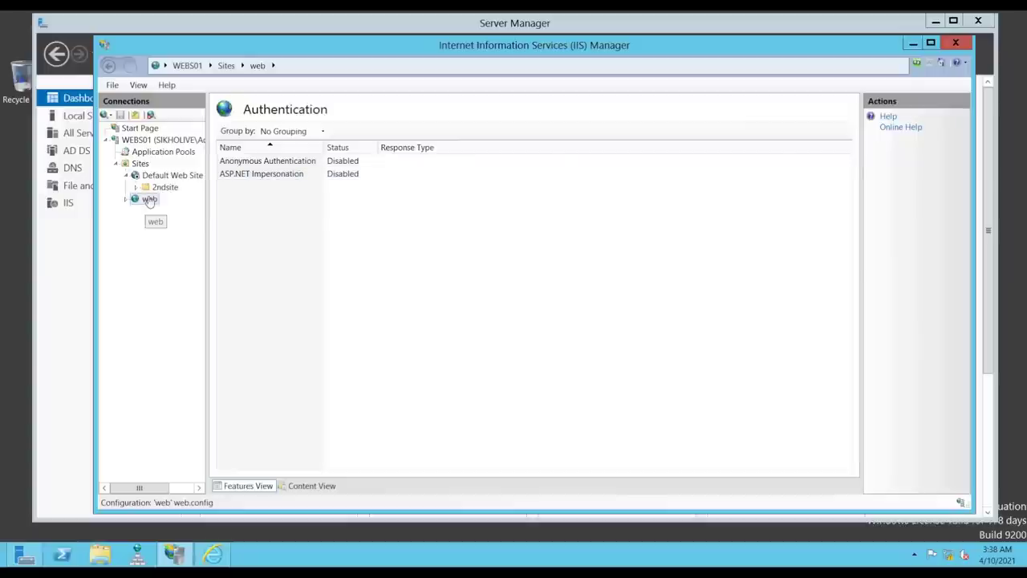
{"action": "left_click", "coordinate": [146, 200]}
{"action": "double_click", "coordinate": [236, 175]}
{"action": "right_click", "coordinate": [318, 240]}
{"action": "left_click", "coordinate": [337, 259]}
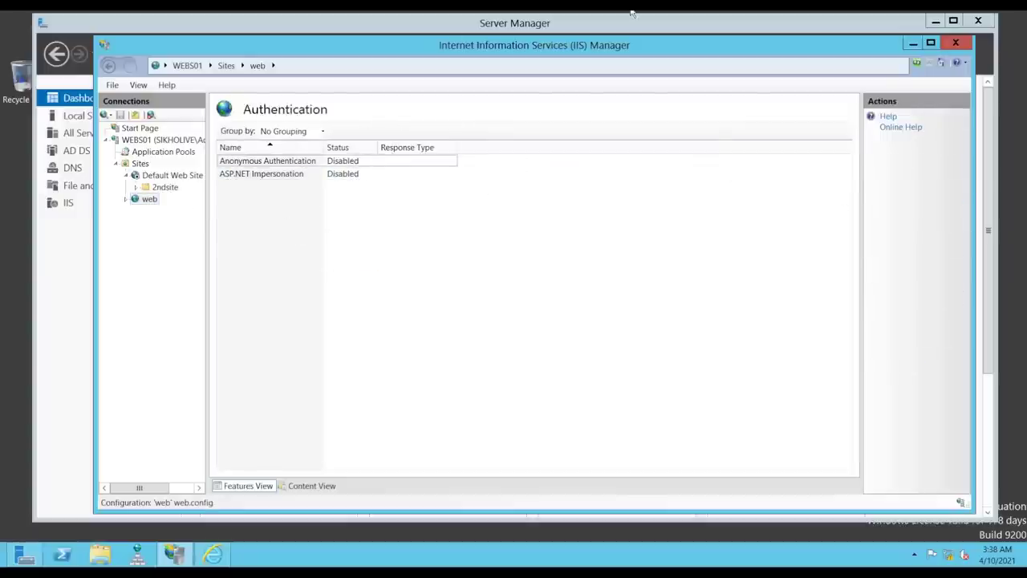
Close and reopen IIS Manager, minimizing Server Manager, and select the WEBS01 server
{"action": "left_click", "coordinate": [963, 48]}
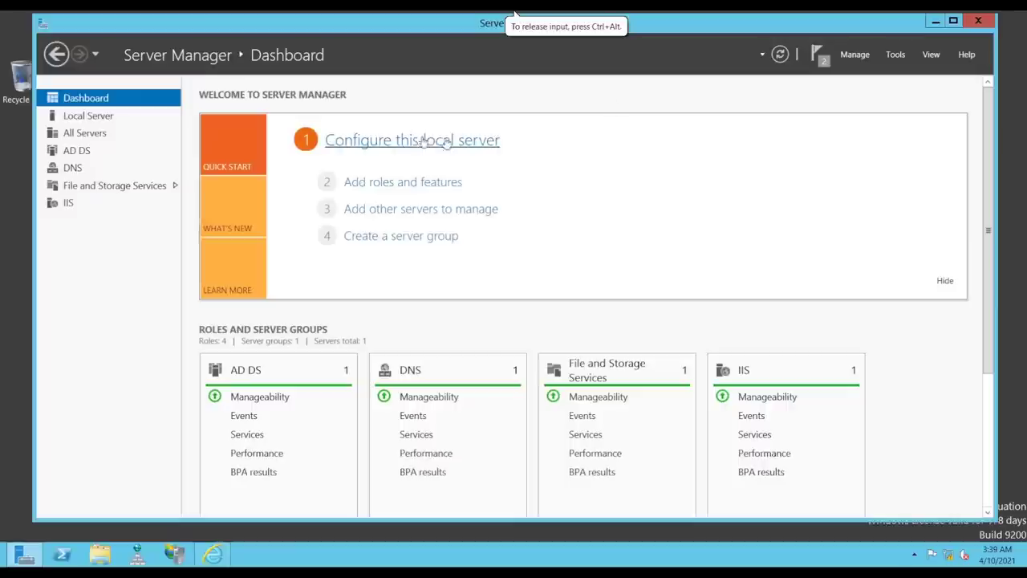
{"action": "left_click", "coordinate": [934, 22]}
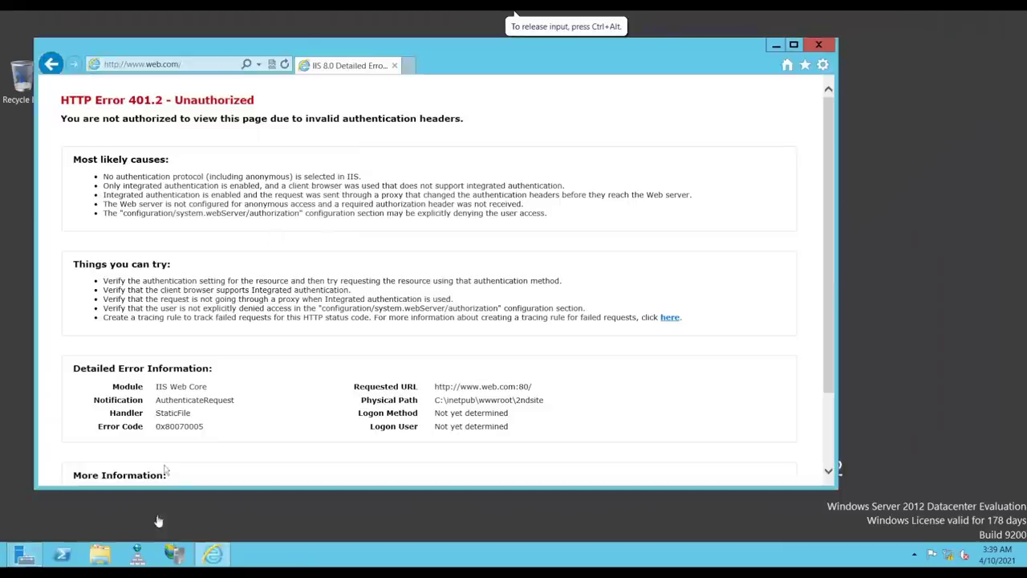
{"action": "left_click", "coordinate": [138, 556]}
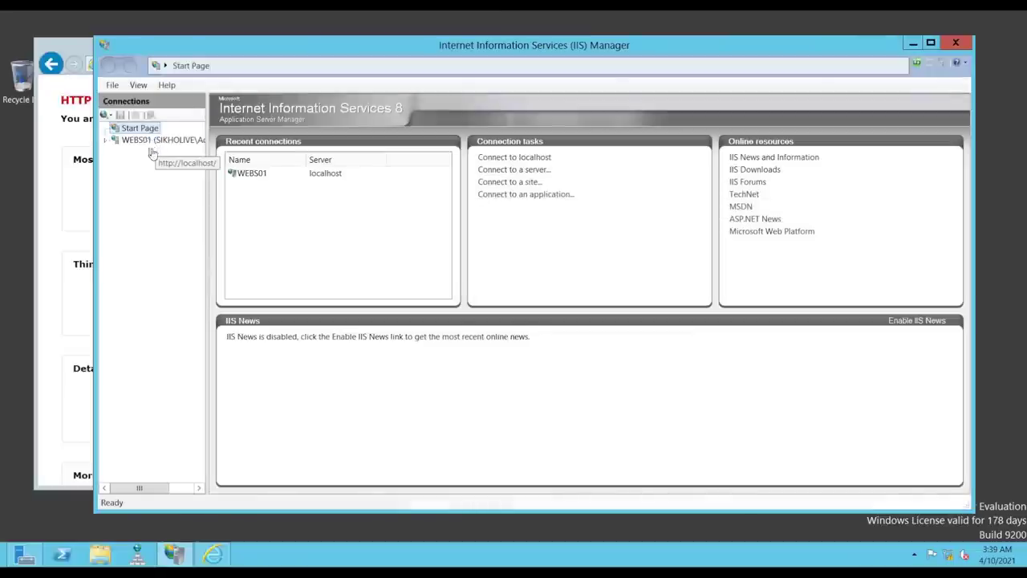
{"action": "left_click", "coordinate": [153, 141]}
{"action": "left_click", "coordinate": [507, 293]}
{"action": "left_click", "coordinate": [564, 312]}
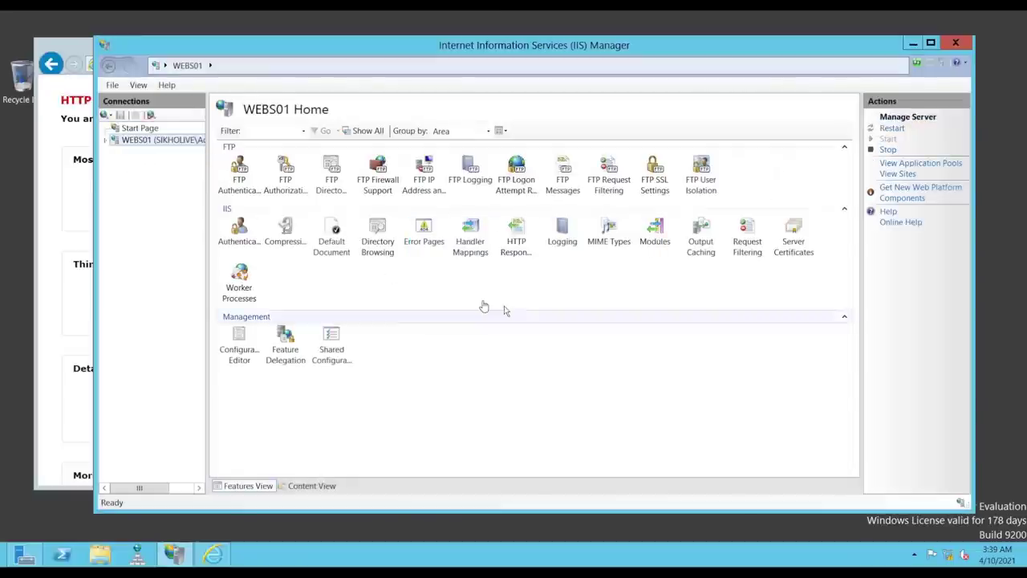
Open the Authentication settings of the web site under Sites and enable Basic Authentication
{"action": "double_click", "coordinate": [135, 141]}
{"action": "double_click", "coordinate": [140, 163]}
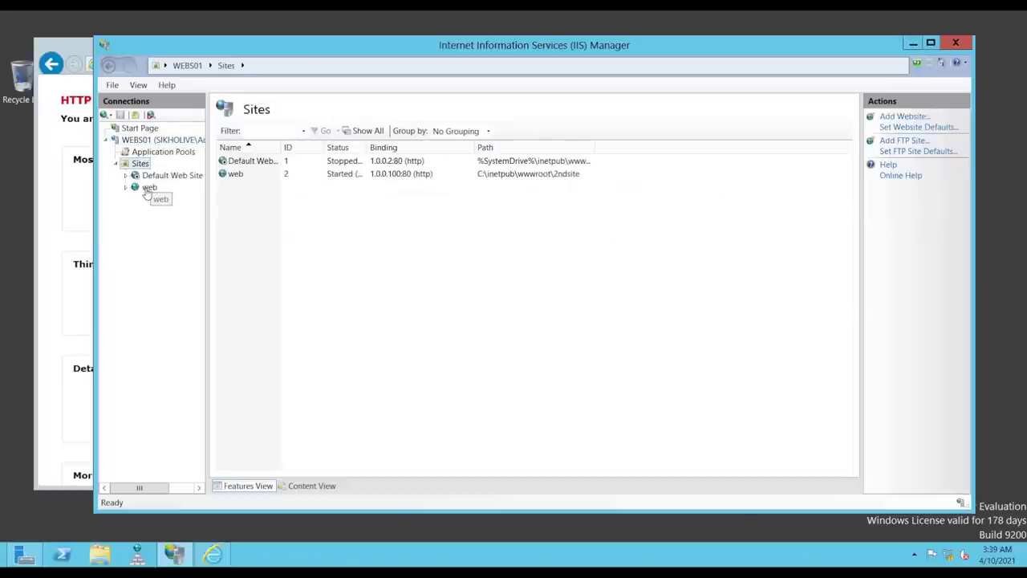
{"action": "left_click", "coordinate": [148, 188]}
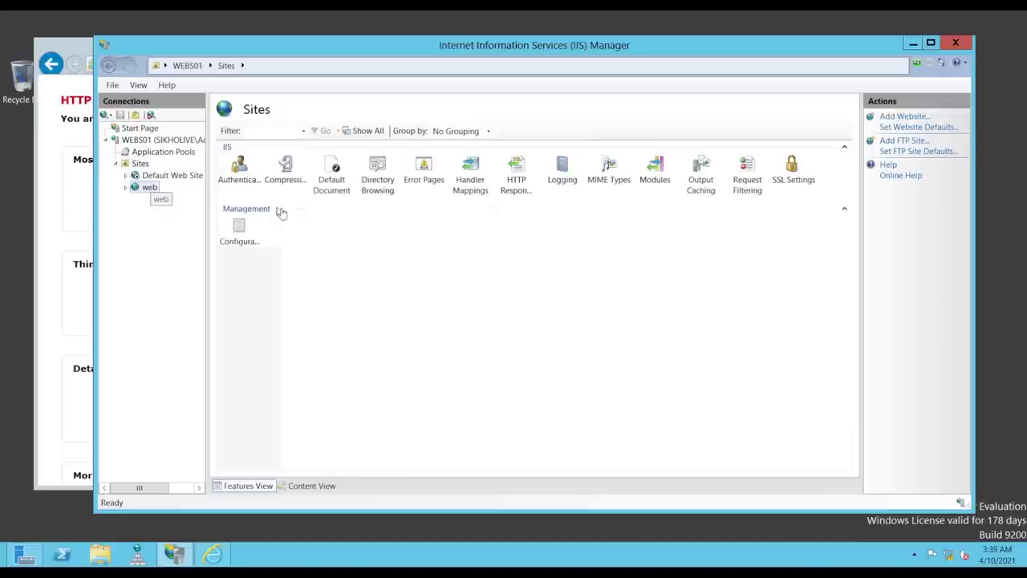
{"action": "double_click", "coordinate": [248, 178]}
{"action": "left_click", "coordinate": [248, 188]}
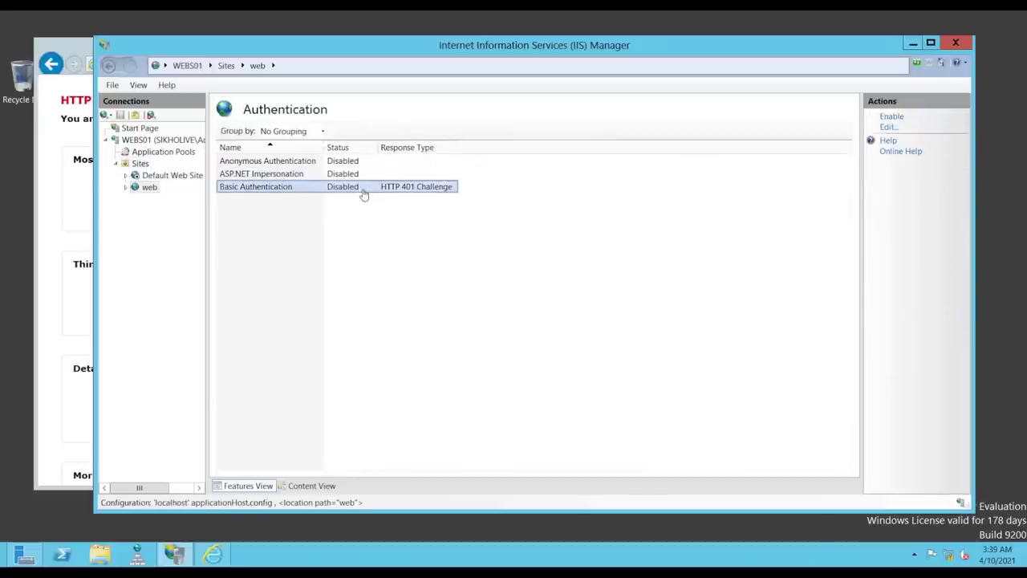
{"action": "left_click", "coordinate": [892, 117]}
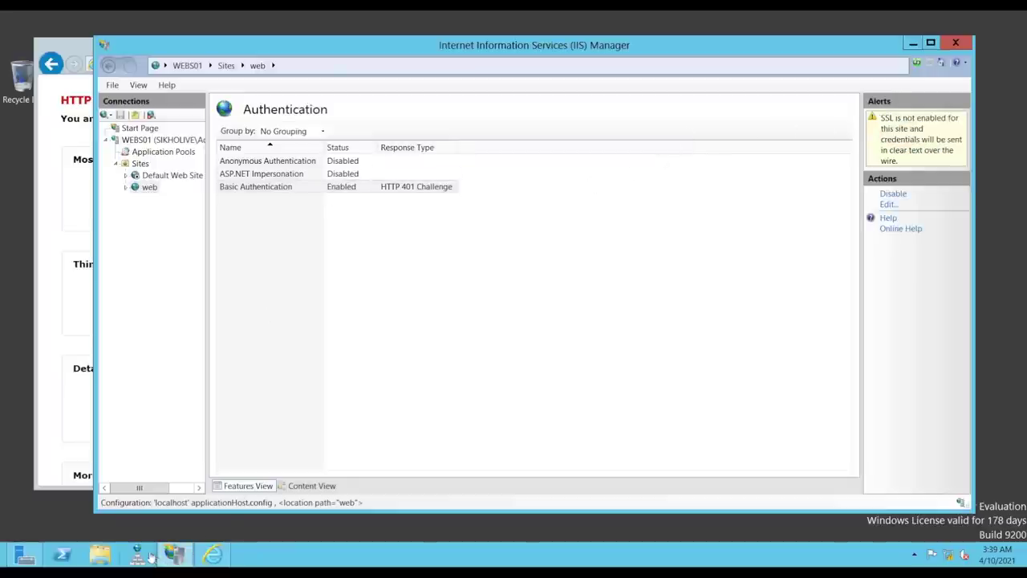
{"action": "left_click", "coordinate": [213, 556]}
{"action": "left_click", "coordinate": [285, 64]}
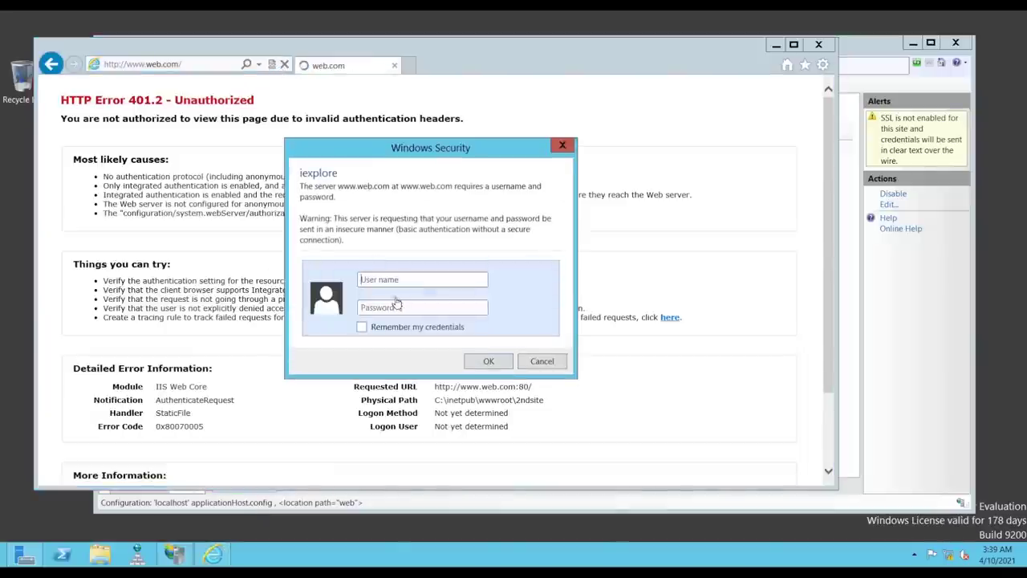
{"action": "left_click", "coordinate": [387, 283]}
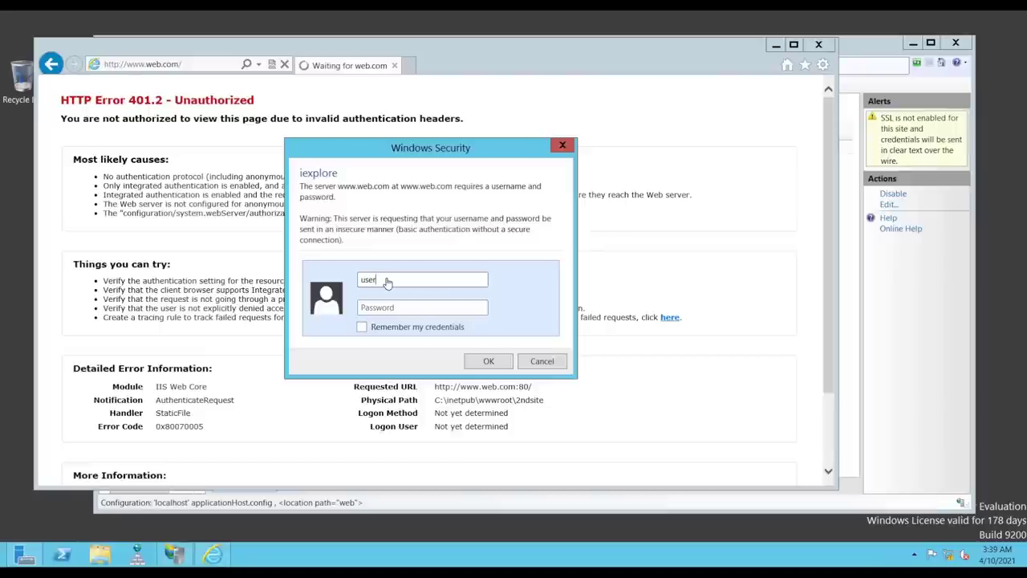
{"action": "key", "text": "Tab"}
{"action": "type", "text": "P"}
{"action": "key", "text": "Return"}
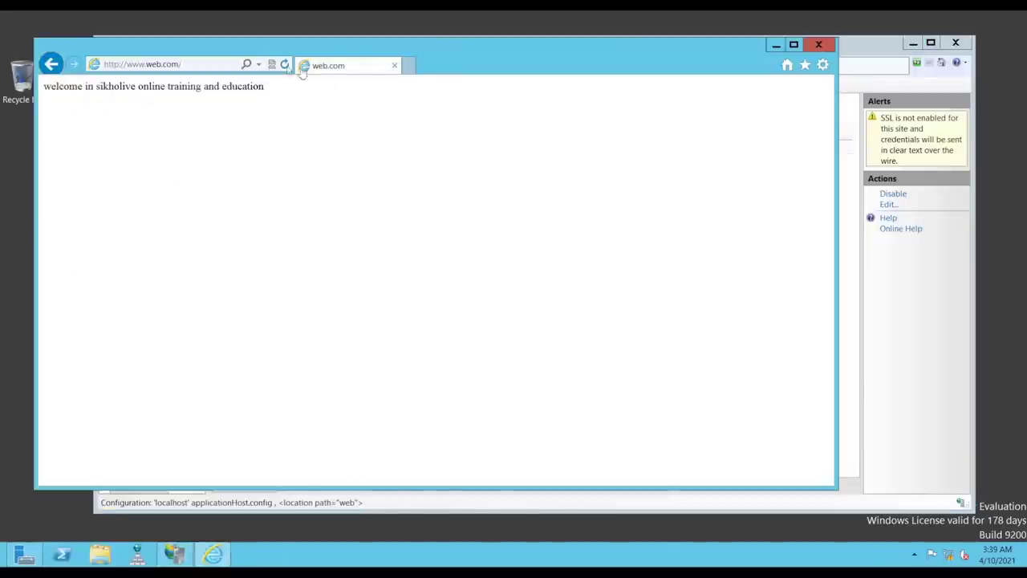
{"action": "left_click", "coordinate": [408, 65]}
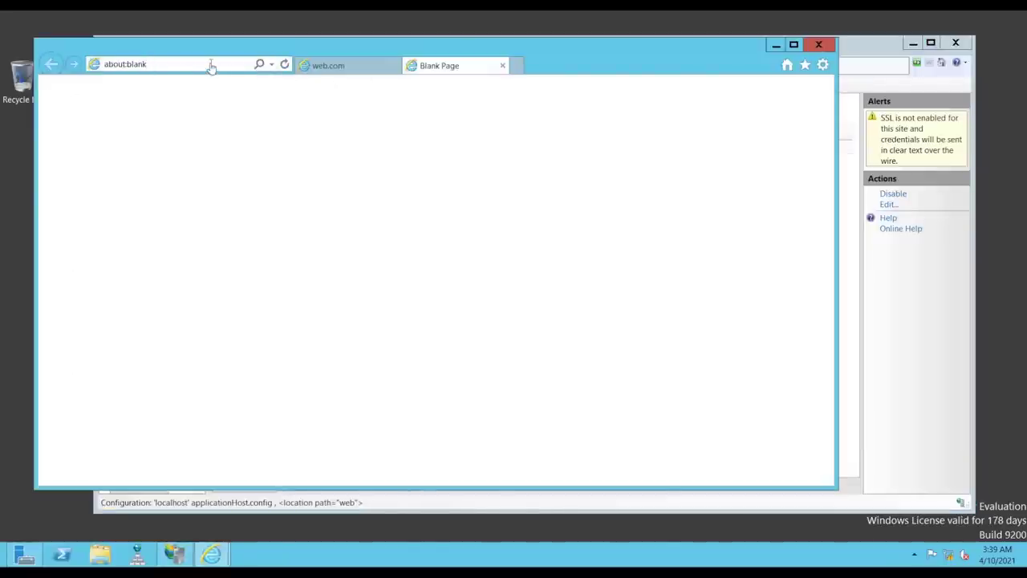
{"action": "type", "text": "ww"}
{"action": "key", "text": "BackSpace"}
{"action": "key", "text": "BackSpace"}
{"action": "key", "text": "BackSpace"}
{"action": "key", "text": "BackSpace"}
{"action": "key", "text": "BackSpace"}
{"action": "key", "text": "BackSpace"}
{"action": "key", "text": "BackSpace"}
{"action": "key", "text": "BackSpace"}
{"action": "key", "text": "BackSpace"}
{"action": "key", "text": "BackSpace"}
{"action": "key", "text": "BackSpace"}
{"action": "key", "text": "BackSpace"}
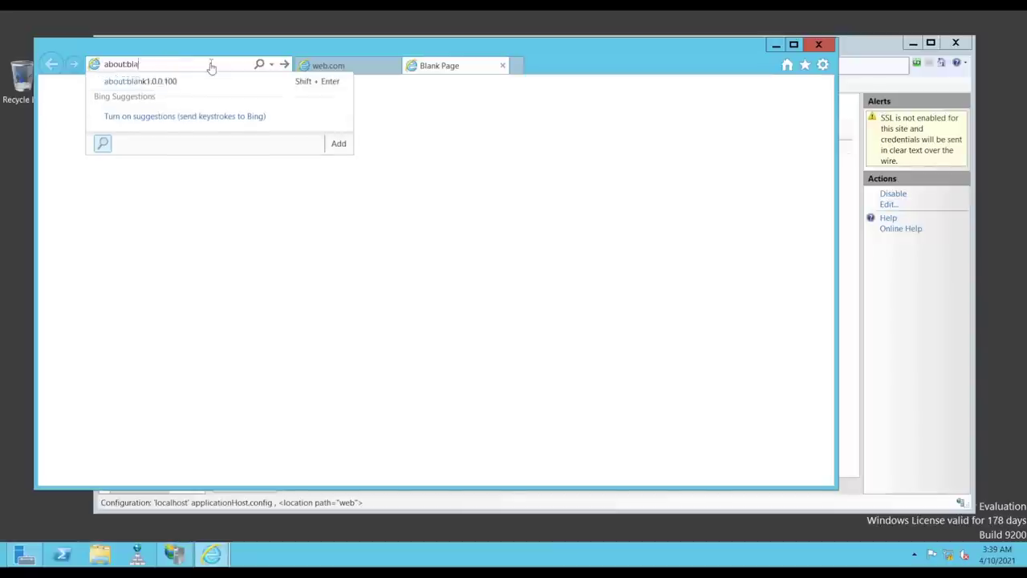
{"action": "type", "text": "www"}
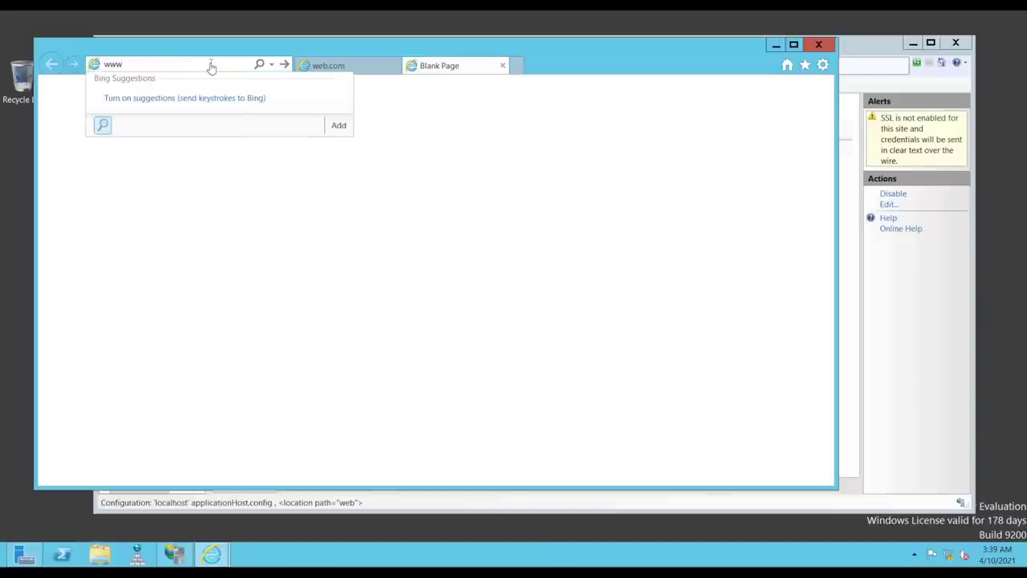
{"action": "type", "text": ".web"}
{"action": "key", "text": "Return"}
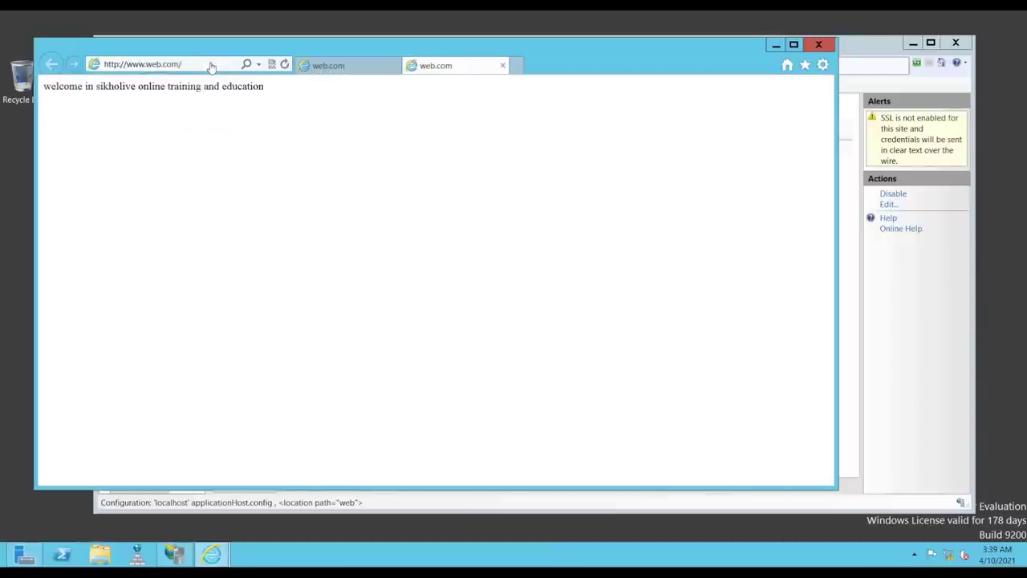
{"action": "left_click", "coordinate": [819, 44]}
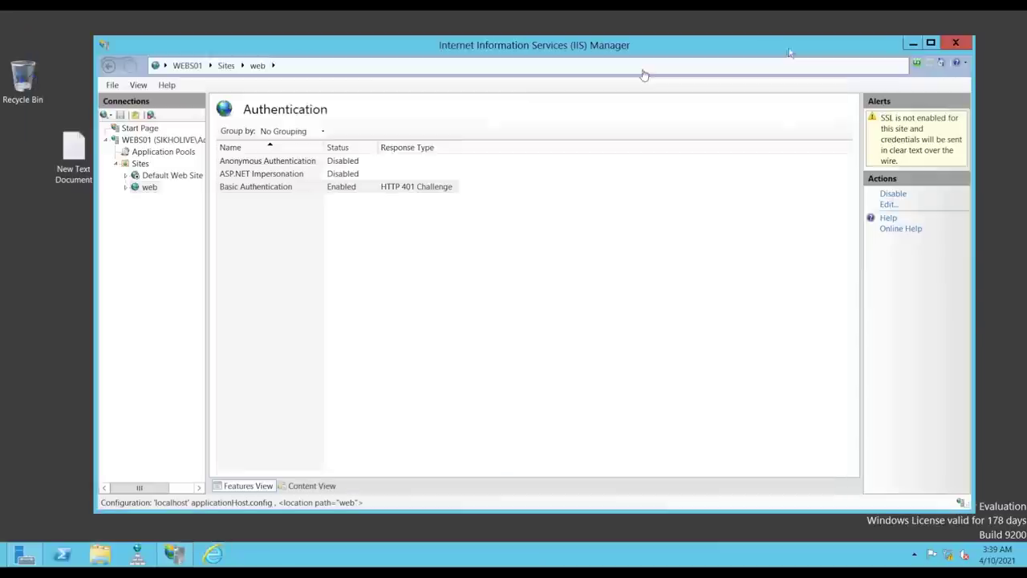
Disable Basic Authentication for the web site in IIS Manager and select Anonymous Authentication
{"action": "left_click", "coordinate": [329, 188]}
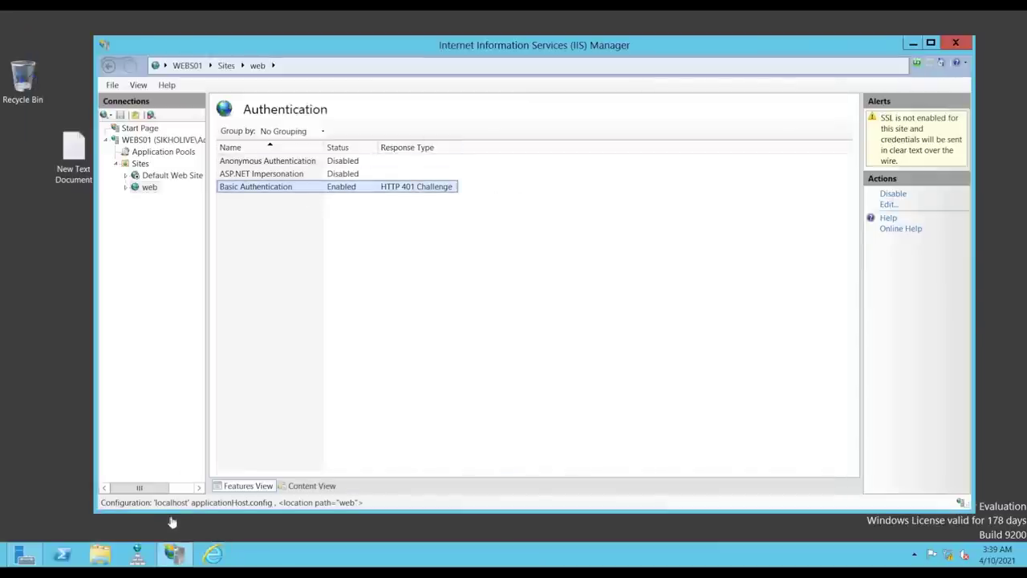
{"action": "left_click", "coordinate": [257, 211]}
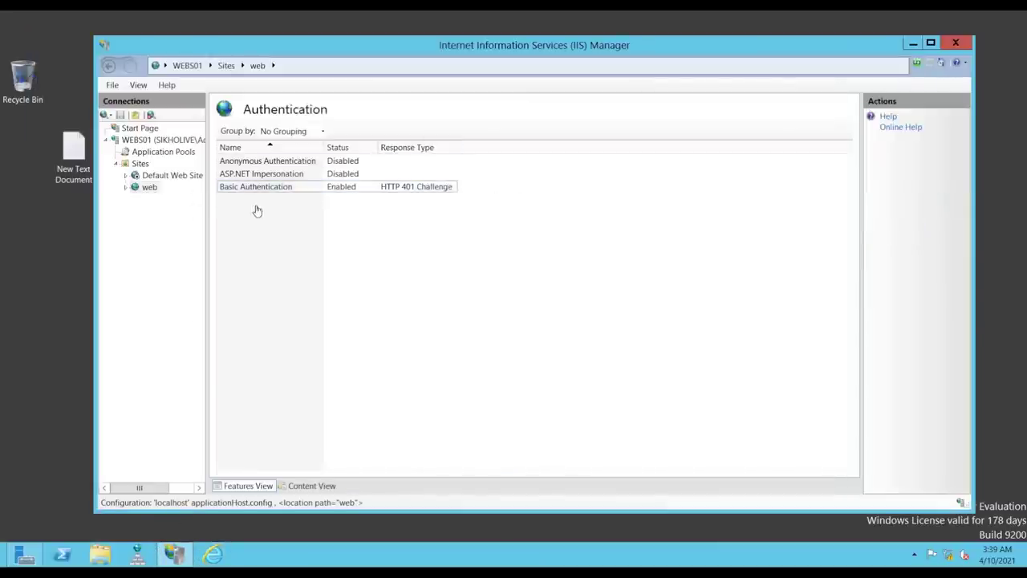
{"action": "left_click", "coordinate": [341, 186]}
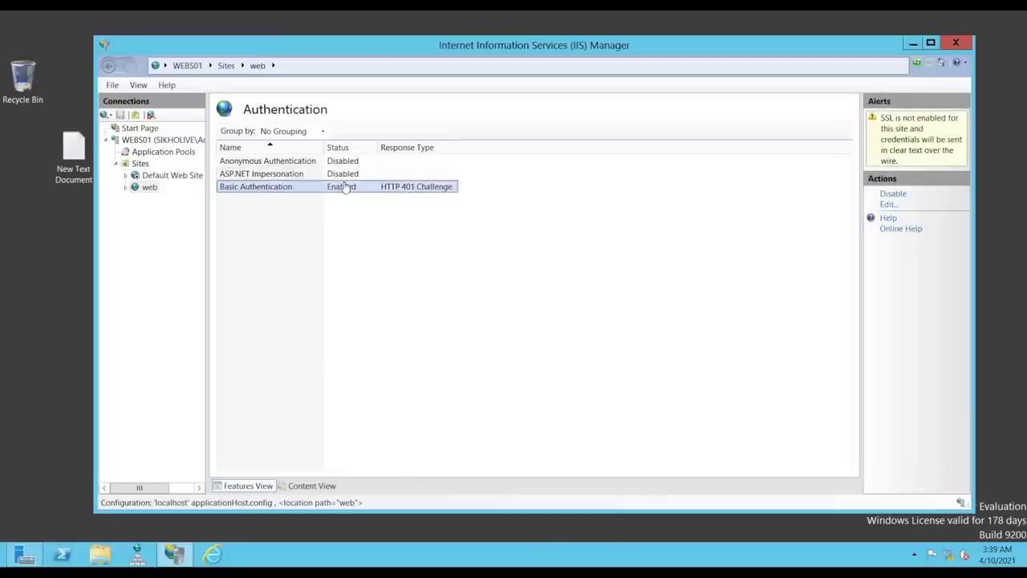
{"action": "left_click", "coordinate": [891, 194]}
{"action": "left_click", "coordinate": [330, 163]}
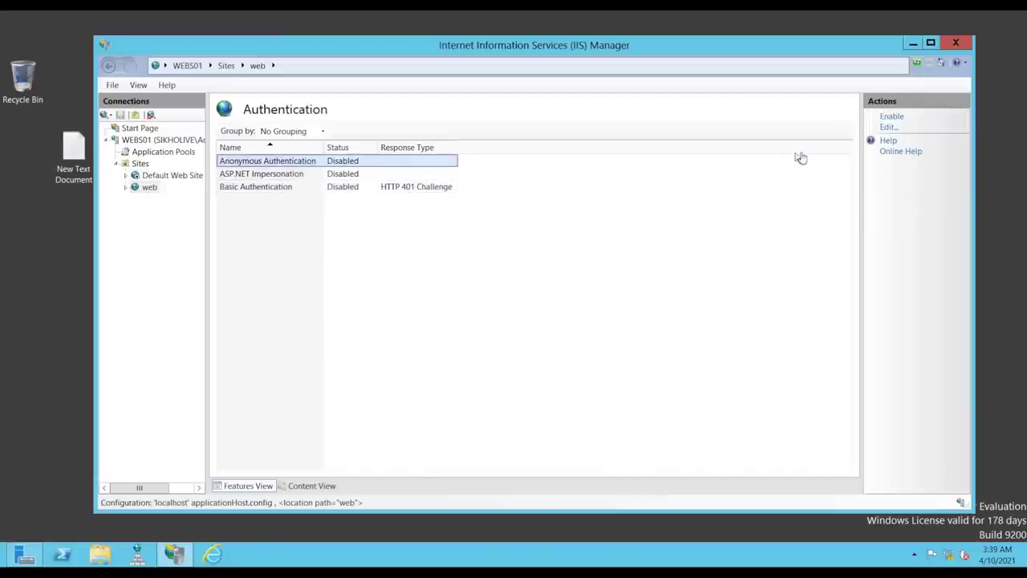
{"action": "left_click", "coordinate": [212, 553]}
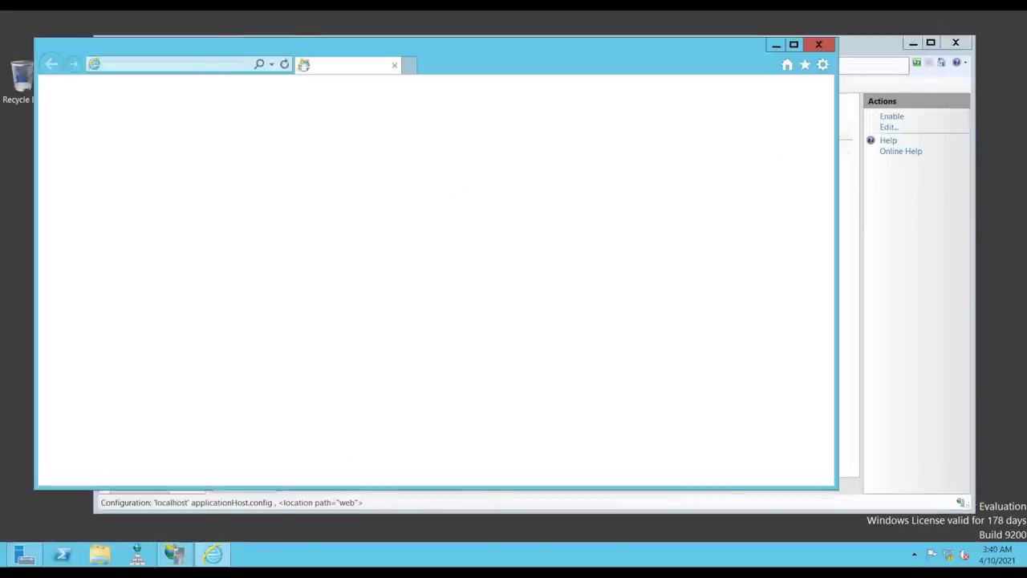
{"action": "left_click", "coordinate": [273, 66]}
{"action": "left_click", "coordinate": [170, 81]}
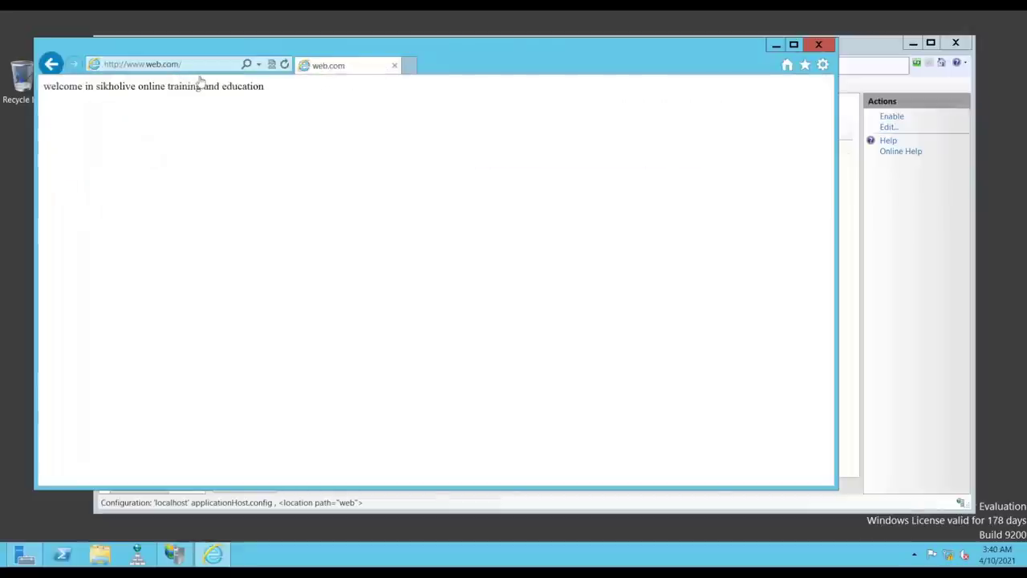
{"action": "left_click", "coordinate": [259, 64]}
{"action": "left_click", "coordinate": [249, 78]}
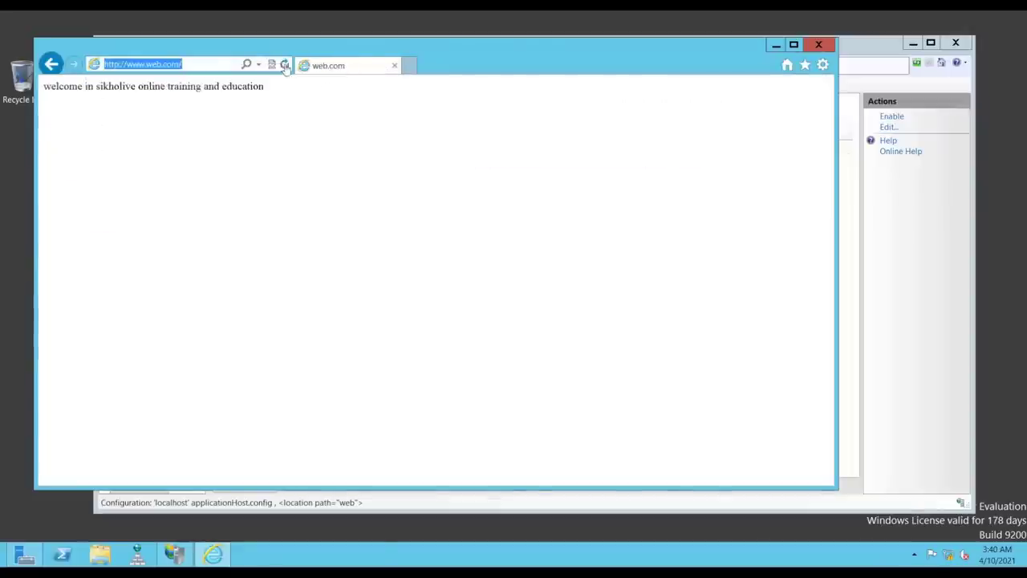
{"action": "left_click_drag", "start_coordinate": [165, 186], "coordinate": [413, 265]}
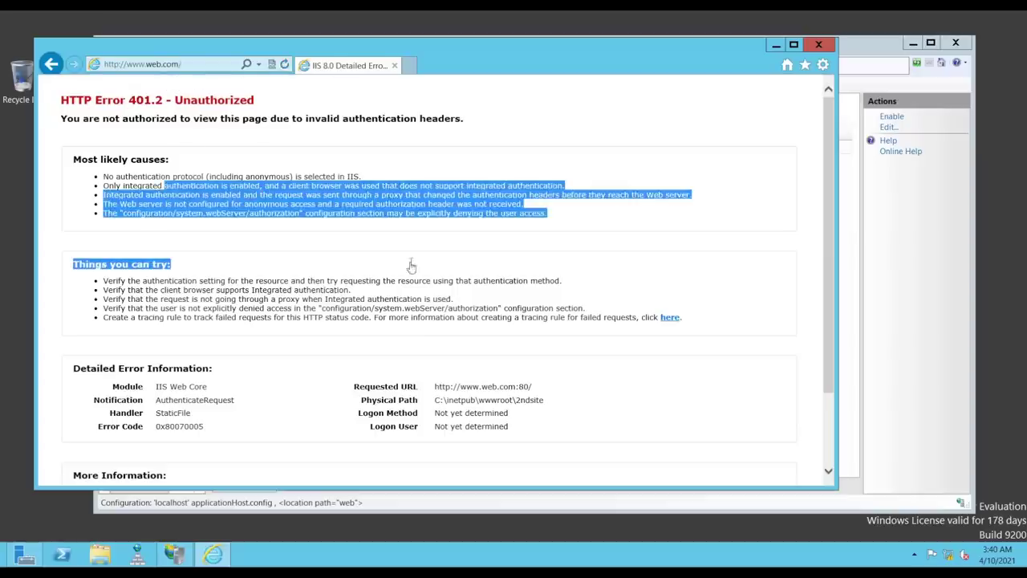
Switch back to IIS Manager and enable Anonymous Authentication for the web site
{"action": "left_click", "coordinate": [856, 46]}
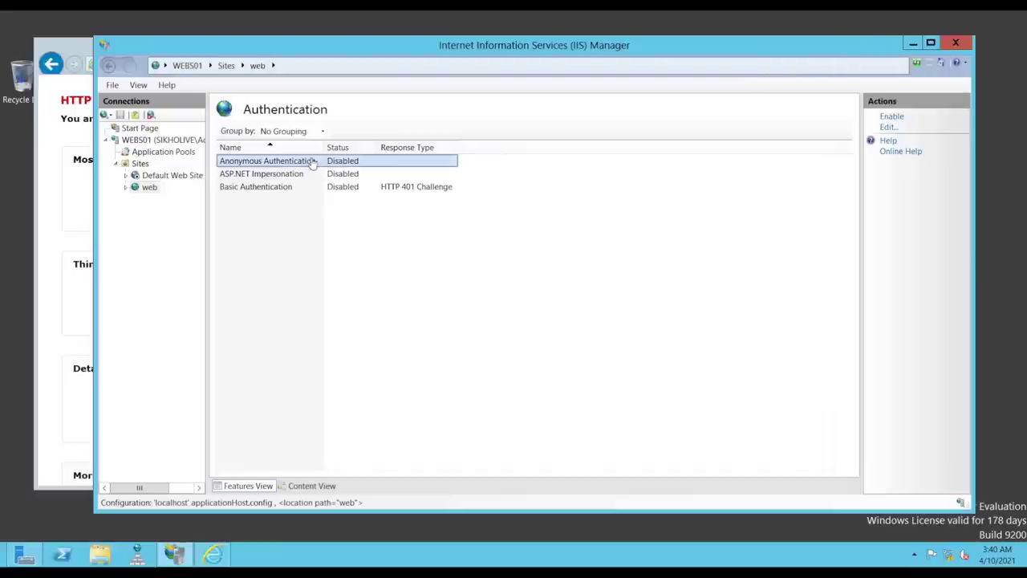
{"action": "left_click", "coordinate": [893, 118]}
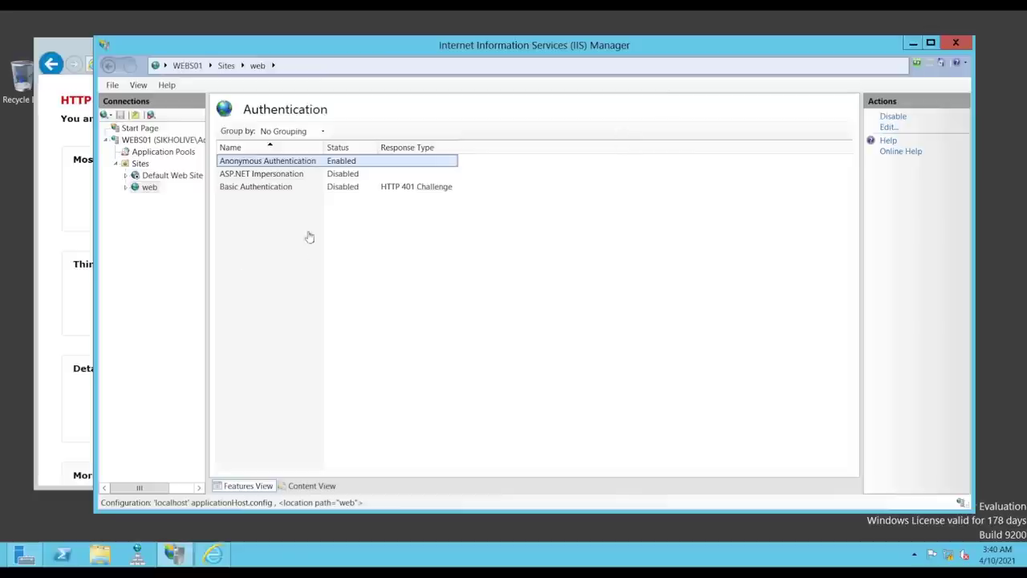
Switch to Server Manager and start adding roles and features, continuing to the server roles with WEBS01.sikholive.com as the destination server
{"action": "left_click", "coordinate": [24, 553]}
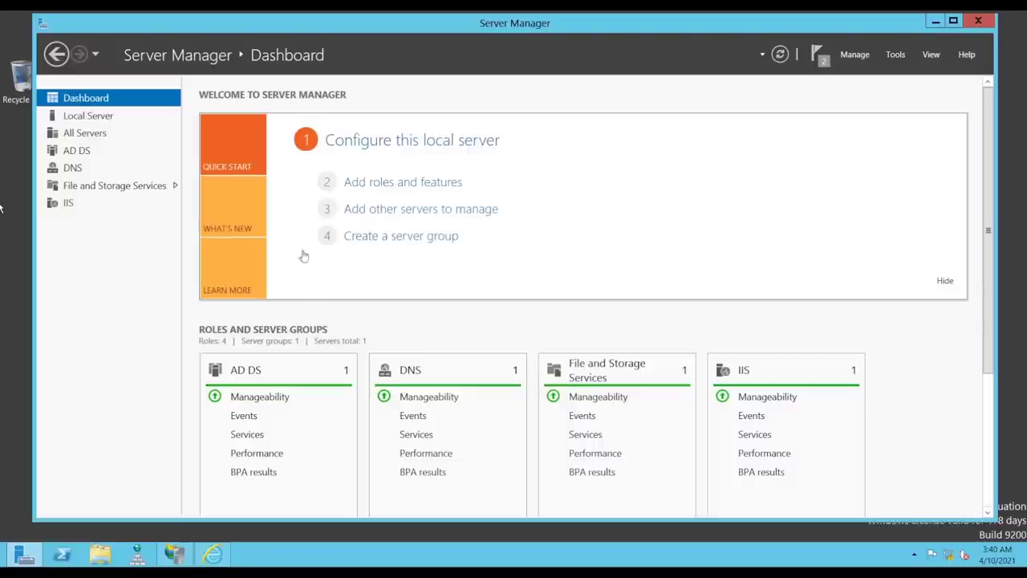
{"action": "left_click", "coordinate": [415, 184]}
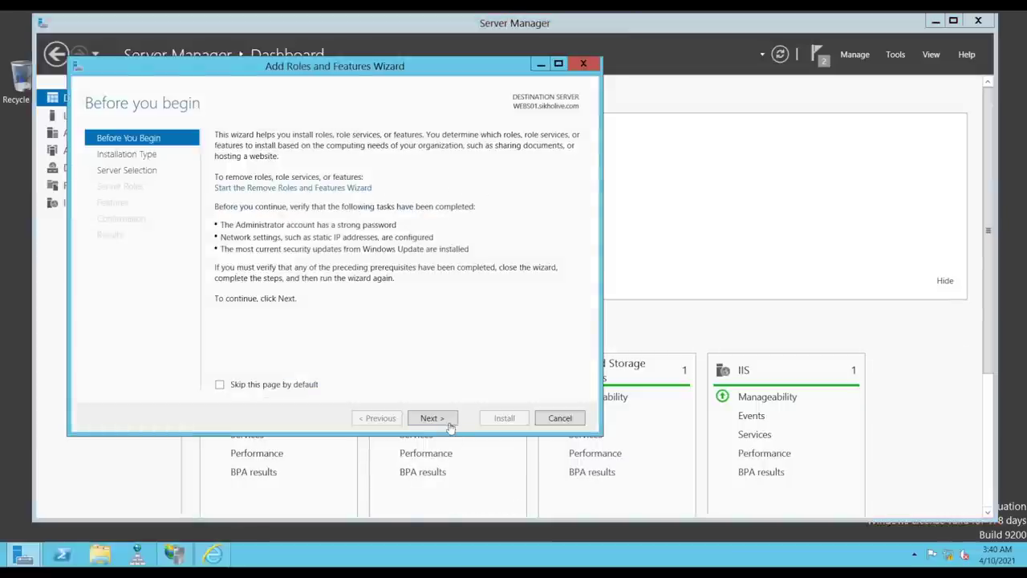
{"action": "left_click", "coordinate": [447, 419]}
{"action": "left_click", "coordinate": [447, 417]}
{"action": "left_click", "coordinate": [444, 418]}
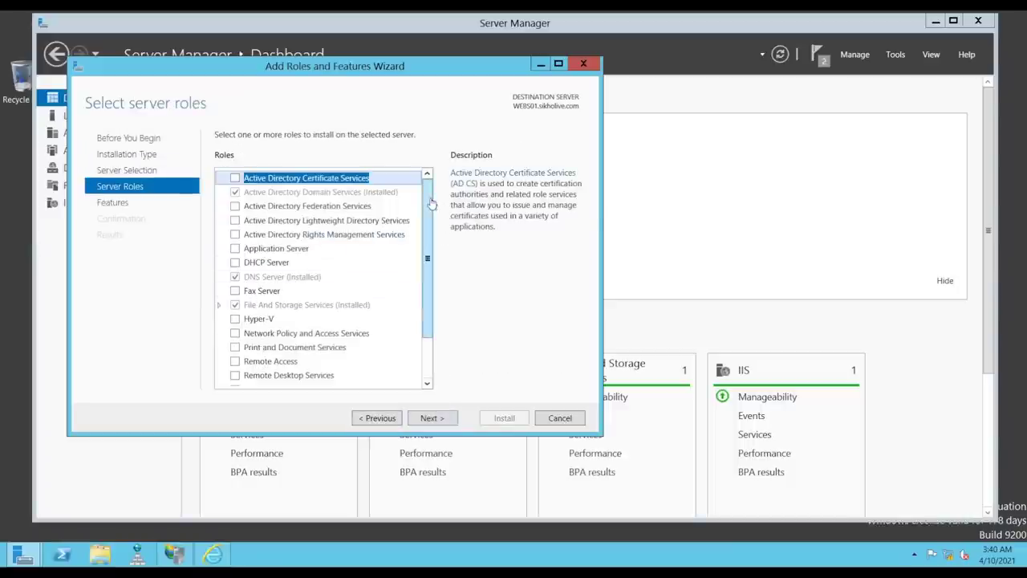
Select the Windows Authentication role service under Web Server's Security section and continue to the installation confirmation without adding features
{"action": "scroll", "coordinate": [423, 308], "scroll_direction": "down", "scroll_amount": 2}
{"action": "left_click", "coordinate": [219, 351]}
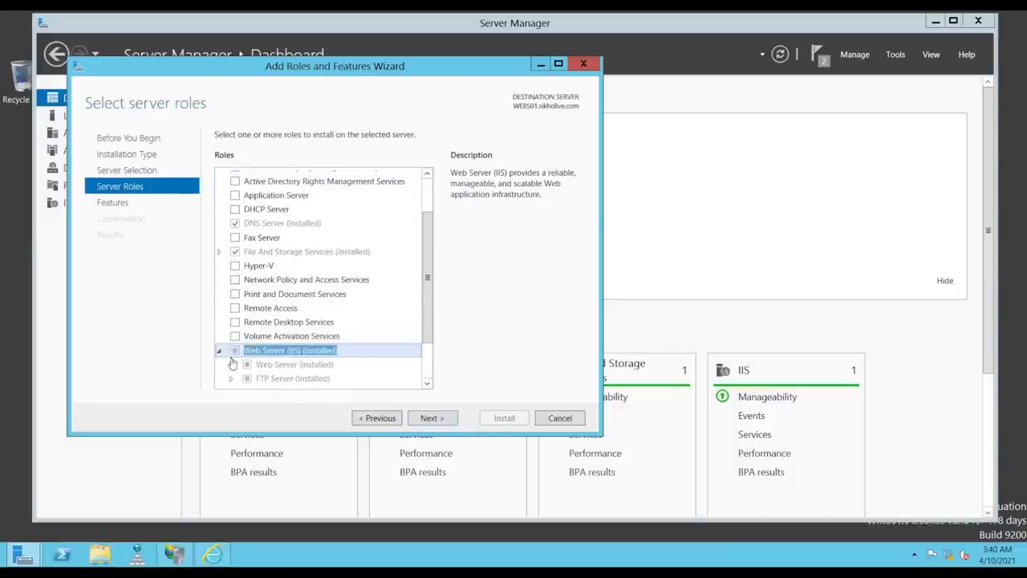
{"action": "scroll", "coordinate": [233, 305], "scroll_direction": "down", "scroll_amount": 2}
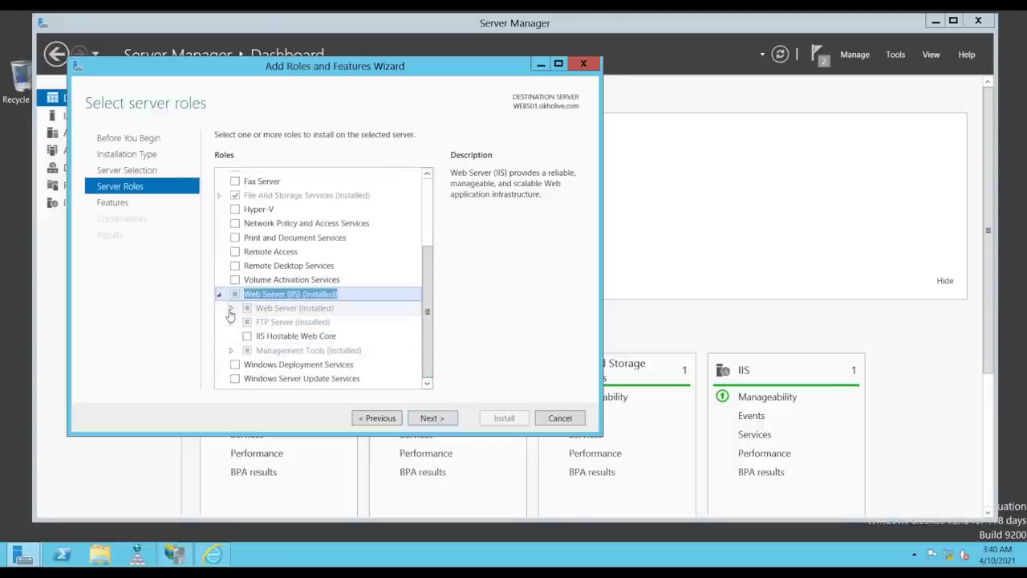
{"action": "left_click", "coordinate": [231, 308]}
{"action": "left_click", "coordinate": [244, 364]}
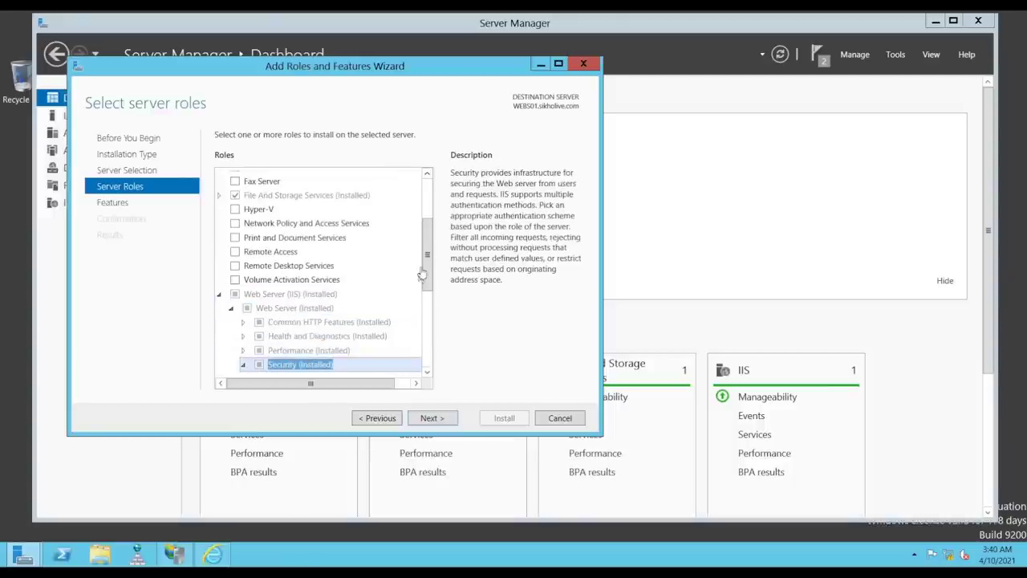
{"action": "scroll", "coordinate": [320, 318], "scroll_direction": "down", "scroll_amount": 5}
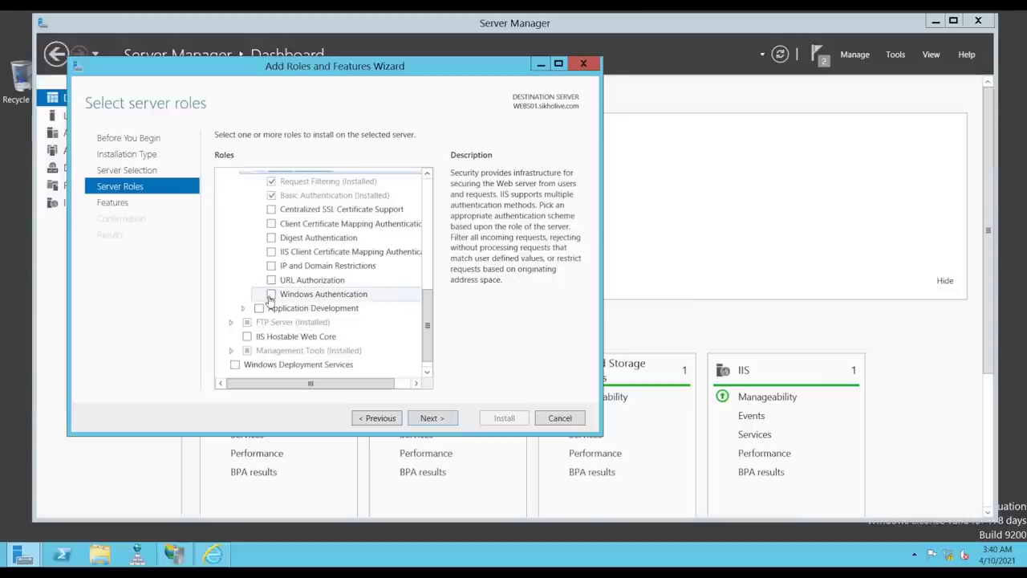
{"action": "left_click", "coordinate": [271, 294]}
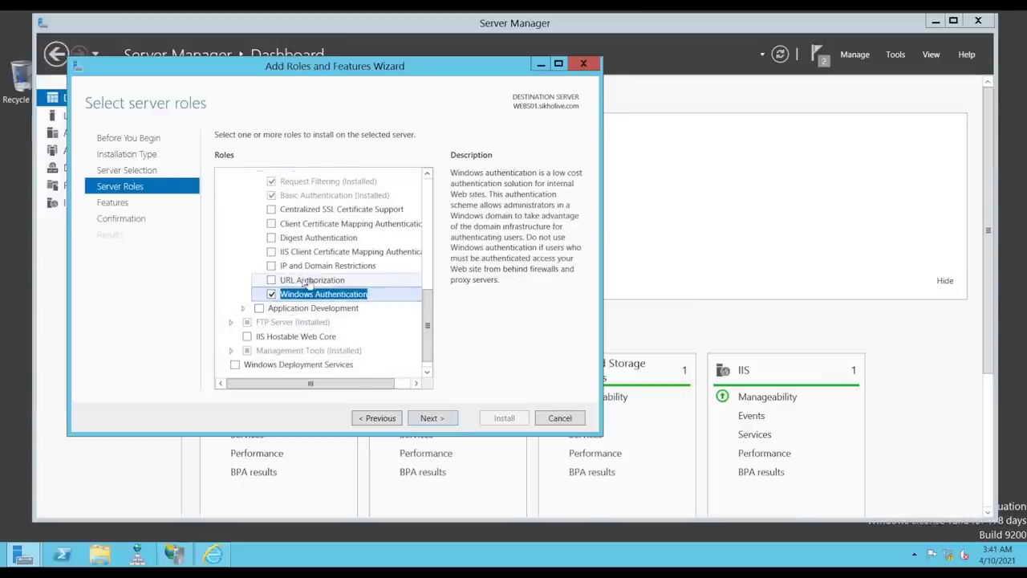
{"action": "left_click", "coordinate": [431, 418]}
{"action": "left_click", "coordinate": [431, 418]}
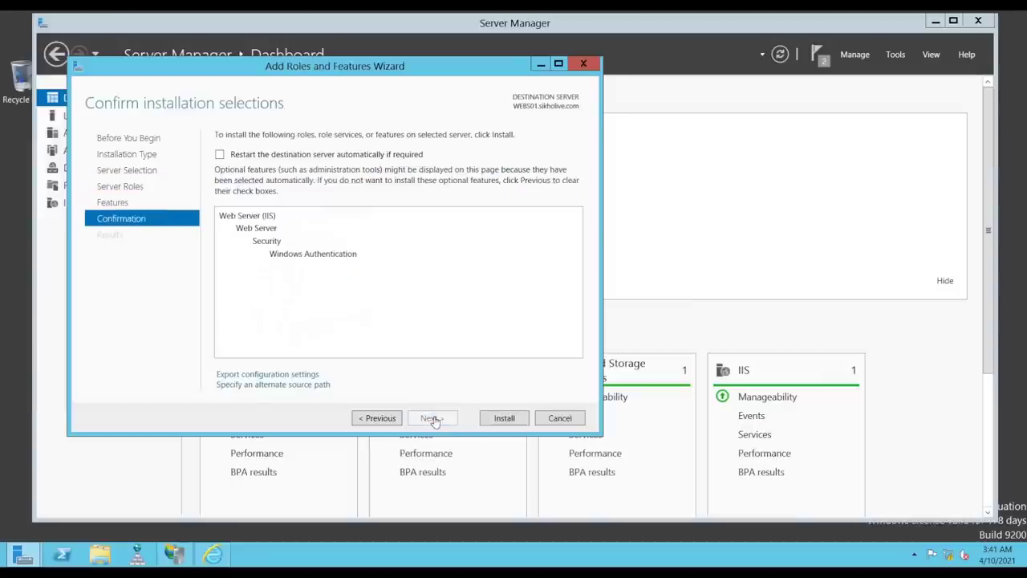
Install the Windows Authentication role service on WEBS01.sikholive.com and close the wizard once the installation finishes
{"action": "left_click", "coordinate": [502, 418]}
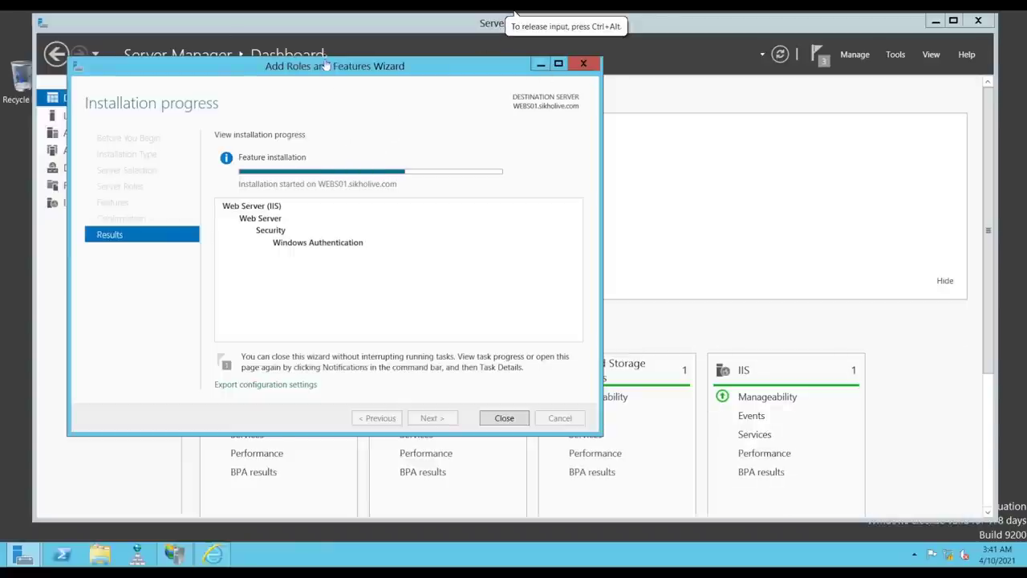
{"action": "left_click_drag", "start_coordinate": [328, 78], "coordinate": [359, 79]}
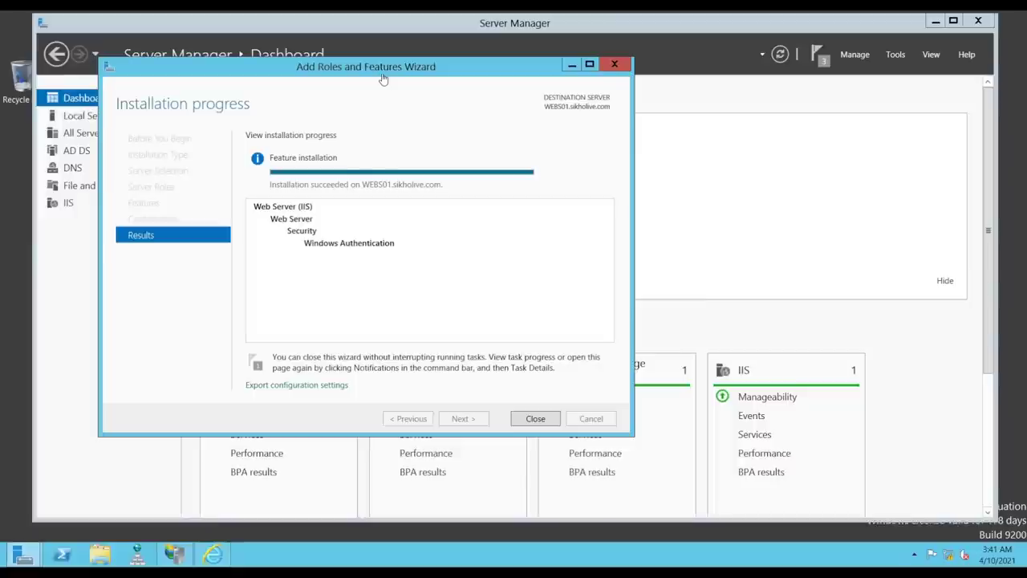
{"action": "left_click", "coordinate": [538, 418]}
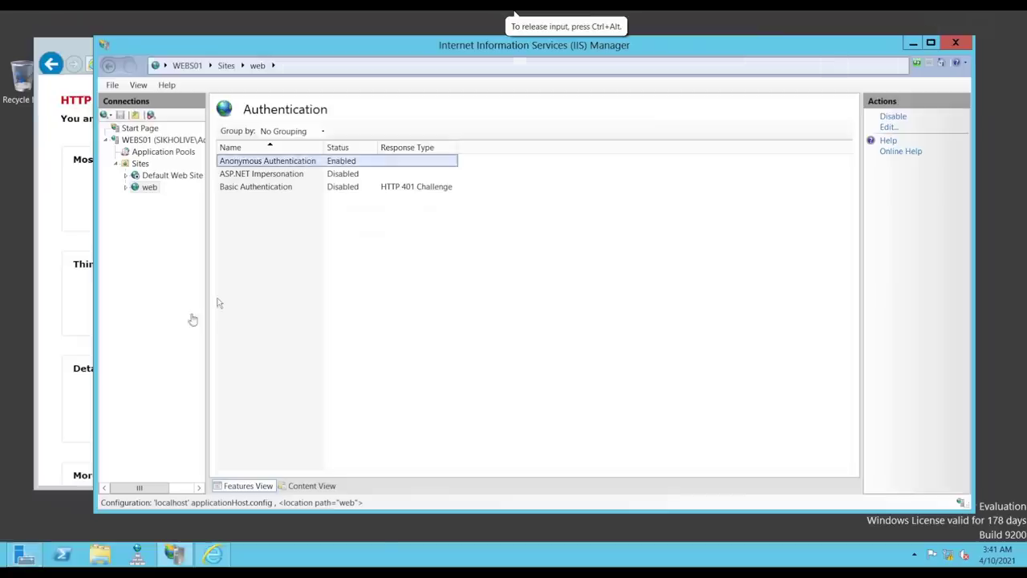
Close and reopen IIS Manager, then open the Authentication settings of the web site under WEBS01's Sites
{"action": "left_click", "coordinate": [229, 238]}
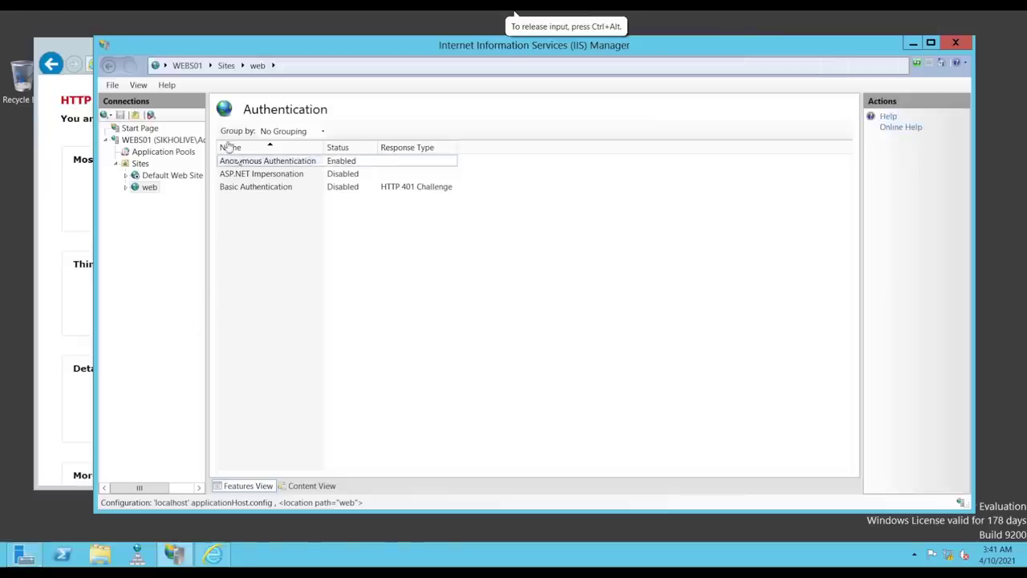
{"action": "left_click", "coordinate": [955, 42]}
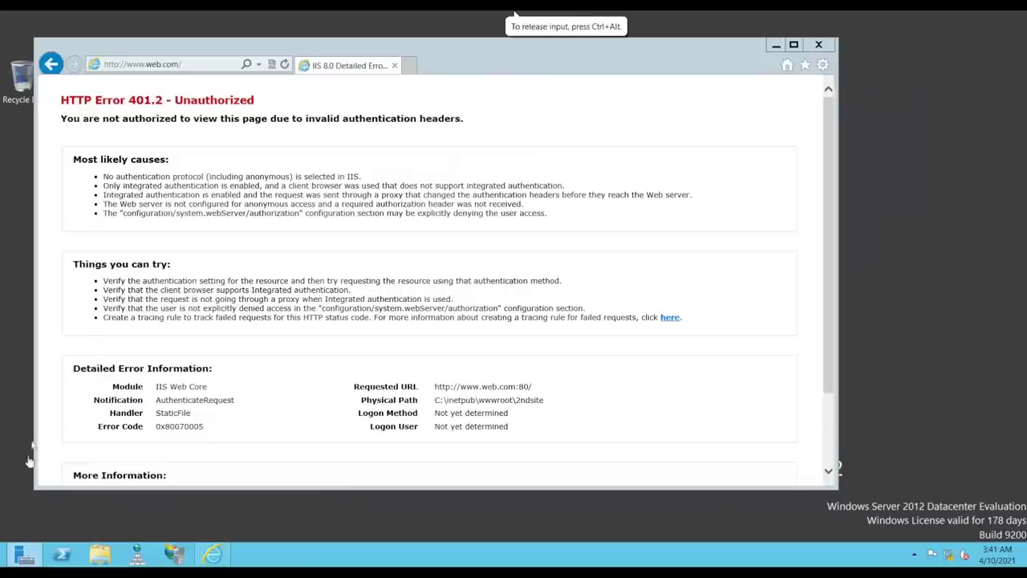
{"action": "left_click", "coordinate": [177, 554]}
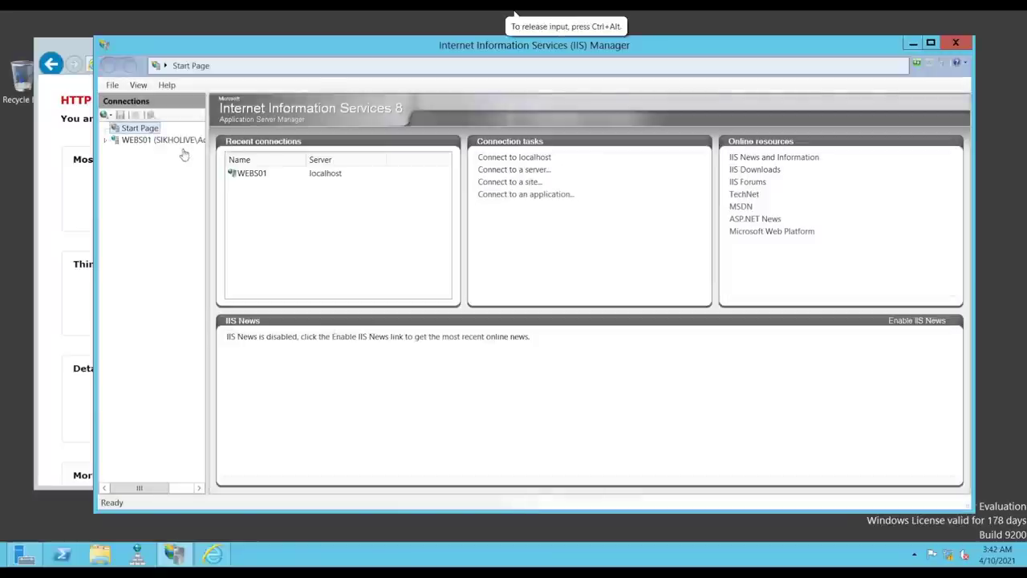
{"action": "left_click", "coordinate": [140, 164]}
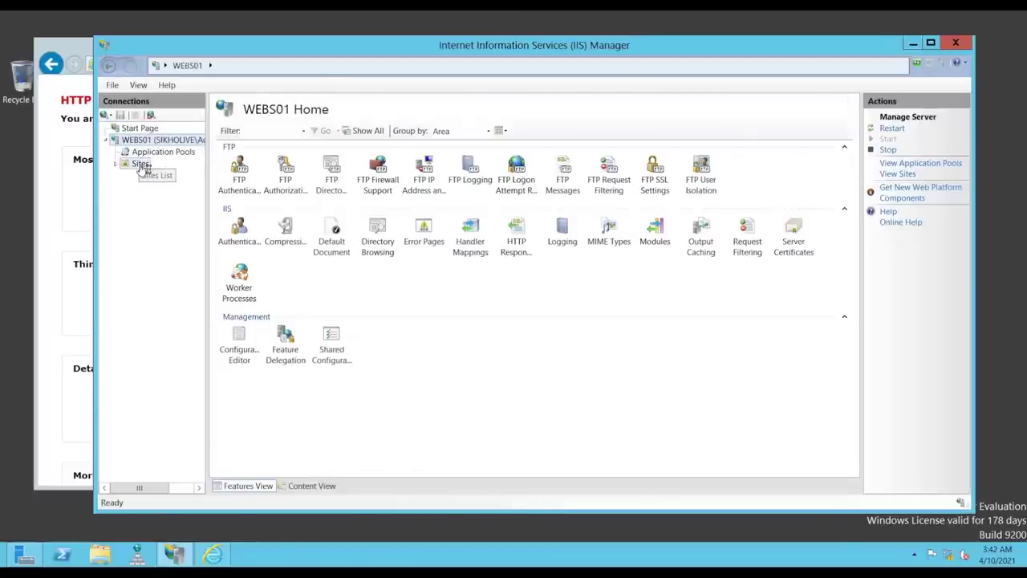
{"action": "left_click", "coordinate": [141, 192]}
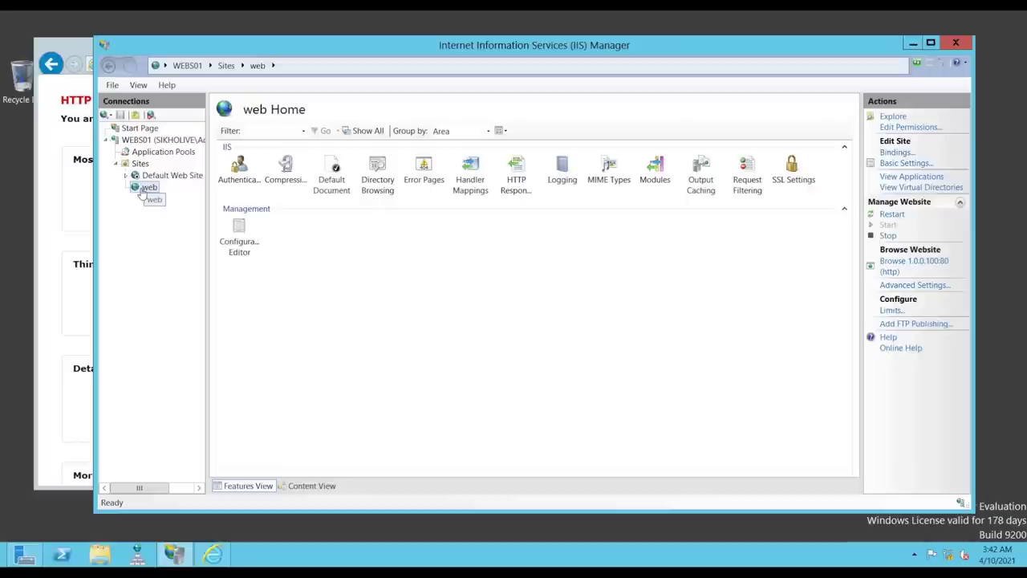
{"action": "double_click", "coordinate": [238, 170]}
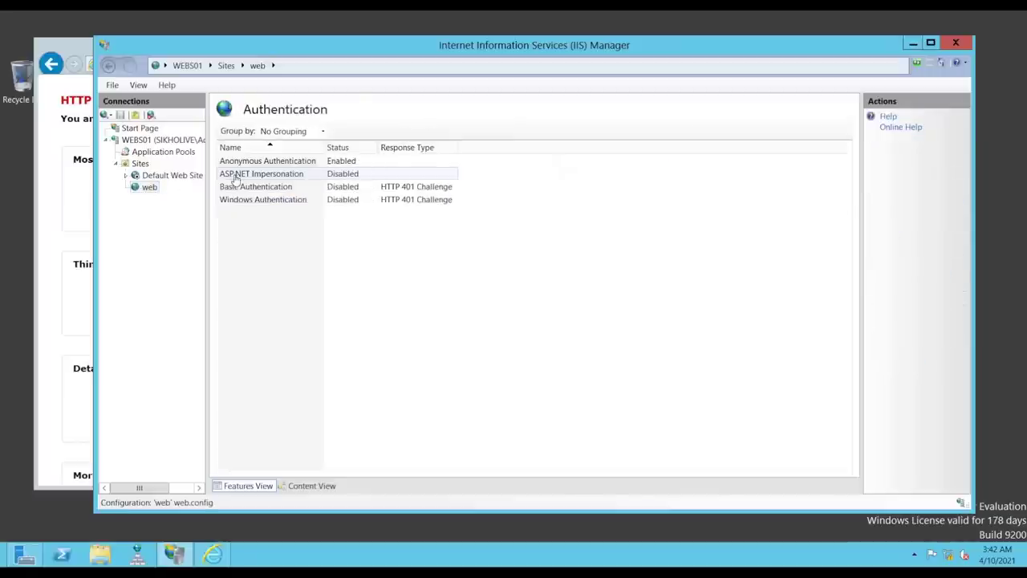
Disable Anonymous Authentication and enable Windows Authentication for the web site
{"action": "left_click", "coordinate": [284, 205]}
{"action": "left_click", "coordinate": [305, 161]}
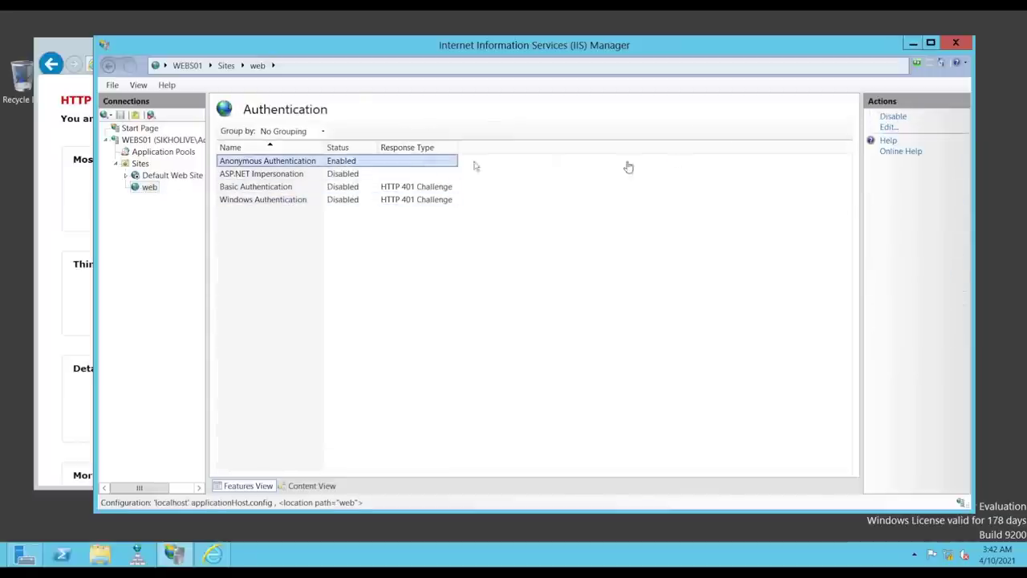
{"action": "left_click", "coordinate": [891, 116]}
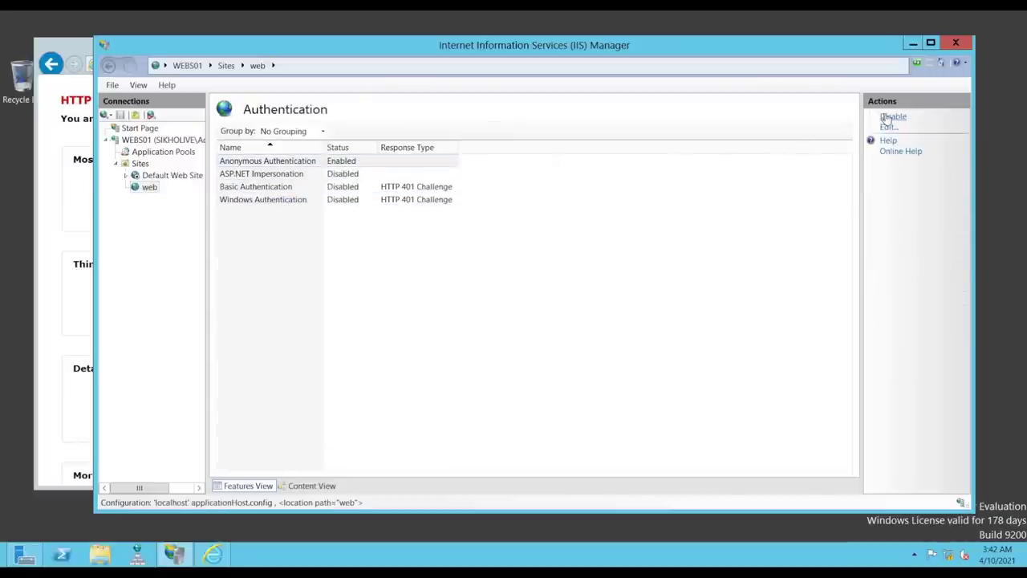
{"action": "left_click", "coordinate": [305, 200]}
{"action": "left_click", "coordinate": [891, 116]}
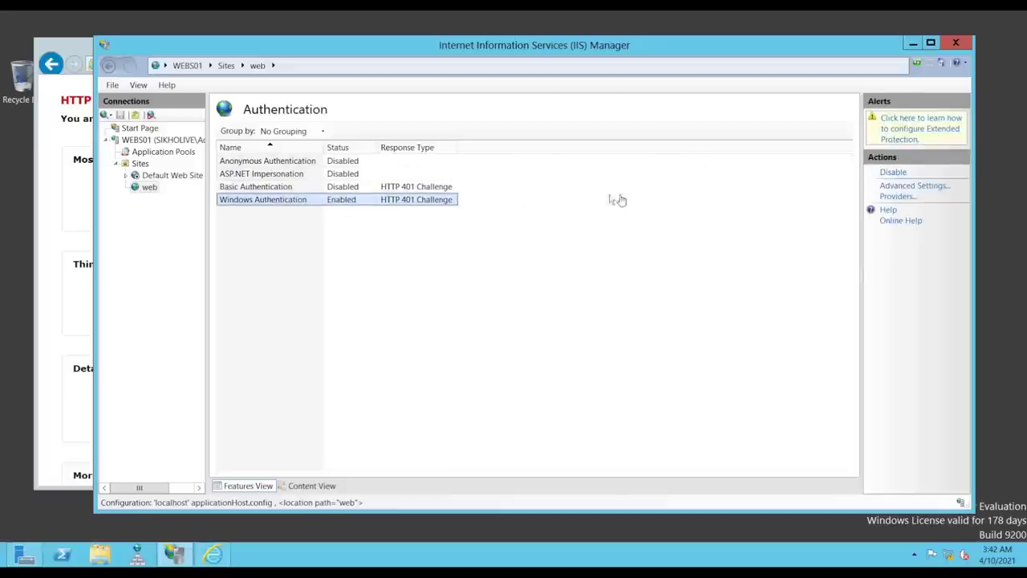
{"action": "left_click", "coordinate": [213, 554]}
{"action": "left_click", "coordinate": [284, 65]}
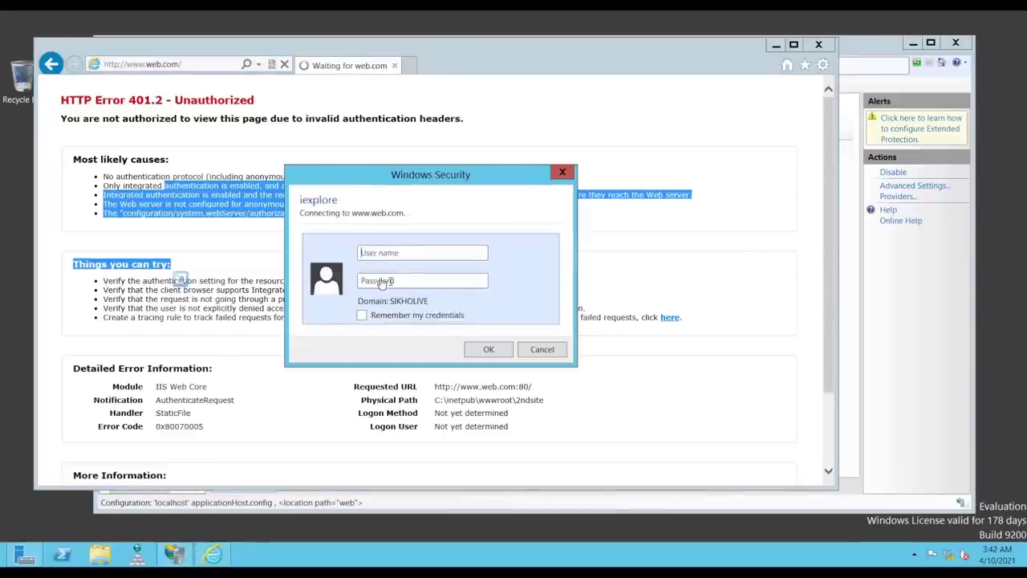
{"action": "left_click", "coordinate": [542, 349]}
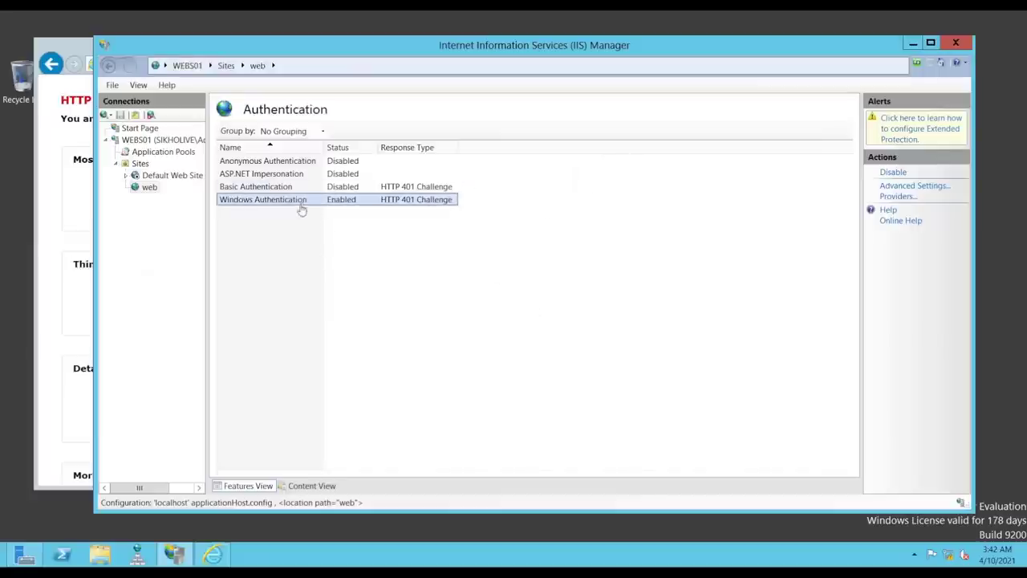
Disable Windows Authentication and enable Anonymous Authentication for the web site in IIS Manager
{"action": "left_click", "coordinate": [891, 172]}
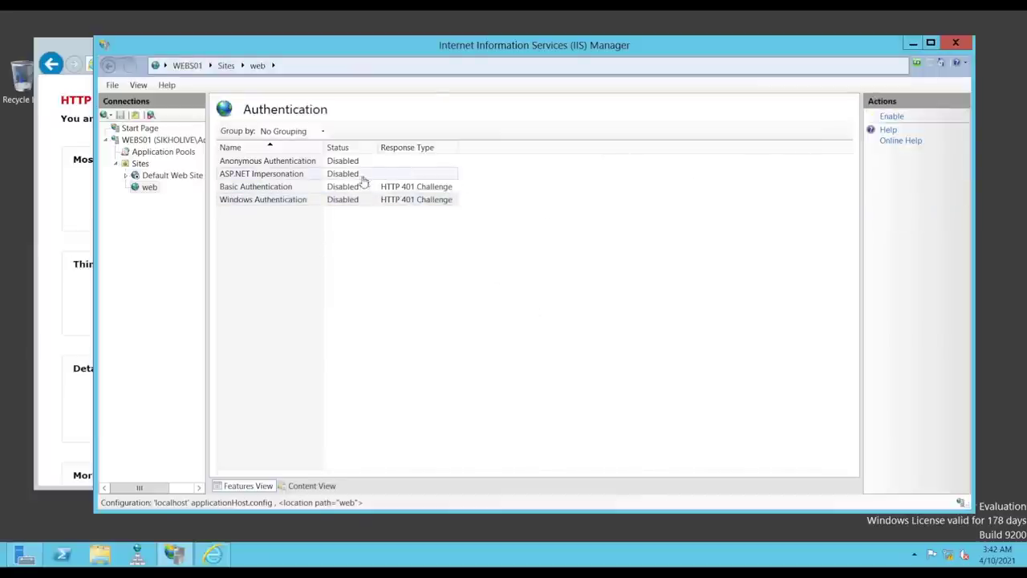
{"action": "left_click", "coordinate": [331, 164]}
{"action": "left_click", "coordinate": [892, 116]}
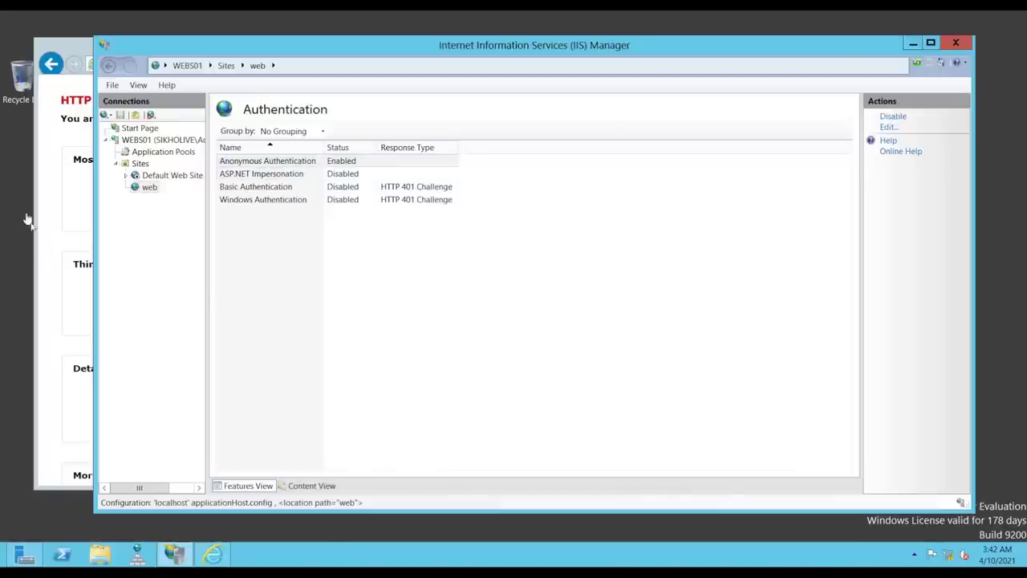
Switch to Server Manager and start adding roles and features, accepting the defaults up to the server roles selection
{"action": "left_click", "coordinate": [56, 175]}
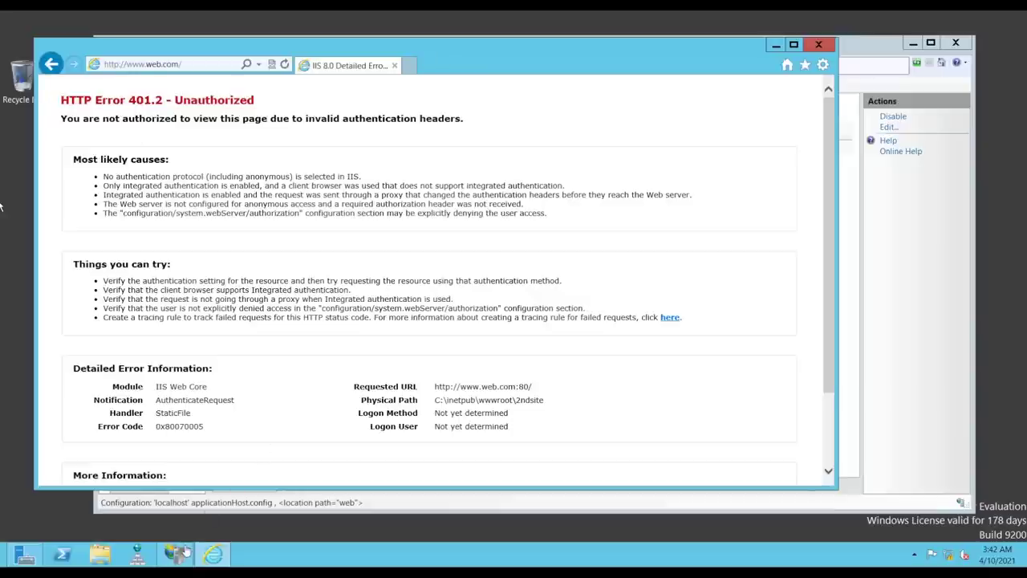
{"action": "left_click", "coordinate": [24, 553]}
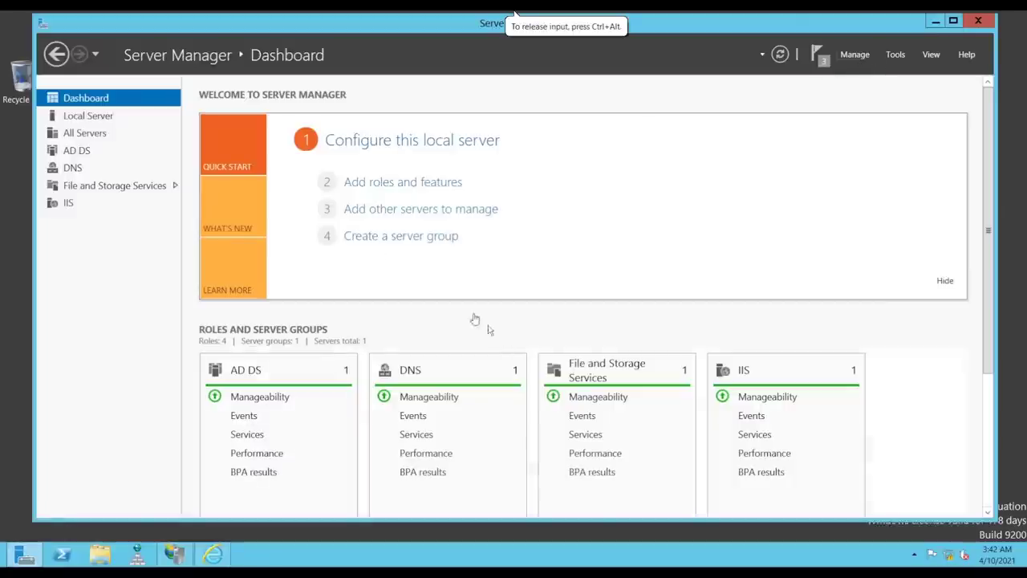
{"action": "left_click", "coordinate": [402, 183]}
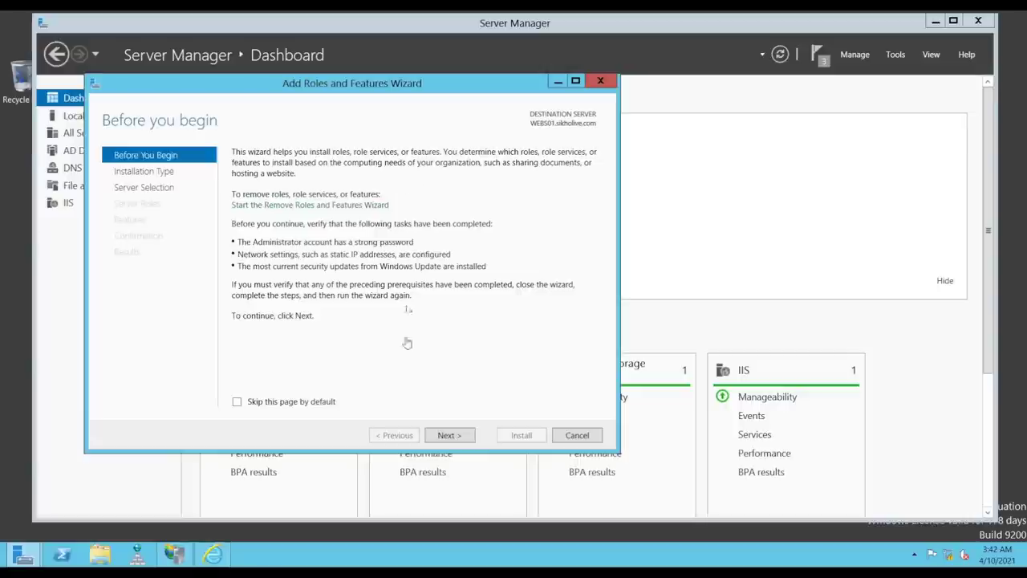
{"action": "left_click", "coordinate": [453, 440]}
{"action": "left_click", "coordinate": [453, 440]}
{"action": "left_click", "coordinate": [453, 440]}
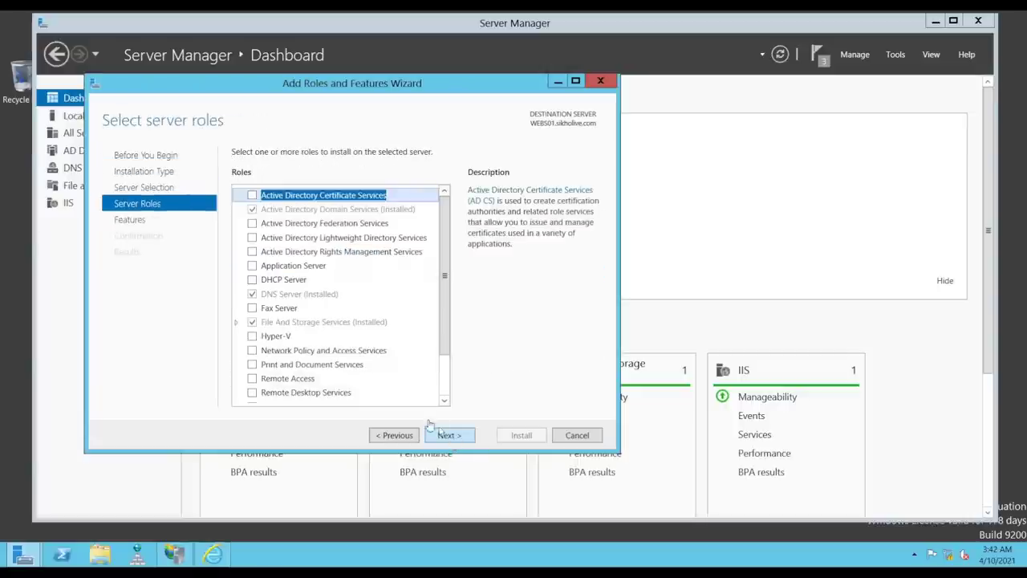
Select the URL Authorization and IP and Domain Restrictions role services under Web Server's Security section
{"action": "left_click_drag", "start_coordinate": [447, 255], "coordinate": [446, 299]}
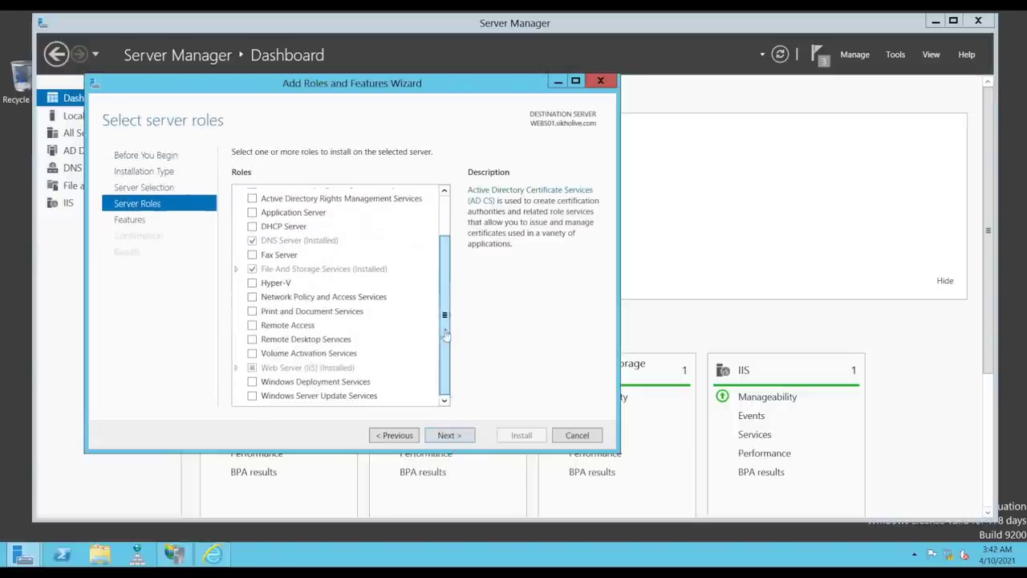
{"action": "left_click", "coordinate": [237, 367]}
{"action": "scroll", "coordinate": [447, 262], "scroll_direction": "down", "scroll_amount": 2}
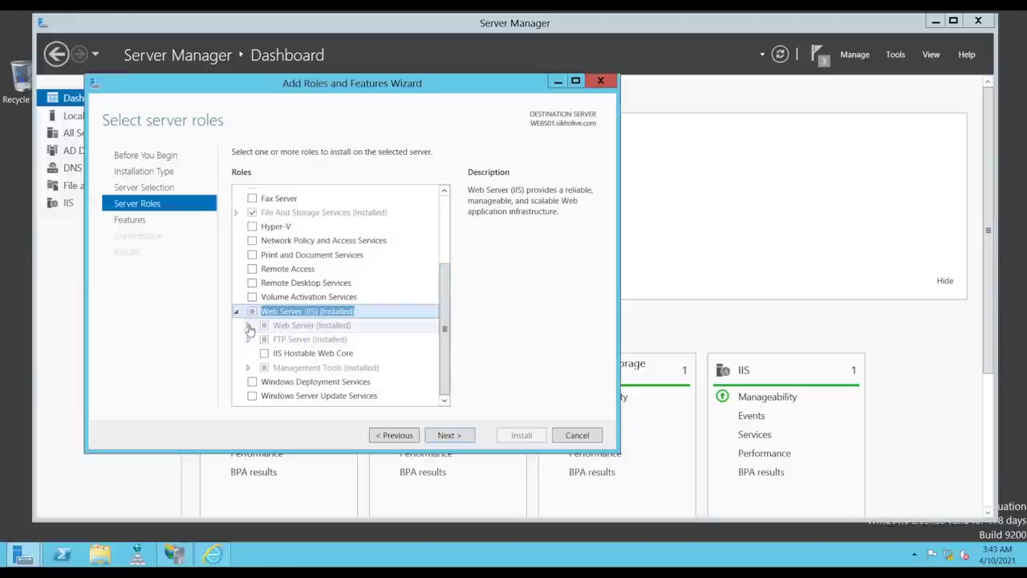
{"action": "left_click", "coordinate": [249, 326]}
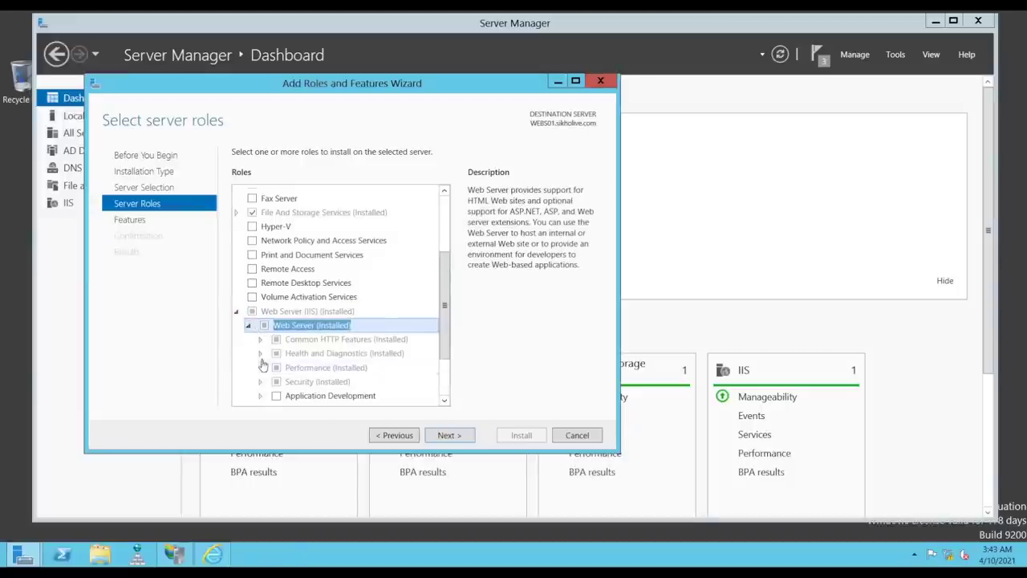
{"action": "left_click", "coordinate": [262, 385]}
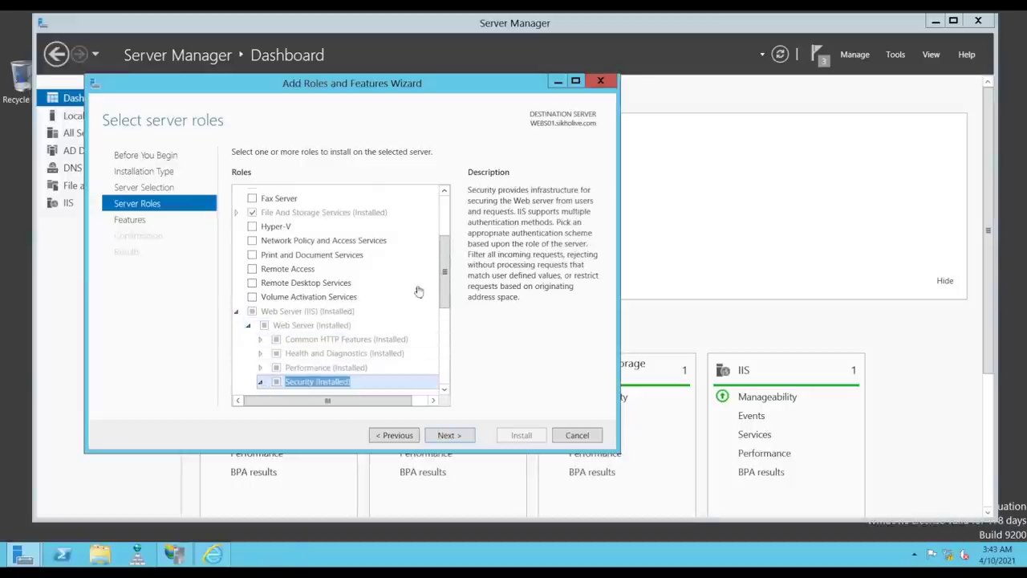
{"action": "scroll", "coordinate": [409, 290], "scroll_direction": "down", "scroll_amount": 5}
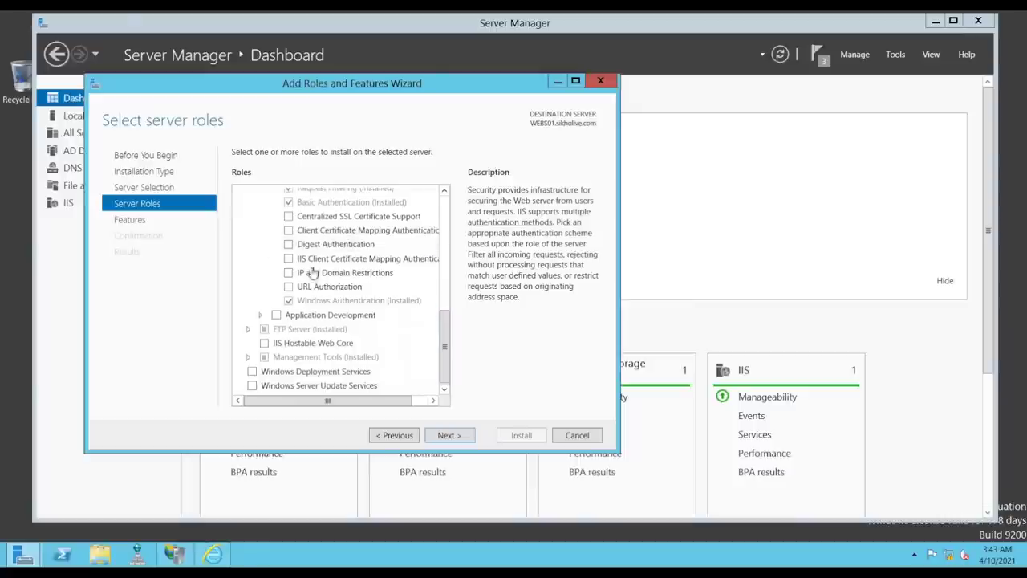
{"action": "left_click", "coordinate": [288, 287]}
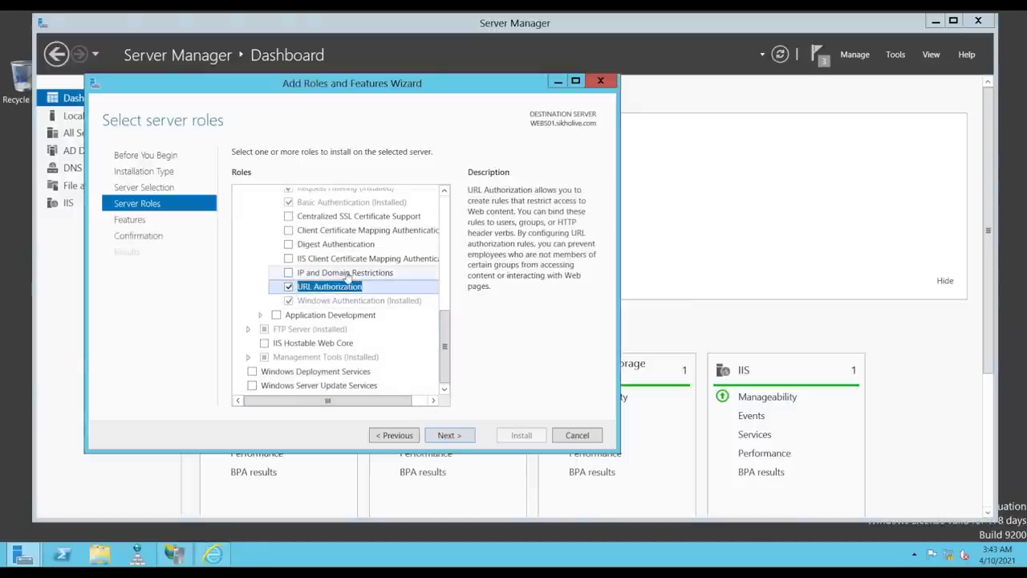
{"action": "left_click", "coordinate": [288, 273]}
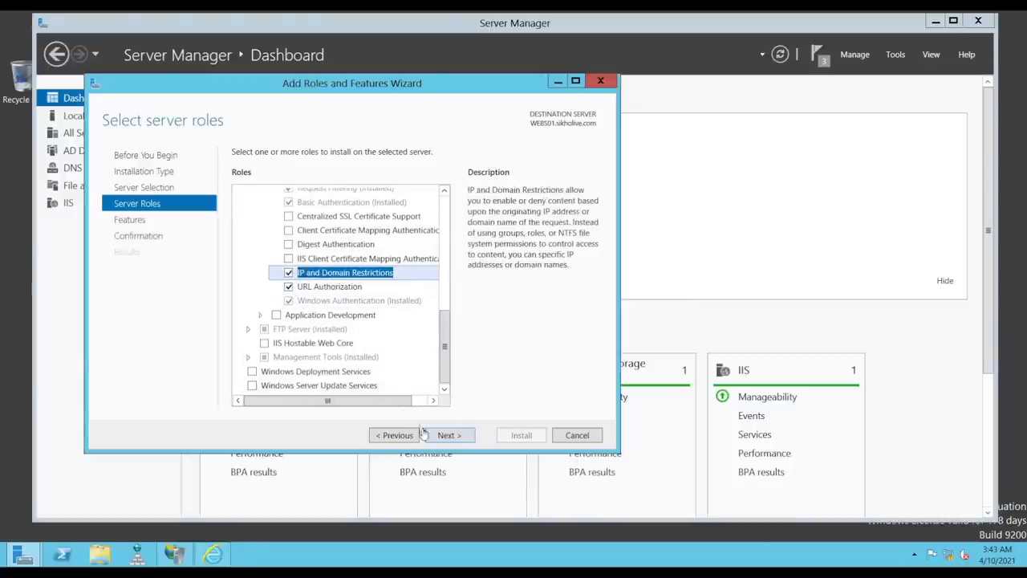
Install the selected role services without adding features and close the wizard once the installation finishes
{"action": "left_click", "coordinate": [447, 434]}
{"action": "left_click", "coordinate": [447, 434]}
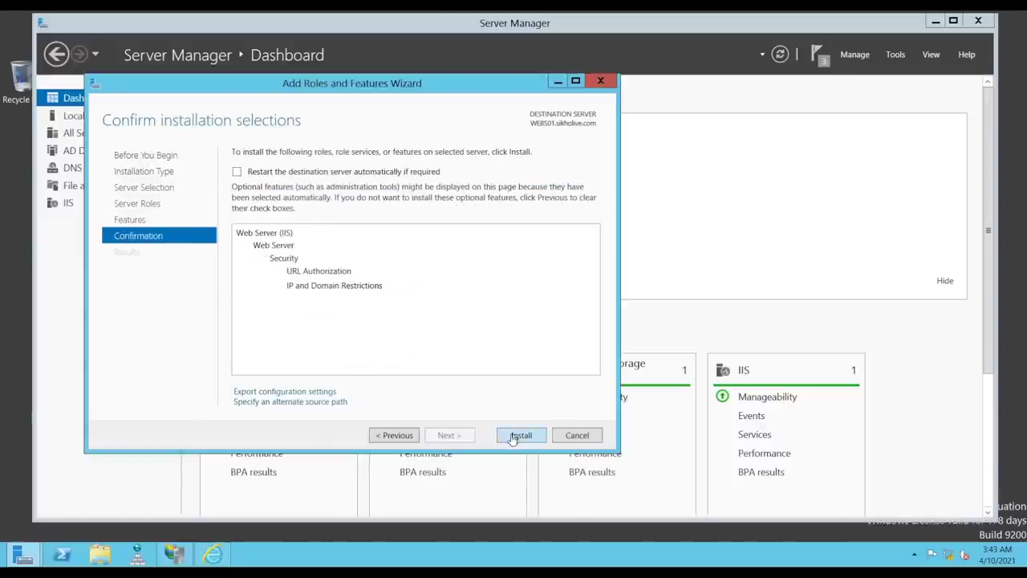
{"action": "left_click", "coordinate": [514, 436]}
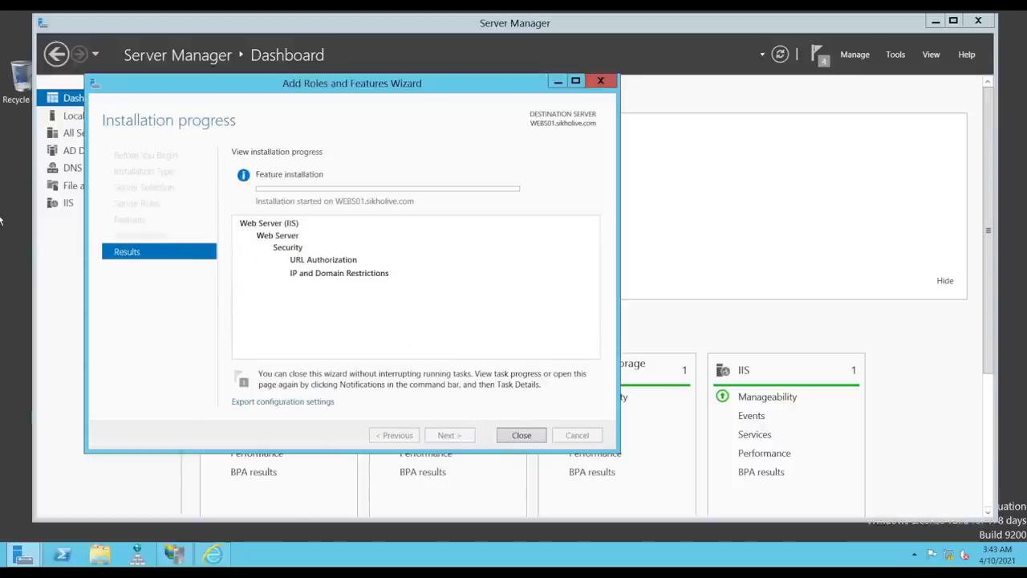
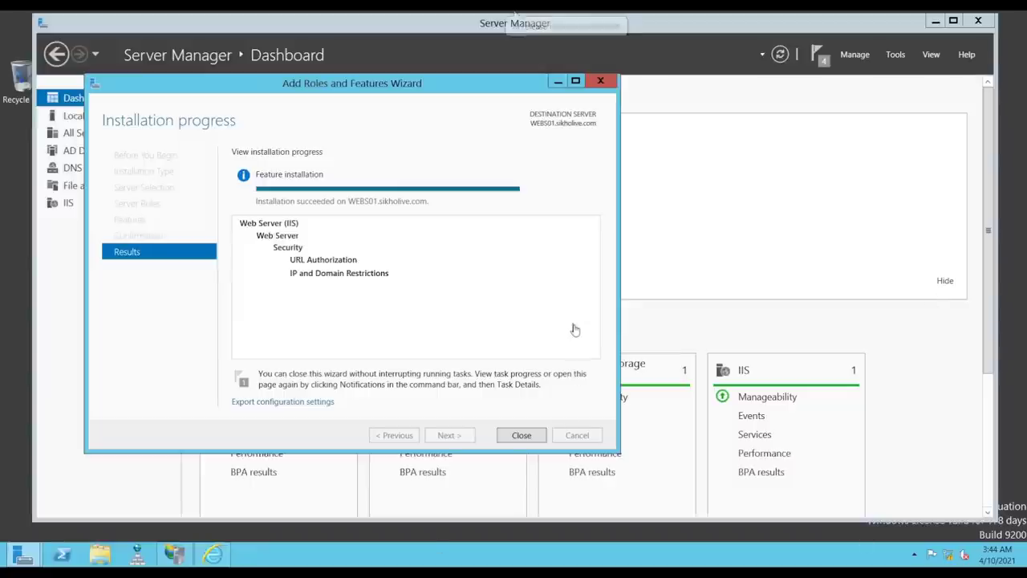
{"action": "left_click", "coordinate": [529, 435]}
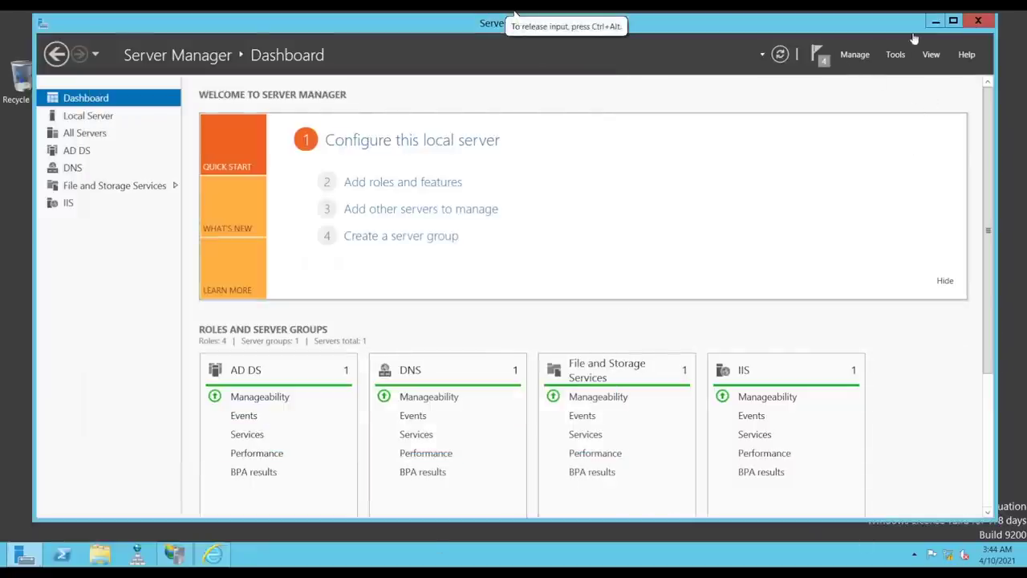
Restart IIS Manager and open the Authorization Rules feature of the web site
{"action": "left_click", "coordinate": [935, 22]}
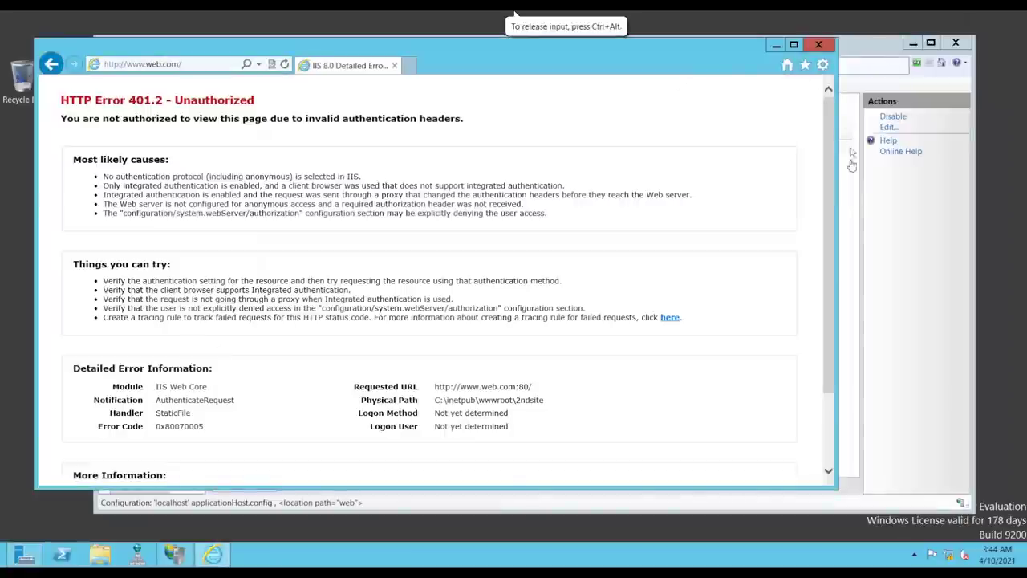
{"action": "left_click", "coordinate": [859, 193]}
{"action": "left_click", "coordinate": [956, 45]}
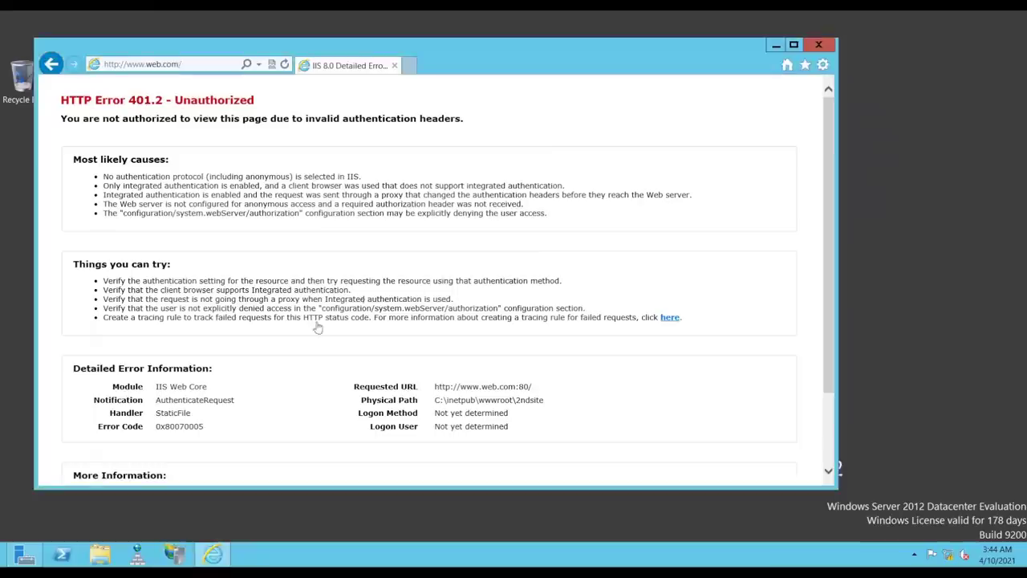
{"action": "left_click", "coordinate": [172, 557]}
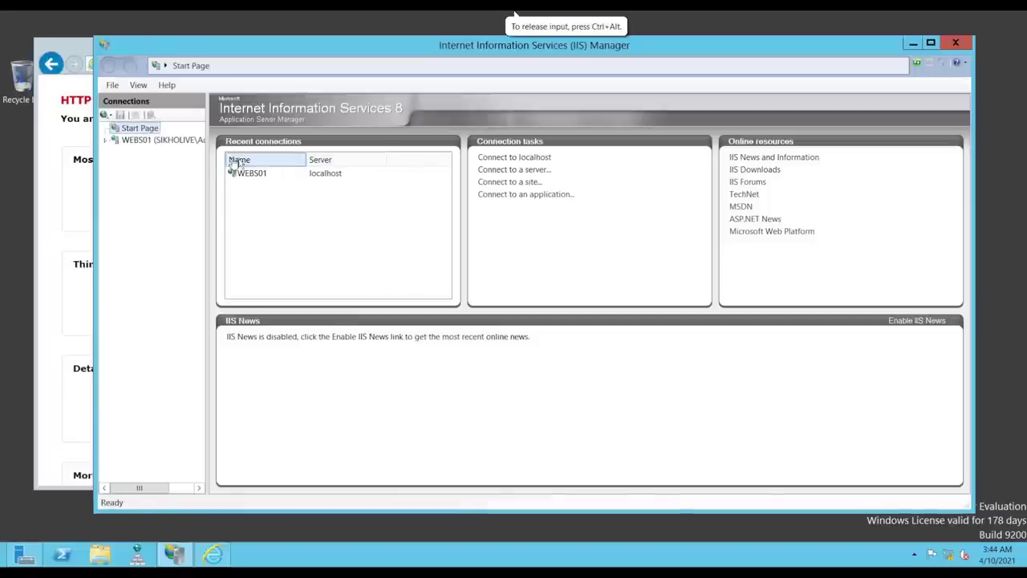
{"action": "left_click", "coordinate": [140, 167]}
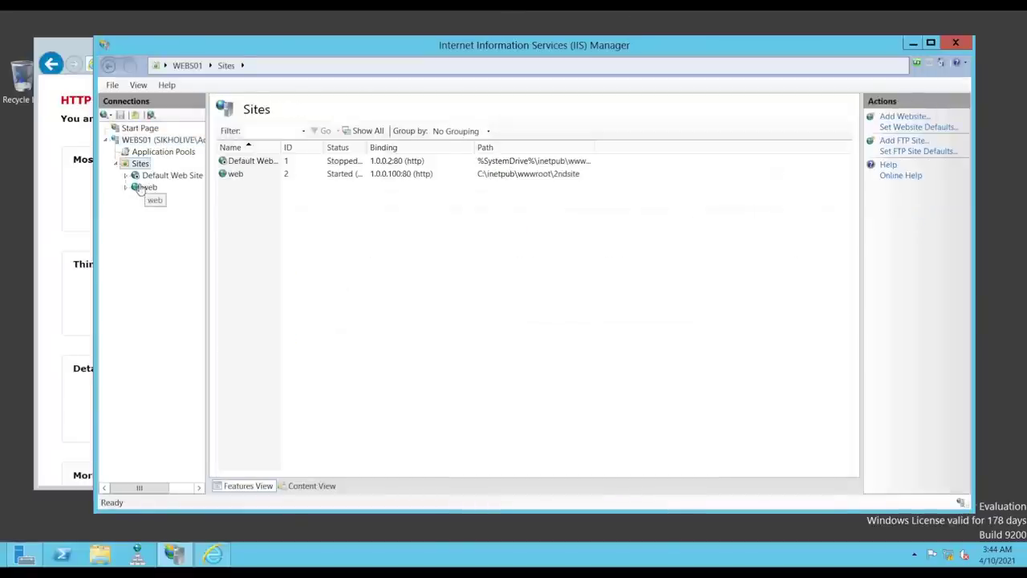
{"action": "left_click", "coordinate": [149, 189]}
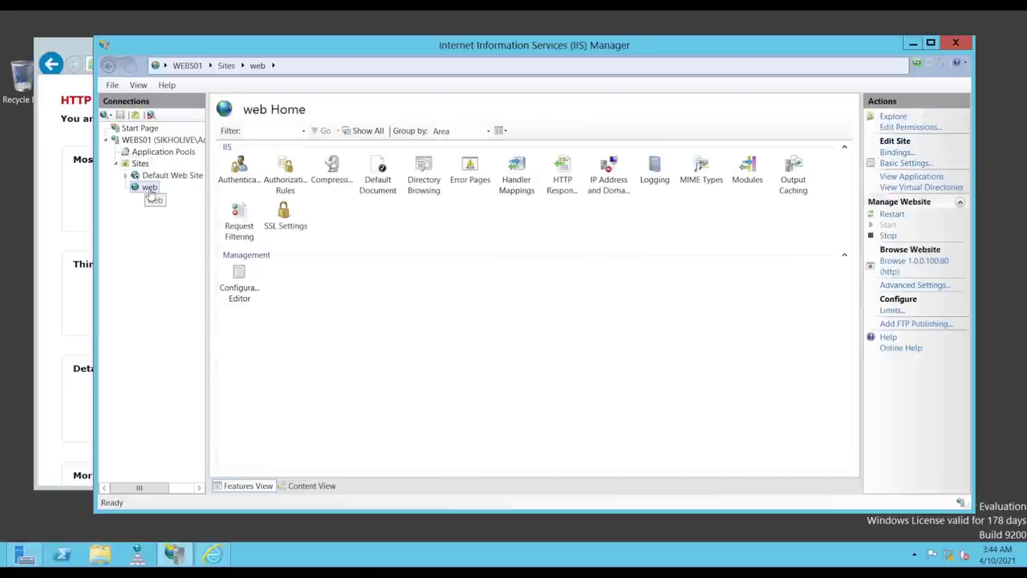
{"action": "left_click", "coordinate": [295, 185]}
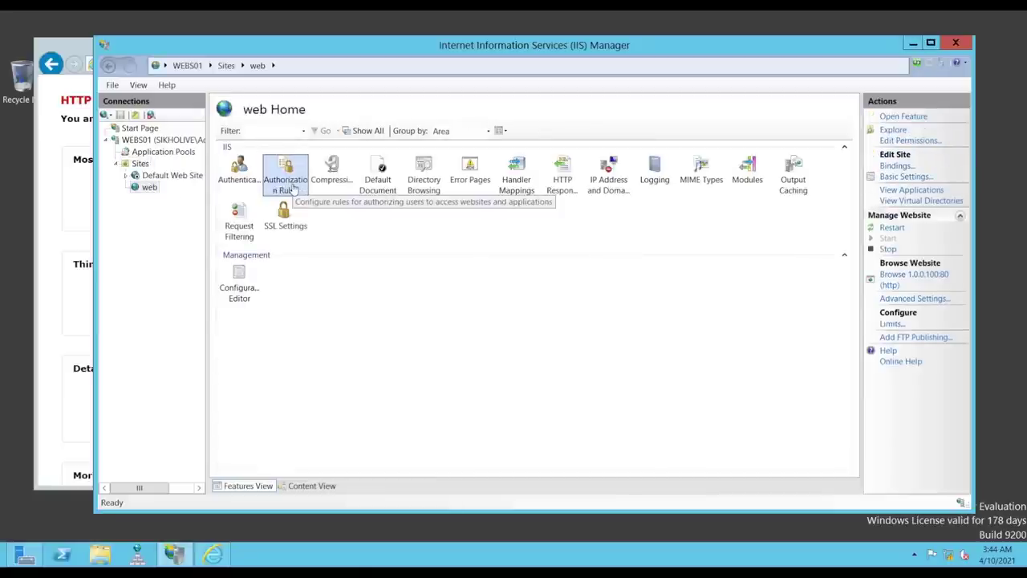
{"action": "double_click", "coordinate": [294, 184]}
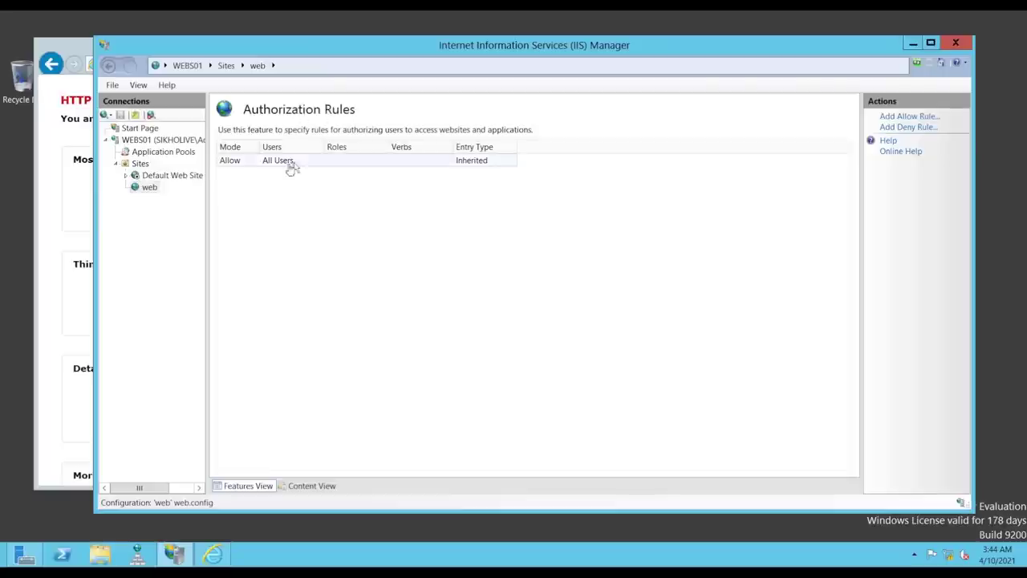
{"action": "left_click", "coordinate": [280, 167]}
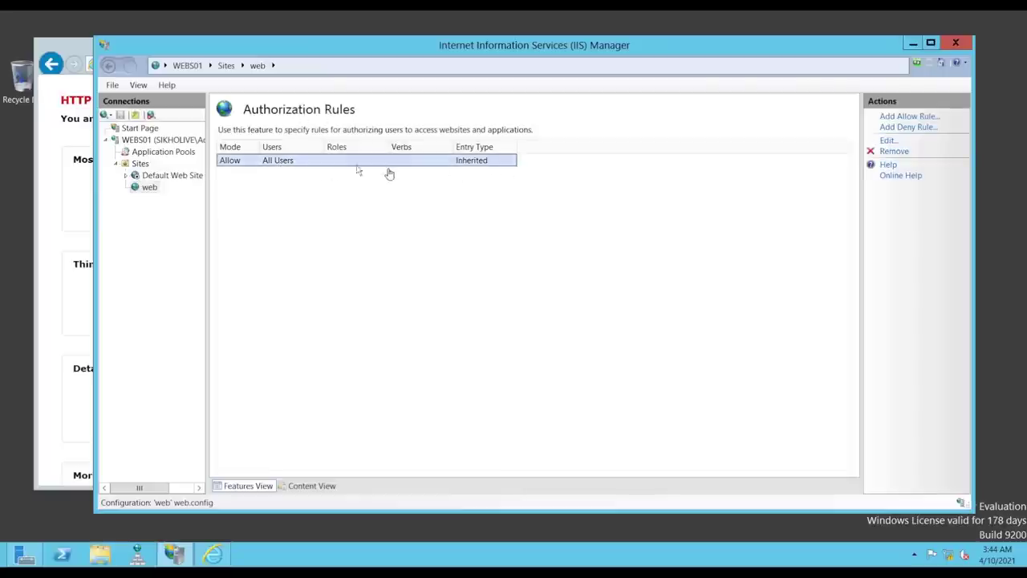
Add an allow authorization rule for the user group g1 on the web site
{"action": "left_click", "coordinate": [909, 119]}
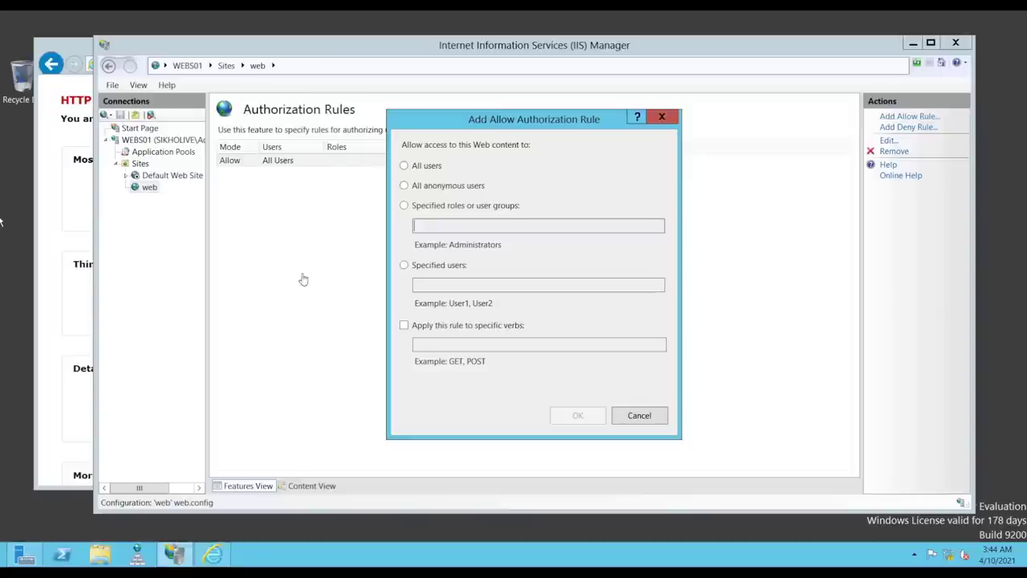
{"action": "left_click", "coordinate": [418, 187]}
{"action": "left_click", "coordinate": [446, 208]}
{"action": "left_click", "coordinate": [452, 228]}
{"action": "type", "text": "g1"}
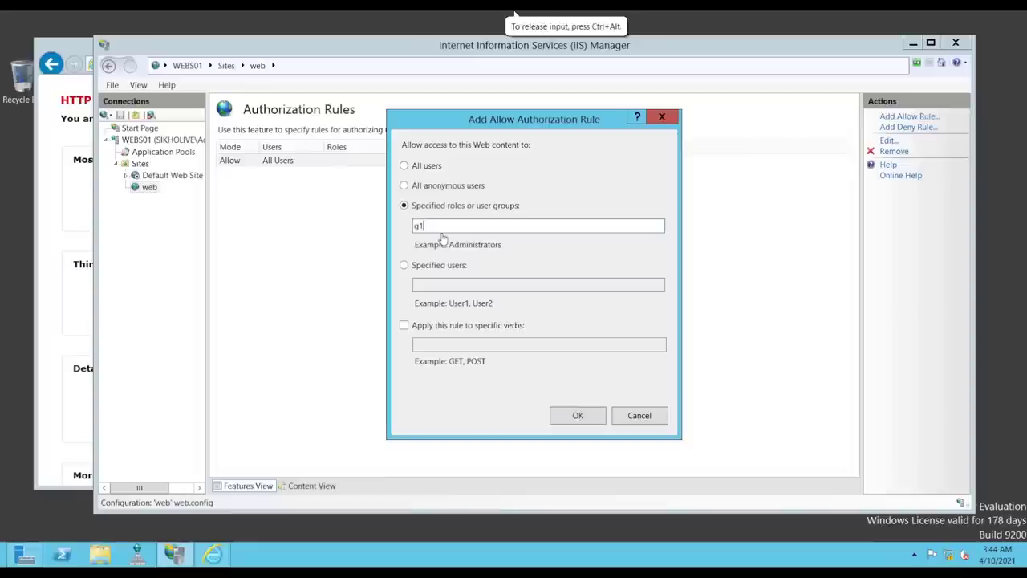
{"action": "left_click", "coordinate": [579, 416]}
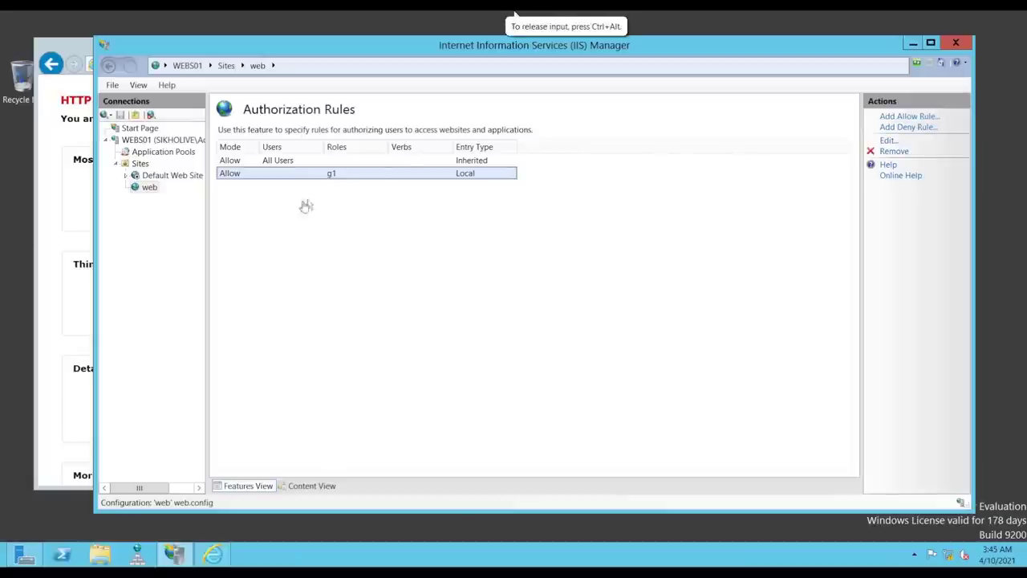
Remove the inherited rule that allows All Users from the web site's authorization rules
{"action": "left_click", "coordinate": [907, 116]}
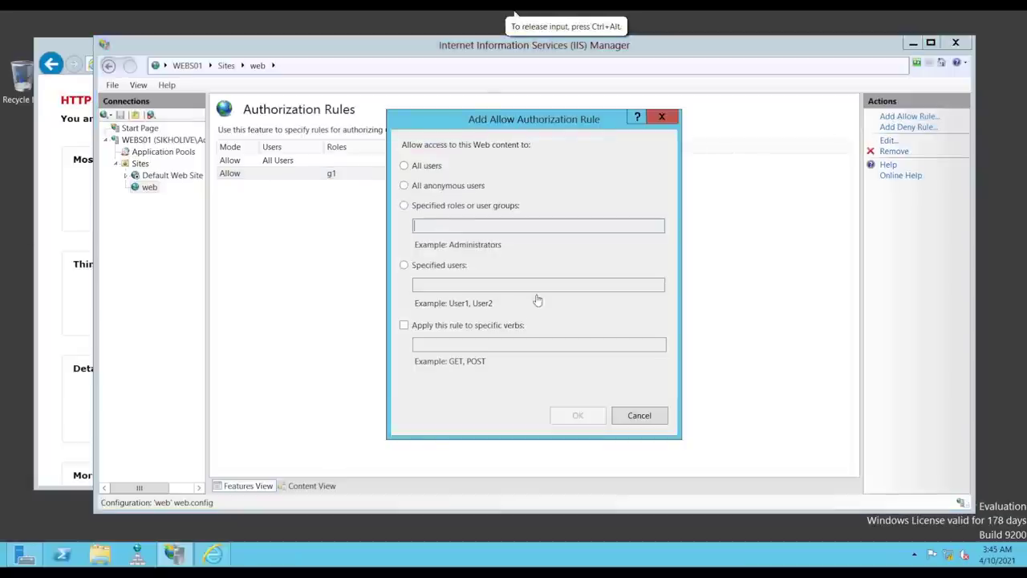
{"action": "left_click", "coordinate": [627, 416]}
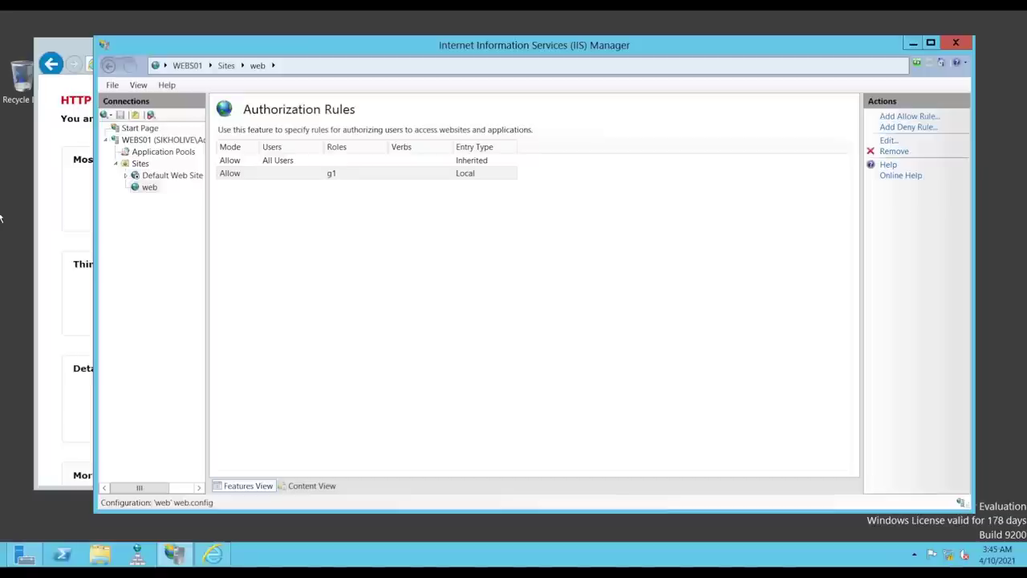
{"action": "left_click", "coordinate": [498, 163]}
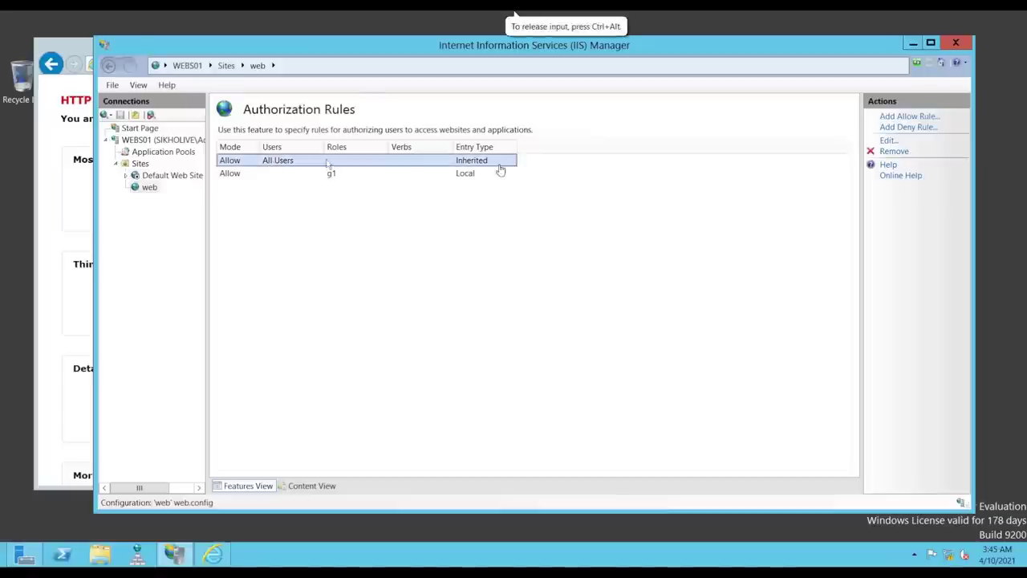
{"action": "left_click", "coordinate": [893, 152]}
{"action": "left_click", "coordinate": [514, 319]}
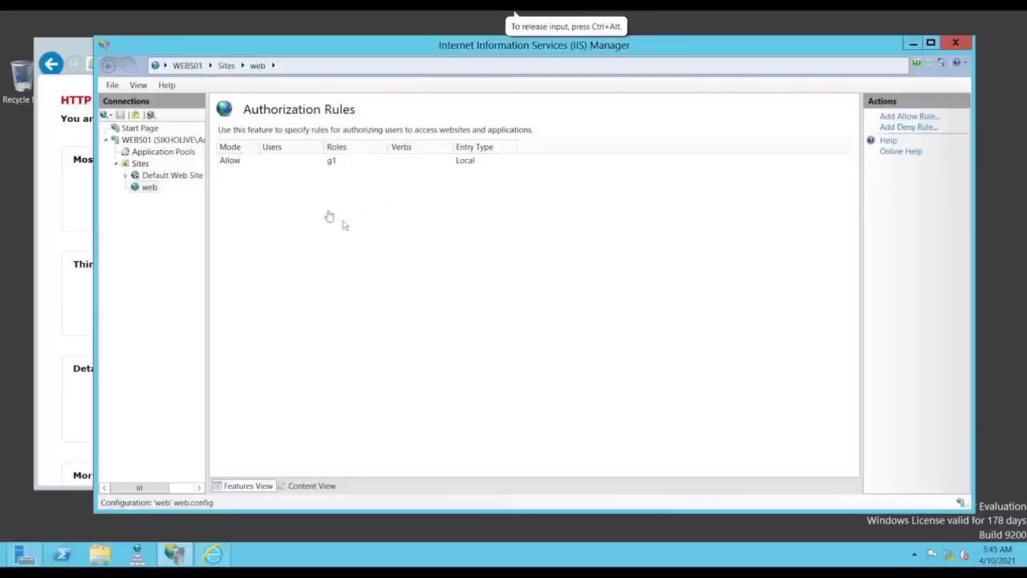
{"action": "left_click", "coordinate": [278, 161]}
{"action": "left_click", "coordinate": [213, 554]}
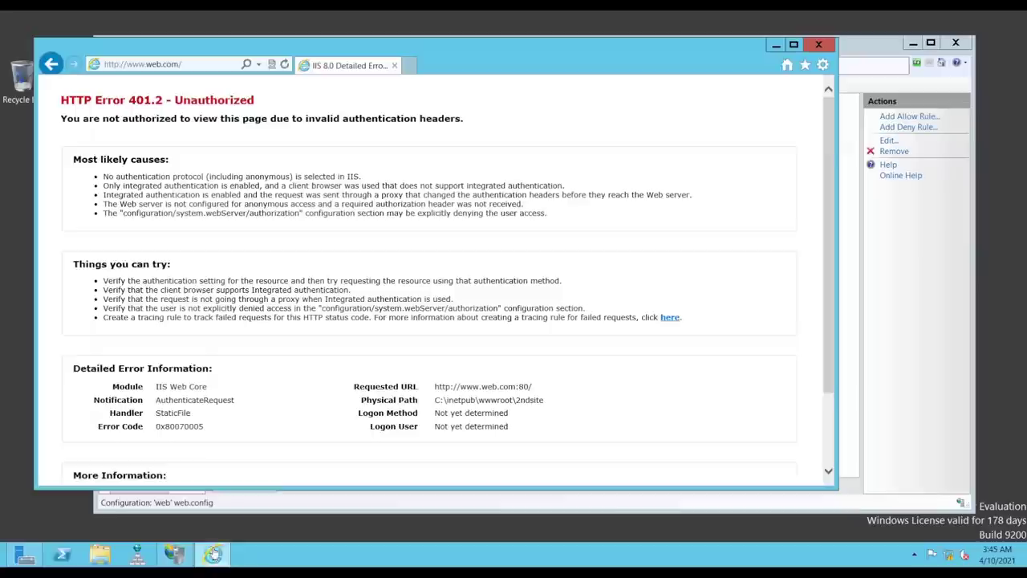
{"action": "left_click", "coordinate": [284, 65]}
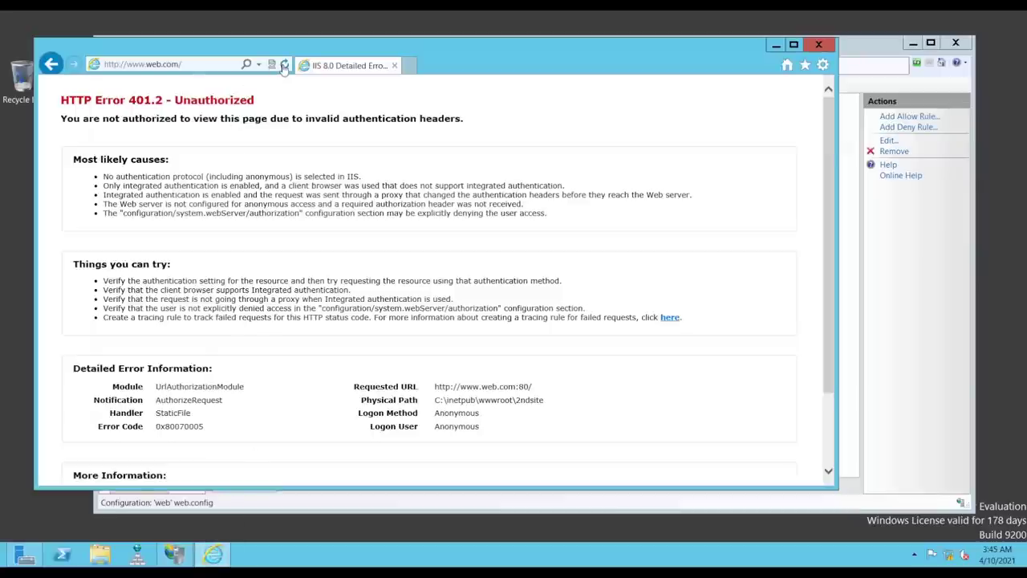
Return to IIS Manager and check the web site's authentication methods and authorization rules
{"action": "left_click", "coordinate": [887, 229]}
{"action": "left_click", "coordinate": [376, 163]}
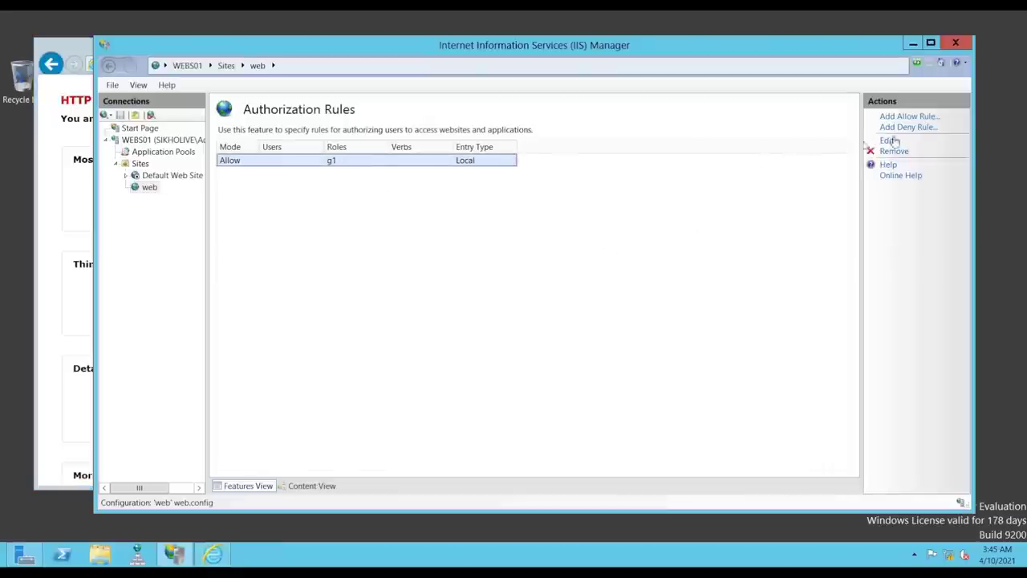
{"action": "left_click", "coordinate": [152, 189]}
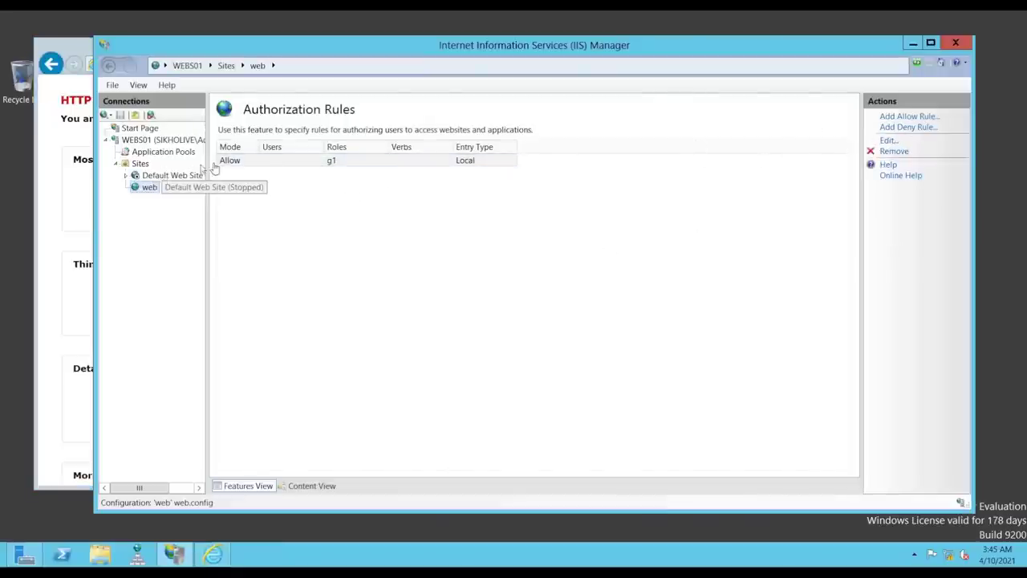
{"action": "left_click", "coordinate": [143, 140]}
{"action": "left_click", "coordinate": [185, 189]}
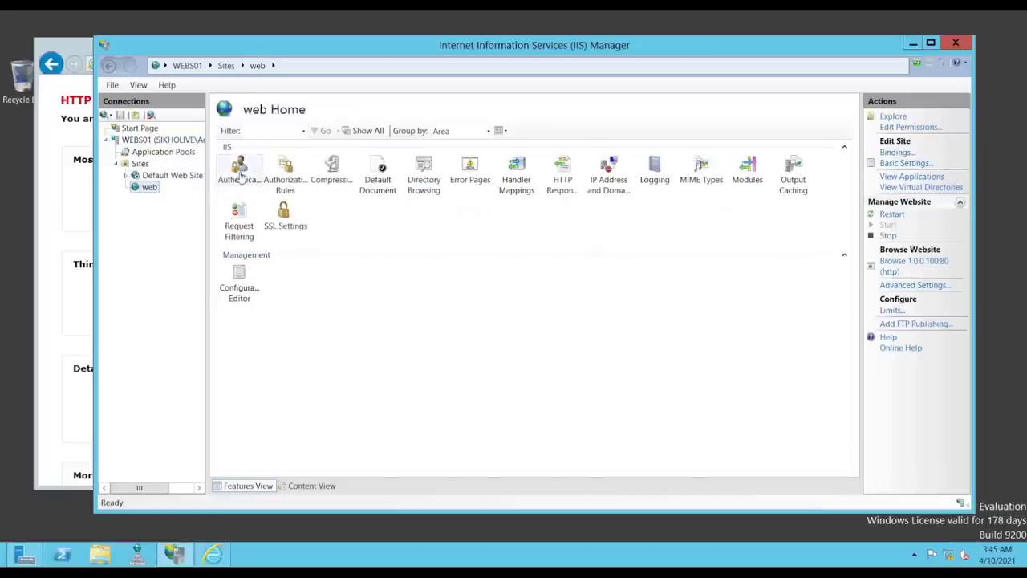
{"action": "double_click", "coordinate": [239, 171]}
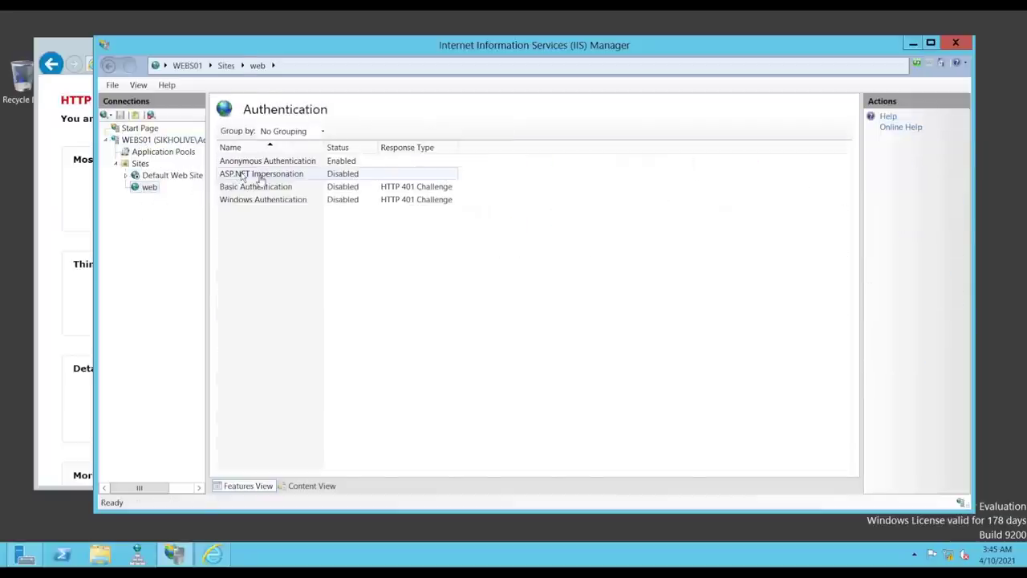
{"action": "left_click", "coordinate": [321, 164]}
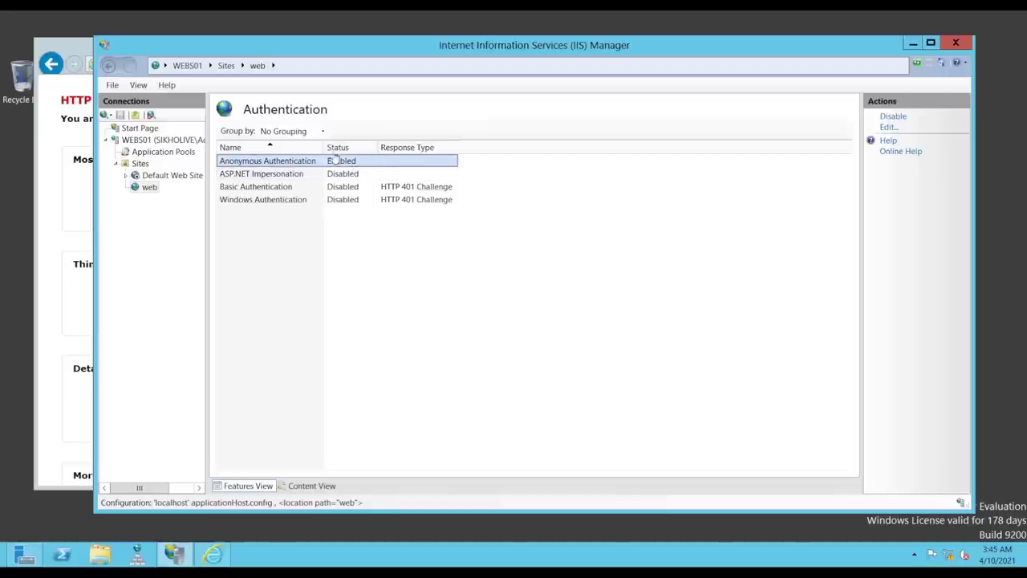
{"action": "left_click", "coordinate": [174, 176]}
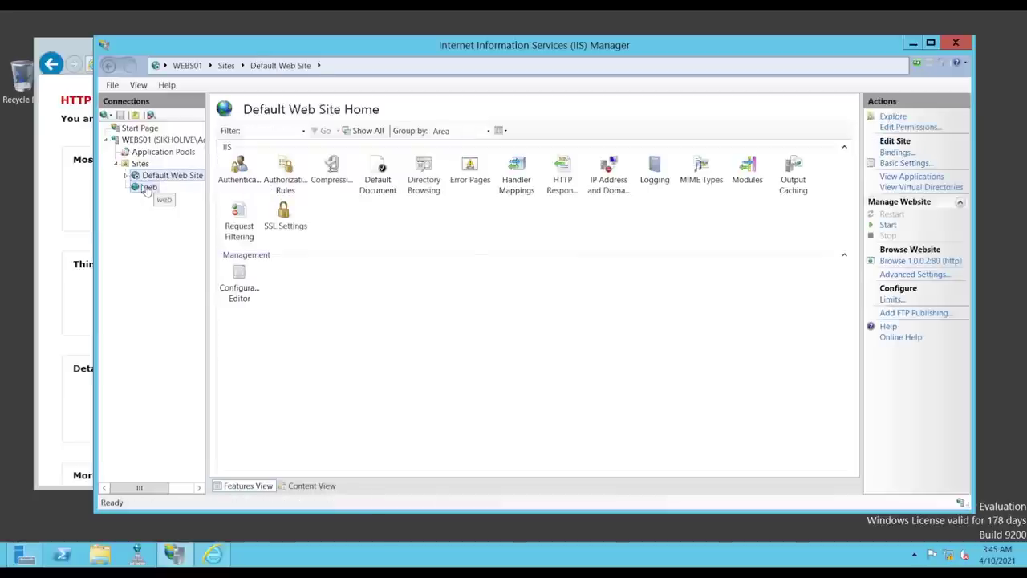
{"action": "left_click", "coordinate": [150, 187]}
{"action": "double_click", "coordinate": [288, 177]}
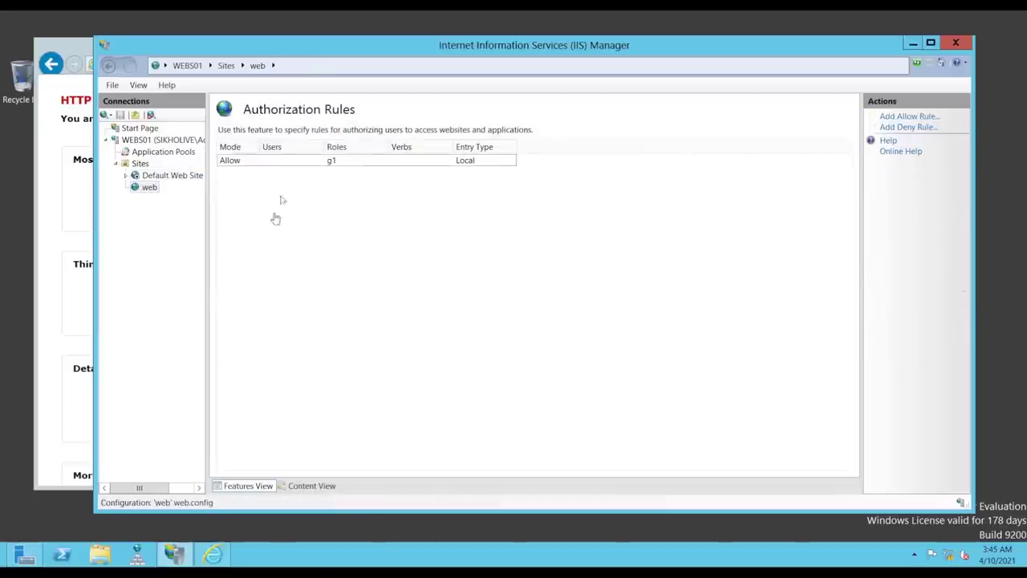
{"action": "left_click", "coordinate": [213, 554]}
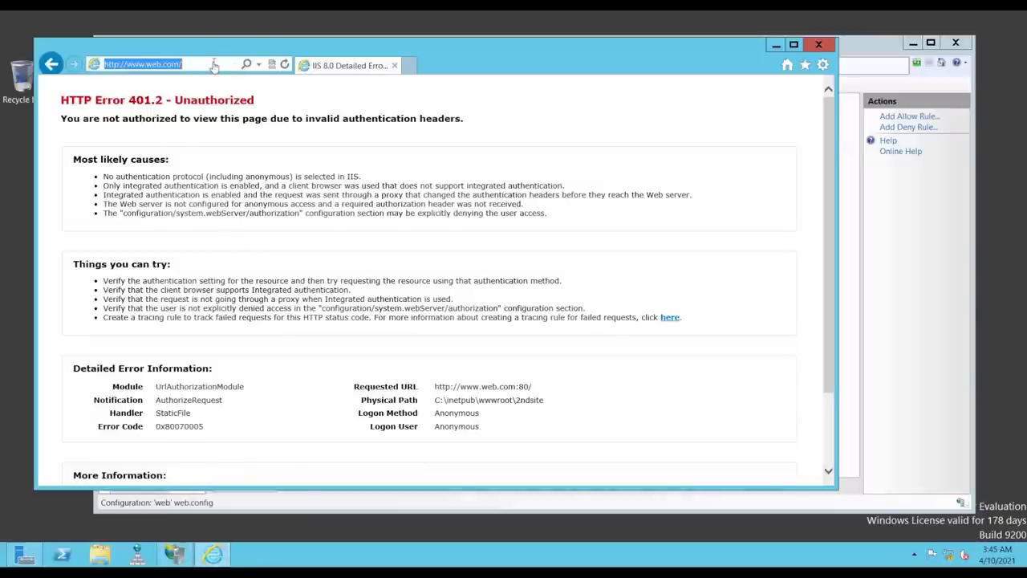
{"action": "left_click", "coordinate": [187, 67]}
{"action": "left_click", "coordinate": [186, 67]}
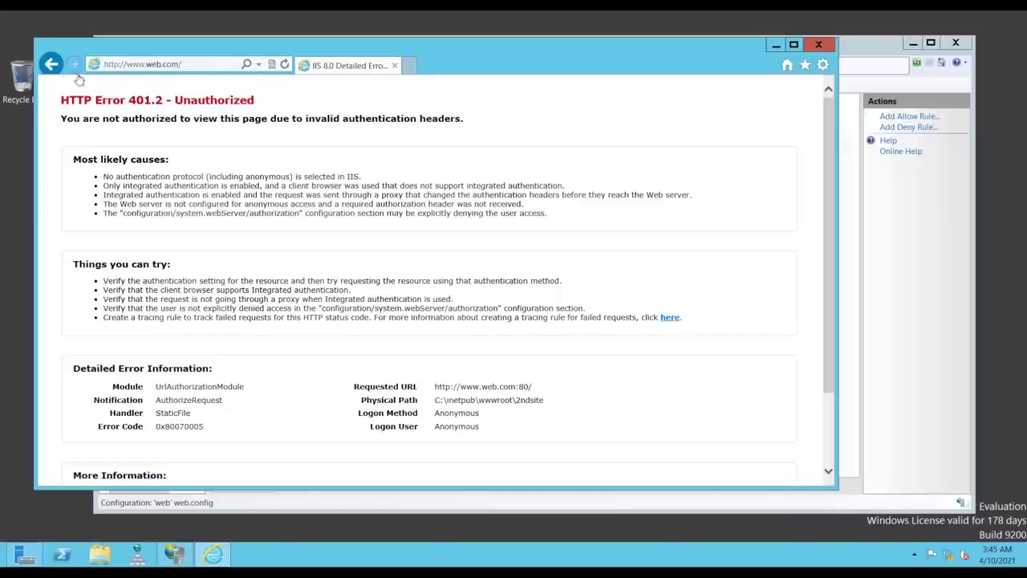
{"action": "left_click", "coordinate": [50, 64]}
{"action": "left_click", "coordinate": [213, 68]}
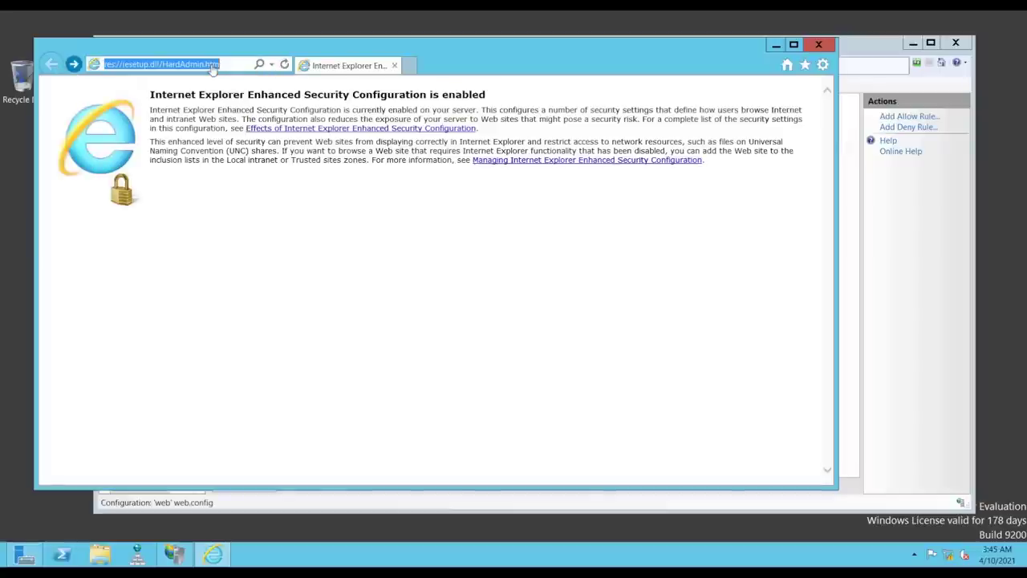
{"action": "type", "text": "www.we"}
{"action": "key", "text": "Return"}
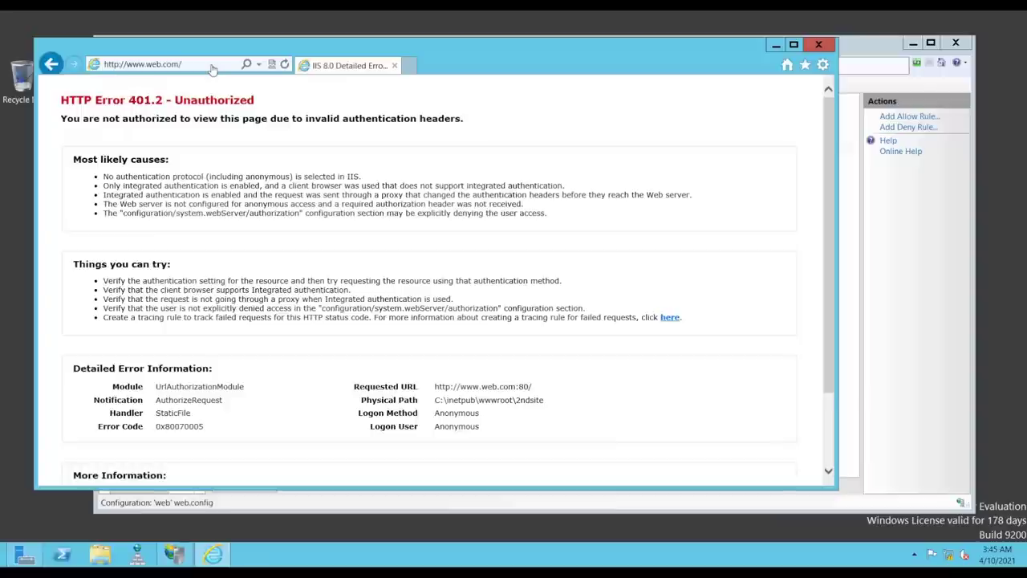
Browse the web site at 1.0.0.100:80 from IIS Manager to test access by IP address
{"action": "left_click", "coordinate": [776, 45]}
{"action": "left_click", "coordinate": [151, 188]}
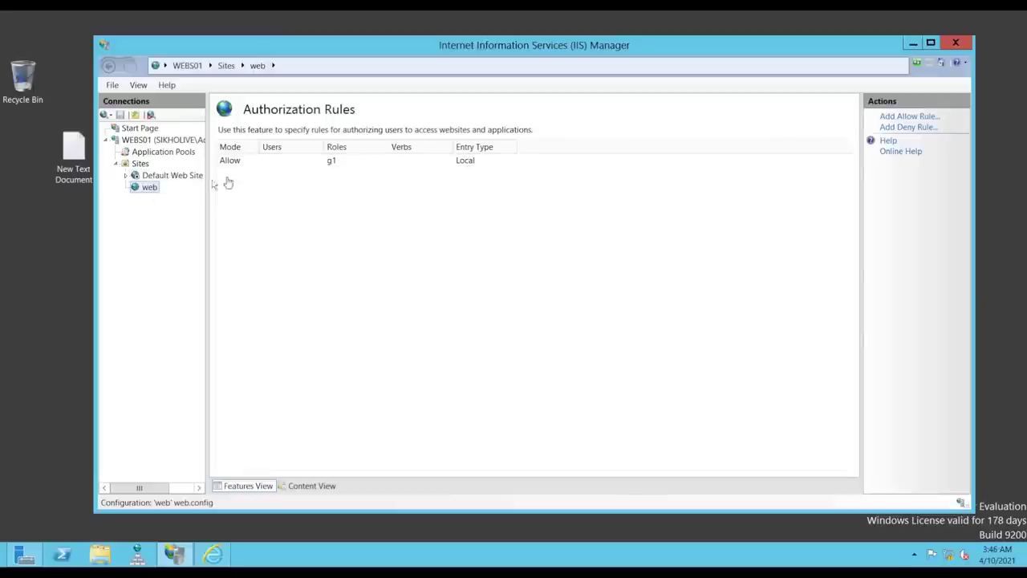
{"action": "left_click", "coordinate": [300, 193]}
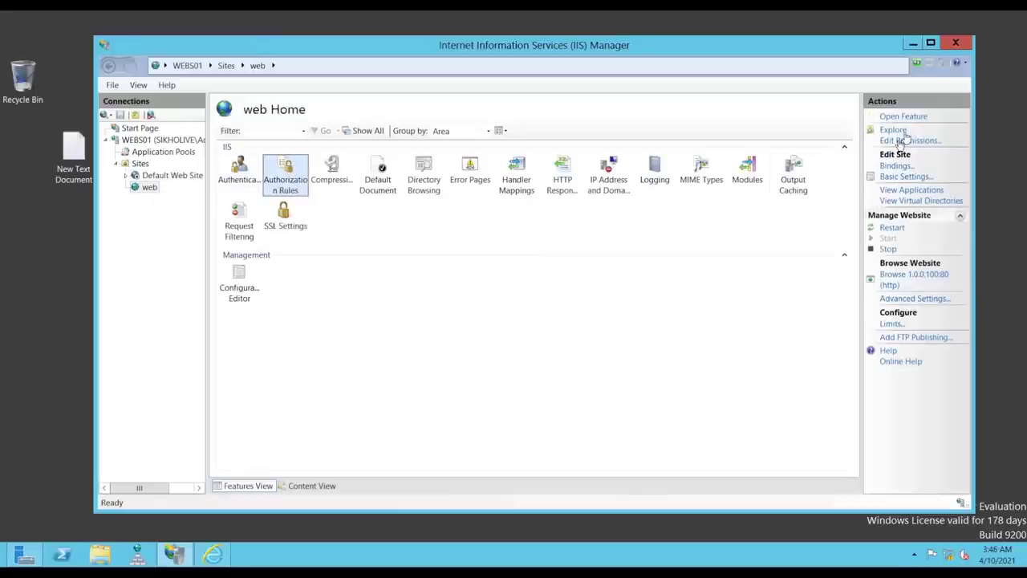
{"action": "left_click", "coordinate": [909, 277]}
{"action": "left_click", "coordinate": [433, 67]}
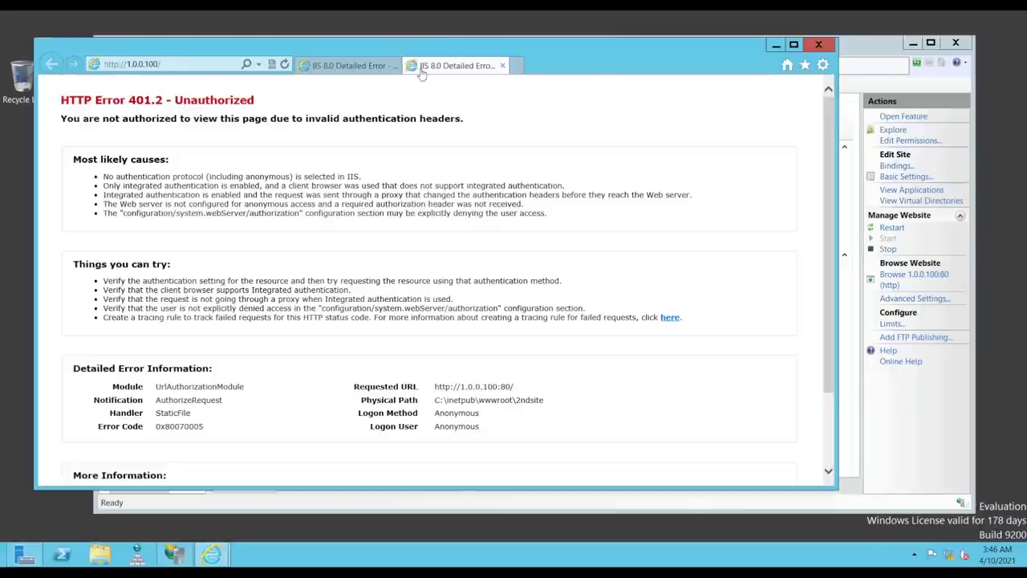
{"action": "key", "text": "alt+d"}
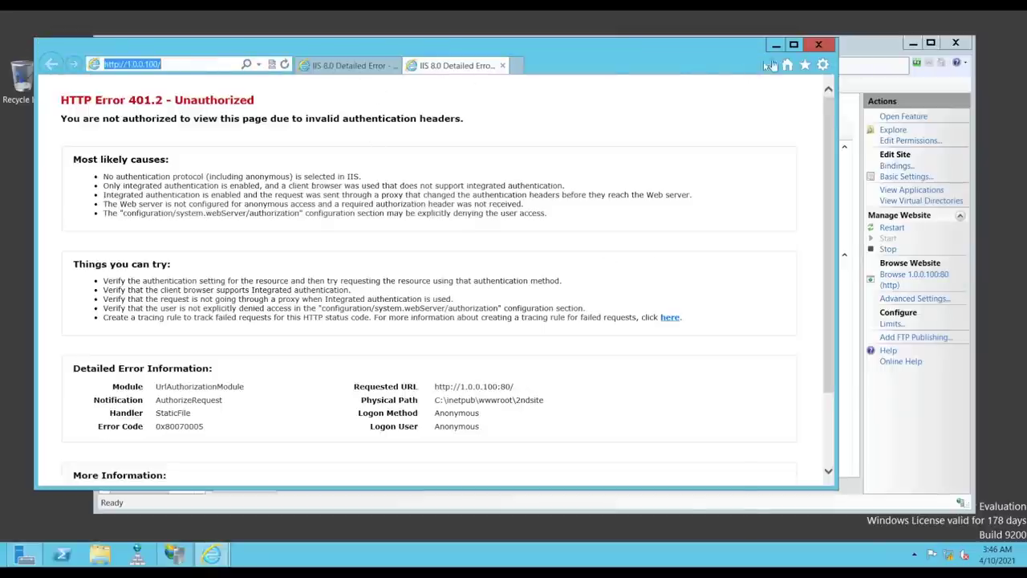
{"action": "left_click", "coordinate": [776, 44]}
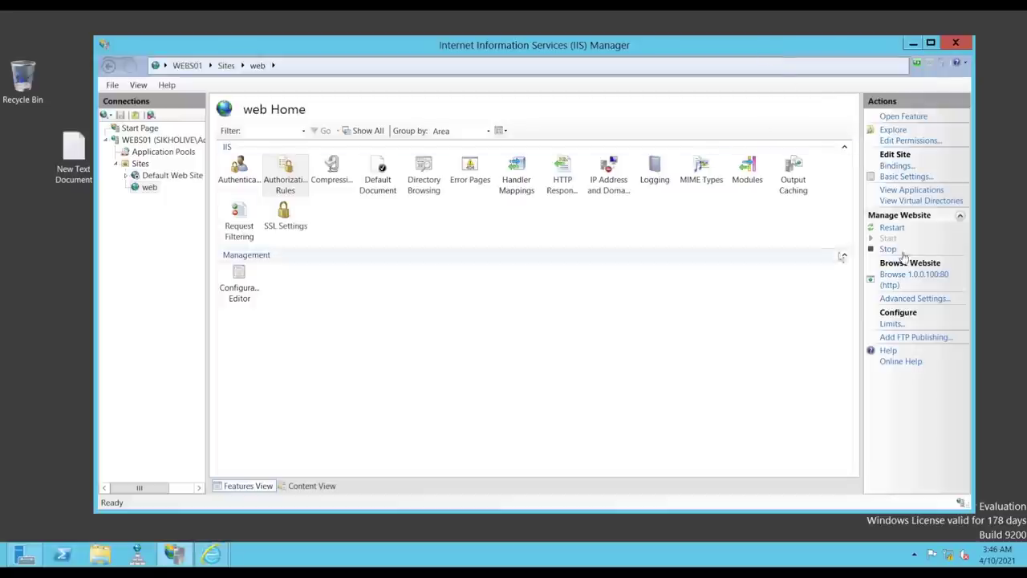
Add an allow authorization rule for all users to the web site
{"action": "left_click", "coordinate": [285, 181]}
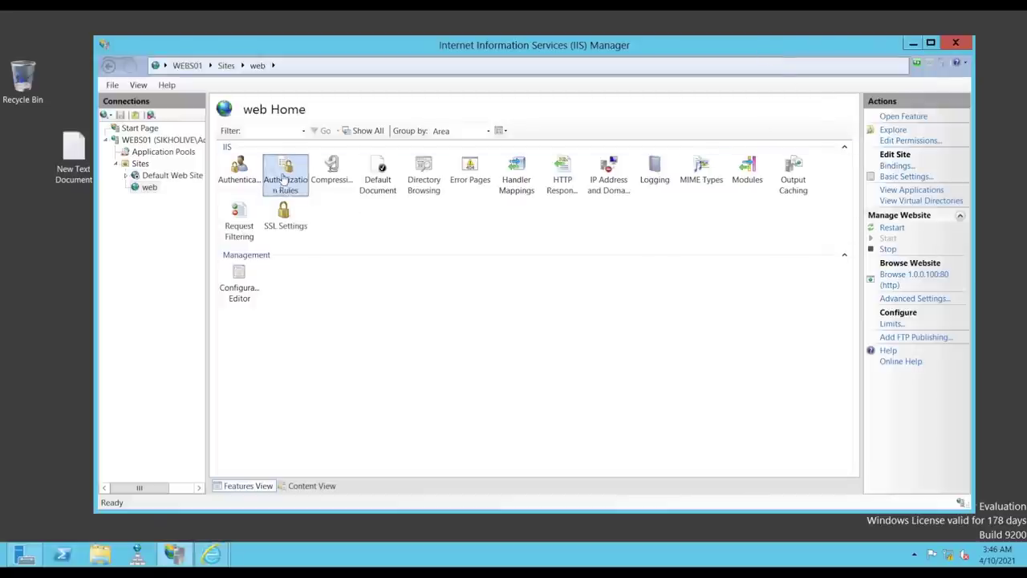
{"action": "double_click", "coordinate": [284, 180]}
{"action": "left_click", "coordinate": [281, 162]}
{"action": "left_click", "coordinate": [908, 116]}
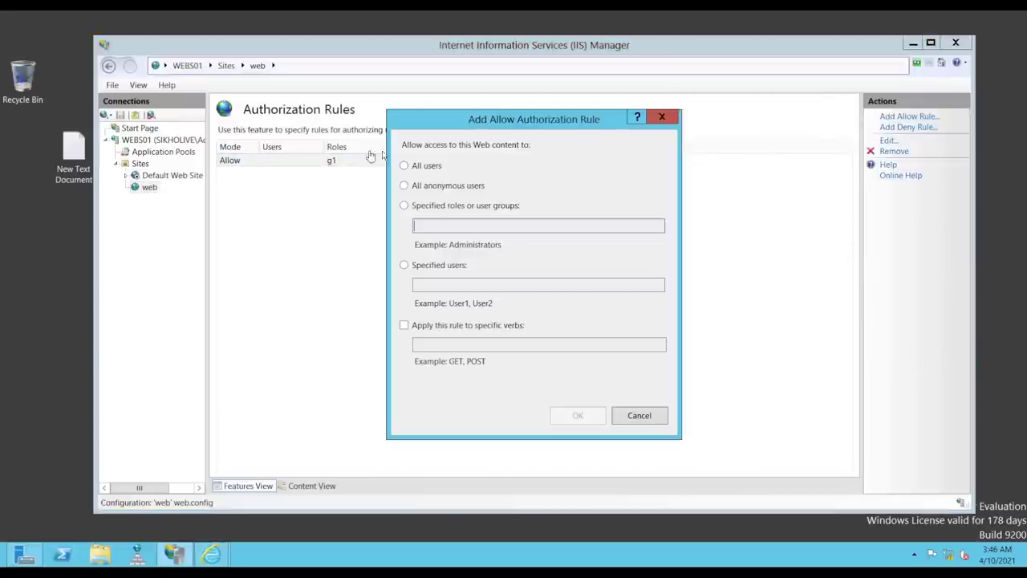
{"action": "left_click", "coordinate": [426, 166]}
{"action": "left_click", "coordinate": [578, 415]}
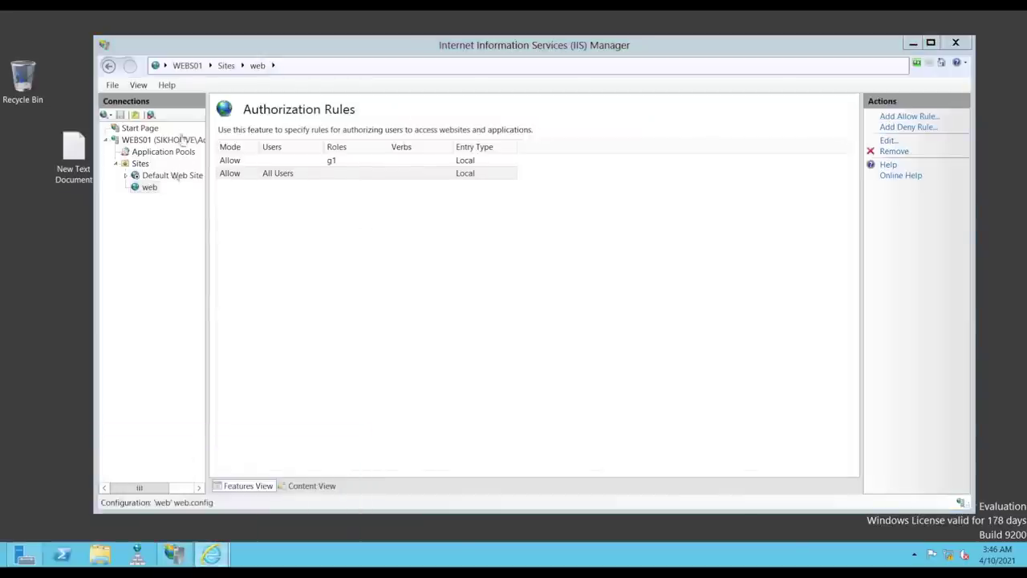
{"action": "key", "text": "alt+Tab"}
{"action": "left_click", "coordinate": [284, 66]}
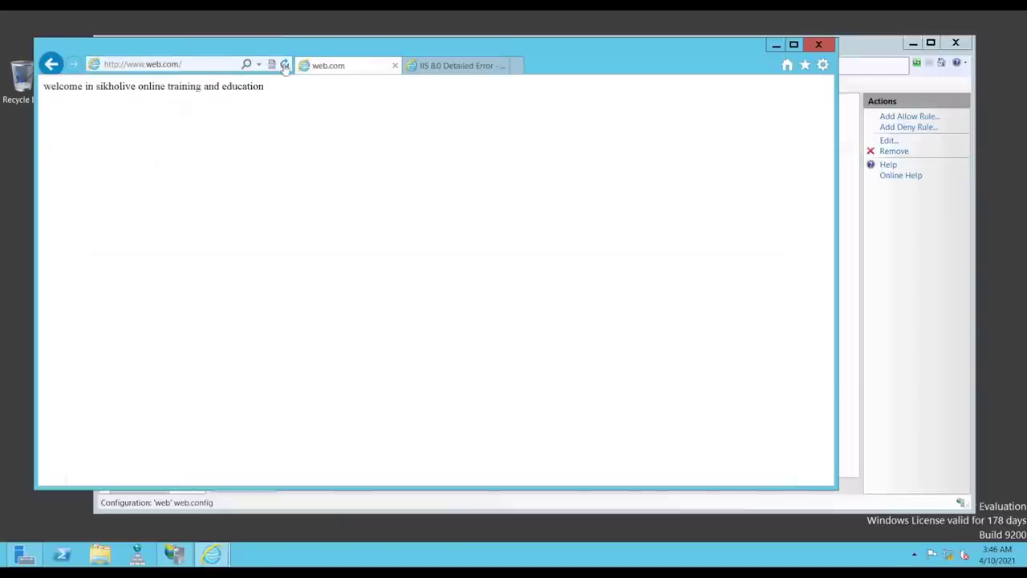
{"action": "left_click", "coordinate": [411, 70]}
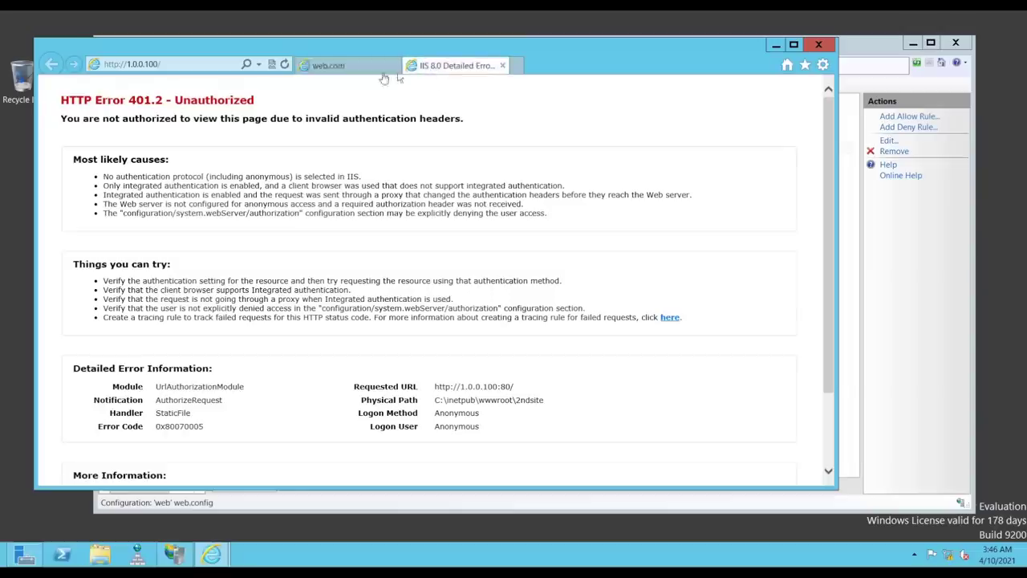
{"action": "left_click", "coordinate": [284, 65]}
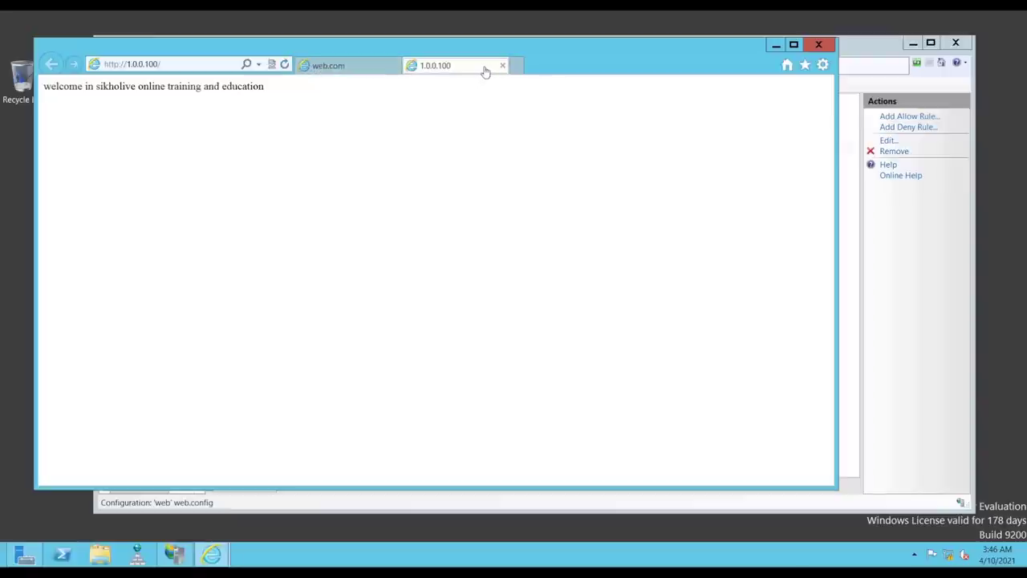
Return to IIS Manager and review the web site's allow rules for g1 and All Users
{"action": "left_click", "coordinate": [860, 257]}
{"action": "left_click", "coordinate": [557, 252]}
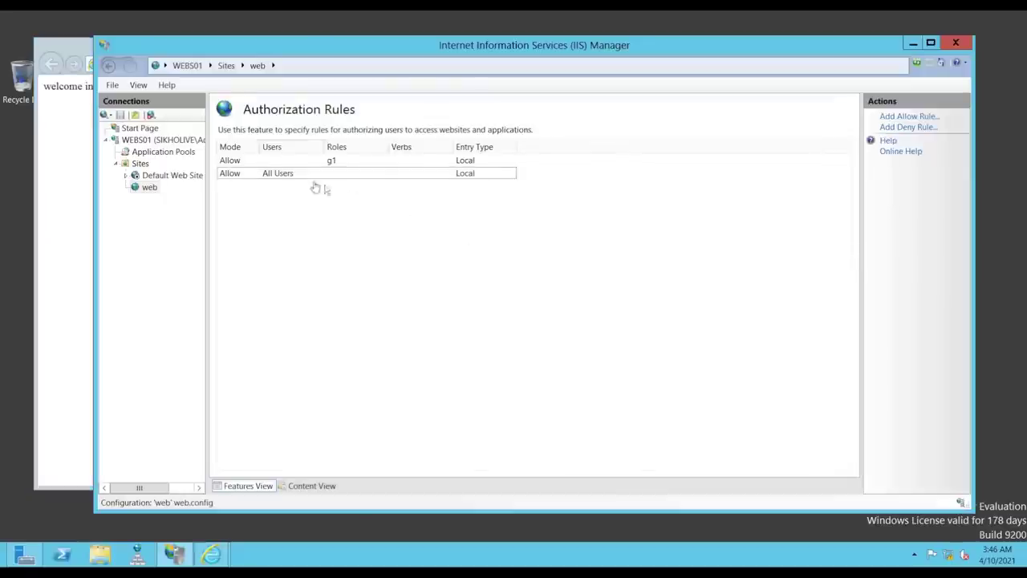
{"action": "left_click", "coordinate": [296, 175]}
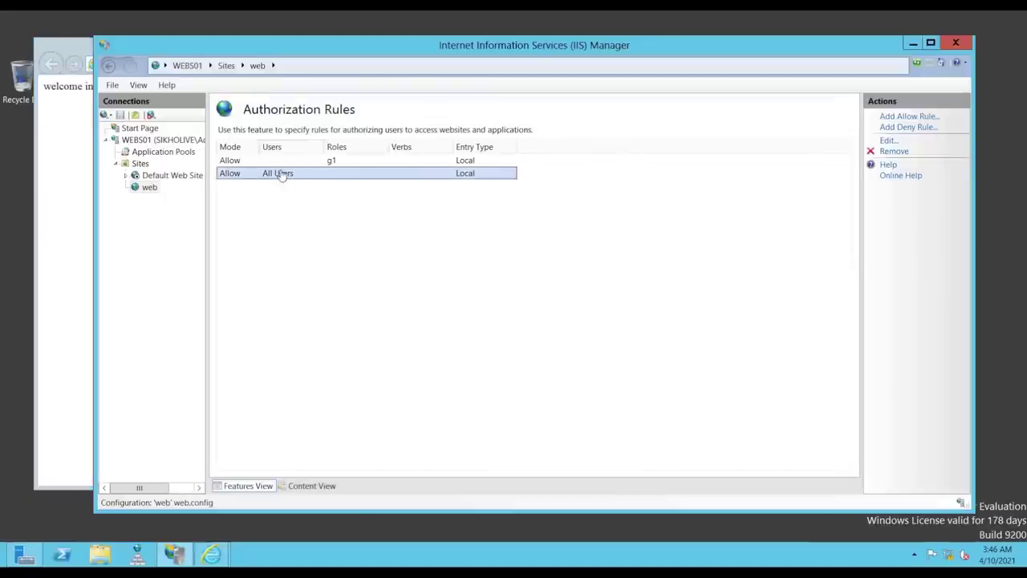
{"action": "left_click", "coordinate": [277, 163]}
{"action": "left_click", "coordinate": [236, 175]}
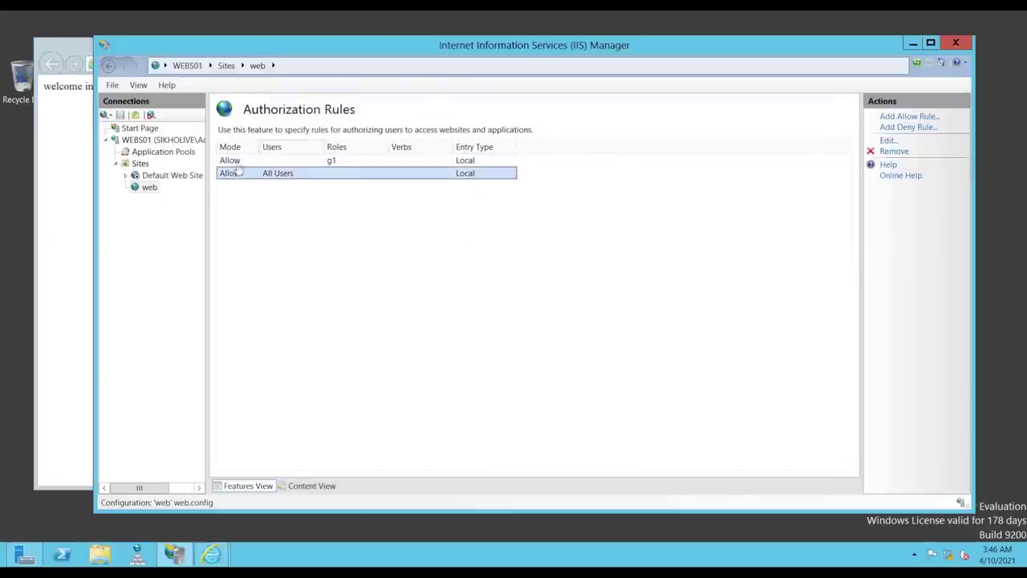
Disable Anonymous Authentication for the web site
{"action": "left_click", "coordinate": [149, 187]}
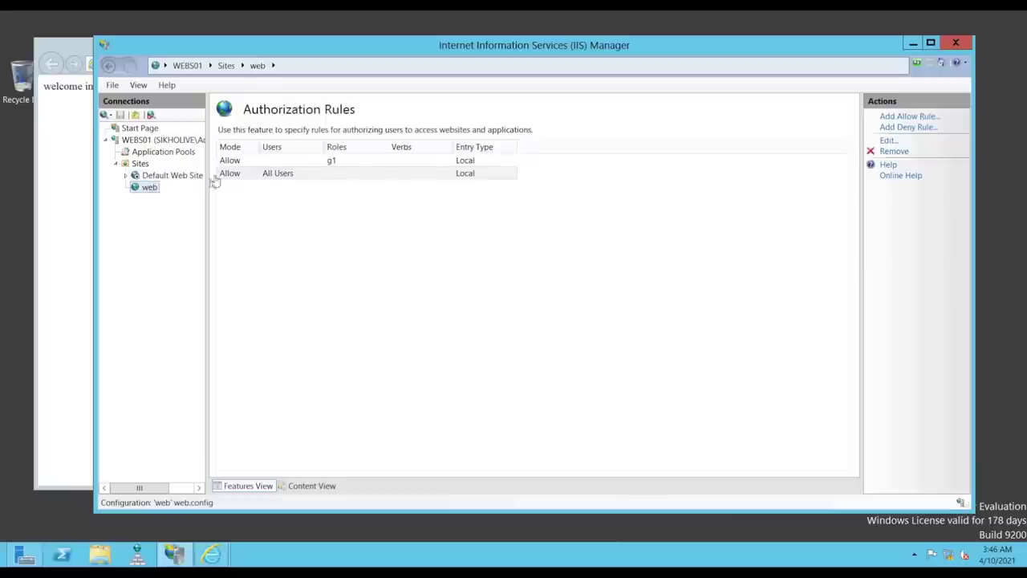
{"action": "double_click", "coordinate": [237, 174]}
{"action": "left_click", "coordinate": [248, 198]}
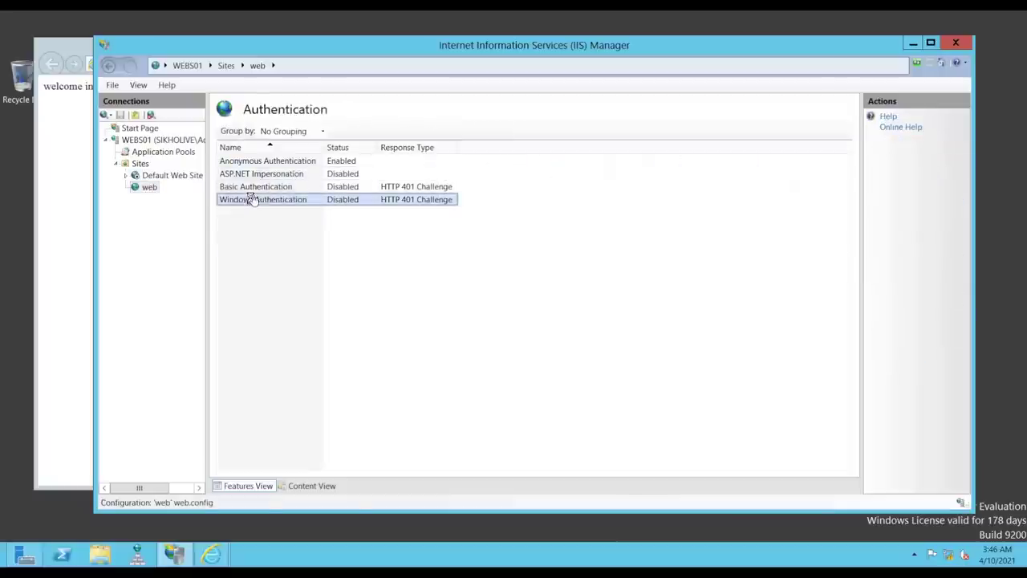
{"action": "left_click", "coordinate": [259, 187]}
{"action": "left_click", "coordinate": [287, 163]}
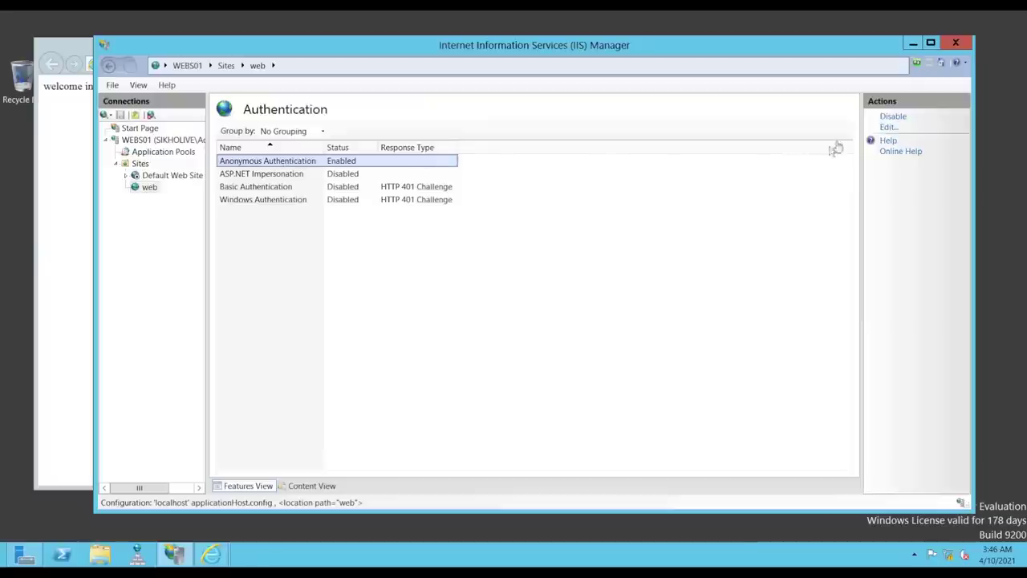
{"action": "left_click", "coordinate": [893, 116]}
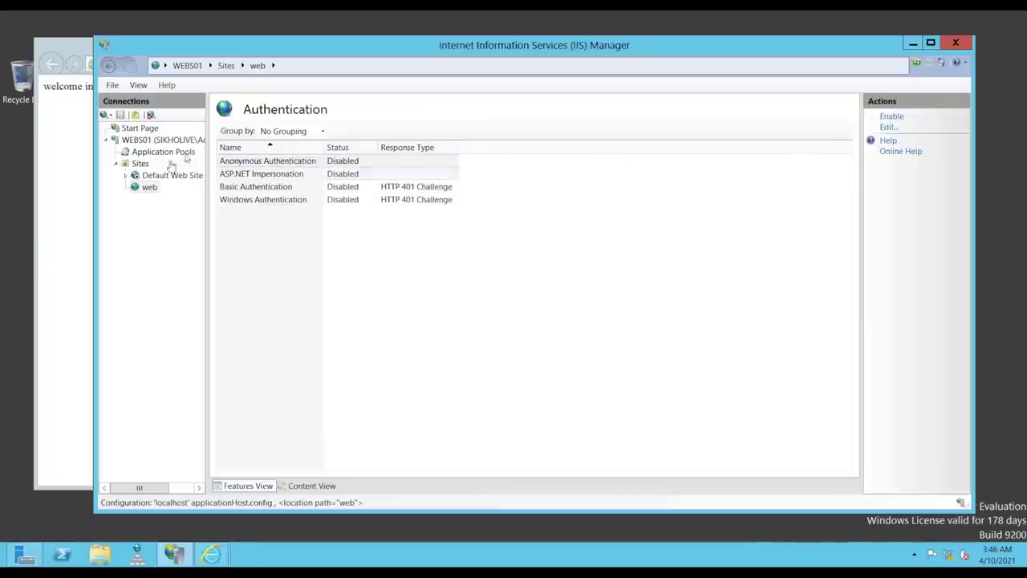
{"action": "left_click", "coordinate": [227, 556]}
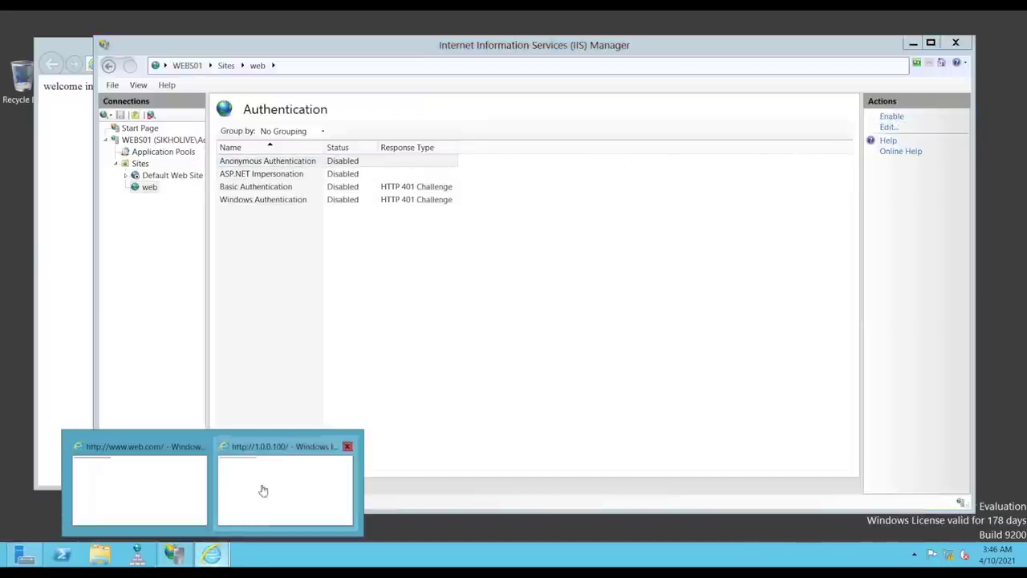
{"action": "left_click", "coordinate": [264, 488]}
{"action": "left_click", "coordinate": [285, 65]}
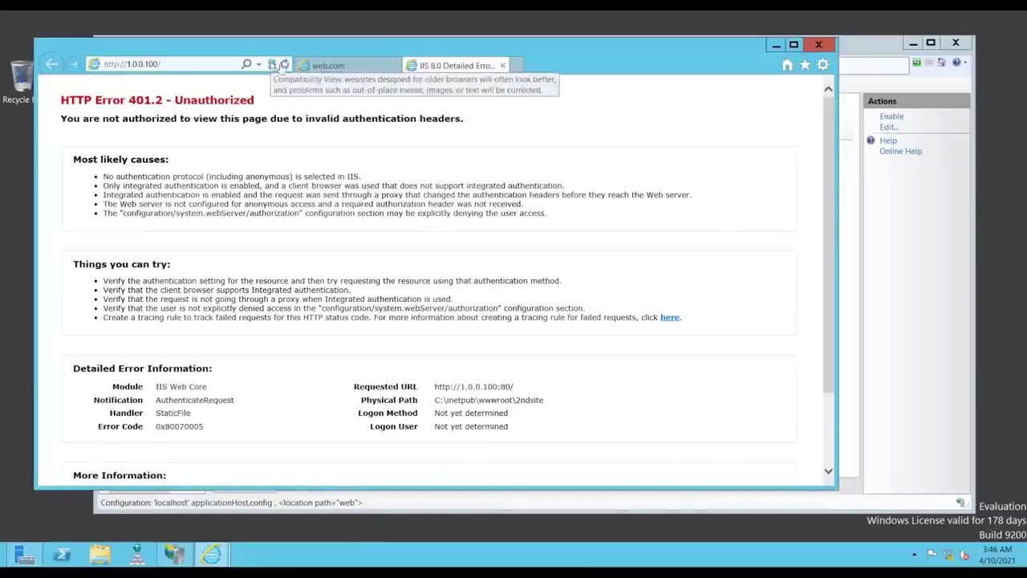
{"action": "left_click", "coordinate": [328, 65]}
{"action": "left_click", "coordinate": [285, 65]}
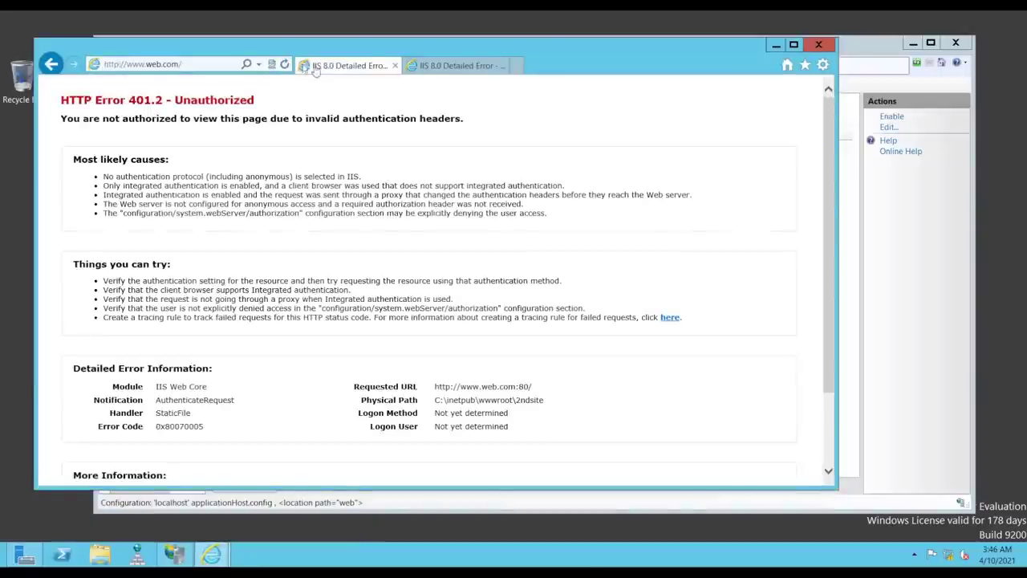
{"action": "left_click", "coordinate": [457, 65]}
{"action": "left_click", "coordinate": [353, 65]}
Return to IIS Manager and enable Windows Authentication for the web site
{"action": "left_click", "coordinate": [893, 255]}
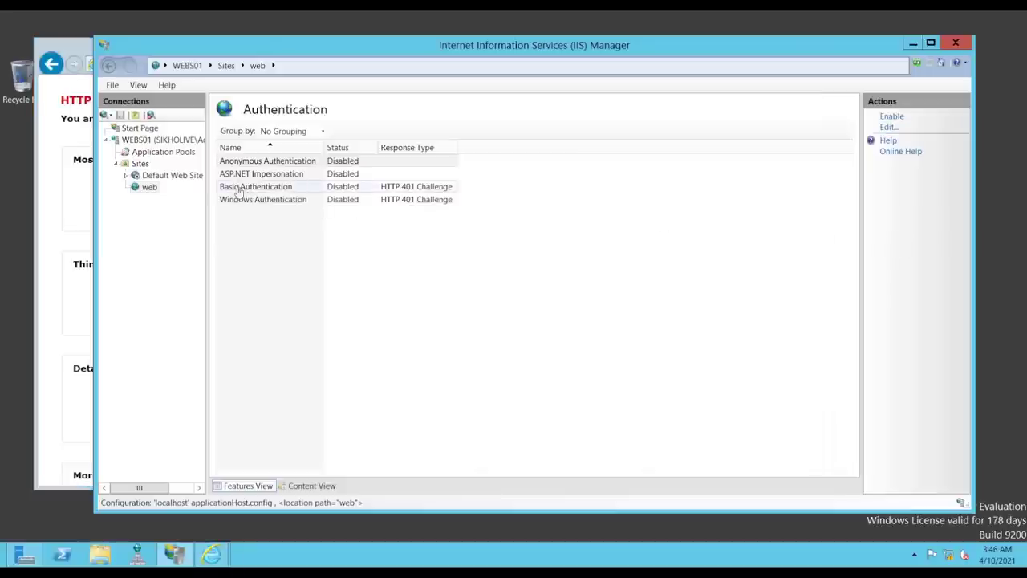
{"action": "left_click", "coordinate": [241, 188]}
{"action": "left_click", "coordinate": [252, 200]}
{"action": "left_click", "coordinate": [891, 116]}
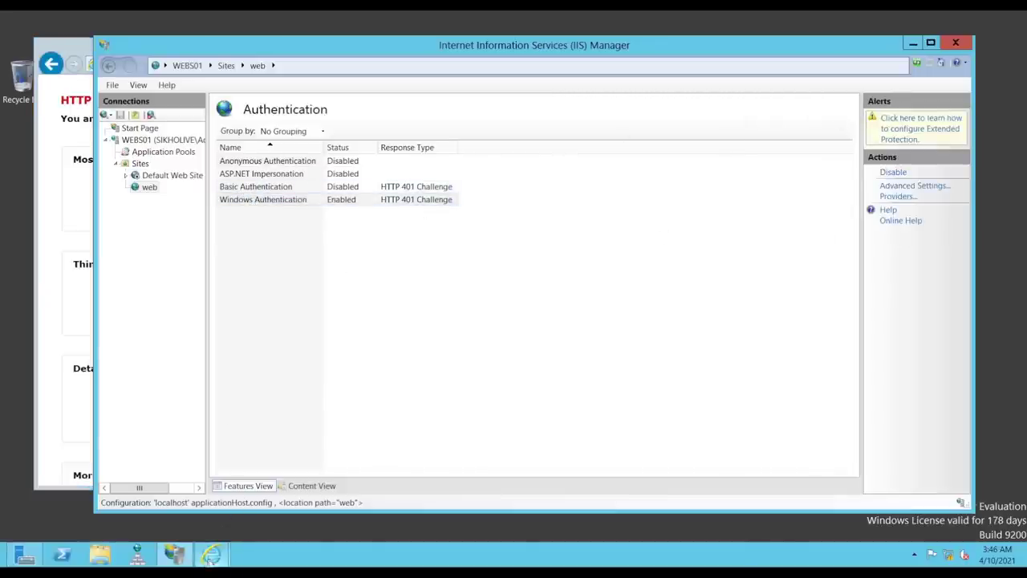
{"action": "mouse_move", "coordinate": [209, 559]}
{"action": "left_click", "coordinate": [165, 457]}
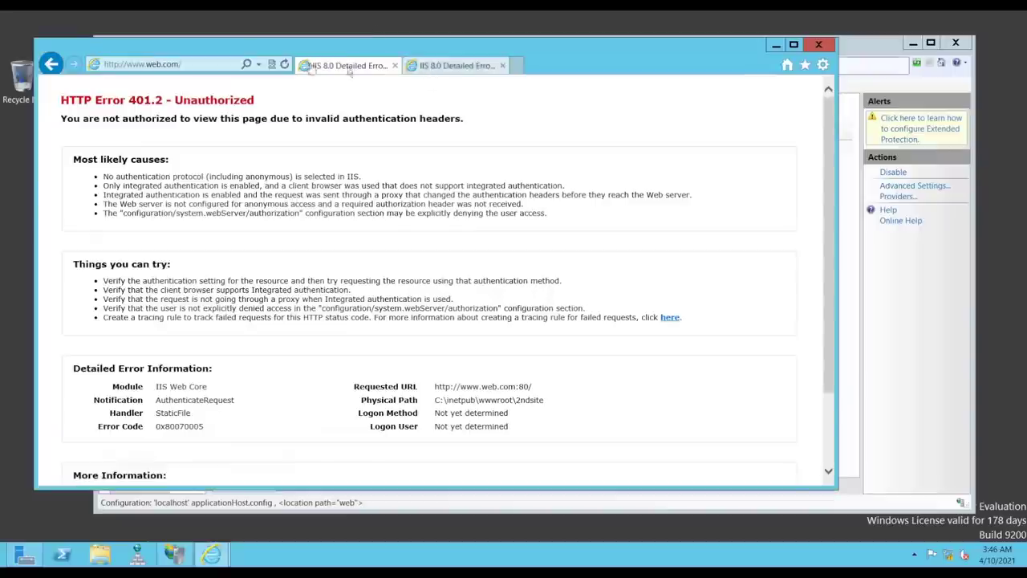
{"action": "key", "text": "F5"}
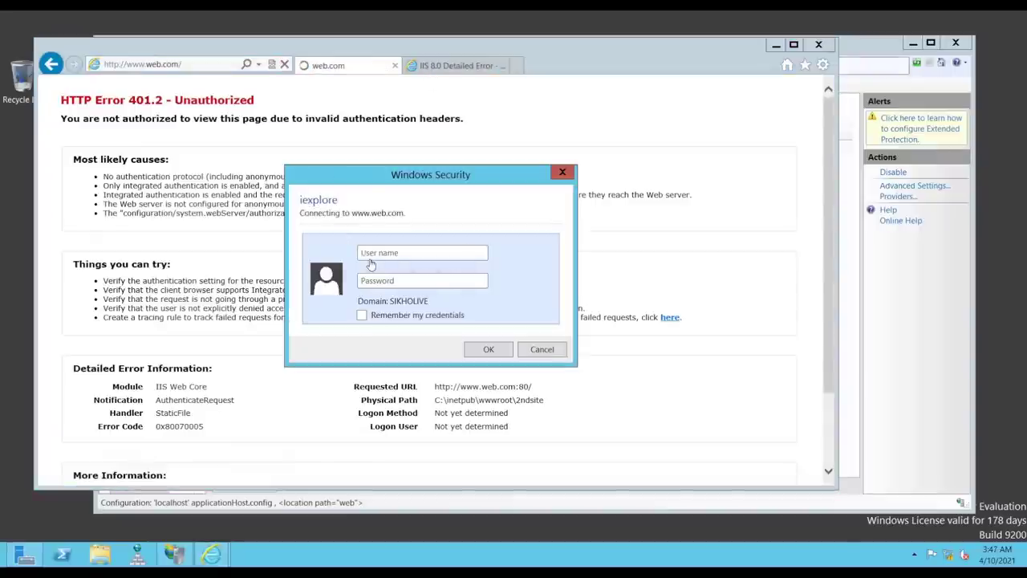
{"action": "left_click", "coordinate": [382, 263]}
{"action": "left_click", "coordinate": [540, 351]}
Return to IIS Manager, disable Windows Authentication and enable Anonymous Authentication for the web site
{"action": "key", "text": "alt+Tab"}
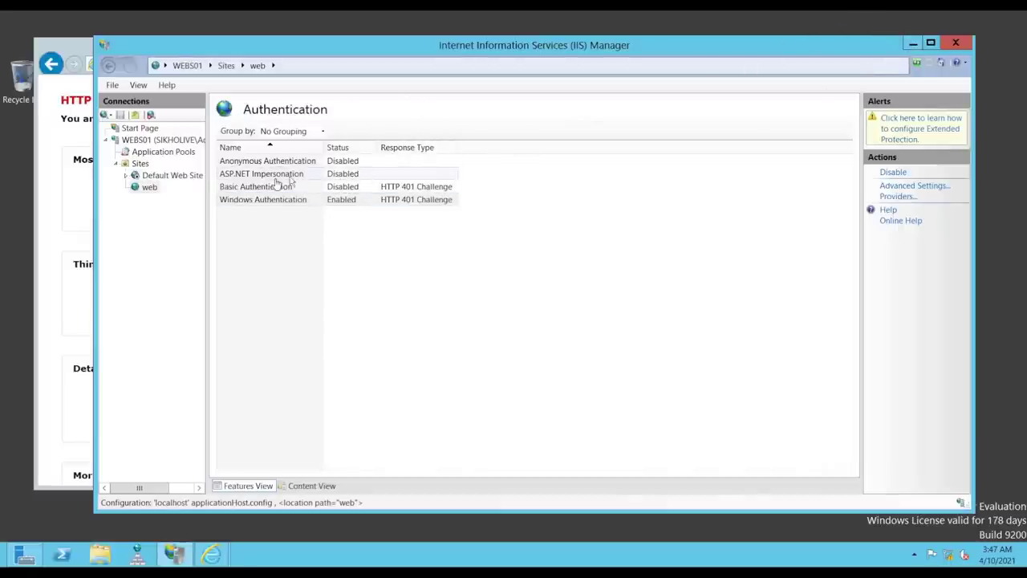
{"action": "left_click", "coordinate": [280, 201]}
{"action": "left_click", "coordinate": [889, 172]}
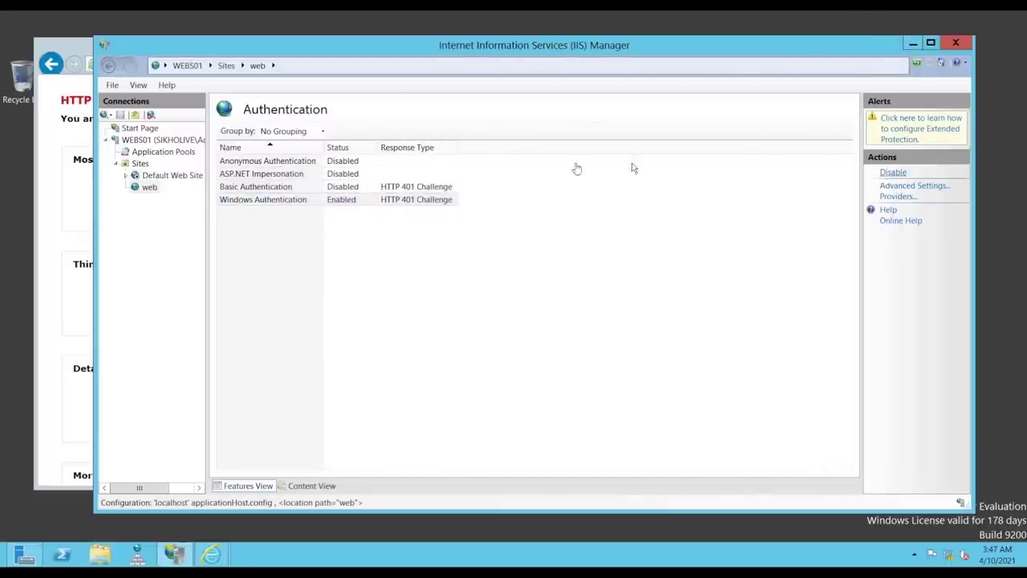
{"action": "left_click", "coordinate": [438, 163]}
{"action": "left_click", "coordinate": [891, 116]}
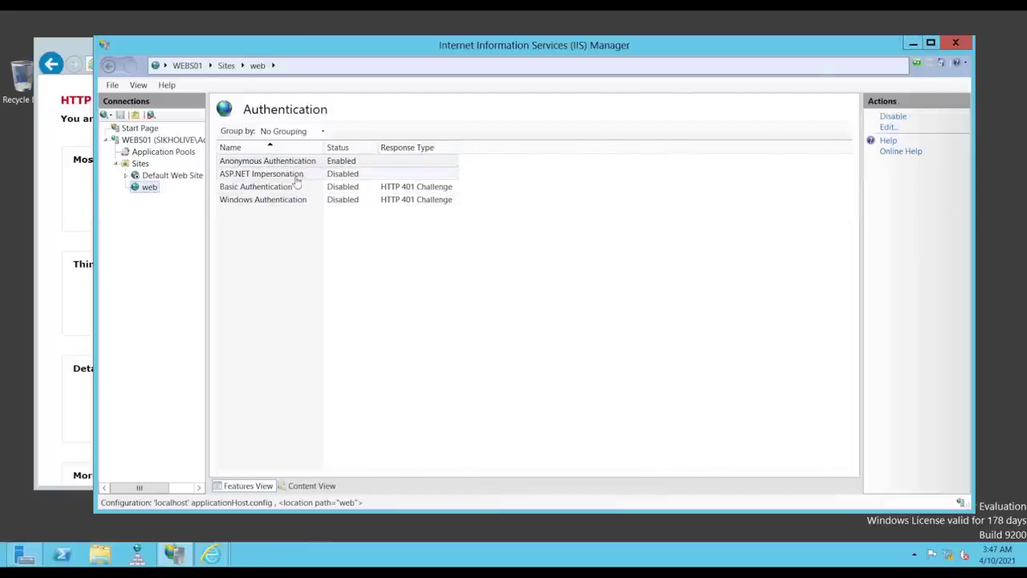
Remove the allow rule for role g1 from the web site's authorization rules
{"action": "left_click", "coordinate": [148, 189]}
{"action": "double_click", "coordinate": [281, 183]}
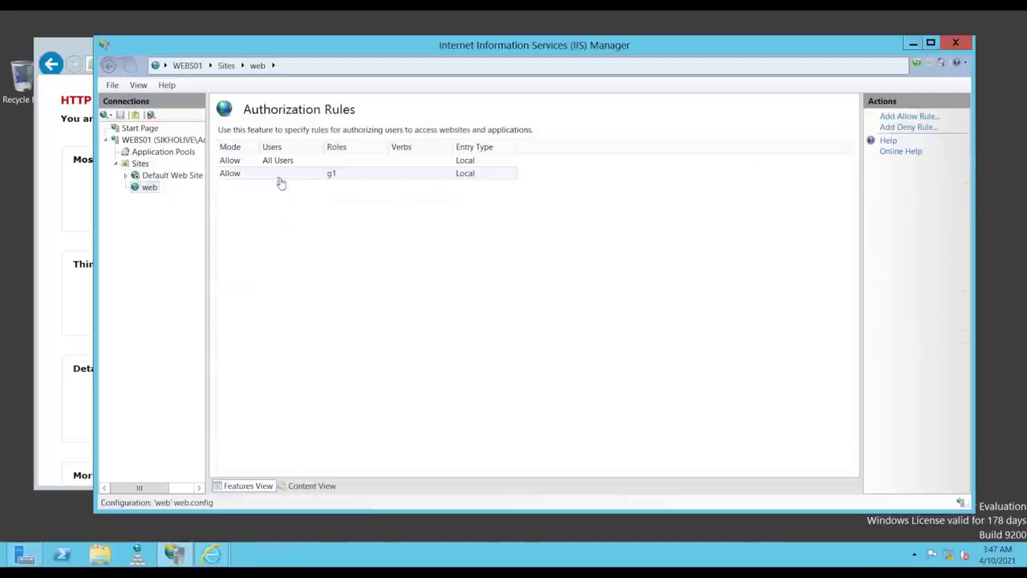
{"action": "left_click", "coordinate": [343, 177]}
{"action": "left_click", "coordinate": [894, 152]}
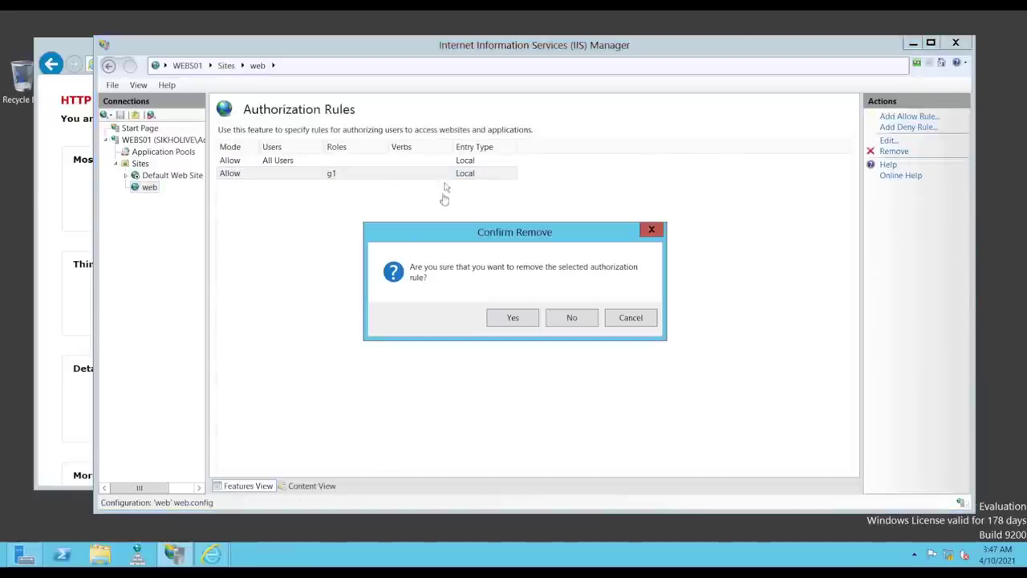
{"action": "left_click", "coordinate": [515, 318]}
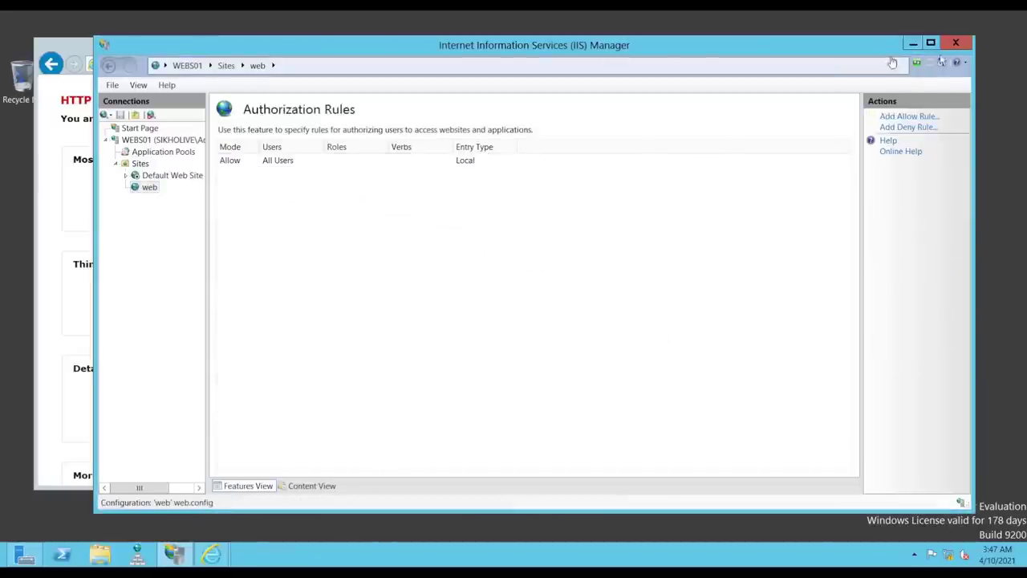
Look through the features of the web site, Default Web Site, Application Pools and the WEBS01 server
{"action": "left_click", "coordinate": [150, 187]}
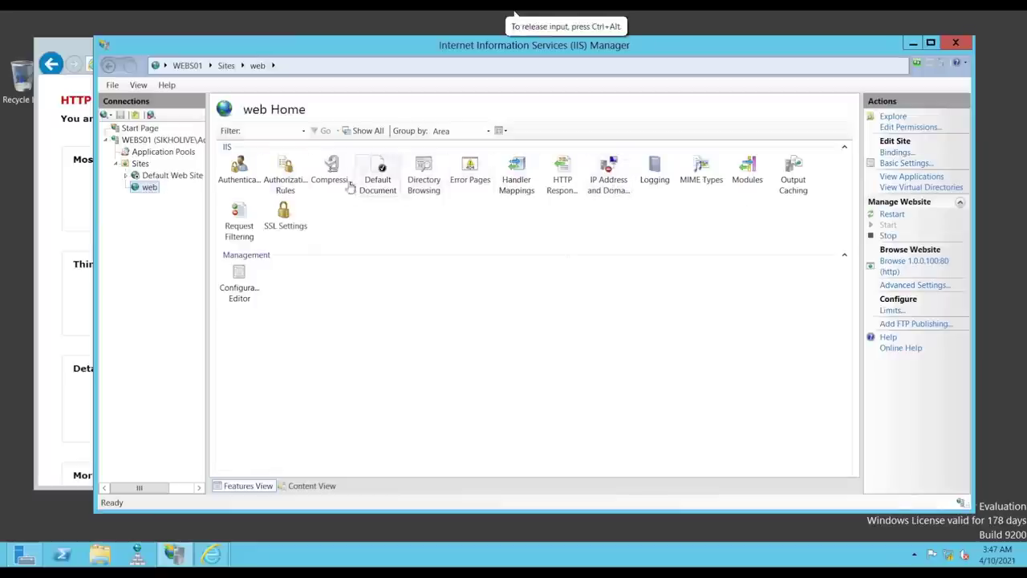
{"action": "left_click", "coordinate": [168, 175]}
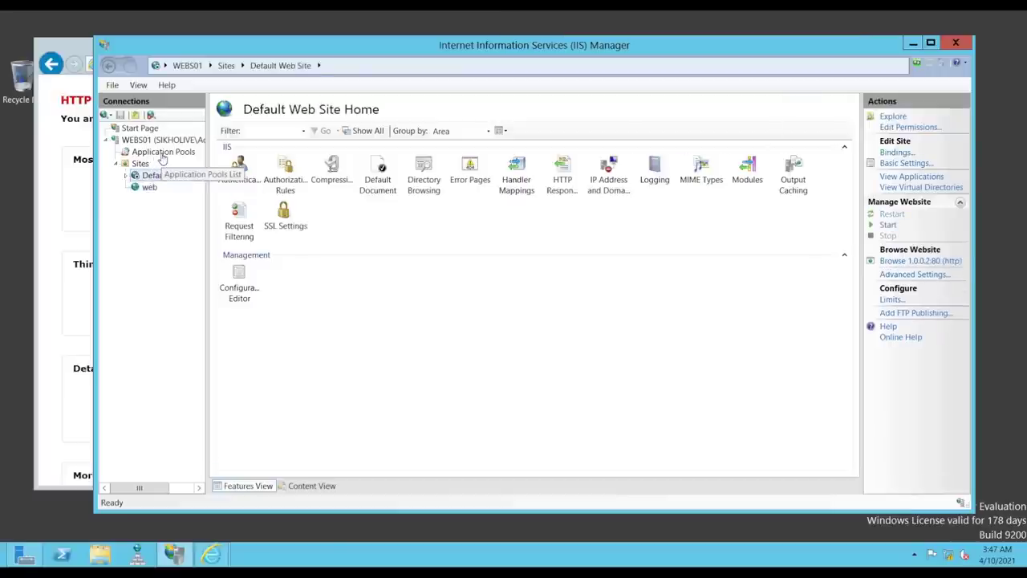
{"action": "left_click", "coordinate": [163, 152]}
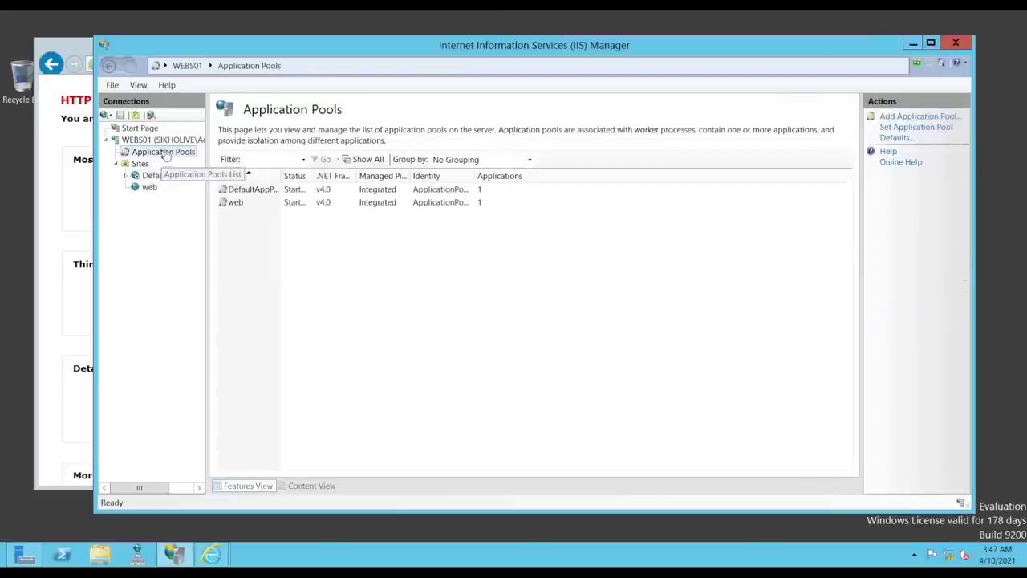
{"action": "left_click", "coordinate": [168, 141]}
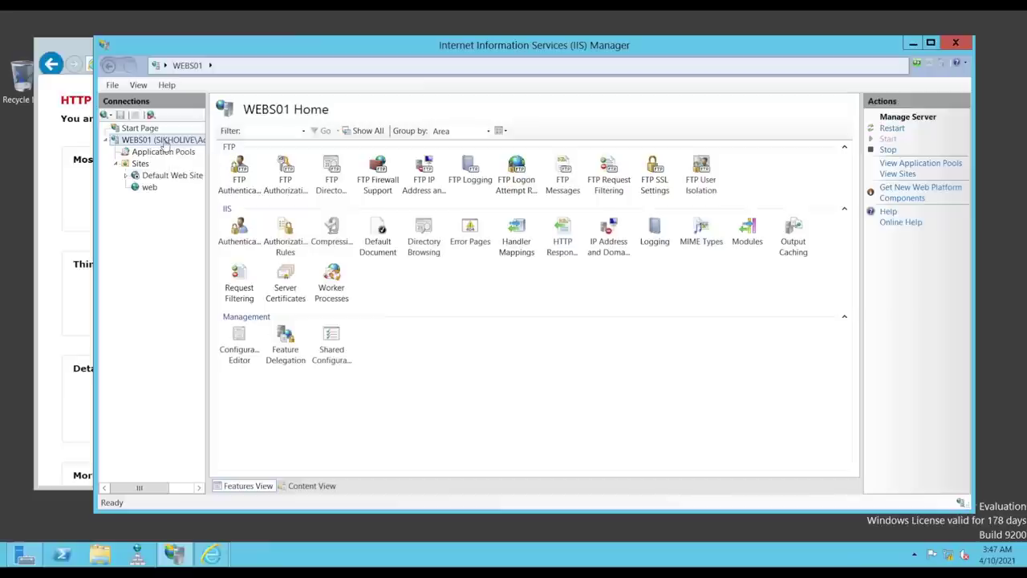
{"action": "left_click", "coordinate": [358, 186]}
{"action": "left_click", "coordinate": [151, 178]}
Examine the allow entry options for a specific IP address and an address range in the web site's IP Address and Domain Restrictions
{"action": "left_click", "coordinate": [149, 187]}
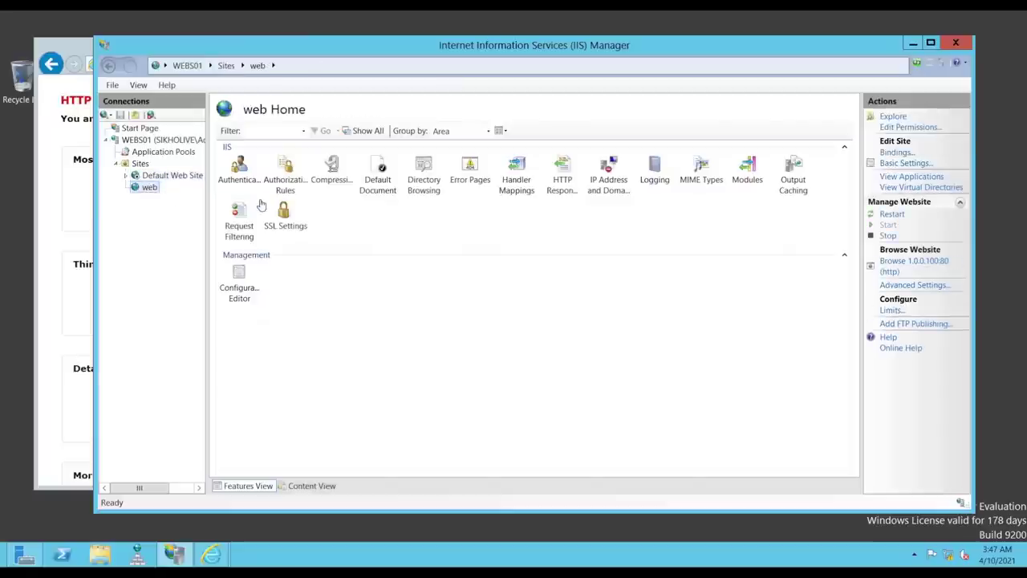
{"action": "left_click", "coordinate": [620, 180]}
{"action": "double_click", "coordinate": [623, 179]}
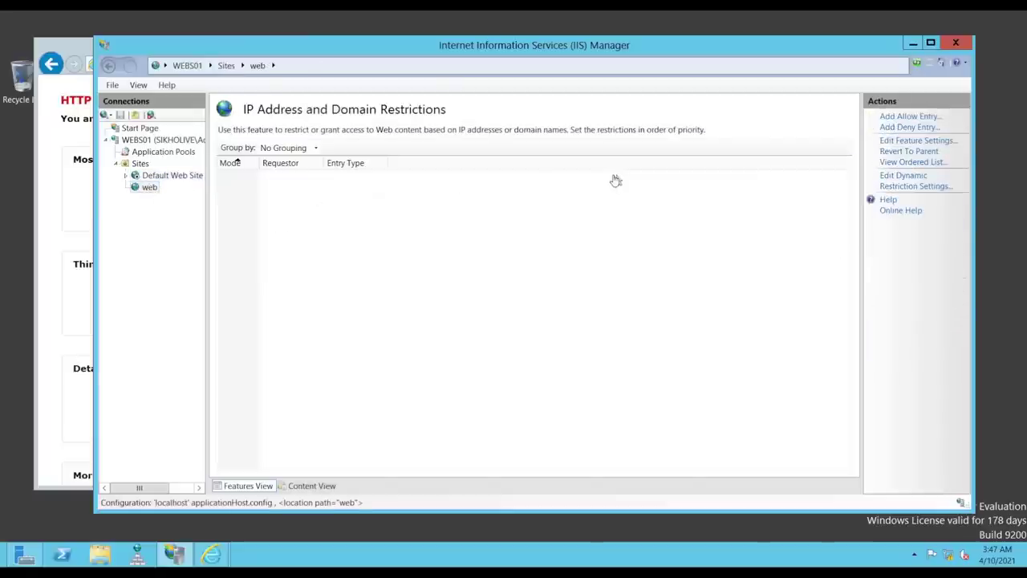
{"action": "left_click", "coordinate": [906, 118]}
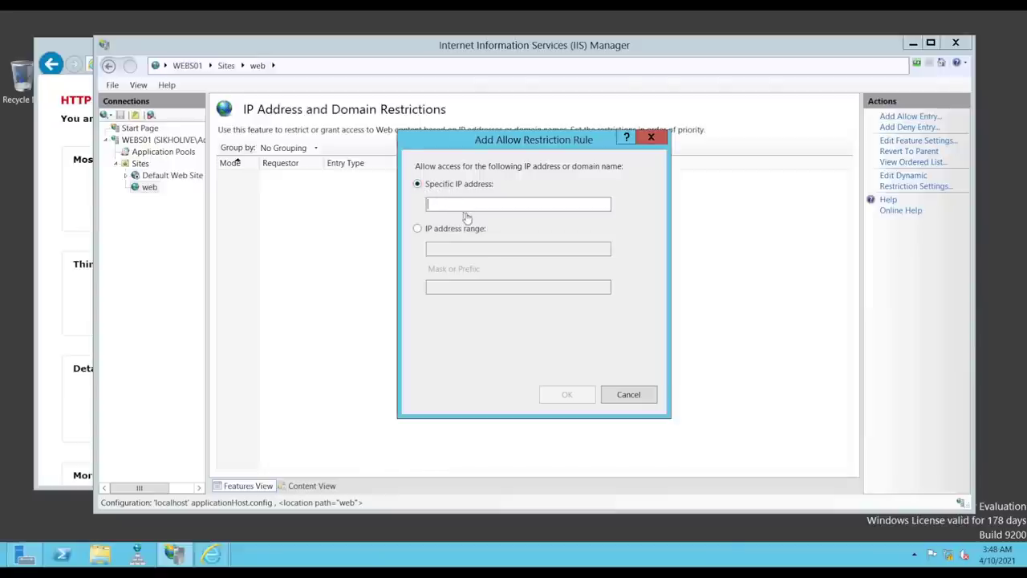
{"action": "left_click", "coordinate": [437, 232]}
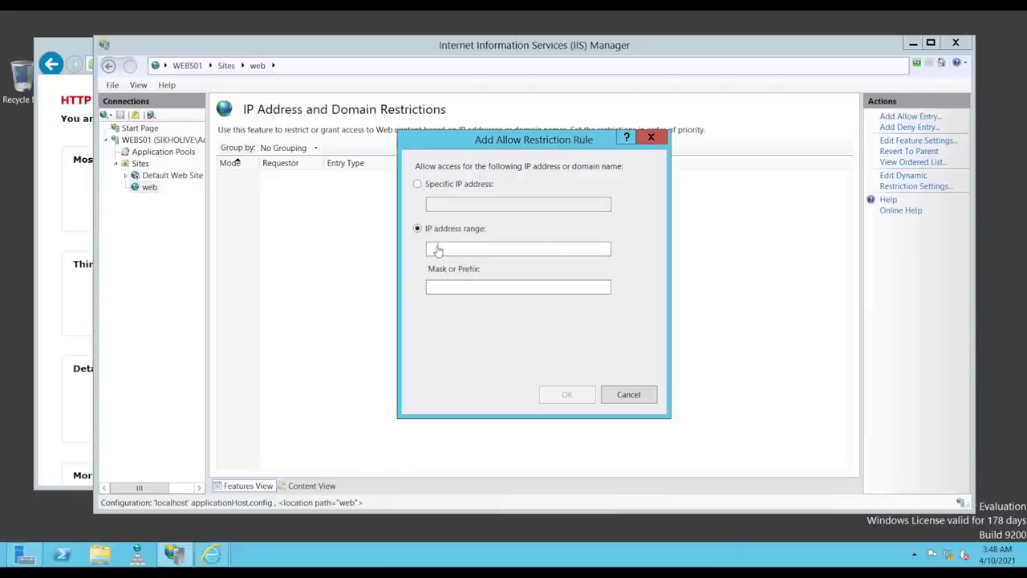
{"action": "left_click", "coordinate": [633, 394]}
Examine the deny entry options in the web site's IP Address and Domain Restrictions, and return to the site's home page
{"action": "left_click", "coordinate": [894, 128]}
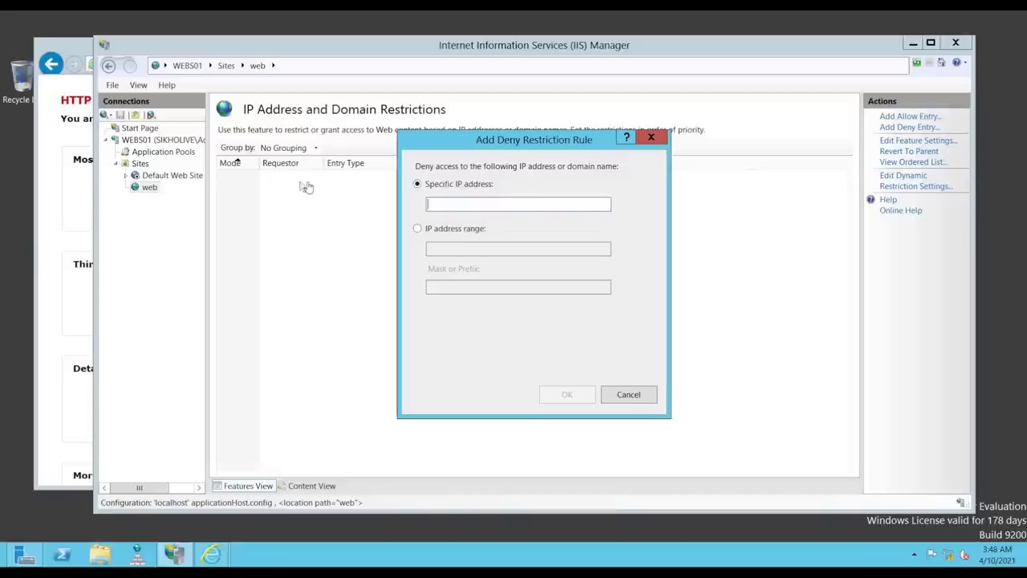
{"action": "left_click", "coordinate": [626, 399]}
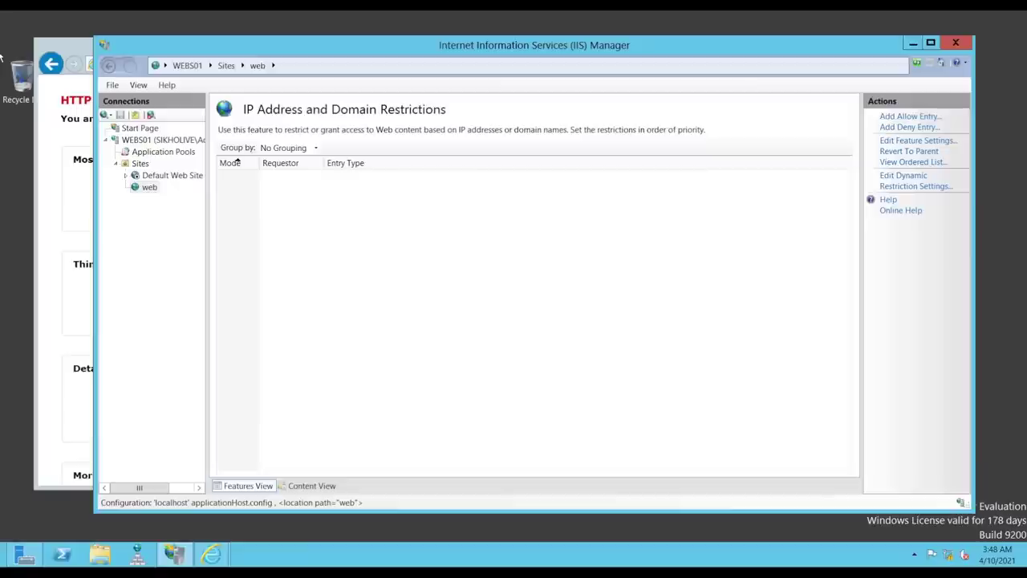
{"action": "left_click", "coordinate": [146, 187]}
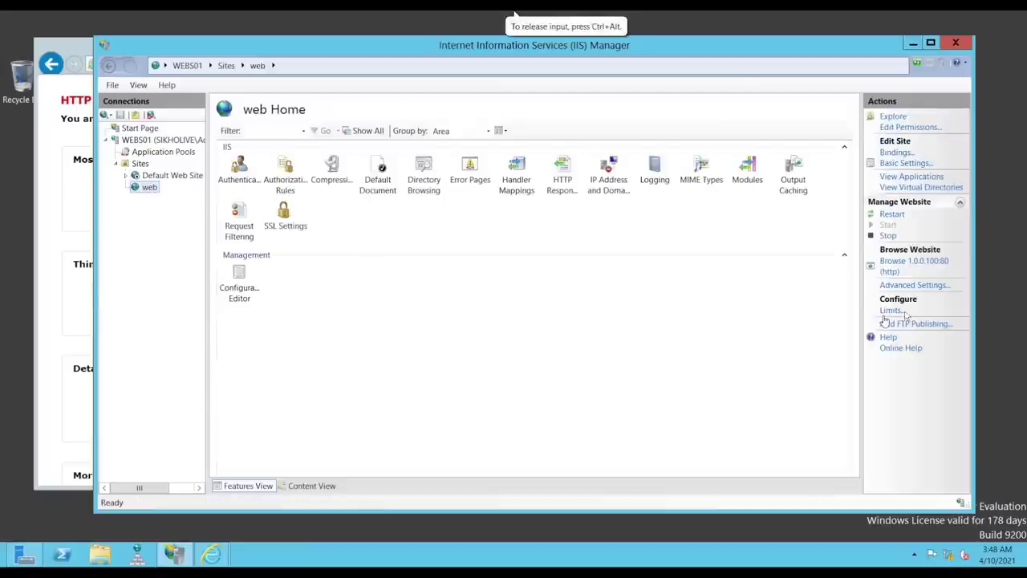
Examine the web site's limits for bandwidth usage, connection time-out and number of connections, without saving changes
{"action": "left_click", "coordinate": [892, 312]}
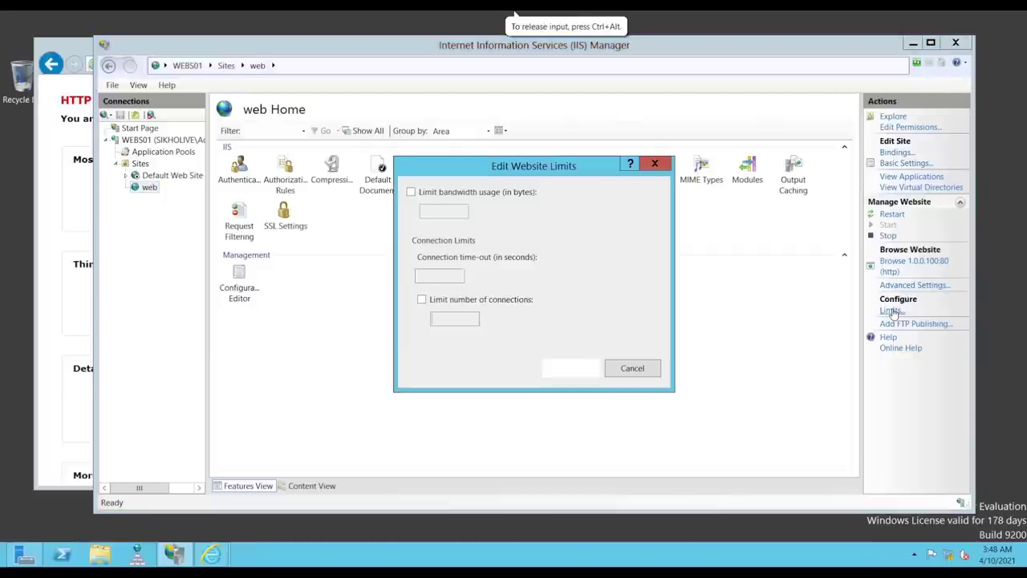
{"action": "left_click", "coordinate": [411, 192]}
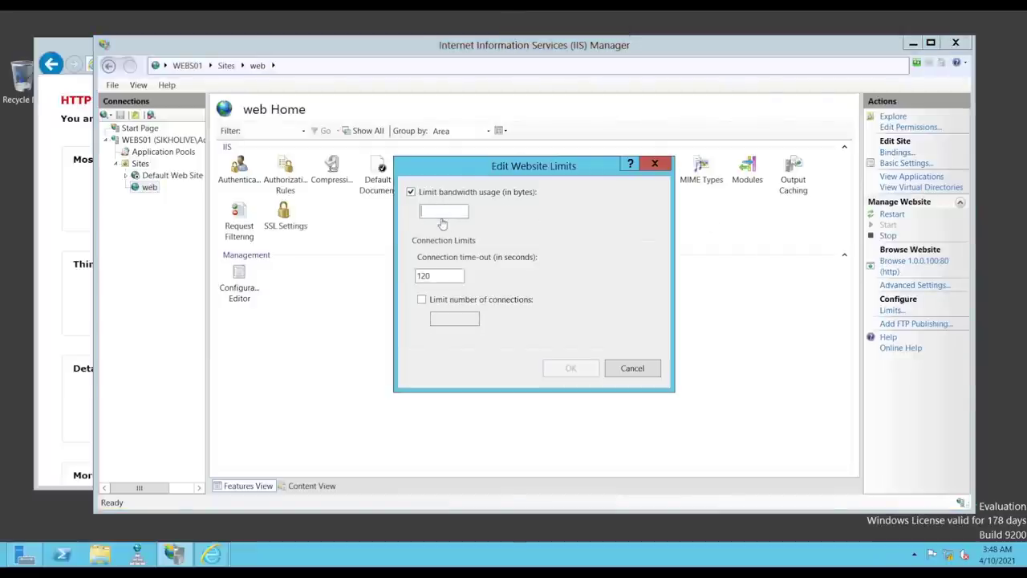
{"action": "left_click_drag", "start_coordinate": [421, 276], "coordinate": [464, 252]}
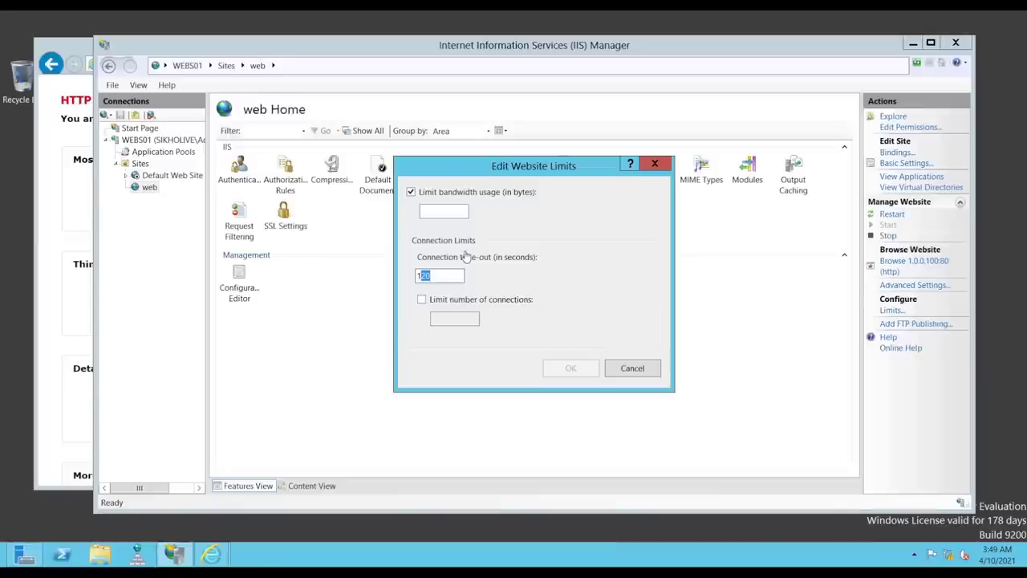
{"action": "left_click", "coordinate": [422, 299]}
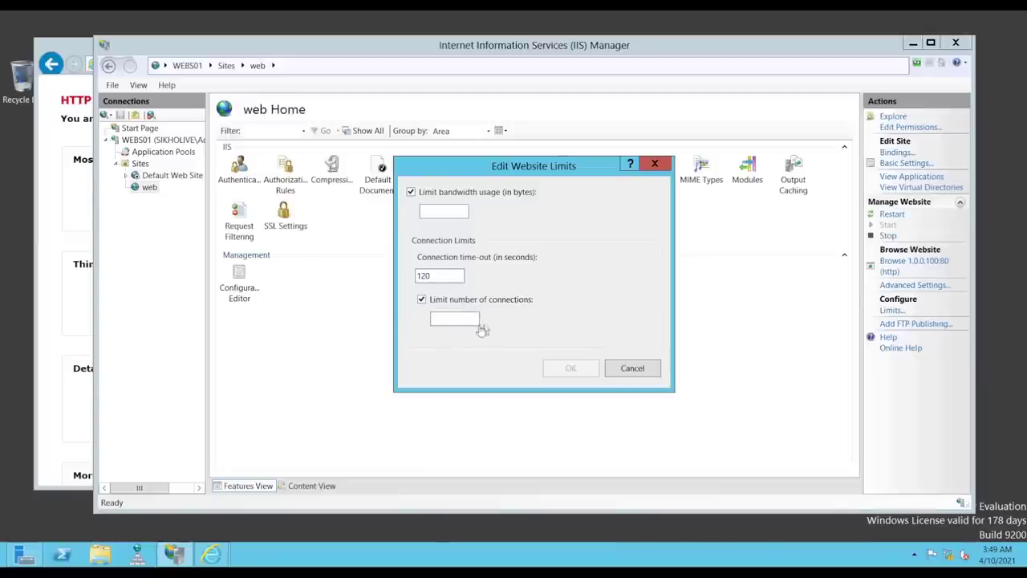
{"action": "left_click", "coordinate": [472, 319]}
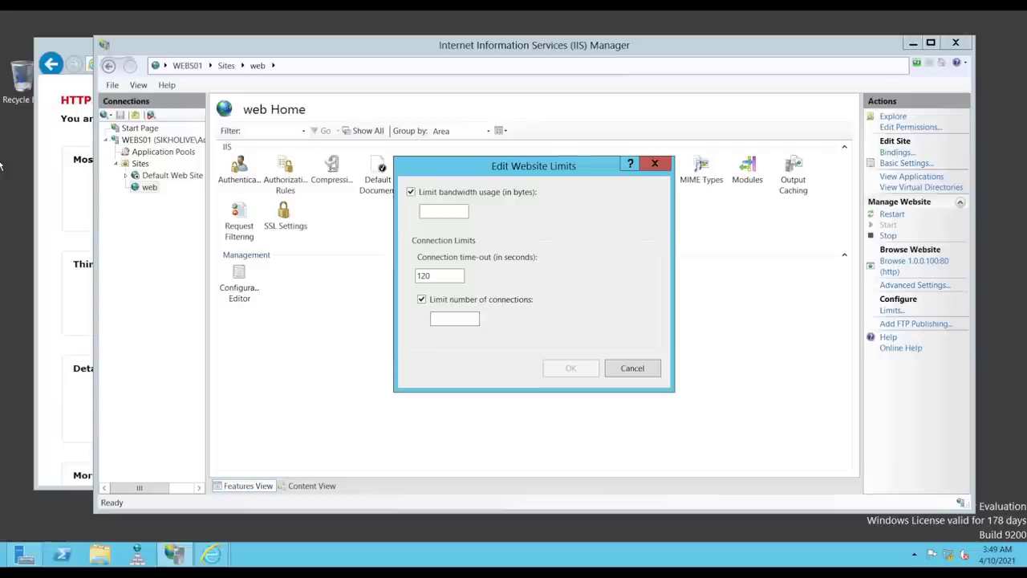
{"action": "left_click", "coordinate": [633, 369]}
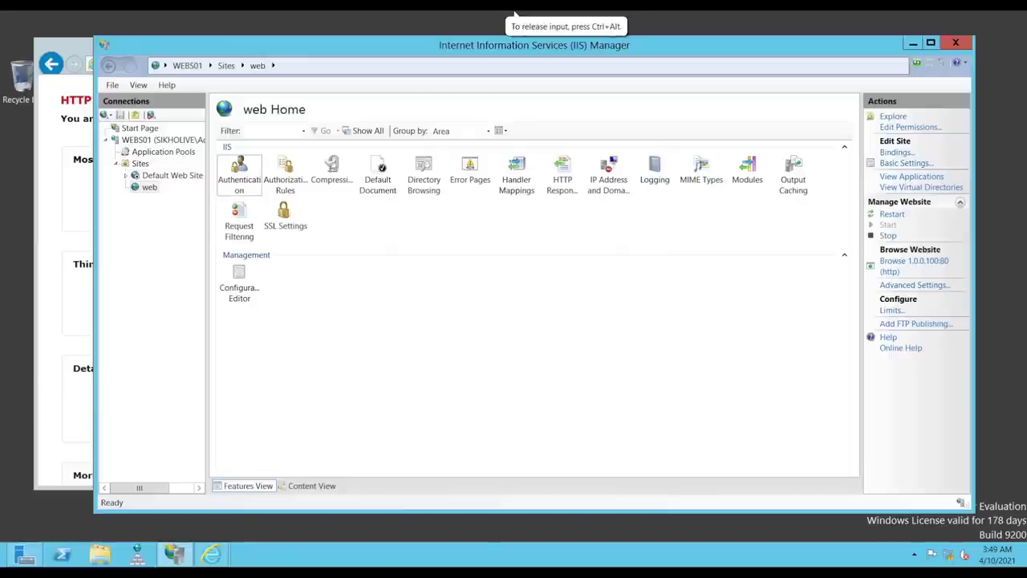
{"action": "left_click", "coordinate": [956, 44]}
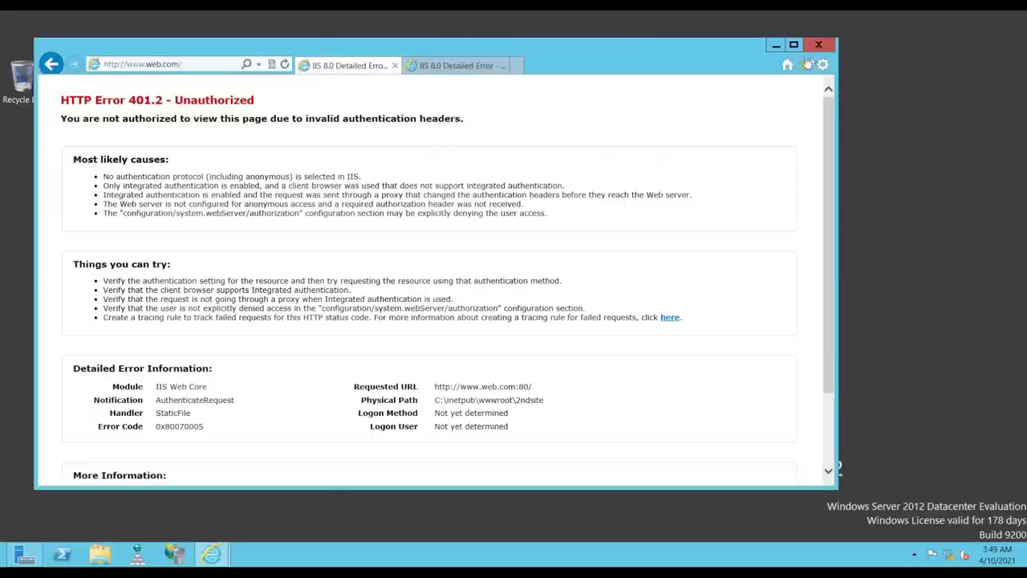
{"action": "left_click", "coordinate": [284, 65]}
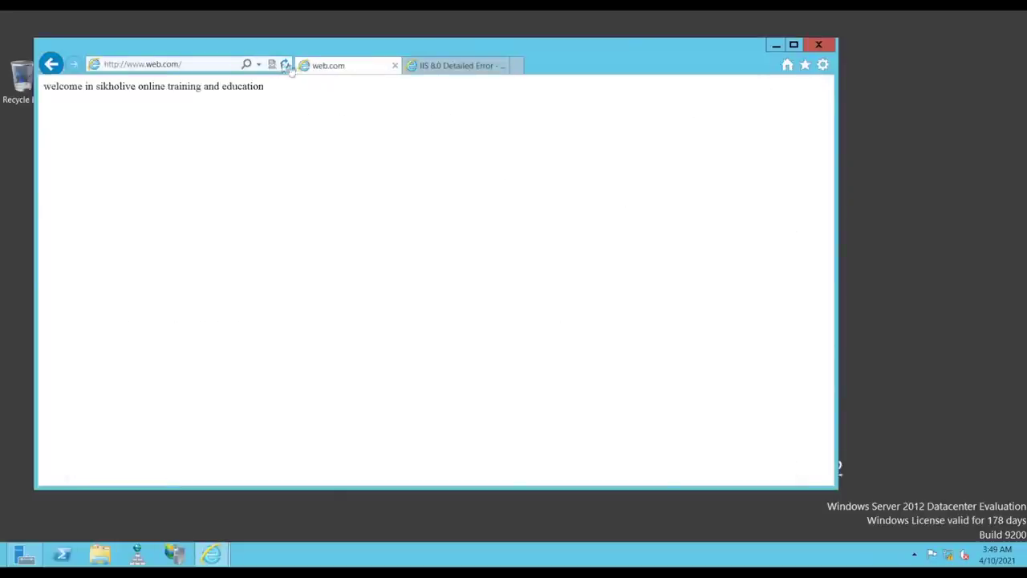
Close the second browser tab with the IIS error page, and close Internet Explorer
{"action": "left_click", "coordinate": [454, 70]}
{"action": "left_click", "coordinate": [502, 66]}
{"action": "left_click", "coordinate": [241, 66]}
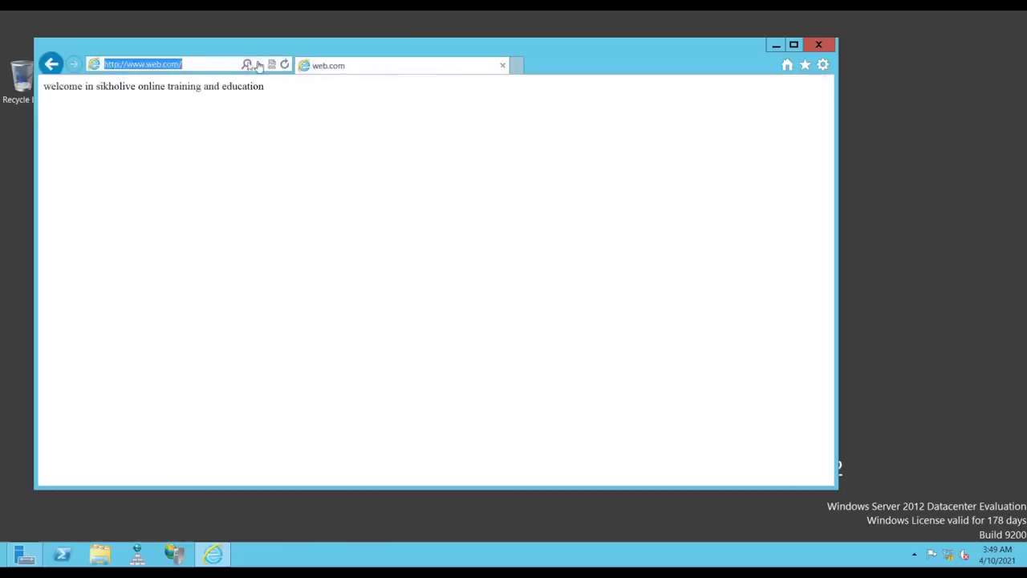
{"action": "left_click", "coordinate": [259, 65]}
{"action": "left_click", "coordinate": [527, 200]}
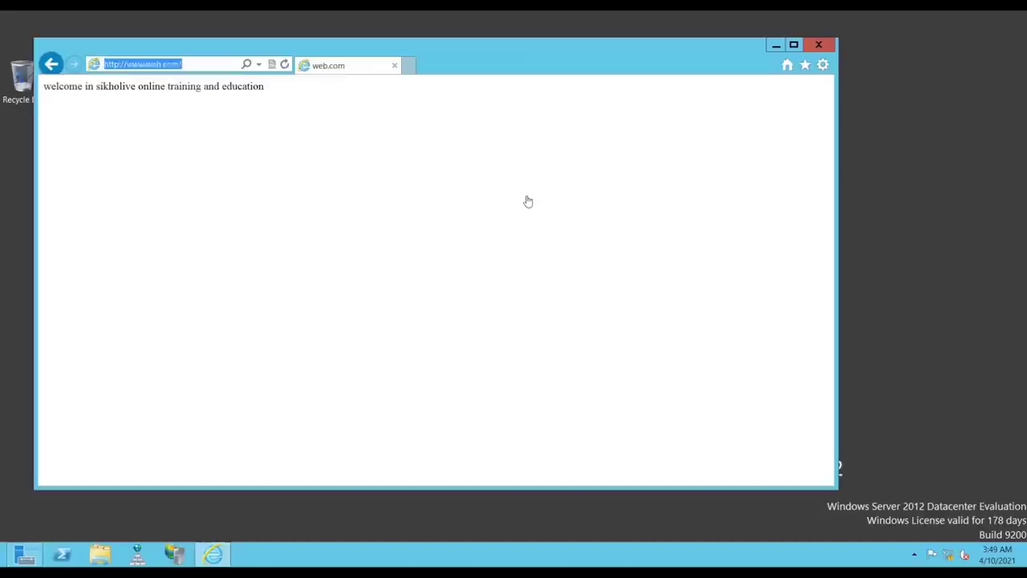
{"action": "left_click_drag", "start_coordinate": [584, 51], "coordinate": [694, 47]}
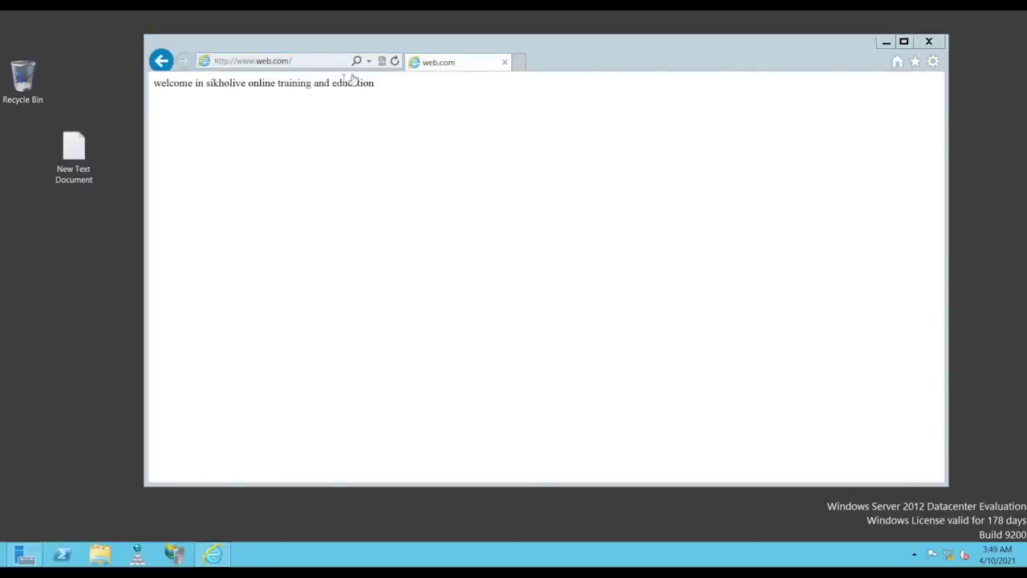
{"action": "left_click", "coordinate": [929, 41]}
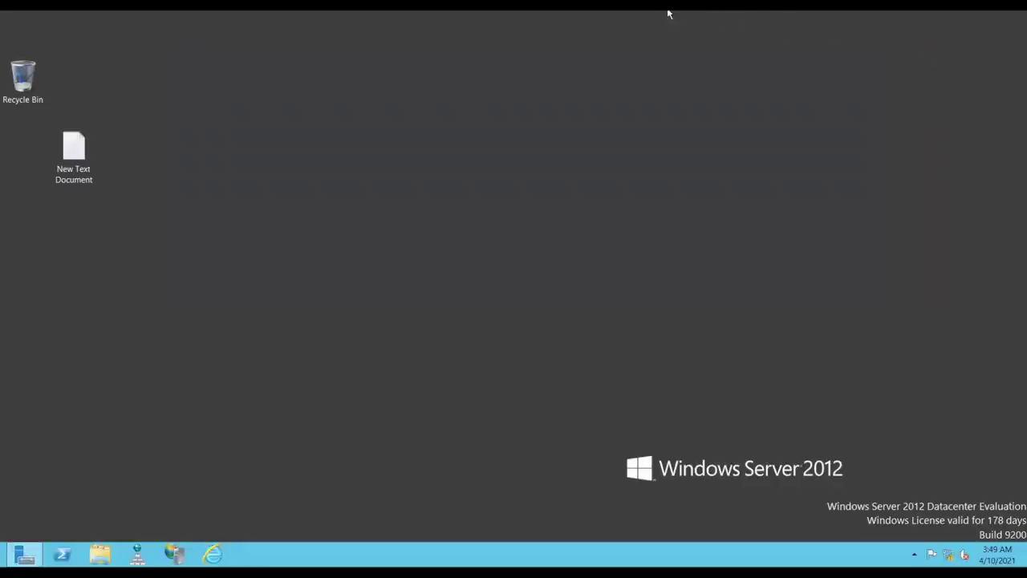
{"action": "left_click", "coordinate": [472, 170]}
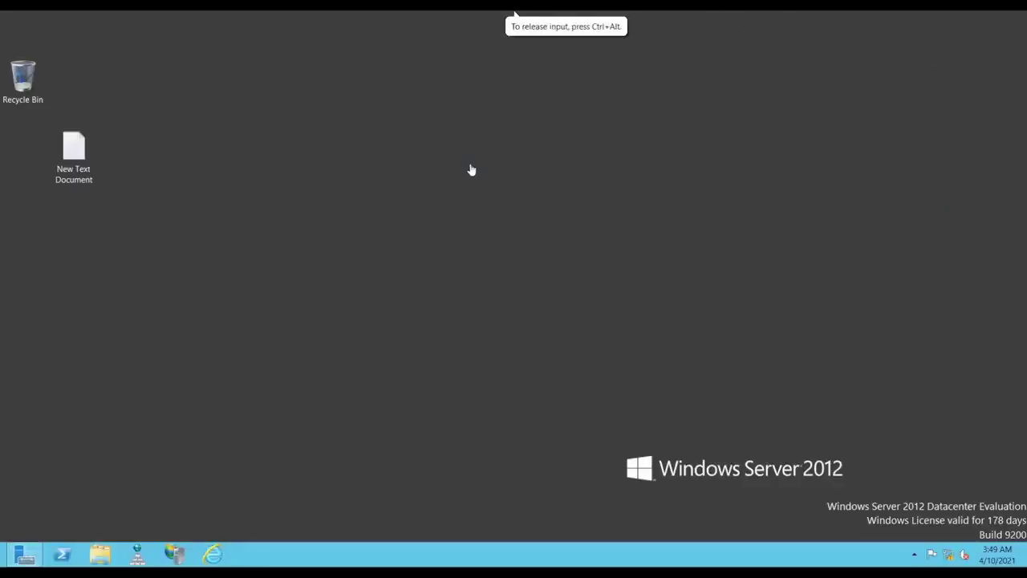
In Server Manager, start adding roles with a role-based installation on WEBS01.sikholive.com and proceed to the server roles
{"action": "left_click", "coordinate": [18, 560]}
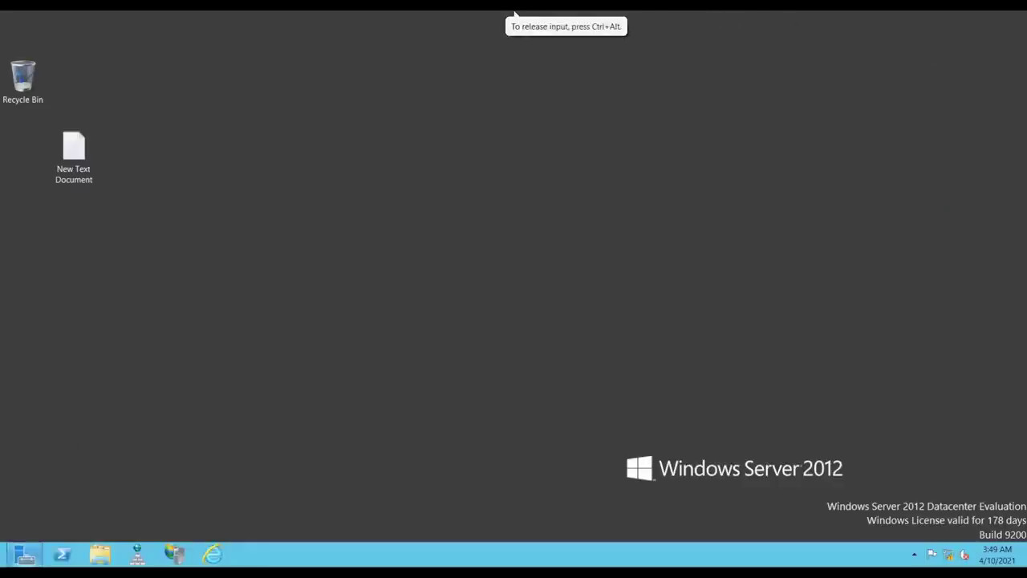
{"action": "left_click", "coordinate": [19, 562]}
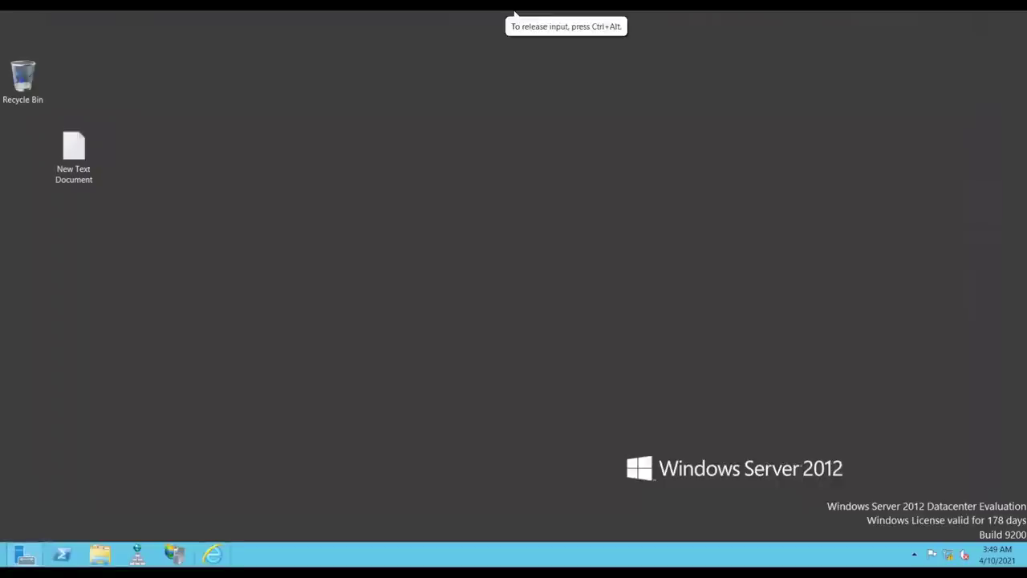
{"action": "left_click", "coordinate": [33, 554]}
{"action": "left_click", "coordinate": [387, 185]}
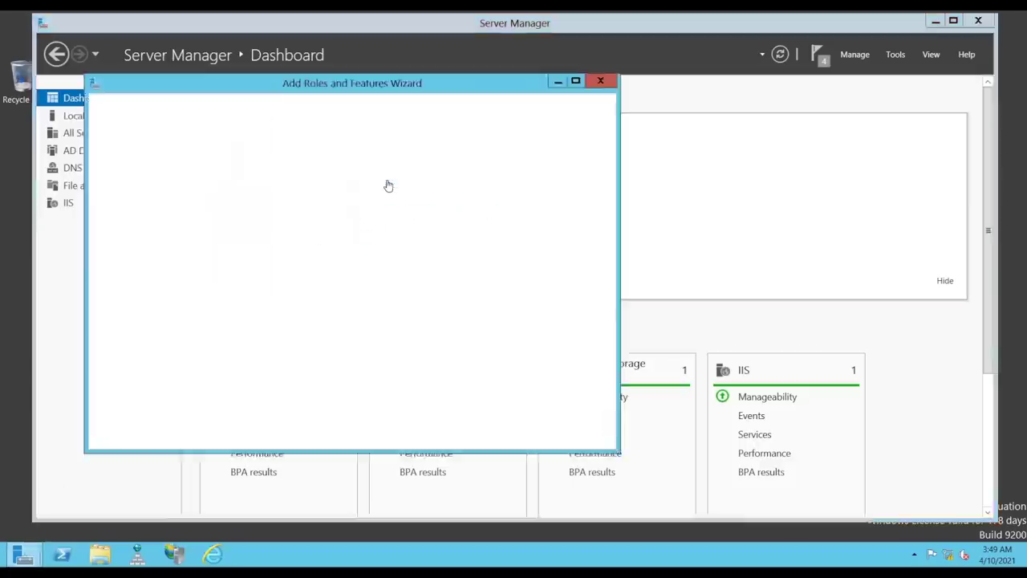
{"action": "left_click", "coordinate": [449, 436]}
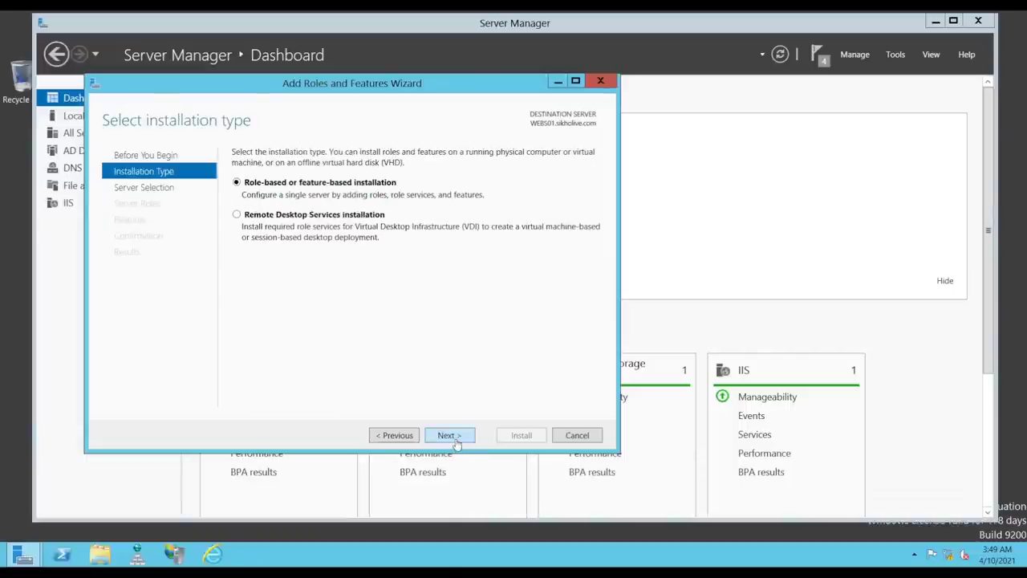
{"action": "left_click", "coordinate": [450, 436]}
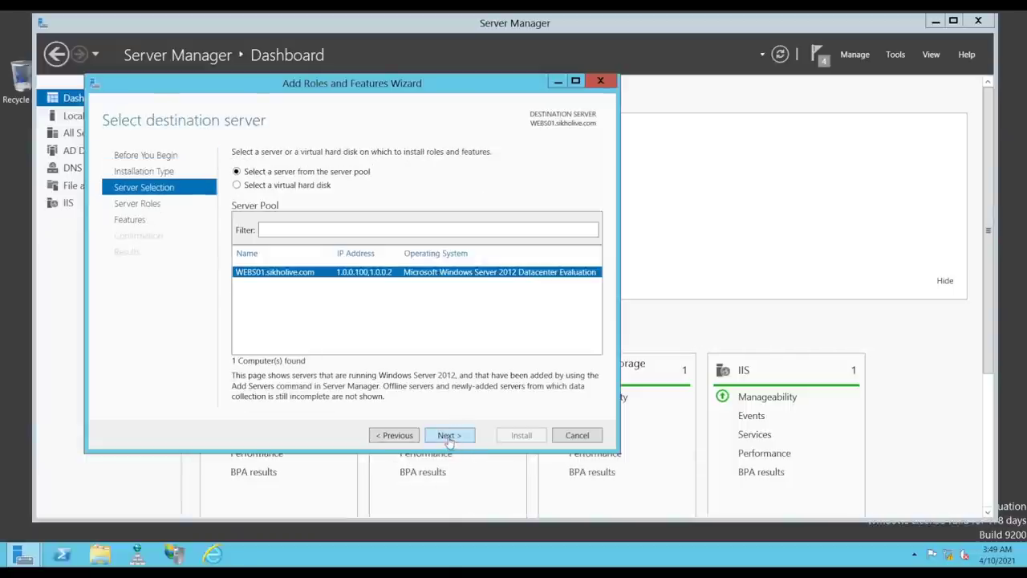
{"action": "left_click", "coordinate": [450, 437]}
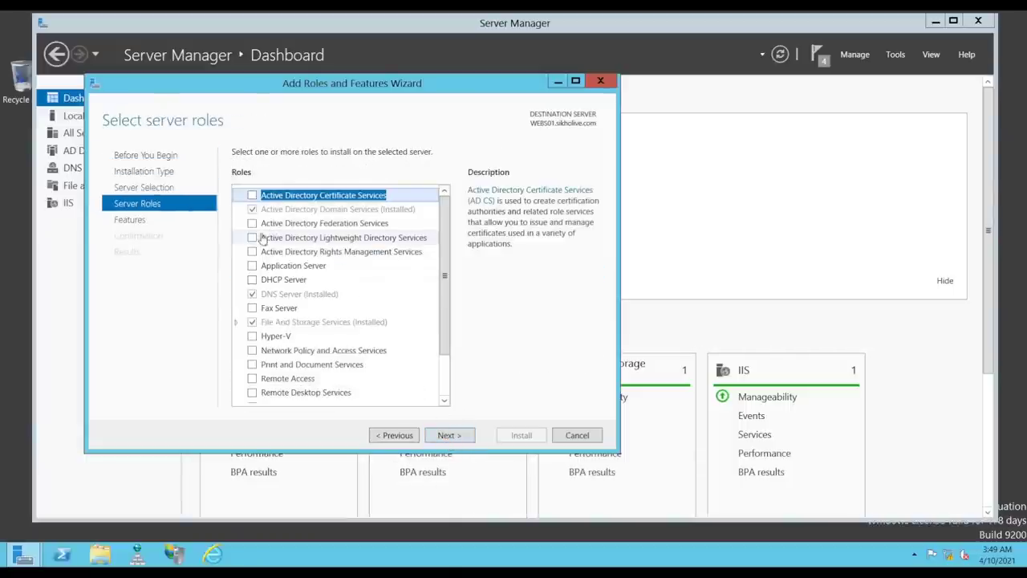
Select the Active Directory Certificate Services role with its required management tools and proceed to its role services
{"action": "left_click", "coordinate": [252, 199]}
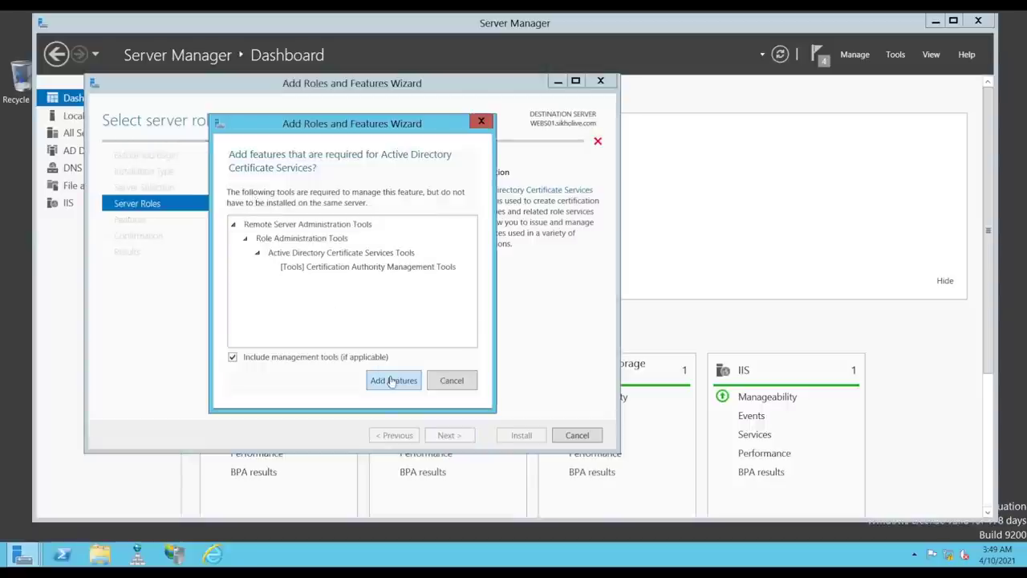
{"action": "left_click", "coordinate": [391, 382]}
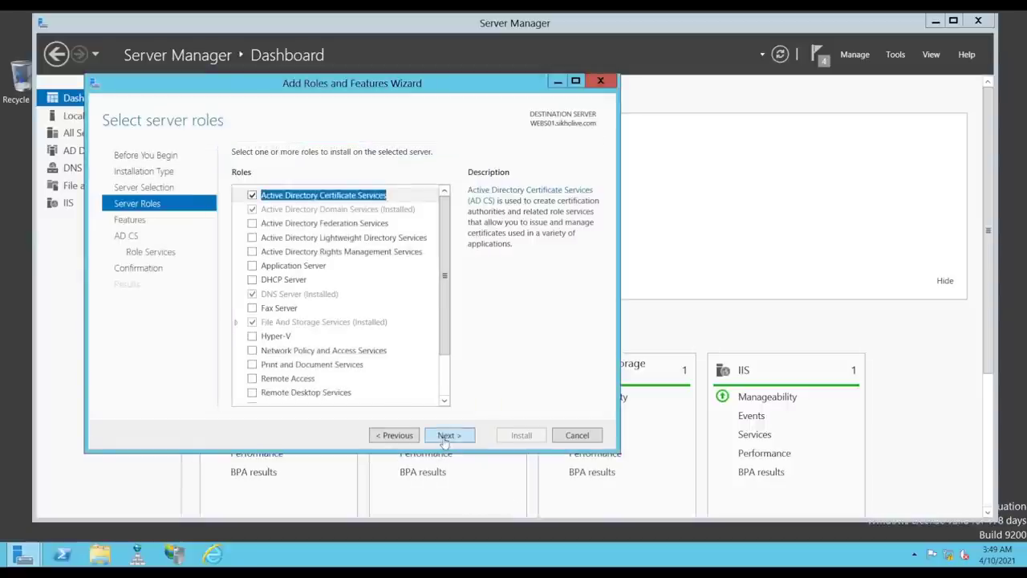
{"action": "left_click", "coordinate": [445, 440]}
{"action": "left_click", "coordinate": [445, 440]}
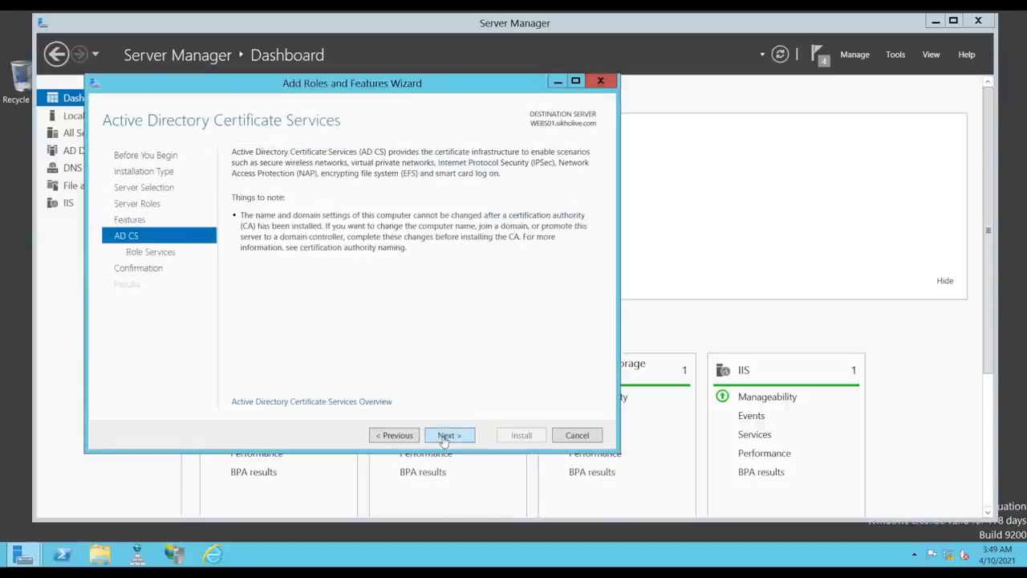
{"action": "left_click", "coordinate": [445, 440]}
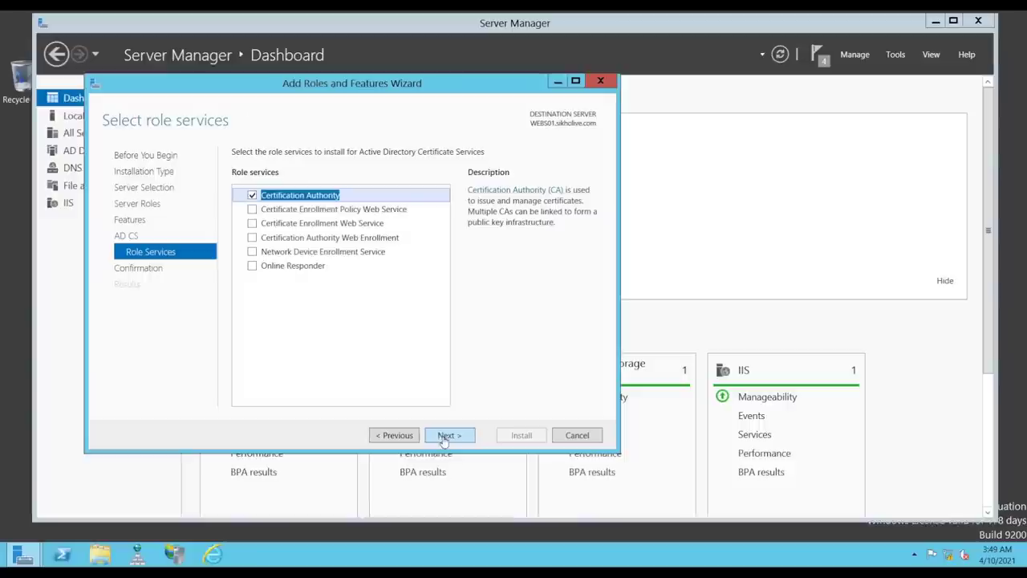
Add the Certificate Enrollment Web Service and Certification Authority Web Enrollment role services with their required features
{"action": "left_click", "coordinate": [253, 223]}
{"action": "left_click", "coordinate": [390, 377]}
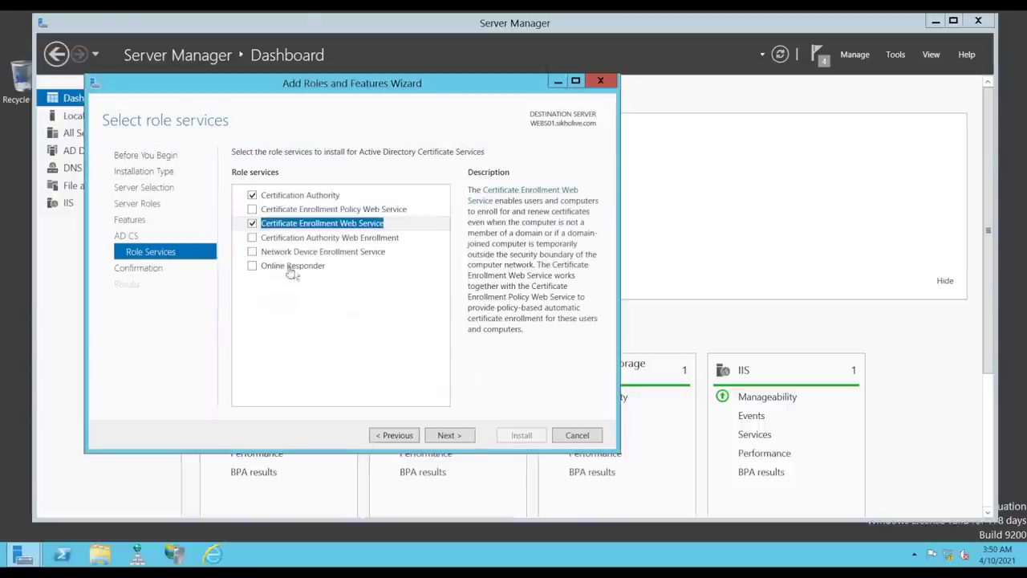
{"action": "left_click", "coordinate": [254, 239]}
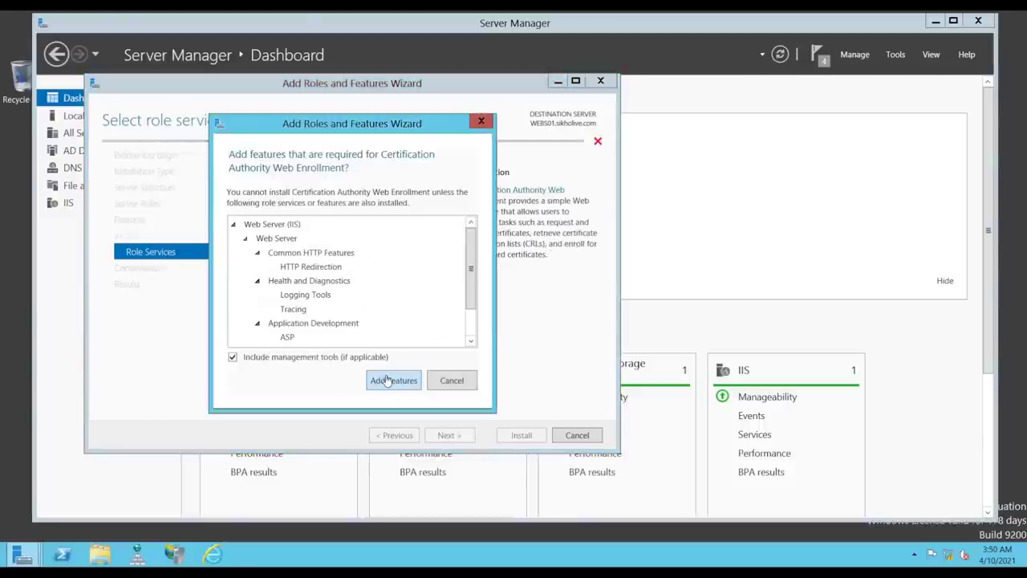
{"action": "left_click", "coordinate": [390, 377]}
{"action": "left_click", "coordinate": [446, 434]}
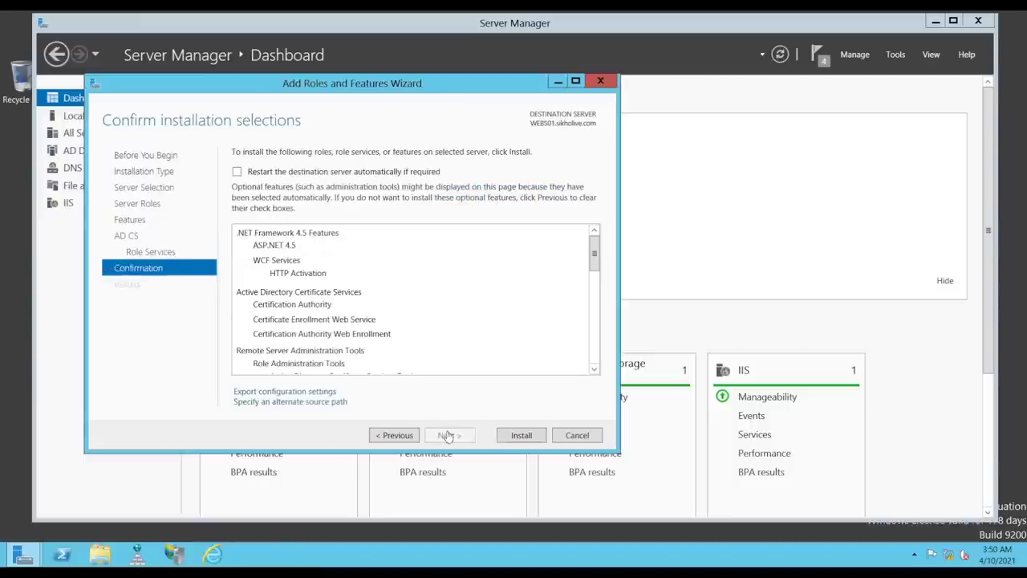
Allow the destination server to restart automatically if required, and install the selected roles and features
{"action": "left_click", "coordinate": [368, 175]}
{"action": "left_click", "coordinate": [562, 324]}
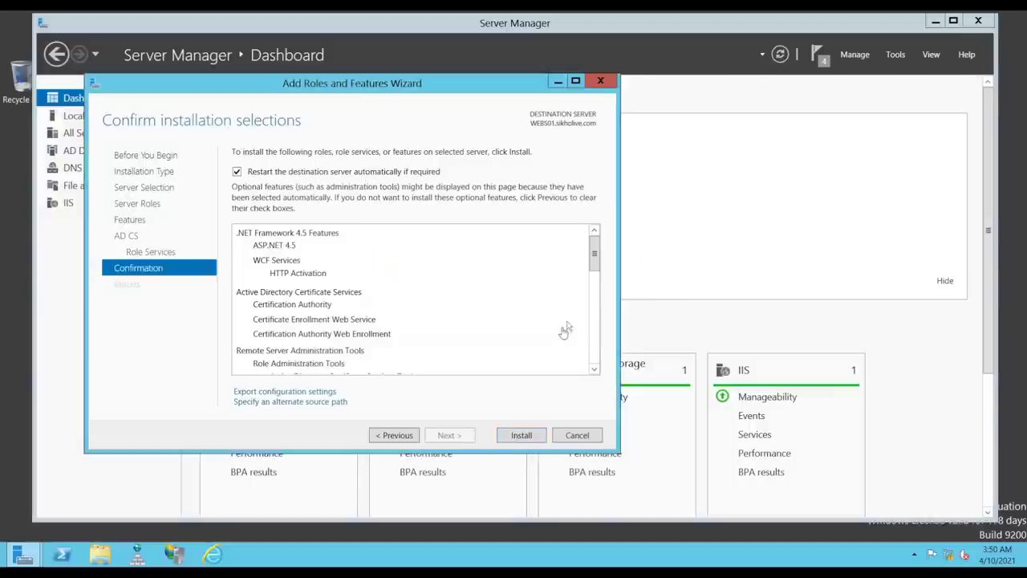
{"action": "left_click", "coordinate": [522, 435]}
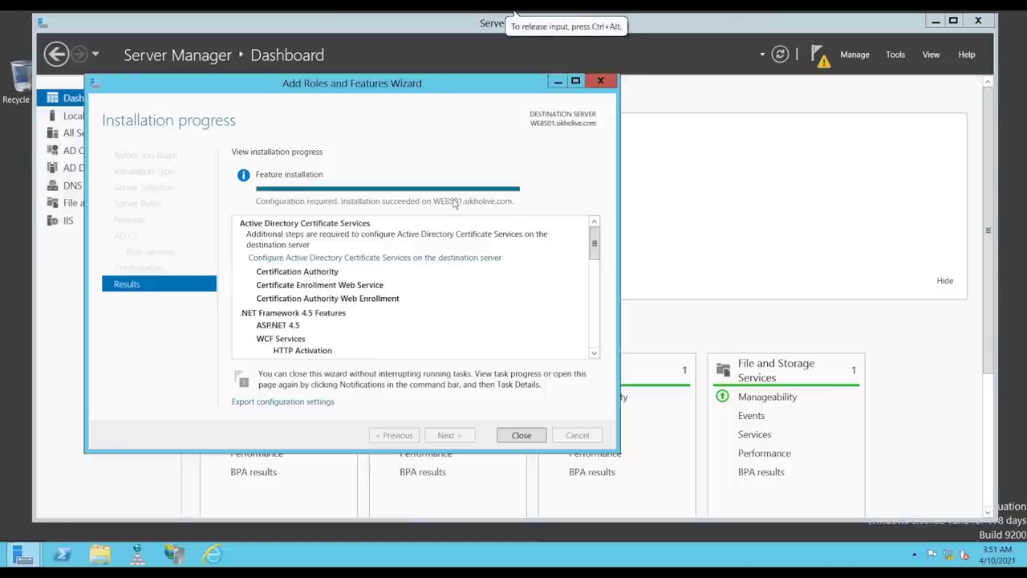
Start configuring AD CS with Certification Authority and Certification Authority Web Enrollment, try adding Certificate Enrollment Web Service as well, and proceed to the setup type
{"action": "left_click", "coordinate": [325, 258]}
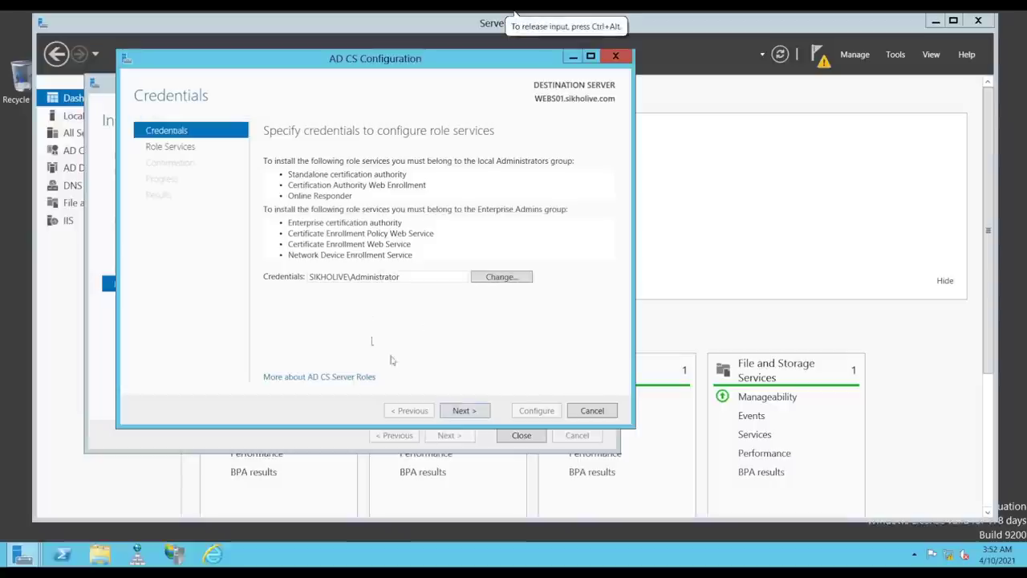
{"action": "left_click", "coordinate": [462, 411]}
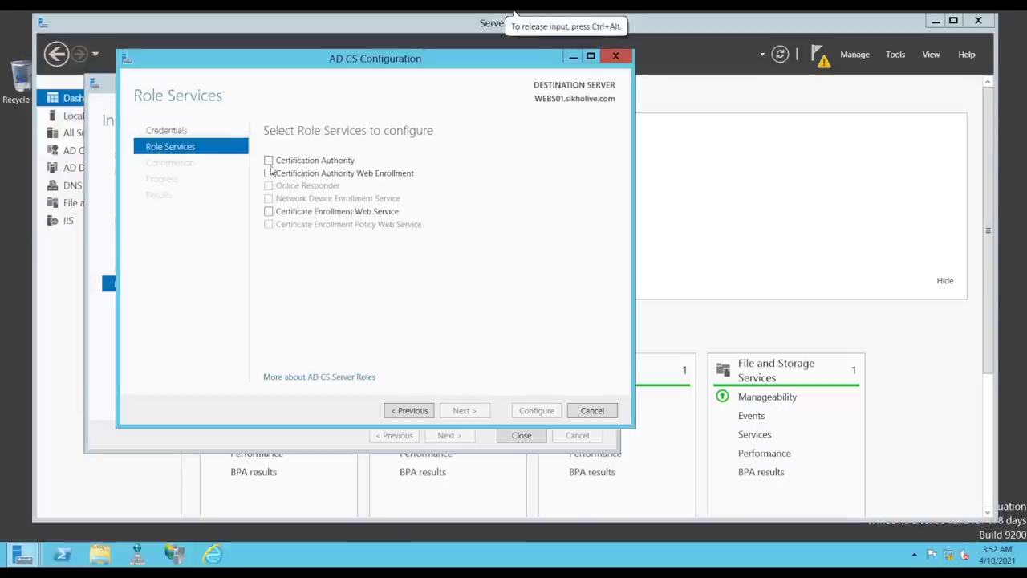
{"action": "left_click", "coordinate": [269, 162]}
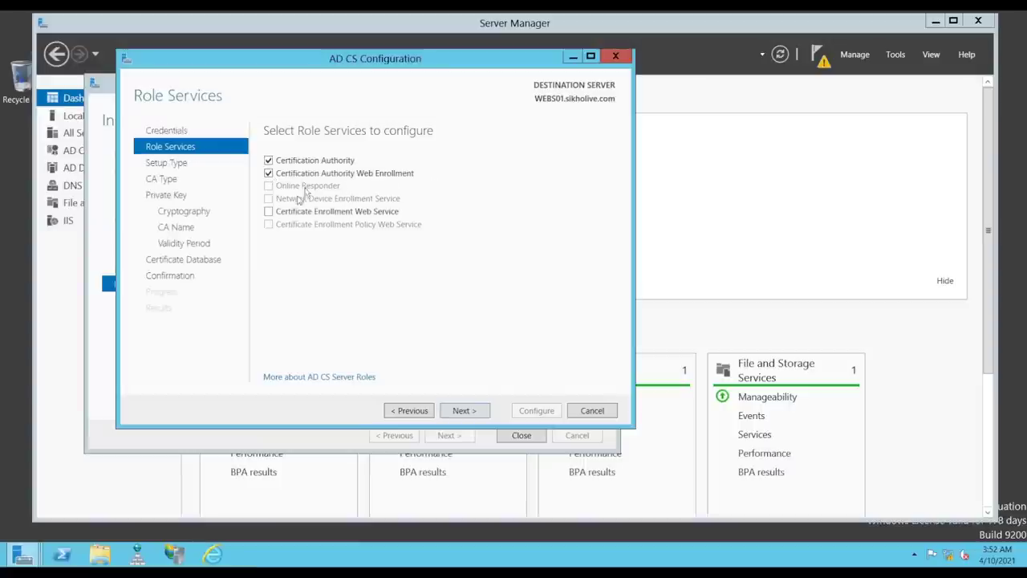
{"action": "left_click", "coordinate": [289, 213]}
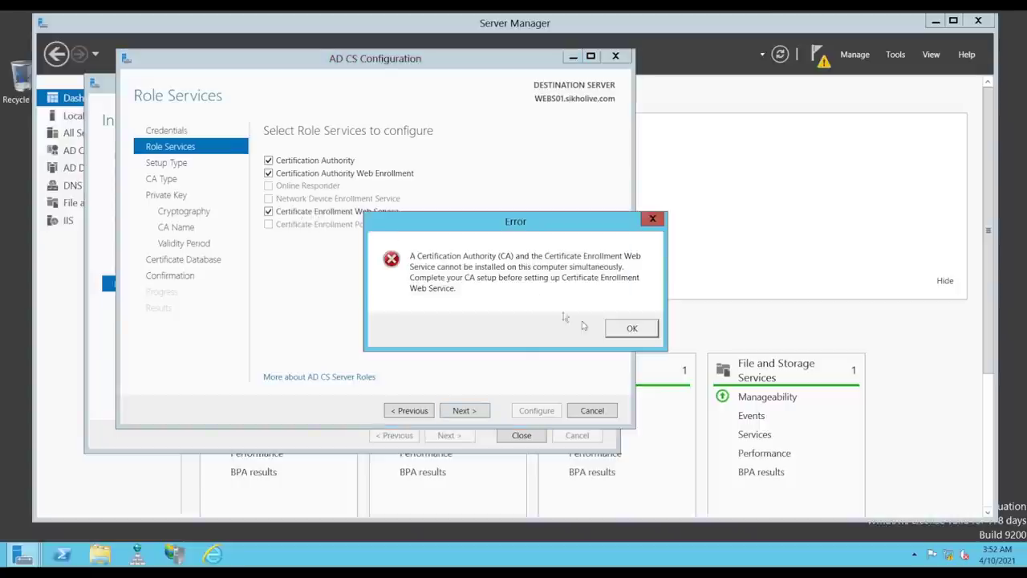
{"action": "left_click", "coordinate": [631, 331]}
{"action": "left_click", "coordinate": [464, 410]}
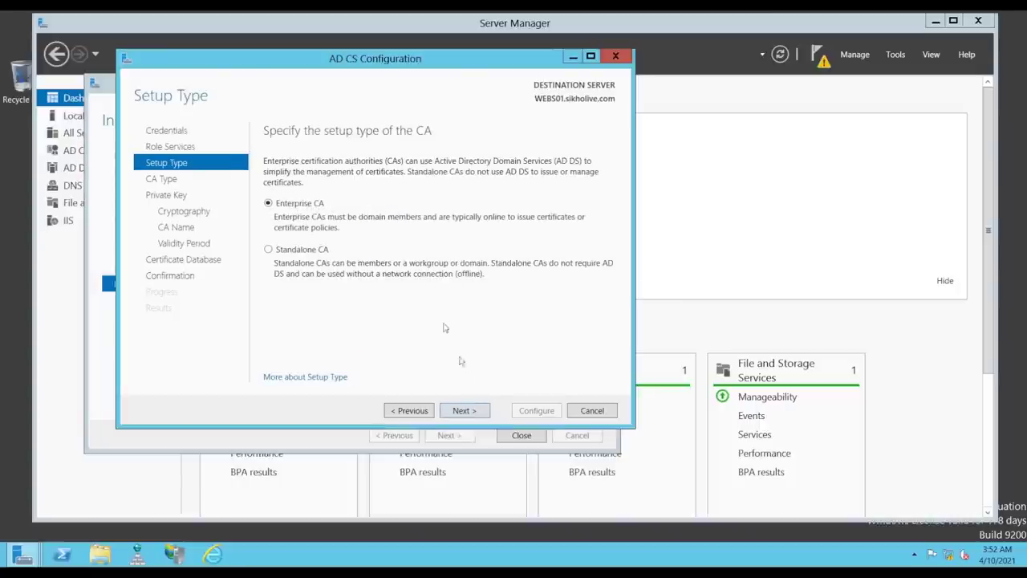
Choose an enterprise root CA with a new private key, keep the default 2048-bit RSA, SHA1 and CA name settings, and proceed to the validity period
{"action": "left_click", "coordinate": [464, 412]}
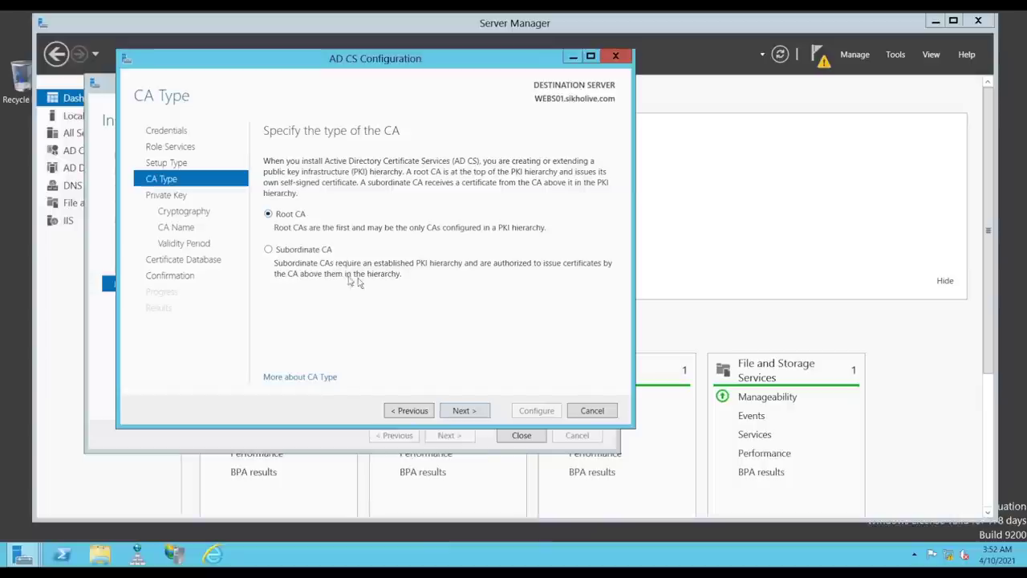
{"action": "left_click", "coordinate": [462, 410]}
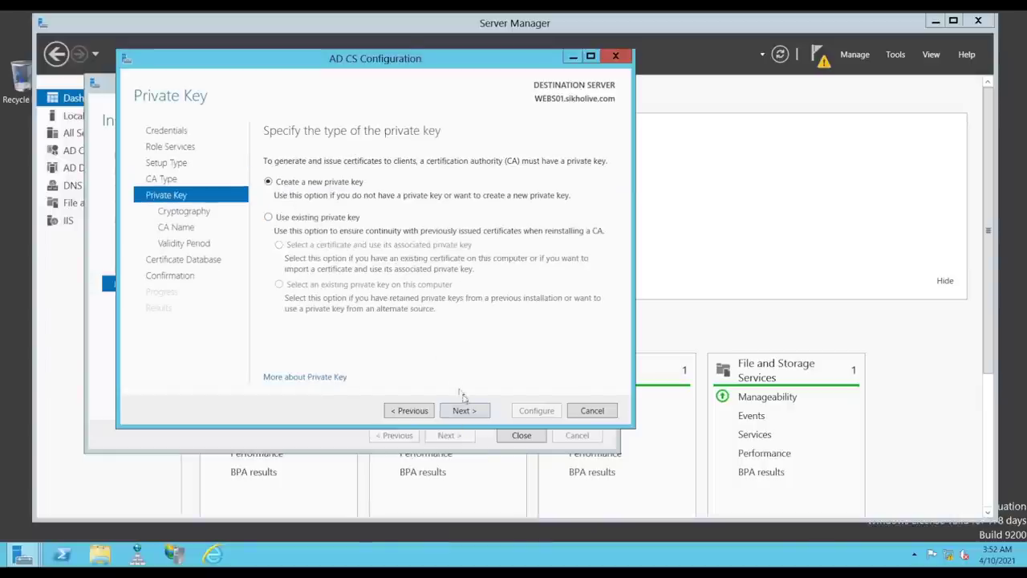
{"action": "left_click", "coordinate": [466, 411]}
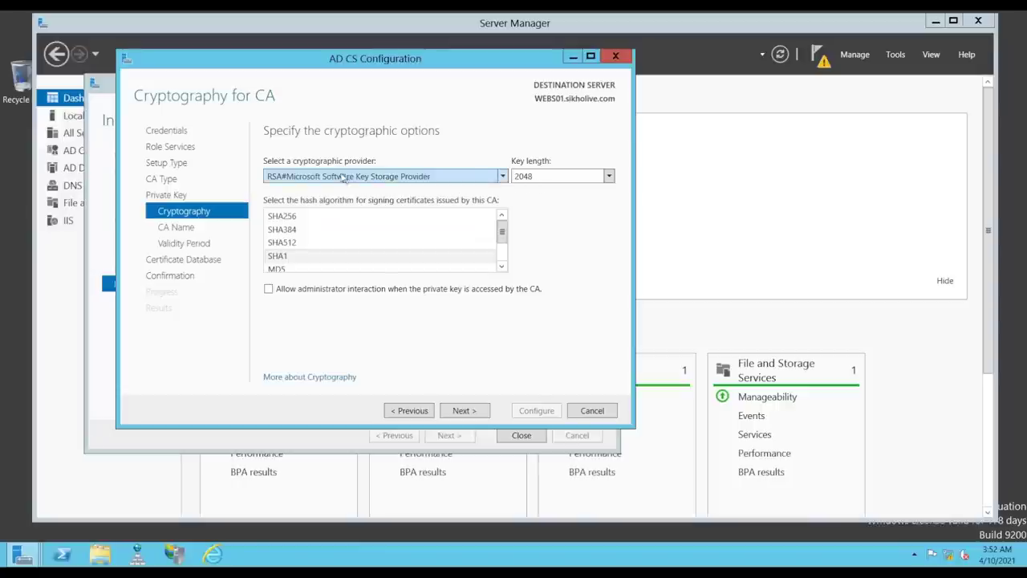
{"action": "left_click", "coordinate": [469, 410]}
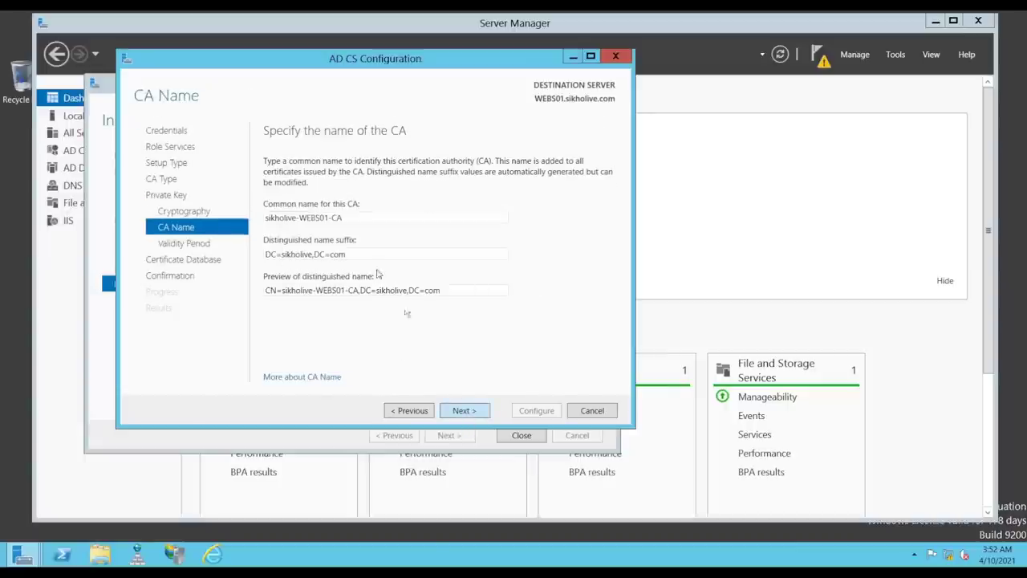
{"action": "double_click", "coordinate": [288, 176]}
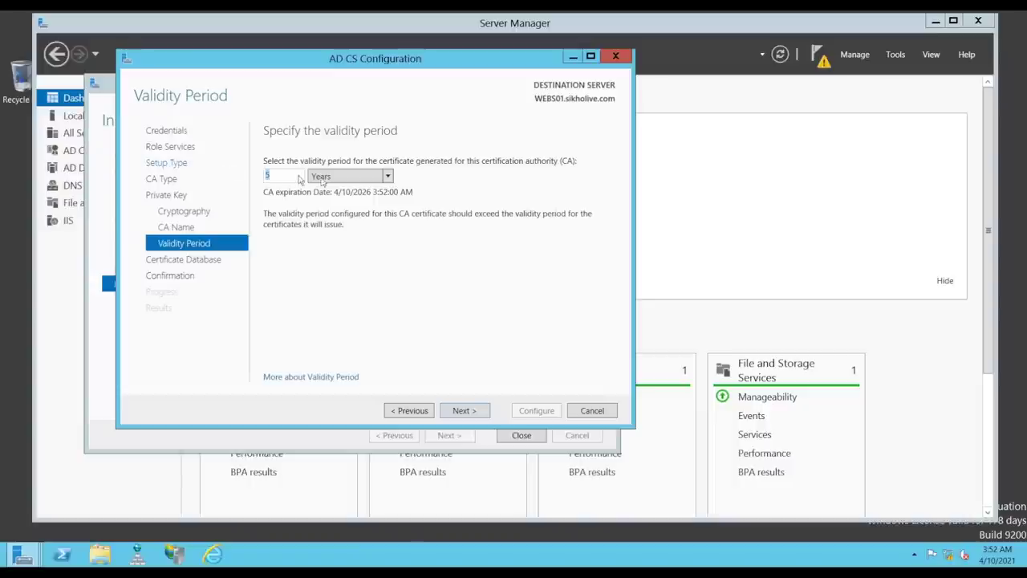